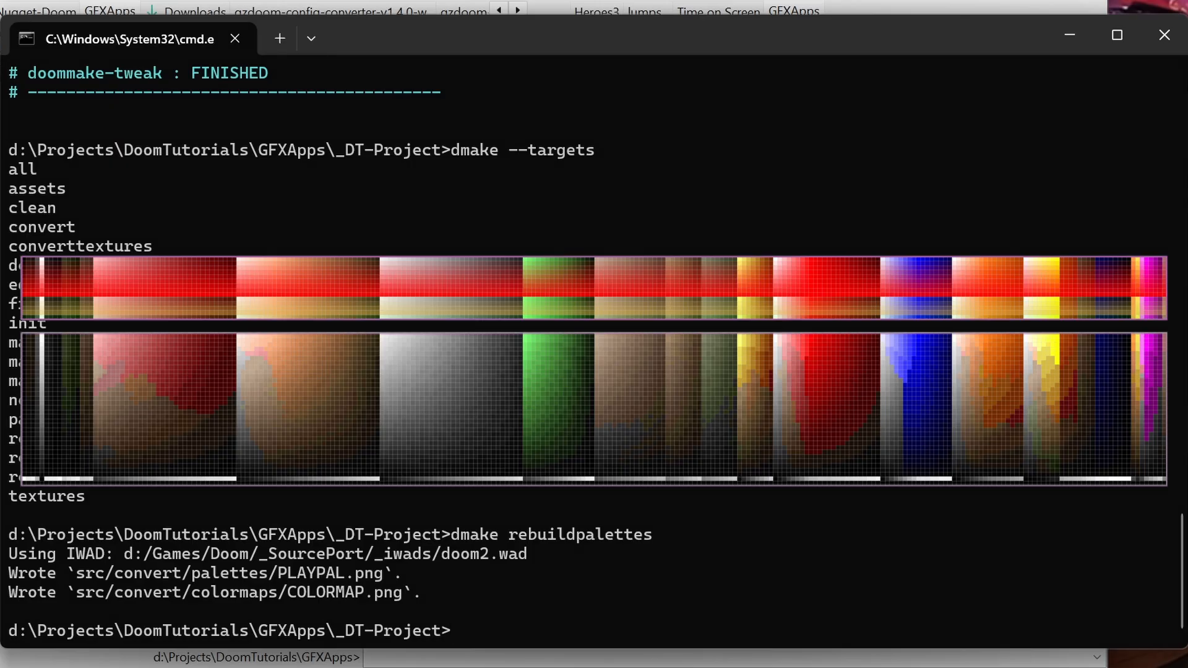
- Run dmake in the _DT-Project folder
{"action": "type", "text": "dmake"}
{"action": "key", "text": "Return"}
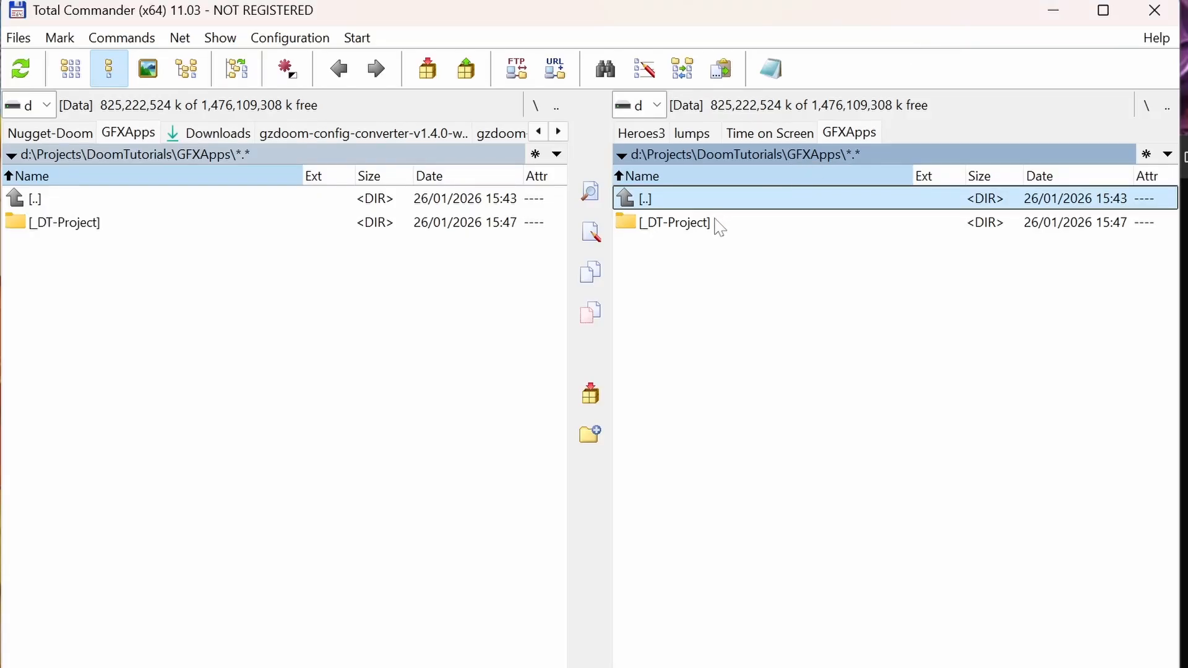
- Create a folder named Doom2_Orig inside GFXApps and open it, using Total Commander
{"action": "key", "text": "alt+F1"}
{"action": "key", "text": "Return"}
{"action": "key", "text": "F7"}
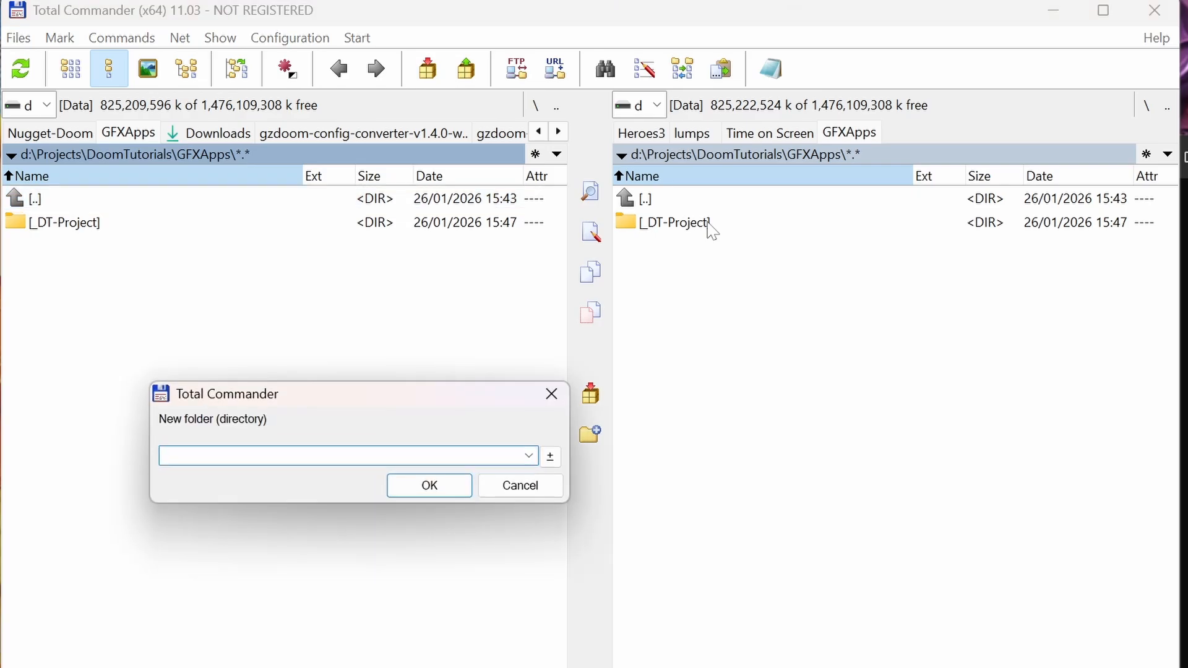
{"action": "type", "text": "Doom"}
{"action": "key", "text": "BackSpace"}
{"action": "key", "text": "BackSpace"}
{"action": "type", "text": "om2_Orig"}
{"action": "key", "text": "Return"}
{"action": "key", "text": "Return"}
- Open the _DT-Project\src folder in the other file pane
{"action": "key", "text": "Tab"}
{"action": "key", "text": "Down"}
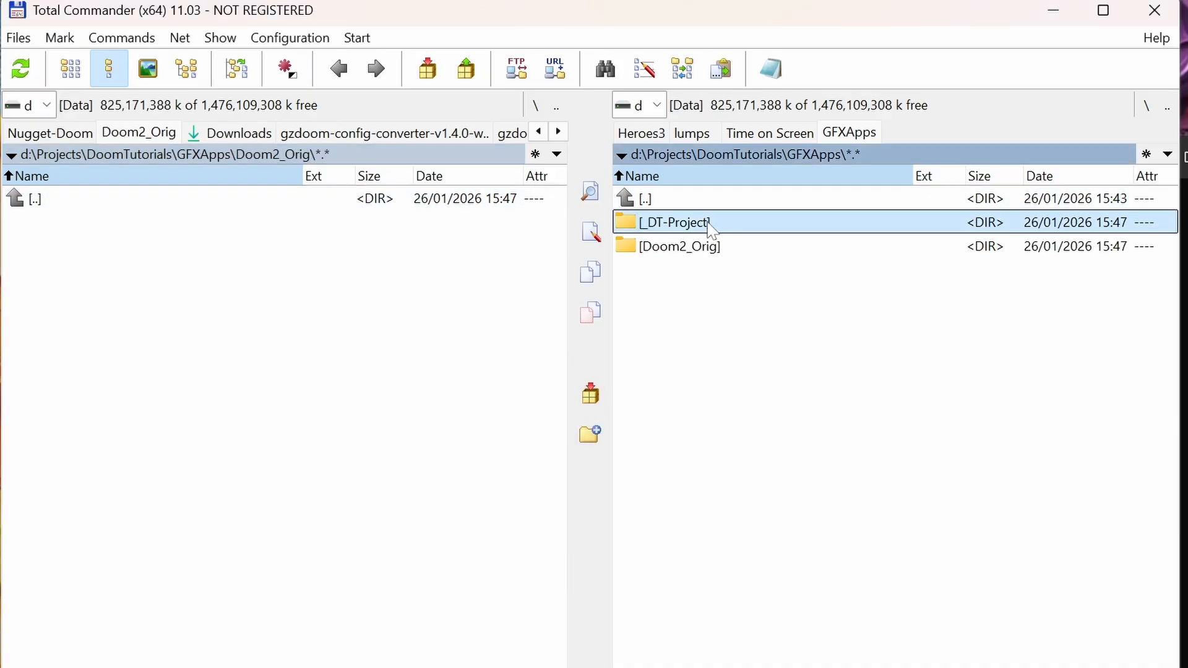
{"action": "key", "text": "Return"}
{"action": "key", "text": "Down"}
{"action": "key", "text": "Down"}
{"action": "key", "text": "Down"}
{"action": "key", "text": "Down"}
{"action": "key", "text": "Return"}
- Open the convert folder inside src
{"action": "key", "text": "Down"}
{"action": "key", "text": "Down"}
{"action": "key", "text": "Down"}
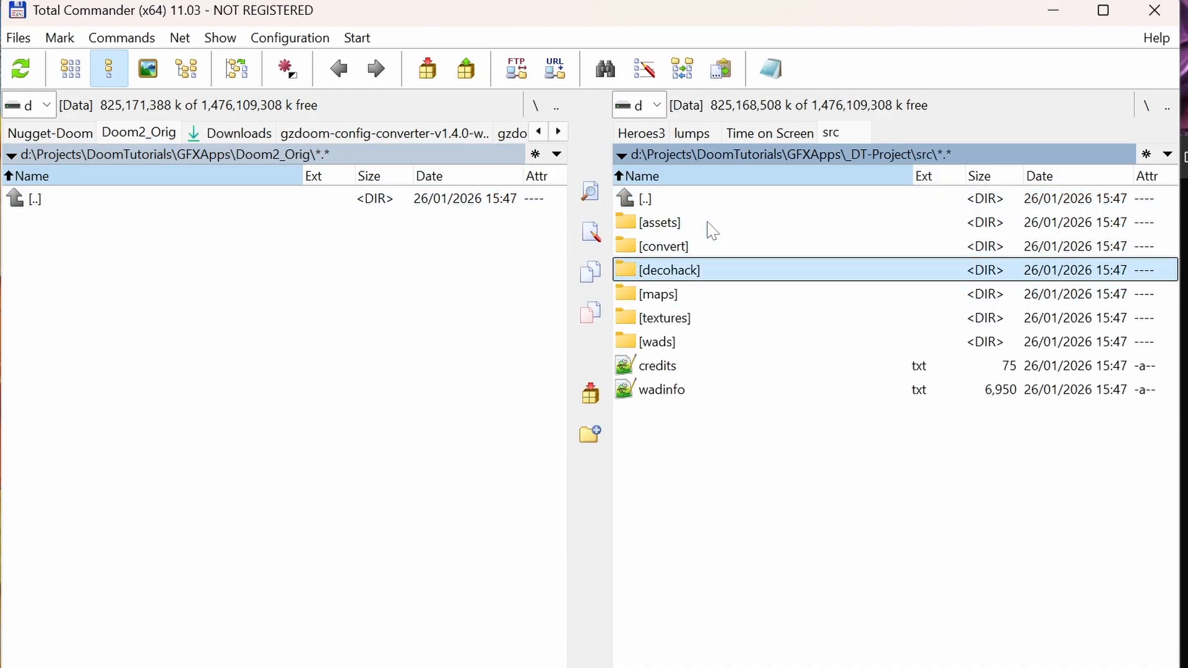
{"action": "key", "text": "Down"}
{"action": "key", "text": "Down"}
{"action": "key", "text": "Up"}
{"action": "key", "text": "Up"}
{"action": "key", "text": "Up"}
{"action": "key", "text": "Return"}
- Move COLORMAP.png from the colormaps folder into Doom2_Orig
{"action": "key", "text": "Down"}
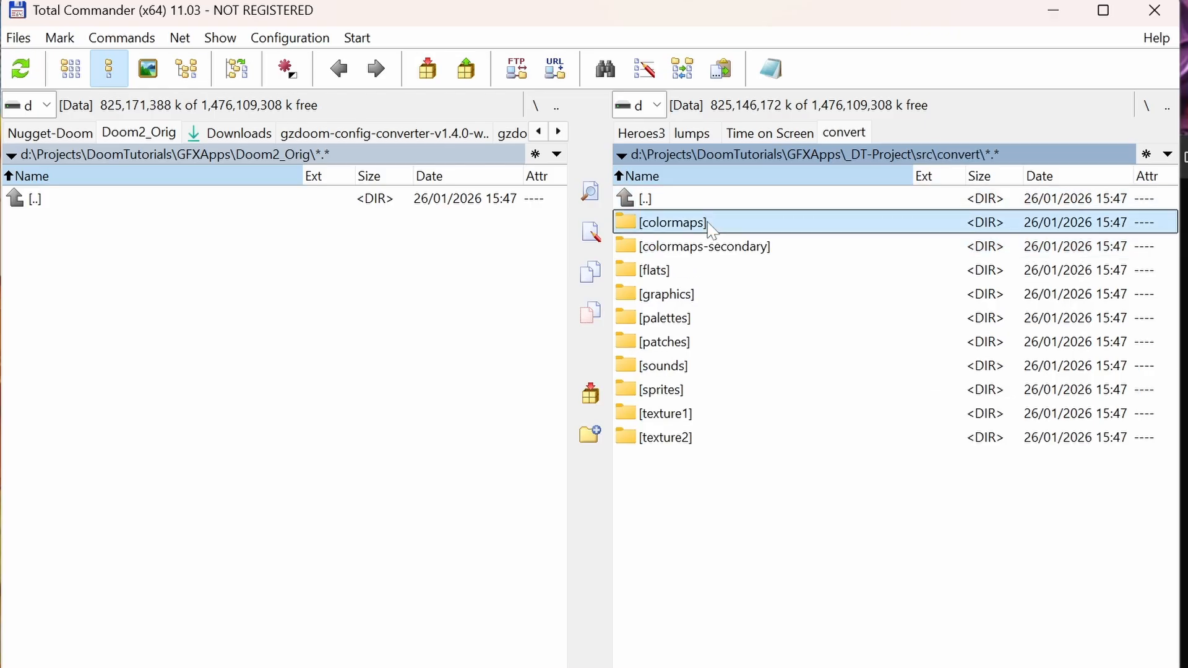
{"action": "key", "text": "Return"}
{"action": "key", "text": "Down"}
{"action": "key", "text": "F6"}
{"action": "key", "text": "Return"}
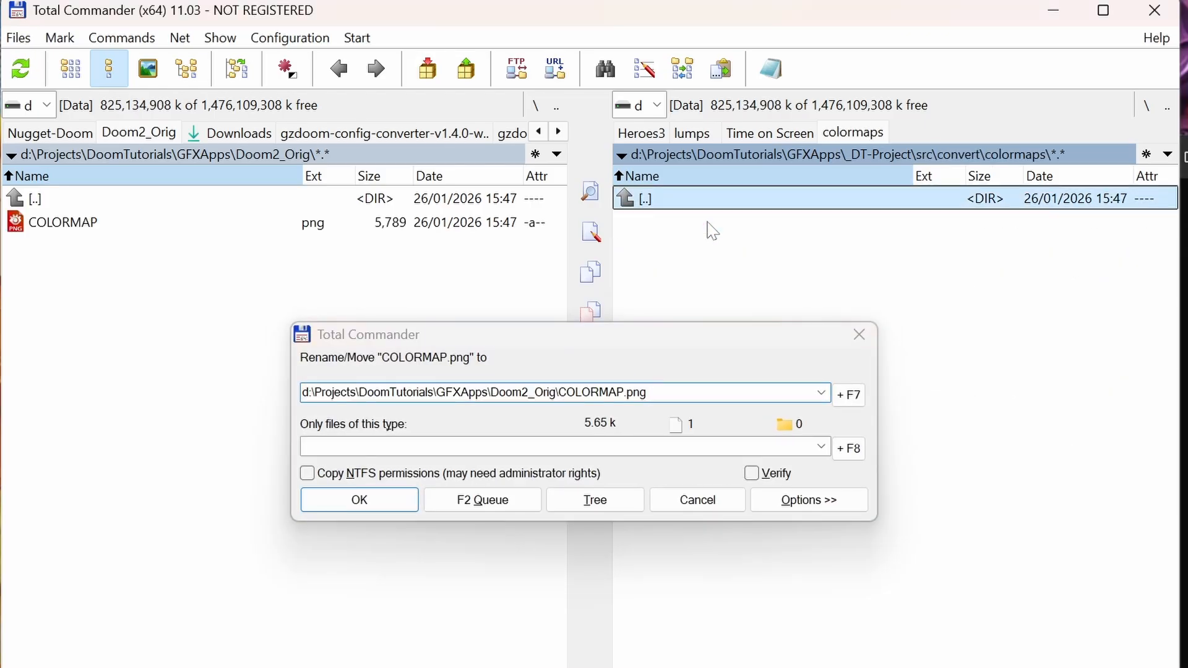
- Return to the convert folder and open its palettes subfolder
{"action": "key", "text": "Return"}
{"action": "key", "text": "Down"}
{"action": "key", "text": "Down"}
{"action": "key", "text": "Down"}
{"action": "key", "text": "Down"}
{"action": "key", "text": "Down"}
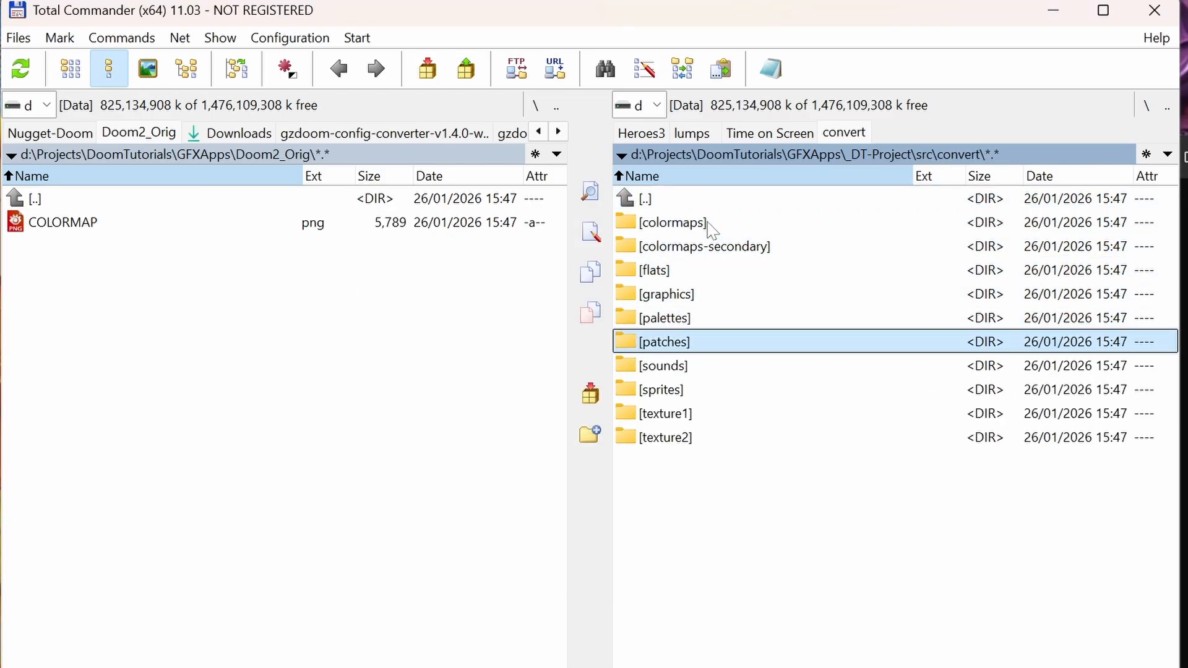
{"action": "key", "text": "Return"}
{"action": "key", "text": "Return"}
{"action": "key", "text": "Up"}
{"action": "key", "text": "Return"}
- Move PLAYPAL.png from the palettes folder into Doom2_Orig
{"action": "key", "text": "Down"}
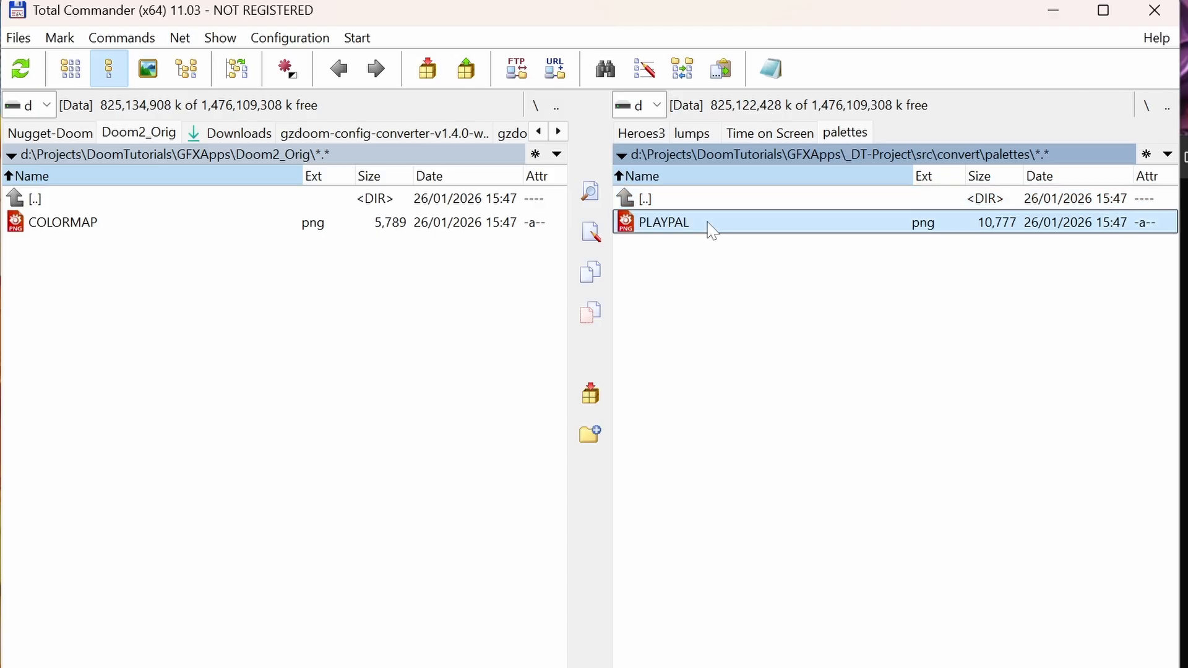
{"action": "key", "text": "F6"}
{"action": "key", "text": "Return"}
{"action": "key", "text": "Return"}
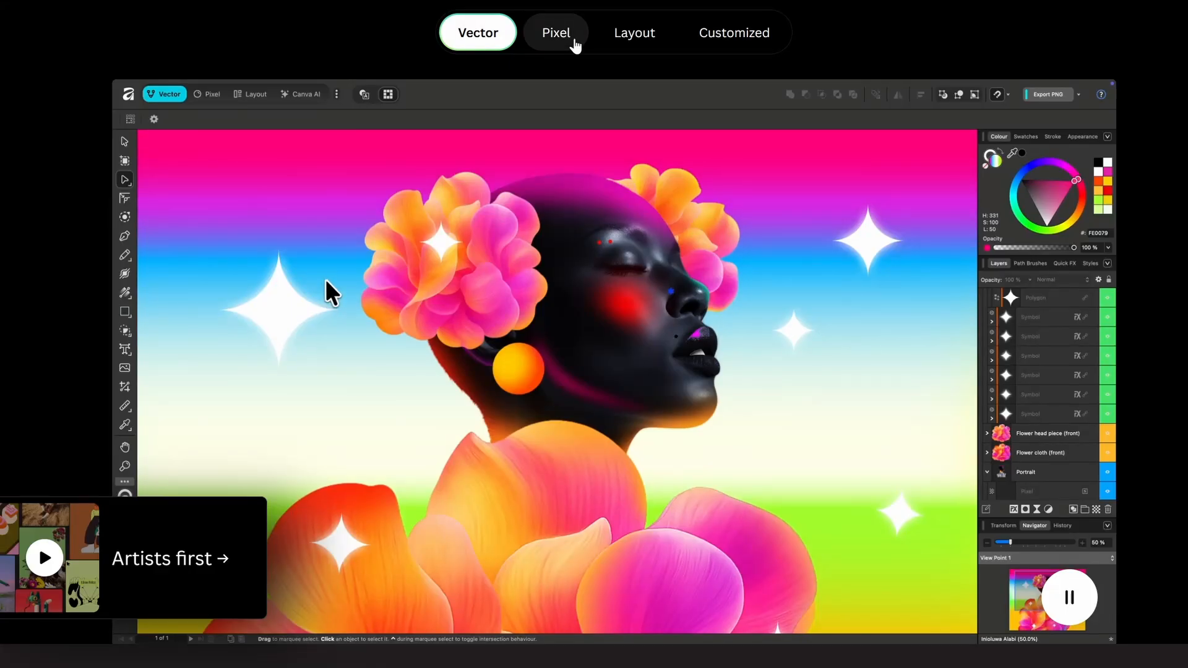
- View the Pixel workspace demo on the Affinity web page
{"action": "left_click", "coordinate": [570, 41]}
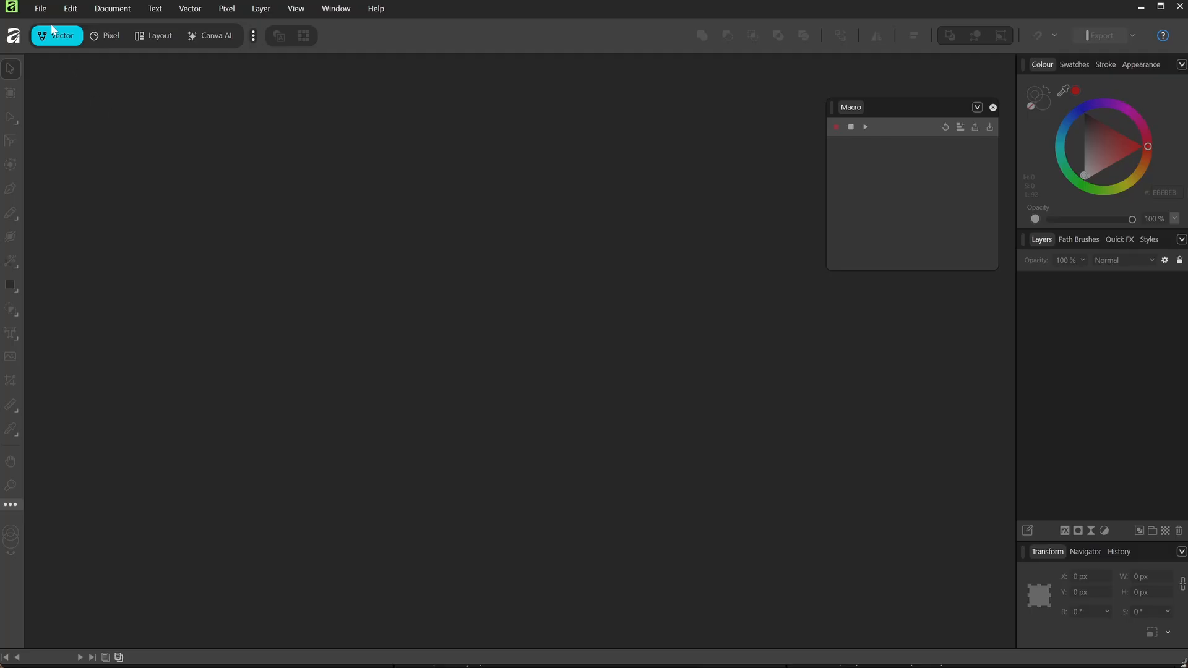
- Open PLAYPAL.png from the Doom2_Orig folder in Affinity and clear the layer selection
{"action": "left_click", "coordinate": [40, 8]}
{"action": "left_click", "coordinate": [66, 115]}
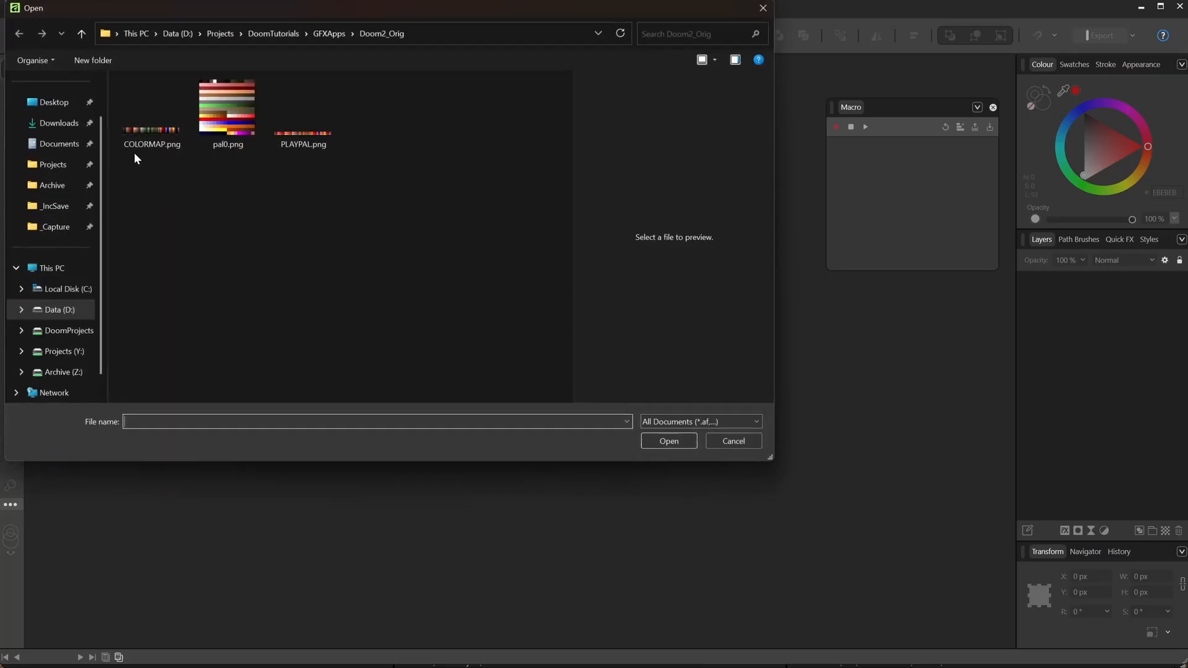
{"action": "double_click", "coordinate": [317, 147]}
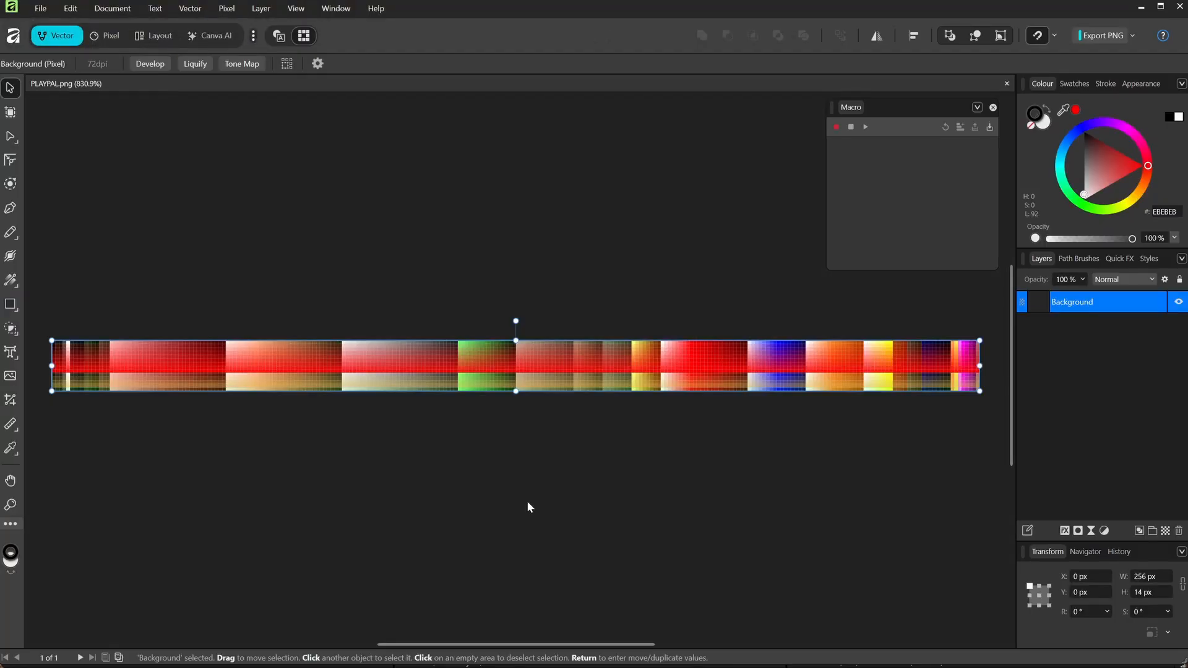
{"action": "left_click", "coordinate": [528, 507]}
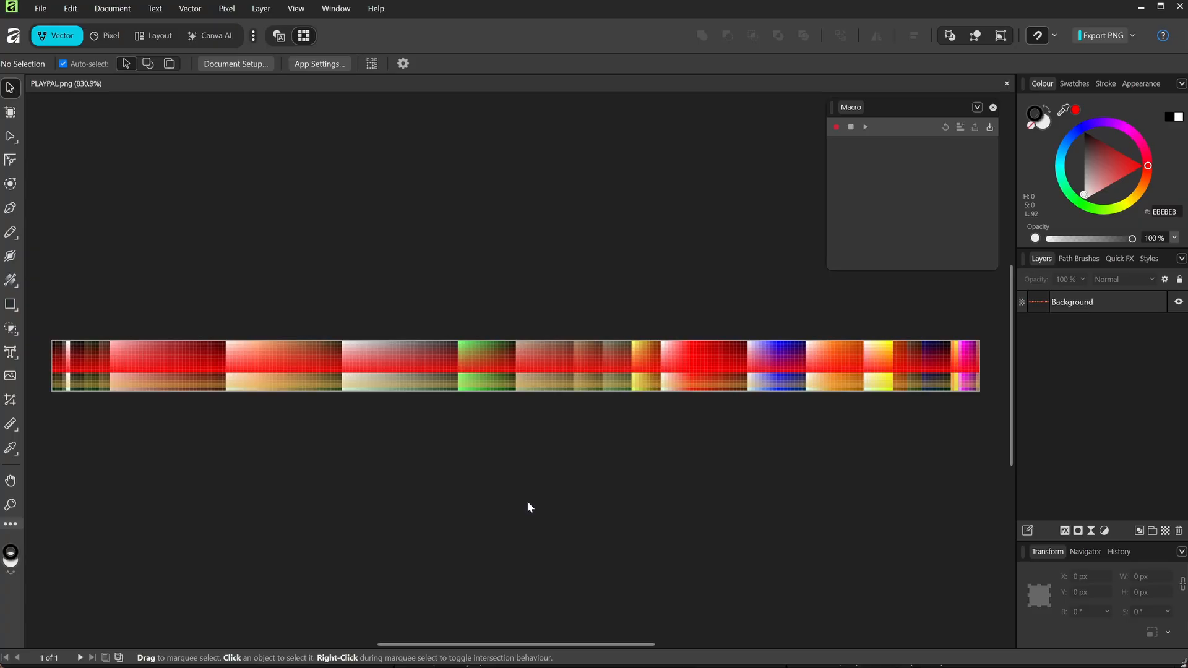
{"action": "scroll", "coordinate": [528, 506], "scroll_direction": "up", "scroll_amount": 5, "text": "ctrl"}
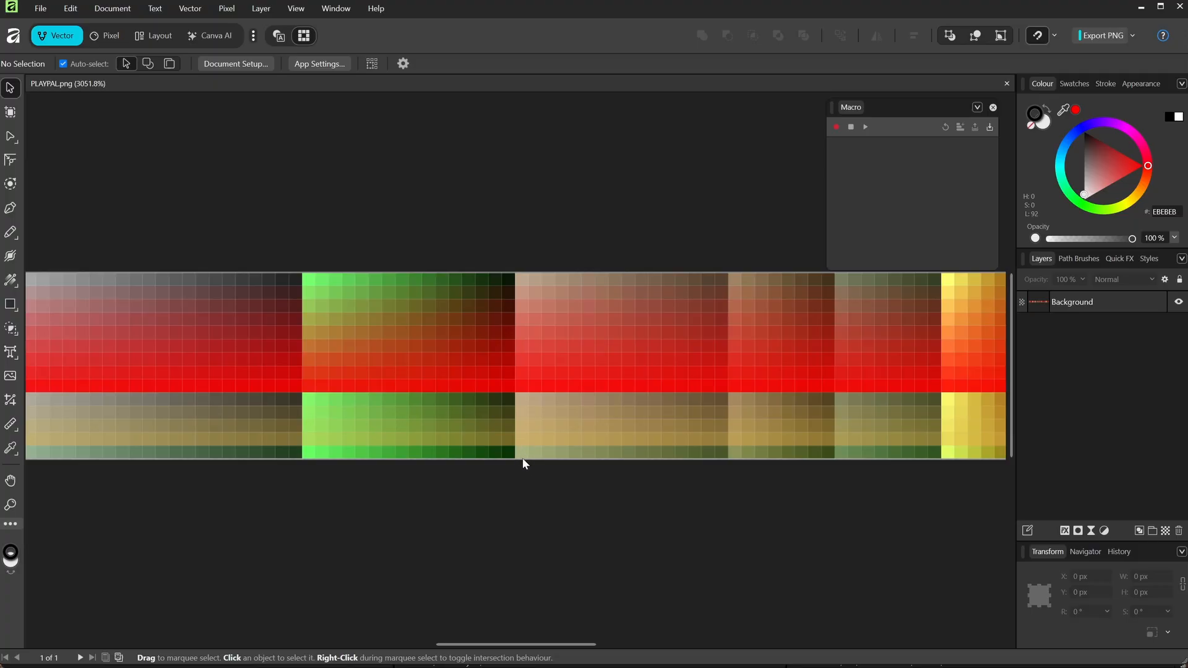
{"action": "key", "text": "ctrl+minus"}
{"action": "key", "text": "ctrl+minus"}
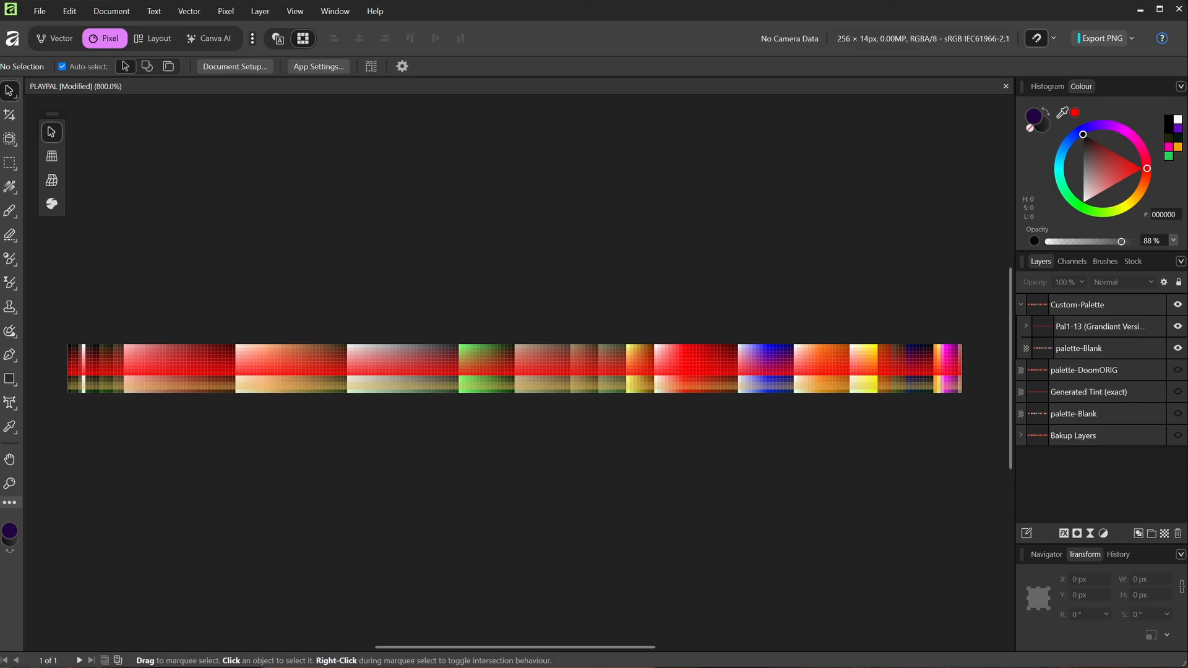
- Hide the Custom-Palette group and show the palette-DoomORIG layer in the PLAYPAL document
{"action": "key", "text": "ctrl+plus"}
{"action": "key", "text": "ctrl+plus"}
{"action": "key", "text": "ctrl+plus"}
{"action": "key", "text": "ctrl+plus"}
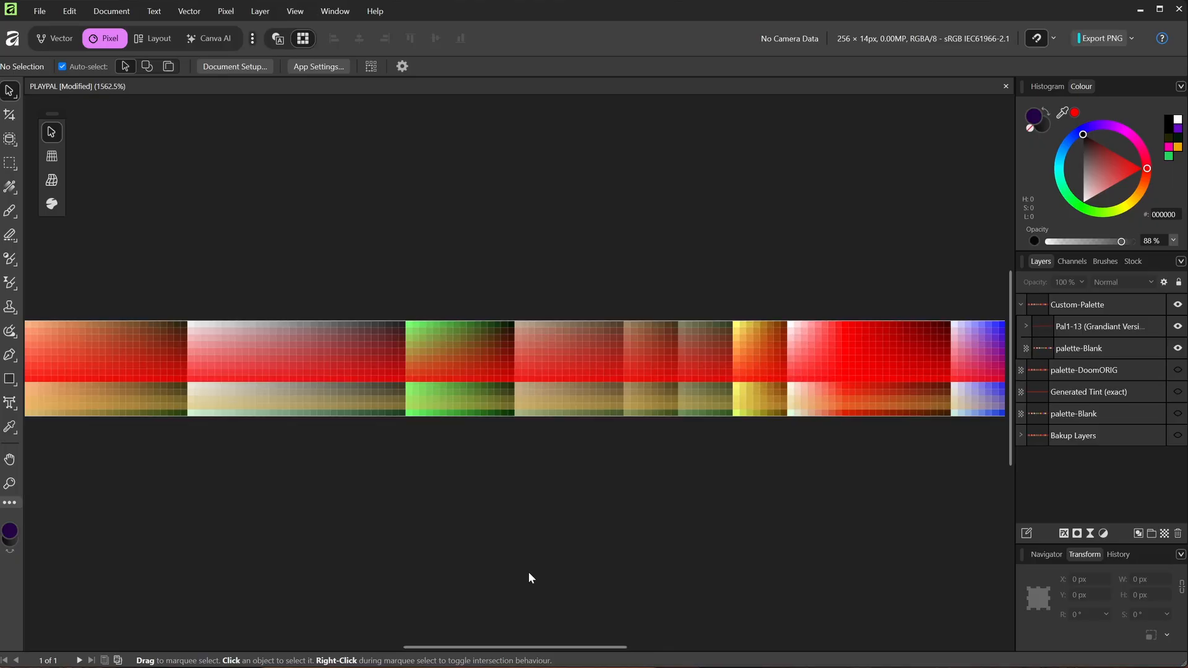
{"action": "left_click", "coordinate": [1178, 305]}
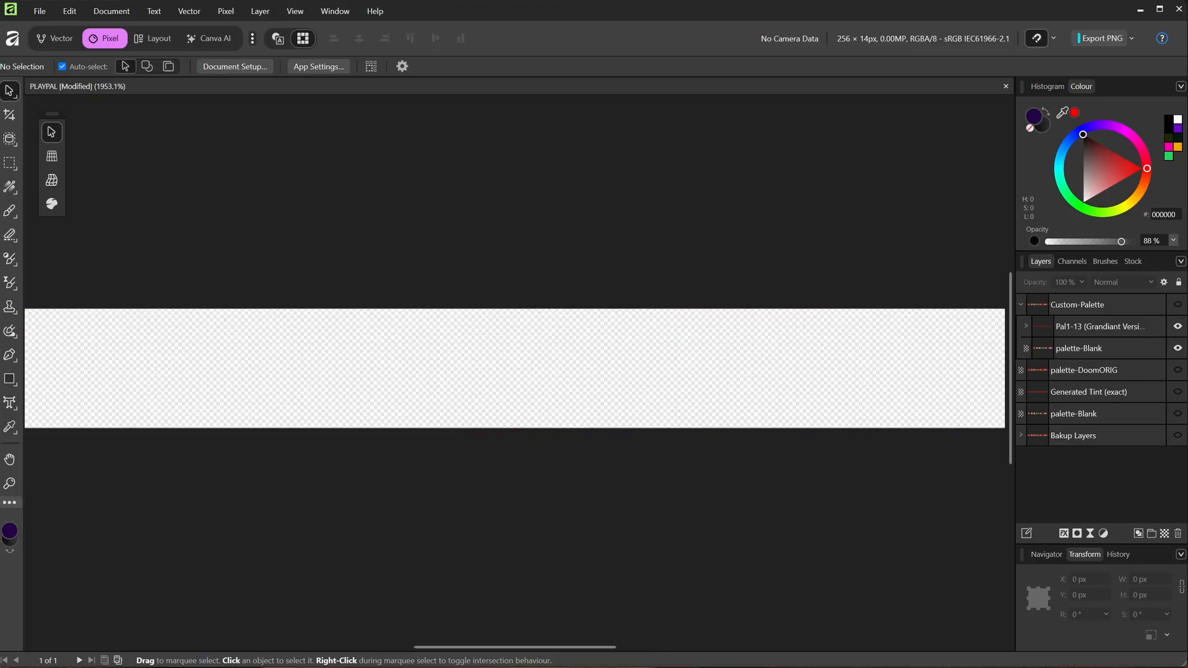
{"action": "left_click", "coordinate": [1178, 370]}
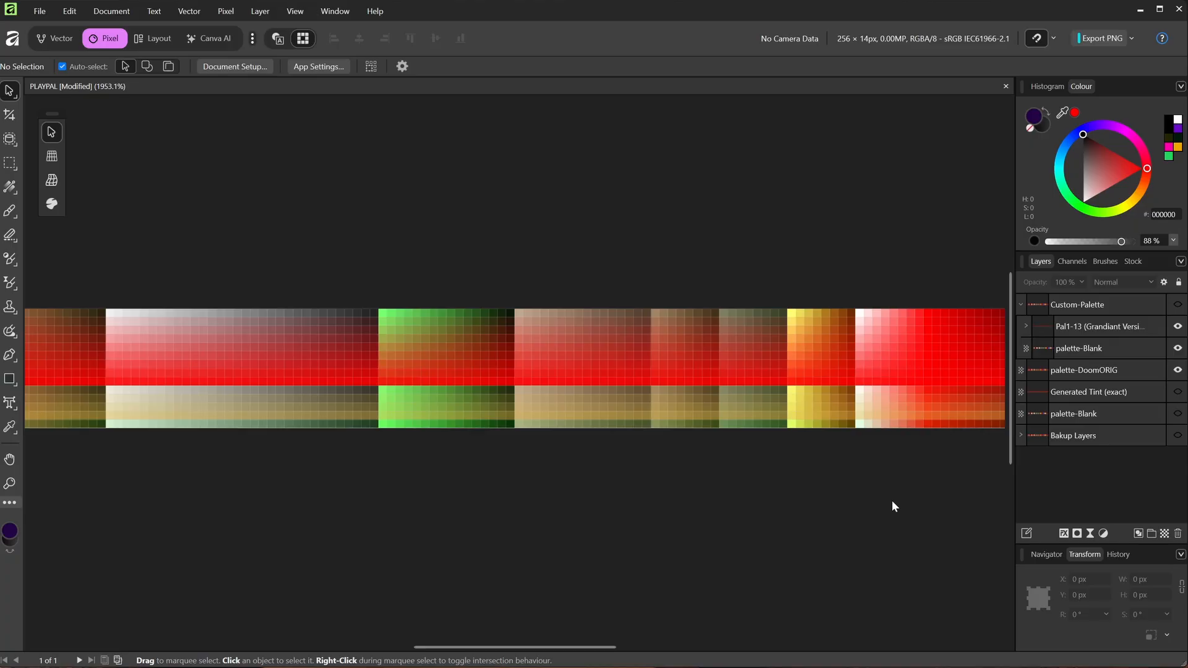
- Examine the original Doom palette rows at full width and up close
{"action": "key", "text": "ctrl+minus"}
{"action": "key", "text": "ctrl+minus"}
{"action": "key", "text": "ctrl+minus"}
{"action": "key", "text": "ctrl+minus"}
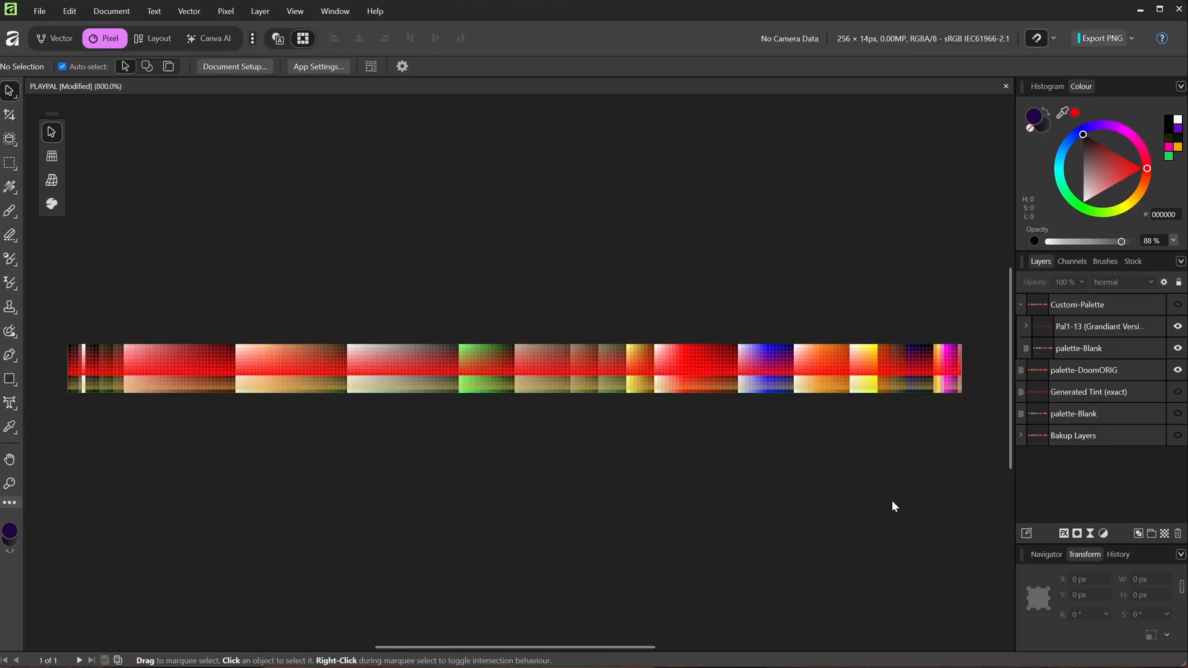
{"action": "key", "text": "ctrl+plus"}
{"action": "key", "text": "ctrl+plus"}
{"action": "key", "text": "ctrl+plus"}
{"action": "key", "text": "ctrl+plus"}
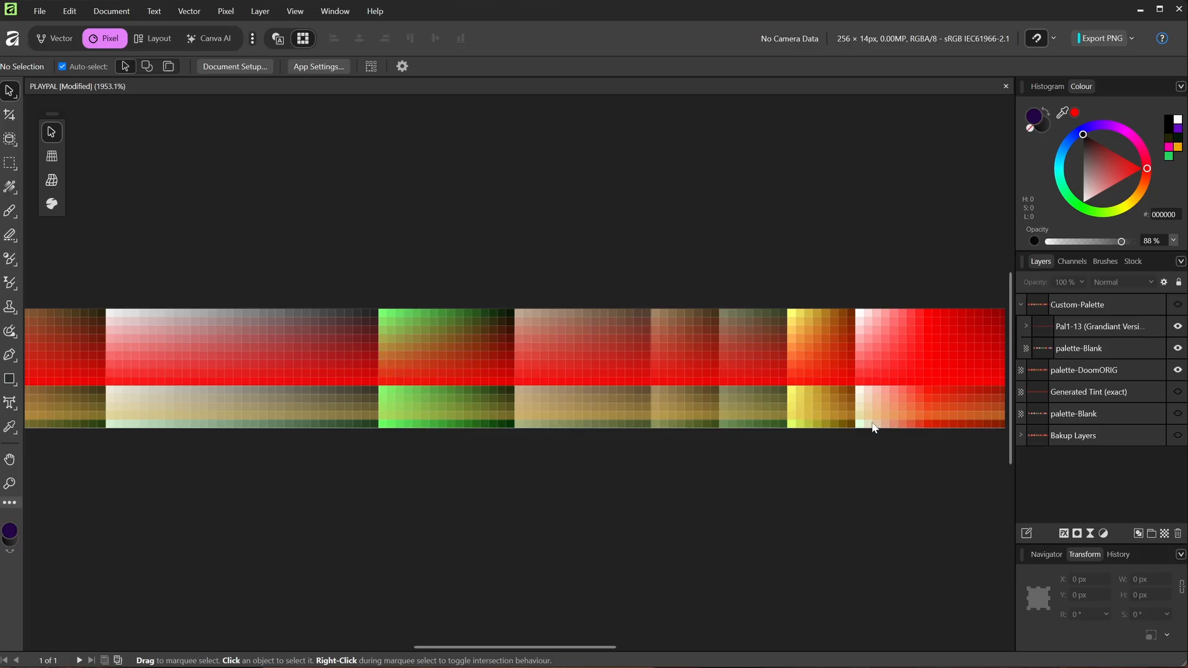
- Show the Custom-Palette group with its Pal1-13 gradient group hidden and palette-Blank visible
{"action": "left_click", "coordinate": [1179, 306]}
{"action": "left_click", "coordinate": [1179, 326]}
{"action": "left_click", "coordinate": [1178, 348]}
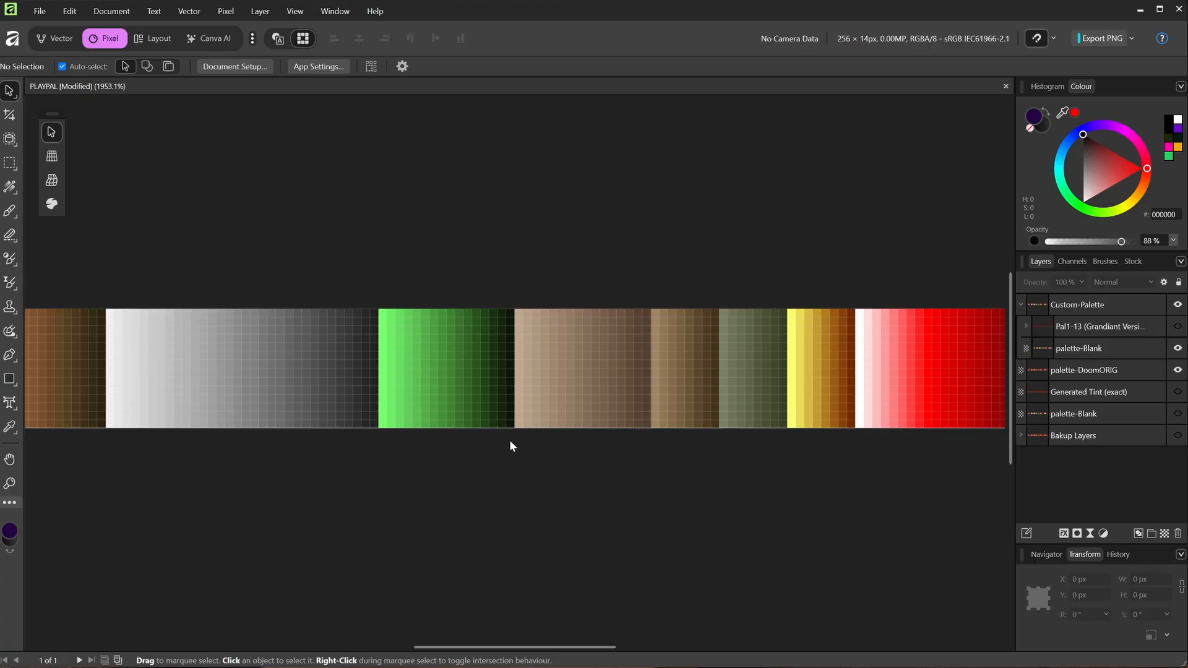
- Show and expand the Pal1-13 gradient group, with its Items and Pain layers hidden
{"action": "left_click", "coordinate": [1026, 326]}
{"action": "left_click", "coordinate": [1171, 328]}
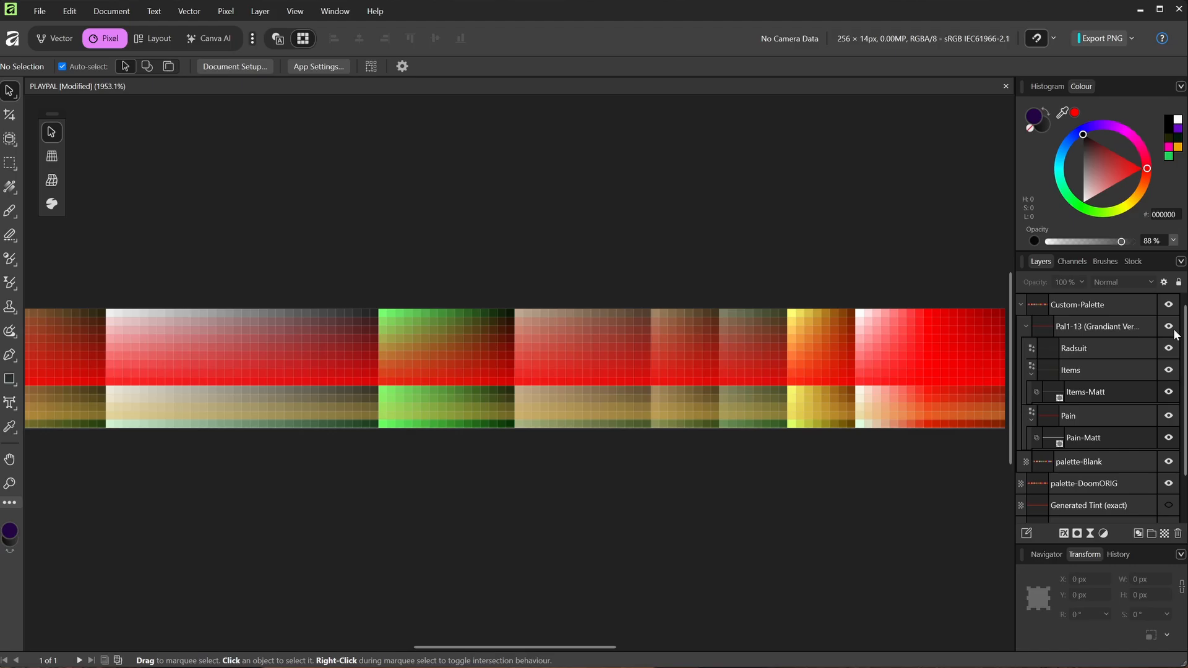
{"action": "left_click", "coordinate": [1169, 370]}
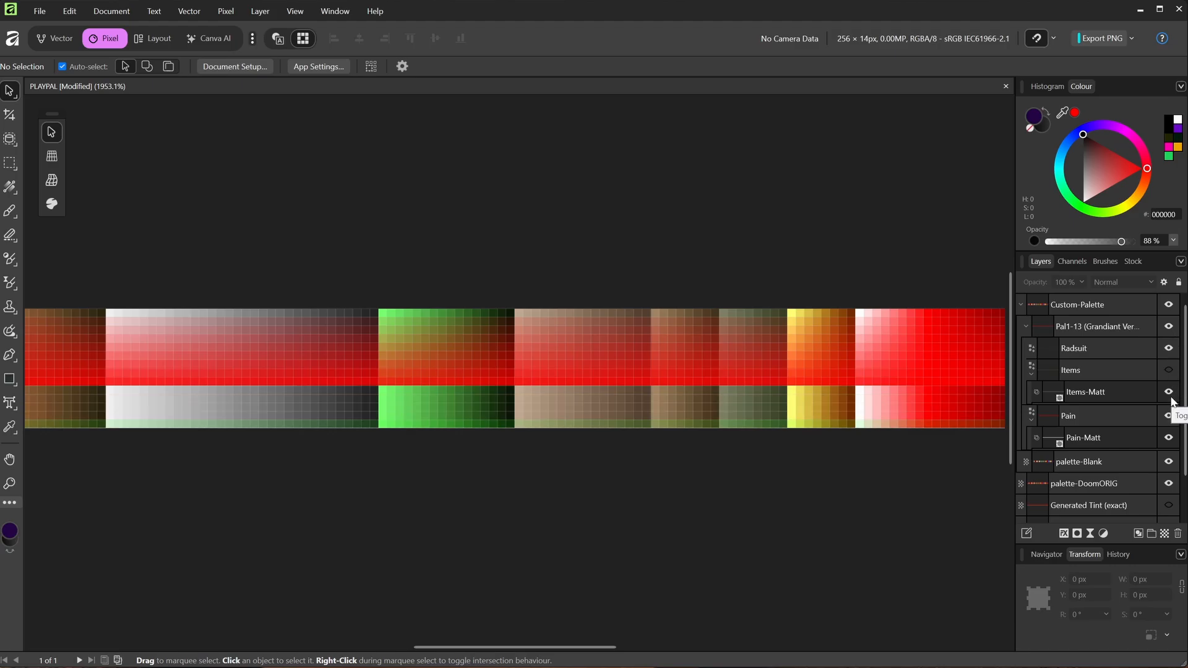
{"action": "left_click", "coordinate": [1169, 416]}
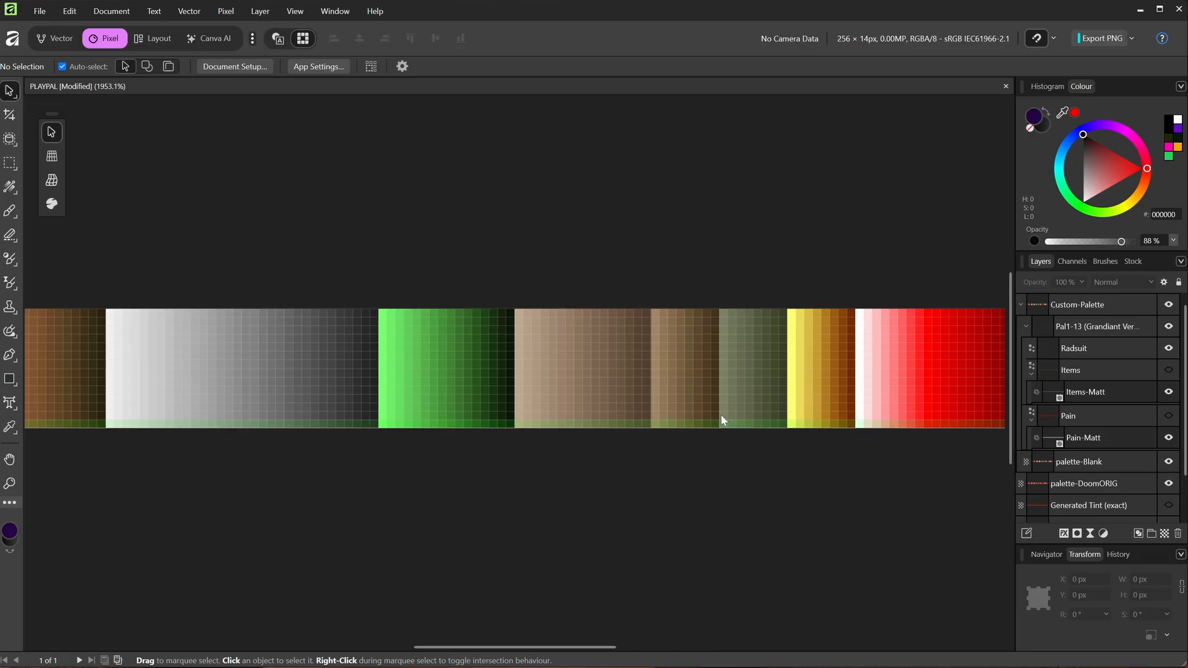
- Select the Radsuit rectangle to check its opacity, and hide that layer
{"action": "left_click", "coordinate": [1169, 349]}
{"action": "left_click", "coordinate": [1128, 343]}
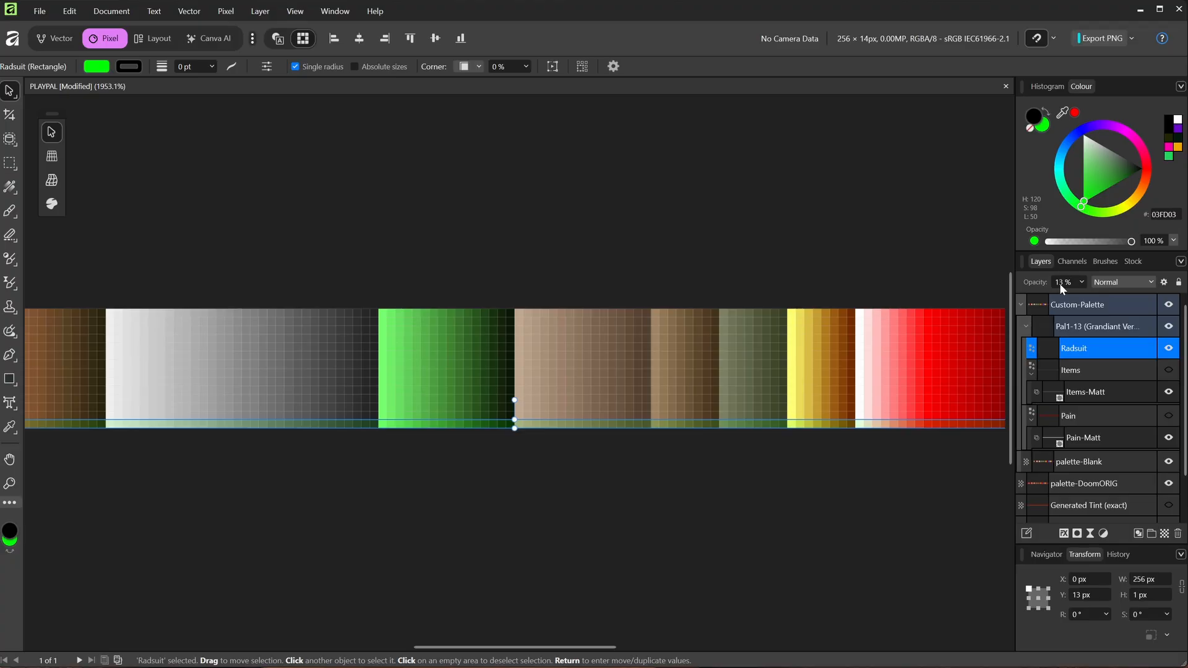
{"action": "left_click", "coordinate": [880, 476]}
{"action": "left_click", "coordinate": [1169, 348]}
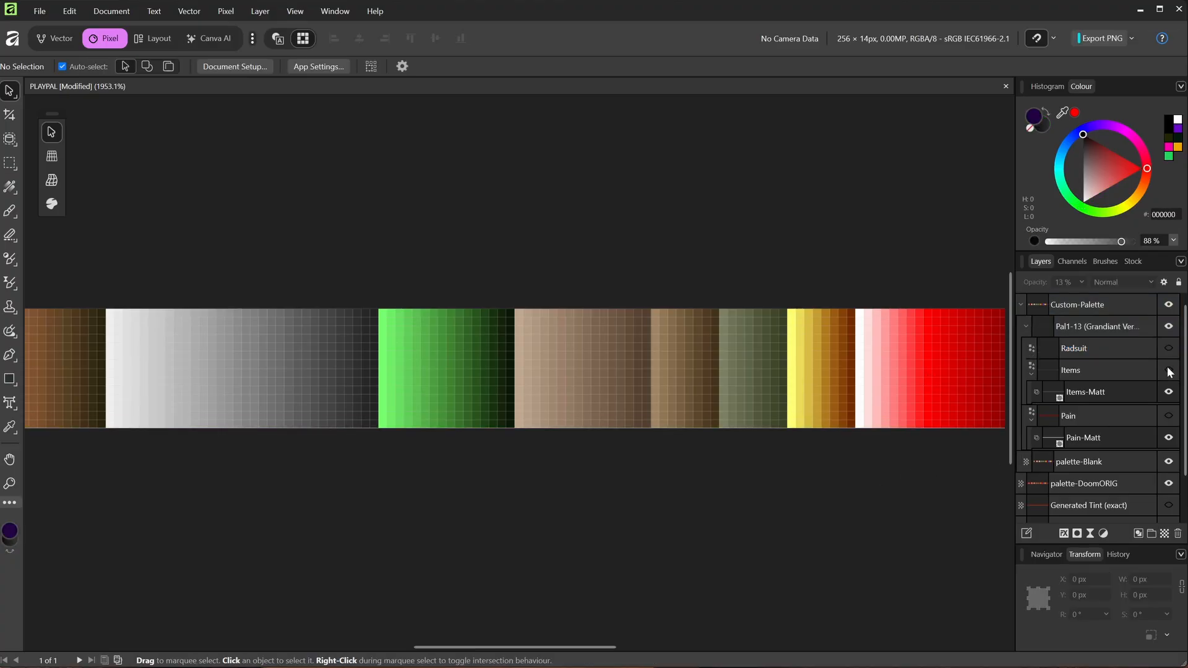
- Show the Items and Pain rectangles without their Items-Matt and Pain-Matt masks, and inspect each rectangle's fill
{"action": "left_click", "coordinate": [1168, 370]}
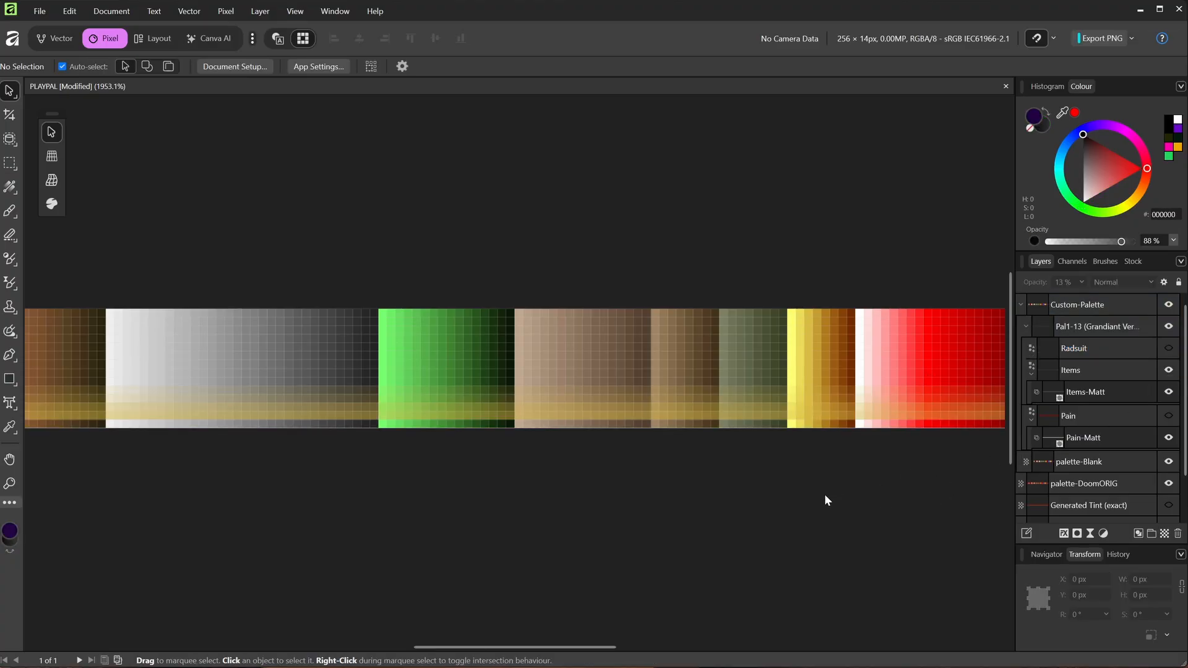
{"action": "left_click", "coordinate": [1169, 393]}
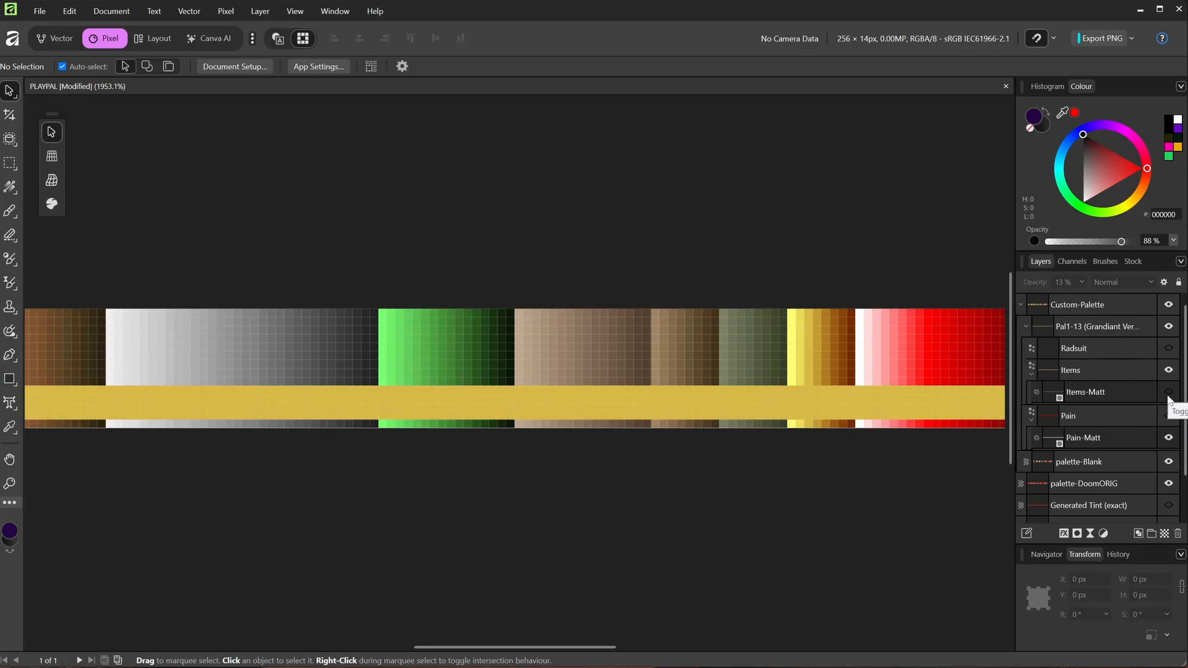
{"action": "left_click", "coordinate": [1169, 416]}
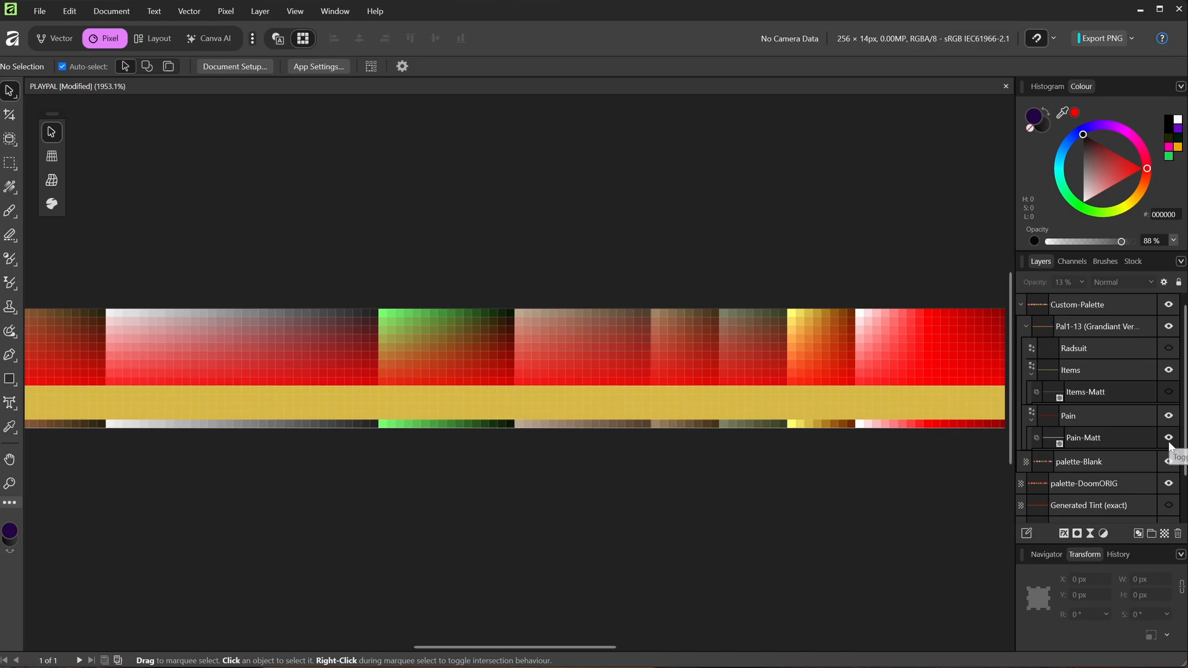
{"action": "left_click", "coordinate": [1168, 438]}
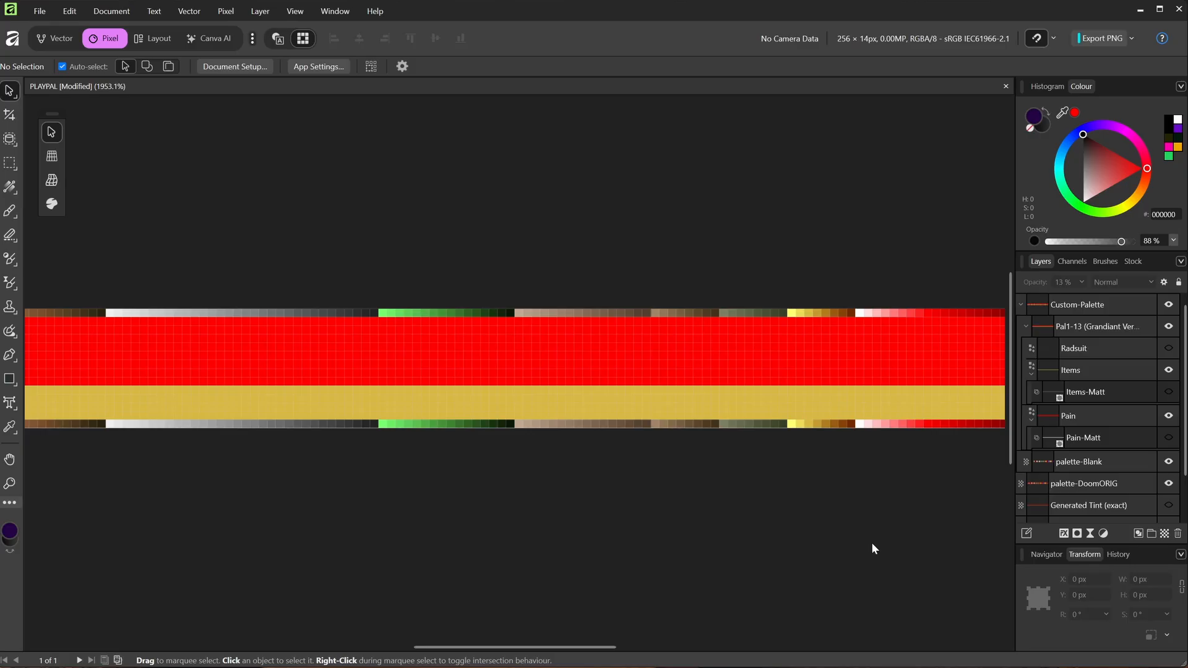
{"action": "left_click", "coordinate": [1098, 423]}
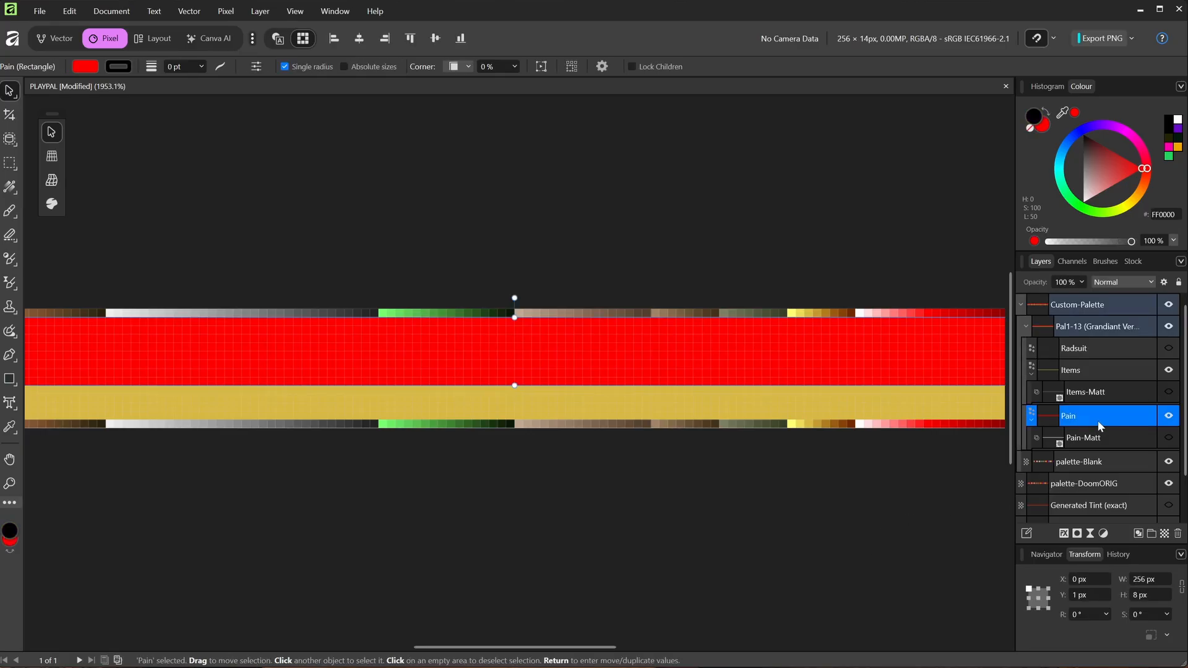
{"action": "left_click", "coordinate": [1101, 377]}
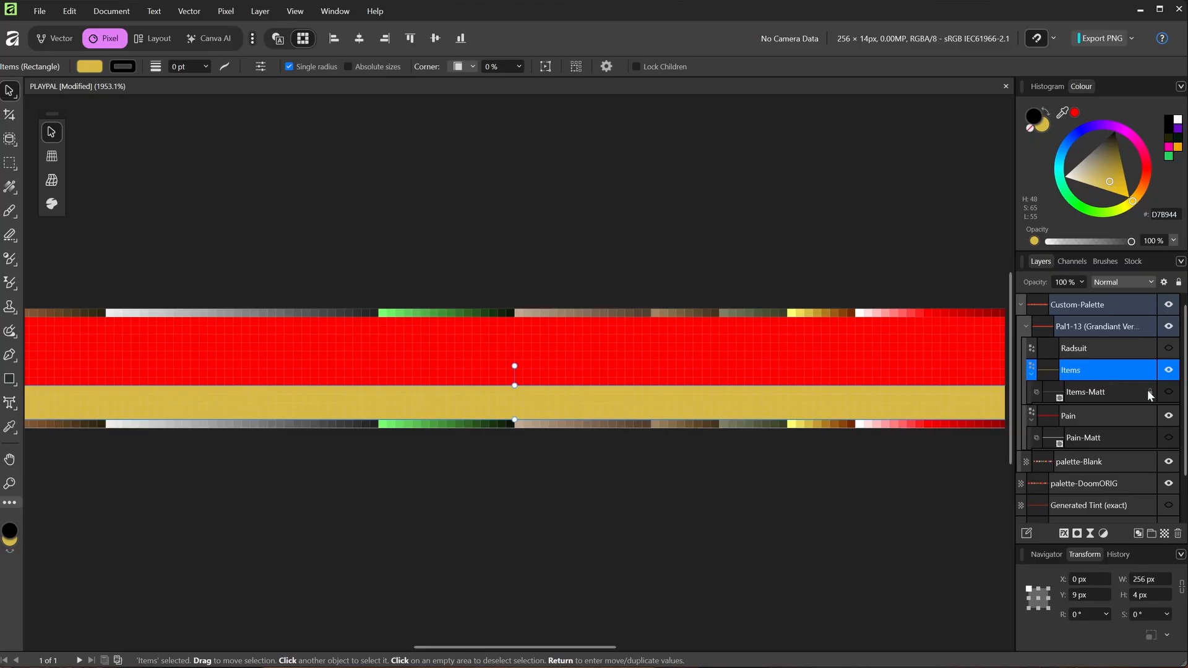
- Turn the Items-Matt and Pain-Matt masks back on and select the Pain-Matt mask
{"action": "left_click", "coordinate": [1168, 392]}
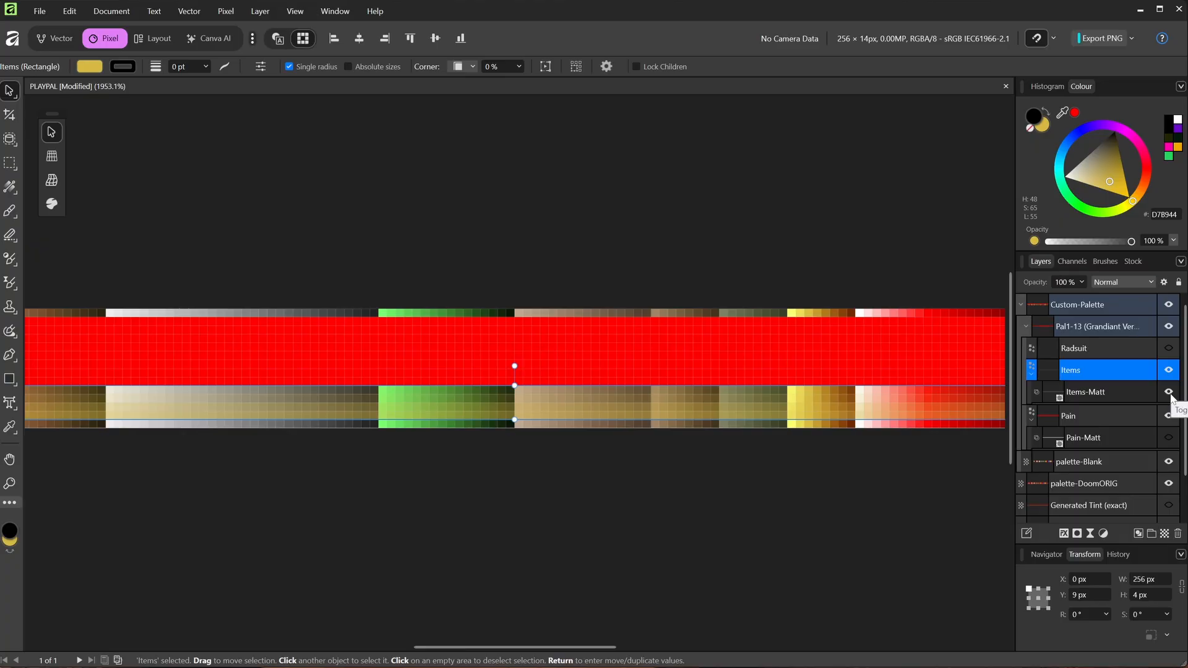
{"action": "left_click", "coordinate": [1170, 438]}
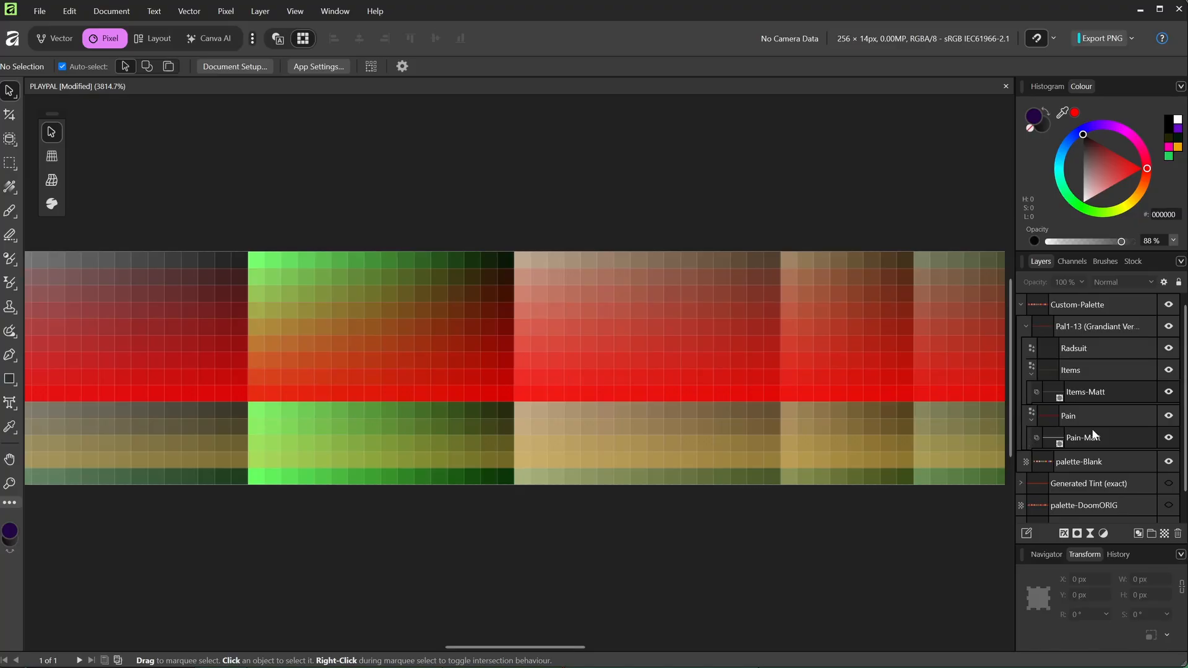
{"action": "left_click", "coordinate": [1115, 438]}
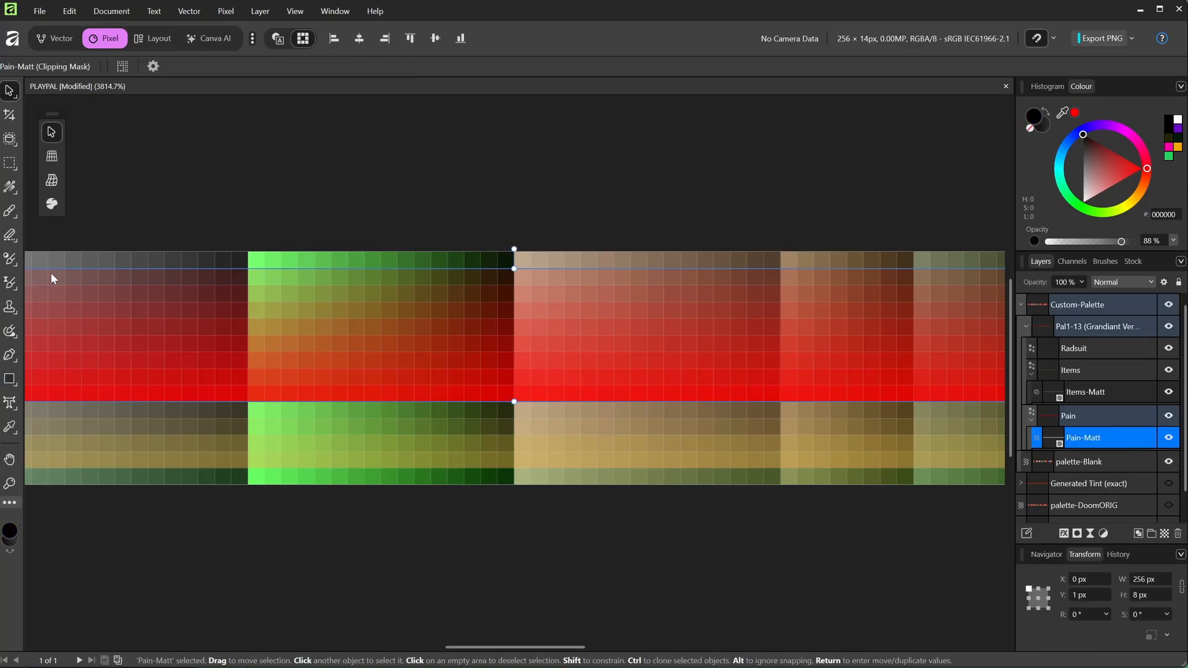
- Check the opacity at both ends of the Pain-Matt mask's gradient fill
{"action": "left_click", "coordinate": [10, 188]}
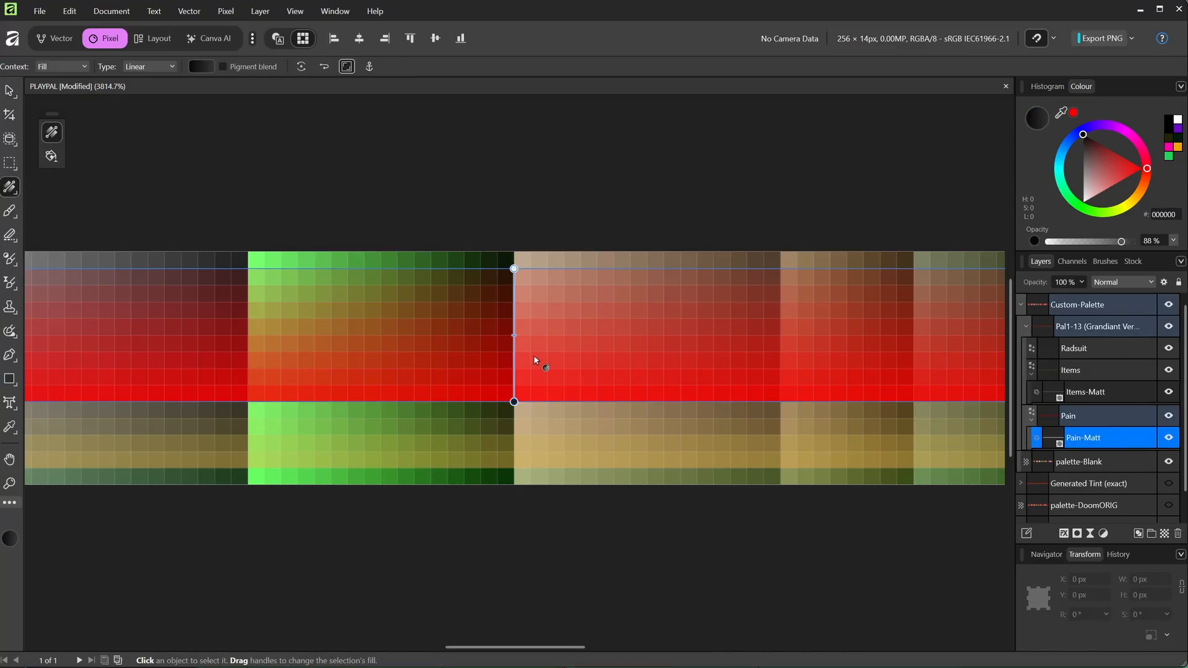
{"action": "left_click", "coordinate": [515, 401]}
{"action": "left_click", "coordinate": [514, 269]}
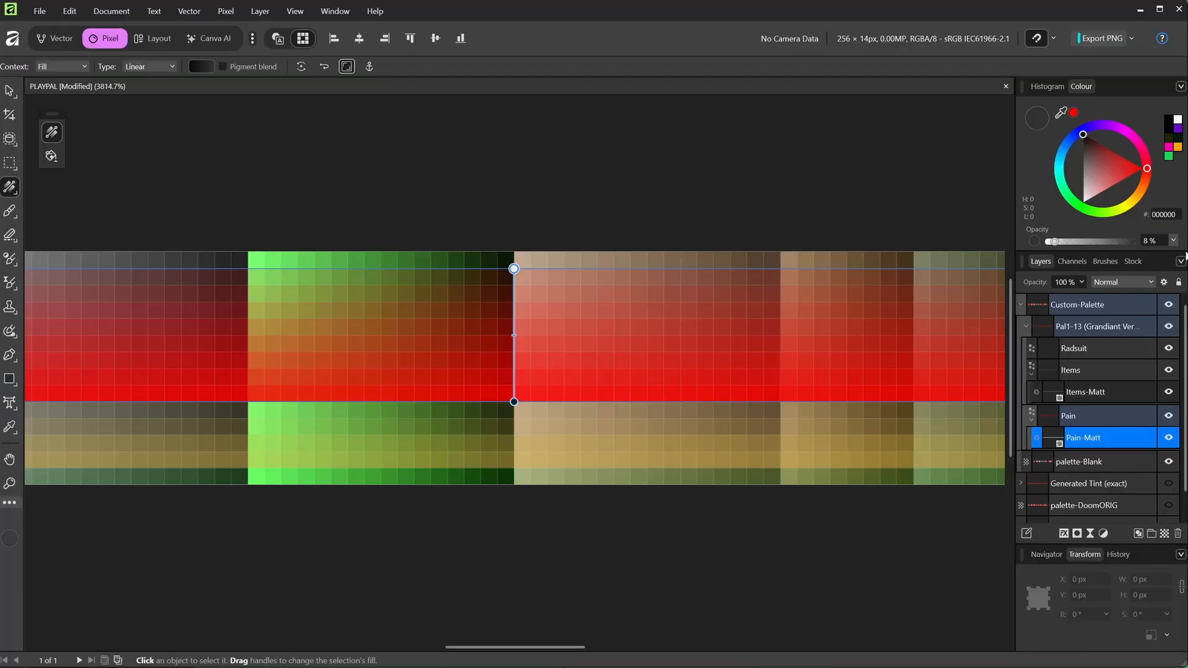
- Select the Items-Matt mask and check the opacity at both ends of its gradient fill
{"action": "left_click", "coordinate": [1128, 392]}
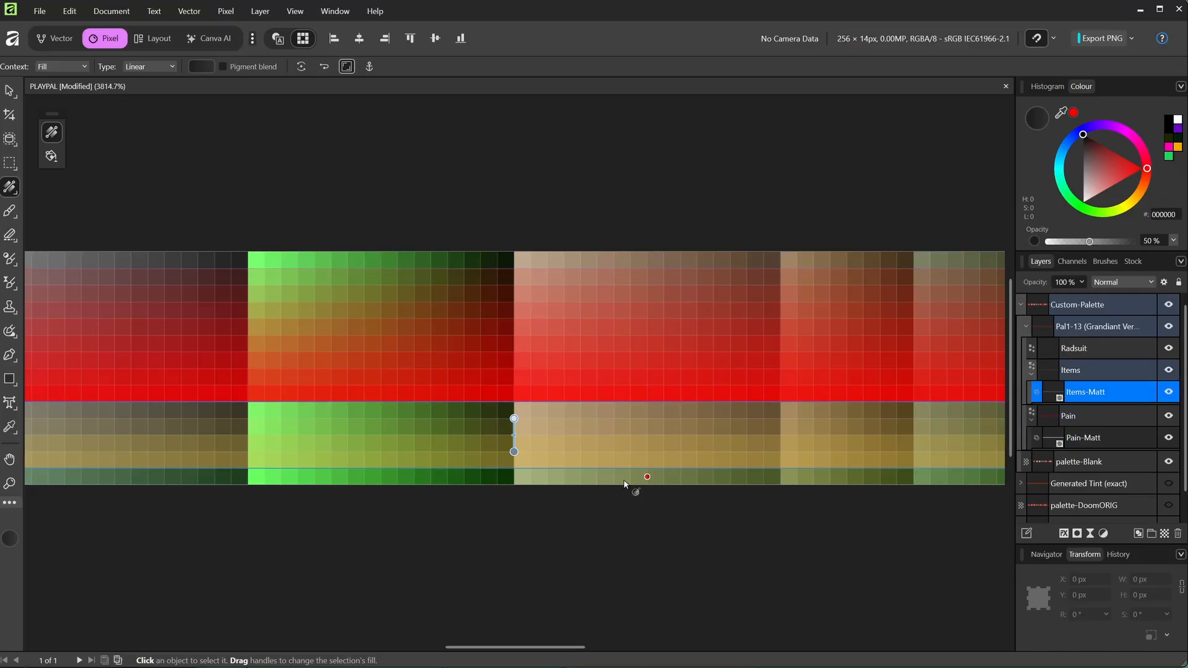
{"action": "key", "text": "ctrl+plus"}
{"action": "key", "text": "ctrl+plus"}
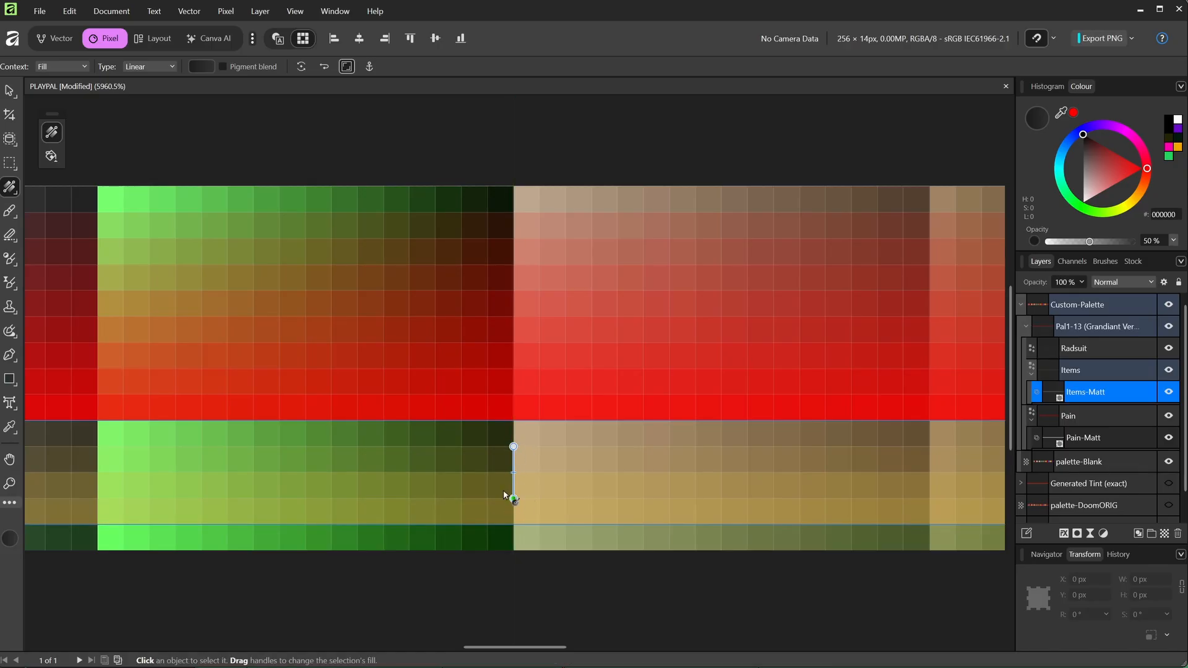
{"action": "left_click", "coordinate": [512, 446]}
{"action": "left_click", "coordinate": [512, 499]}
{"action": "scroll", "coordinate": [948, 387], "scroll_direction": "down", "scroll_amount": 4, "text": "ctrl"}
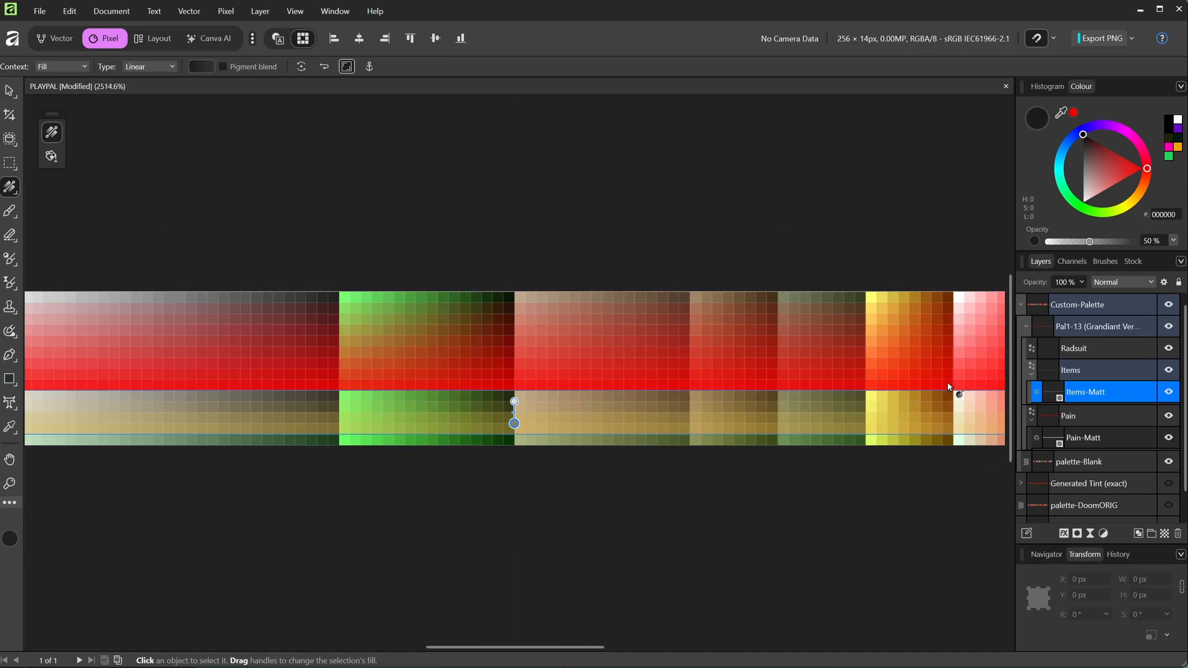
{"action": "left_click", "coordinate": [977, 519]}
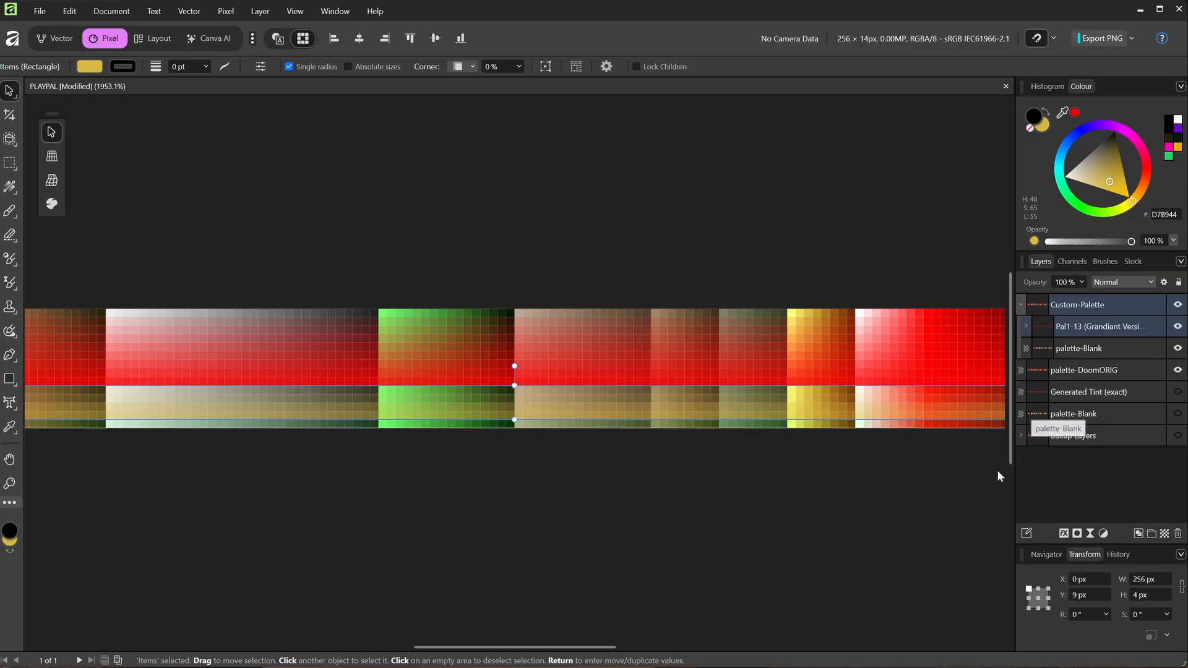
- Toggle Custom-Palette's visibility repeatedly to compare it with palette-DoomORIG beneath, and collapse the group
{"action": "key", "text": "ctrl+d"}
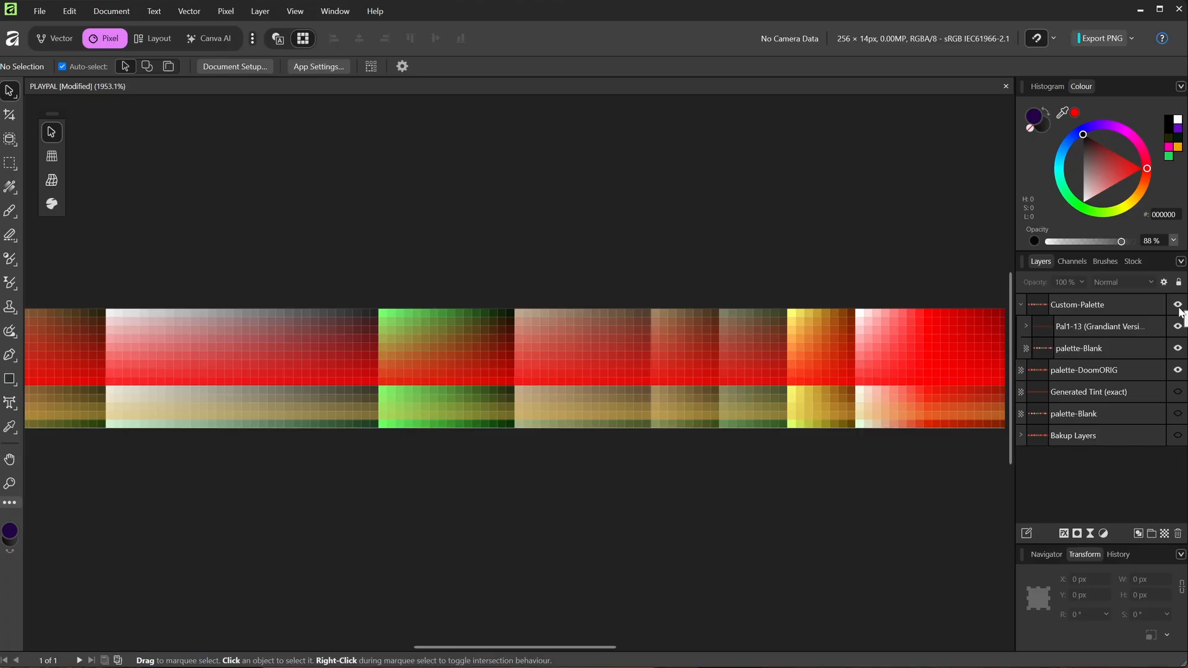
{"action": "left_click", "coordinate": [1179, 305]}
{"action": "left_click", "coordinate": [1179, 307]}
{"action": "left_click", "coordinate": [1179, 308]}
{"action": "left_click", "coordinate": [1178, 308]}
{"action": "left_click", "coordinate": [1179, 308]}
{"action": "left_click", "coordinate": [1179, 308]}
{"action": "left_click", "coordinate": [1179, 308]}
{"action": "left_click", "coordinate": [1179, 308]}
{"action": "left_click", "coordinate": [1179, 308]}
{"action": "left_click", "coordinate": [1179, 308]}
{"action": "left_click", "coordinate": [1179, 308]}
{"action": "left_click", "coordinate": [1179, 308]}
{"action": "left_click", "coordinate": [1179, 308]}
{"action": "left_click", "coordinate": [1179, 309]}
{"action": "left_click", "coordinate": [1178, 308]}
{"action": "left_click", "coordinate": [1179, 308]}
{"action": "left_click", "coordinate": [1021, 305]}
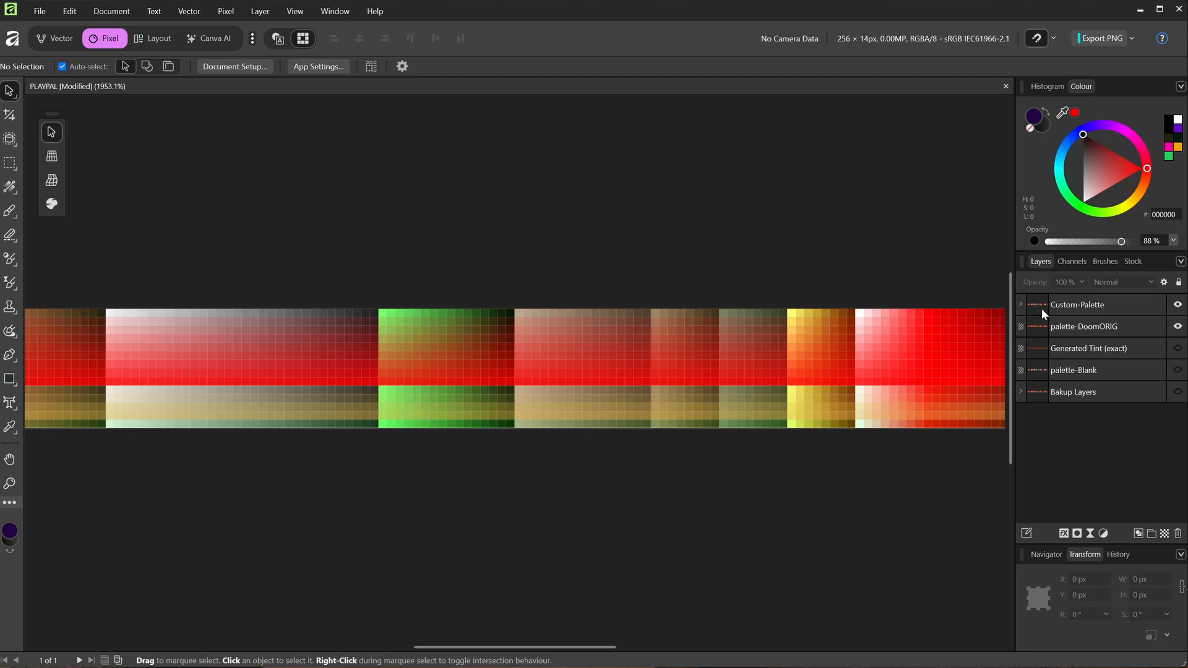
- Hide Custom-Palette and group the Generated Tint (exact) and palette-Blank layers visibly above palette-DoomORIG
{"action": "left_click", "coordinate": [1178, 305]}
{"action": "left_click", "coordinate": [1177, 326]}
{"action": "left_click", "coordinate": [1178, 348]}
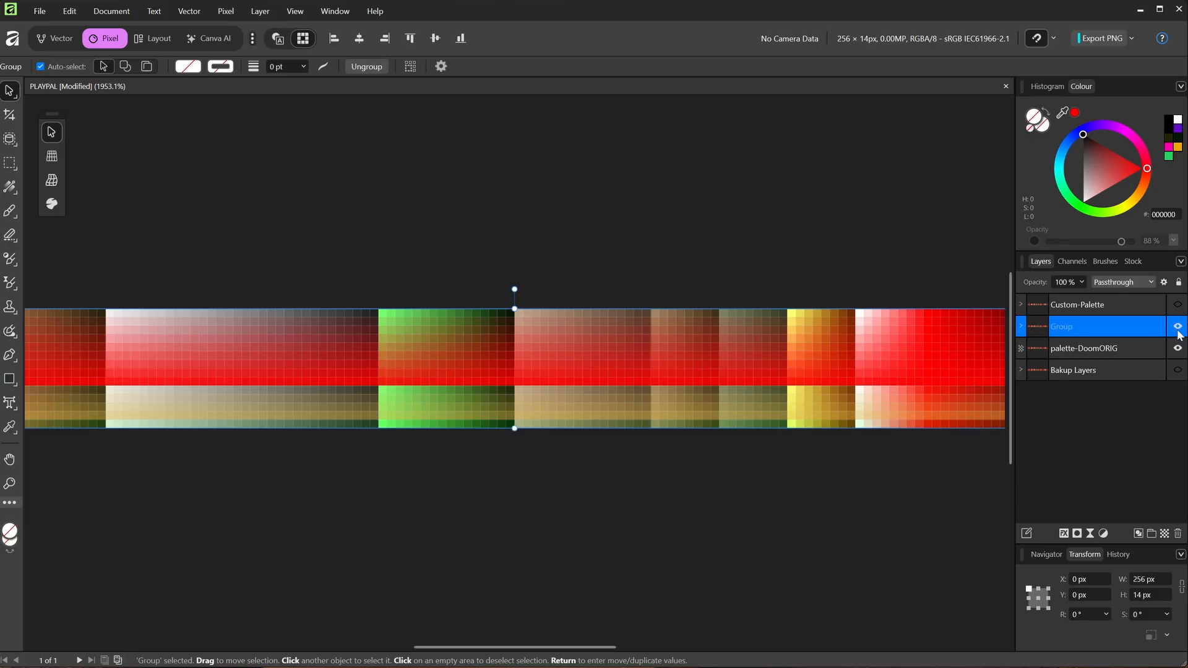
{"action": "left_click", "coordinate": [972, 448]}
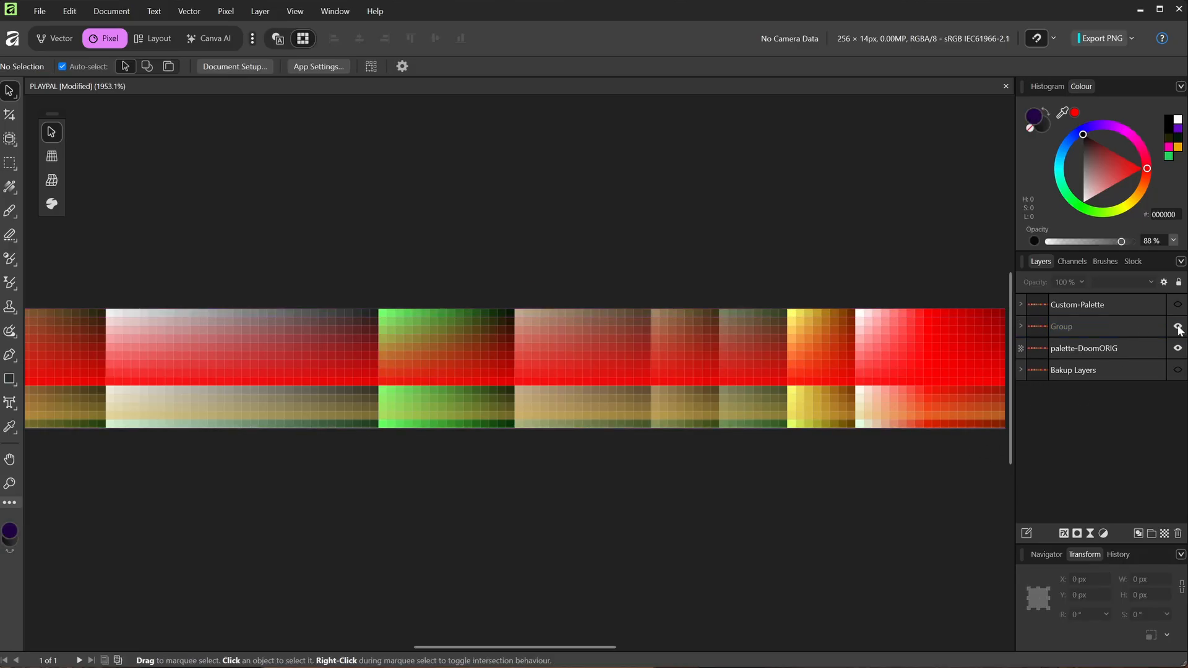
- Isolate Generated Tint (exact) by hiding palette-Blank and palette-DoomORIG, and show Custom-Palette again with the tint group collapsed
{"action": "left_click", "coordinate": [1021, 327]}
{"action": "left_click", "coordinate": [1131, 350]}
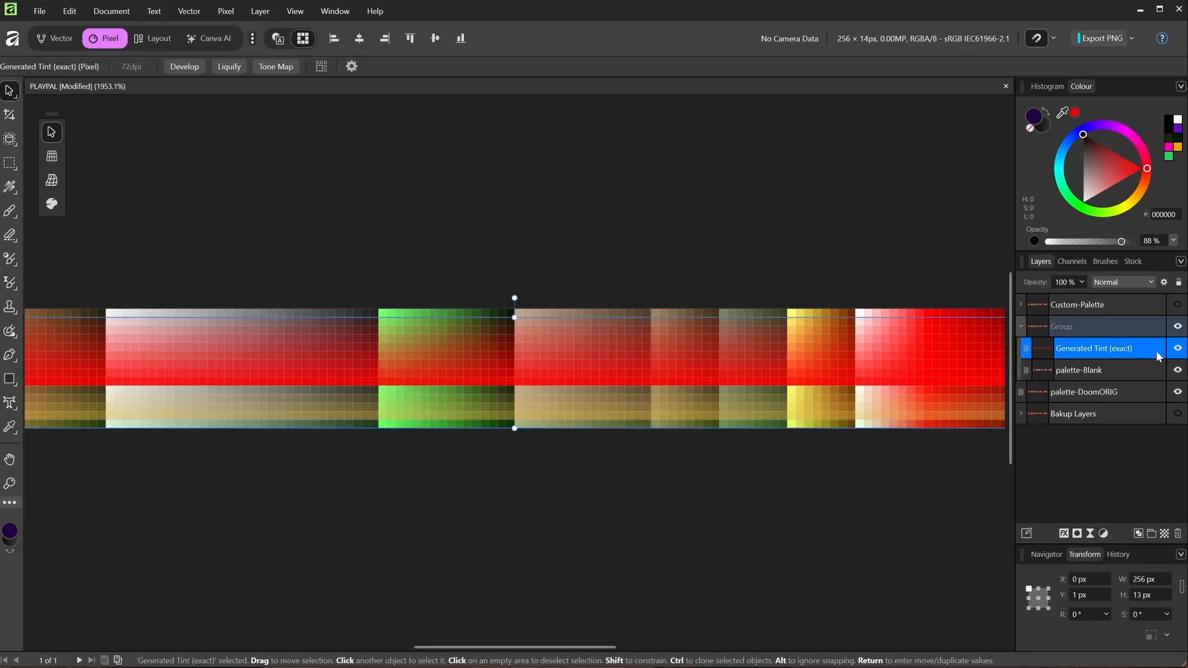
{"action": "left_click", "coordinate": [1179, 395]}
{"action": "left_click", "coordinate": [1179, 374]}
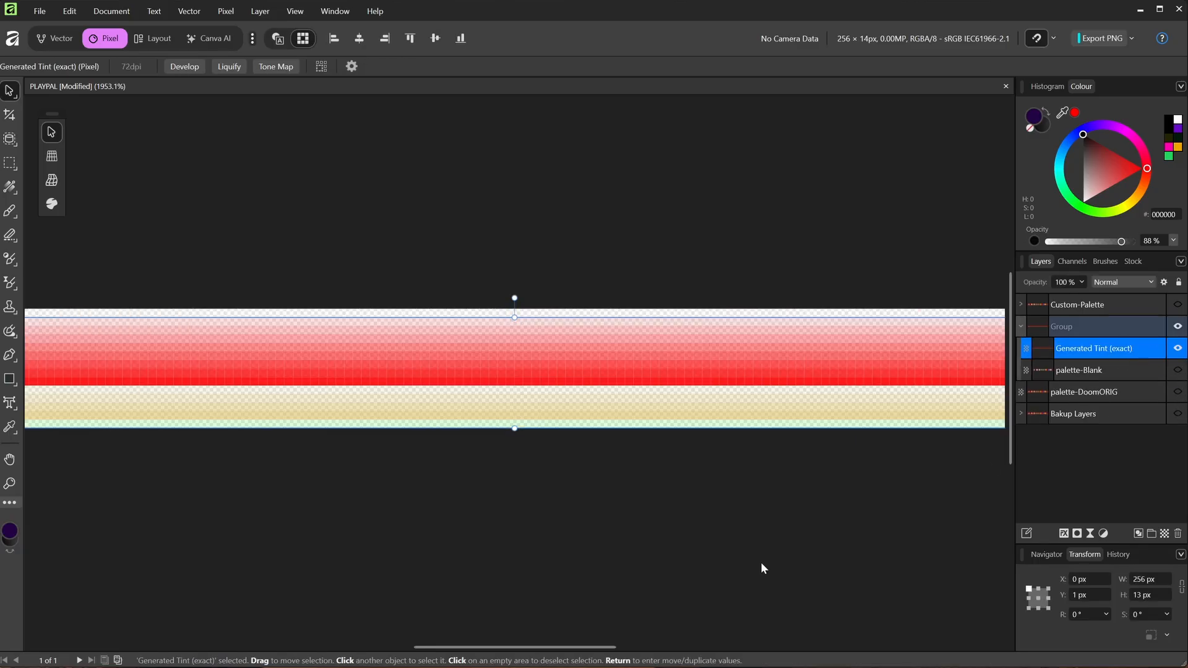
{"action": "left_click", "coordinate": [632, 445]}
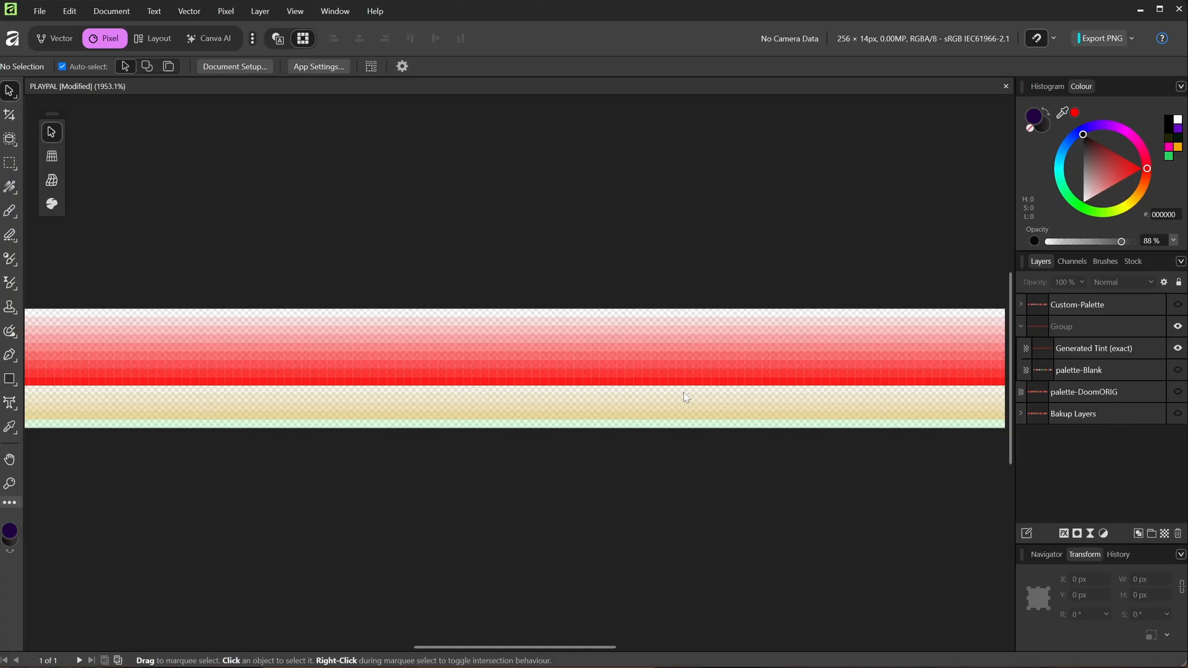
{"action": "left_click", "coordinate": [1177, 305]}
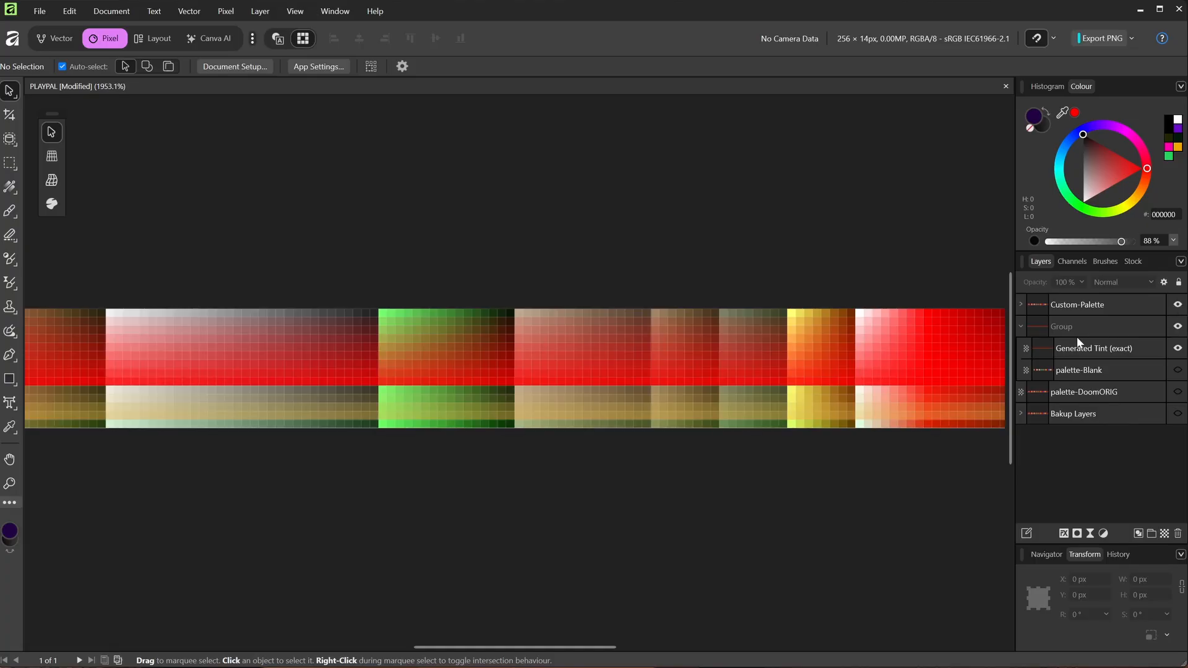
{"action": "left_click", "coordinate": [1022, 326]}
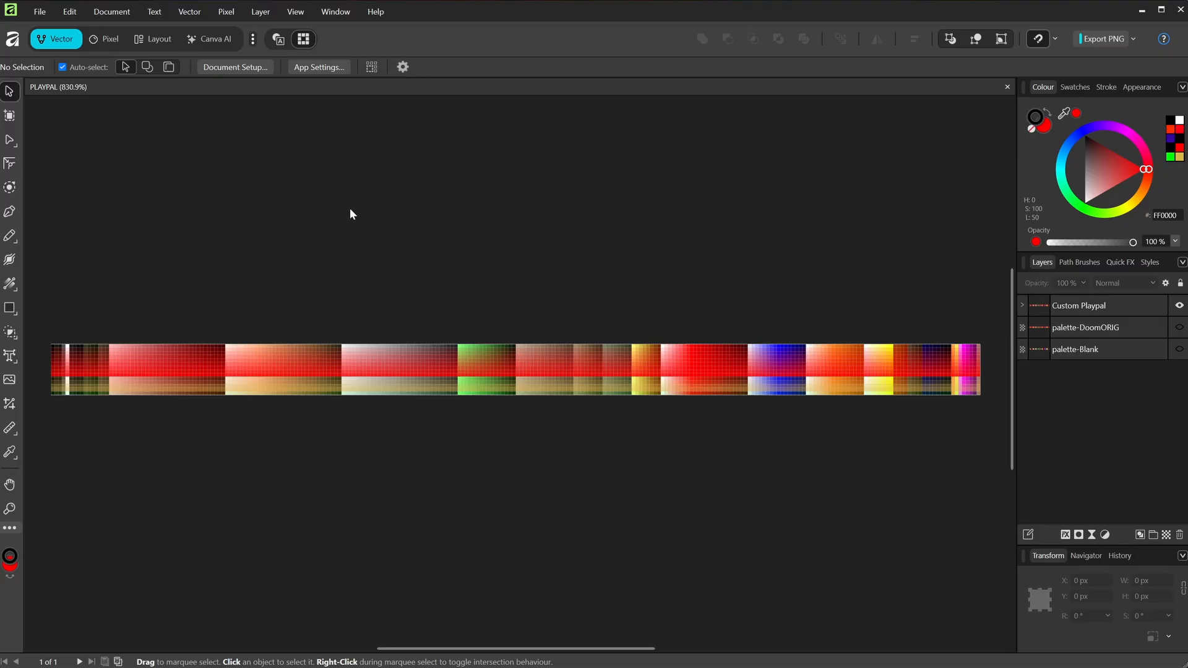
- Export the whole document as a 256 × 14 px PNG named PLAYPAL.png in the project's src\convert\palettes folder
{"action": "left_click", "coordinate": [39, 12]}
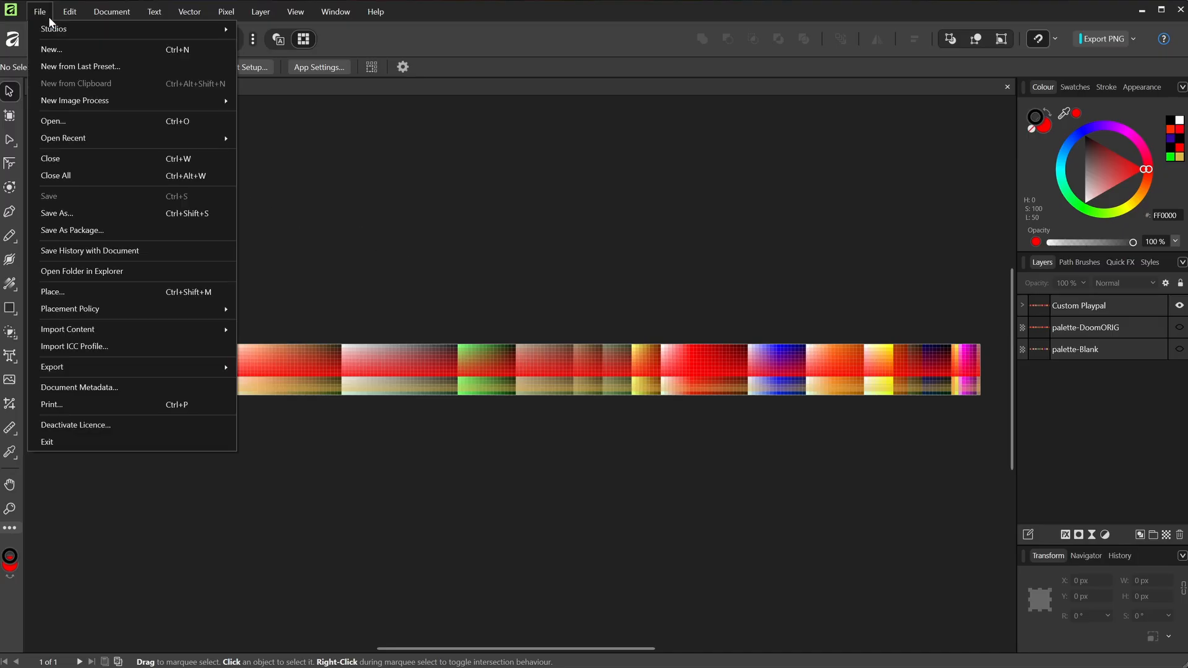
{"action": "mouse_move", "coordinate": [86, 367]}
{"action": "left_click", "coordinate": [268, 374]}
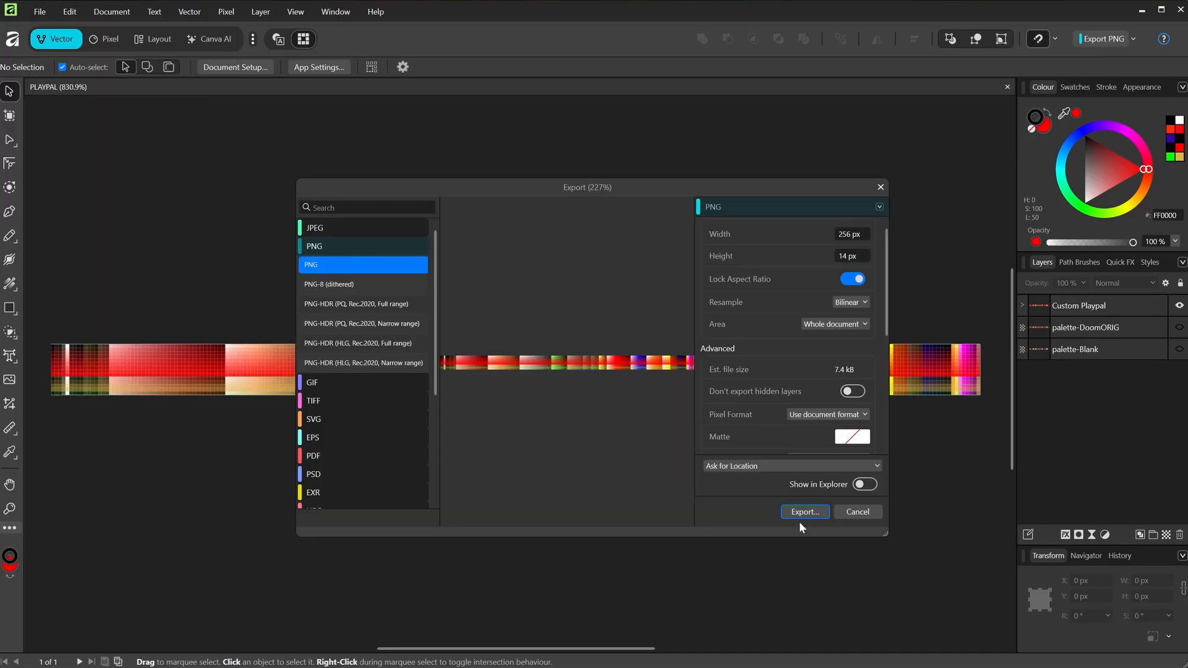
{"action": "left_click", "coordinate": [805, 512]}
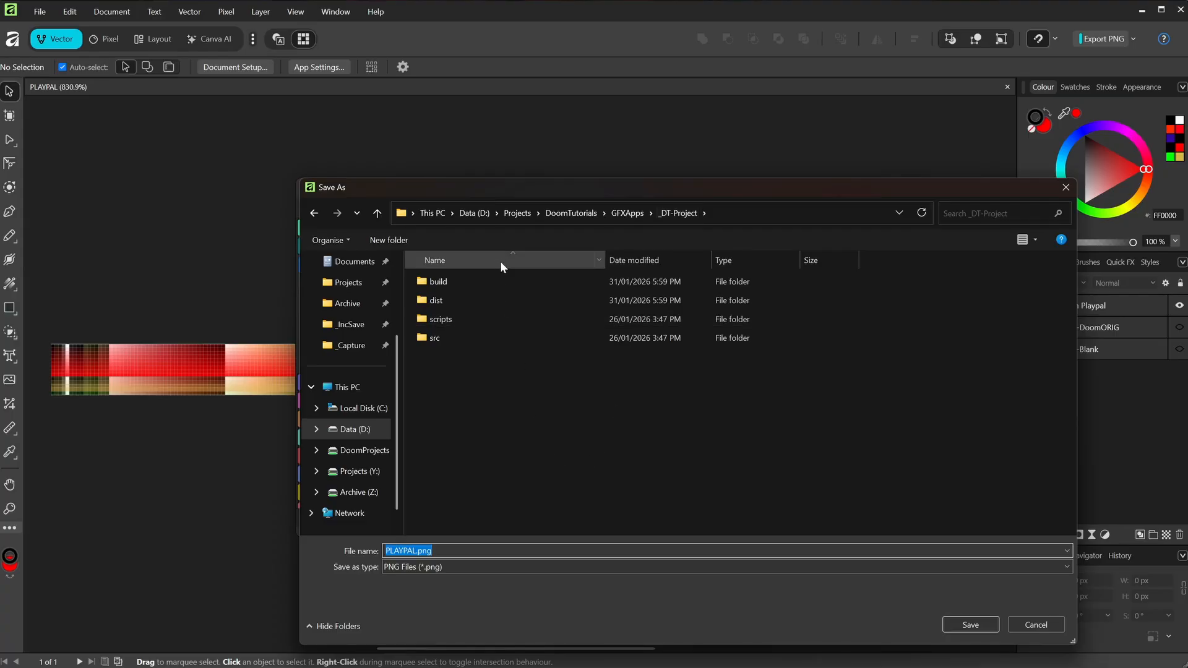
{"action": "double_click", "coordinate": [434, 338]}
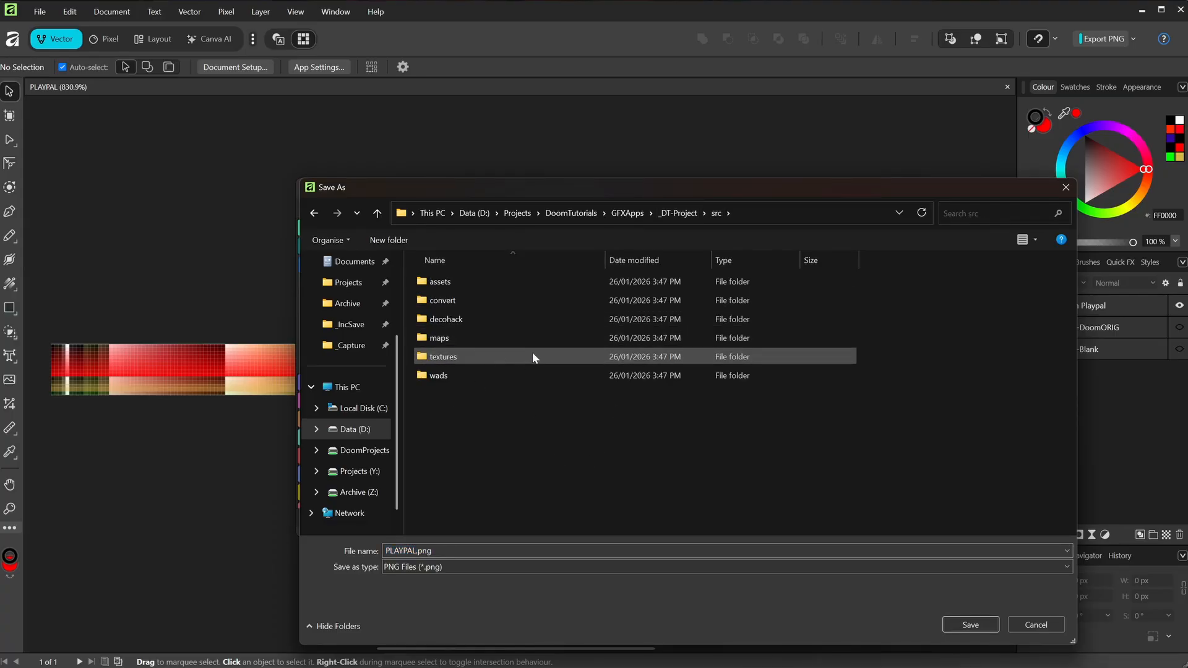
{"action": "left_click", "coordinate": [460, 302]}
{"action": "double_click", "coordinate": [460, 303]}
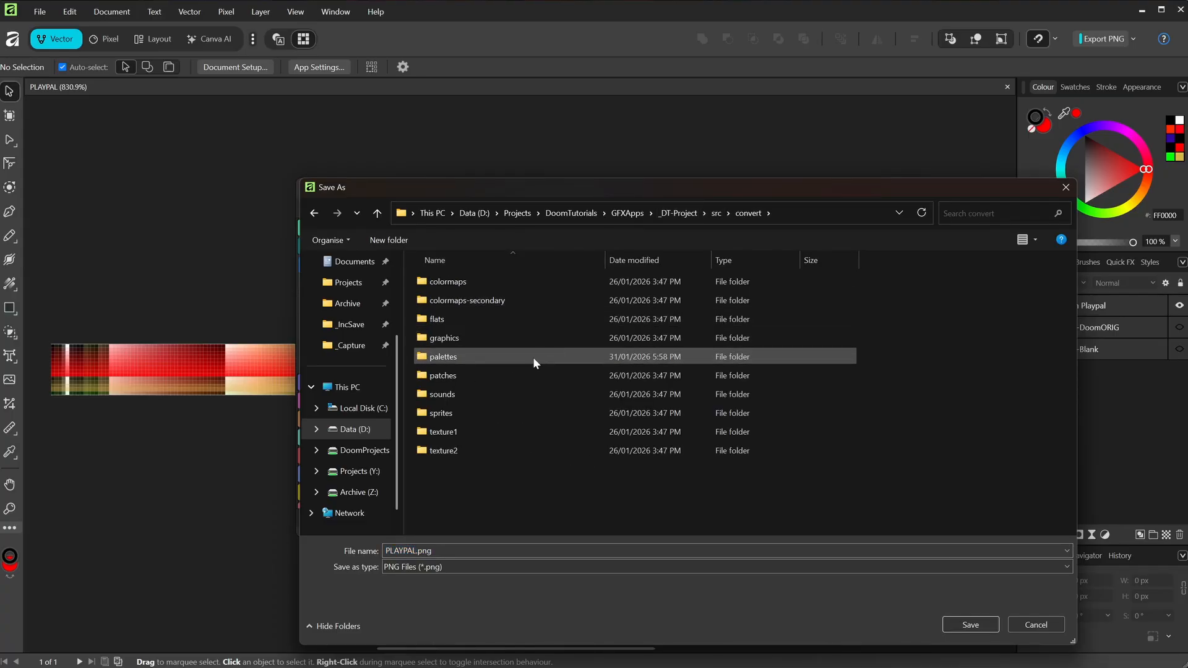
{"action": "double_click", "coordinate": [465, 355]}
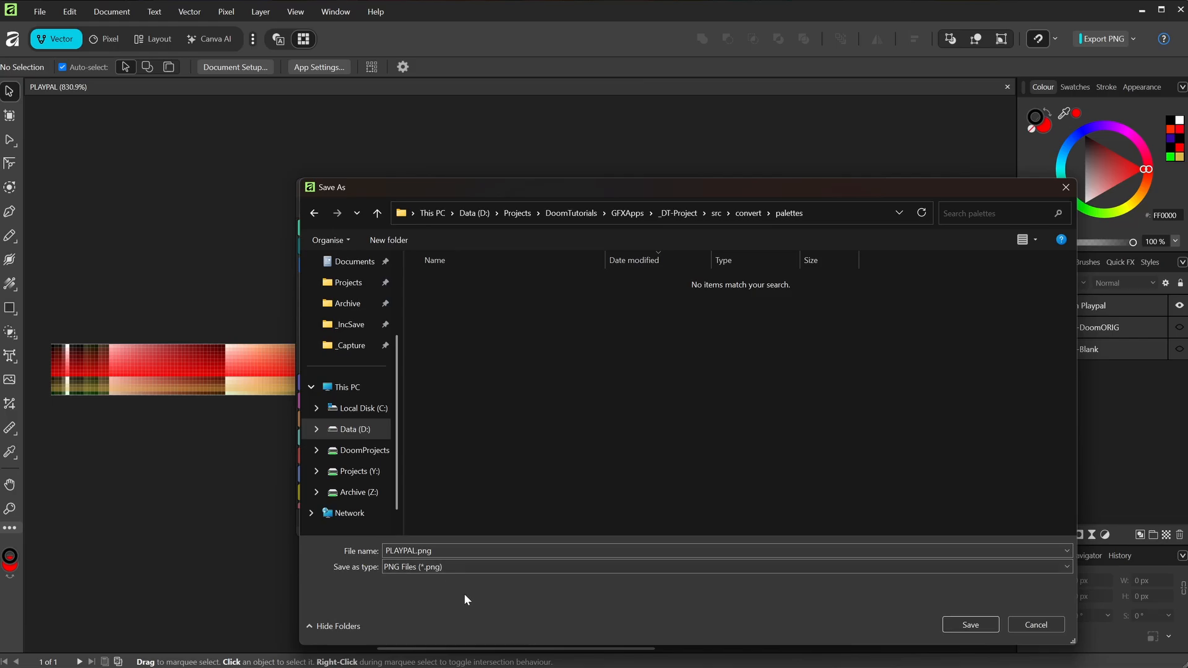
{"action": "left_click", "coordinate": [975, 625]}
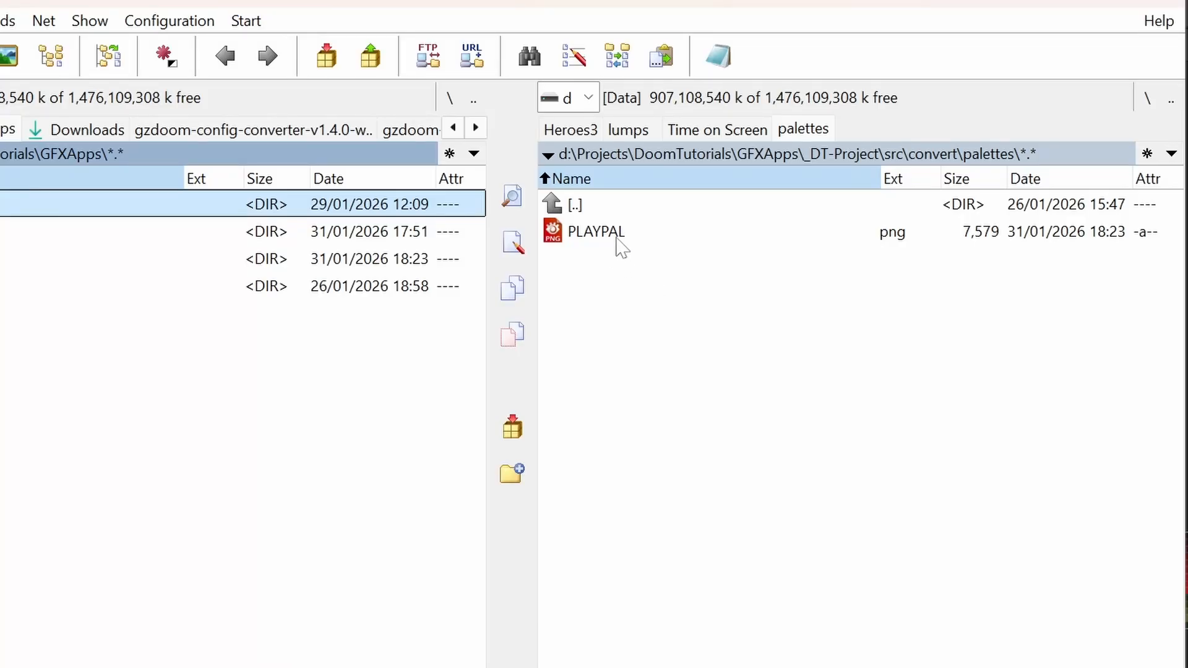
- In the file manager, go from the palettes folder up to _DT-Project and open a command prompt there
{"action": "left_click", "coordinate": [617, 239]}
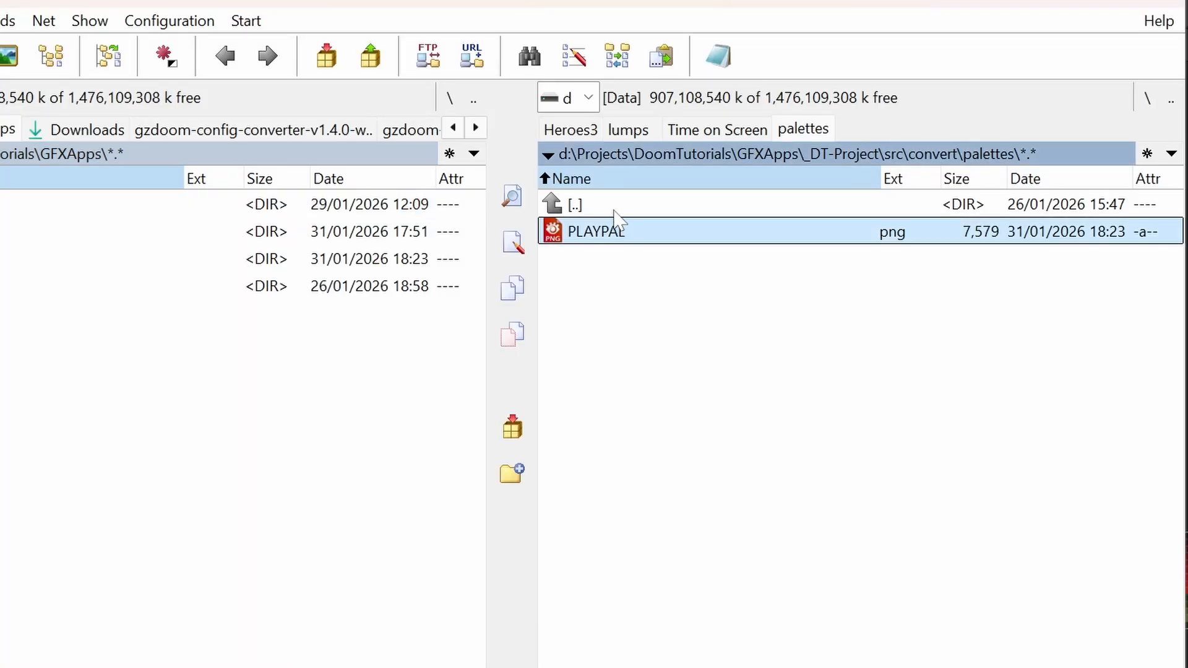
{"action": "double_click", "coordinate": [616, 210]}
{"action": "double_click", "coordinate": [616, 210]}
{"action": "double_click", "coordinate": [615, 211]}
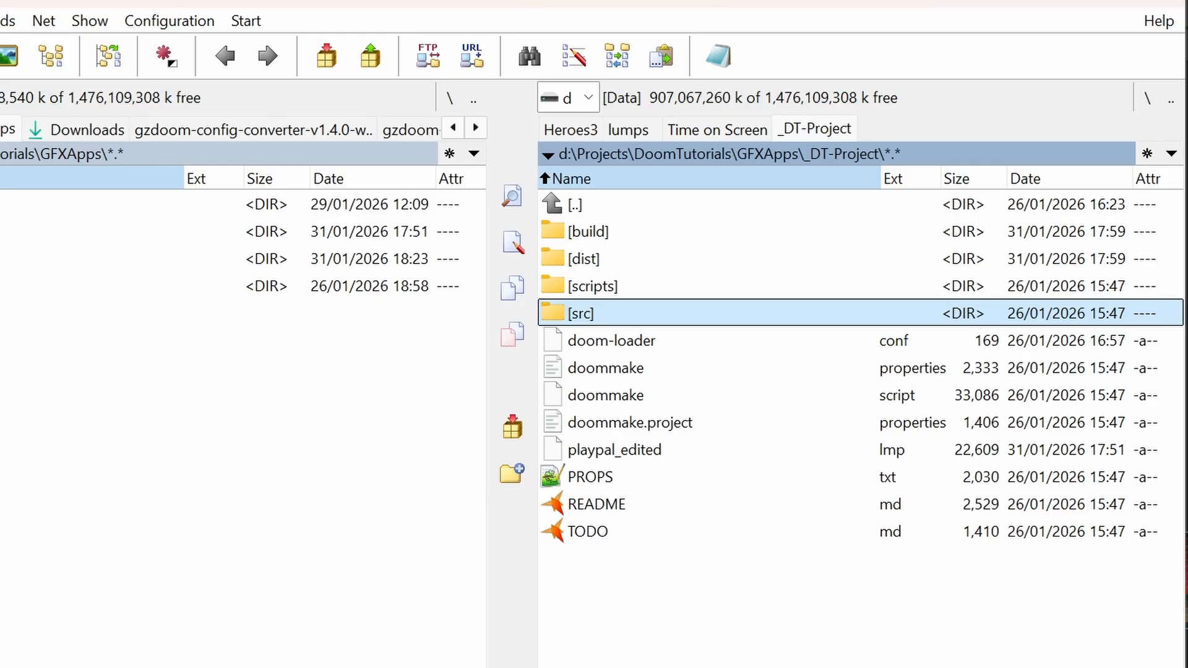
{"action": "type", "text": "cmd"}
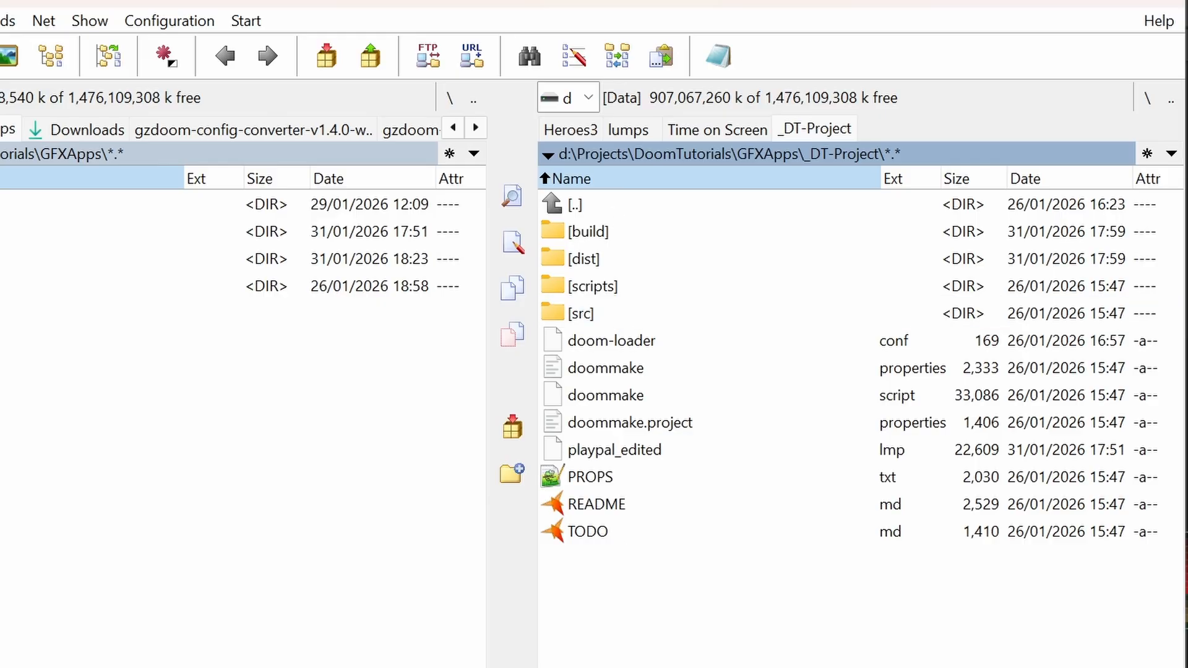
{"action": "key", "text": "Return"}
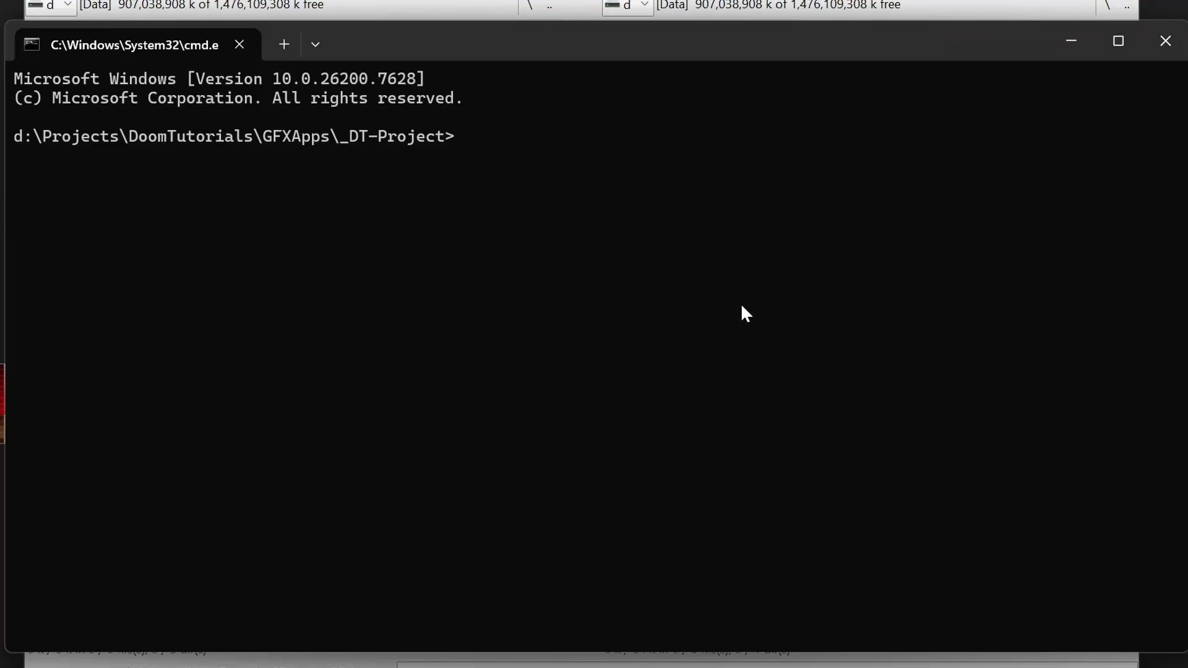
- Clean the project's build and dist with "doommake clean", and rebuild the project with "doommake"
{"action": "type", "text": "doommake clean"}
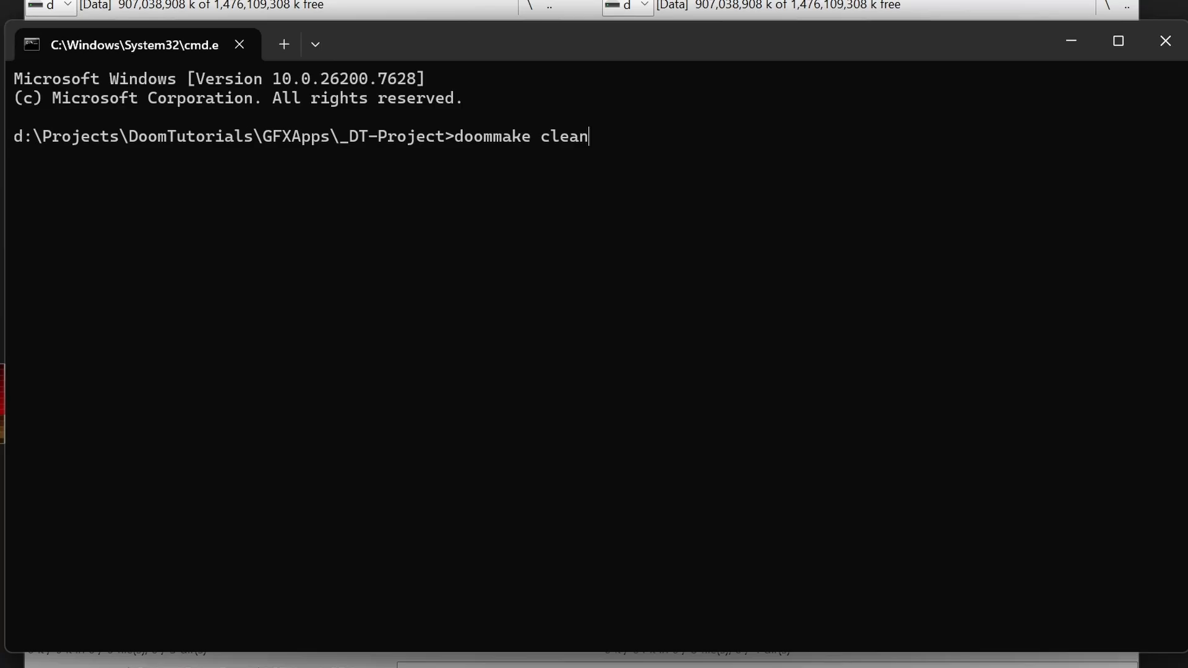
{"action": "key", "text": "Return"}
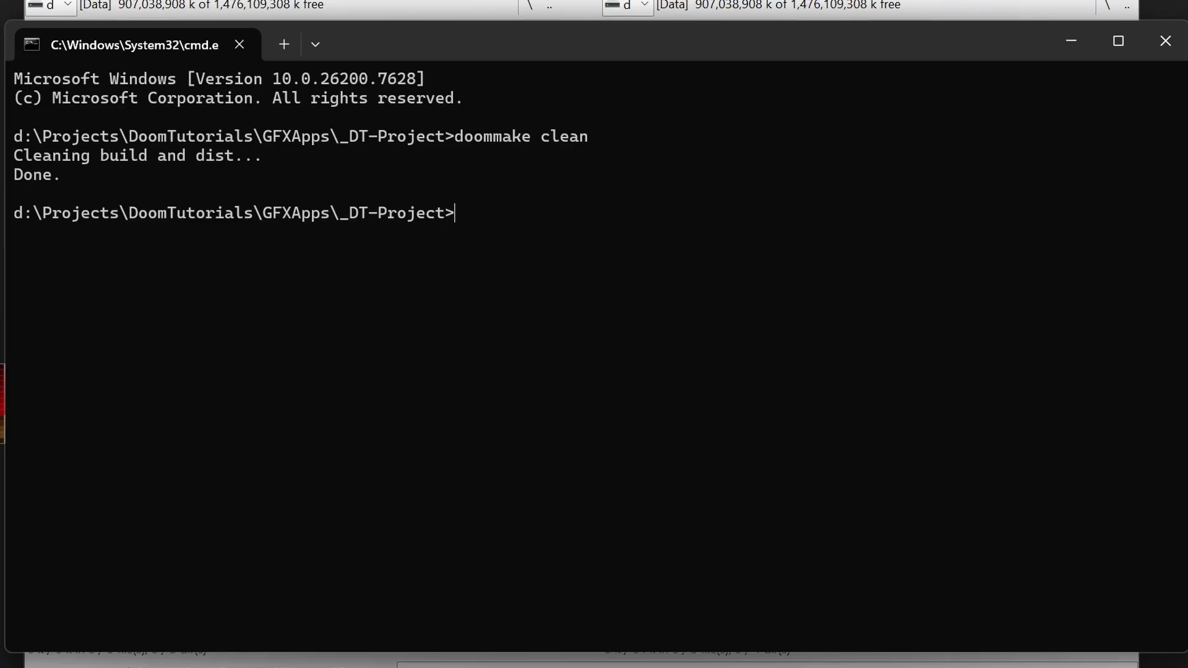
{"action": "key", "text": "Up"}
{"action": "key", "text": "BackSpace"}
{"action": "key", "text": "BackSpace"}
{"action": "key", "text": "BackSpace"}
{"action": "key", "text": "BackSpace"}
{"action": "key", "text": "BackSpace"}
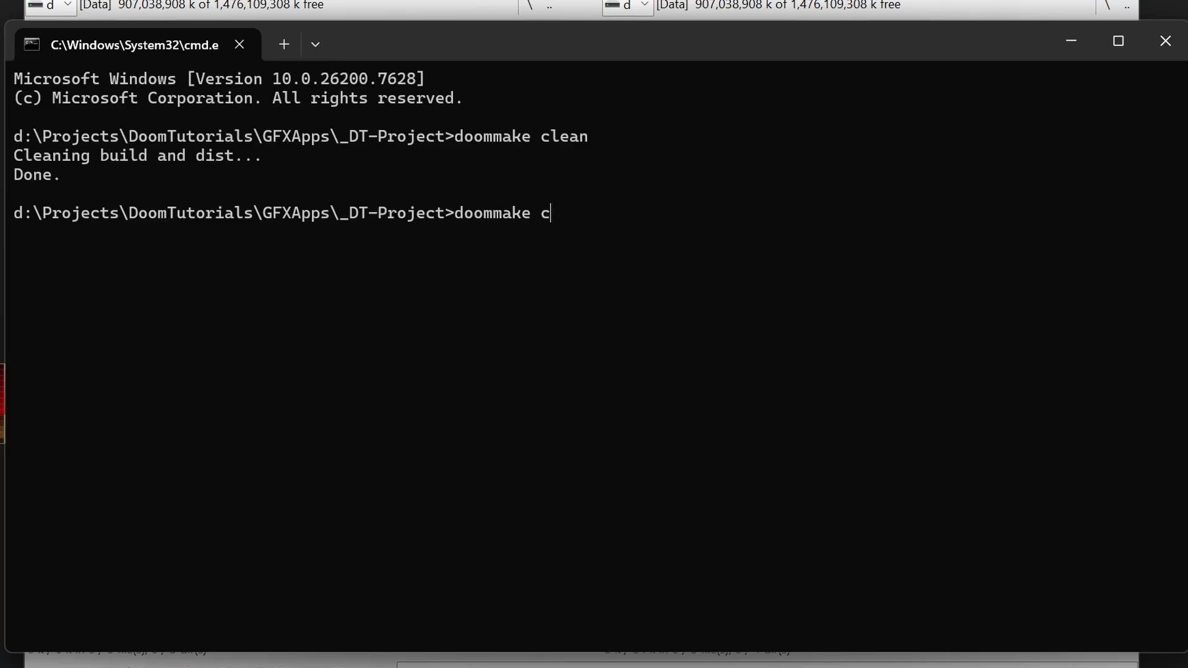
{"action": "key", "text": "Return"}
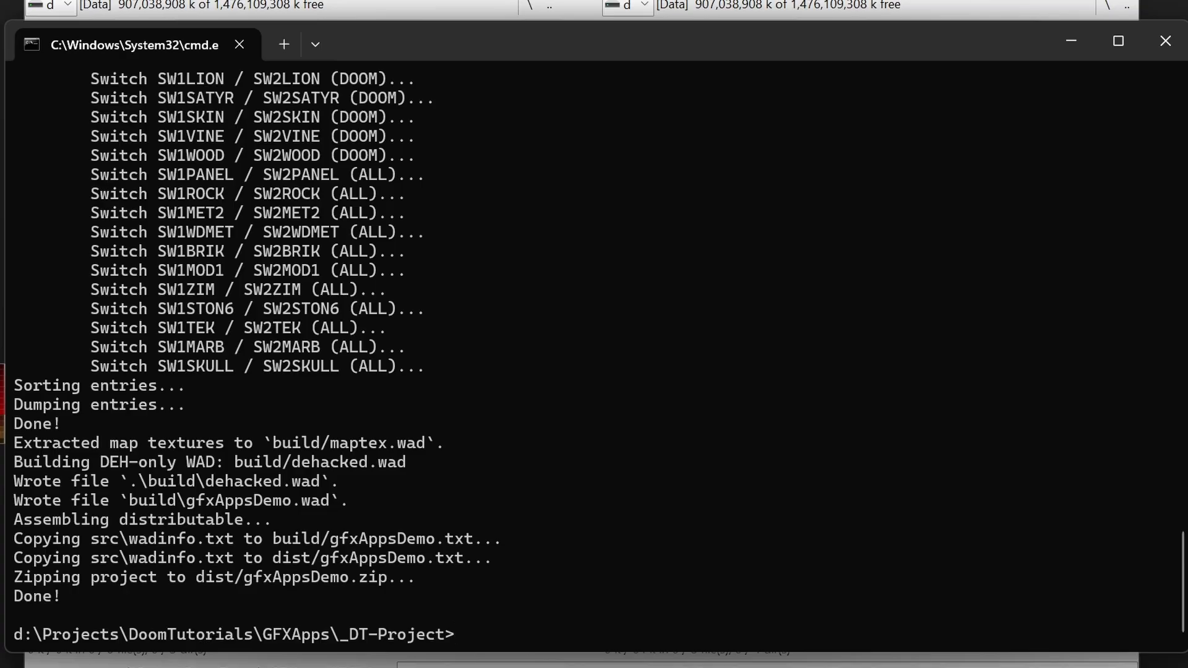
- List the folder's .lmp files and run "doom -playdemo playpal_edited.lmp -nosound" to test the palette in game
{"action": "type", "text": "dir *.lmp"}
{"action": "key", "text": "Return"}
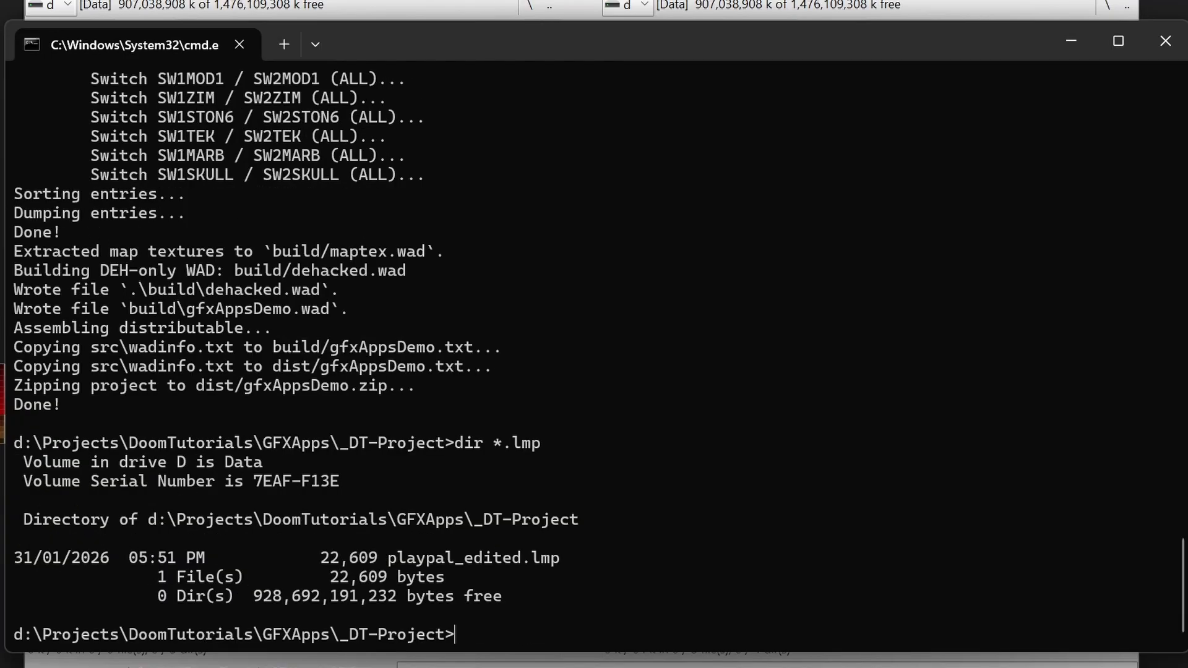
{"action": "type", "text": "doom -playdem"}
{"action": "type", "text": "o bu"}
{"action": "key", "text": "BackSpace"}
{"action": "key", "text": "BackSpace"}
{"action": "type", "text": "p"}
{"action": "key", "text": "Tab"}
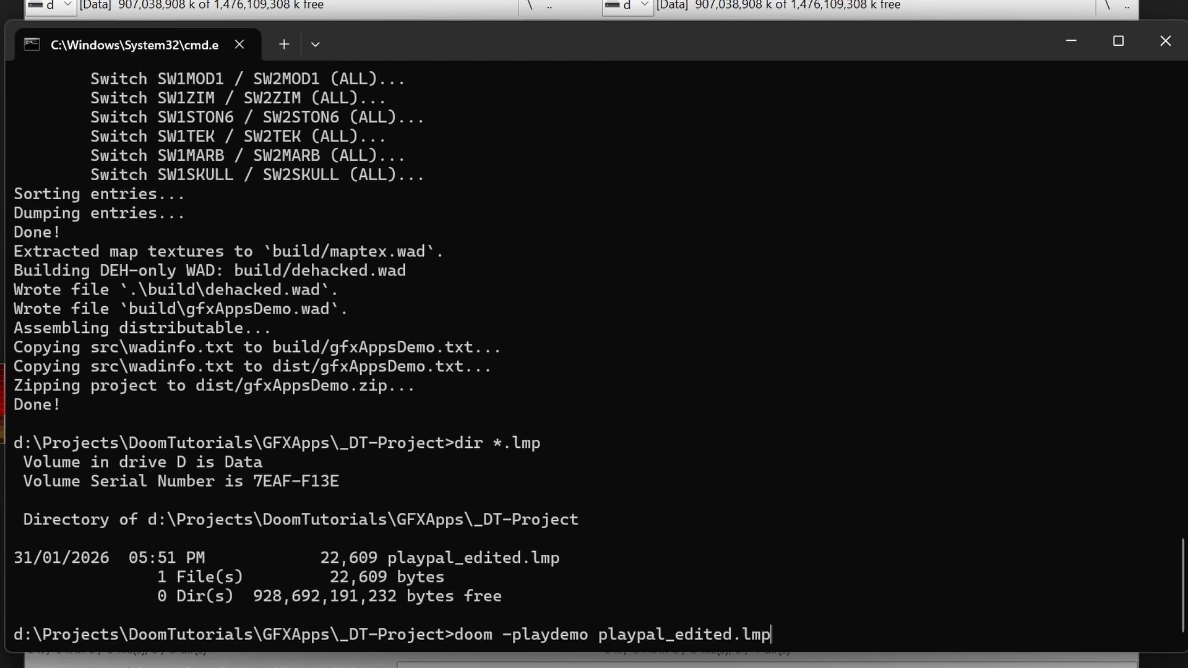
{"action": "type", "text": "-nosound"}
{"action": "key", "text": "Return"}
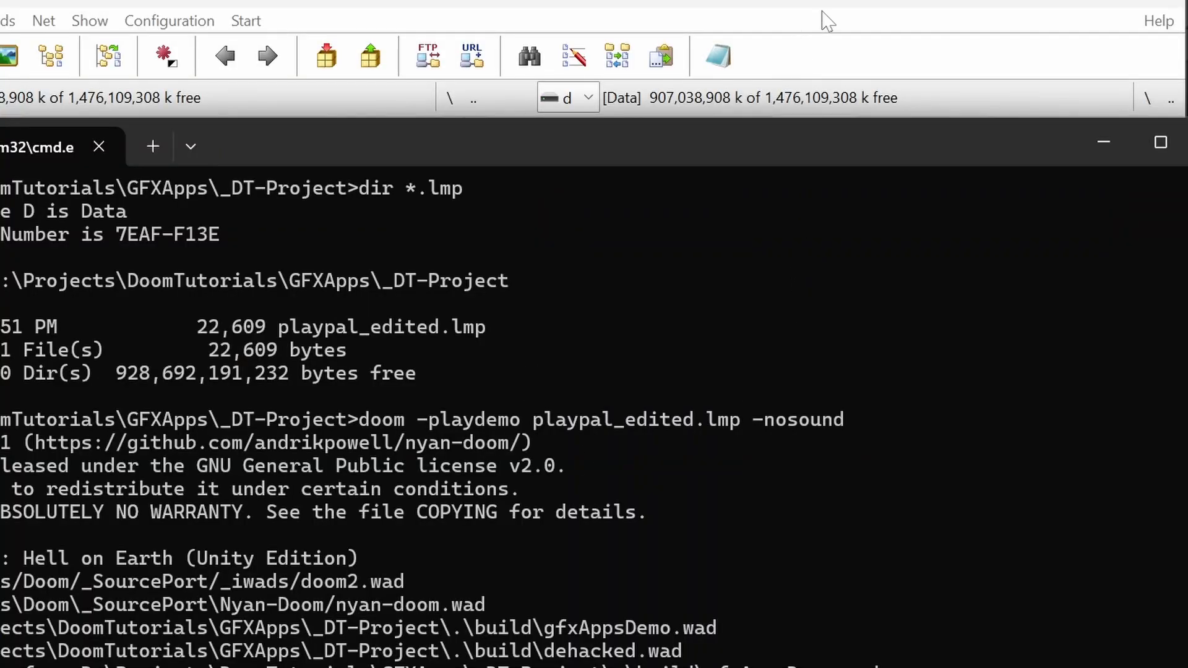
- In the file manager, open the project's src\convert\palettes folder
{"action": "left_click", "coordinate": [827, 21]}
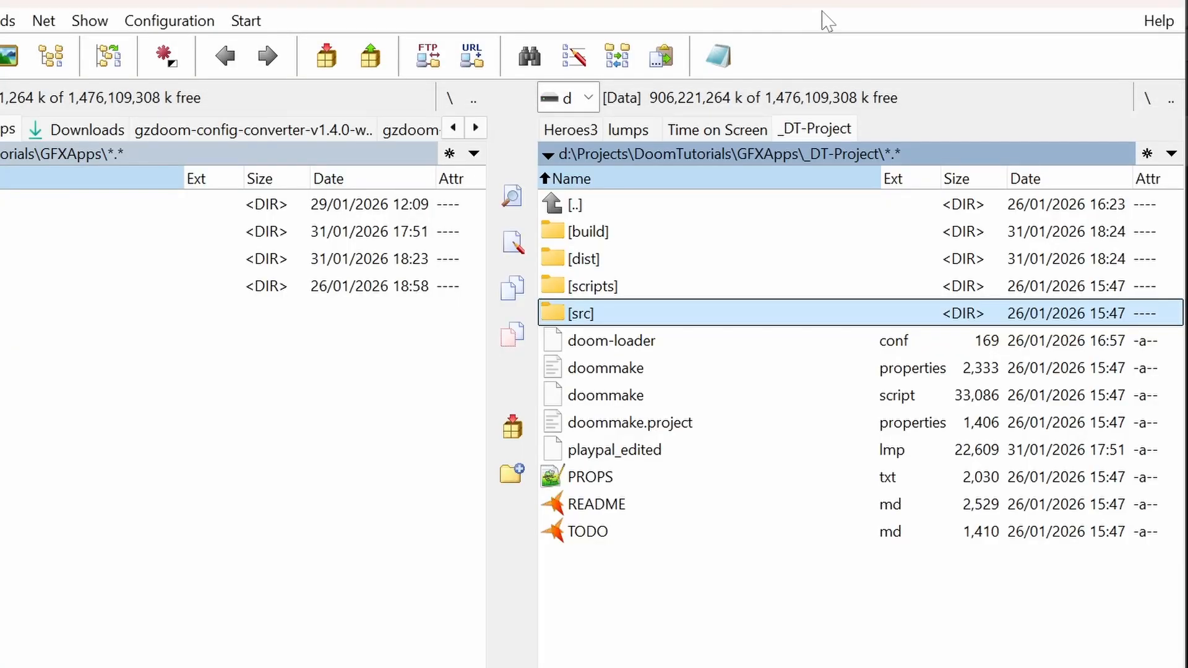
{"action": "key", "text": "Return"}
{"action": "key", "text": "Down"}
{"action": "key", "text": "Down"}
{"action": "key", "text": "Down"}
{"action": "key", "text": "Down"}
{"action": "key", "text": "Up"}
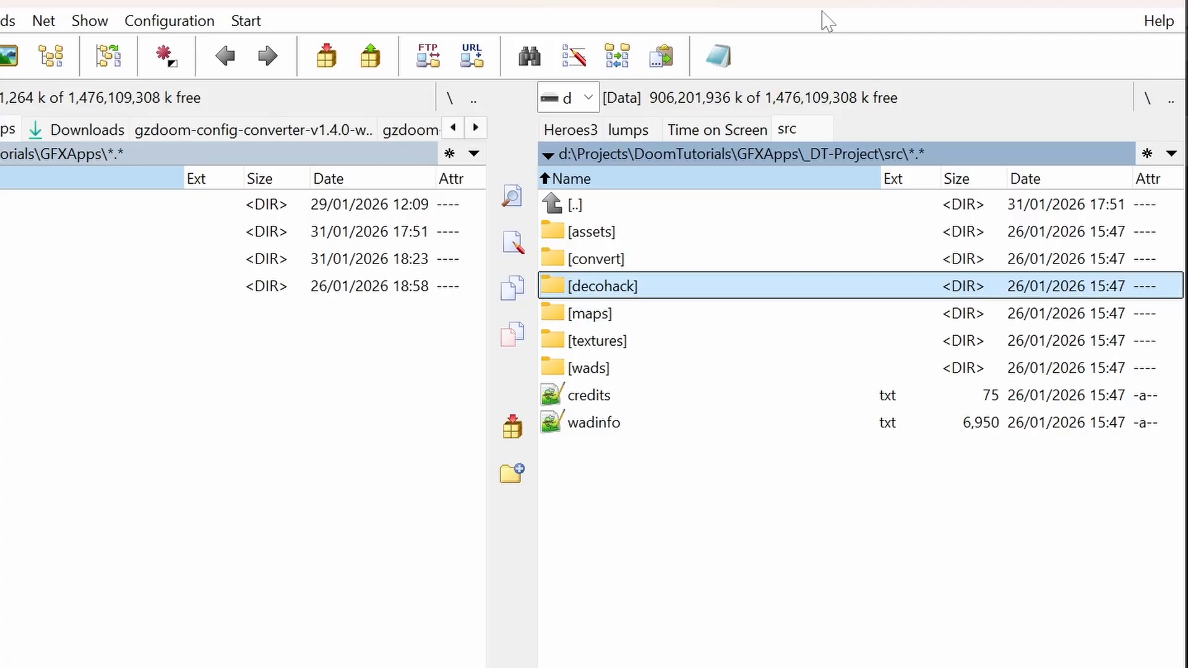
{"action": "key", "text": "Up"}
{"action": "key", "text": "Return"}
{"action": "key", "text": "Down"}
{"action": "key", "text": "Down"}
{"action": "key", "text": "Down"}
{"action": "key", "text": "Down"}
{"action": "key", "text": "Down"}
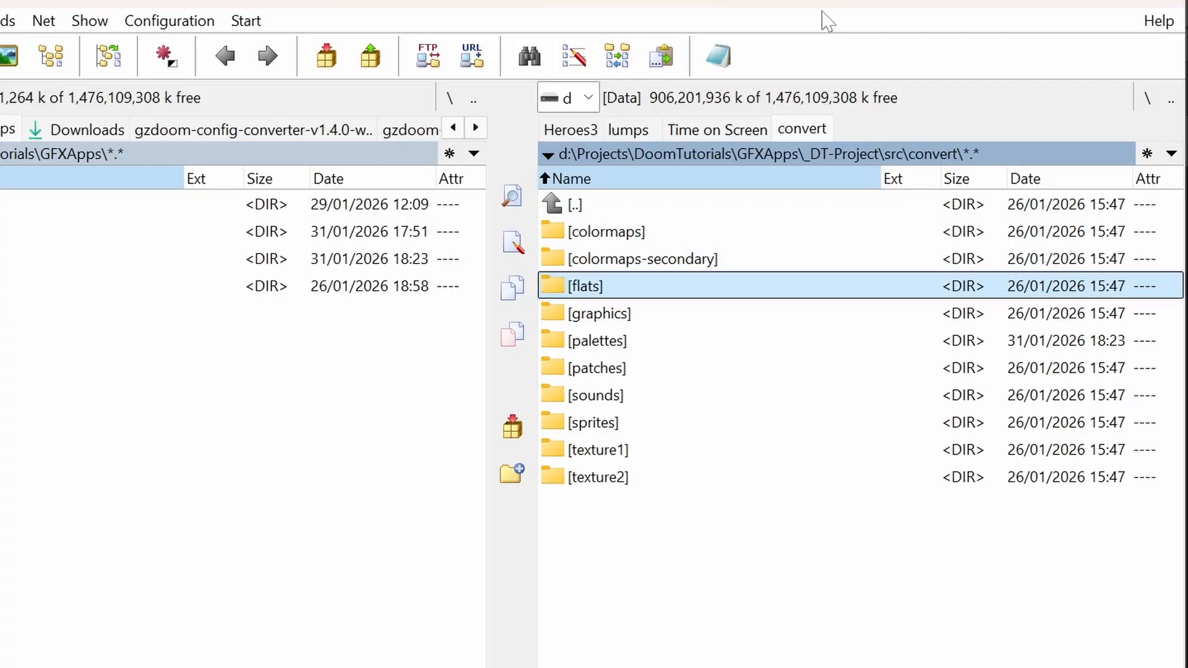
{"action": "key", "text": "Return"}
- Delete PLAYPAL.png from the palettes folder, moving it to the recycle bin
{"action": "key", "text": "Down"}
{"action": "key", "text": "Delete"}
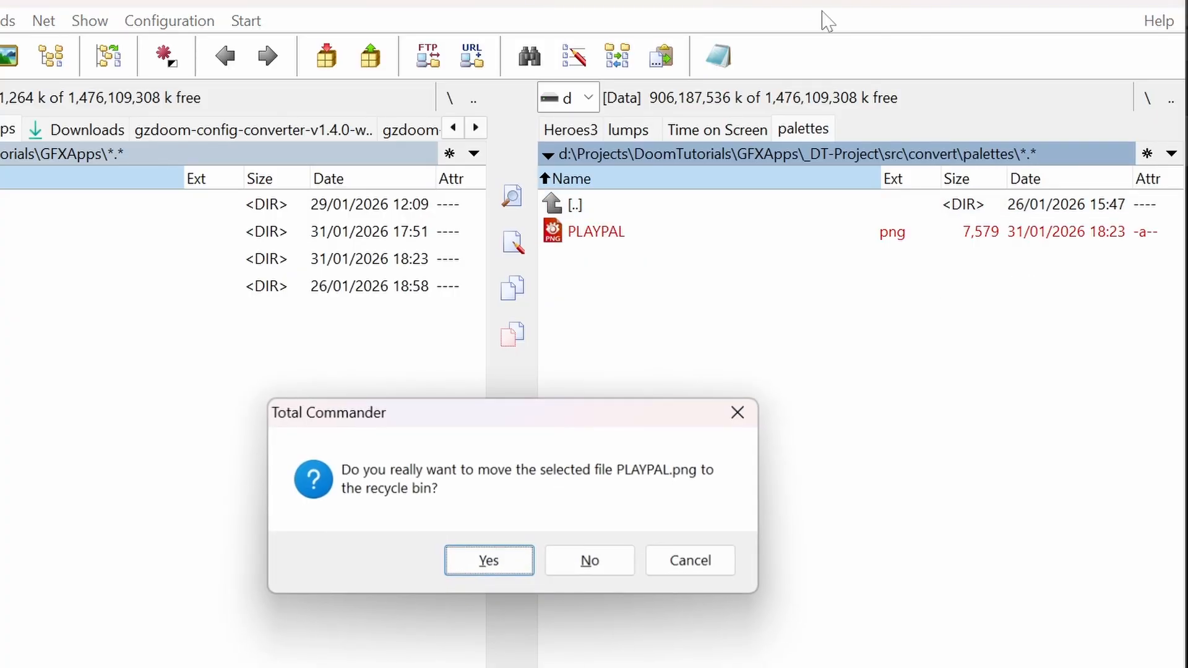
{"action": "key", "text": "Return"}
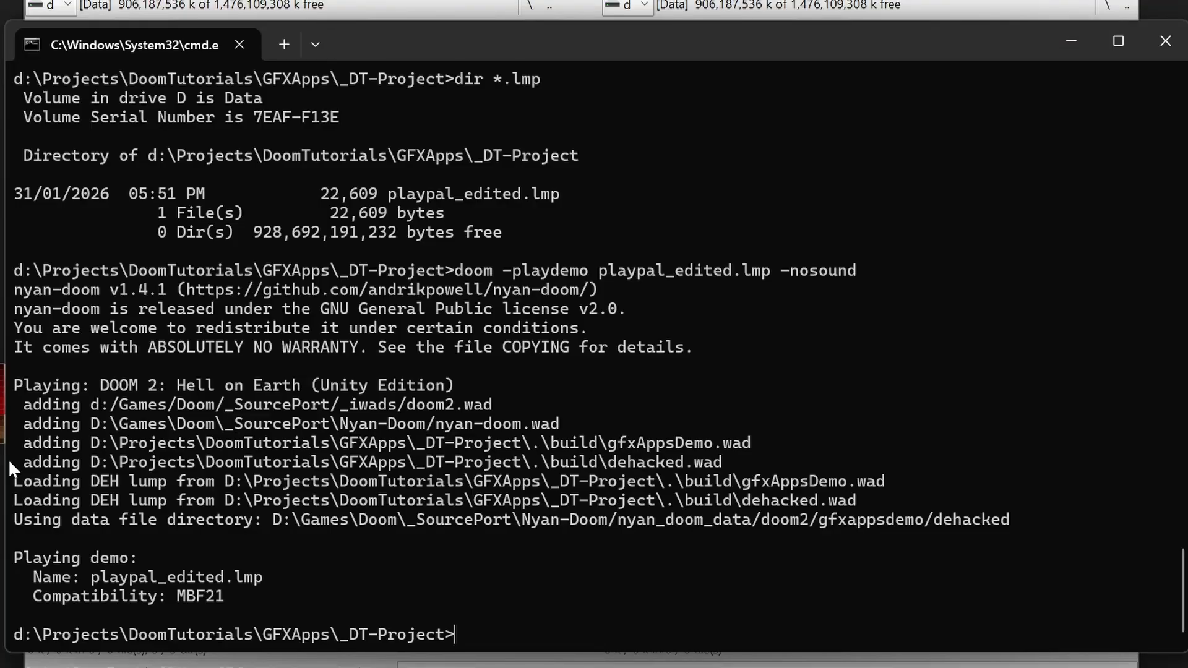
- In the command prompt, clear the project's build and dist with "doommake clean"
{"action": "key", "text": "Up"}
{"action": "key", "text": "Up"}
{"action": "key", "text": "Up"}
{"action": "key", "text": "Up"}
{"action": "key", "text": "Return"}
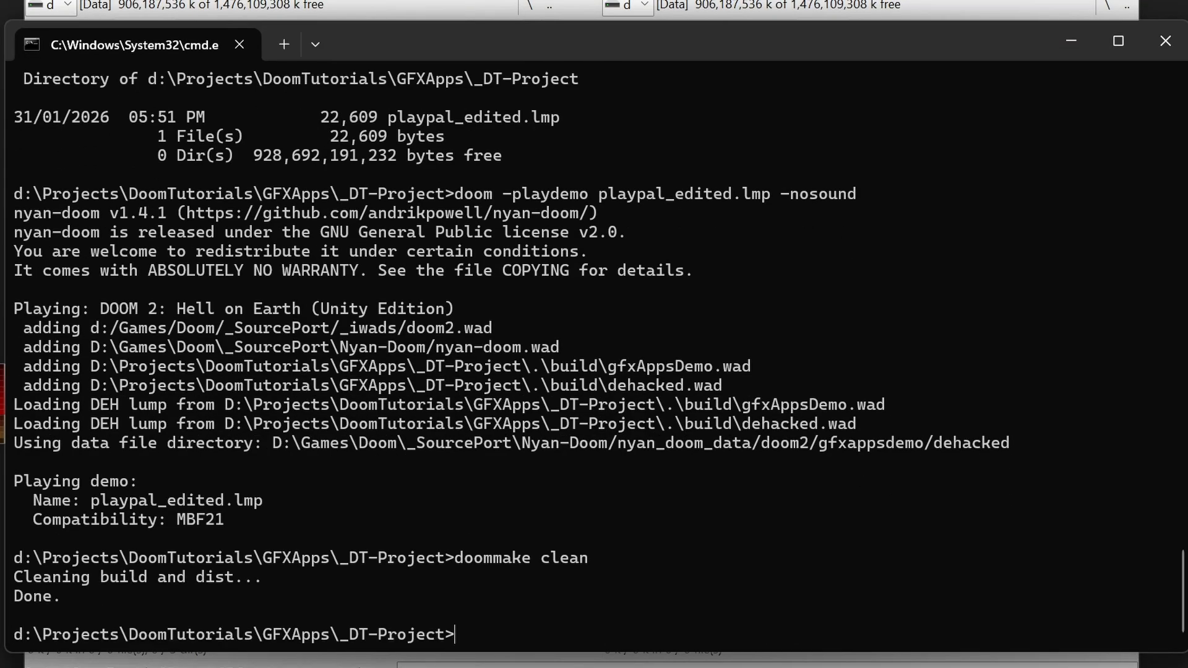
- Rebuild the project with "doommake"
{"action": "key", "text": "Up"}
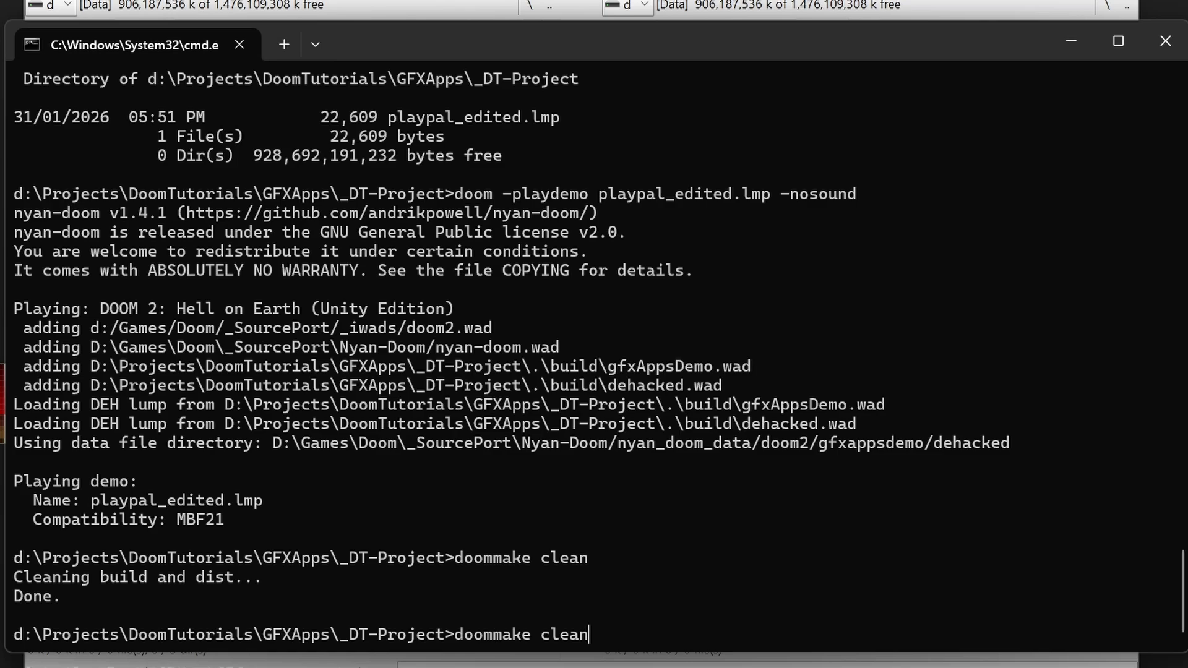
{"action": "key", "text": "BackSpace"}
{"action": "key", "text": "BackSpace"}
{"action": "key", "text": "BackSpace"}
{"action": "key", "text": "BackSpace"}
{"action": "key", "text": "BackSpace"}
{"action": "key", "text": "BackSpace"}
{"action": "key", "text": "Return"}
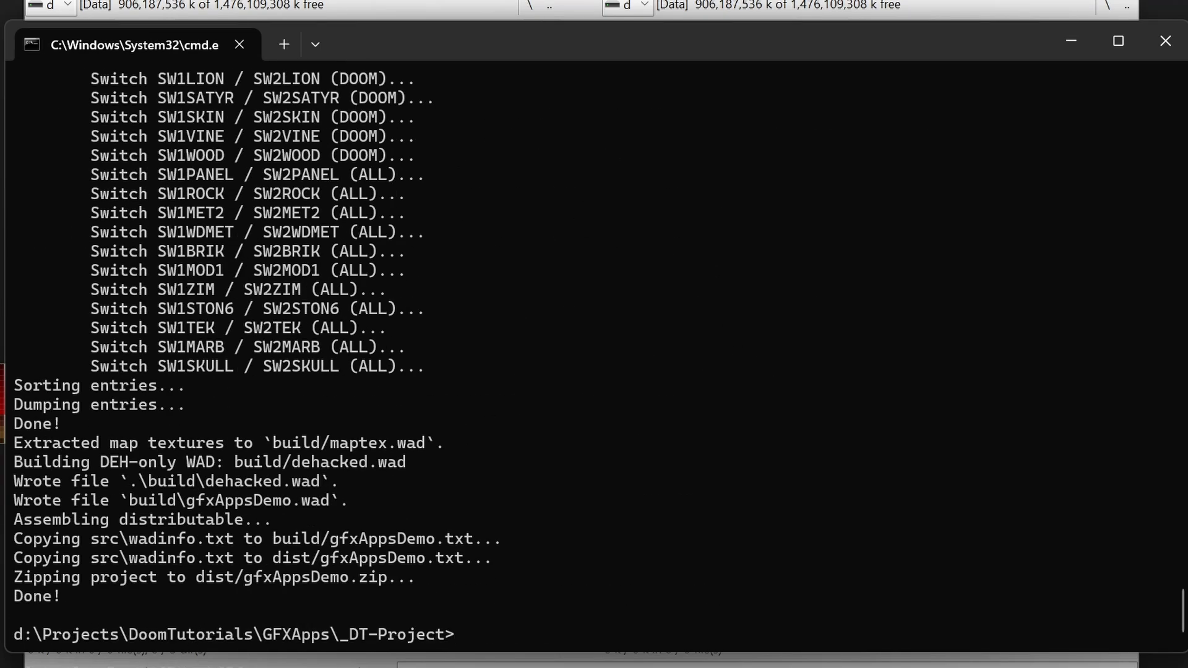
- Play back the demo with "doom -playdemo playpal_edited.lmp -nosound" to view the game without the custom palette
{"action": "key", "text": "Up"}
{"action": "key", "text": "Up"}
{"action": "key", "text": "Up"}
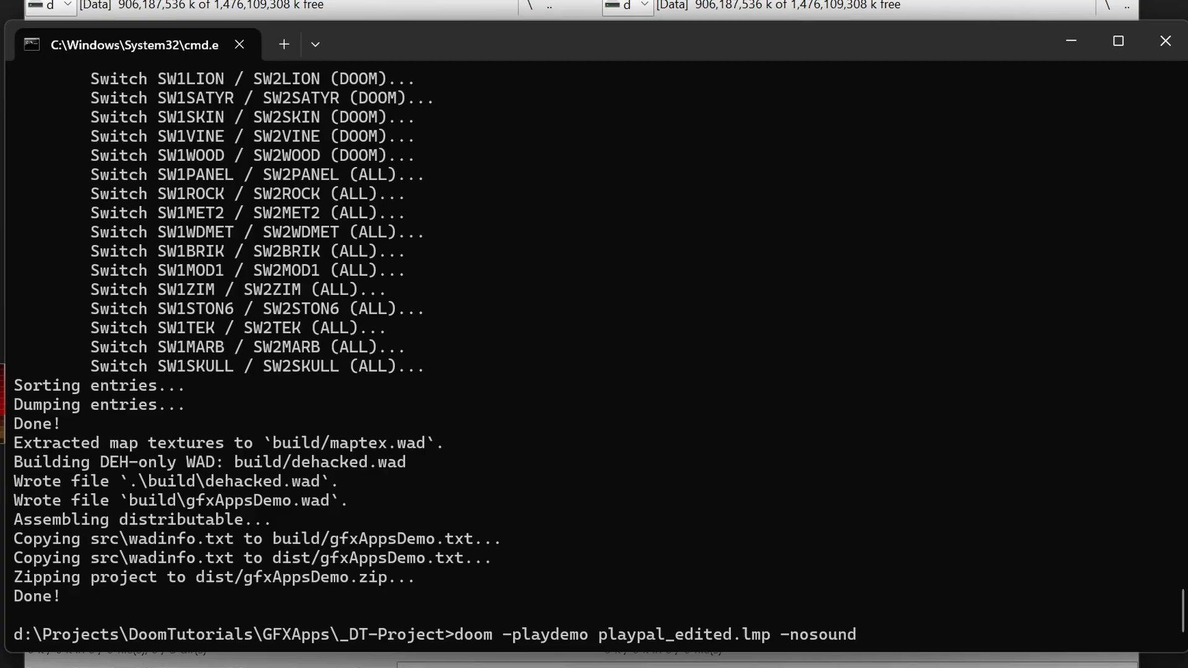
{"action": "key", "text": "Return"}
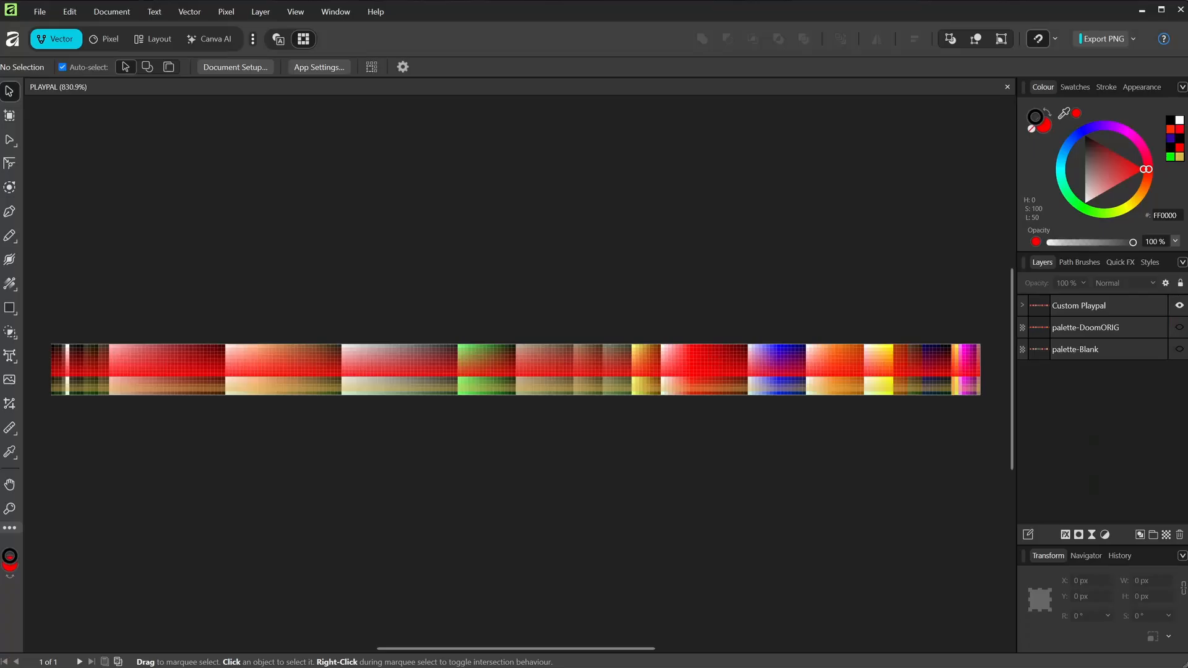
- In Affinity, duplicate the Pal1-13 group inside Custom Playpal, move the copy below all other layers, and hide it
{"action": "left_click", "coordinate": [1022, 306]}
{"action": "left_click", "coordinate": [1073, 328]}
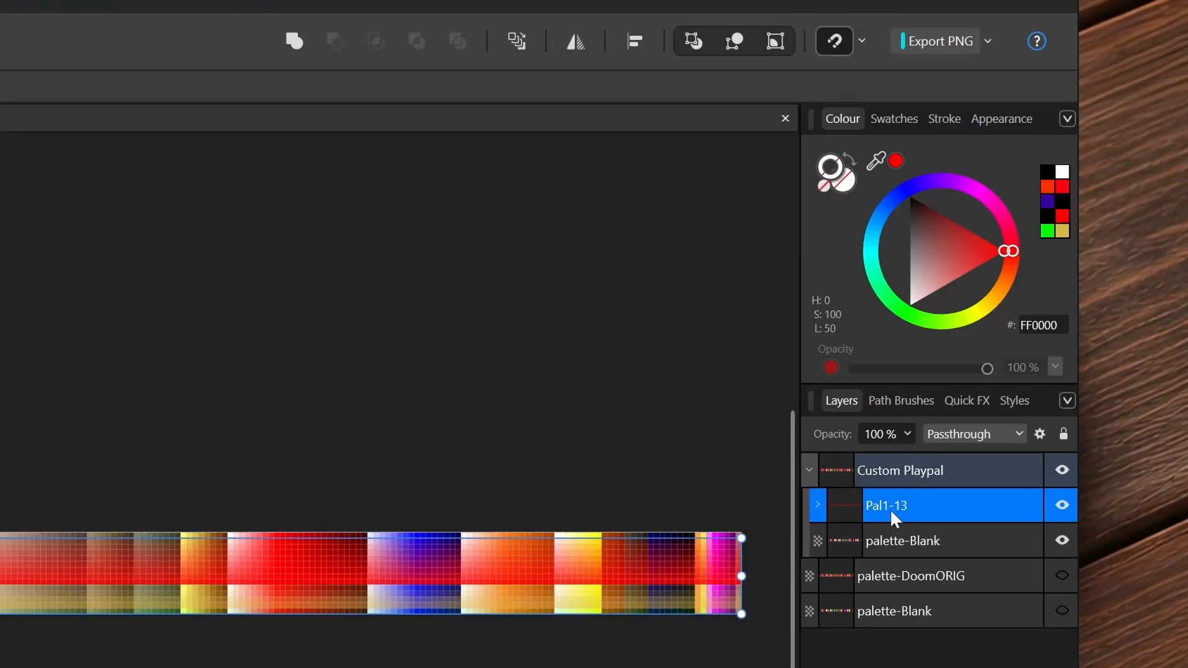
{"action": "right_click", "coordinate": [890, 508]}
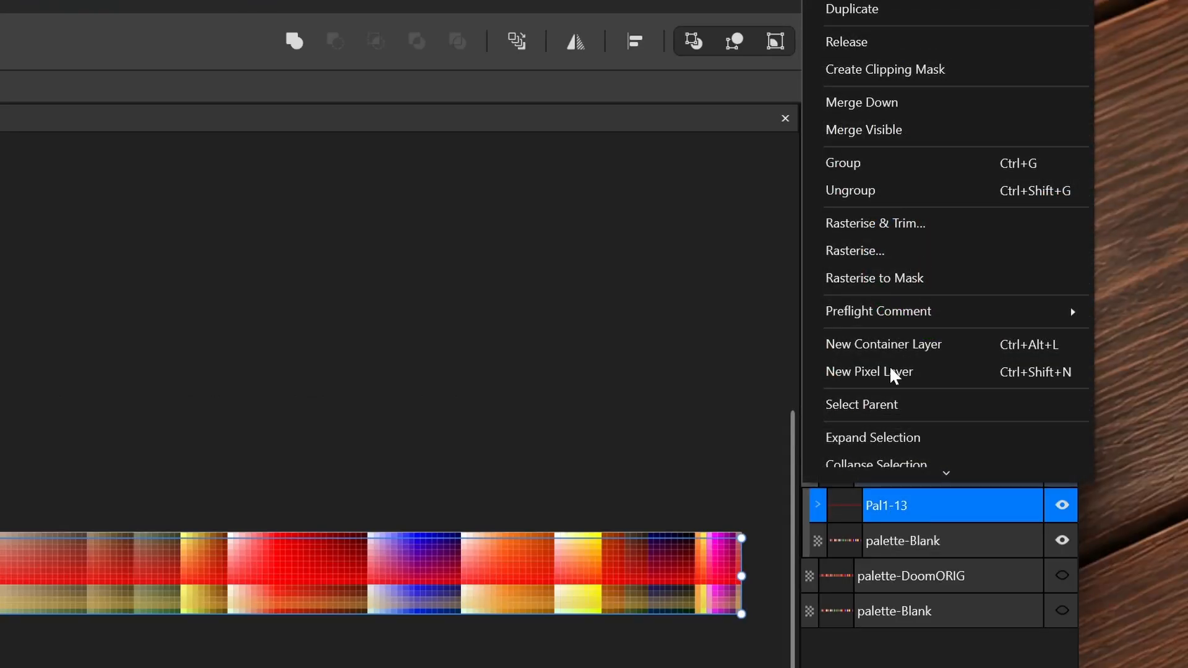
{"action": "left_click", "coordinate": [907, 13]}
{"action": "left_click_drag", "start_coordinate": [922, 499], "coordinate": [953, 650]}
{"action": "left_click", "coordinate": [1060, 648]}
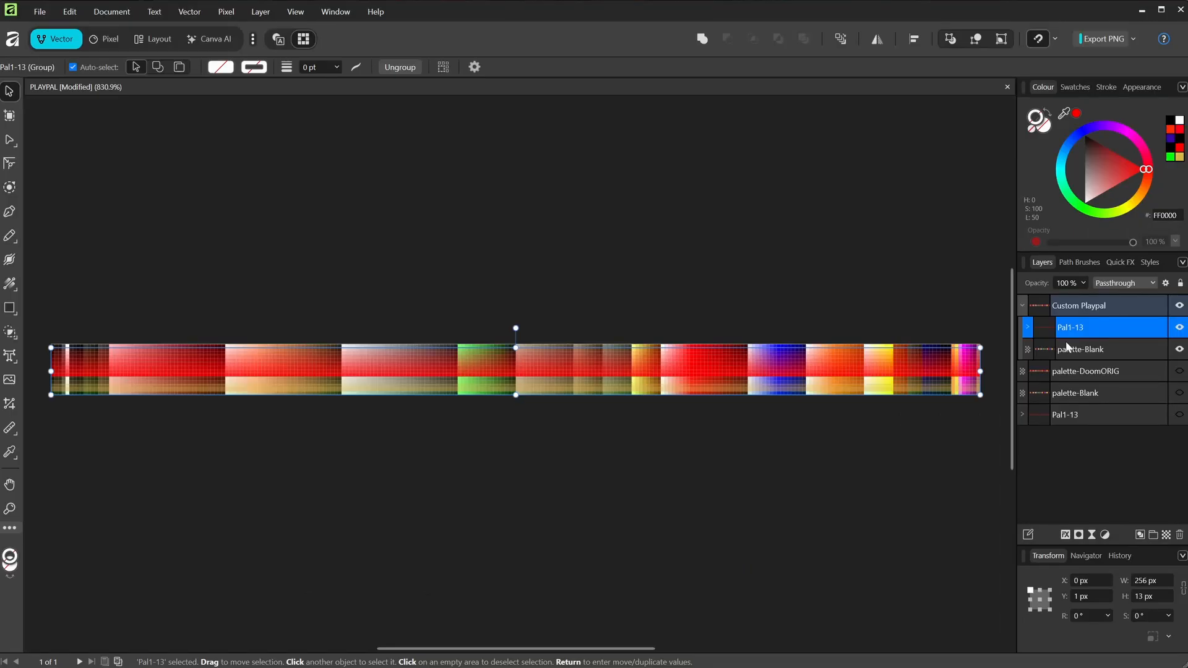
- Expand the Pal1-13 group inside Custom Playpal and raise the Radsuit layer's opacity to 100%
{"action": "key", "text": "ctrl+plus"}
{"action": "key", "text": "ctrl+plus"}
{"action": "key", "text": "ctrl+plus"}
{"action": "key", "text": "ctrl+plus"}
{"action": "key", "text": "ctrl+plus"}
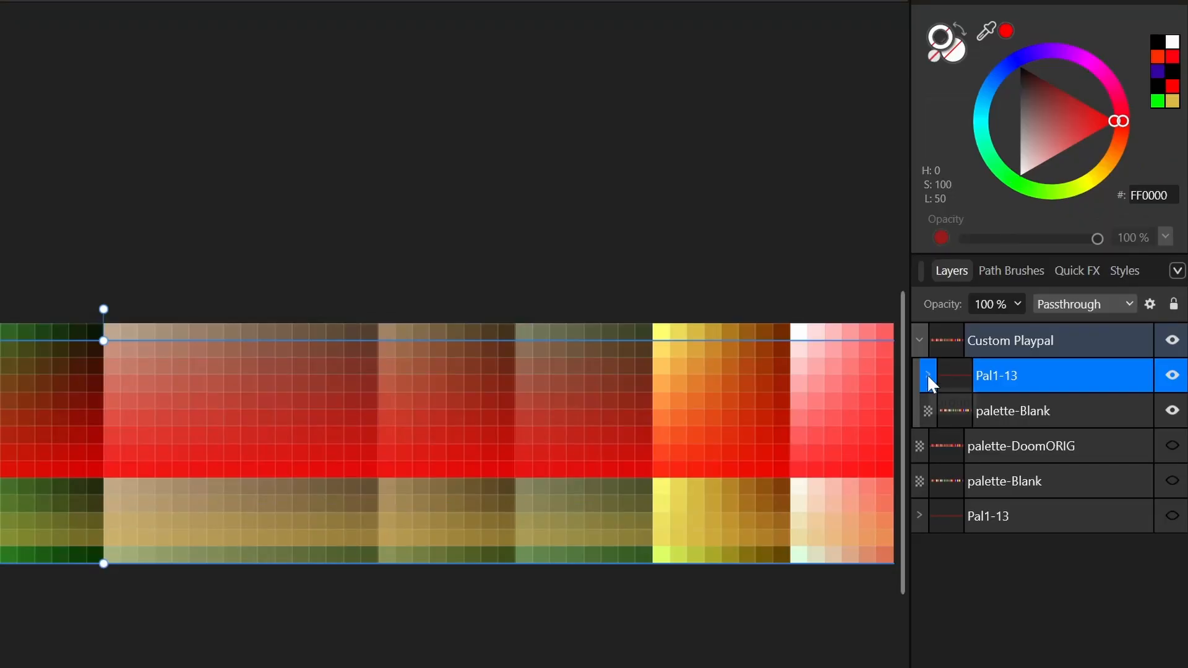
{"action": "left_click", "coordinate": [1027, 328]}
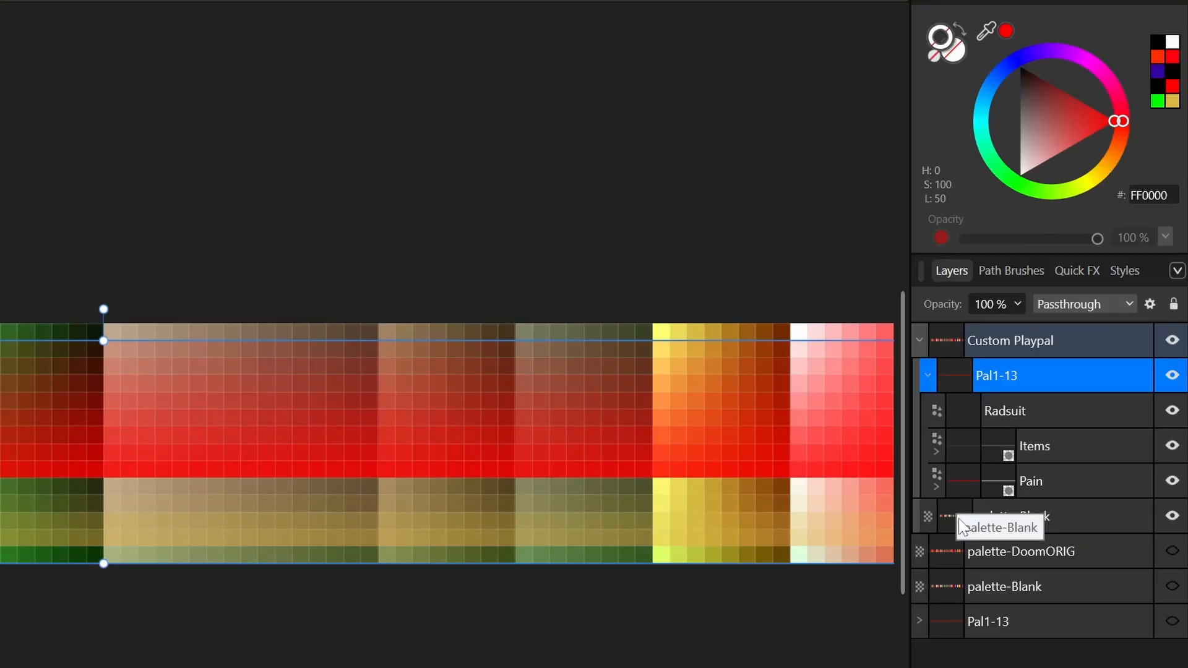
{"action": "left_click", "coordinate": [1013, 414]}
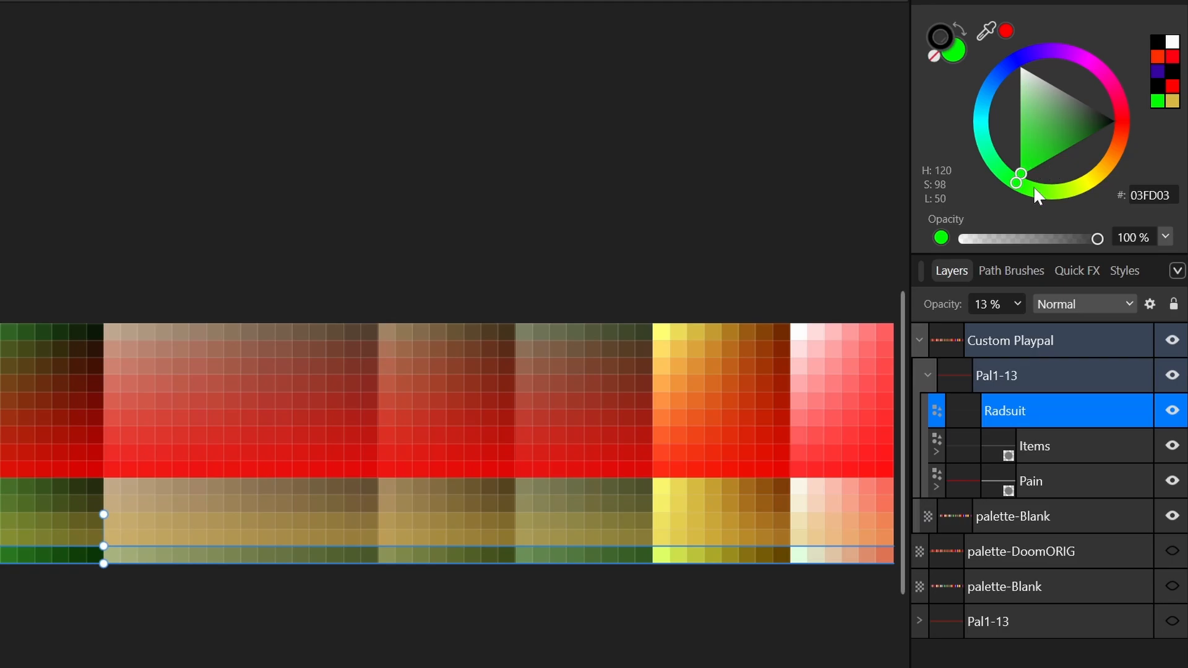
{"action": "left_click", "coordinate": [1017, 304]}
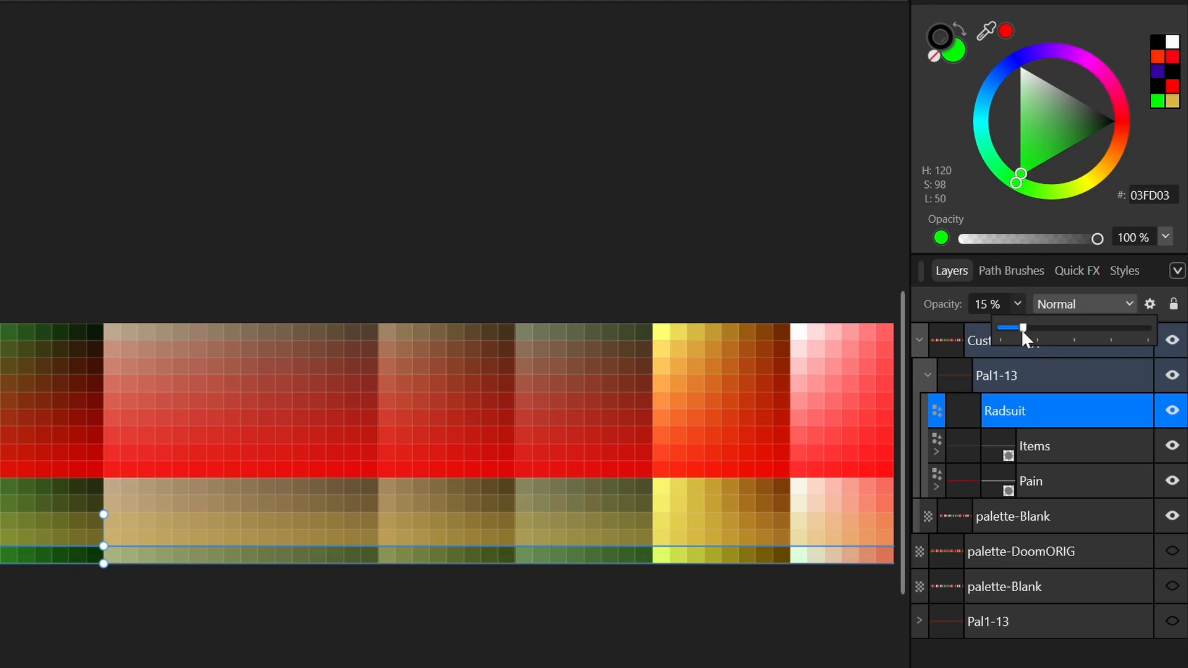
{"action": "left_click_drag", "start_coordinate": [1021, 329], "coordinate": [1175, 306]}
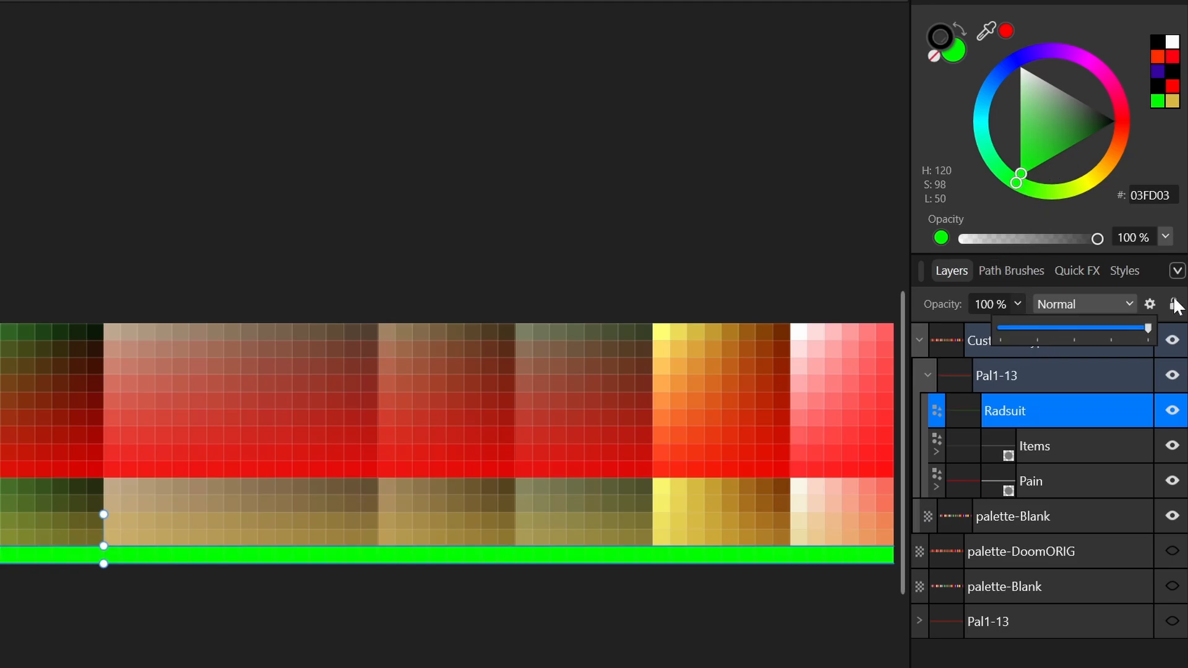
- Recolour the Radsuit layer to orange FFAD1D and set its opacity to 13%
{"action": "left_click", "coordinate": [1017, 183]}
{"action": "left_click_drag", "start_coordinate": [1030, 157], "coordinate": [1034, 198]}
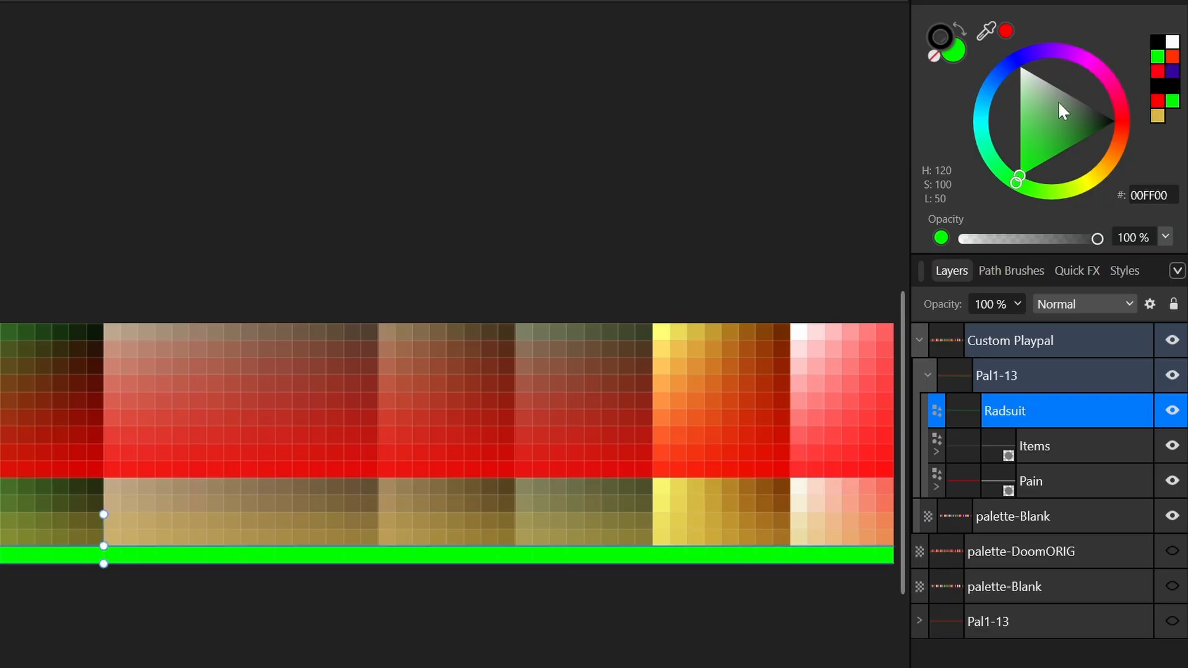
{"action": "left_click_drag", "start_coordinate": [1124, 115], "coordinate": [1107, 167]}
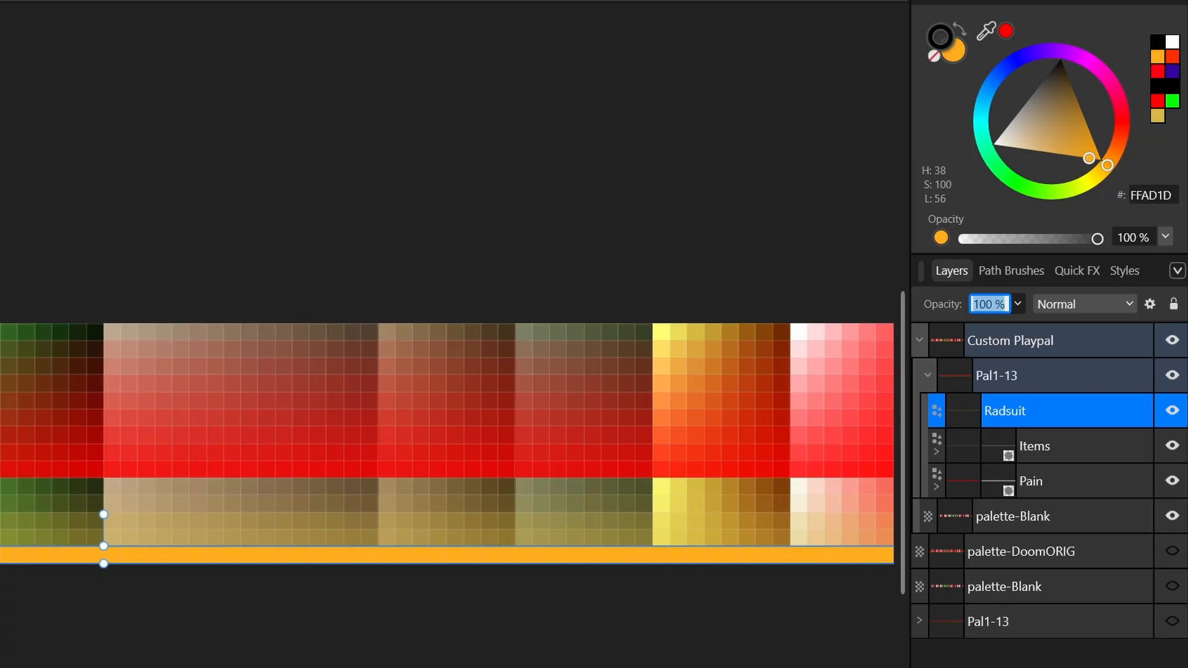
{"action": "type", "text": "13"}
{"action": "key", "text": "Return"}
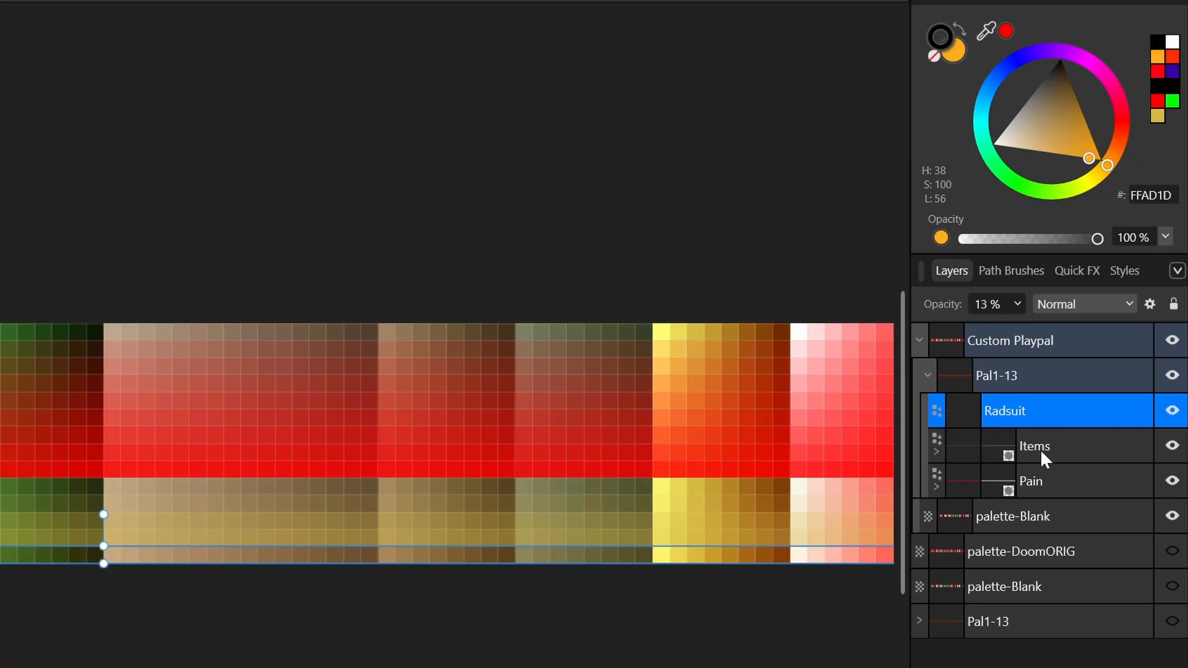
- Recolour the Items tint rectangle from gold to a pinkish purple
{"action": "left_click", "coordinate": [959, 462]}
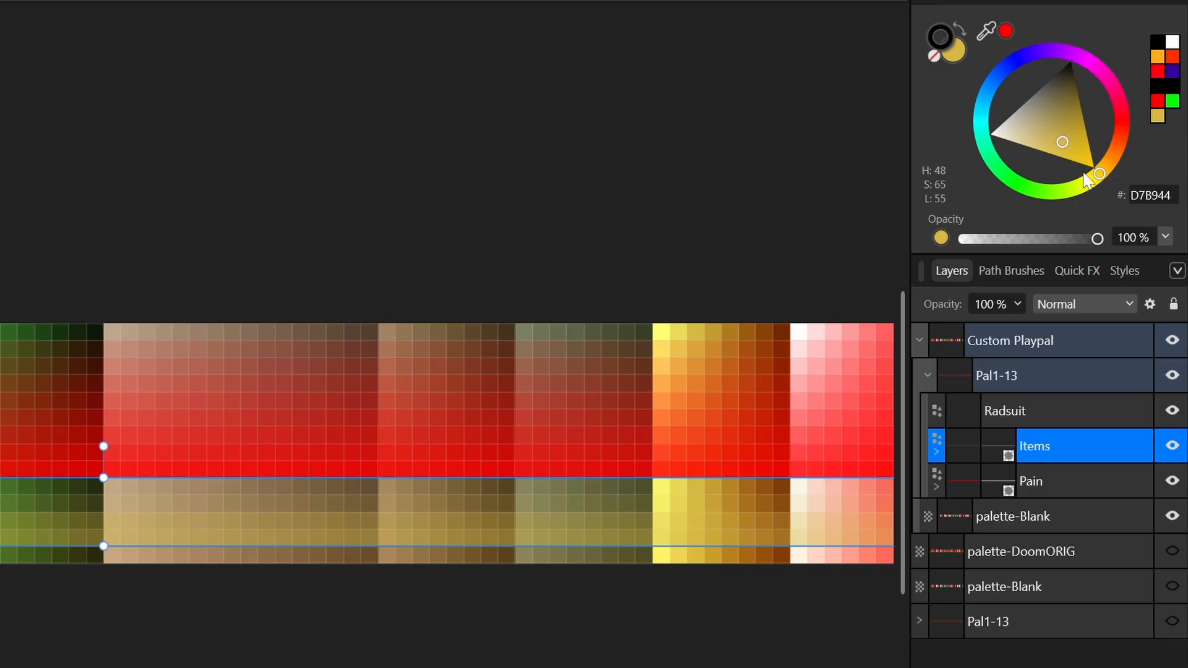
{"action": "left_click_drag", "start_coordinate": [1100, 175], "coordinate": [1076, 57]}
{"action": "mouse_move", "coordinate": [1065, 106]}
{"action": "left_mouse_down"}
{"action": "mouse_move", "coordinate": [1068, 82]}
{"action": "mouse_move", "coordinate": [1073, 108]}
{"action": "left_mouse_up"}
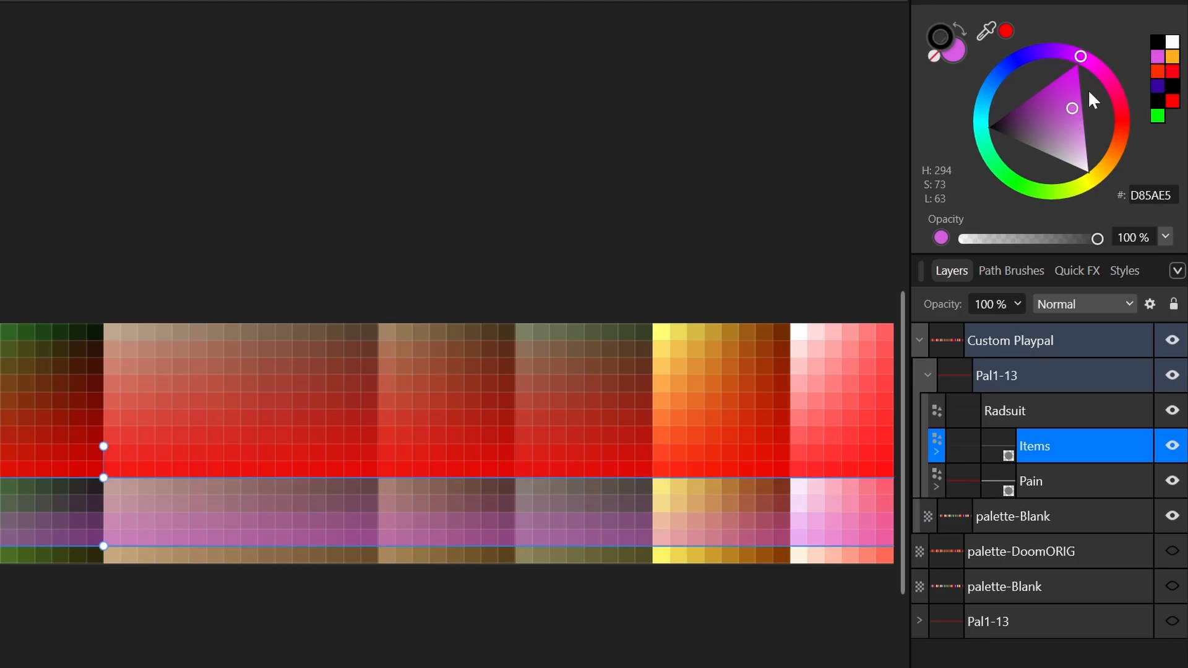
{"action": "mouse_move", "coordinate": [1081, 57]}
{"action": "left_mouse_down"}
{"action": "mouse_move", "coordinate": [1010, 167]}
{"action": "mouse_move", "coordinate": [1046, 193]}
{"action": "mouse_move", "coordinate": [1064, 22]}
{"action": "mouse_move", "coordinate": [1093, 42]}
{"action": "left_mouse_up"}
- Select the Pain layer, expand it, and hide its nested Pain-Matt mask
{"action": "left_click", "coordinate": [966, 491]}
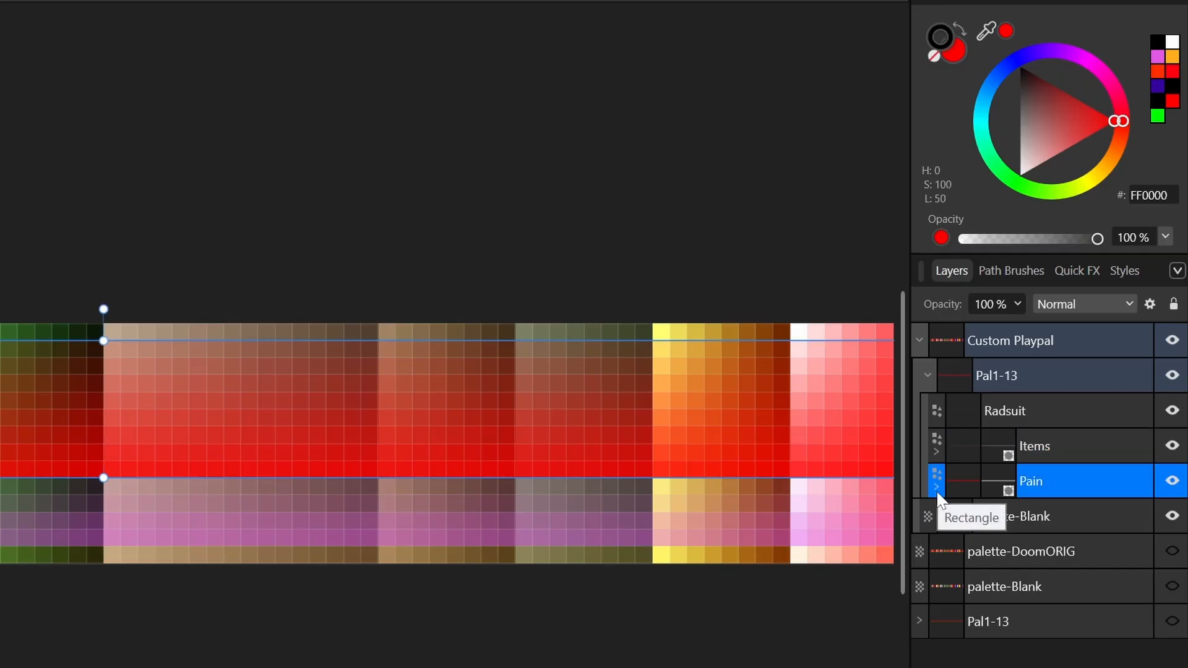
{"action": "left_click", "coordinate": [937, 489]}
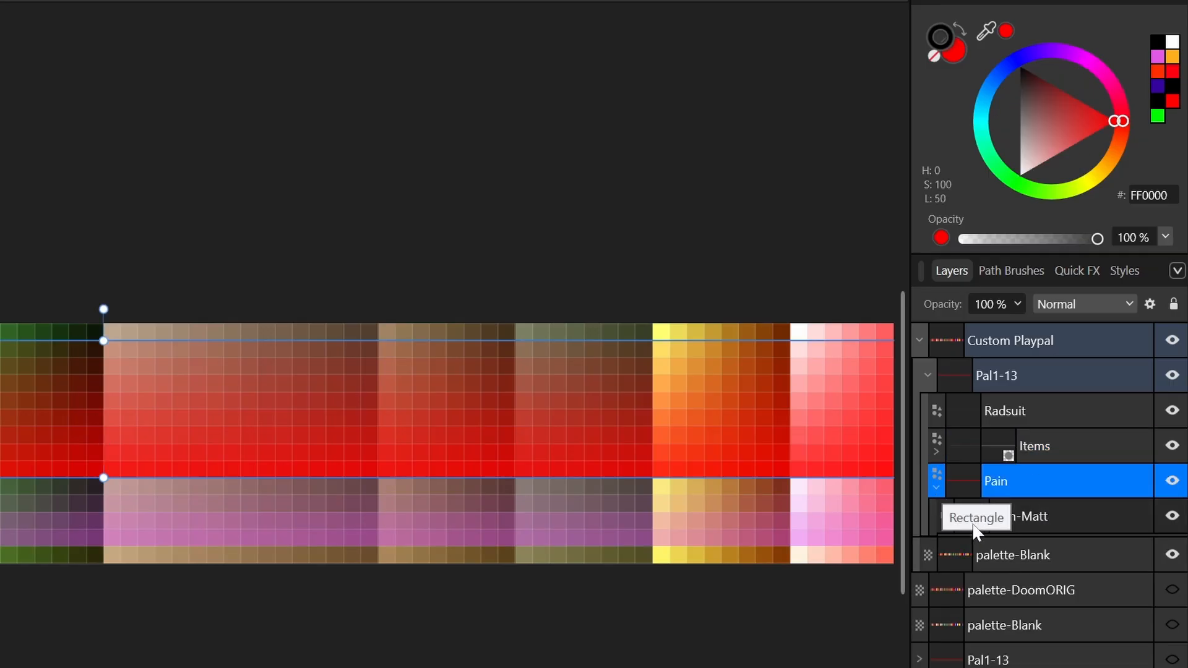
{"action": "left_click", "coordinate": [1171, 518]}
{"action": "left_click", "coordinate": [1172, 520]}
{"action": "left_click", "coordinate": [1173, 518]}
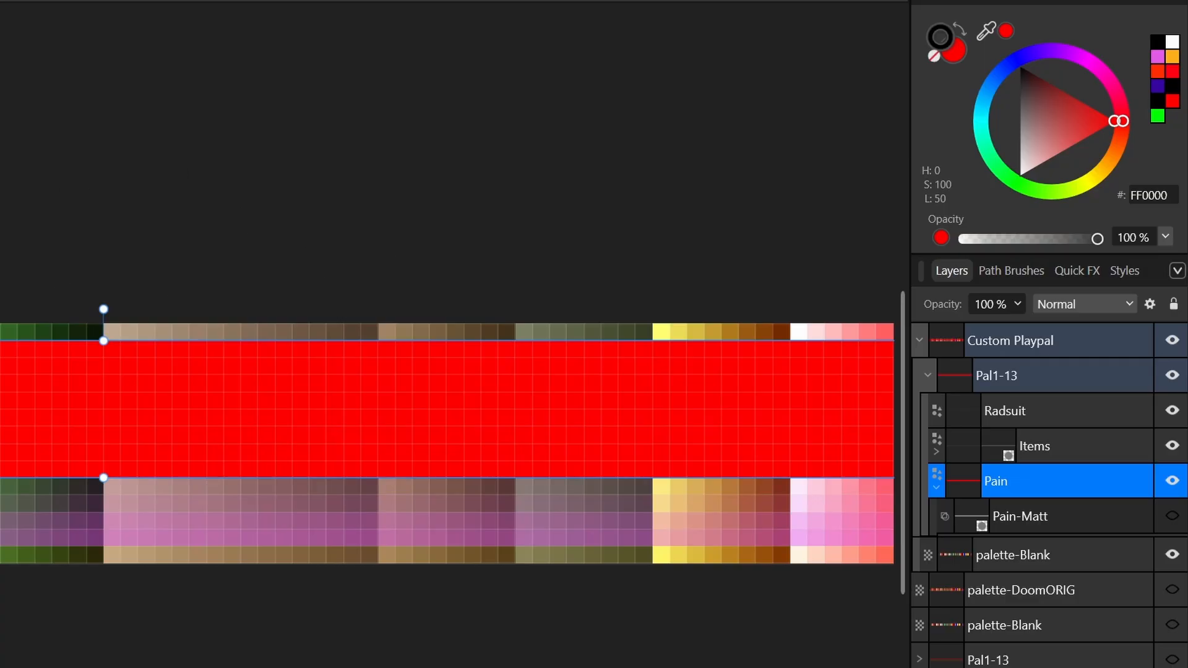
- Apply a vertical gradient fill to the Pain rectangle, from magenta FF00FB at its lower edge to blue-violet 4101C6 at its upper edge
{"action": "key", "text": "ctrl+d"}
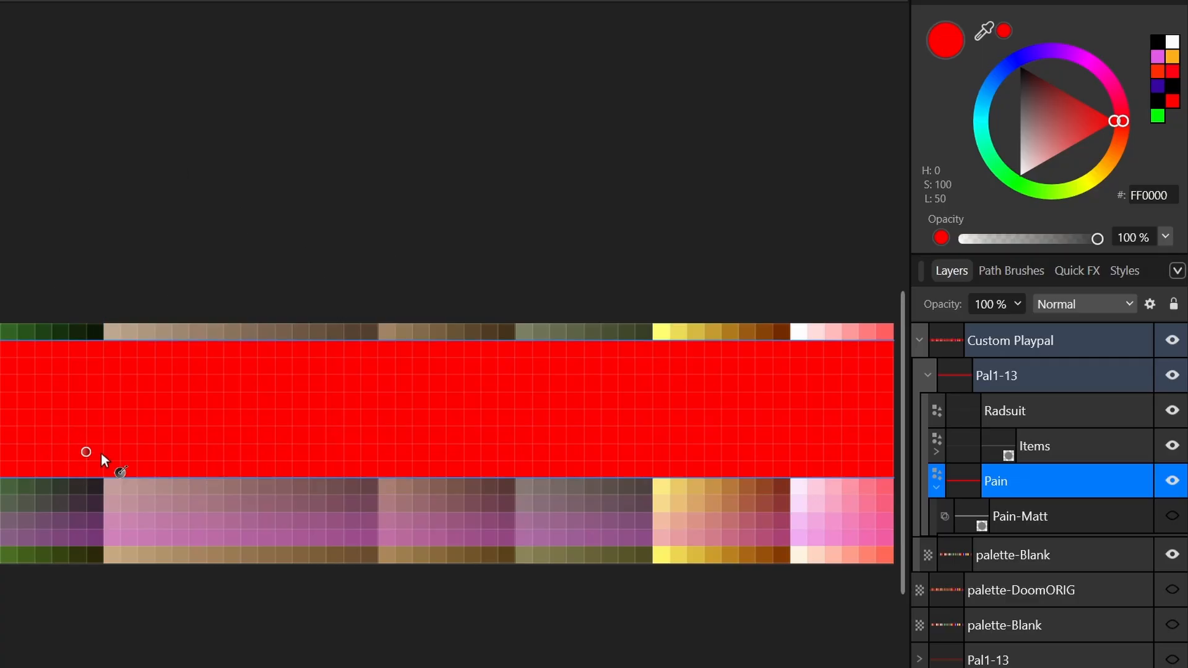
{"action": "left_click_drag", "start_coordinate": [121, 477], "coordinate": [121, 347]}
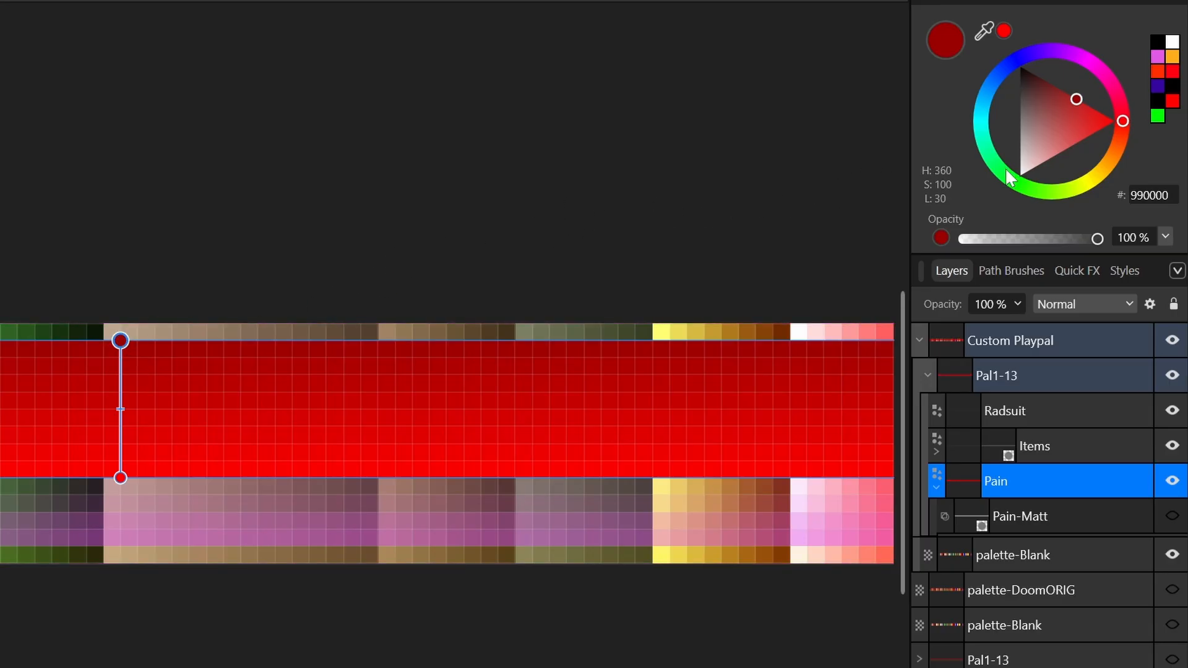
{"action": "mouse_move", "coordinate": [1121, 120]}
{"action": "left_mouse_down"}
{"action": "mouse_move", "coordinate": [1089, 55]}
{"action": "mouse_move", "coordinate": [1069, 54]}
{"action": "mouse_move", "coordinate": [1082, 57]}
{"action": "mouse_move", "coordinate": [1057, 76]}
{"action": "left_mouse_up"}
{"action": "left_click_drag", "start_coordinate": [1056, 55], "coordinate": [1038, 54]}
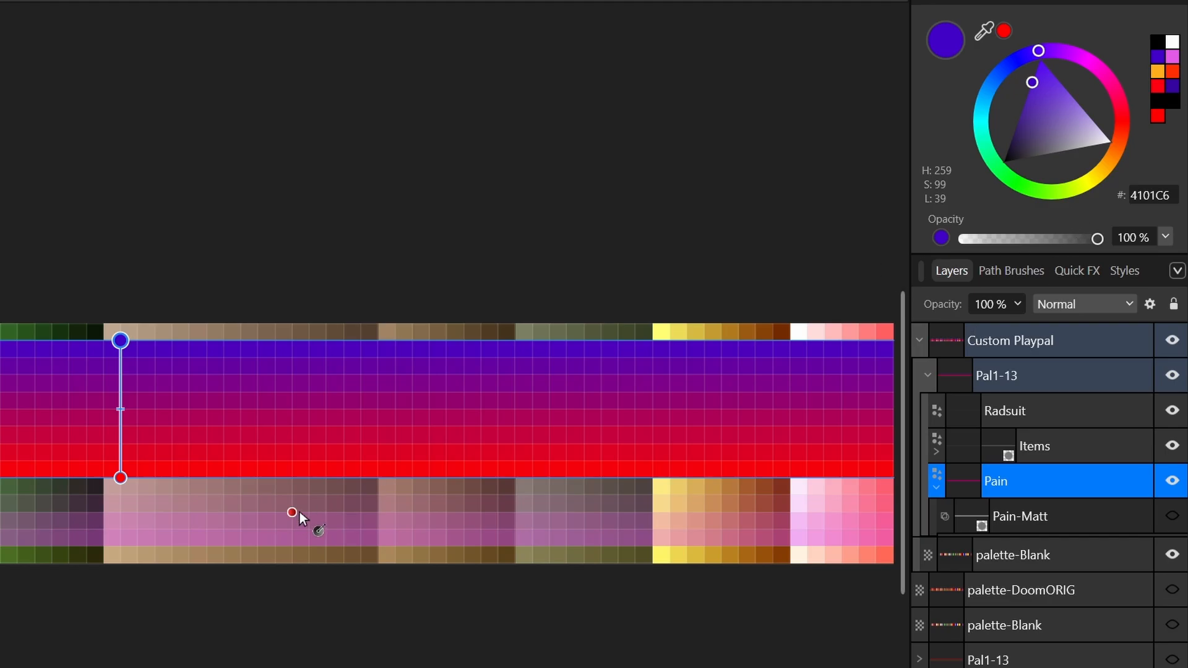
{"action": "left_click", "coordinate": [120, 478]}
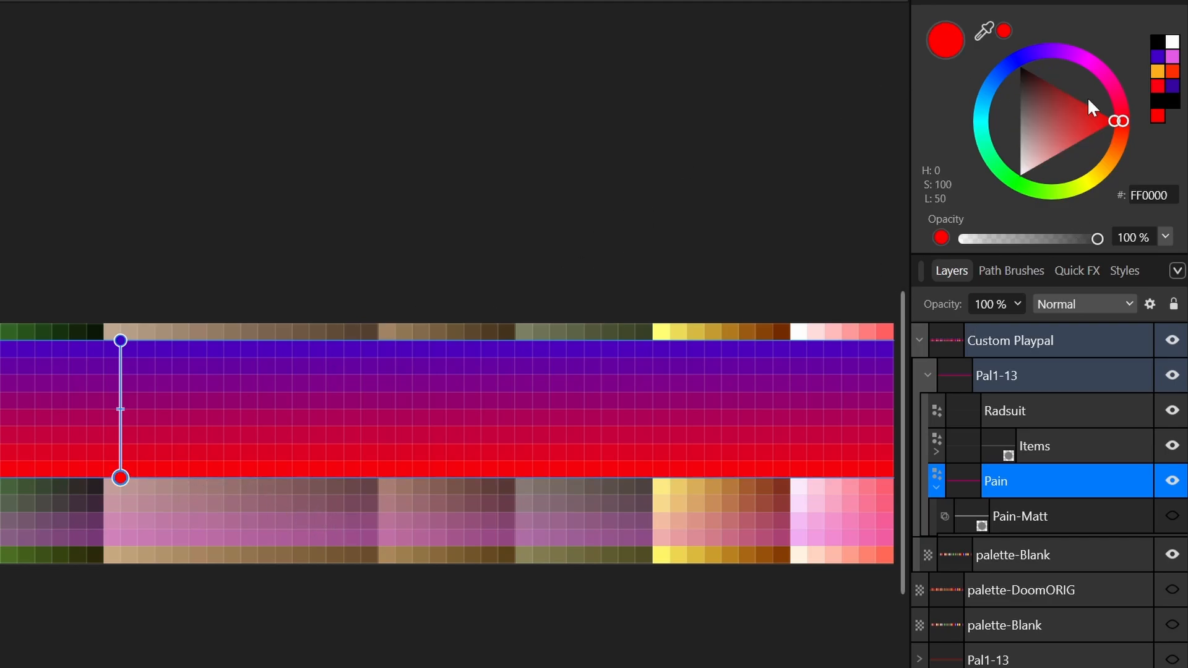
{"action": "left_click_drag", "start_coordinate": [1120, 120], "coordinate": [1089, 56]}
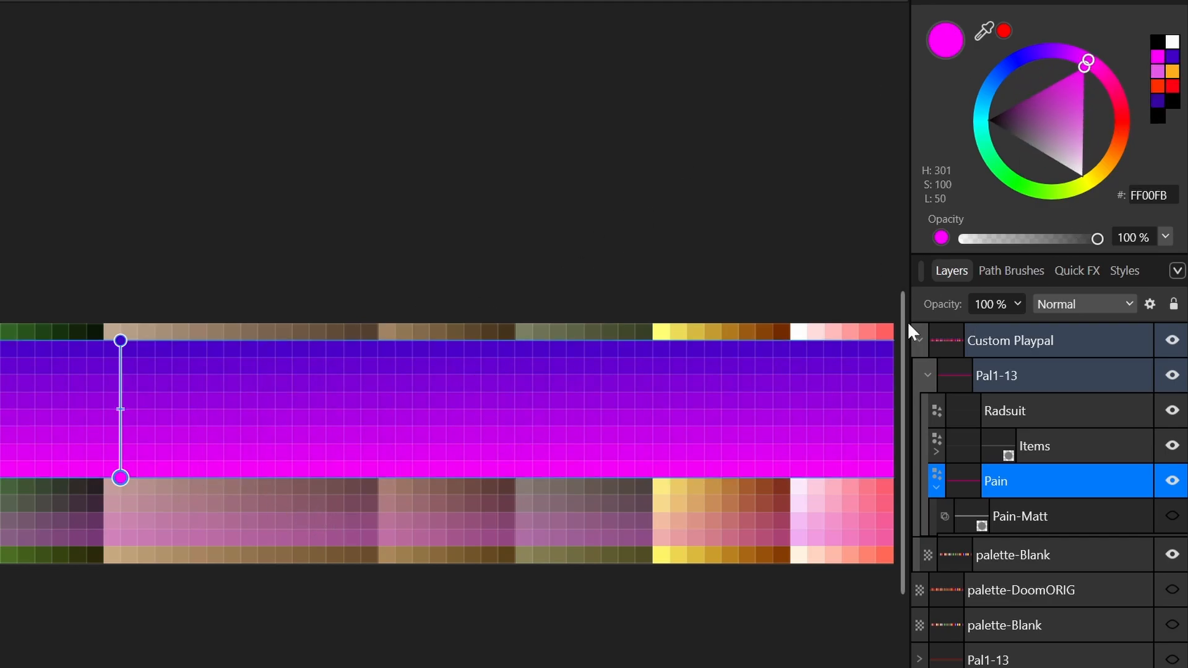
- Add two middle stops to the Pain gradient: green 1ED55B in the lower half and turquoise 00F0B2 just above it
{"action": "left_click", "coordinate": [120, 427]}
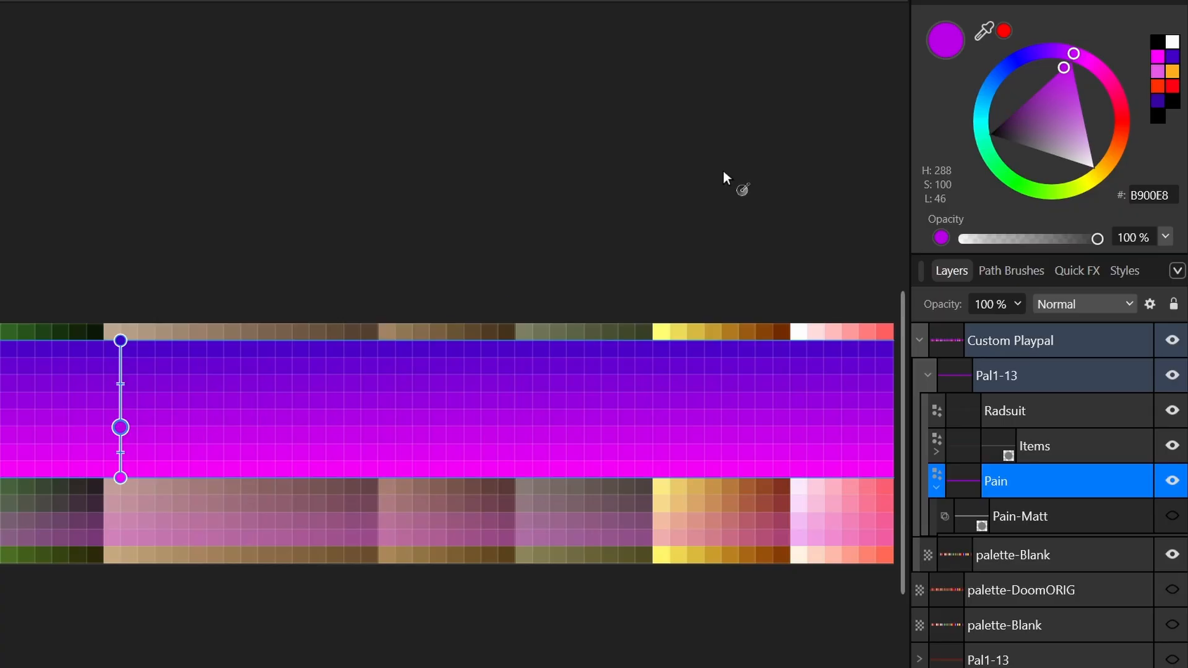
{"action": "left_click_drag", "start_coordinate": [1048, 53], "coordinate": [1025, 145]}
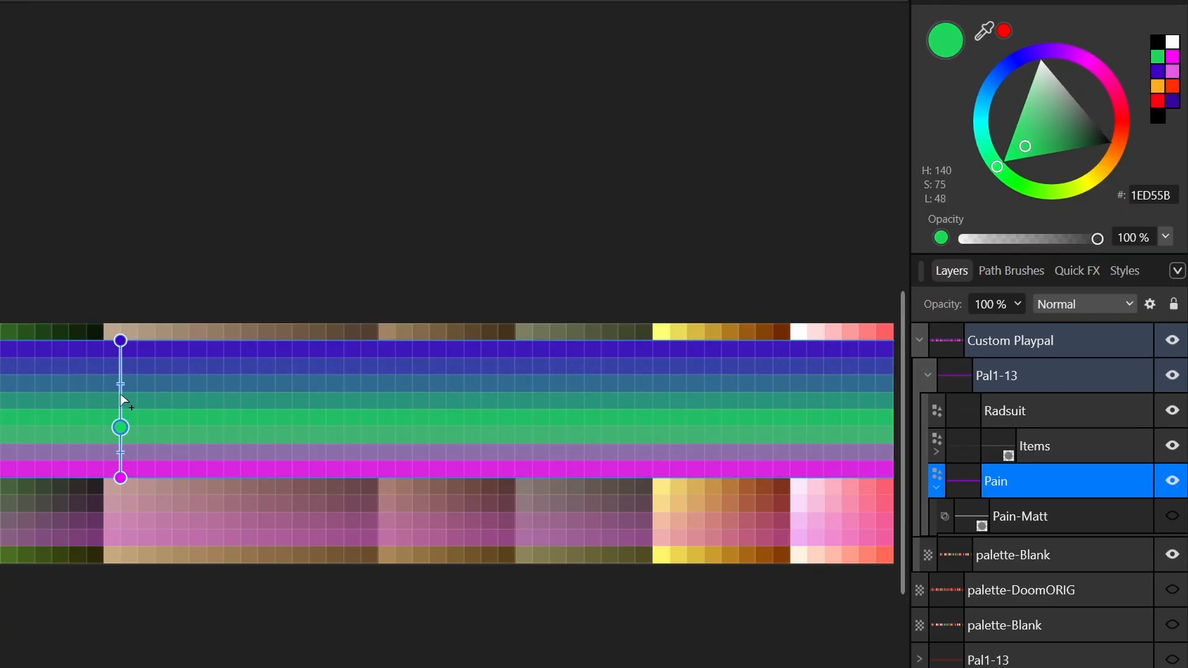
{"action": "left_click", "coordinate": [120, 402]}
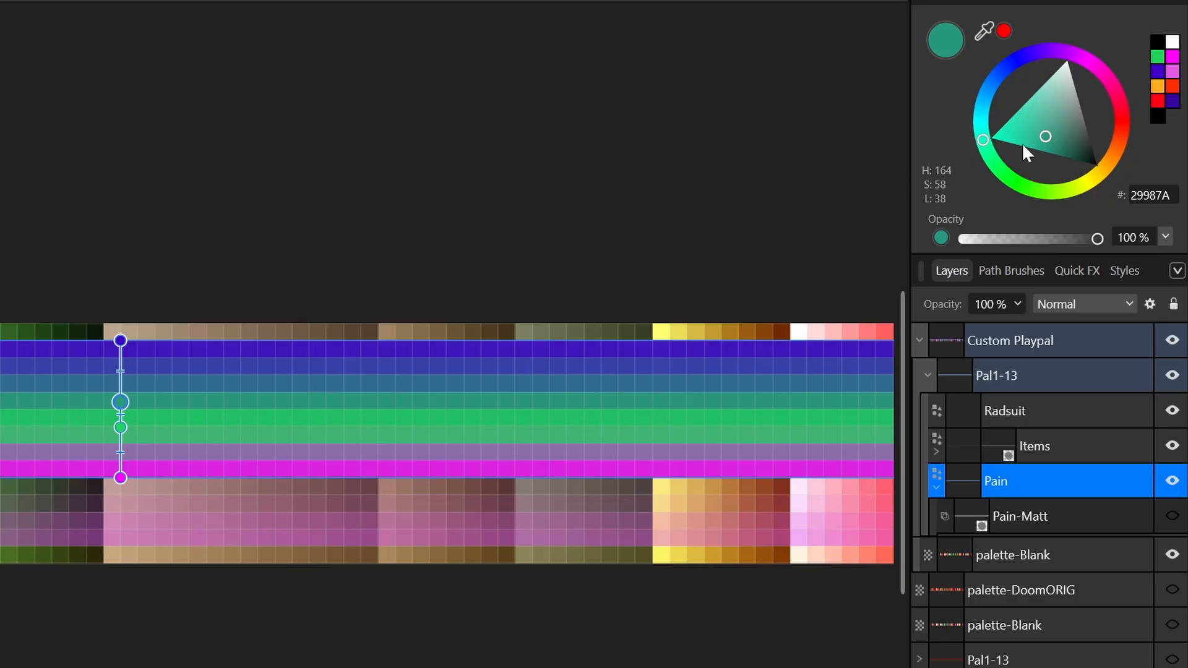
{"action": "left_click_drag", "start_coordinate": [1032, 140], "coordinate": [1009, 191]}
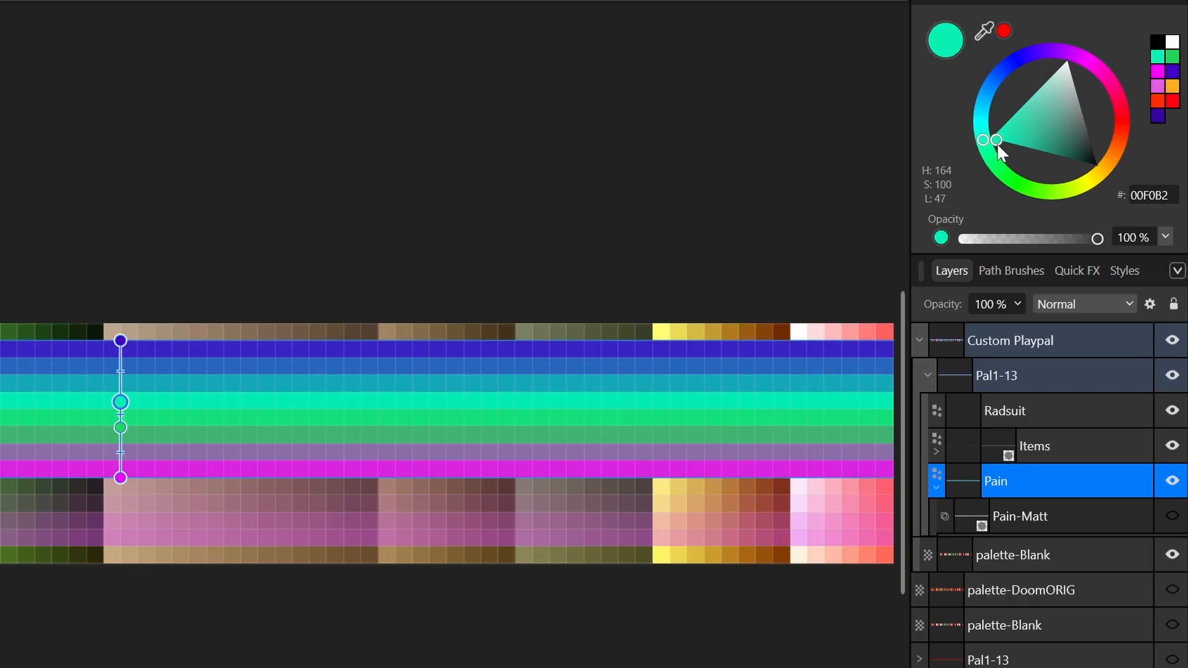
- Move the Pain gradient's turquoise stop slightly upward and recolour it orange F0A600
{"action": "left_click_drag", "start_coordinate": [983, 149], "coordinate": [1066, 191]}
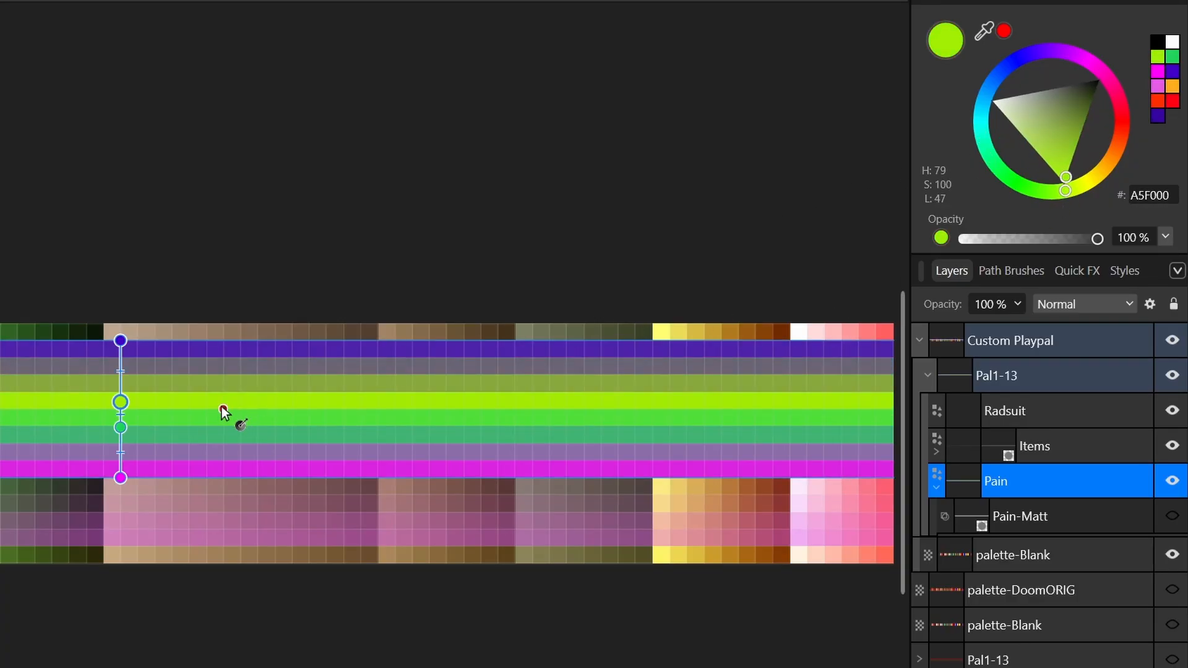
{"action": "mouse_move", "coordinate": [121, 402]}
{"action": "left_mouse_down"}
{"action": "mouse_move", "coordinate": [120, 384]}
{"action": "mouse_move", "coordinate": [120, 428]}
{"action": "mouse_move", "coordinate": [120, 395]}
{"action": "left_mouse_up"}
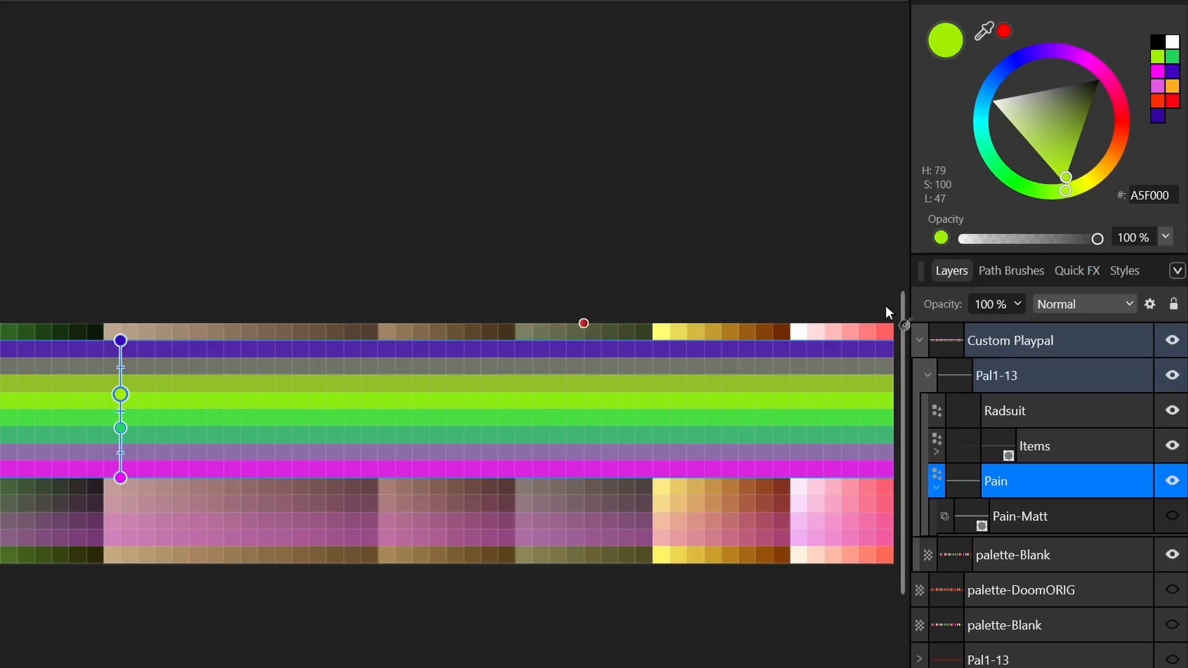
{"action": "left_click_drag", "start_coordinate": [1084, 195], "coordinate": [1104, 173]}
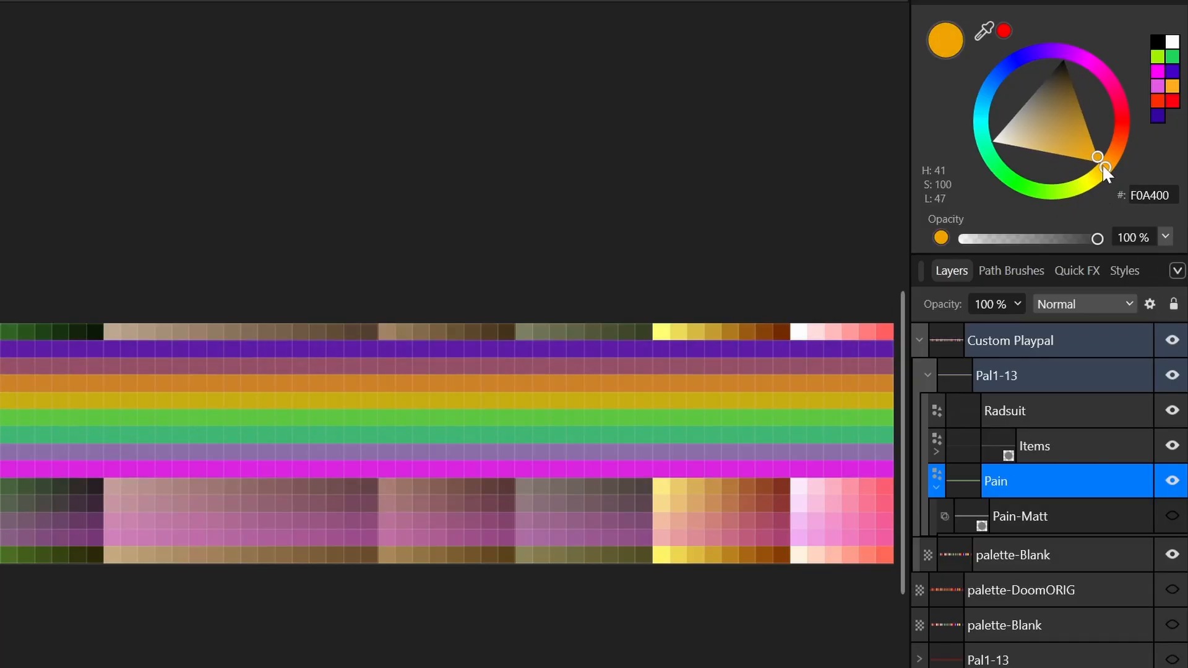
- Show the Pain-Matt mask, deselect everything, and collapse the Pal1-13 and Custom Playpal groups
{"action": "left_click", "coordinate": [1173, 518]}
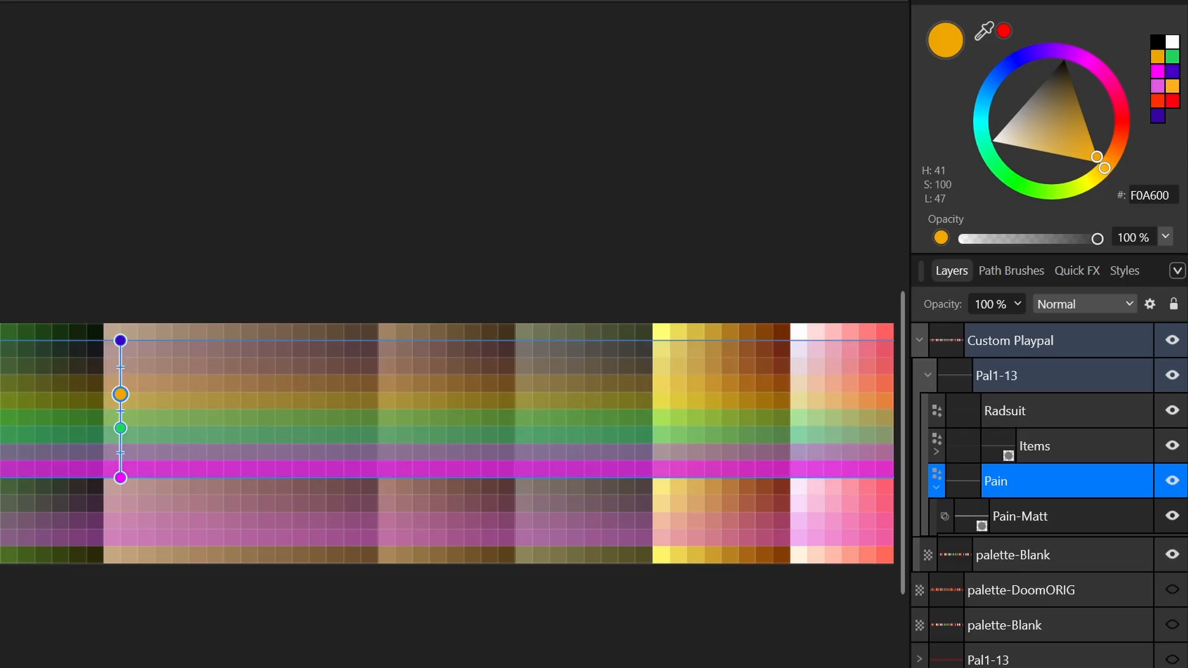
{"action": "key", "text": "v"}
{"action": "key", "text": "ctrl+d"}
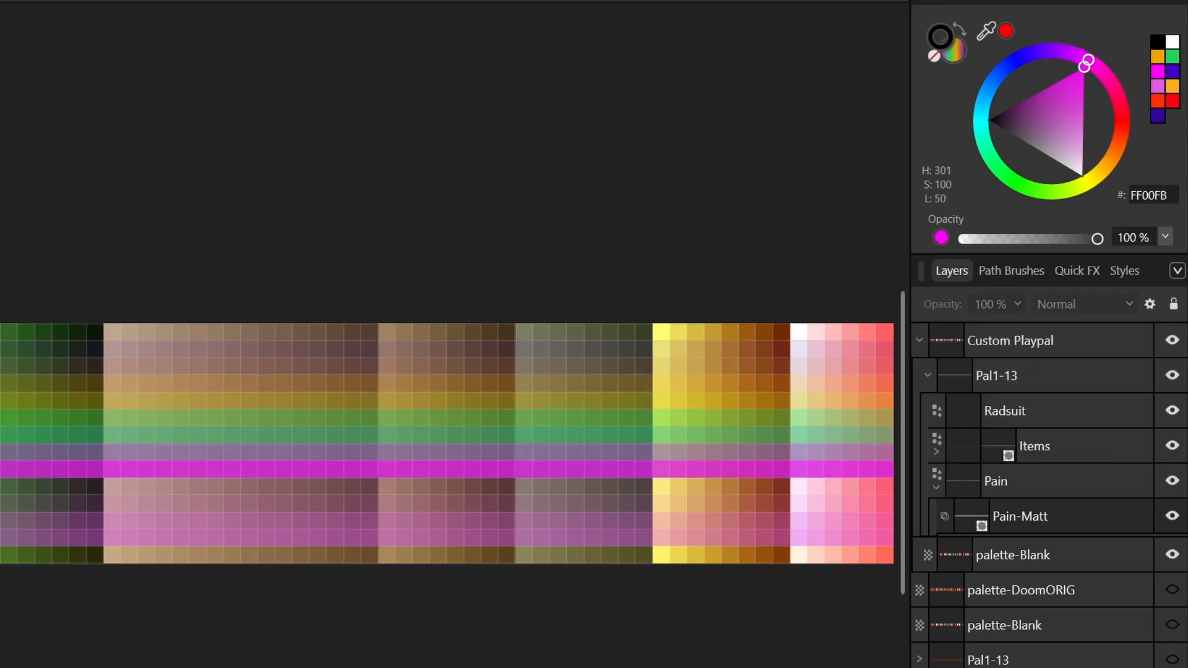
{"action": "left_click", "coordinate": [928, 375]}
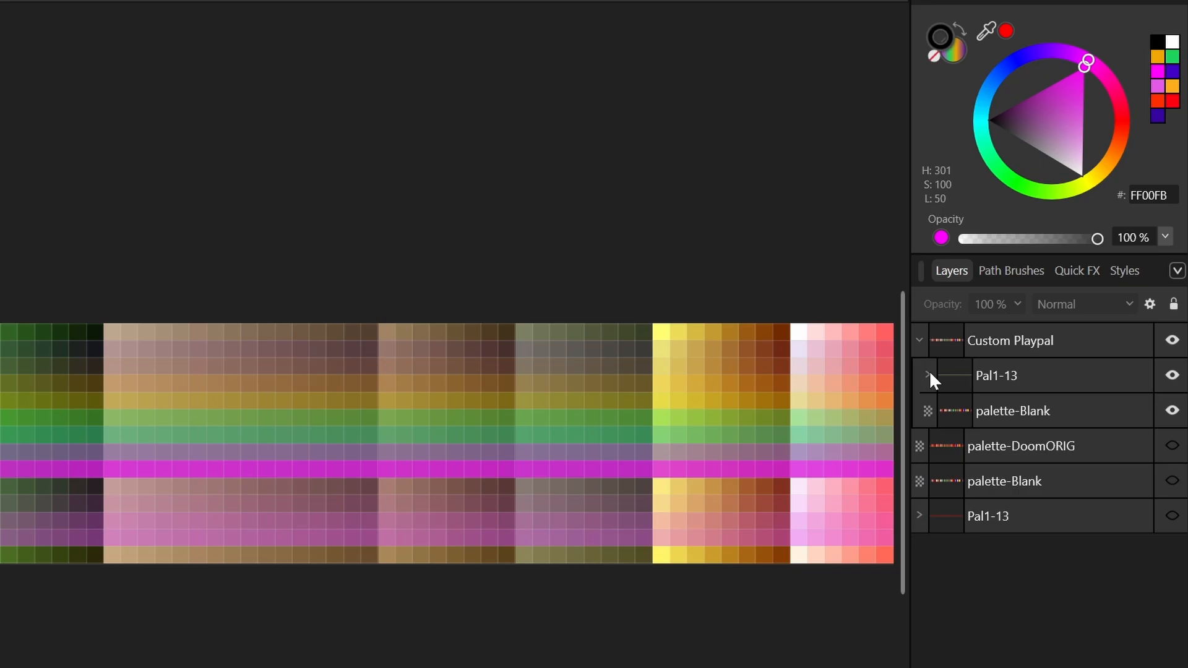
{"action": "left_click", "coordinate": [919, 339]}
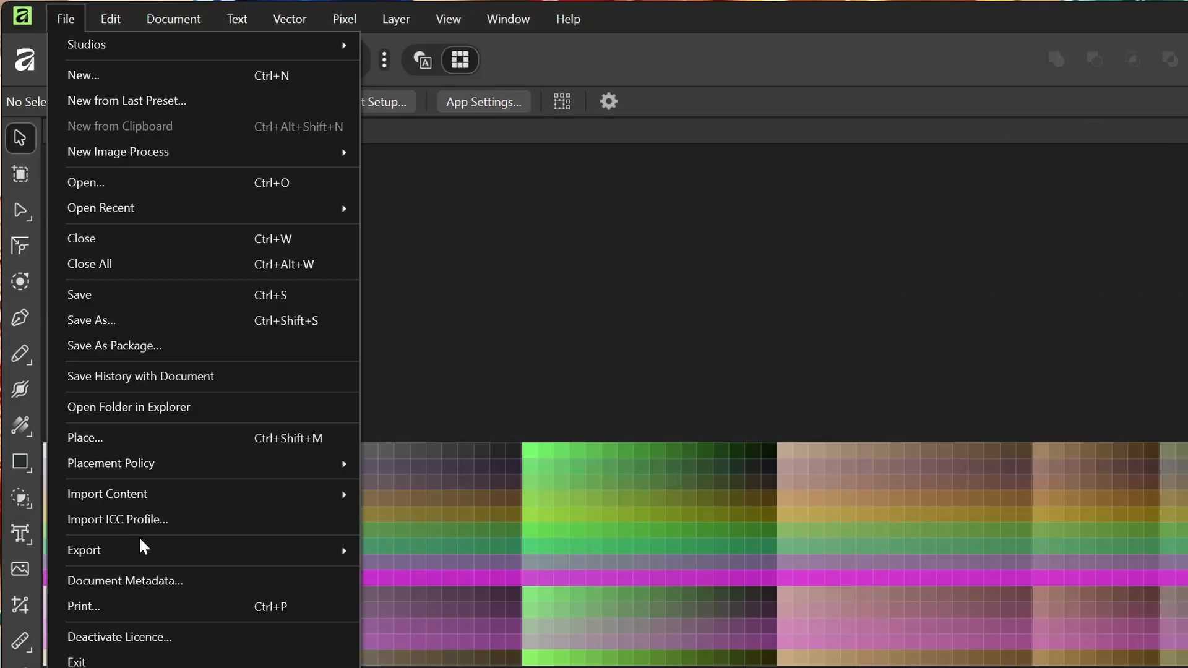
- Export the whole palette document as a 256 × 14 px PNG
{"action": "mouse_move", "coordinate": [101, 549]}
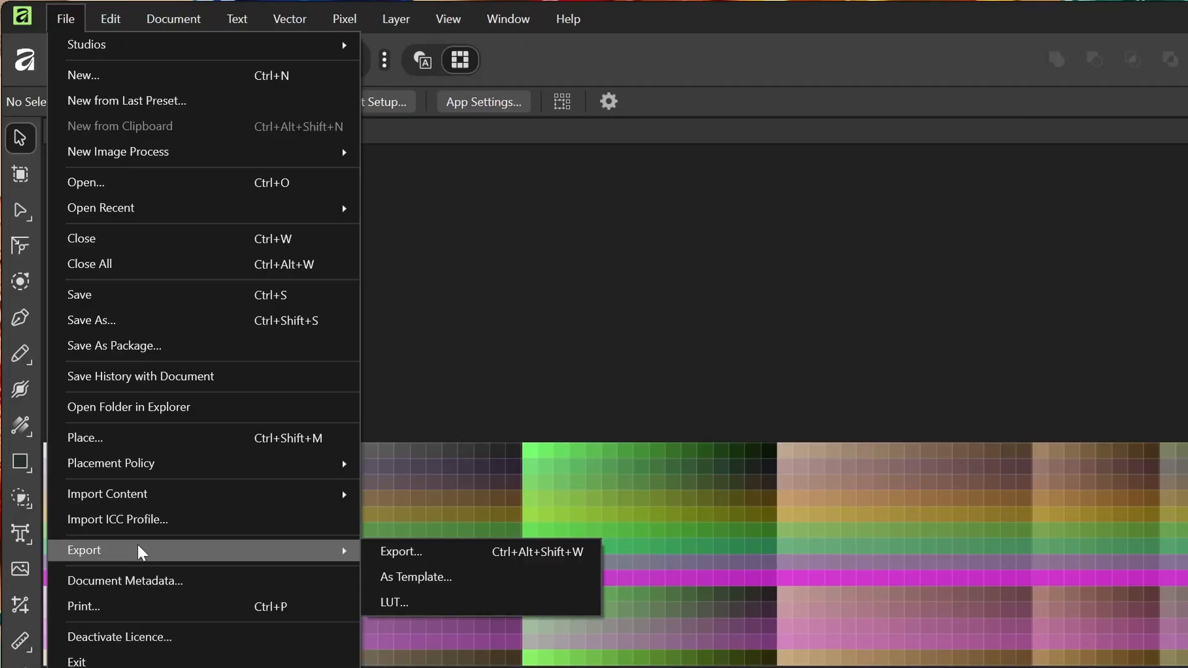
{"action": "left_click", "coordinate": [418, 549]}
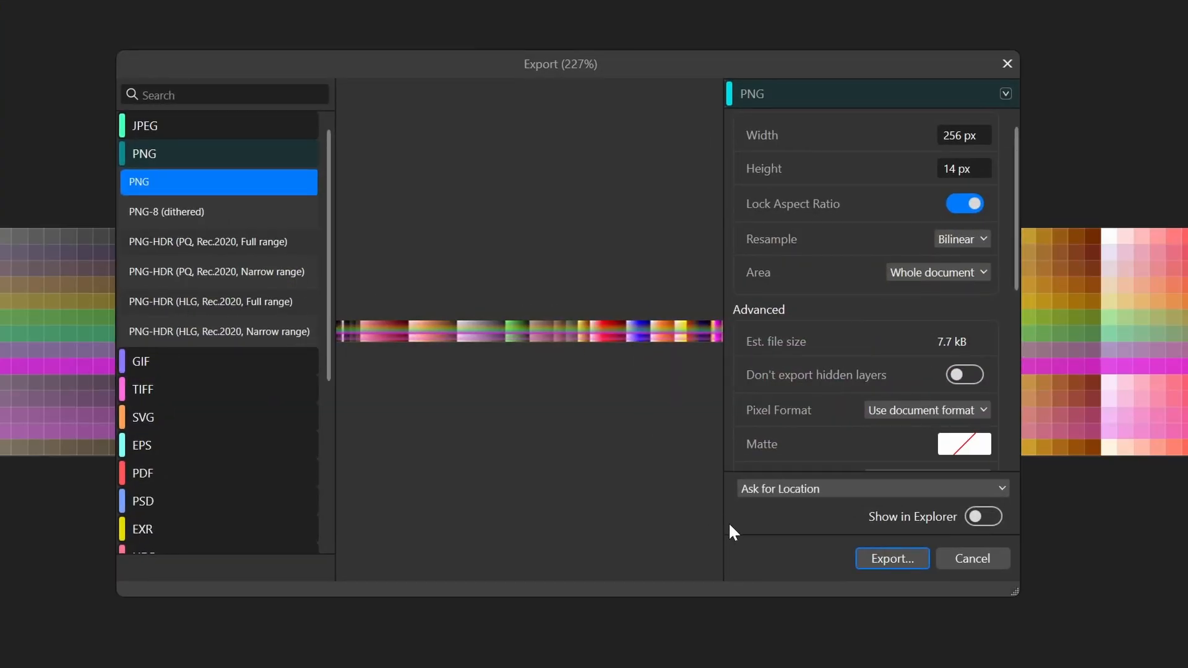
{"action": "left_click", "coordinate": [879, 556]}
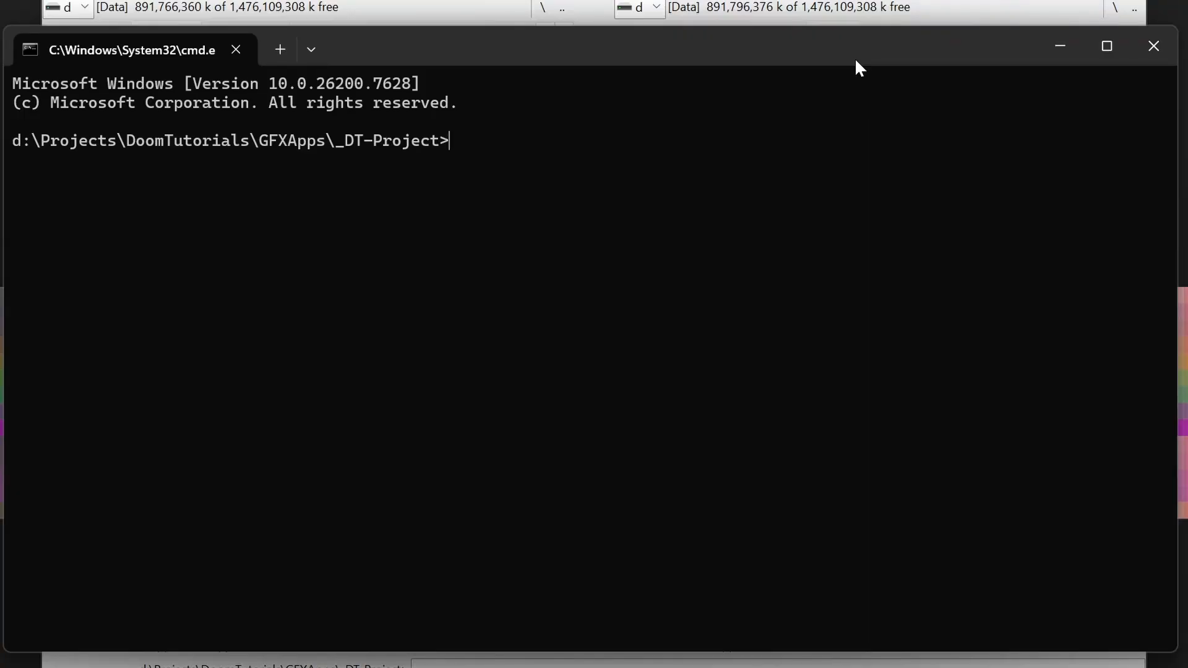
- Build the project with doommake in the command prompt and launch the game with doom -nosound
{"action": "type", "text": "doommake"}
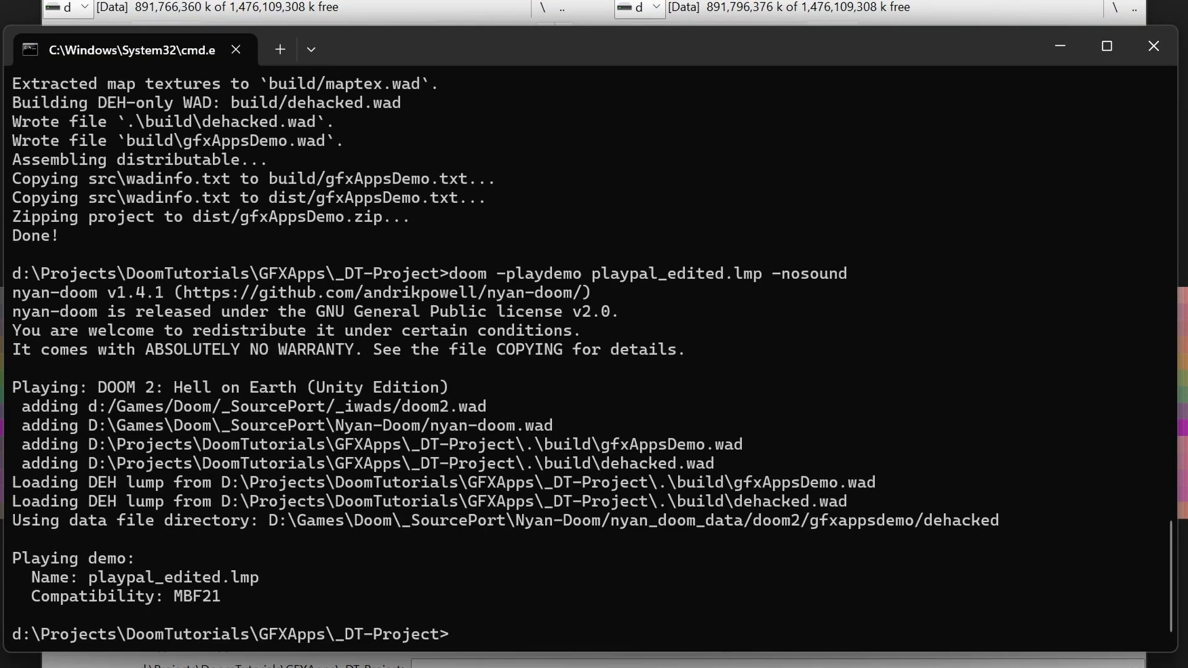
{"action": "type", "text": "doom -nosound"}
{"action": "key", "text": "Return"}
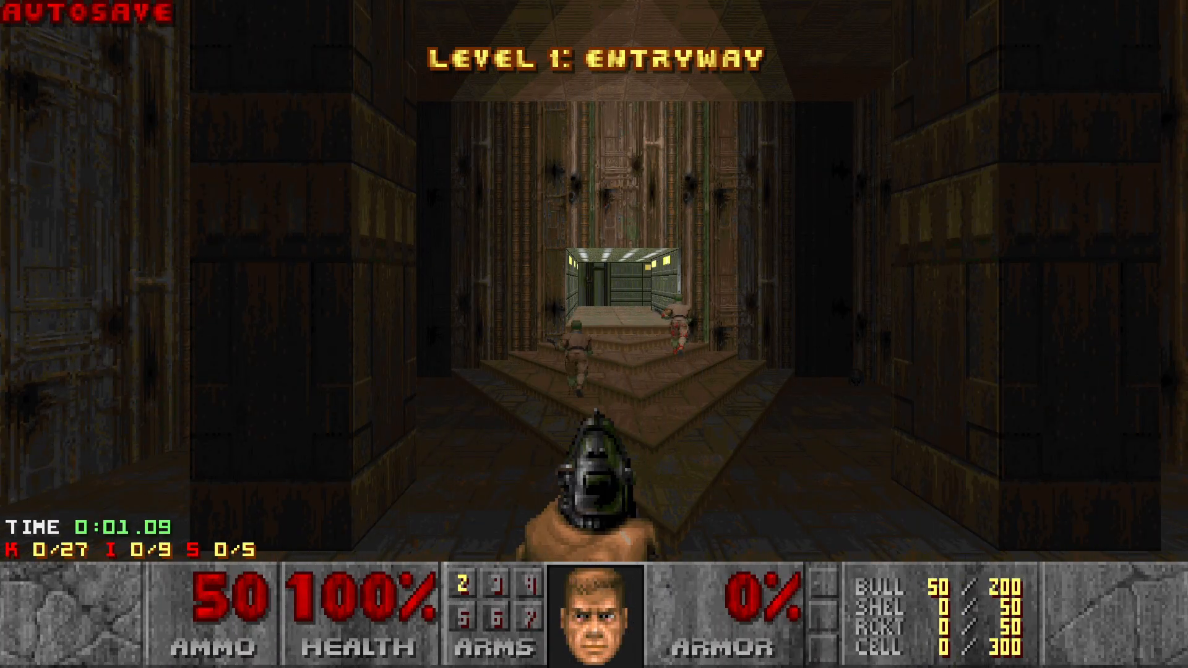
- Enter the idbeholda cheat in level 1 and fire rockets at close range to examine the pain tints
{"action": "type", "text": "idbeholda"}
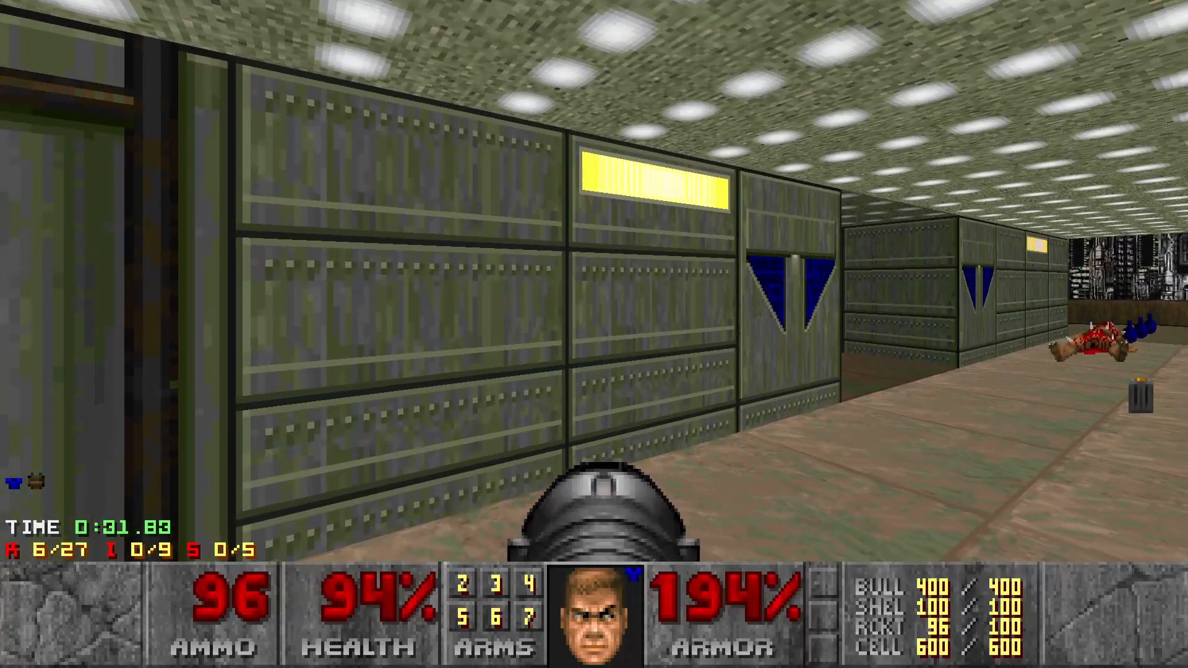
{"action": "key", "text": "ctrl"}
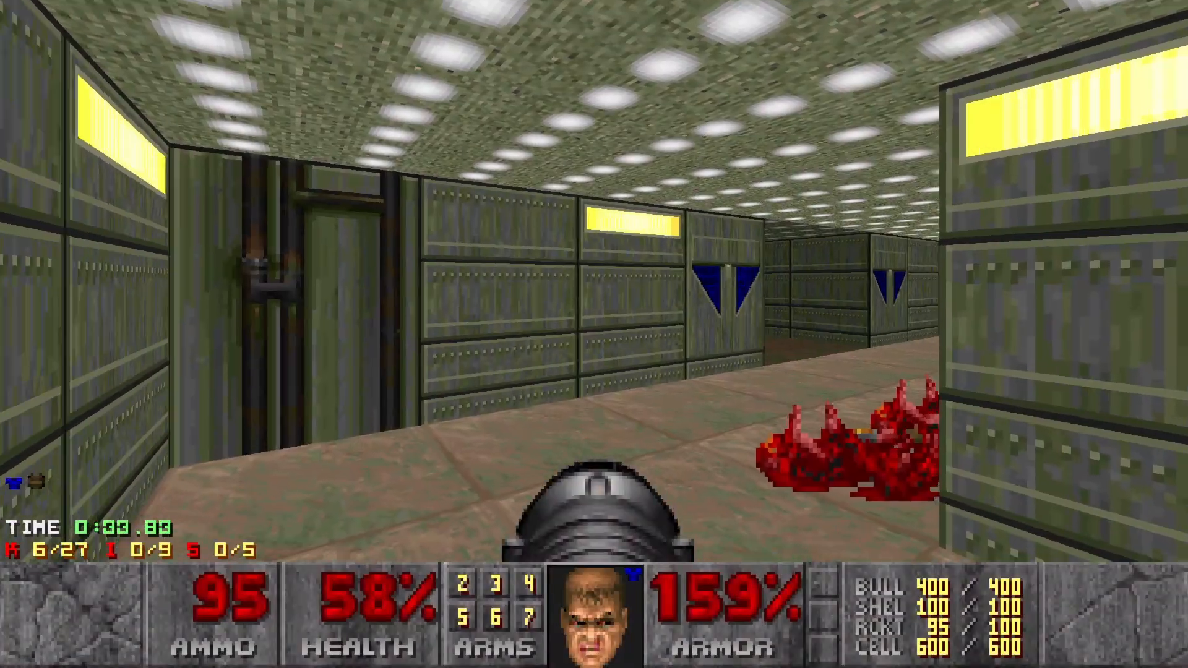
{"action": "key", "text": "w"}
{"action": "key", "text": "ctrl"}
{"action": "key", "text": "w"}
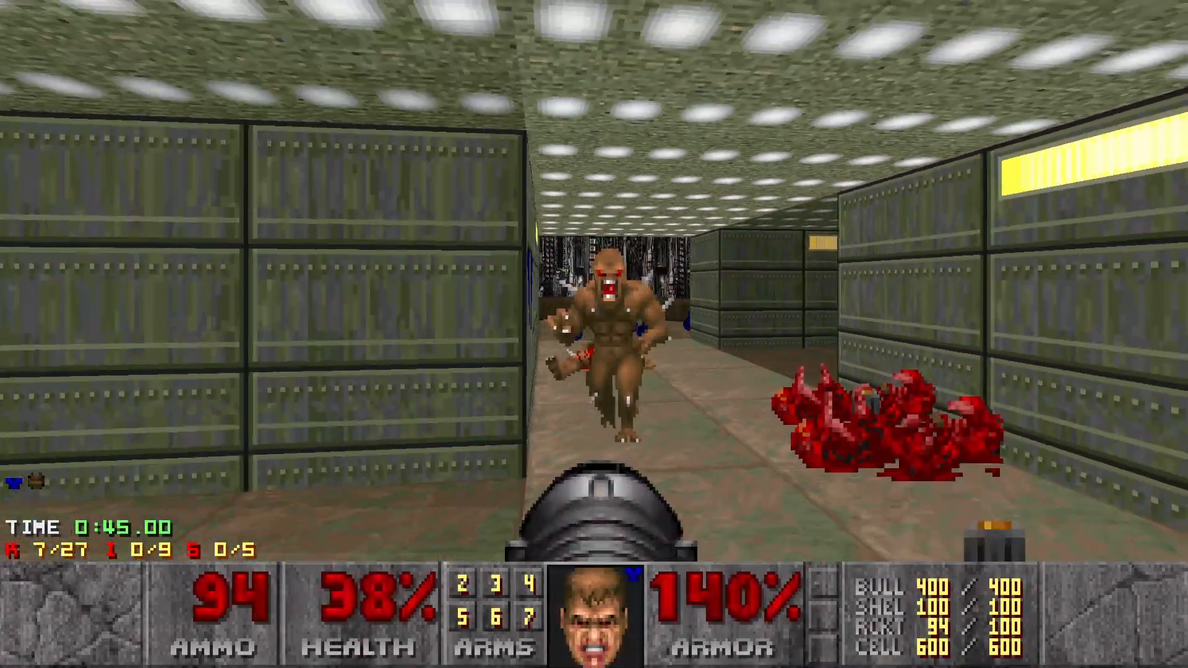
{"action": "key", "text": "ctrl"}
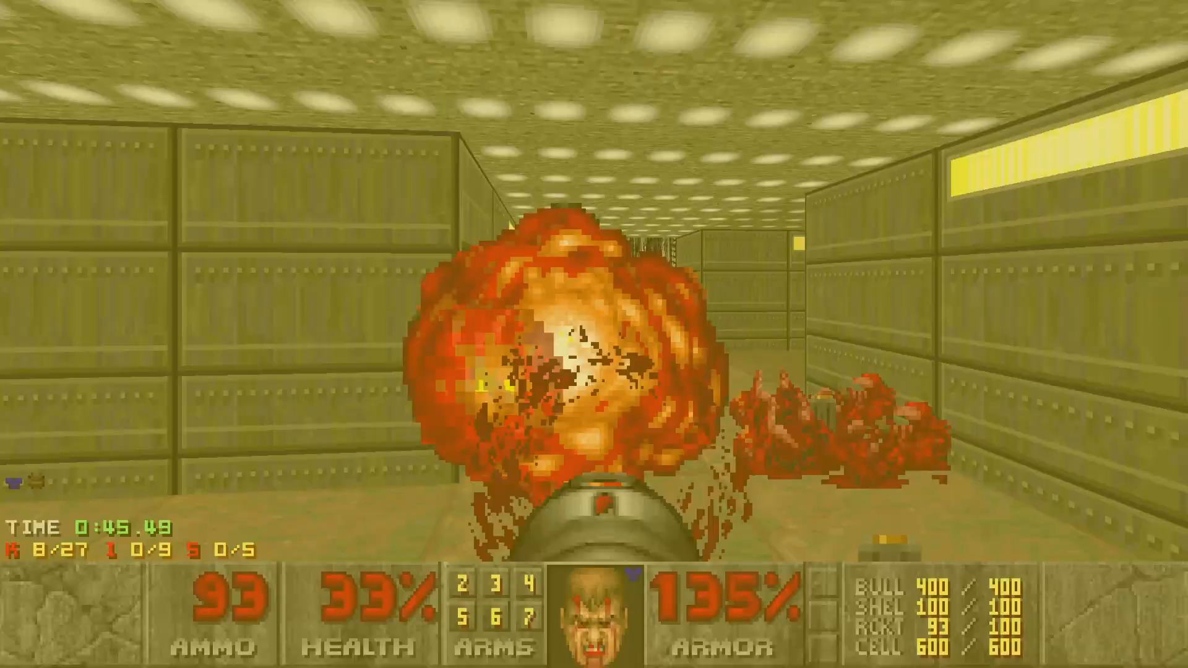
{"action": "key", "text": "w"}
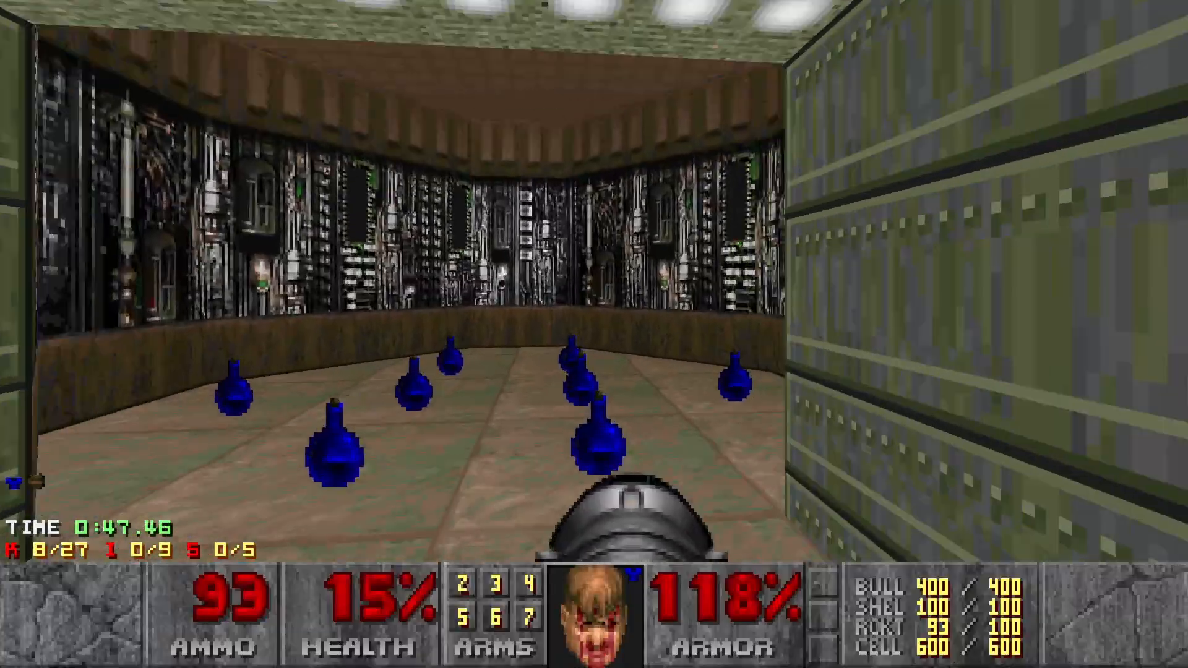
- Walk through the blue health bonuses to examine the item pickup tint
{"action": "key", "text": "w"}
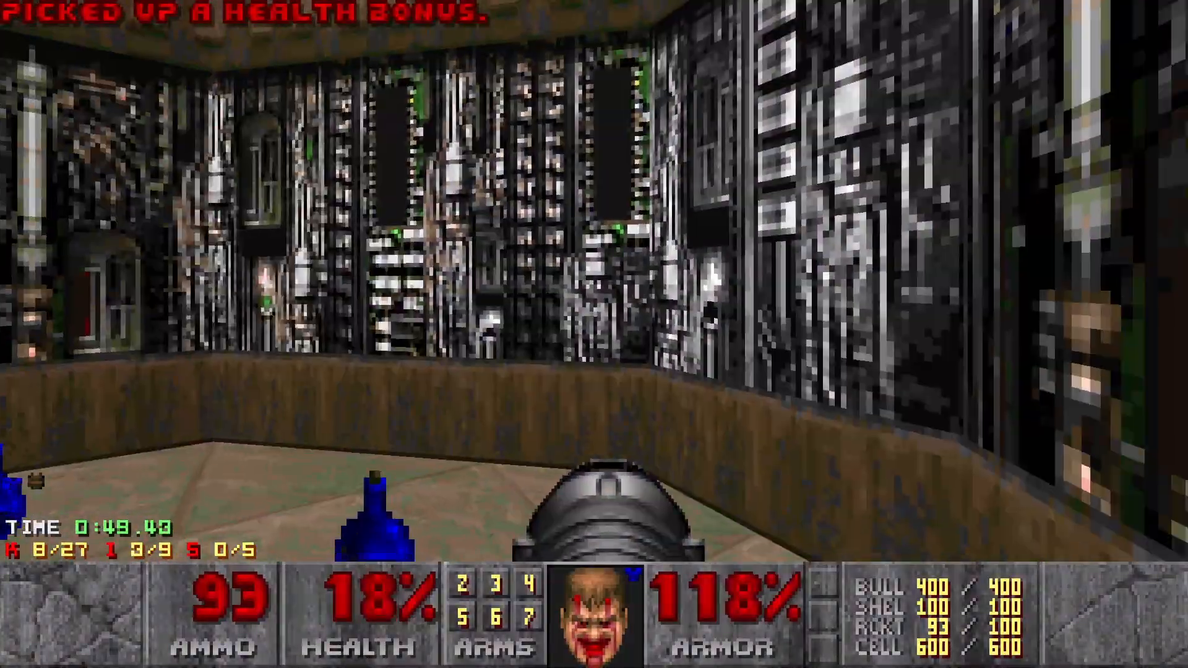
{"action": "key", "text": "w"}
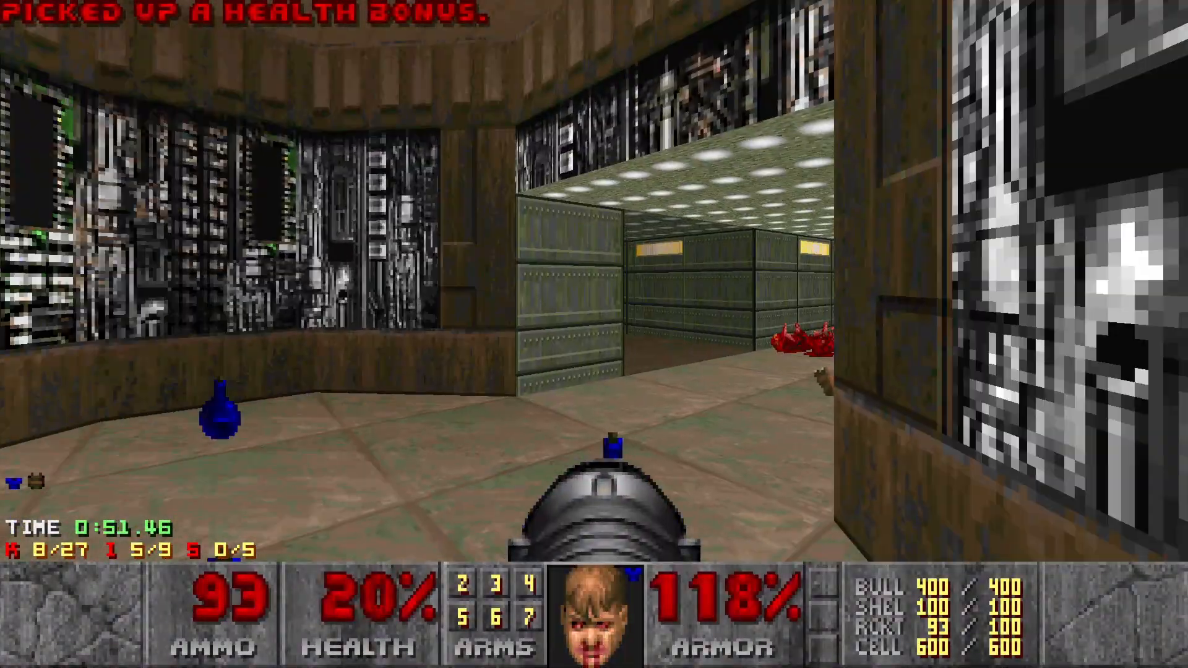
{"action": "key", "text": "w"}
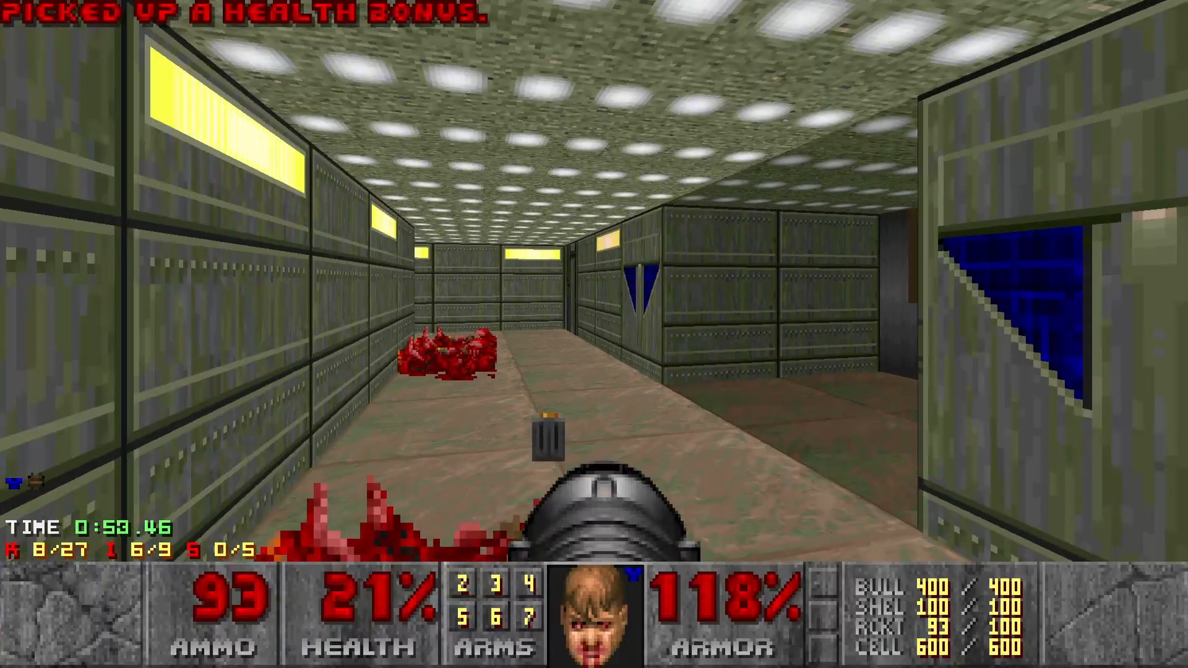
{"action": "type", "text": "w"}
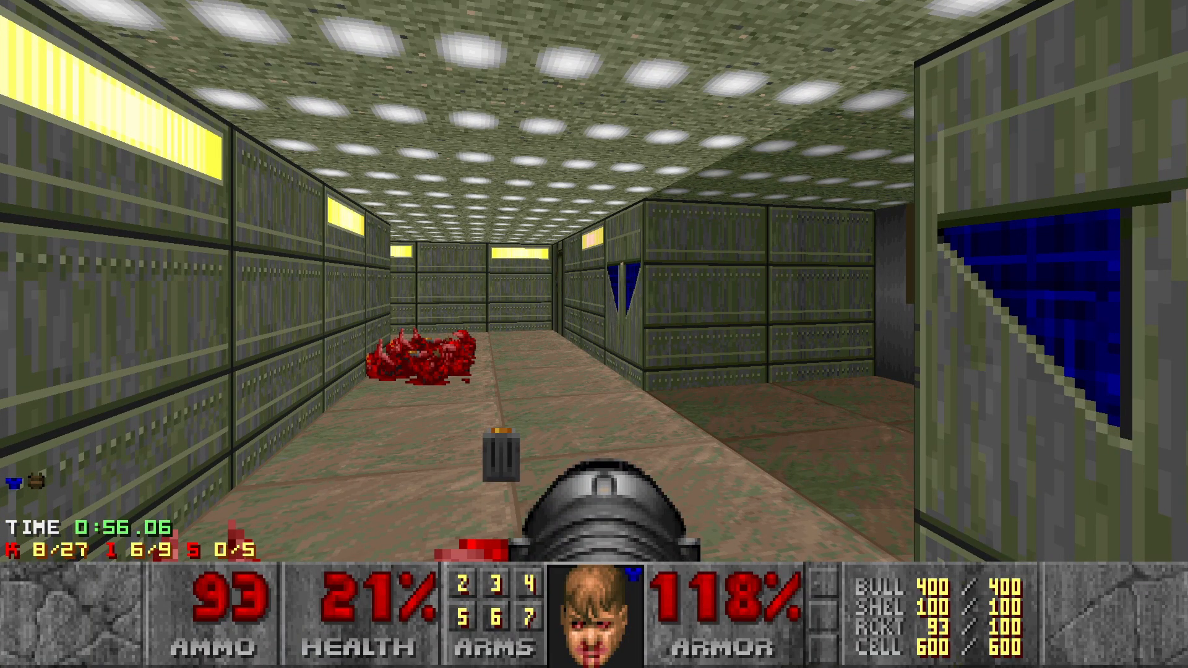
- Toggle the radiation suit repeatedly with the idbeholdr cheat to examine its tint
{"action": "type", "text": "idbeholdridbeholdridbeholdrw"}
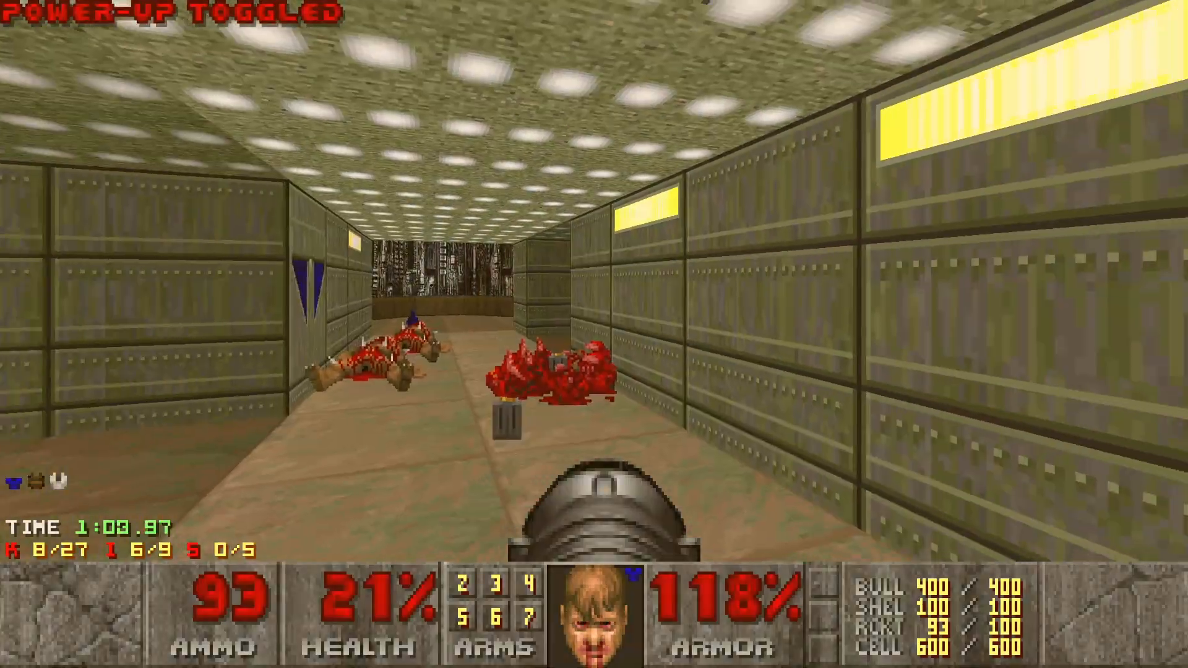
{"action": "type", "text": "idbeholdridbeholdr"}
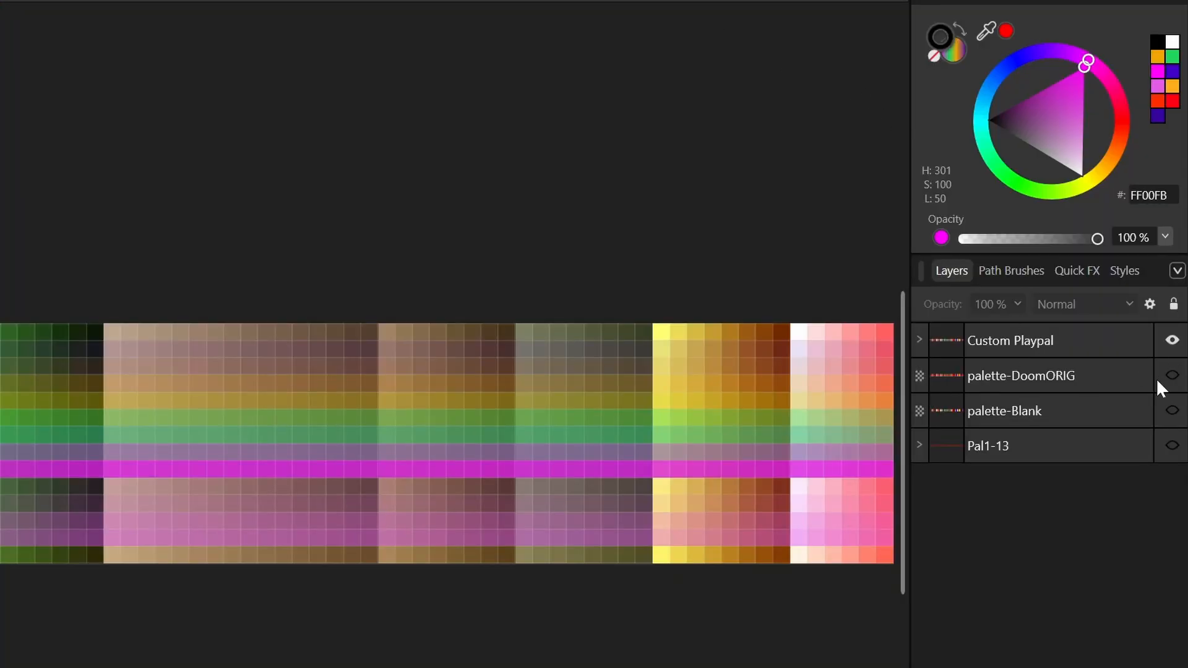
- Switch to Affinity, expand Custom Playpal and its Pal1-13 group, and set the Radsuit layer's opacity to 20%
{"action": "left_click", "coordinate": [920, 340]}
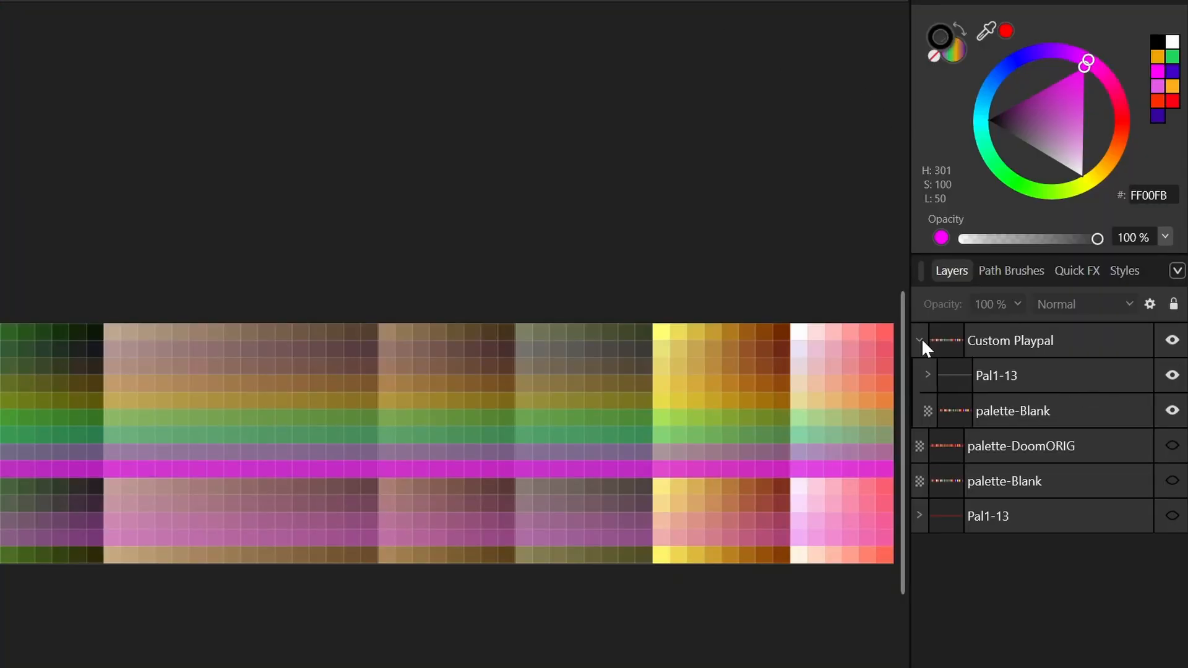
{"action": "left_click", "coordinate": [927, 375]}
{"action": "left_click", "coordinate": [1040, 413]}
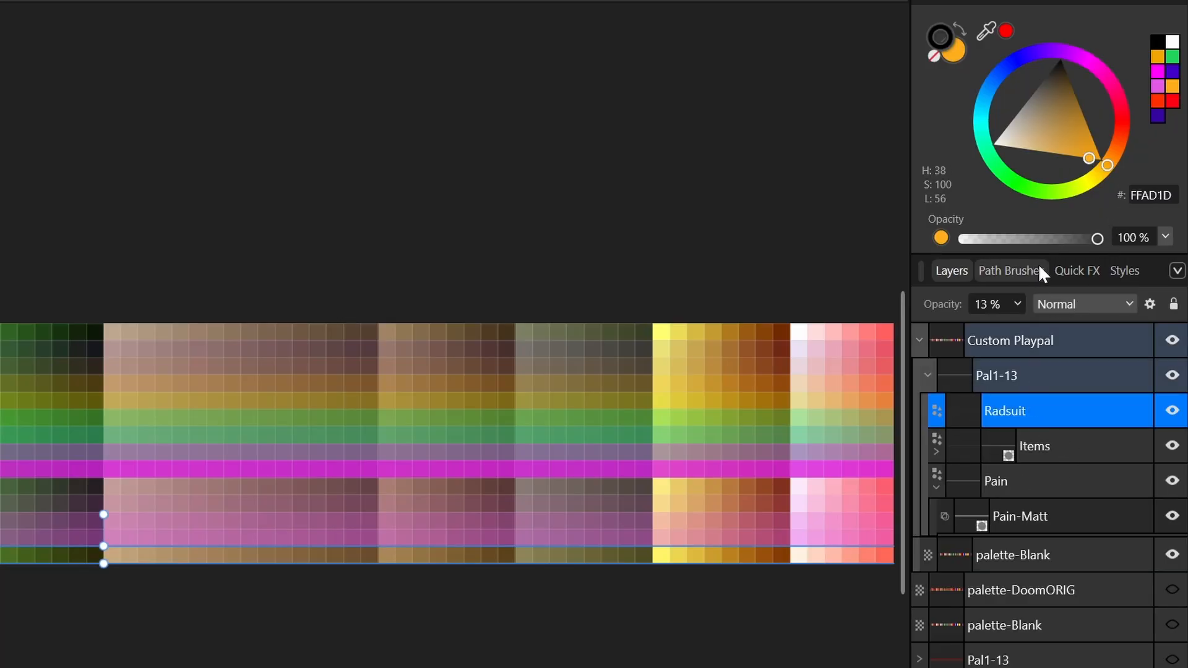
{"action": "left_click", "coordinate": [1017, 304]}
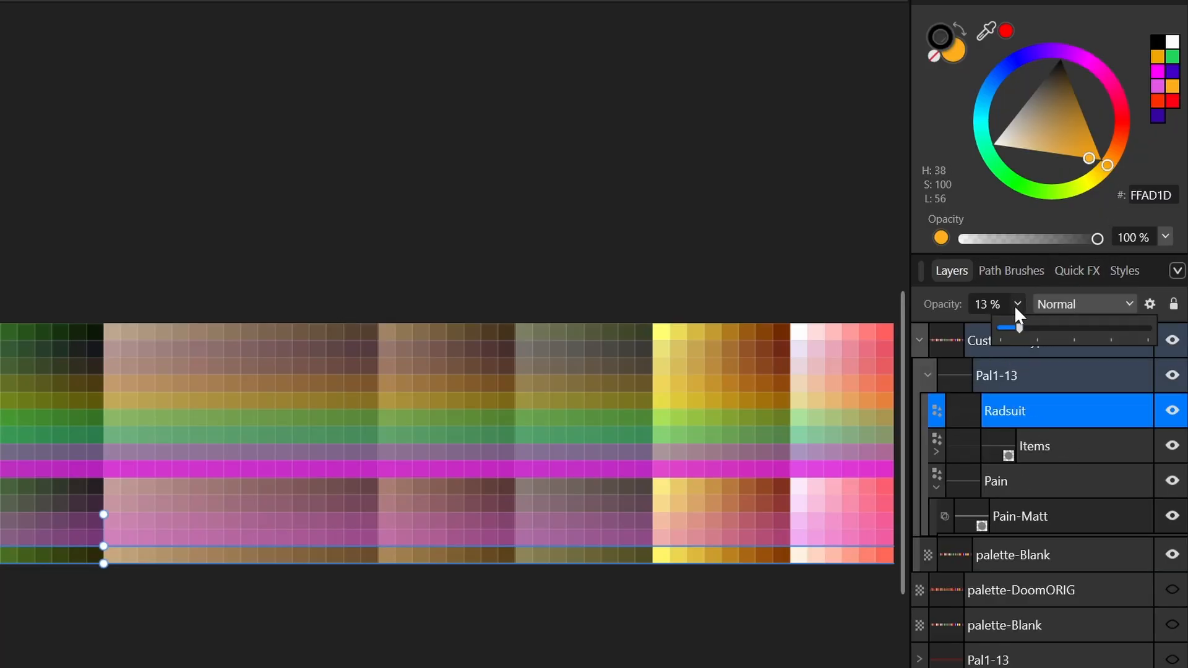
{"action": "left_click_drag", "start_coordinate": [1021, 324], "coordinate": [1028, 326]}
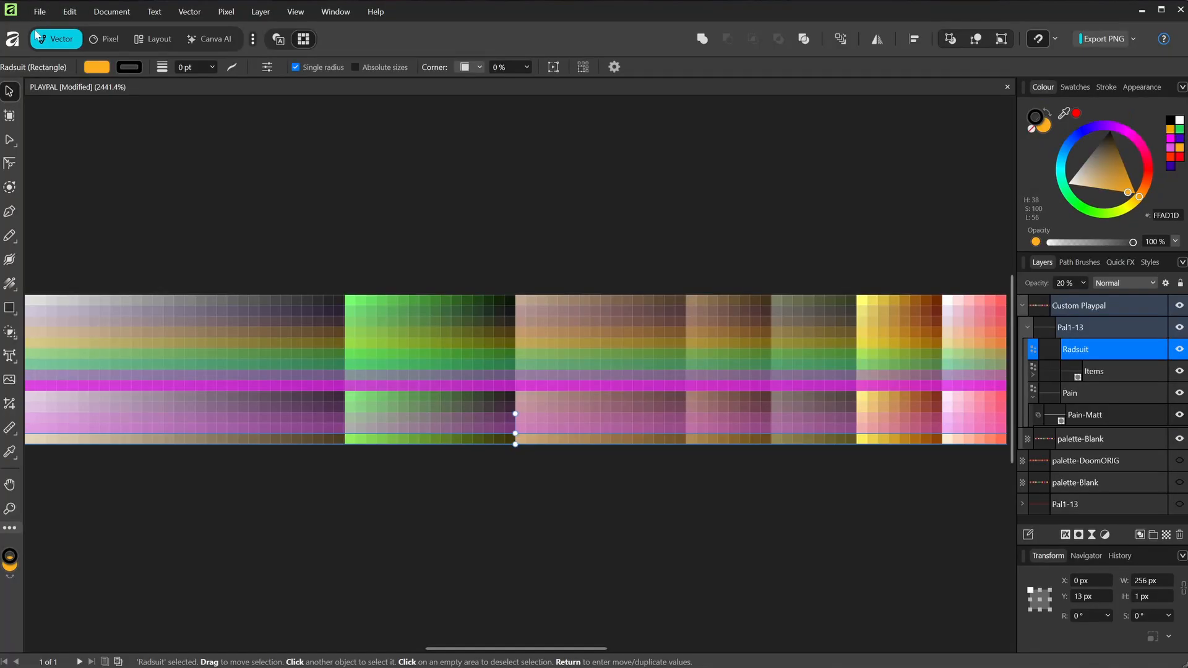
- Re-export the palette with the adjusted Radsuit tint as PNG, overwriting the existing file
{"action": "left_click", "coordinate": [39, 12]}
{"action": "mouse_move", "coordinate": [58, 367]}
{"action": "left_click", "coordinate": [284, 370]}
{"action": "left_click", "coordinate": [823, 519]}
{"action": "left_click", "coordinate": [971, 625]}
{"action": "left_click", "coordinate": [647, 375]}
- Rebuild and launch the game from the command prompt with dmake -- -nosound, and enter a power-up cheat to test the tint
{"action": "key", "text": "alt+Tab"}
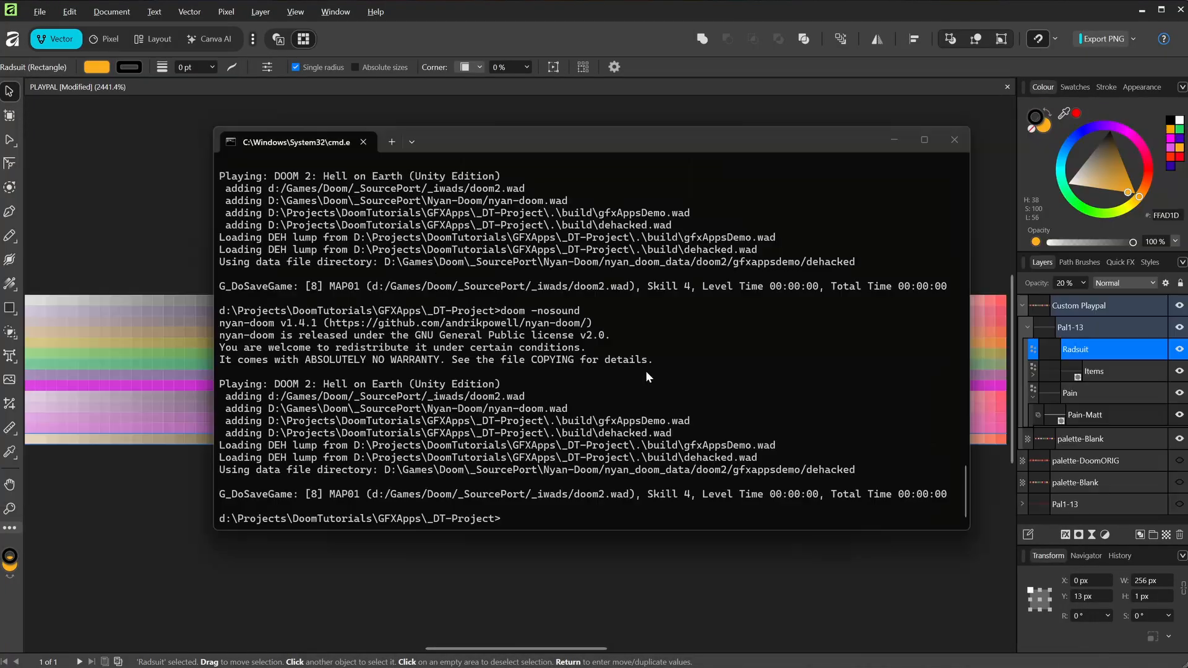
{"action": "key", "text": "Up"}
{"action": "key", "text": "Up"}
{"action": "key", "text": "Up"}
{"action": "key", "text": "Escape"}
{"action": "type", "text": "dmake -- -nosound"}
{"action": "key", "text": "Return"}
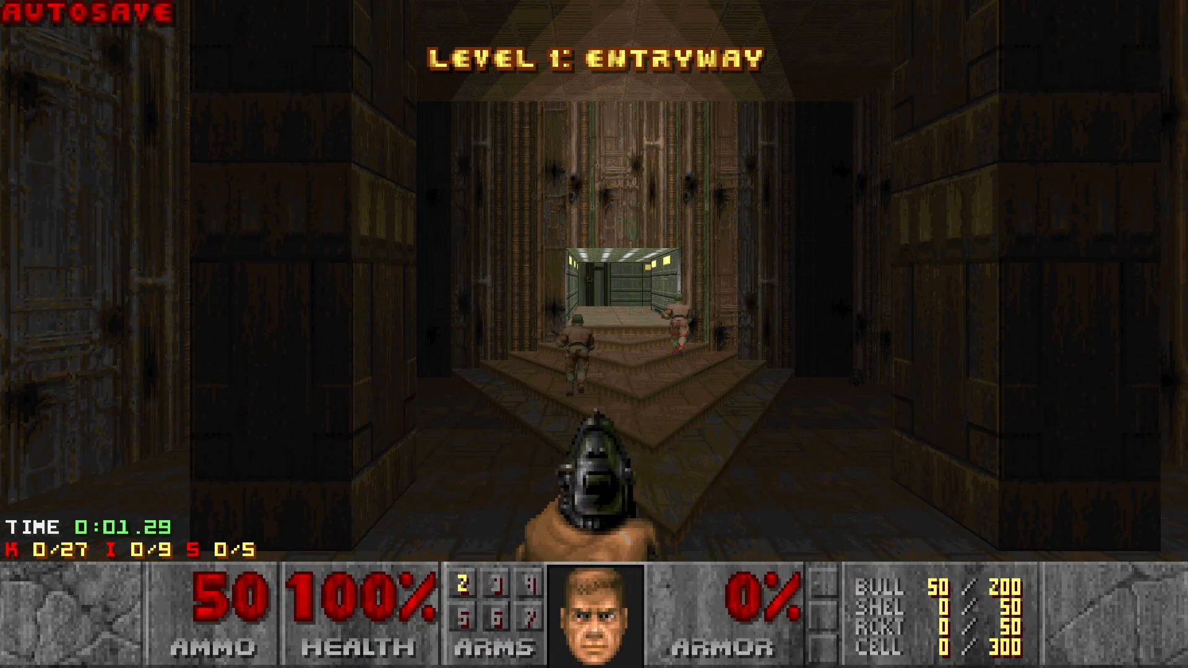
{"action": "type", "text": "idbeholdl"}
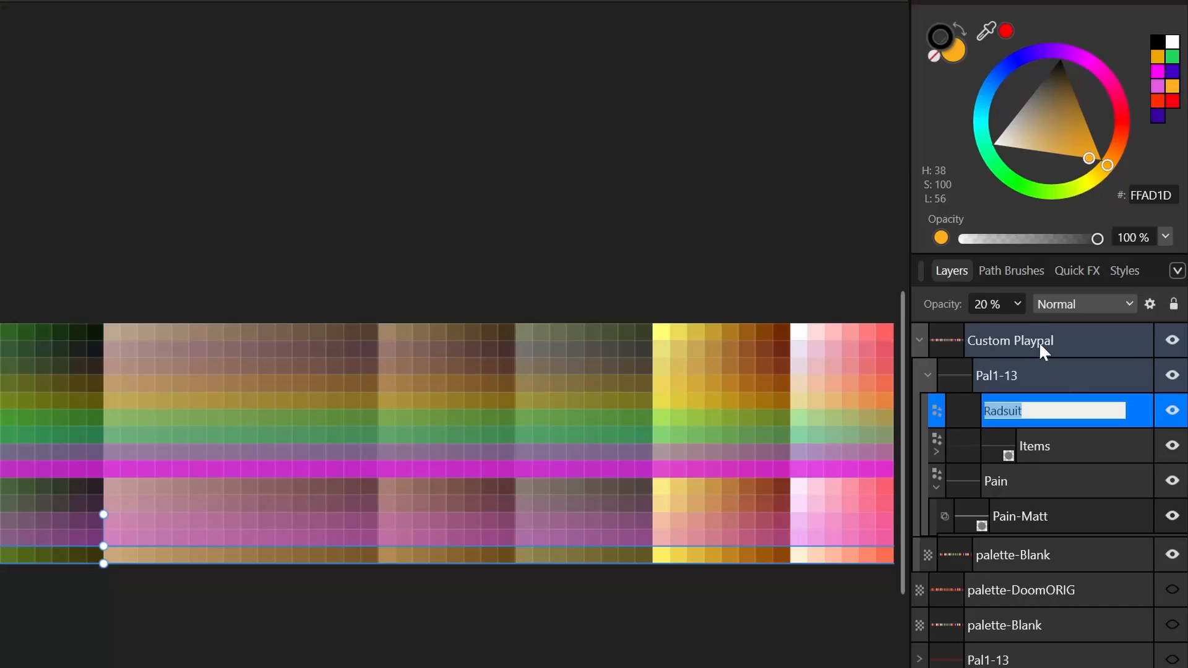
- In Affinity, raise the Radsuit layer's opacity to 100% and set its blend mode to Multiply
{"action": "left_click", "coordinate": [1016, 304]}
{"action": "left_click_drag", "start_coordinate": [1017, 304], "coordinate": [1139, 327]}
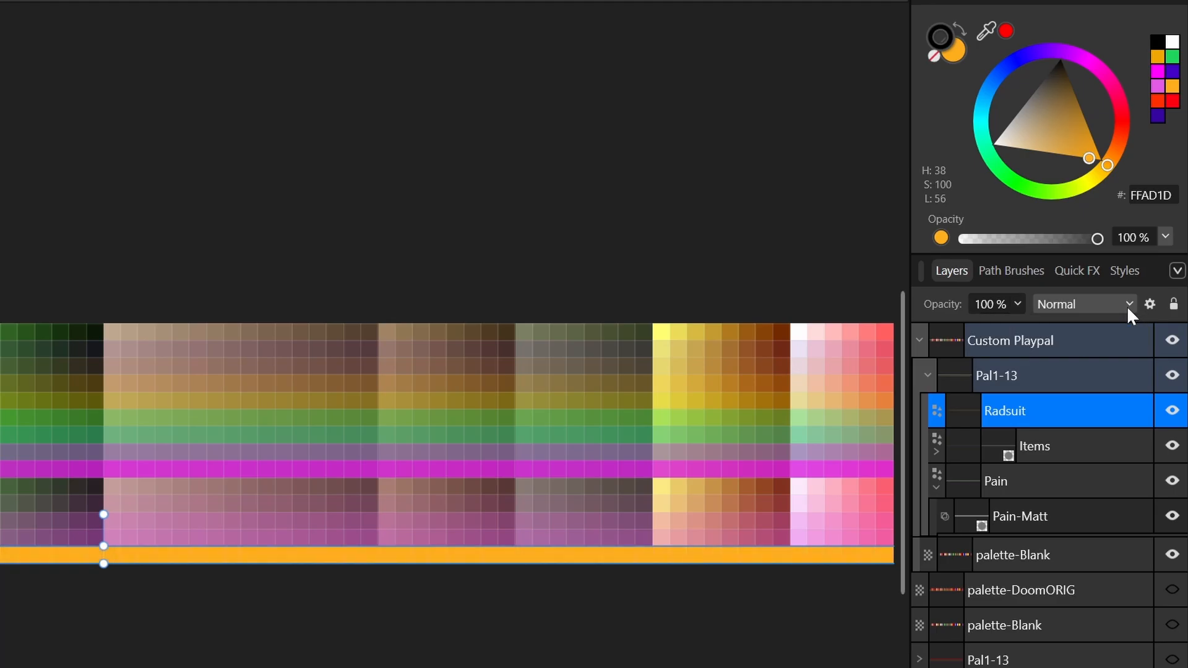
{"action": "left_click", "coordinate": [1119, 303]}
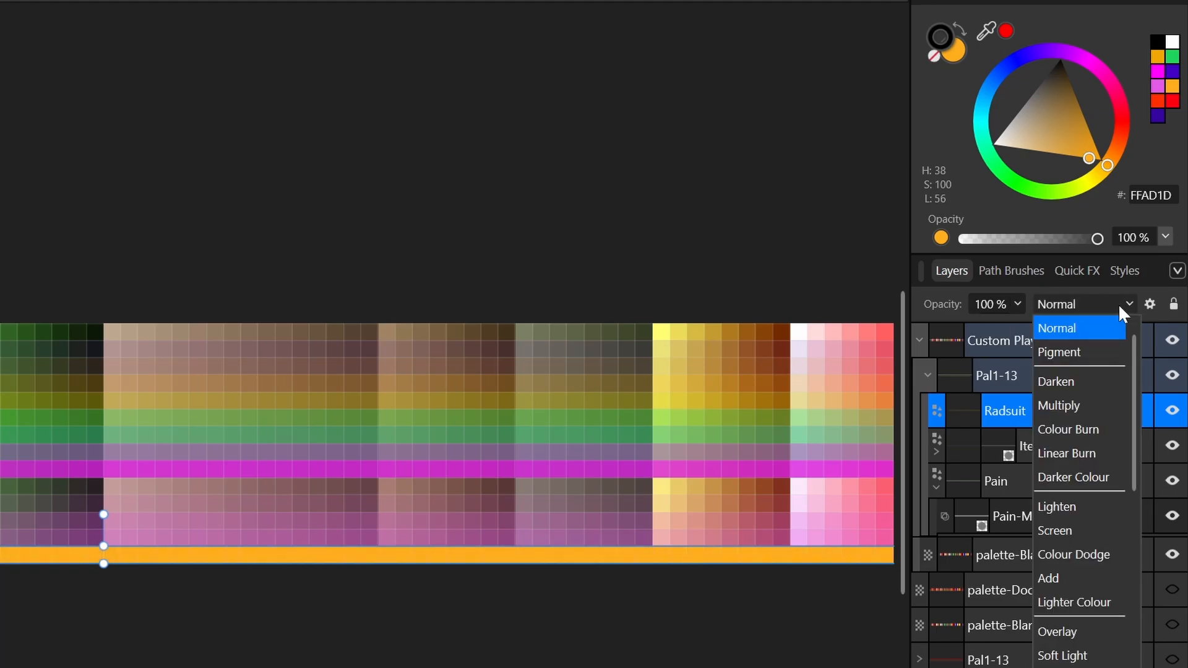
{"action": "left_click", "coordinate": [1090, 396]}
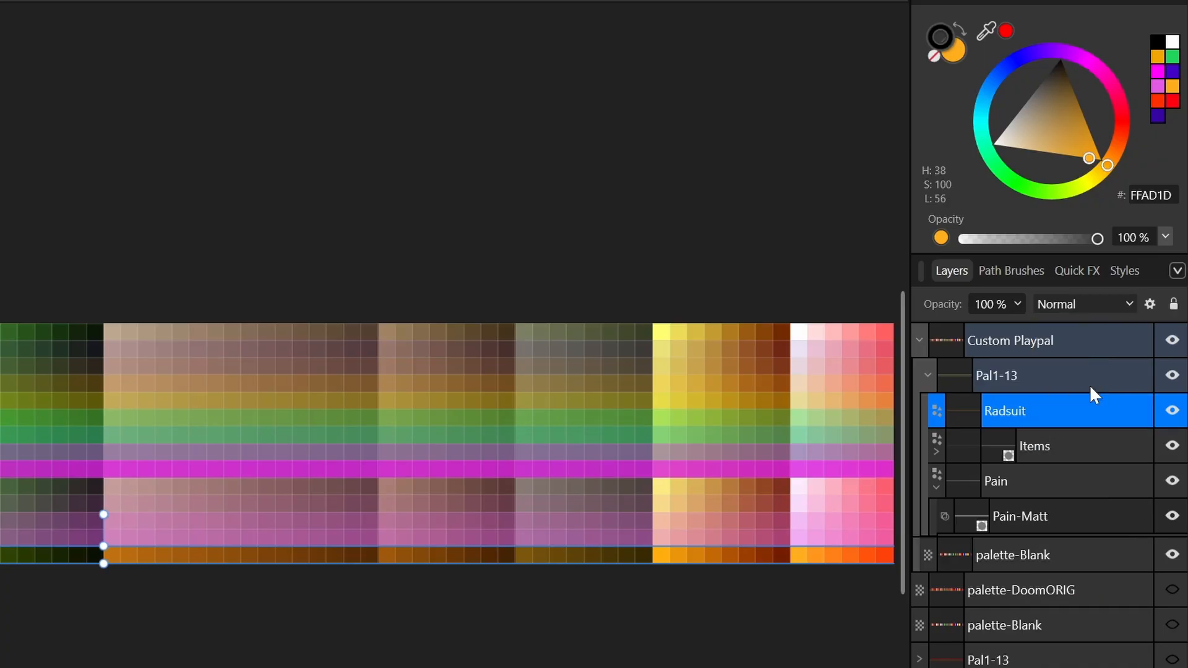
- Lower the Radsuit layer's opacity to 82% and deselect it
{"action": "left_click", "coordinate": [1018, 305]}
{"action": "left_click_drag", "start_coordinate": [1020, 313], "coordinate": [993, 332]}
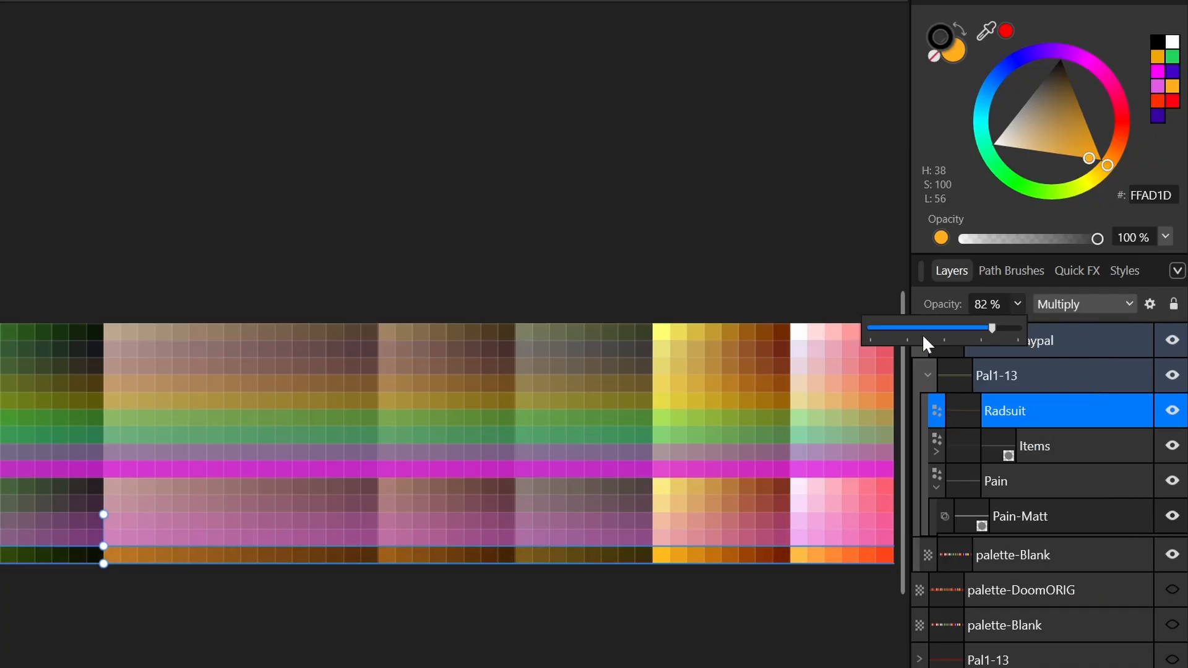
{"action": "left_click", "coordinate": [395, 251]}
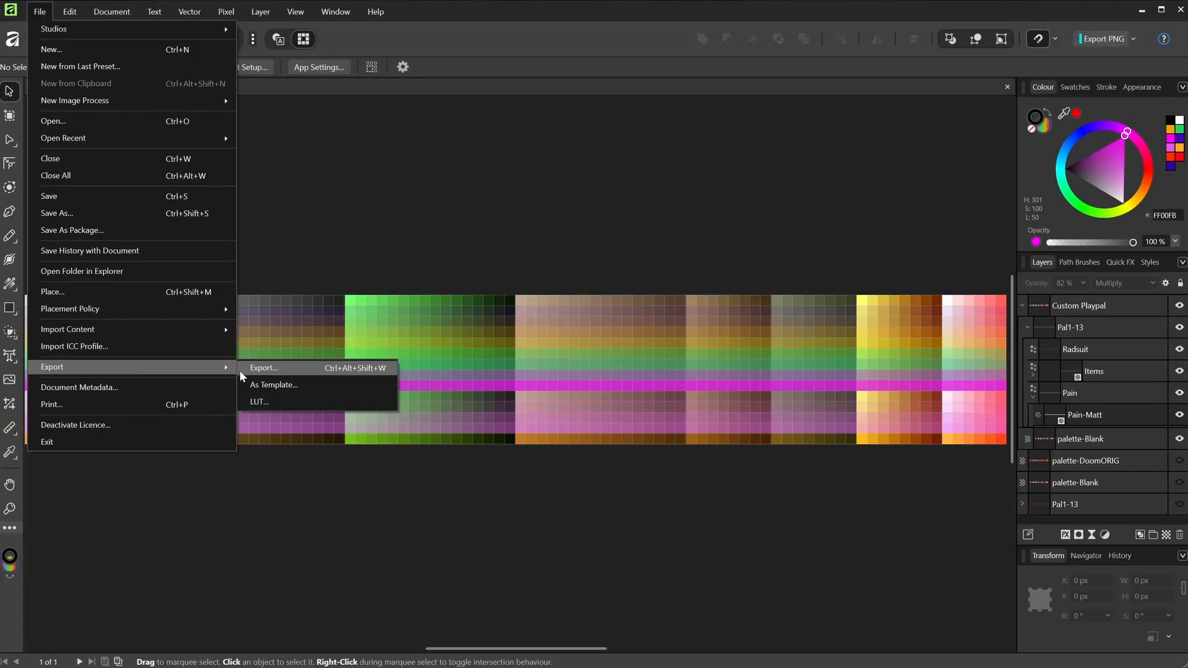
- Export the palette with the multiplied Radsuit tint as PNG, replacing the existing PLAYPAL.png in the palettes folder
{"action": "left_click", "coordinate": [251, 369]}
{"action": "left_click", "coordinate": [804, 511]}
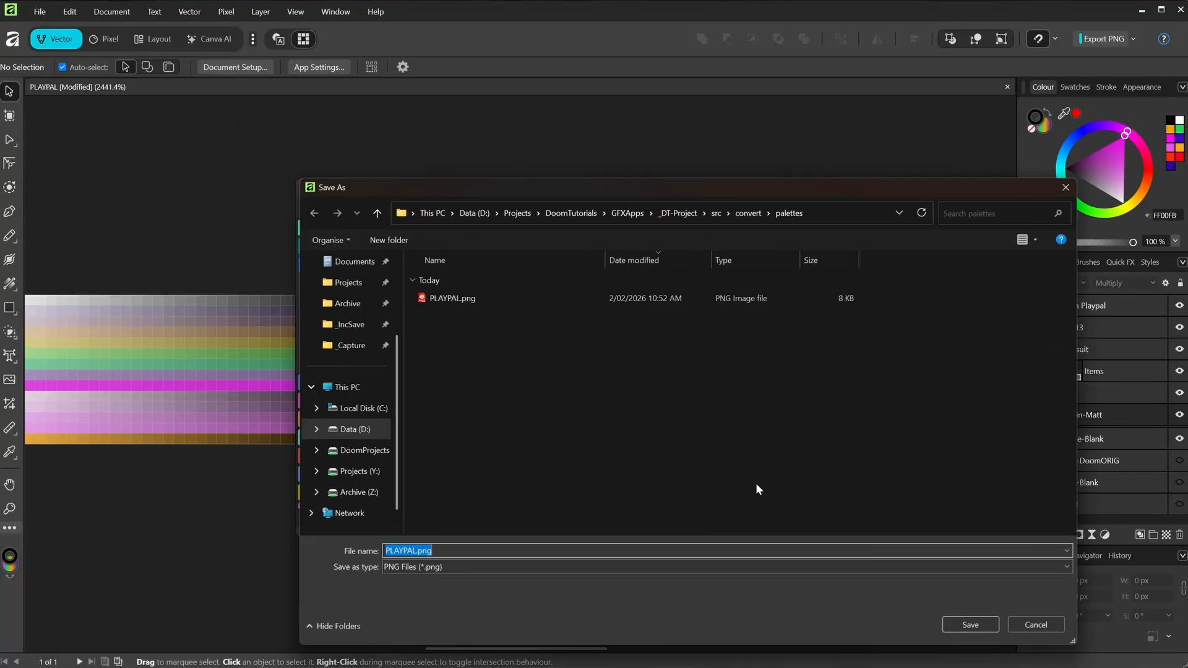
{"action": "left_click", "coordinate": [970, 625]}
{"action": "left_click", "coordinate": [643, 369]}
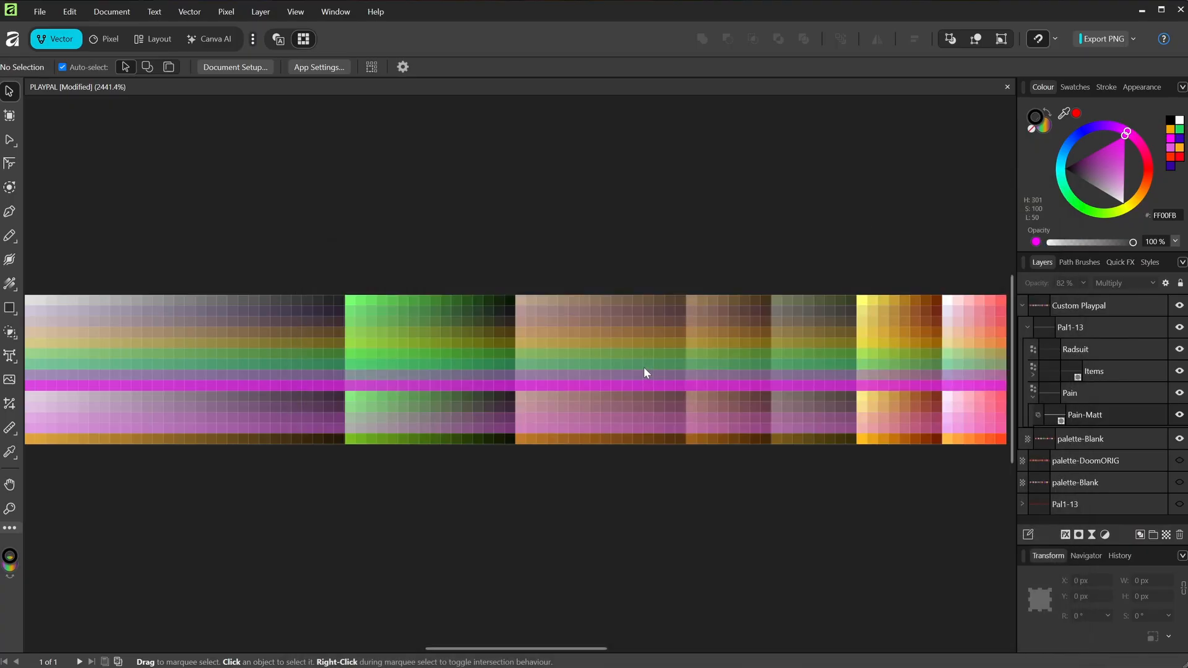
- Rebuild and launch the game from the command prompt with dmake fresh -- -nosound, and test the radsuit tint using the idbeholdr cheat
{"action": "key", "text": "alt+Tab"}
{"action": "key", "text": "Up"}
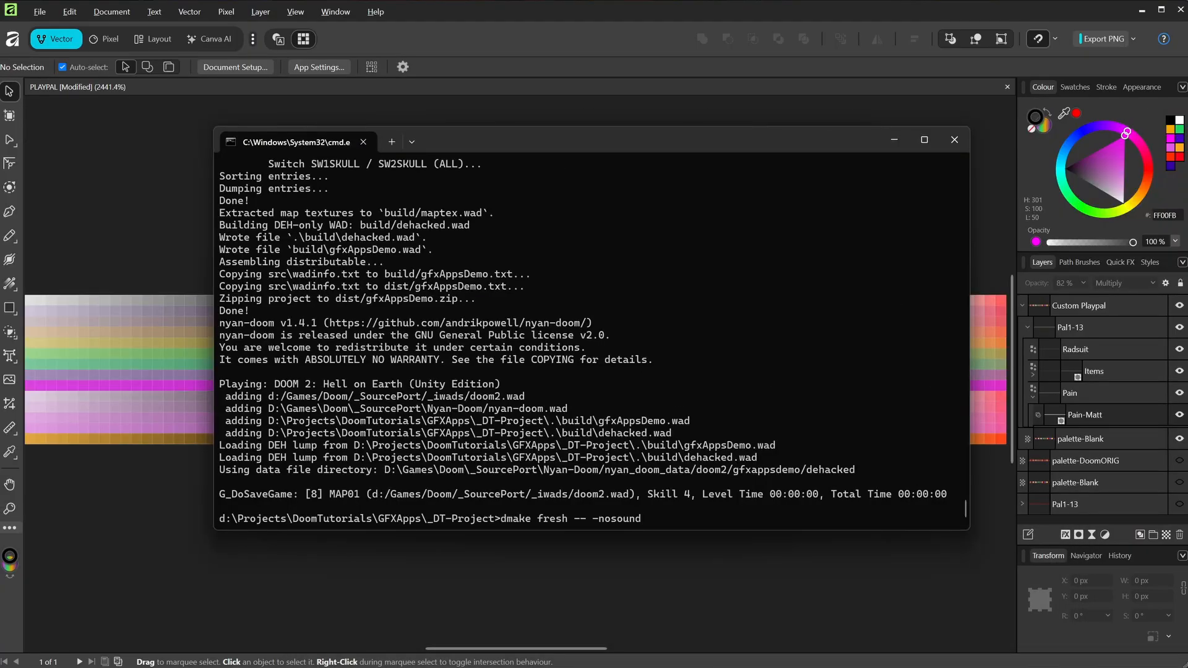
{"action": "key", "text": "Return"}
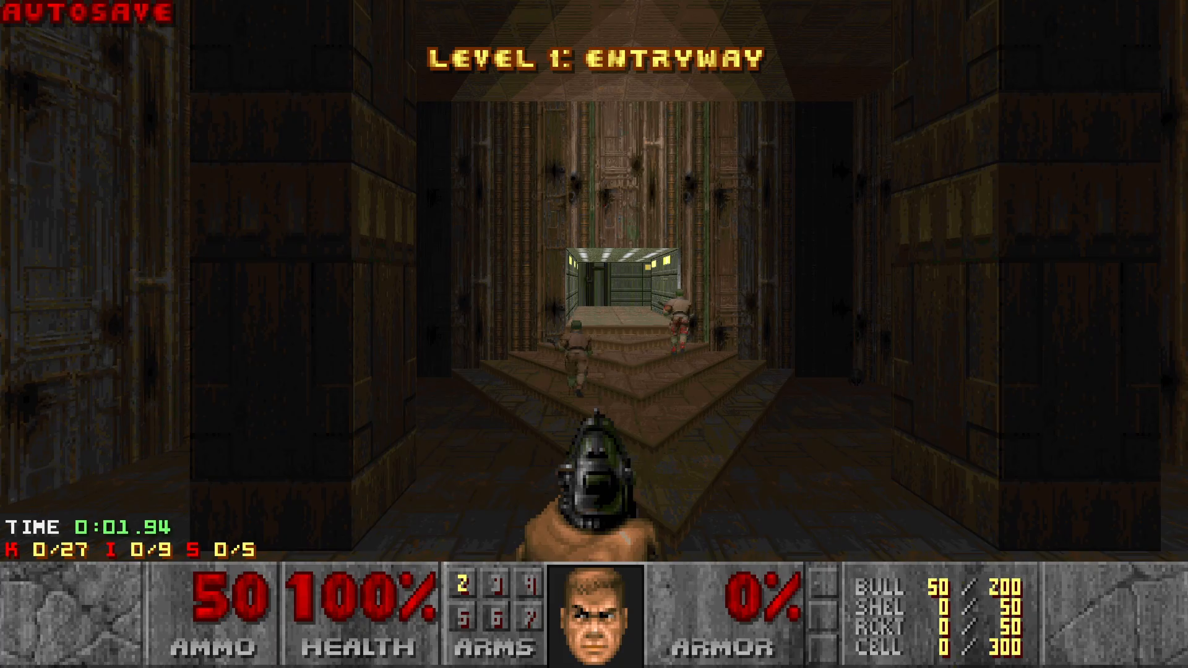
{"action": "type", "text": "idbeholdr"}
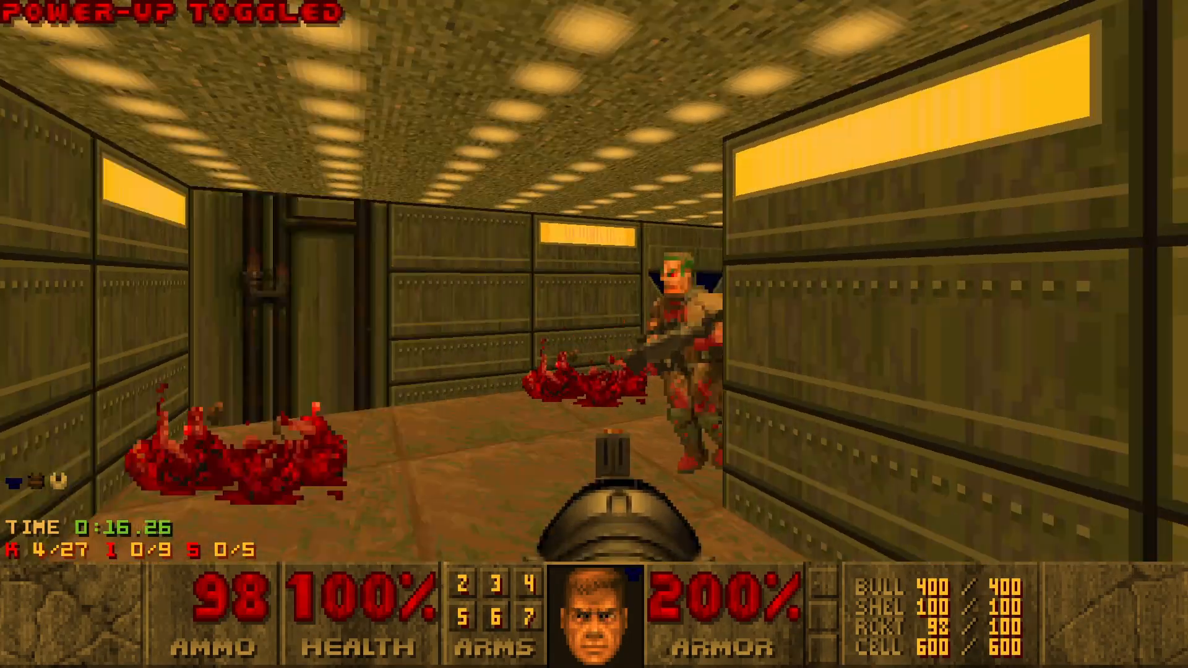
{"action": "left_click", "coordinate": [594, 334]}
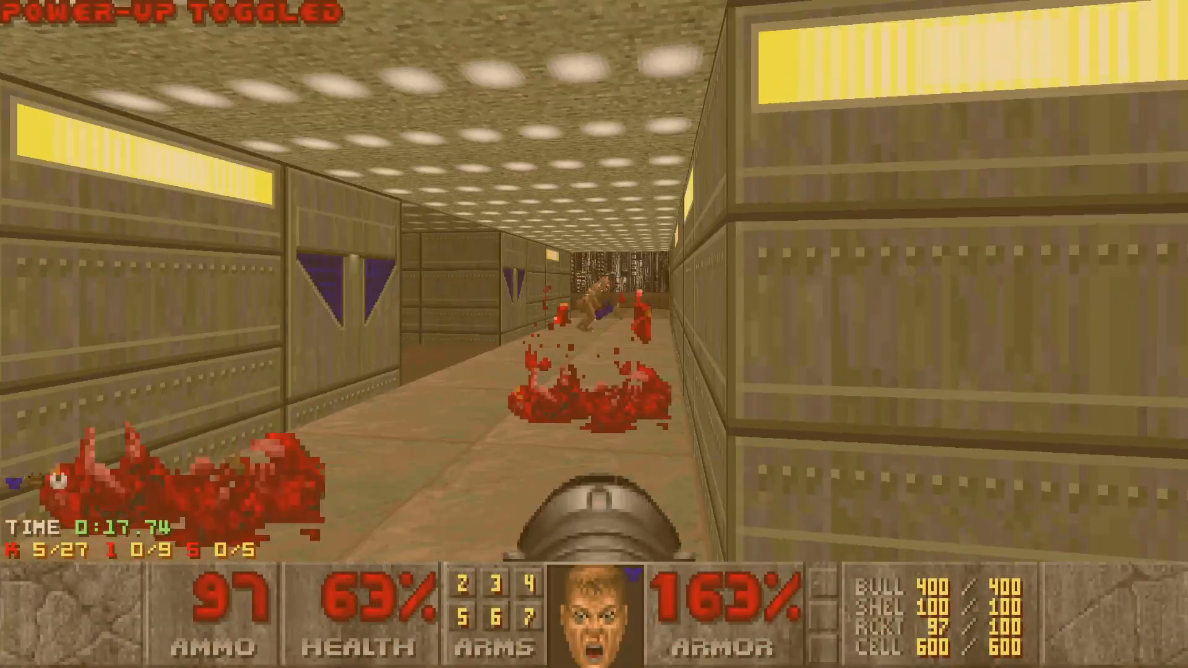
{"action": "left_click", "coordinate": [594, 334]}
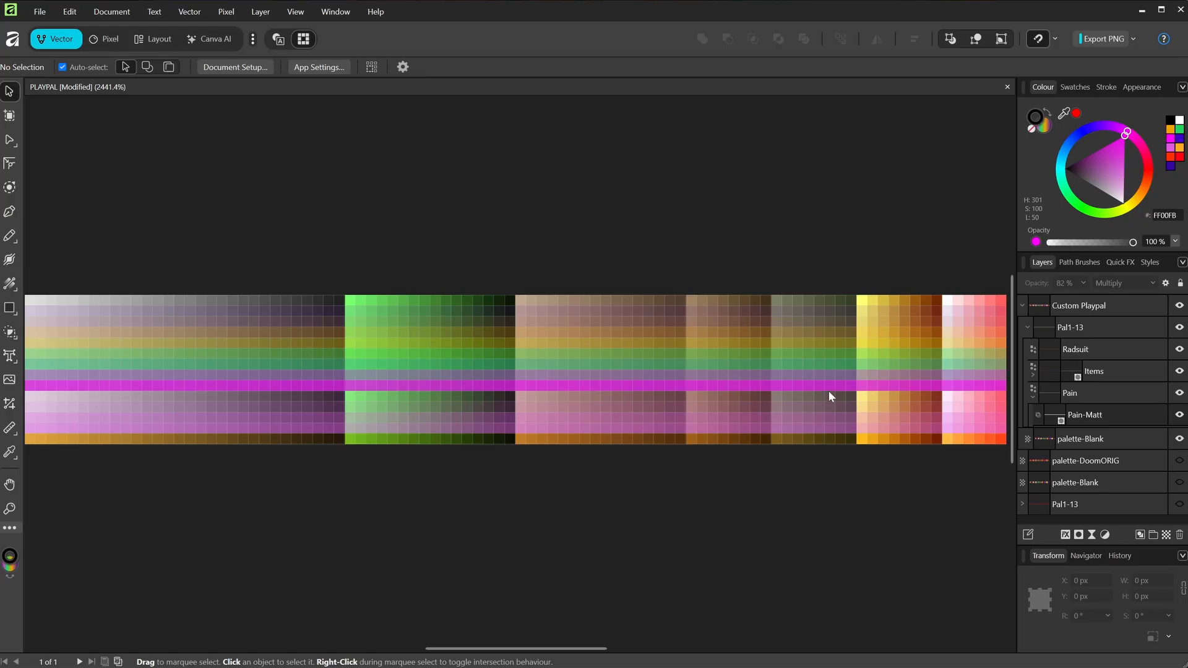
- In Affinity, hide the Pal1-13 group inside Custom Playpal so only the base palette colours show
{"action": "key", "text": "ctrl+minus"}
{"action": "key", "text": "ctrl+minus"}
{"action": "key", "text": "ctrl+minus"}
{"action": "key", "text": "ctrl+minus"}
{"action": "key", "text": "ctrl+minus"}
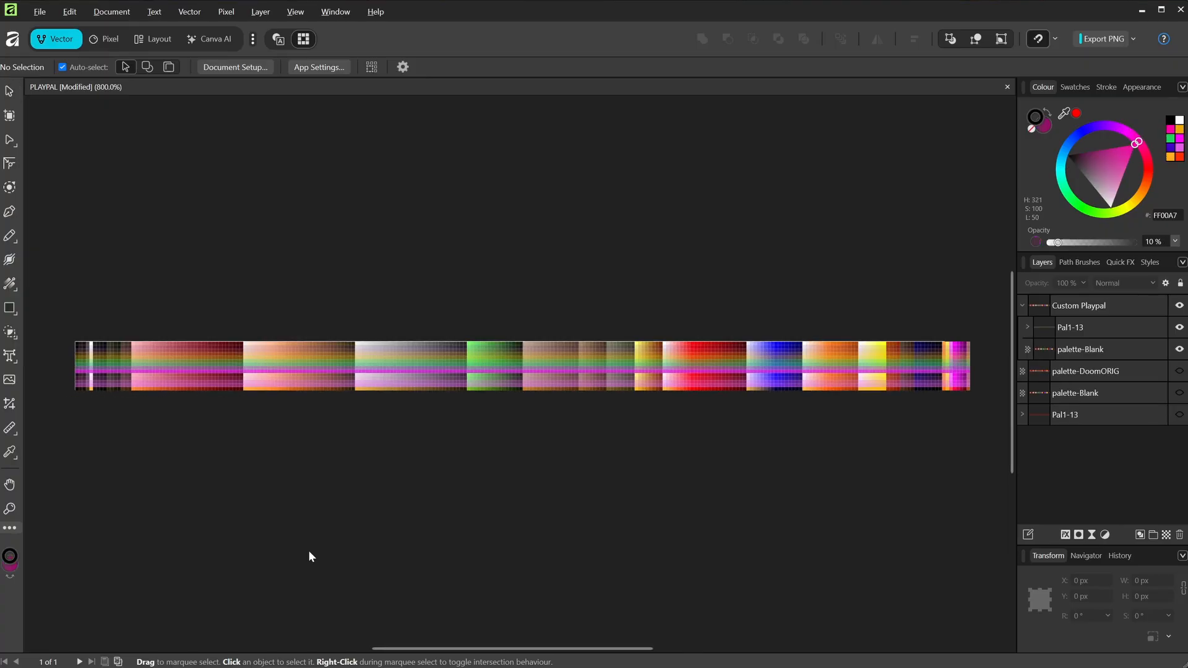
{"action": "key", "text": "ctrl+plus"}
{"action": "key", "text": "ctrl+plus"}
{"action": "key", "text": "ctrl+plus"}
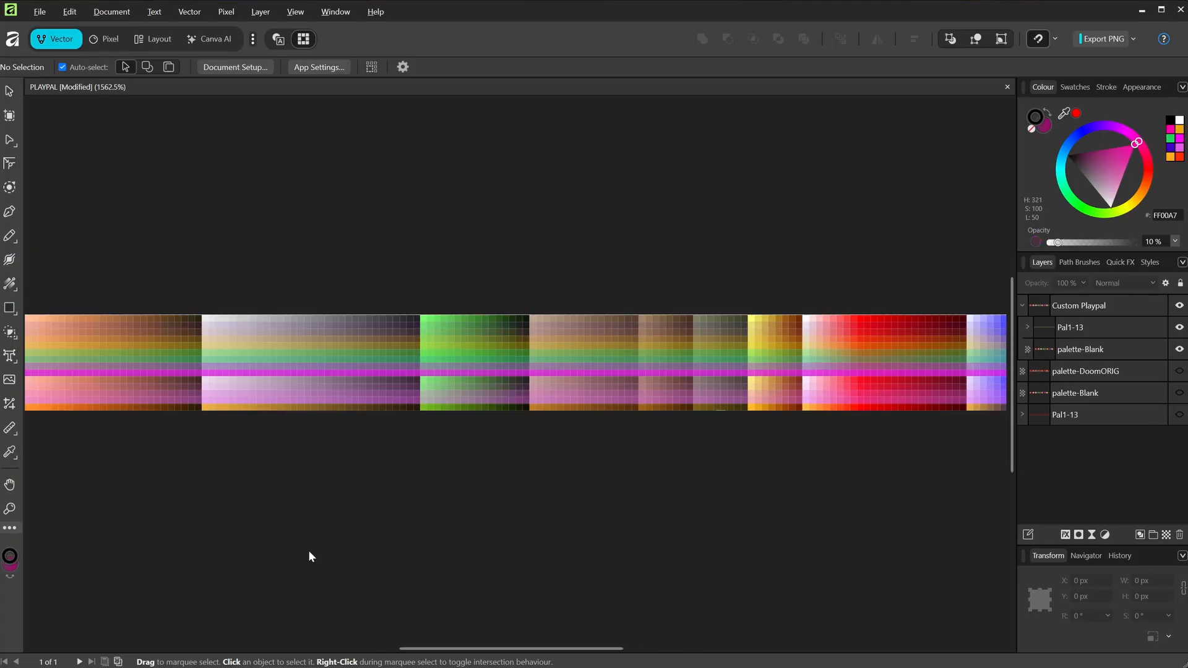
{"action": "key", "text": "ctrl+plus"}
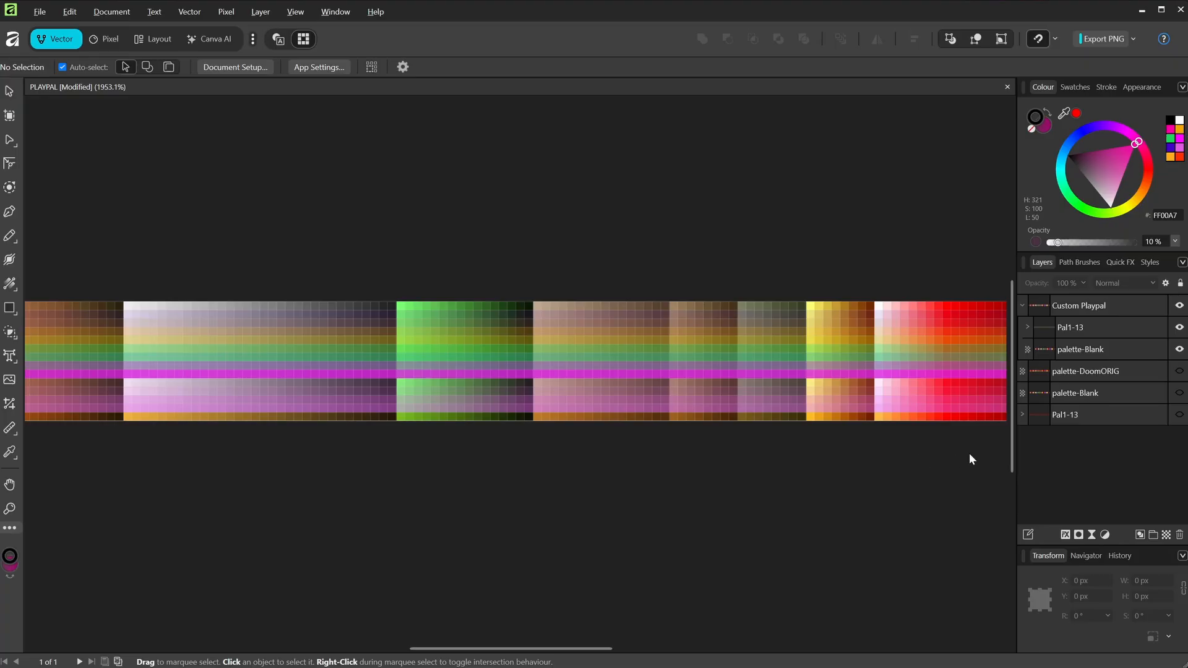
{"action": "left_click", "coordinate": [1179, 329]}
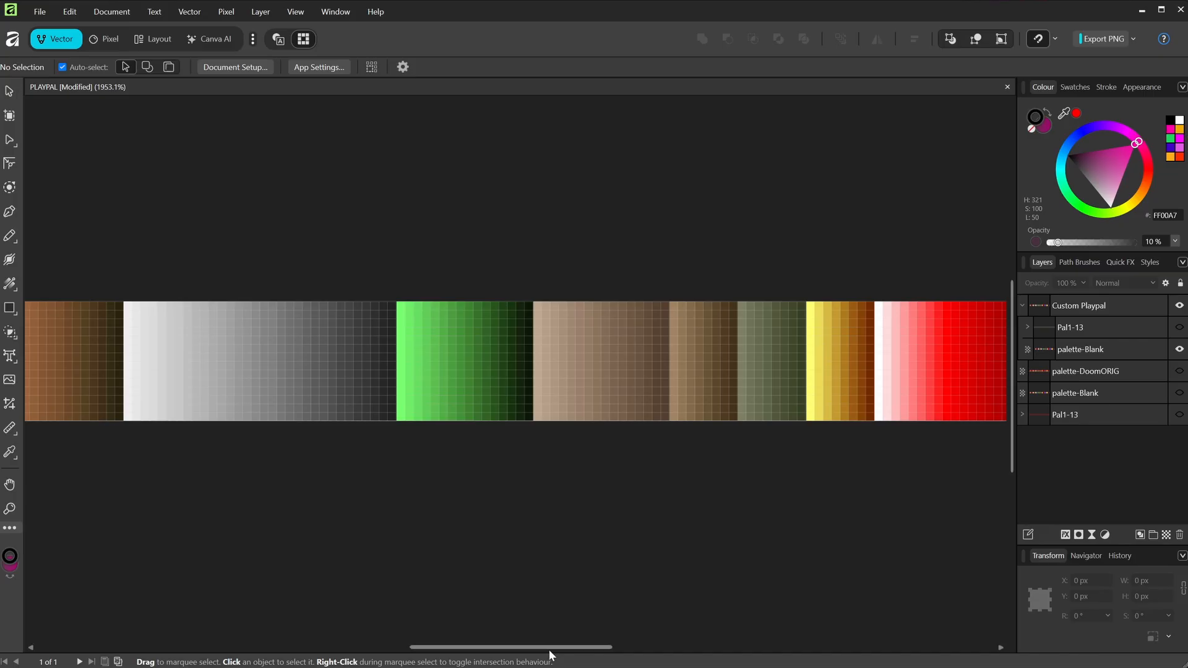
- Select the darker half of the tan-to-brown colour range on Custom Playpal's palette-Blank layer with a rectangular marquee across all rows
{"action": "left_click_drag", "start_coordinate": [478, 648], "coordinate": [327, 642]}
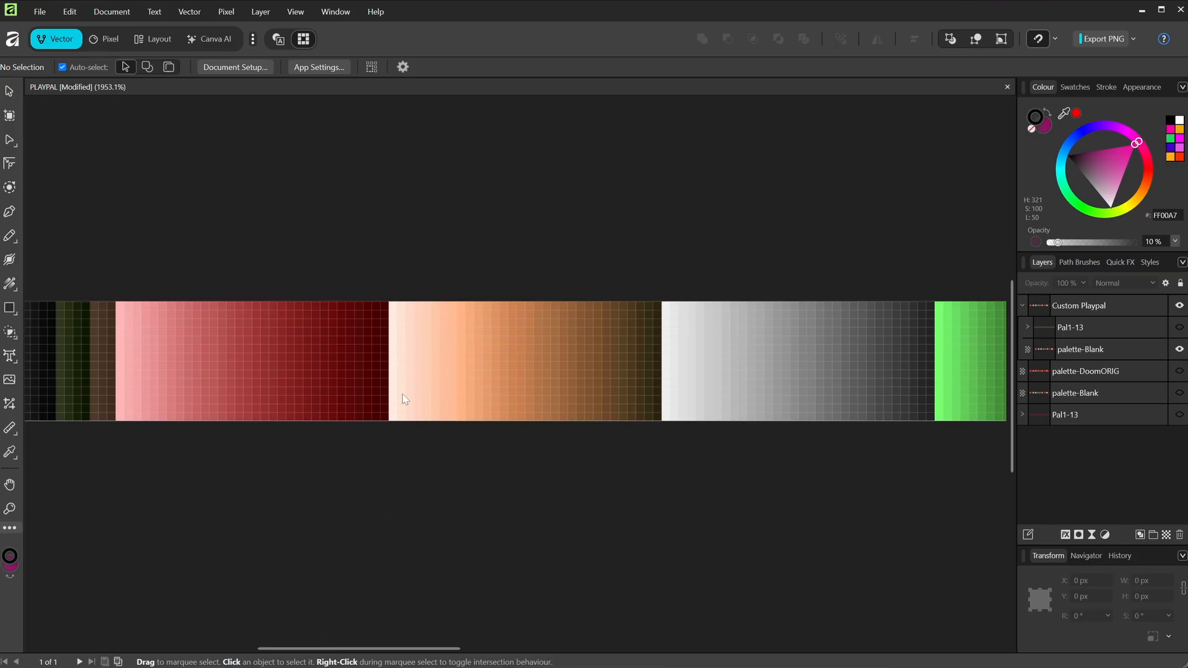
{"action": "scroll", "coordinate": [495, 346], "scroll_direction": "up", "scroll_amount": 2, "text": "ctrl"}
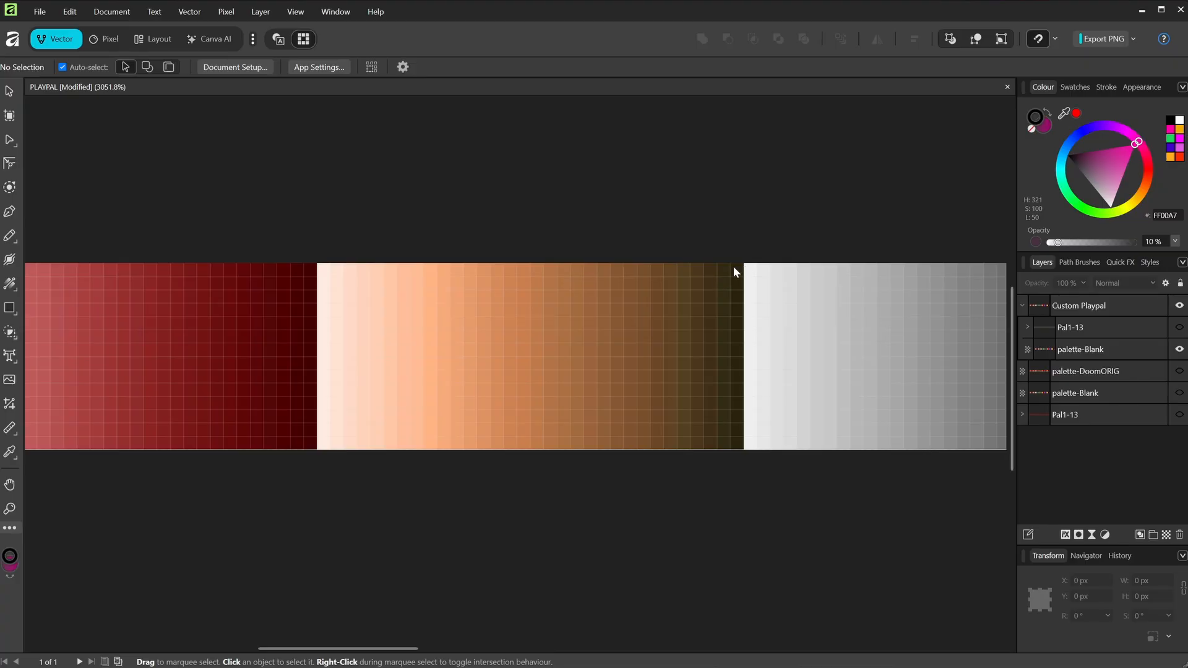
{"action": "left_click_drag", "start_coordinate": [749, 258], "coordinate": [482, 465]}
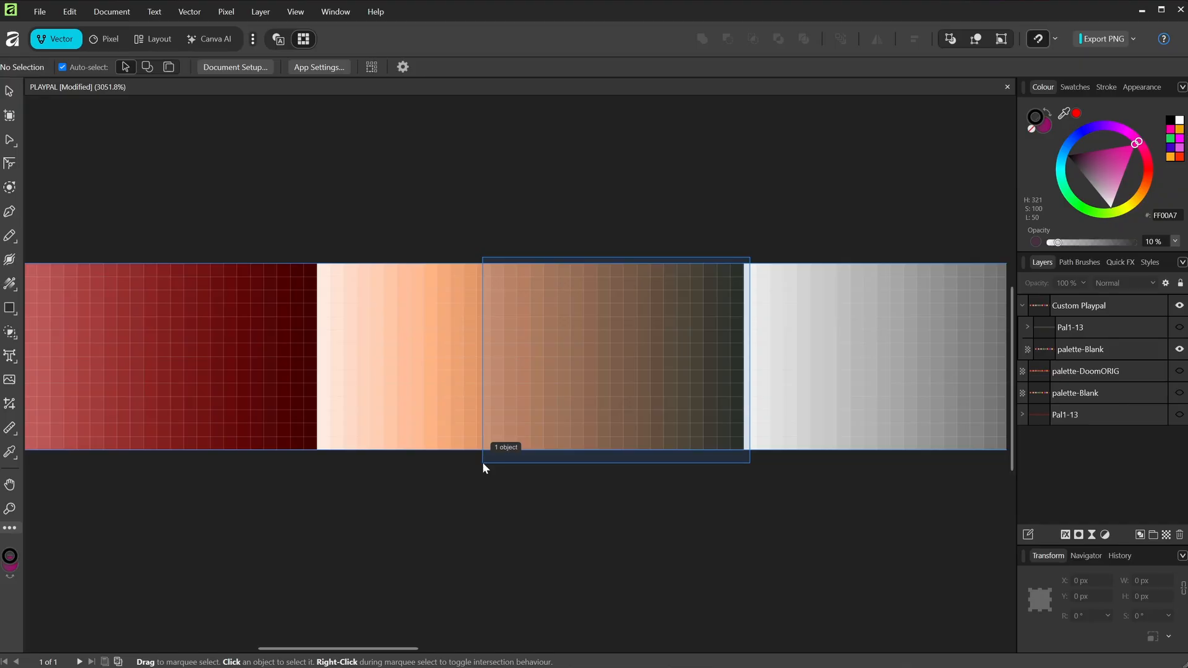
{"action": "left_click_drag", "start_coordinate": [484, 463], "coordinate": [484, 464]}
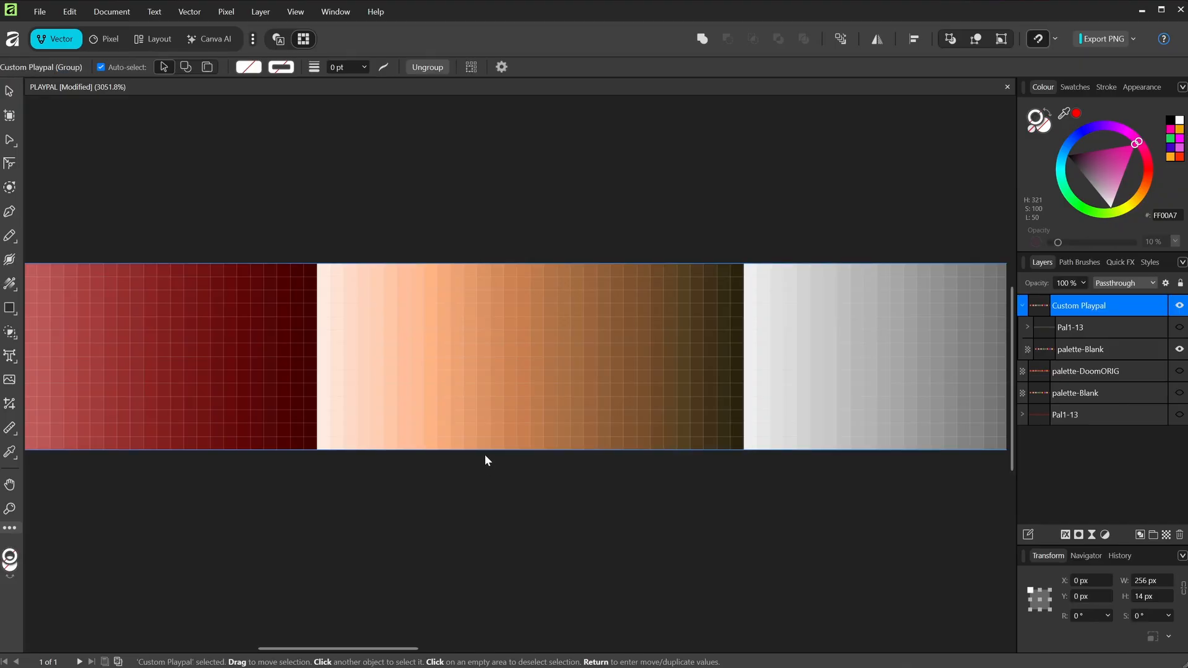
{"action": "left_click", "coordinate": [1087, 350]}
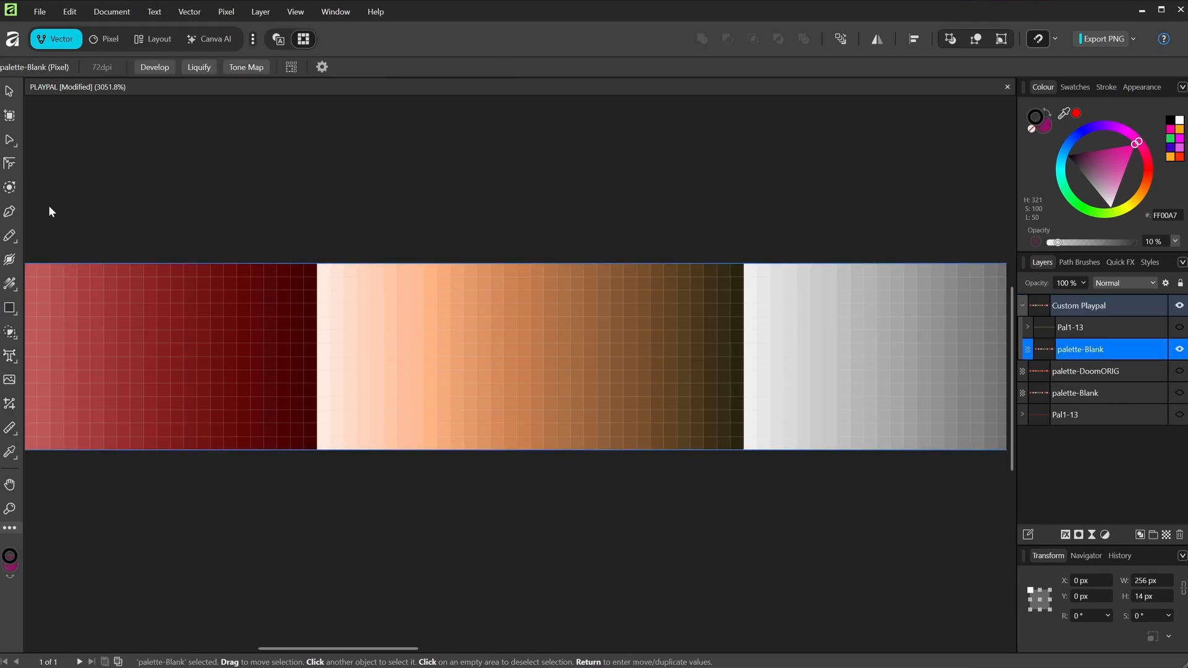
{"action": "left_click", "coordinate": [108, 40]}
{"action": "left_click", "coordinate": [13, 167]}
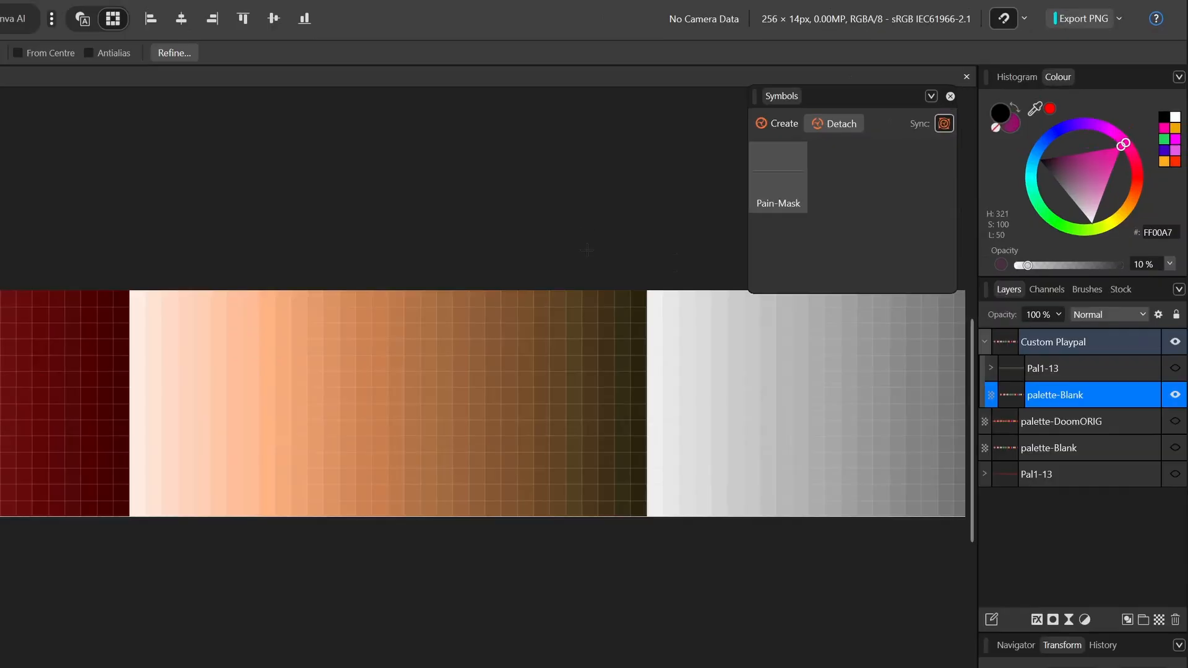
{"action": "left_click_drag", "start_coordinate": [648, 291], "coordinate": [388, 518]}
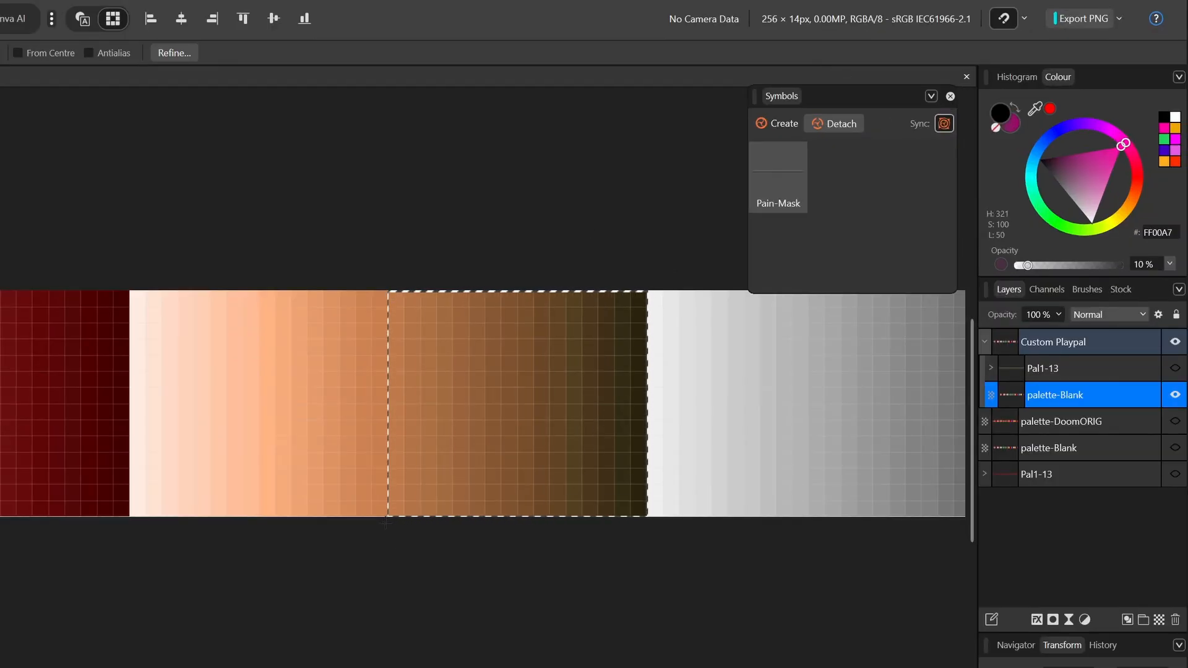
- Duplicate the selected brown colours to a new layer, name it "Imp test", and clear the marquee selection
{"action": "key", "text": "ctrl+j"}
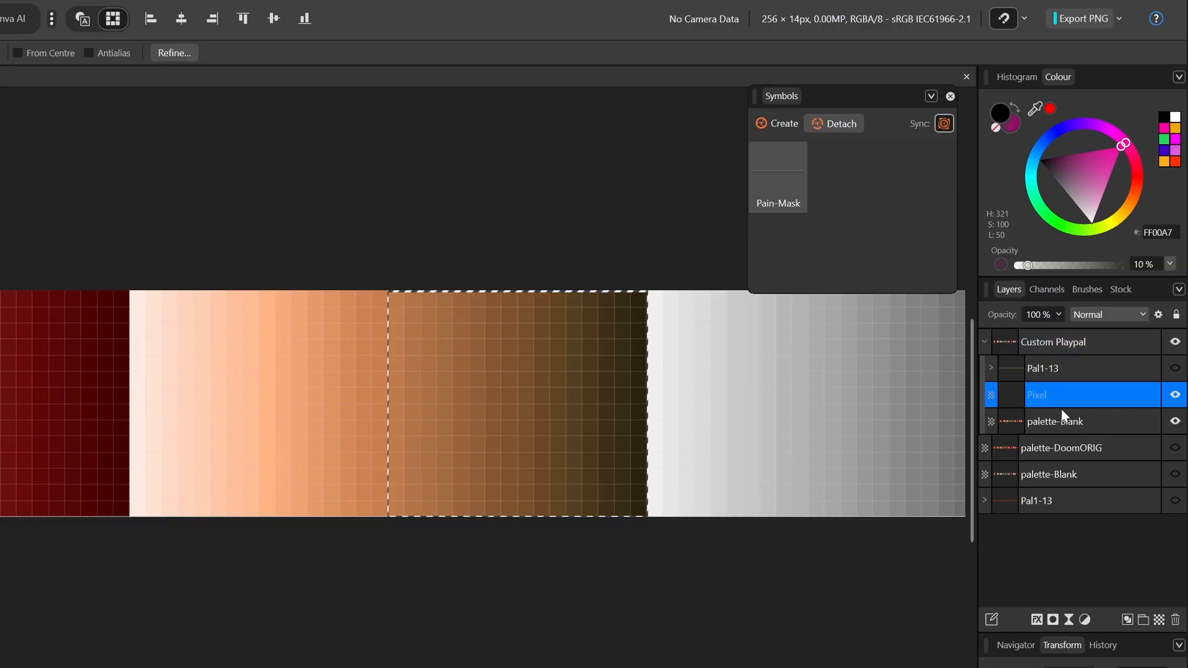
{"action": "double_click", "coordinate": [1045, 394]}
{"action": "type", "text": "Imp test"}
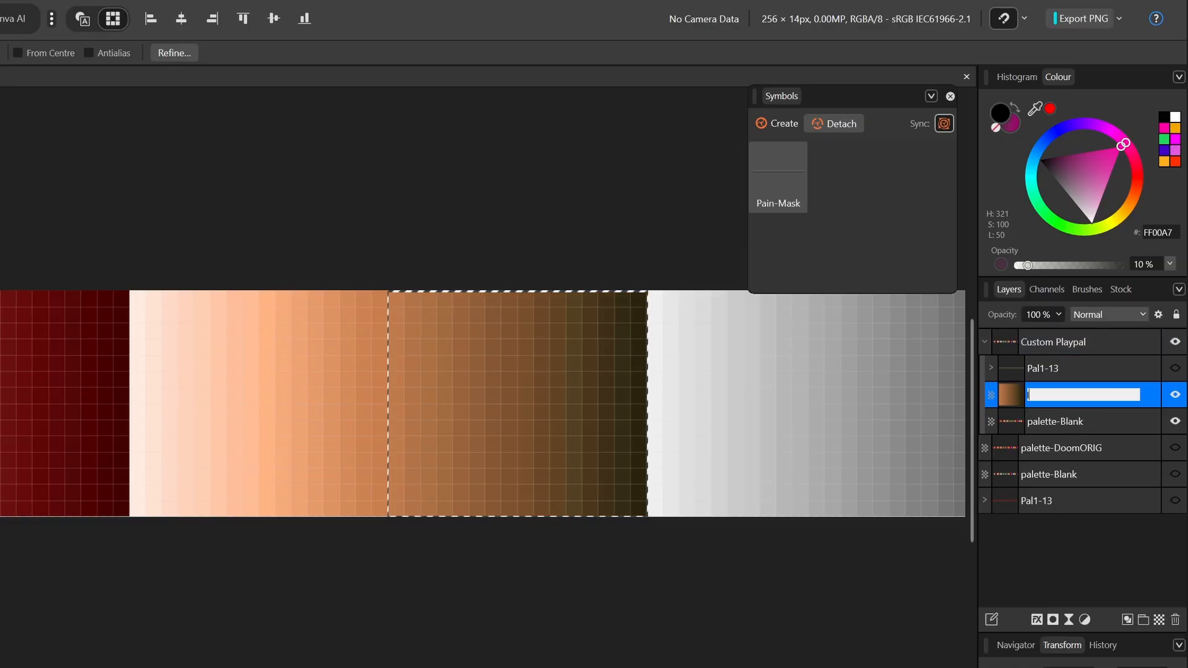
{"action": "key", "text": "Return"}
{"action": "key", "text": "ctrl+d"}
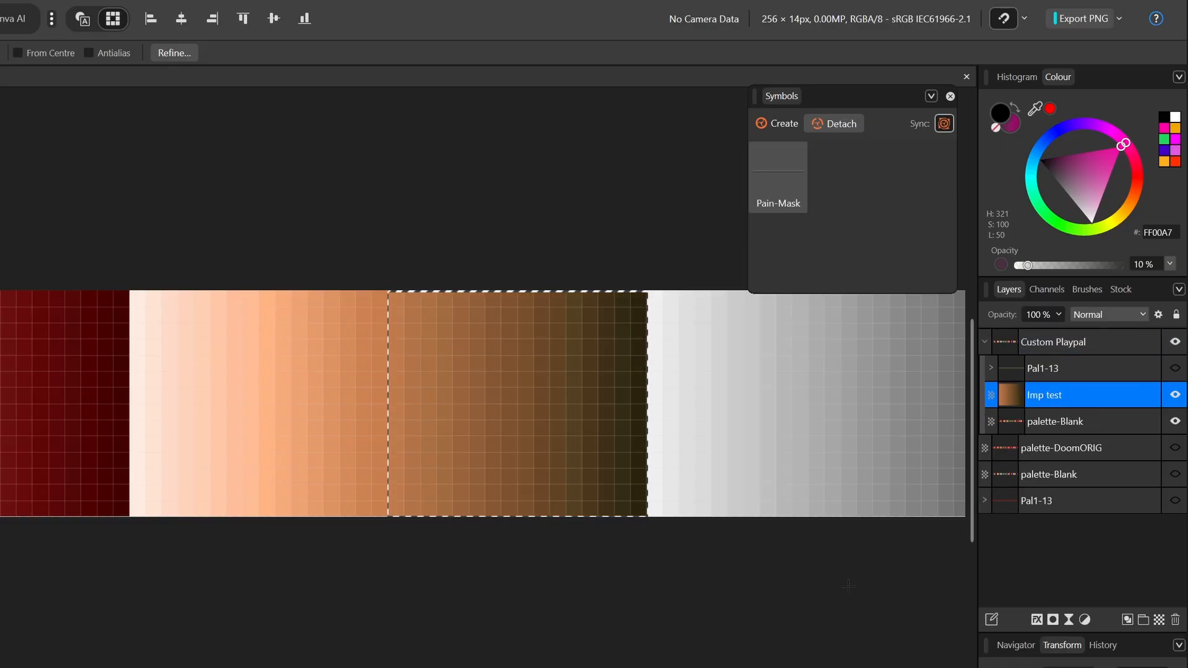
- Add an HSL adjustment with a 63.5° hue shift and nest it inside the Imp test layer
{"action": "left_click", "coordinate": [1085, 619]}
{"action": "left_click", "coordinate": [1121, 196]}
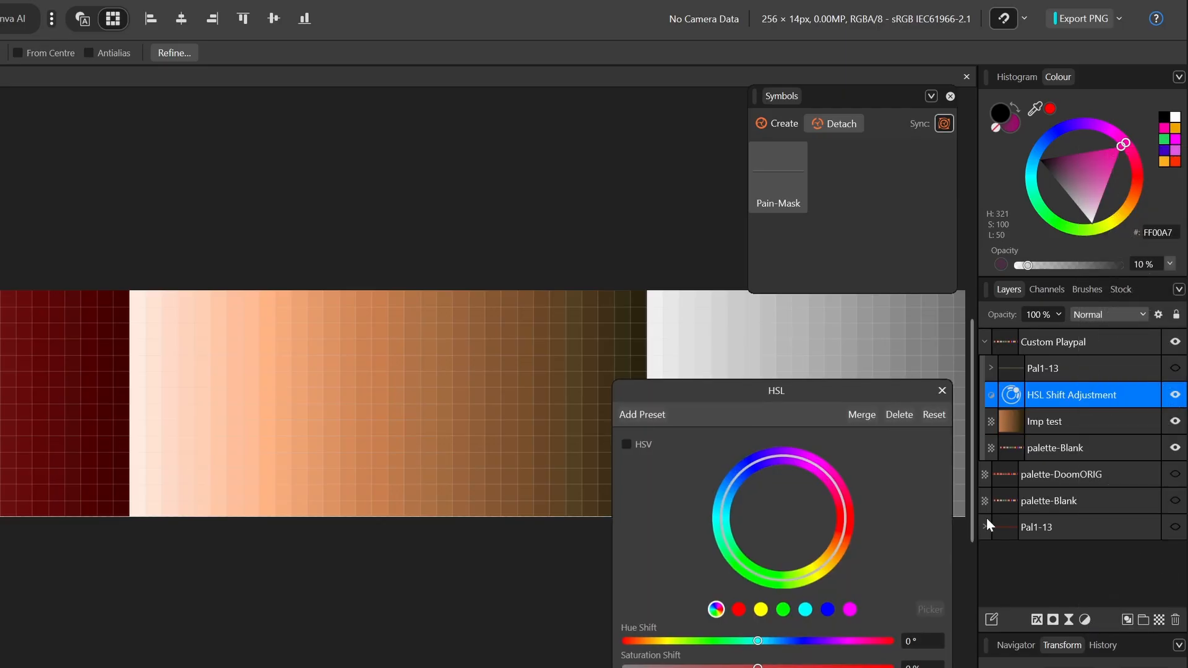
{"action": "left_click_drag", "start_coordinate": [830, 392], "coordinate": [215, 275]}
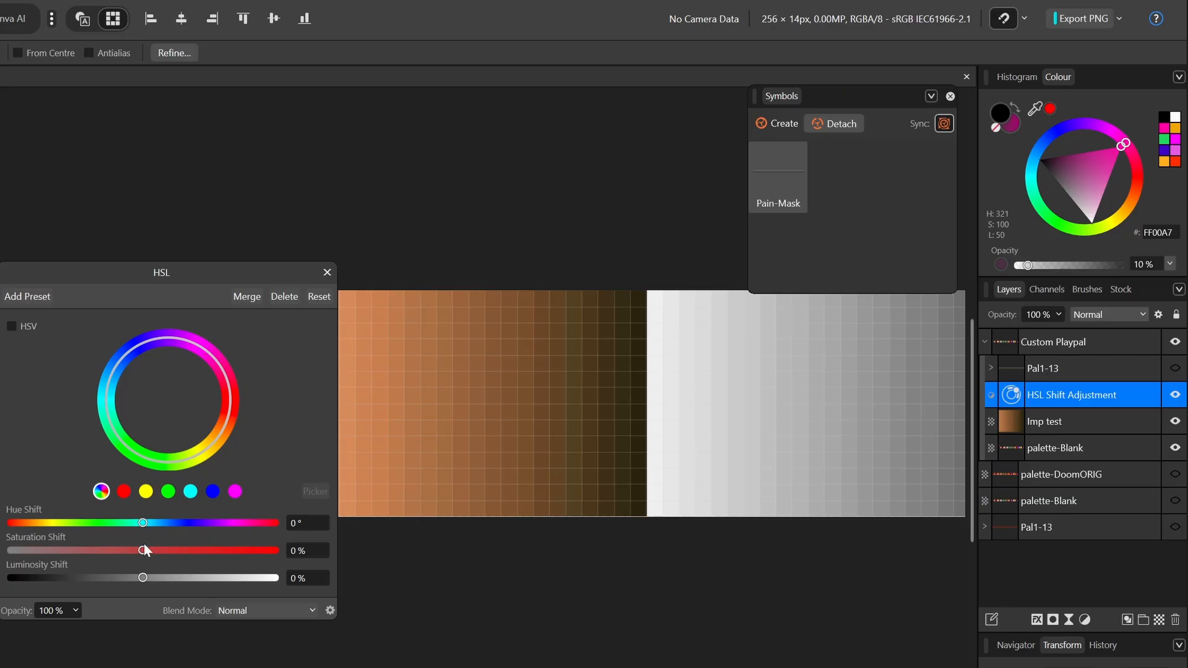
{"action": "mouse_move", "coordinate": [143, 523]}
{"action": "left_mouse_down"}
{"action": "mouse_move", "coordinate": [188, 526]}
{"action": "mouse_move", "coordinate": [125, 523]}
{"action": "left_mouse_up"}
{"action": "left_click_drag", "start_coordinate": [337, 458], "coordinate": [383, 474]}
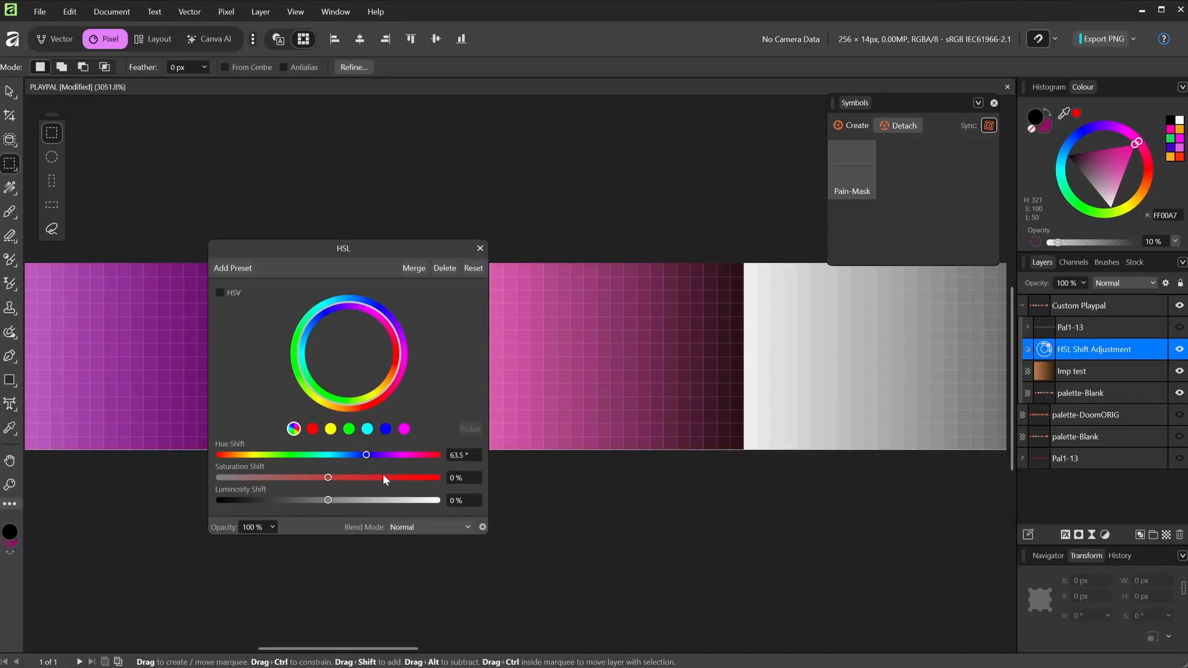
{"action": "left_click_drag", "start_coordinate": [1117, 352], "coordinate": [1099, 358]}
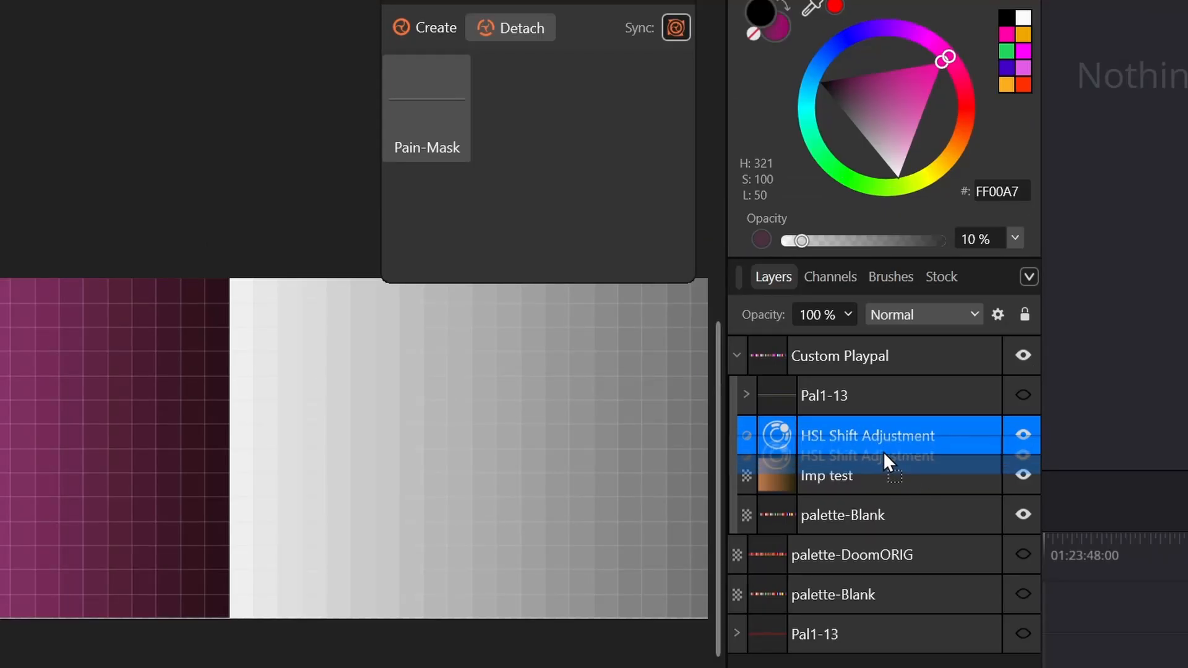
{"action": "left_click_drag", "start_coordinate": [883, 451], "coordinate": [899, 473]}
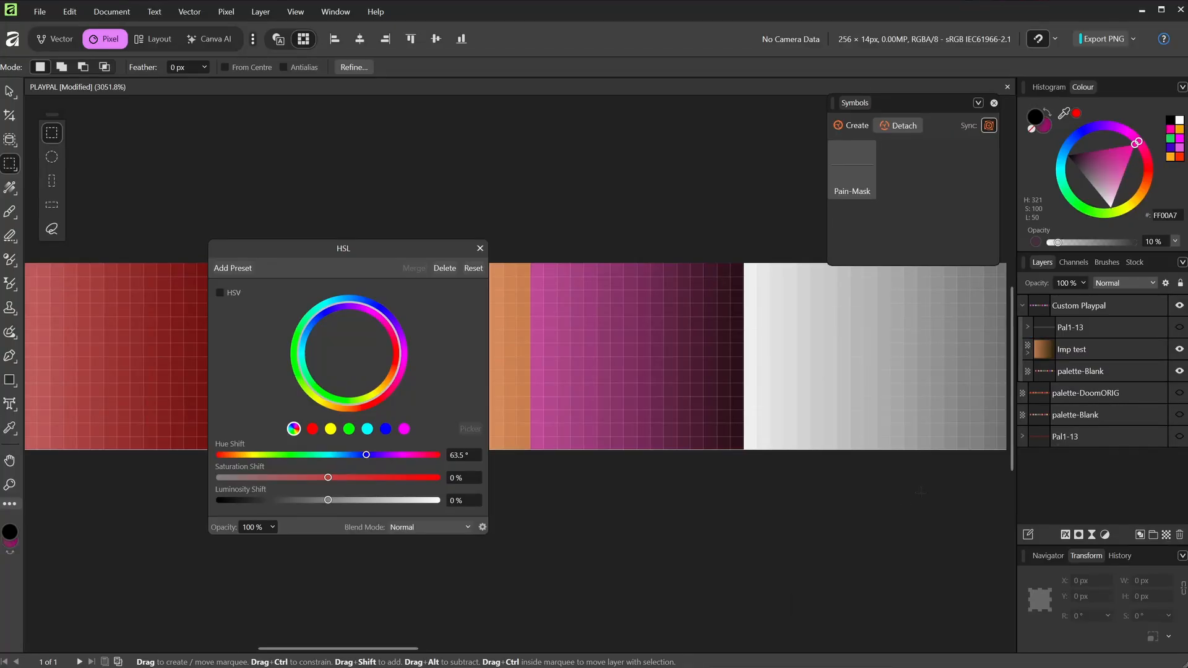
- Set the Imp test HSL adjustment to hue 130°, saturation 5% and luminosity -9%, and show the Pal1-13 group again
{"action": "left_click_drag", "start_coordinate": [366, 458], "coordinate": [406, 459]}
{"action": "mouse_move", "coordinate": [328, 500]}
{"action": "left_mouse_down"}
{"action": "mouse_move", "coordinate": [307, 499]}
{"action": "mouse_move", "coordinate": [319, 500]}
{"action": "mouse_move", "coordinate": [311, 478]}
{"action": "mouse_move", "coordinate": [336, 478]}
{"action": "left_mouse_up"}
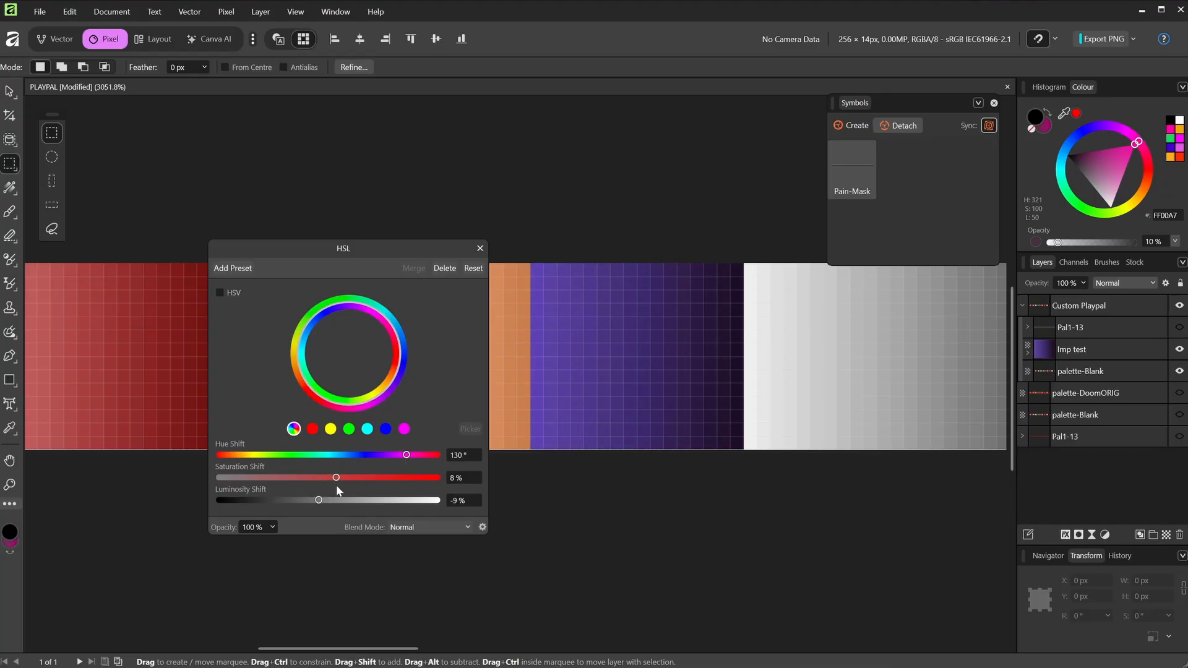
{"action": "left_click", "coordinate": [1179, 327]}
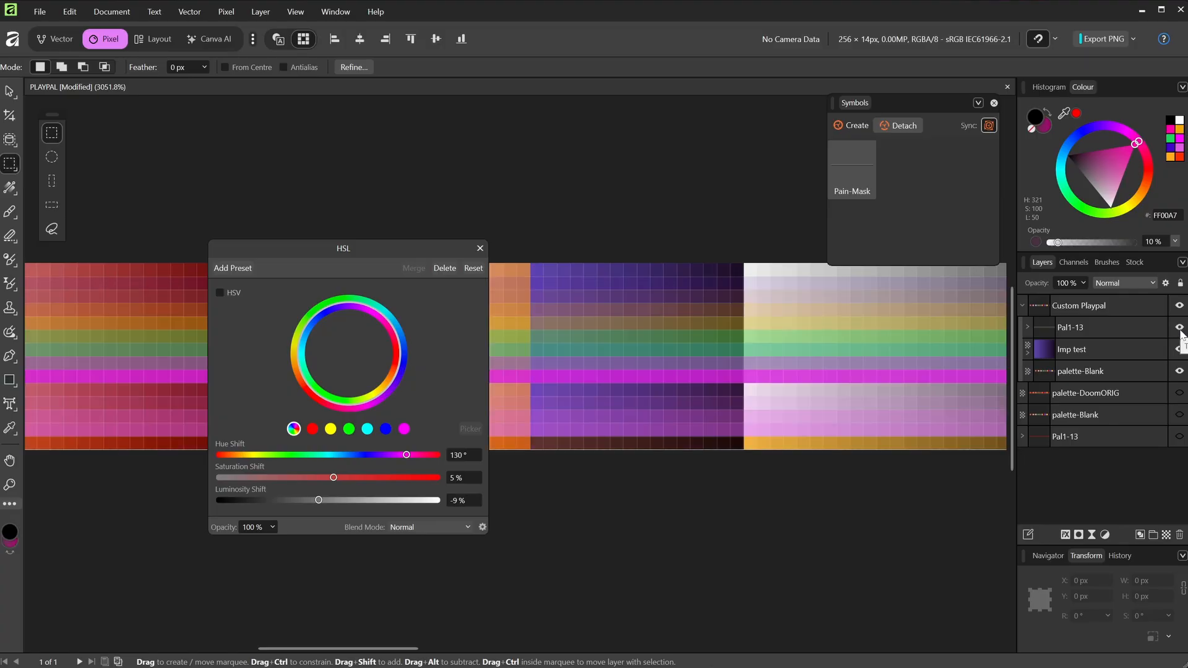
- Export the palette with the purple Imp test colours as PNG, overwriting PLAYPAL.png
{"action": "left_click", "coordinate": [40, 11]}
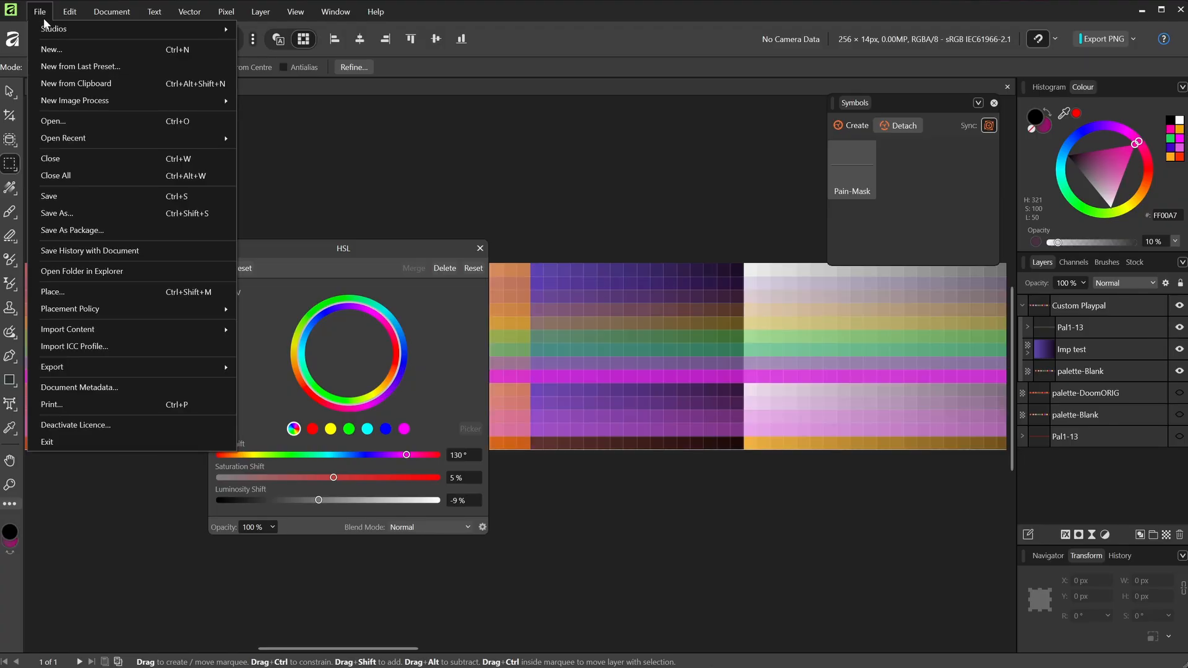
{"action": "mouse_move", "coordinate": [114, 372]}
{"action": "left_click", "coordinate": [306, 370]}
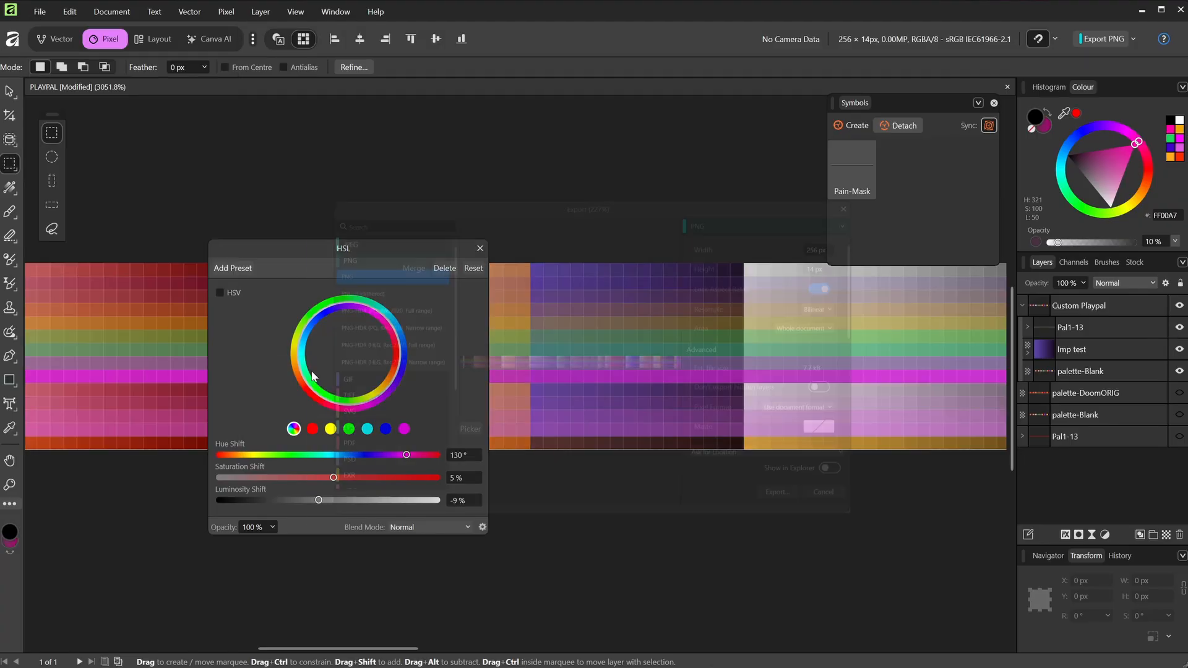
{"action": "left_click", "coordinate": [806, 516]}
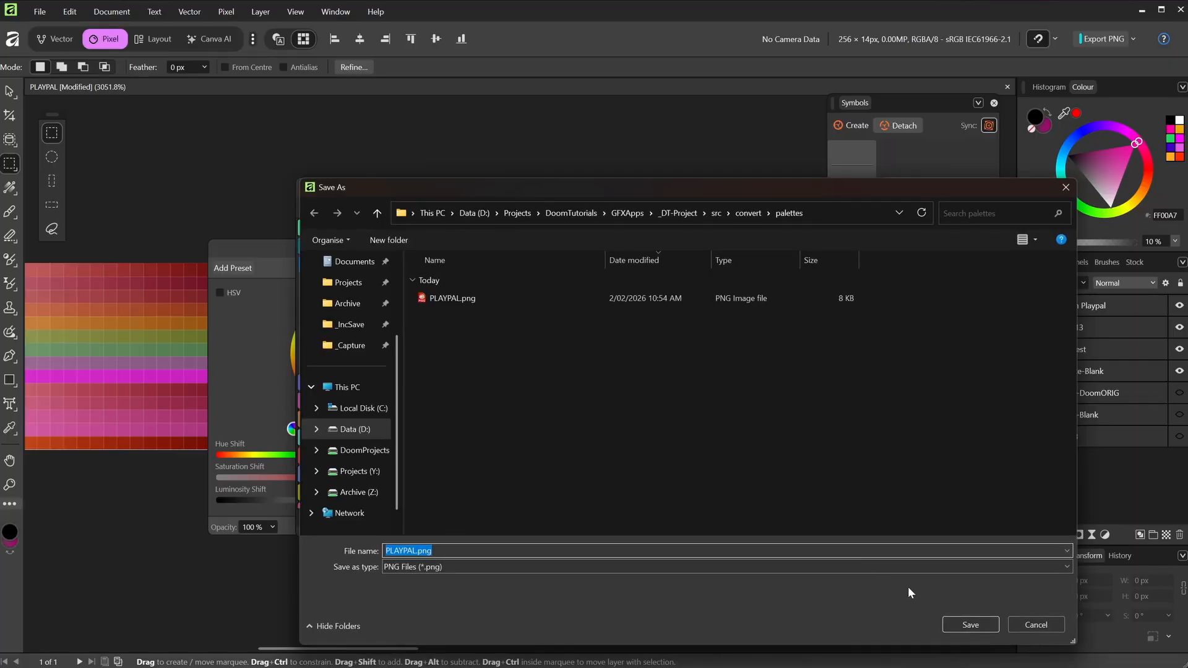
{"action": "left_click", "coordinate": [971, 625]}
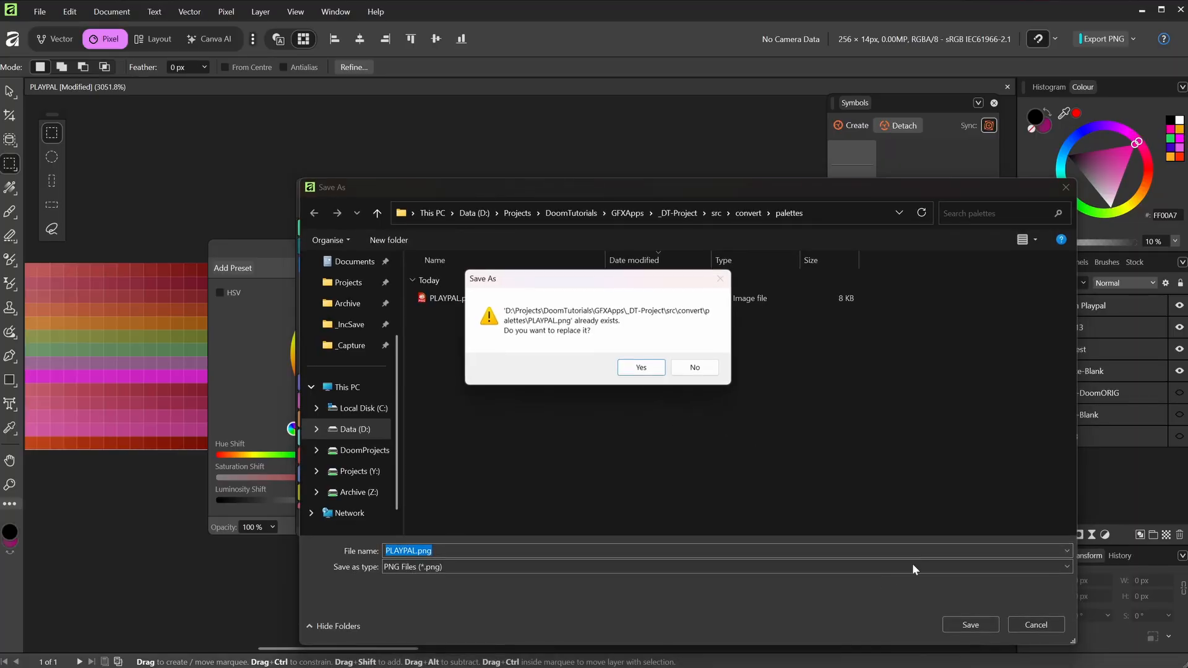
{"action": "left_click", "coordinate": [639, 368]}
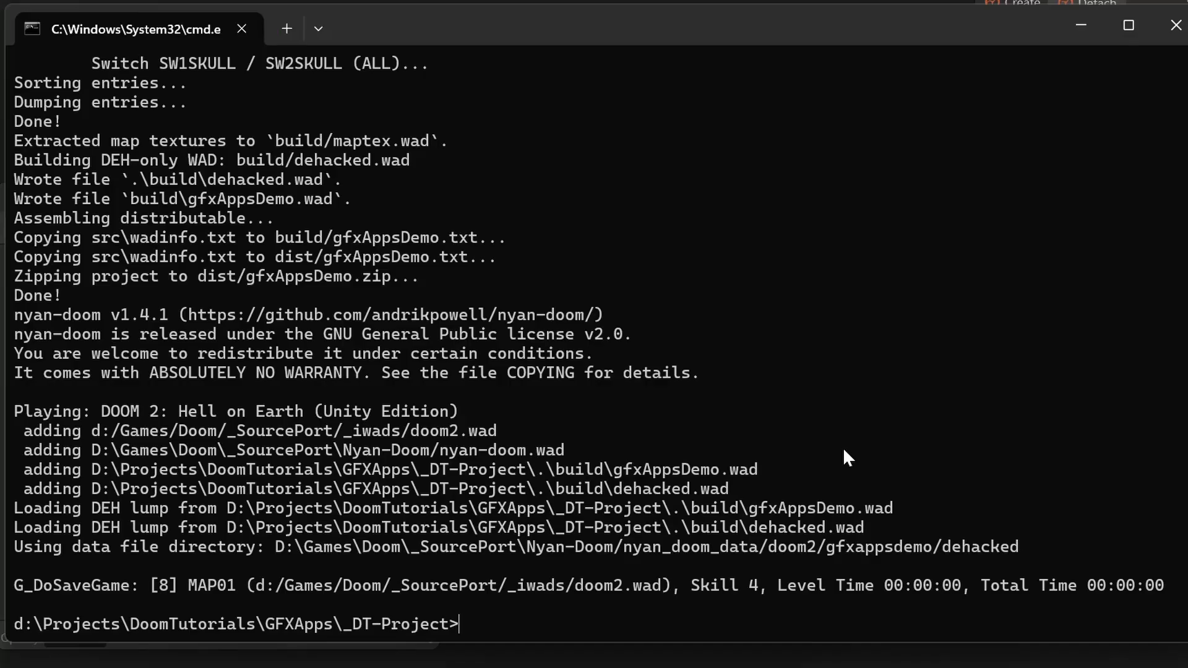
- Rebuild the project and launch the game from the command prompt with dmake fresh -- -nosound to check the recoloured browns
{"action": "key", "text": "Up"}
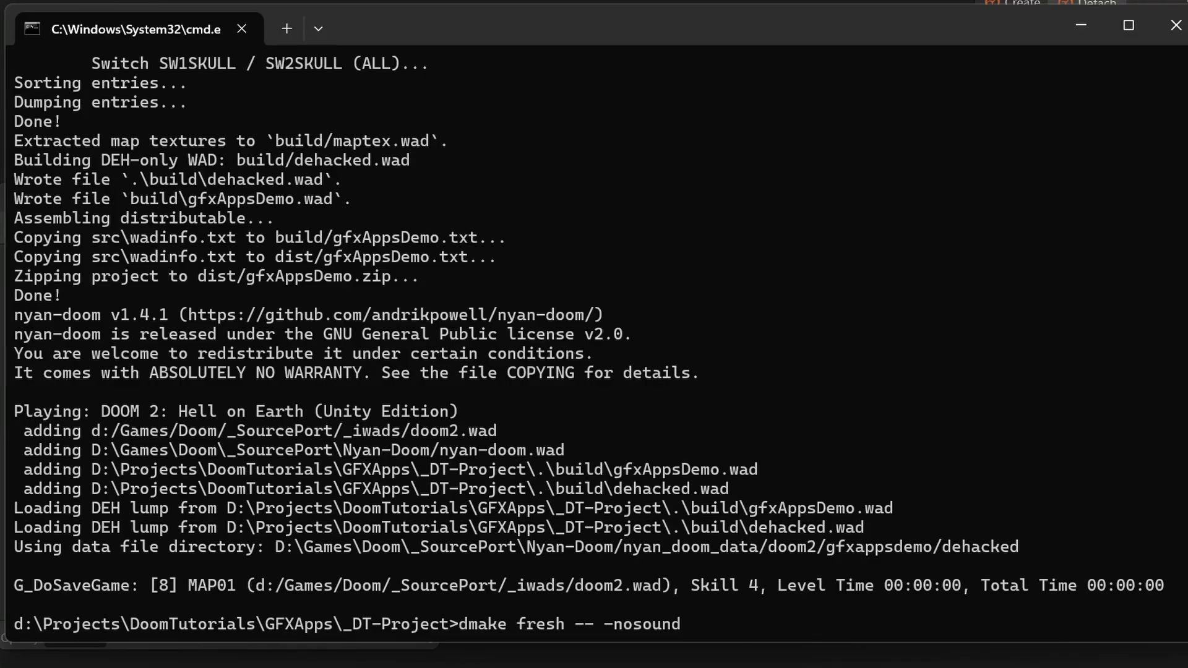
{"action": "key", "text": "Return"}
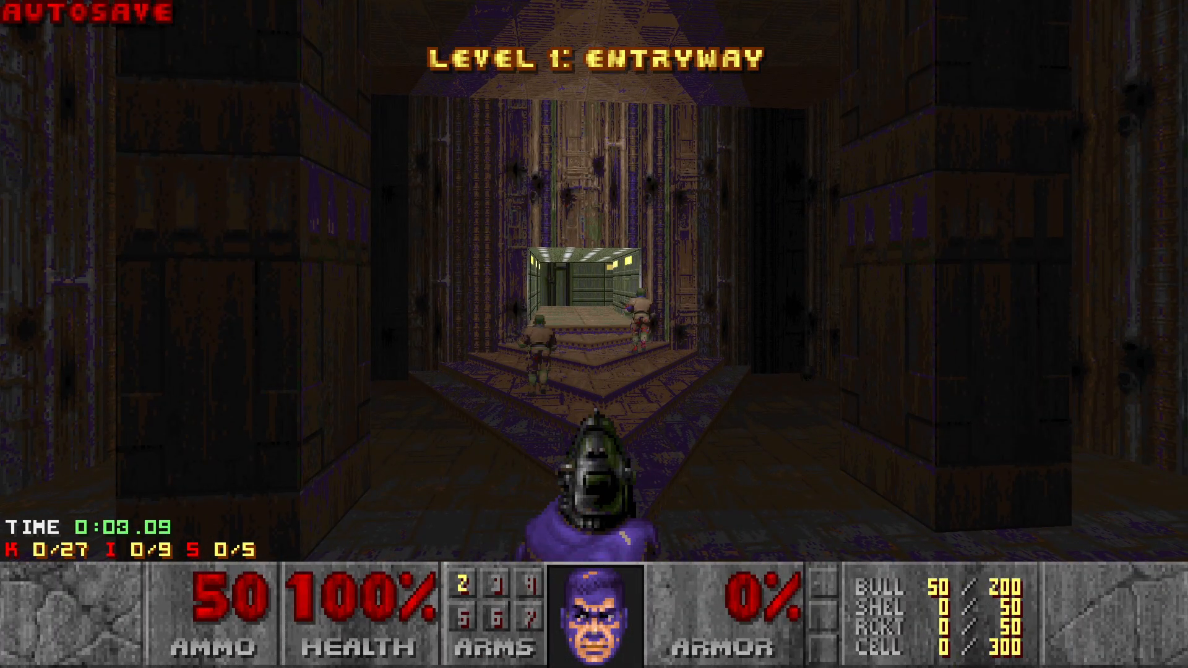
- Enter the idfa cheat for all weapons and ammo, and fight through the Entryway level with the rocket launcher to check the purple recolour
{"action": "type", "text": "idfa"}
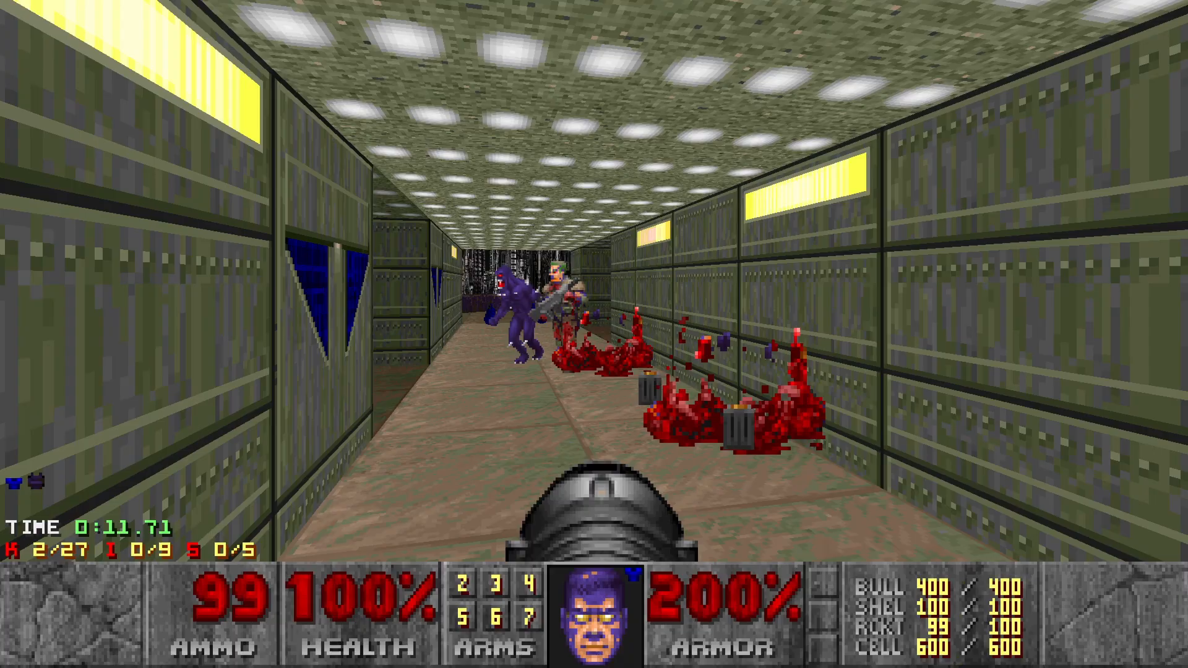
{"action": "key", "text": "ctrl"}
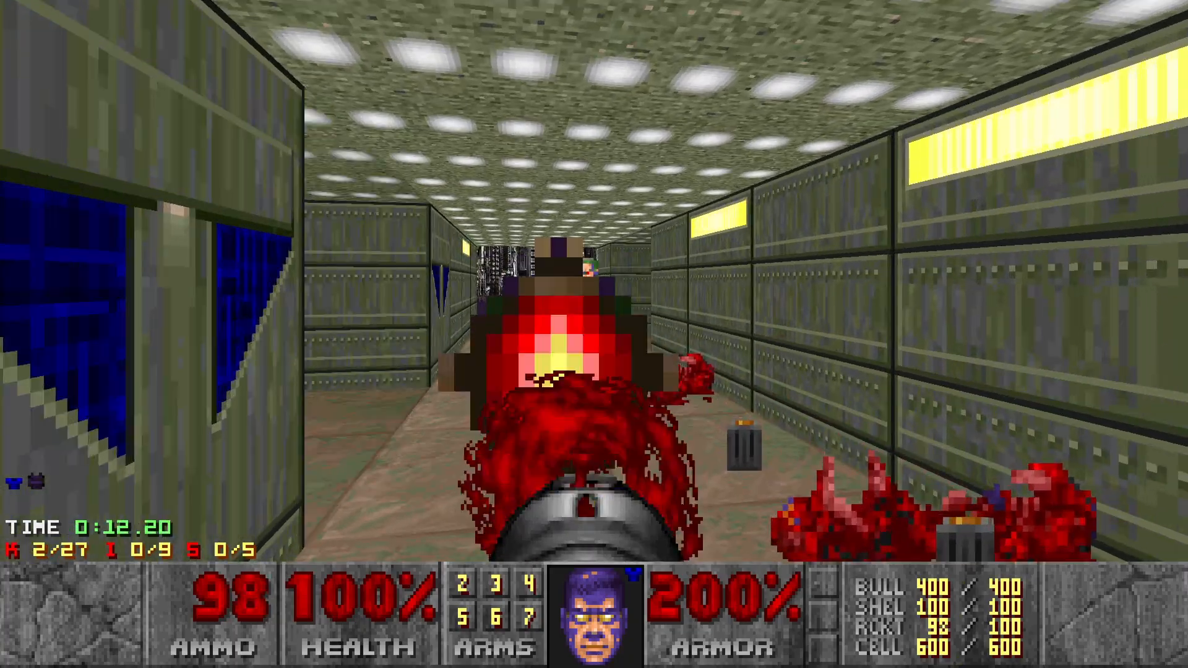
{"action": "key", "text": "w"}
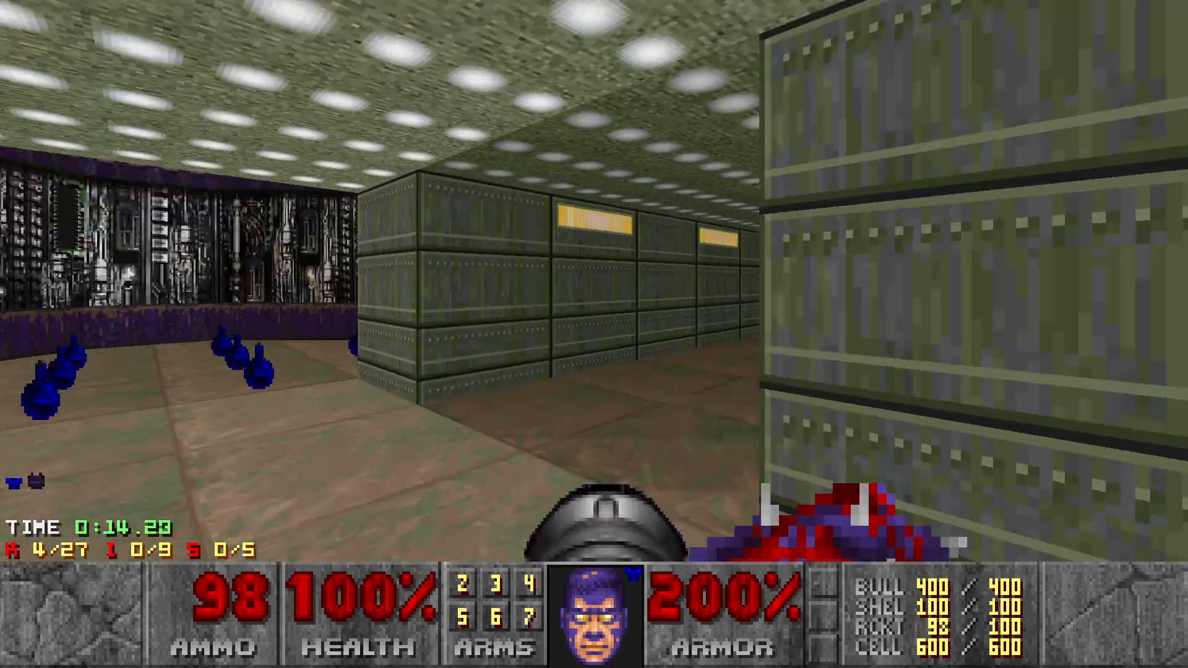
{"action": "key", "text": "w"}
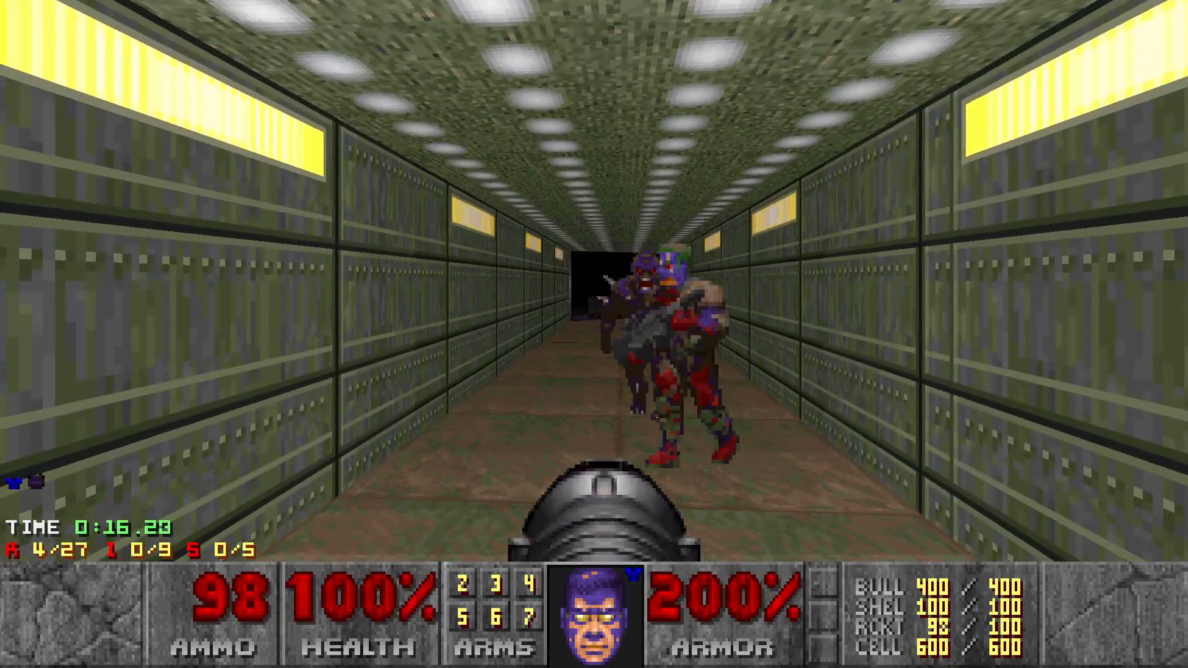
{"action": "key", "text": "s"}
{"action": "key", "text": "ctrl"}
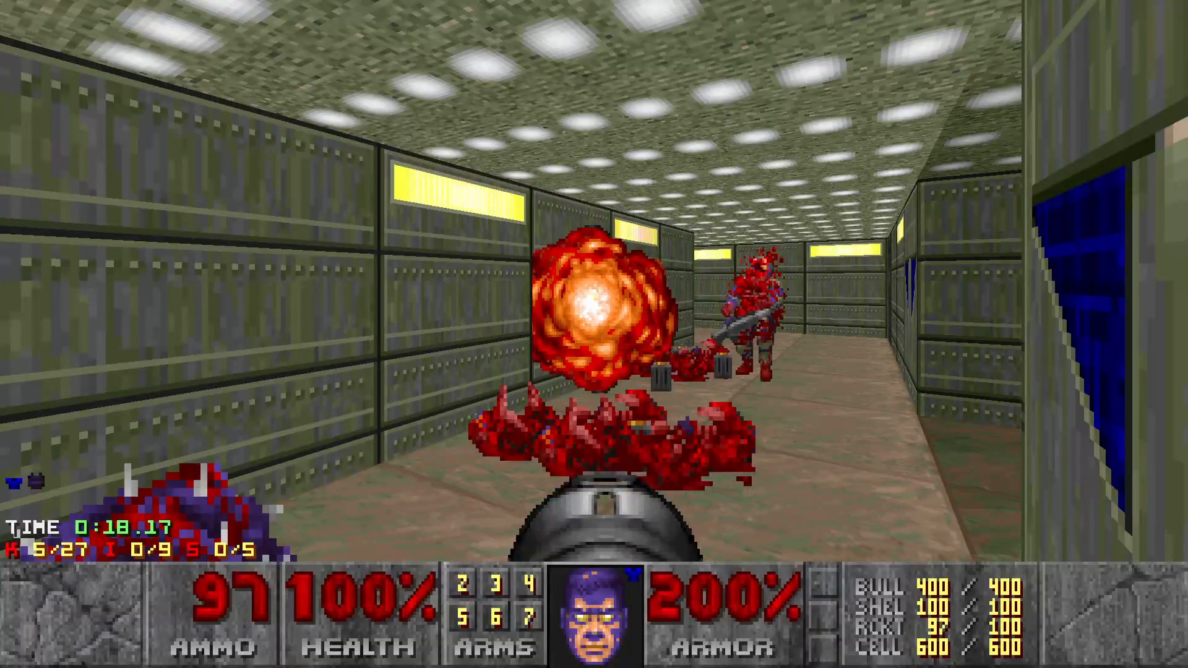
{"action": "key", "text": "w"}
{"action": "key", "text": "ctrl"}
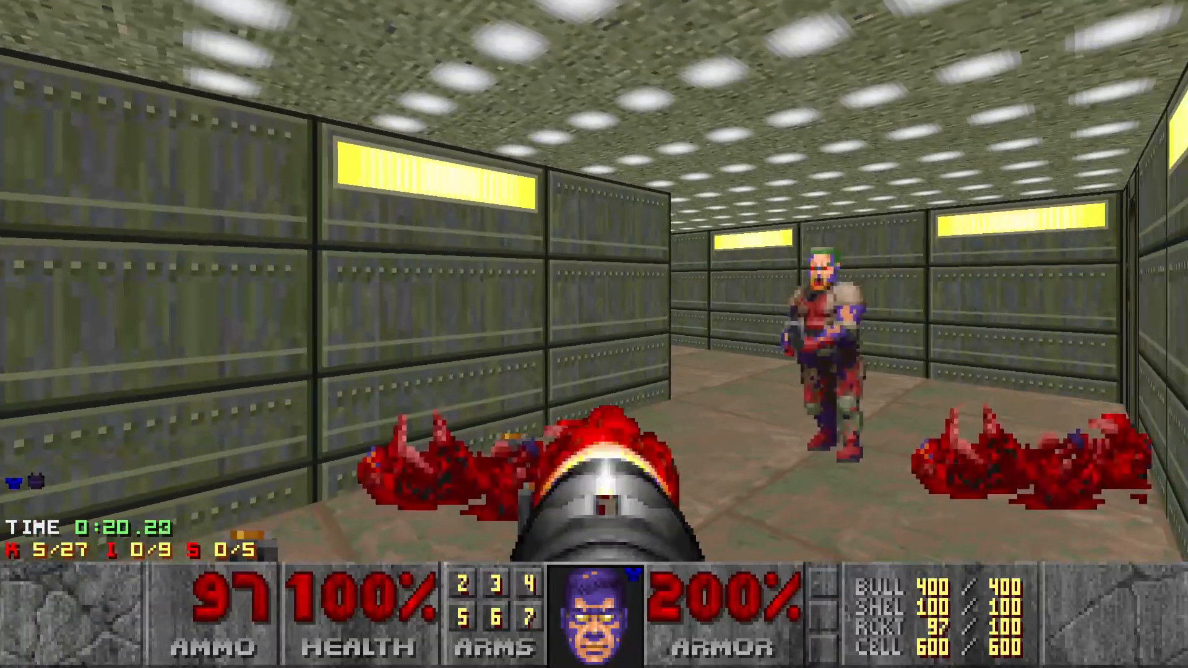
{"action": "key", "text": "ctrl"}
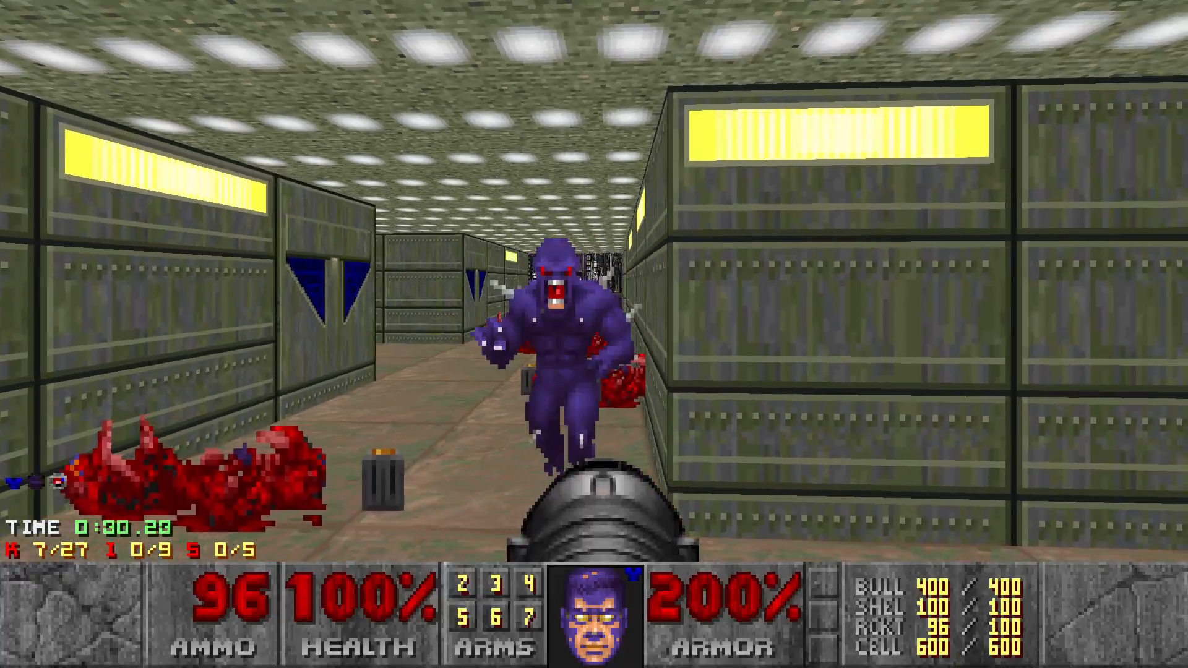
- Move around the approaching imp in the green corridor to inspect its purple shading from different distances
{"action": "key", "text": "s"}
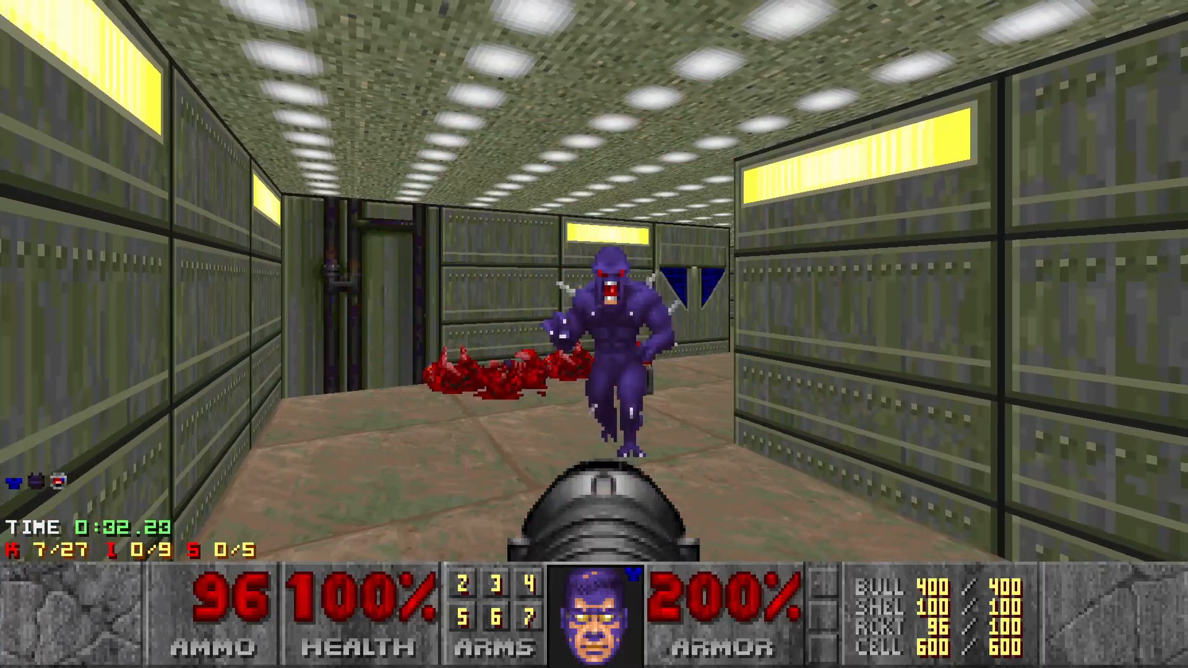
{"action": "key", "text": "d"}
{"action": "key", "text": "s"}
{"action": "key", "text": "d"}
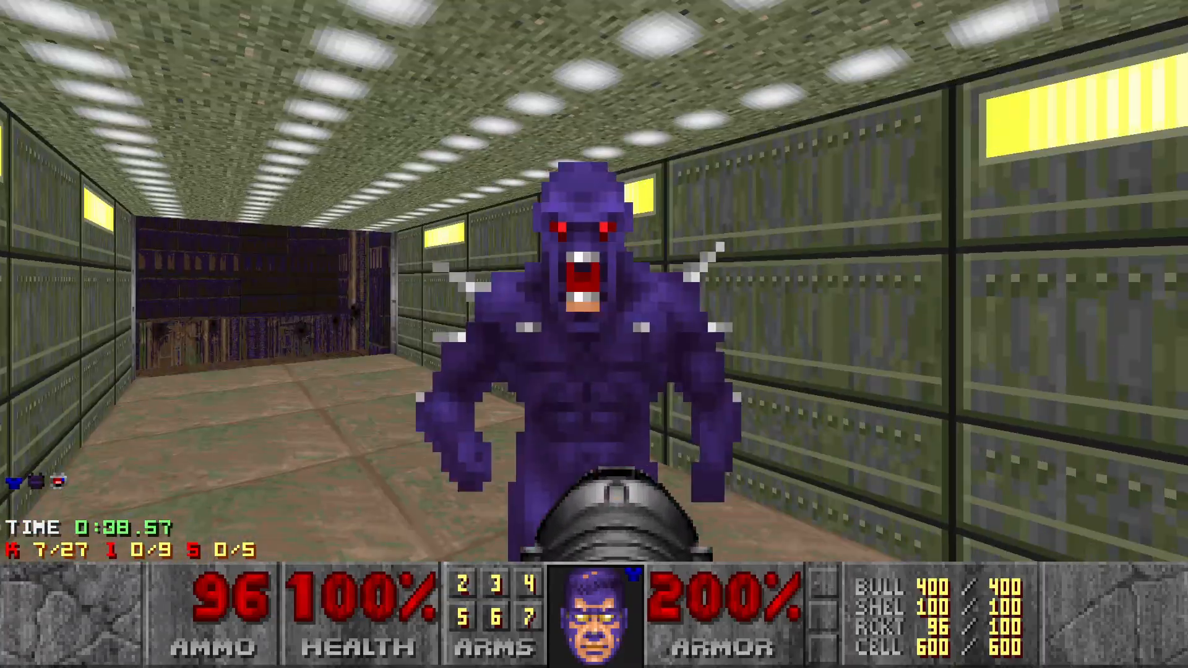
{"action": "key", "text": "w"}
{"action": "key", "text": "d"}
{"action": "key", "text": "a"}
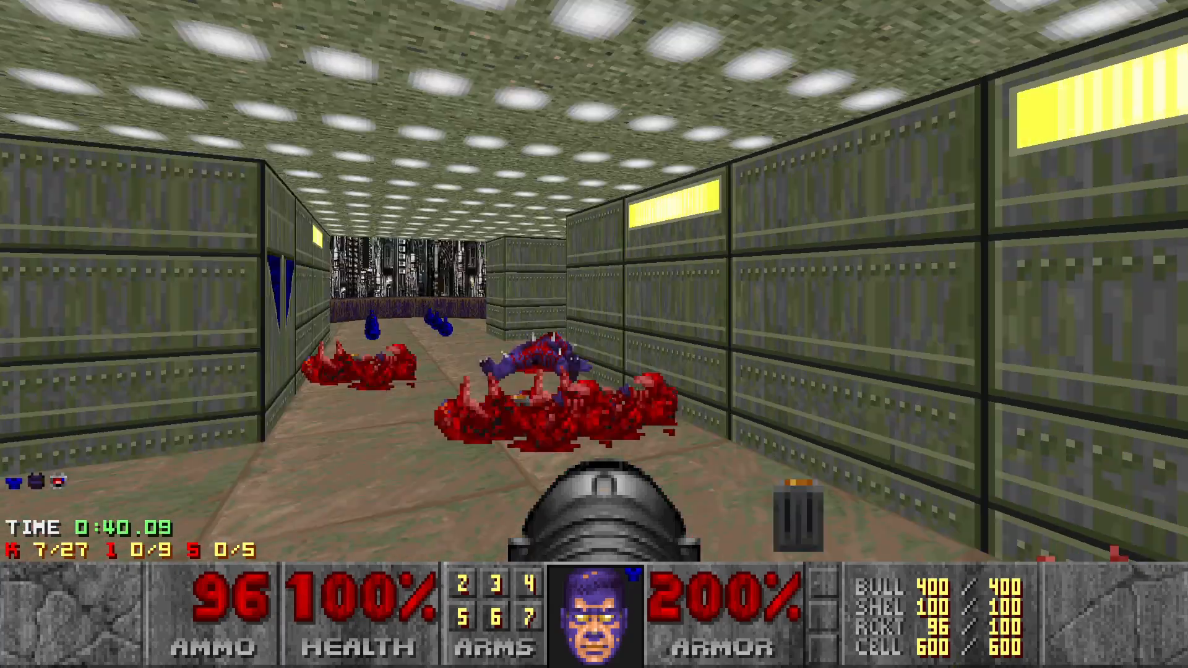
{"action": "key", "text": "w"}
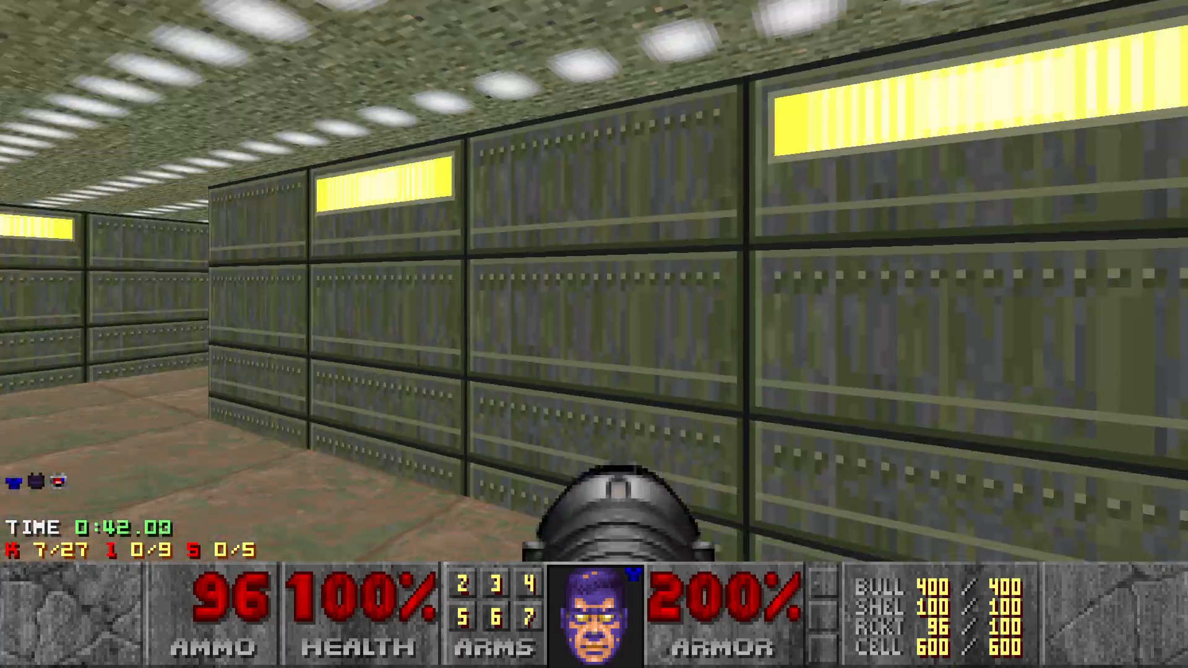
- Toggle the light power-up with the idbeholdl cheat and check the purple colours on the imps in the darker corridor
{"action": "type", "text": "sidbeholdls"}
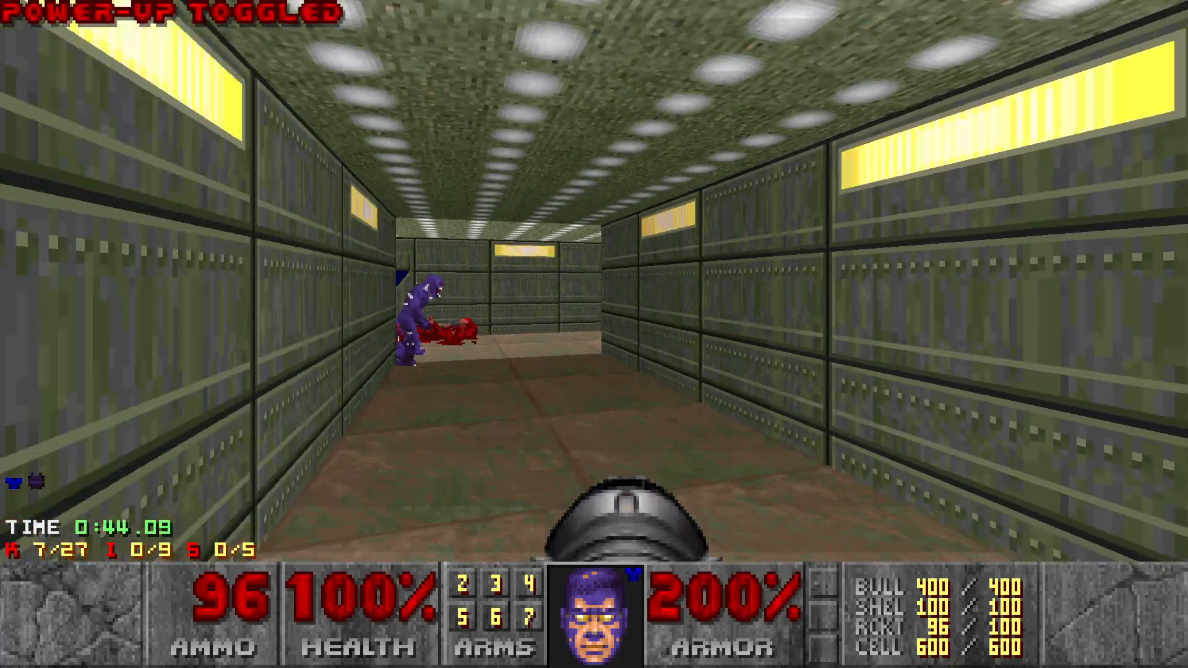
{"action": "type", "text": "d"}
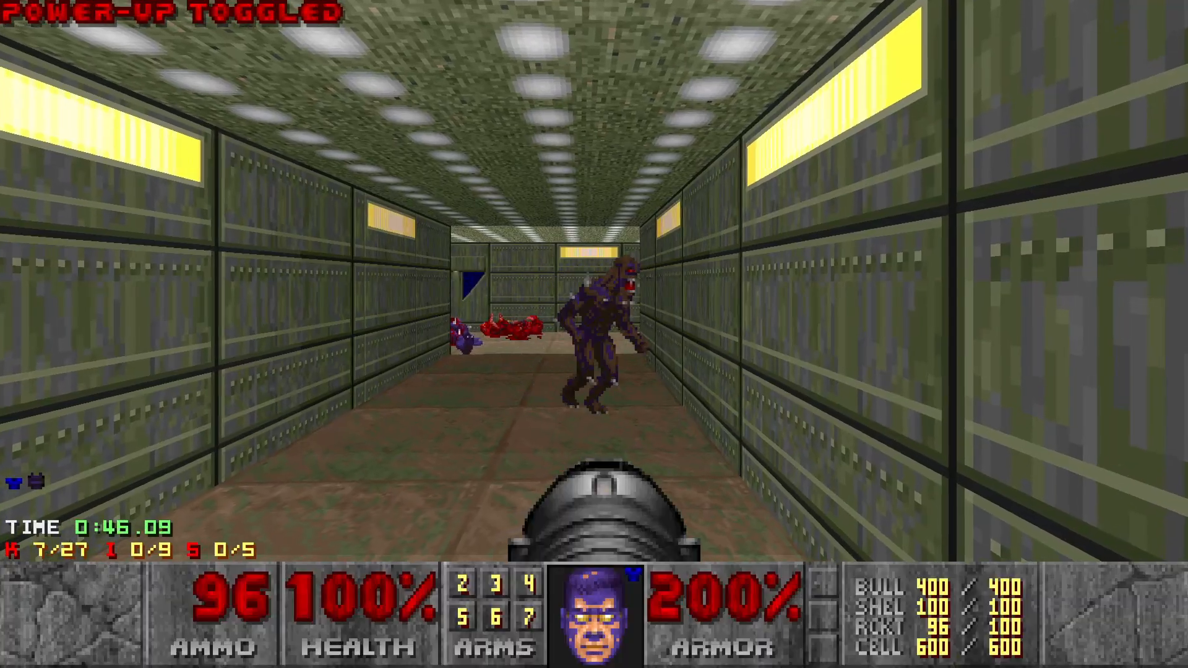
{"action": "type", "text": "asd"}
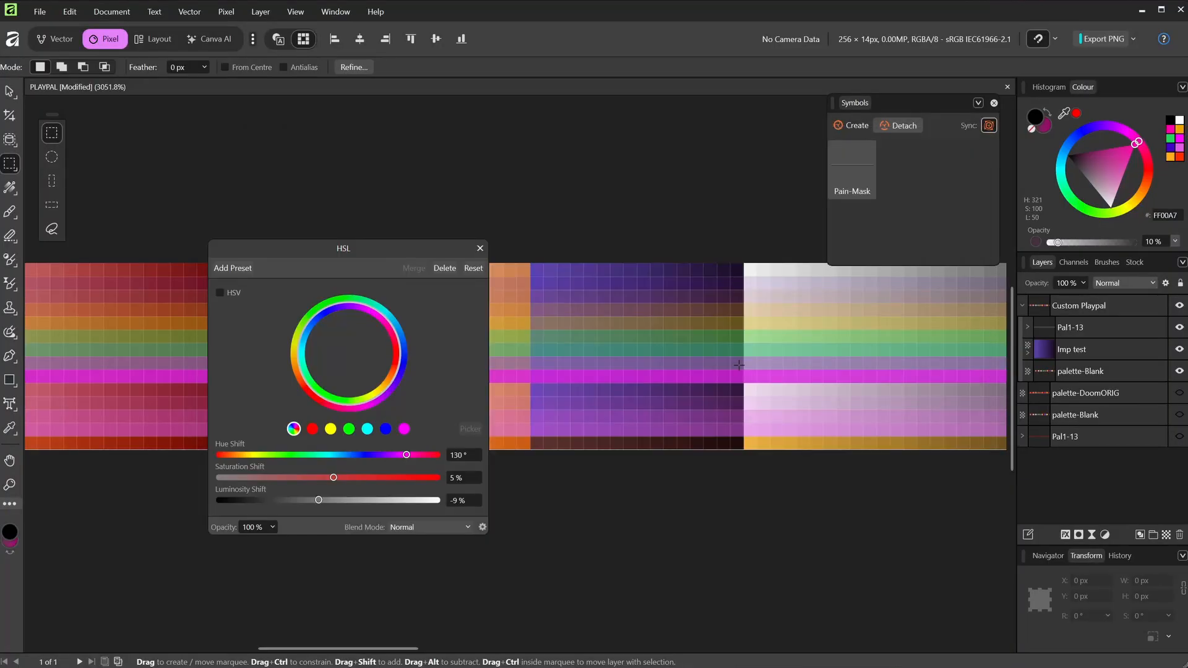
- Return to Affinity, hide the Pal1-13 group, close the HSL adjustment and select the Imp test layer
{"action": "left_click", "coordinate": [1179, 328]}
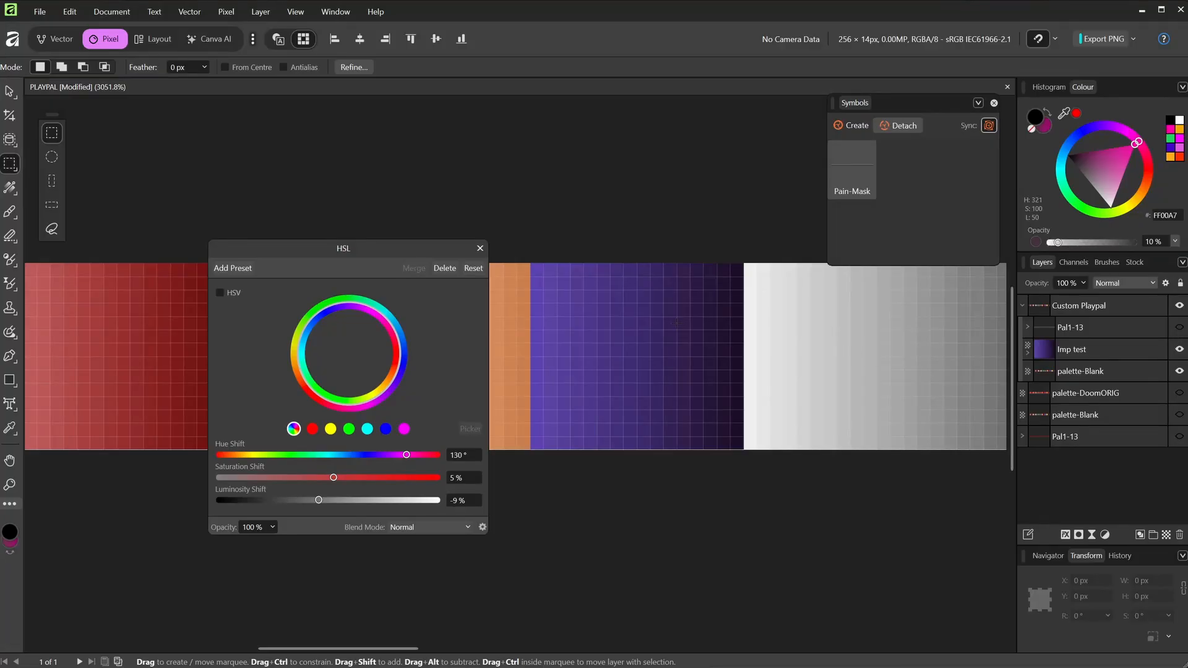
{"action": "left_click", "coordinate": [480, 248]}
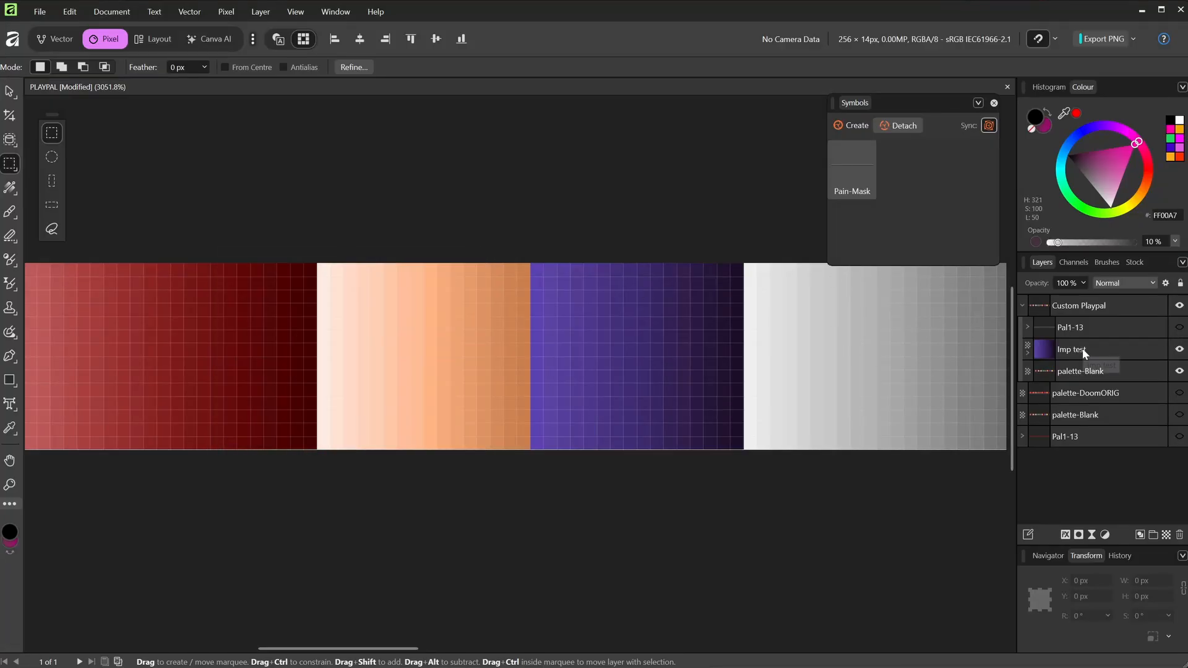
{"action": "left_click", "coordinate": [1083, 348]}
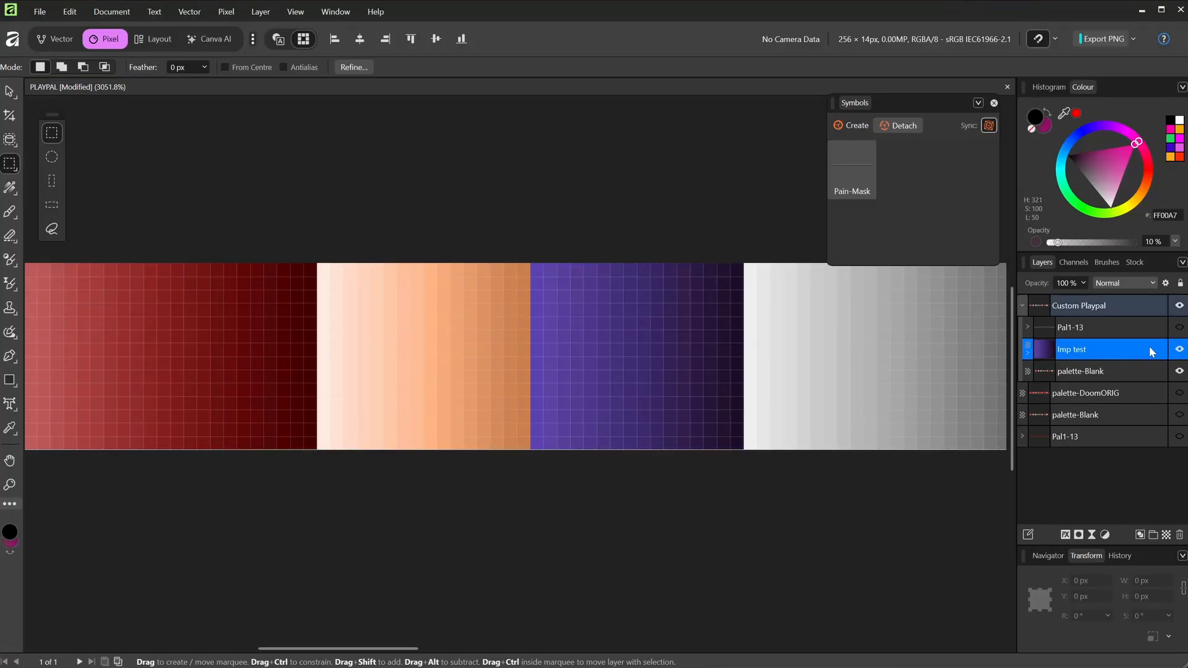
- Draw a 16 × 14 px vector rectangle at X 64 px over the brown range and hide the Imp test layer
{"action": "left_click", "coordinate": [13, 383]}
{"action": "left_click", "coordinate": [56, 39]}
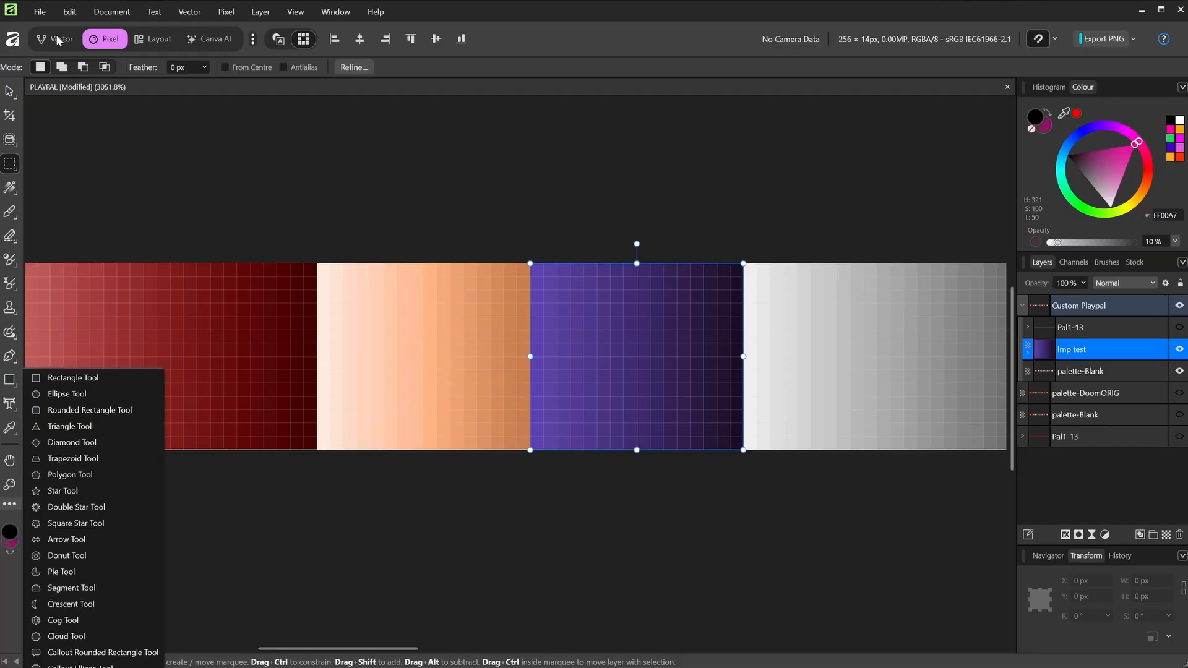
{"action": "left_click", "coordinate": [9, 308]}
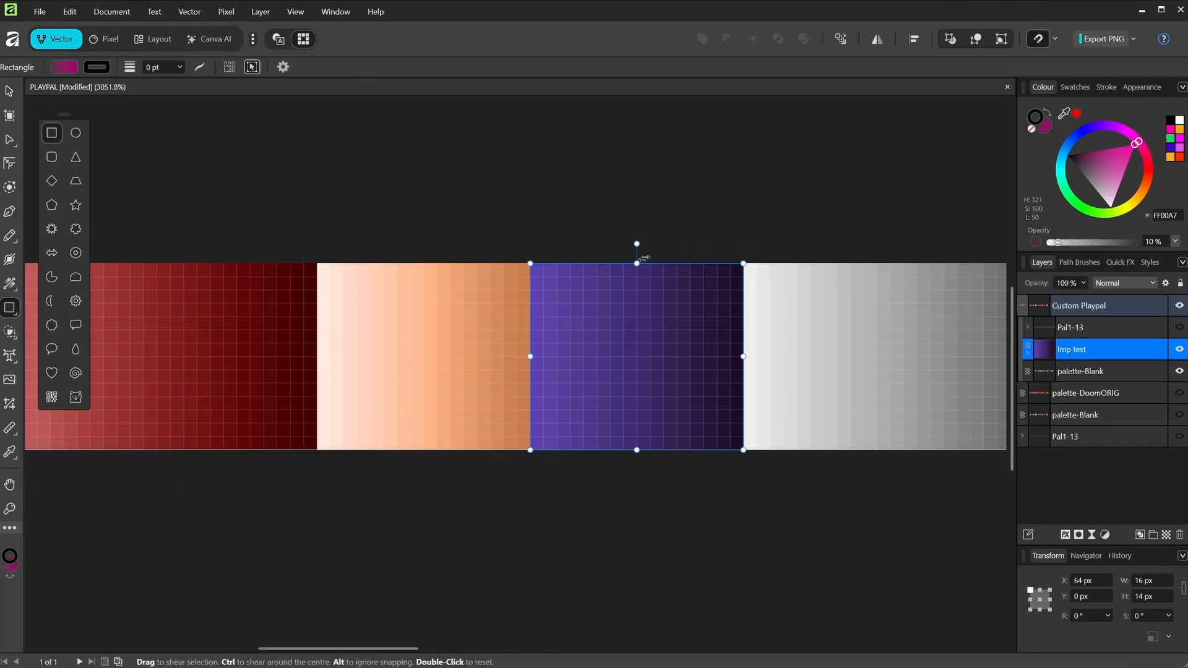
{"action": "left_click_drag", "start_coordinate": [518, 264], "coordinate": [744, 450]}
{"action": "left_click_drag", "start_coordinate": [518, 357], "coordinate": [538, 353]}
{"action": "left_click", "coordinate": [1179, 371]}
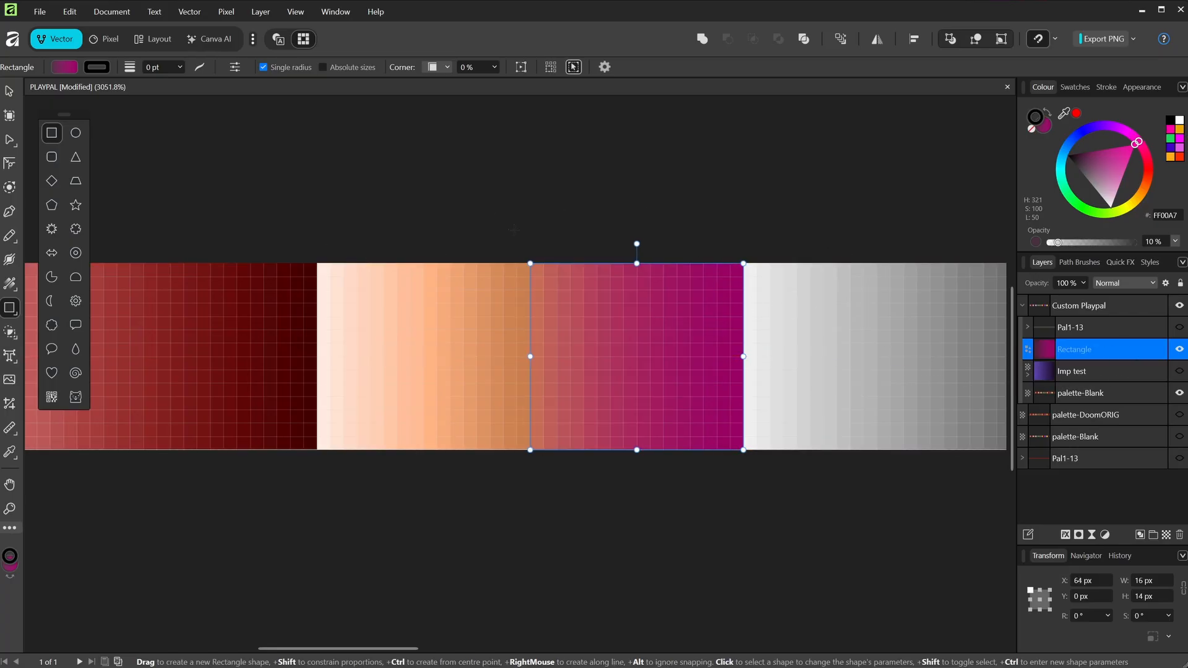
- Recolour the rectangle's linear gradient with green 00FF7A at the start stop and dark green 214615 at the end stop
{"action": "left_click", "coordinate": [12, 284]}
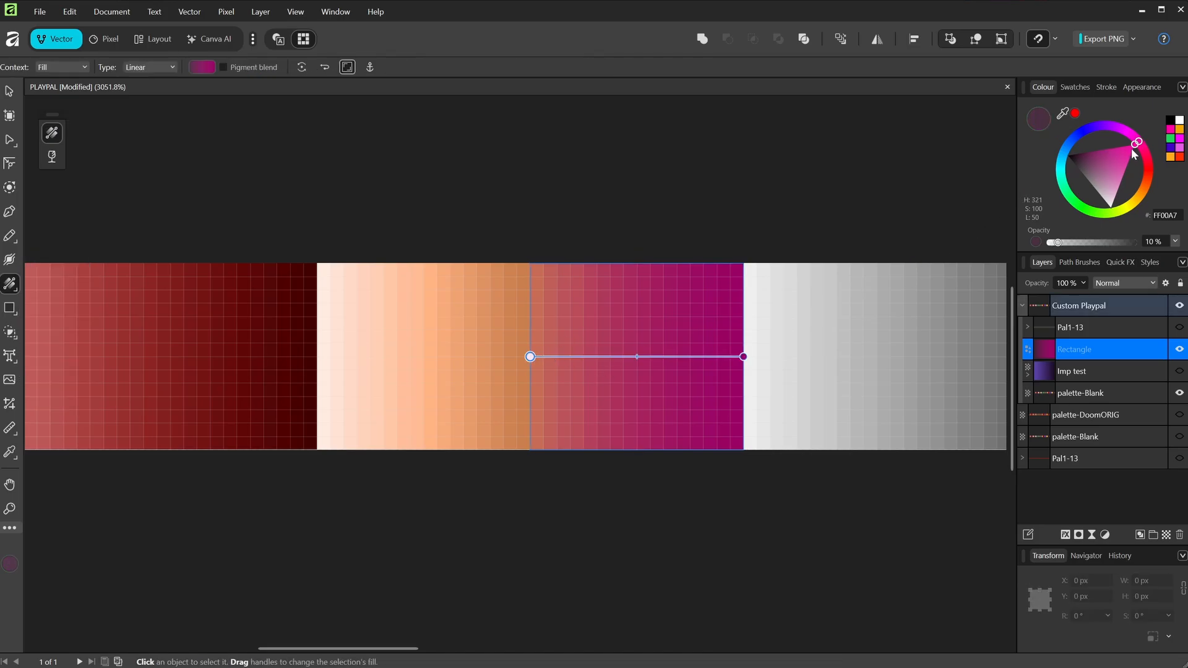
{"action": "left_click_drag", "start_coordinate": [1136, 144], "coordinate": [1068, 190]}
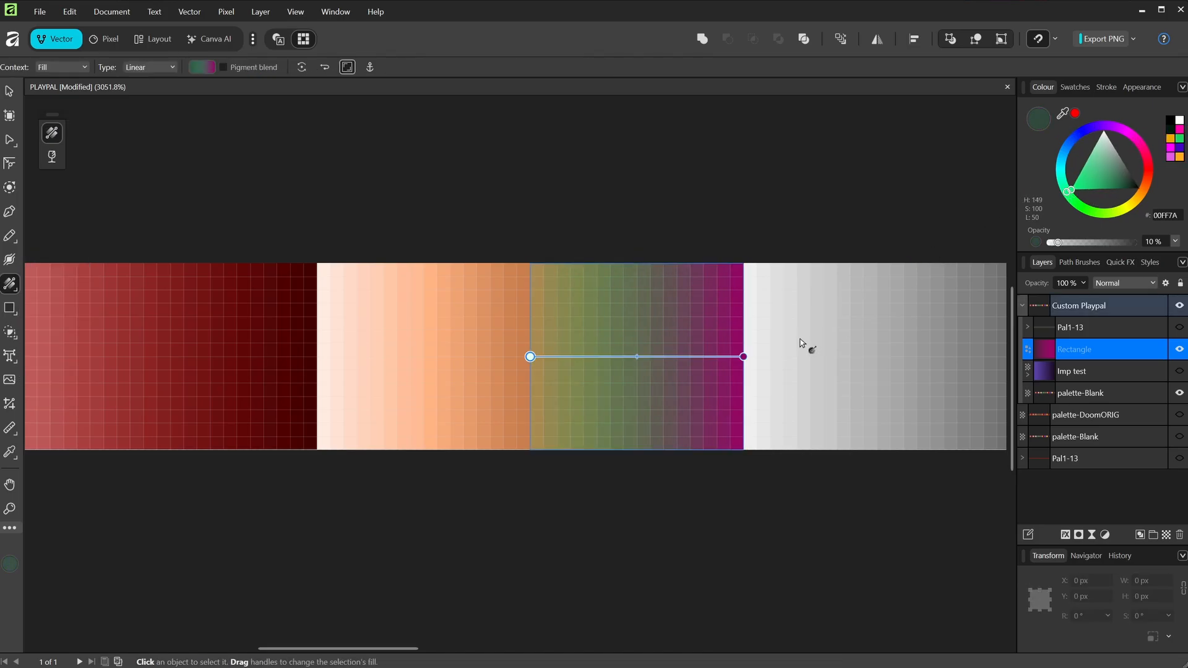
{"action": "left_click", "coordinate": [742, 357]}
{"action": "left_click_drag", "start_coordinate": [1137, 142], "coordinate": [1127, 166]}
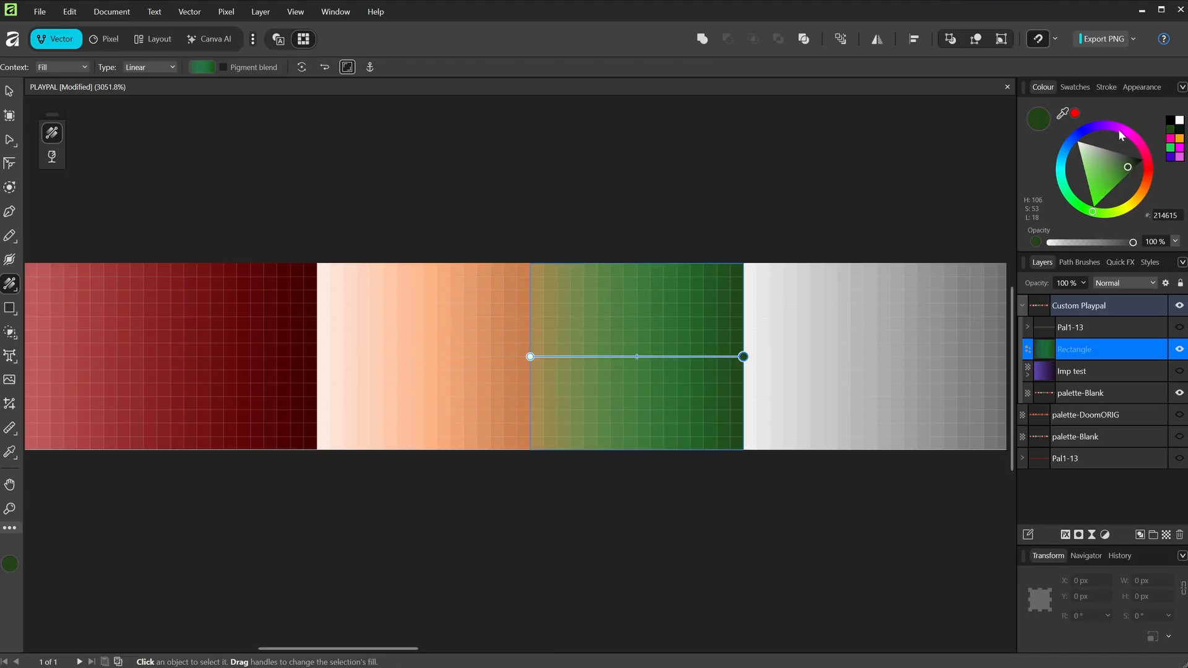
- Show the colour as RGB sliders and darken the gradient's end stop to RGB 31, 37, 0
{"action": "left_click", "coordinate": [1180, 88]}
{"action": "left_click", "coordinate": [1182, 122]}
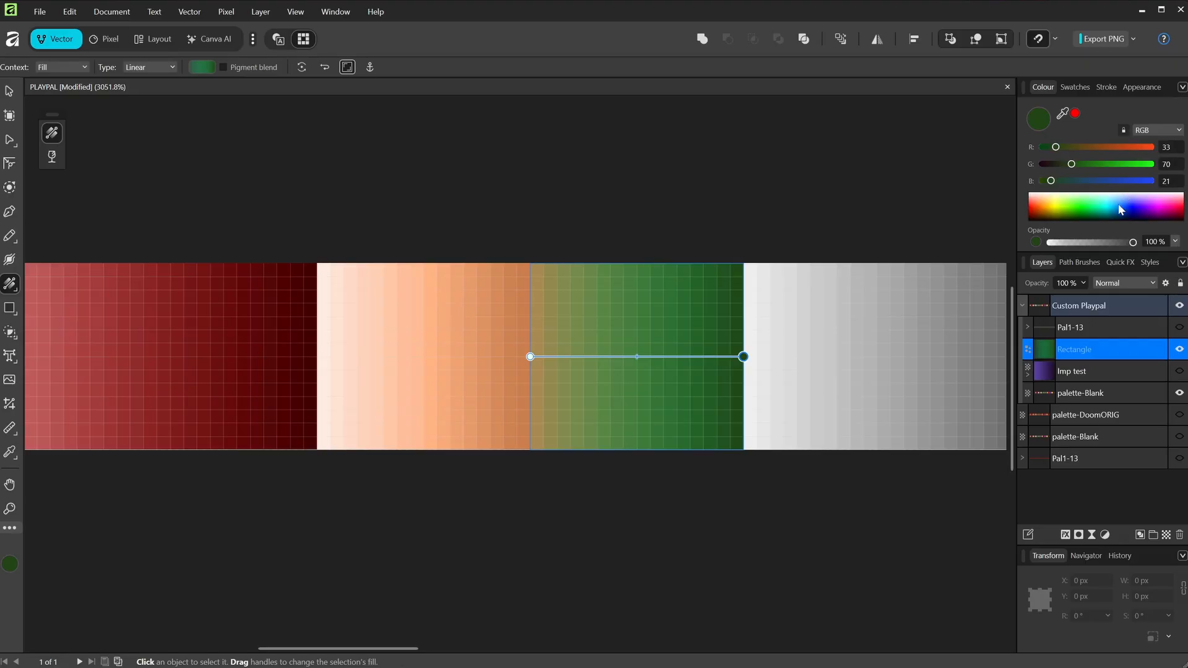
{"action": "left_click_drag", "start_coordinate": [1094, 203], "coordinate": [1059, 217]}
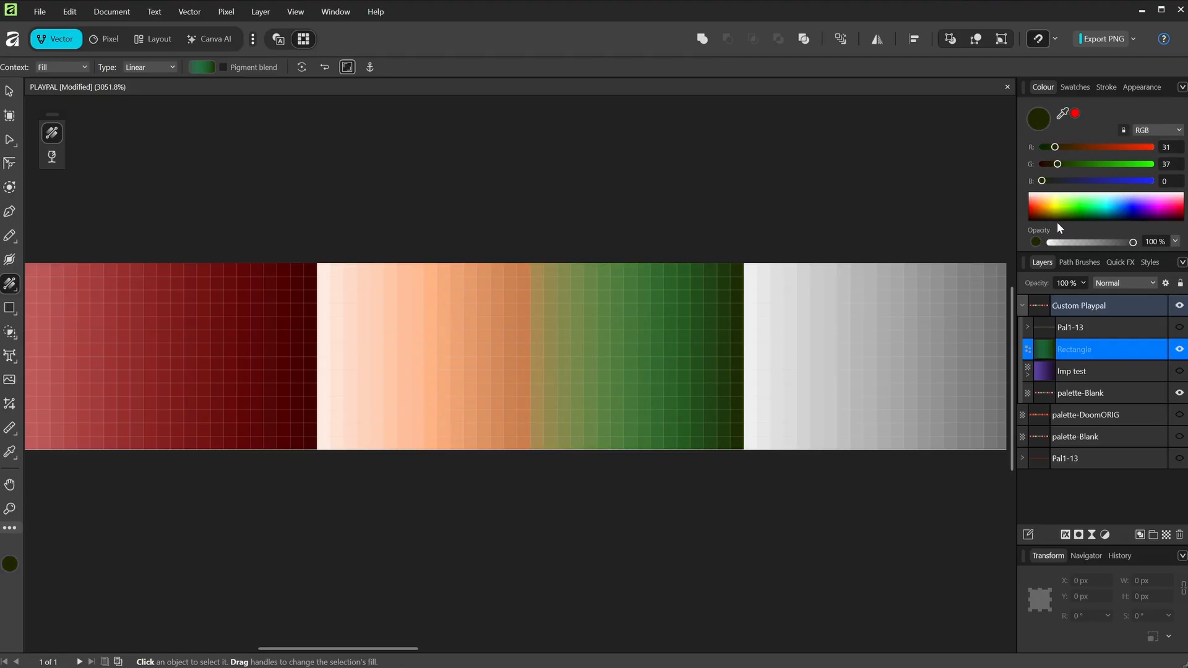
- Show the Pal1-13 group again and export the green-tinted palette as PNG, overwriting PLAYPAL.png
{"action": "left_click", "coordinate": [1180, 329]}
{"action": "left_click", "coordinate": [40, 12]}
{"action": "mouse_move", "coordinate": [97, 369]}
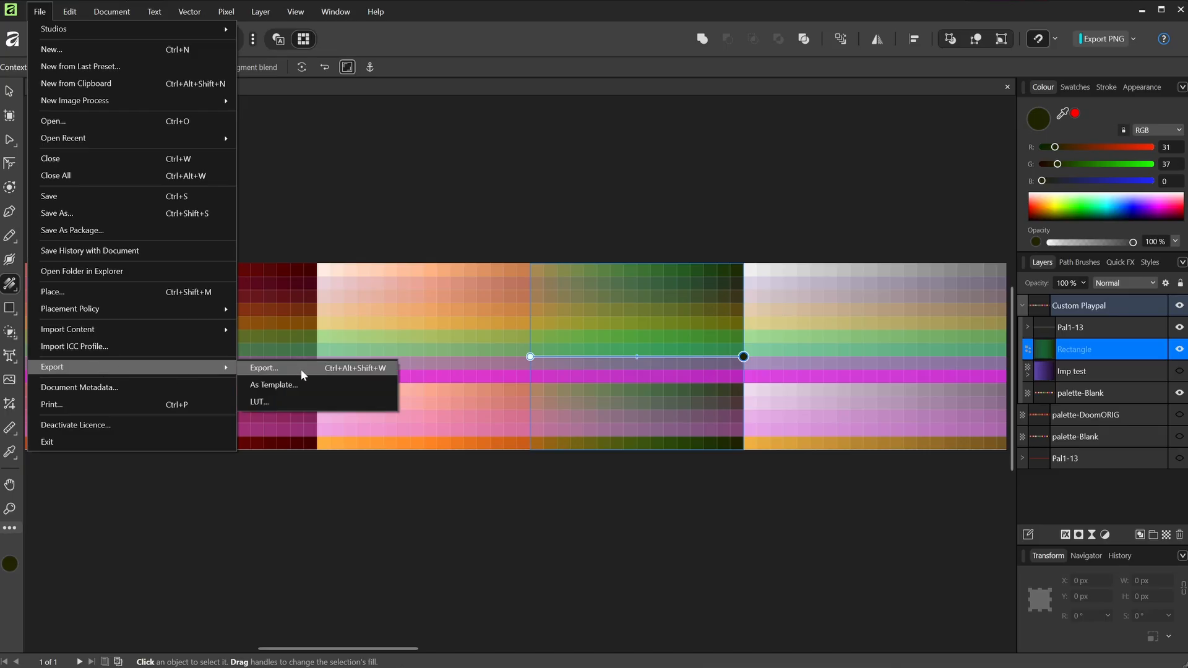
{"action": "left_click", "coordinate": [306, 370]}
{"action": "left_click", "coordinate": [796, 512]}
{"action": "left_click", "coordinate": [975, 618]}
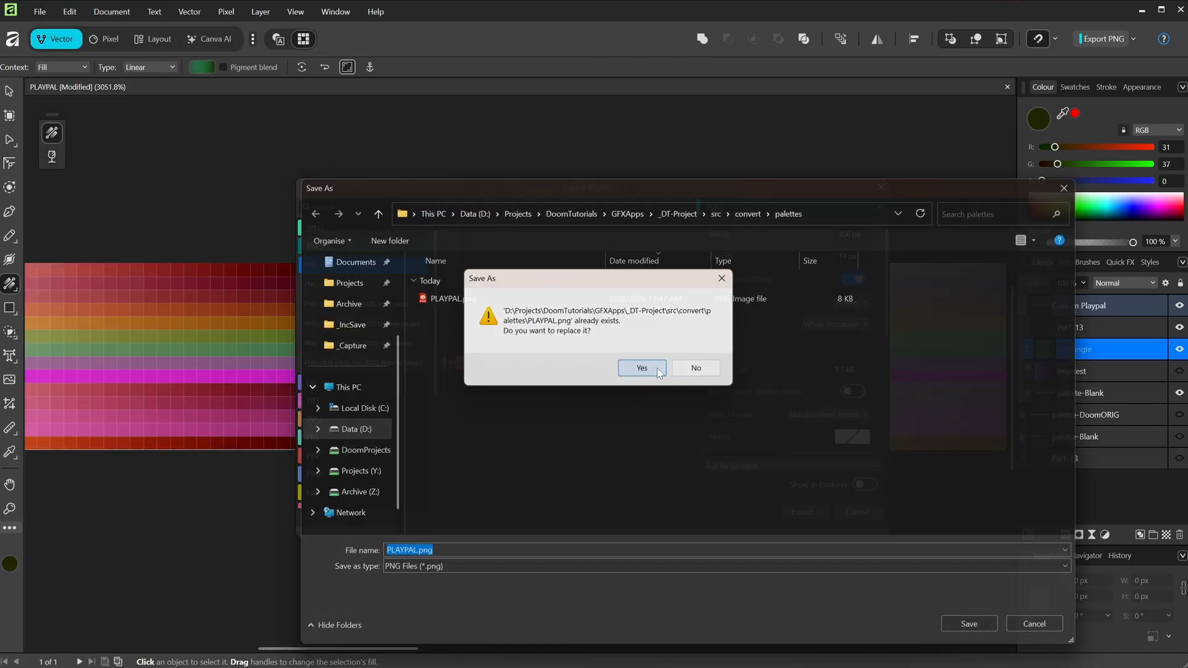
{"action": "key", "text": "Return"}
- Switch to the game, enter the god-mode and idfa cheats, and fight through the first corridor to check the green recolour
{"action": "key", "text": "alt+Tab"}
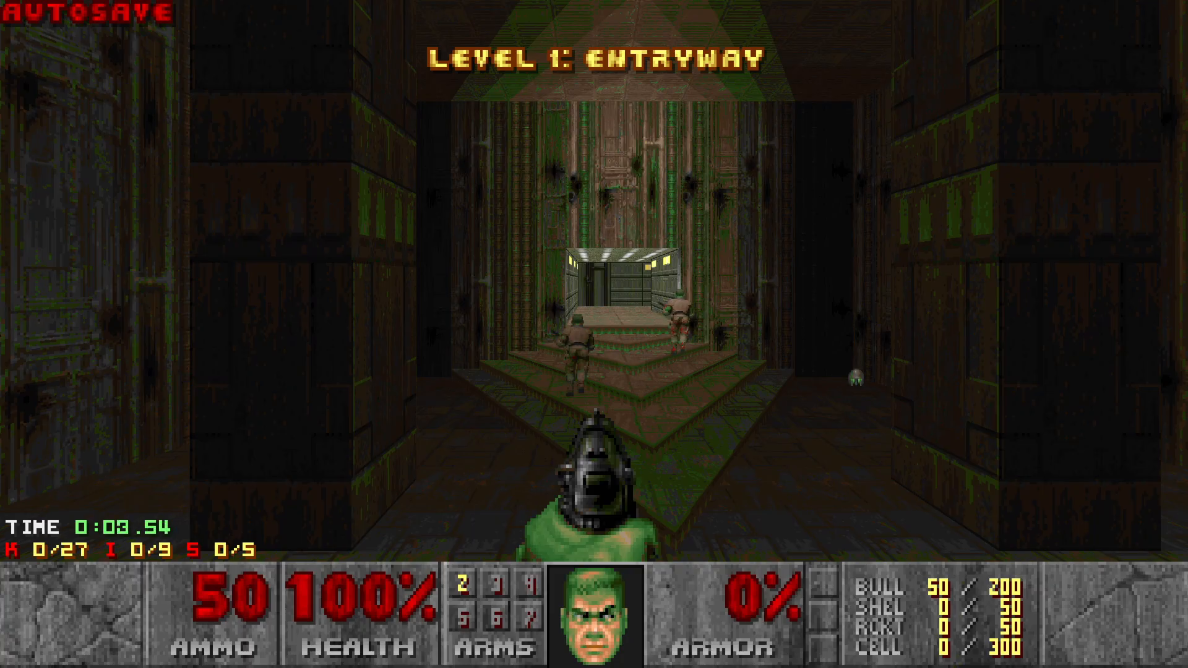
{"action": "type", "text": "iddqd"}
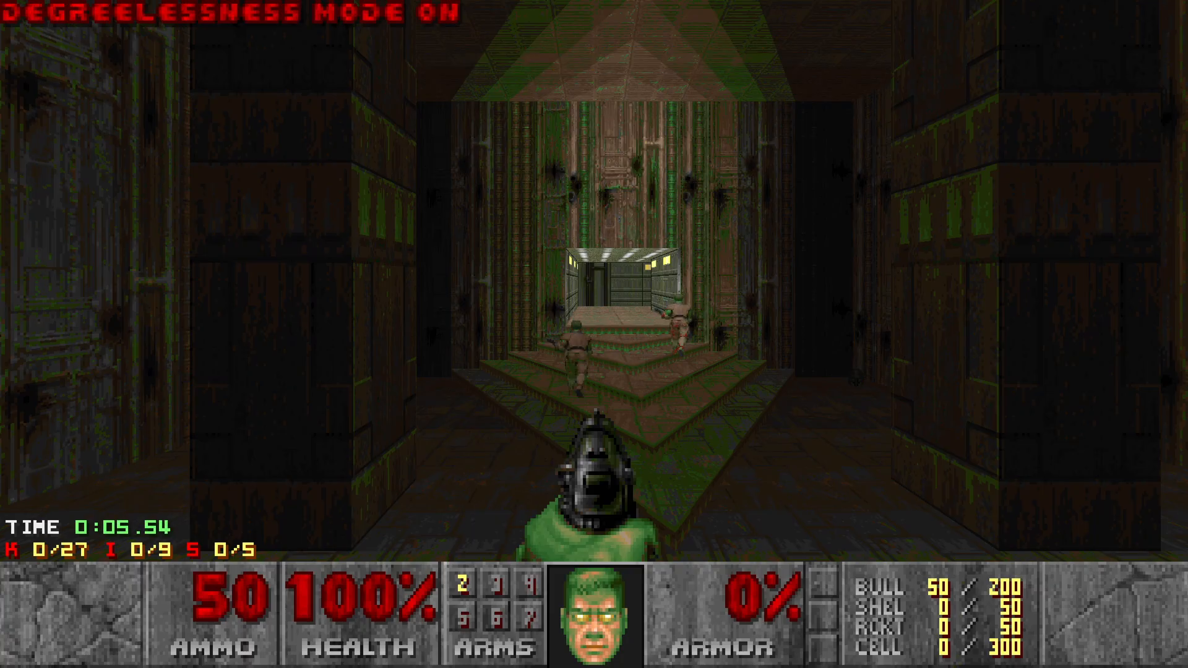
{"action": "type", "text": "idfa5w"}
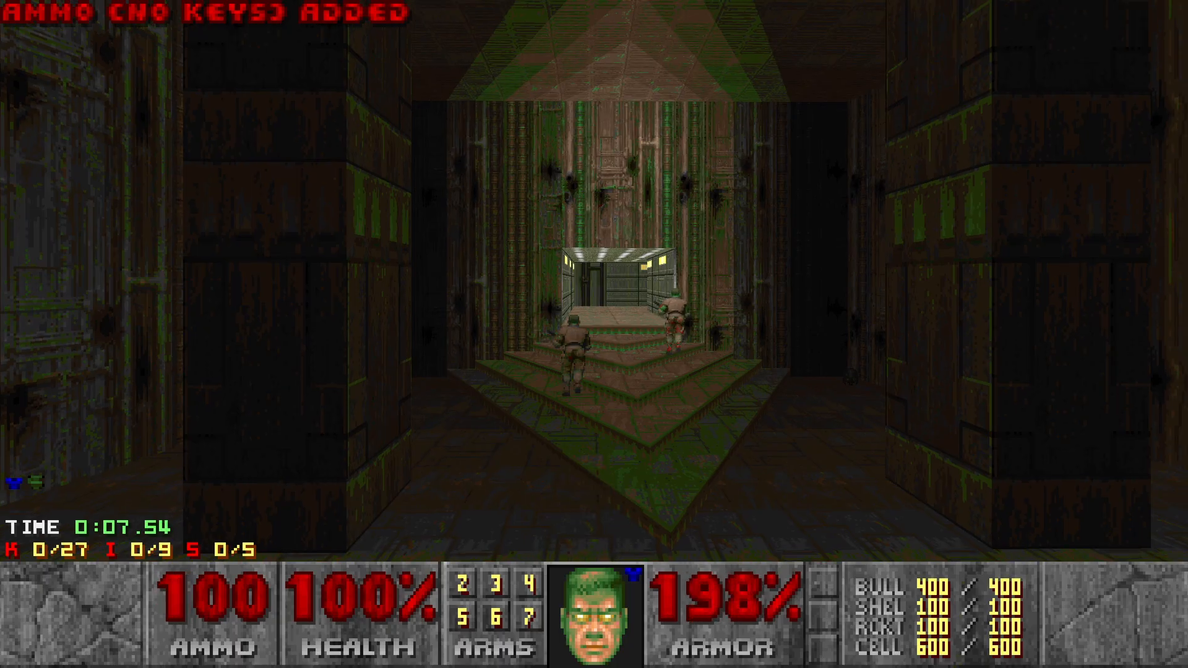
{"action": "left_click", "coordinate": [594, 334]}
{"action": "key", "text": "w"}
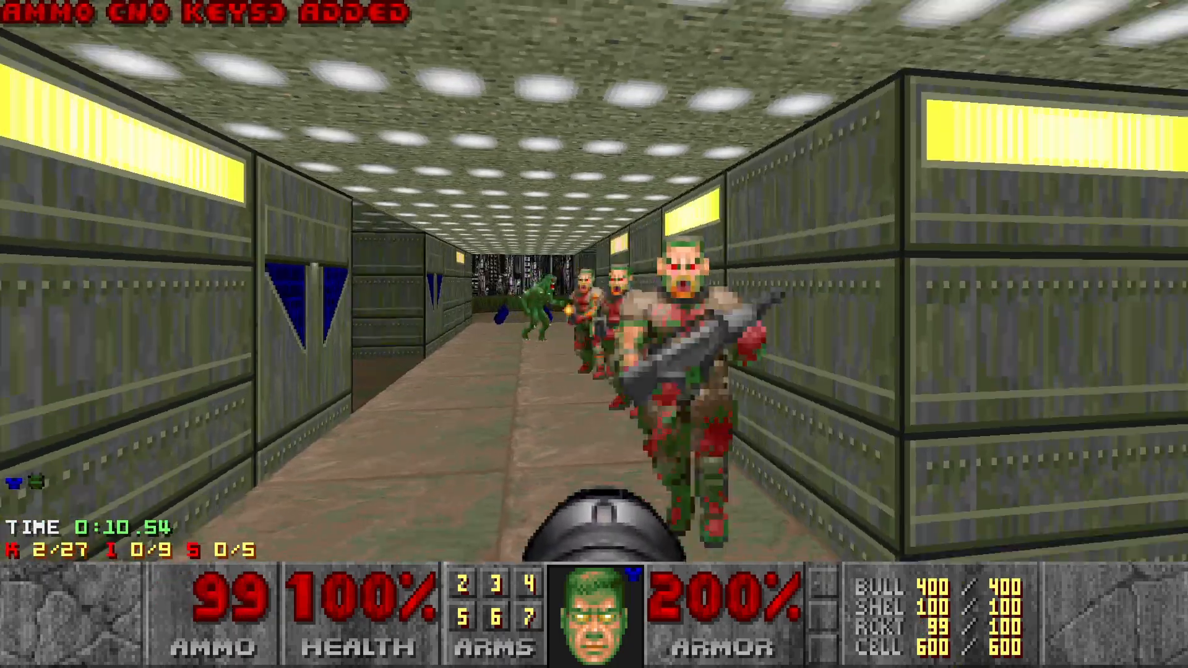
{"action": "left_click", "coordinate": [594, 335]}
{"action": "key", "text": "w"}
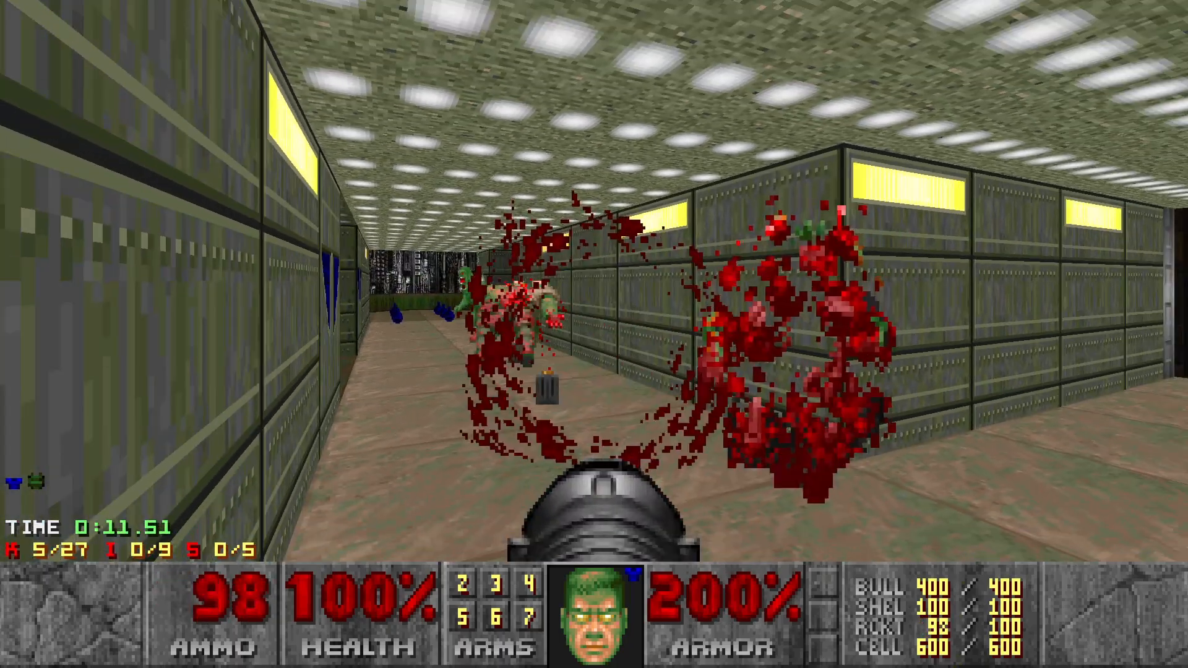
{"action": "key", "text": "w"}
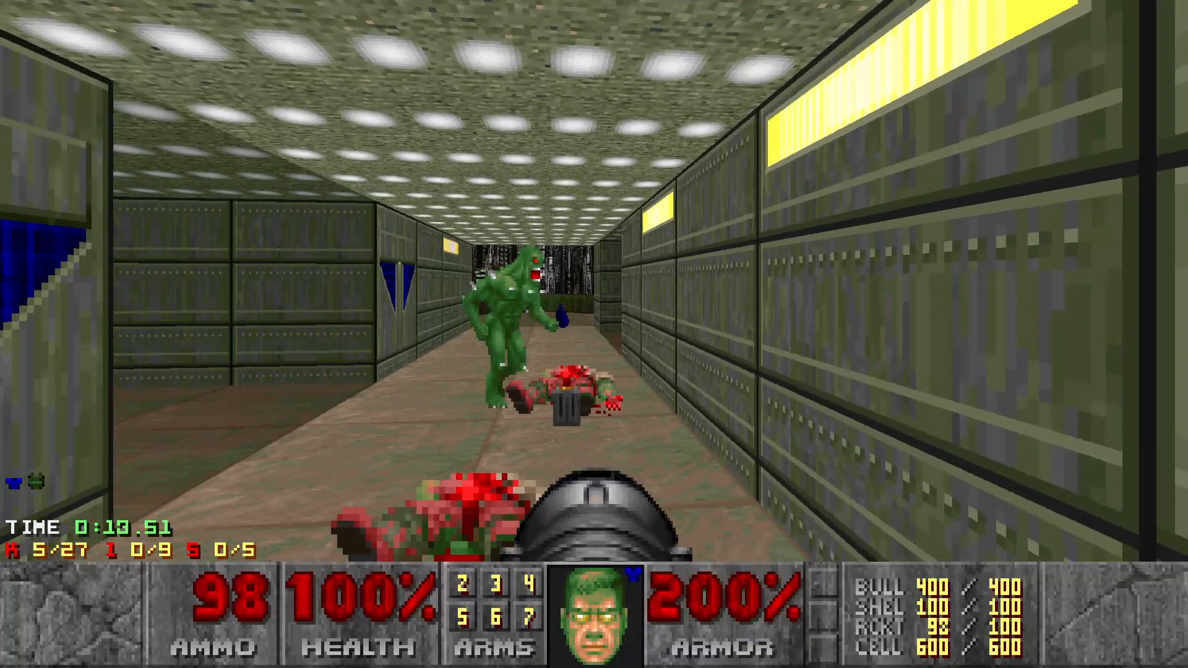
{"action": "left_click", "coordinate": [594, 335]}
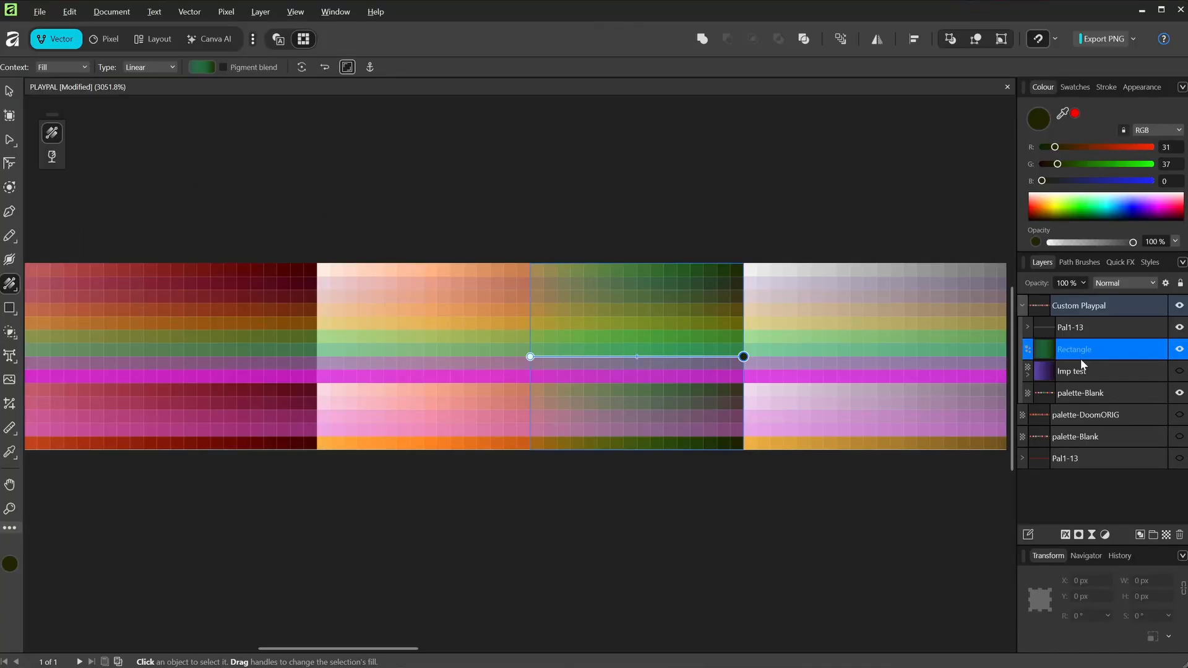
- Return to Affinity, hide the Pal1-13 group inside Custom Playpal and deselect the gradient rectangle
{"action": "left_click", "coordinate": [1179, 328]}
{"action": "left_click", "coordinate": [1091, 494]}
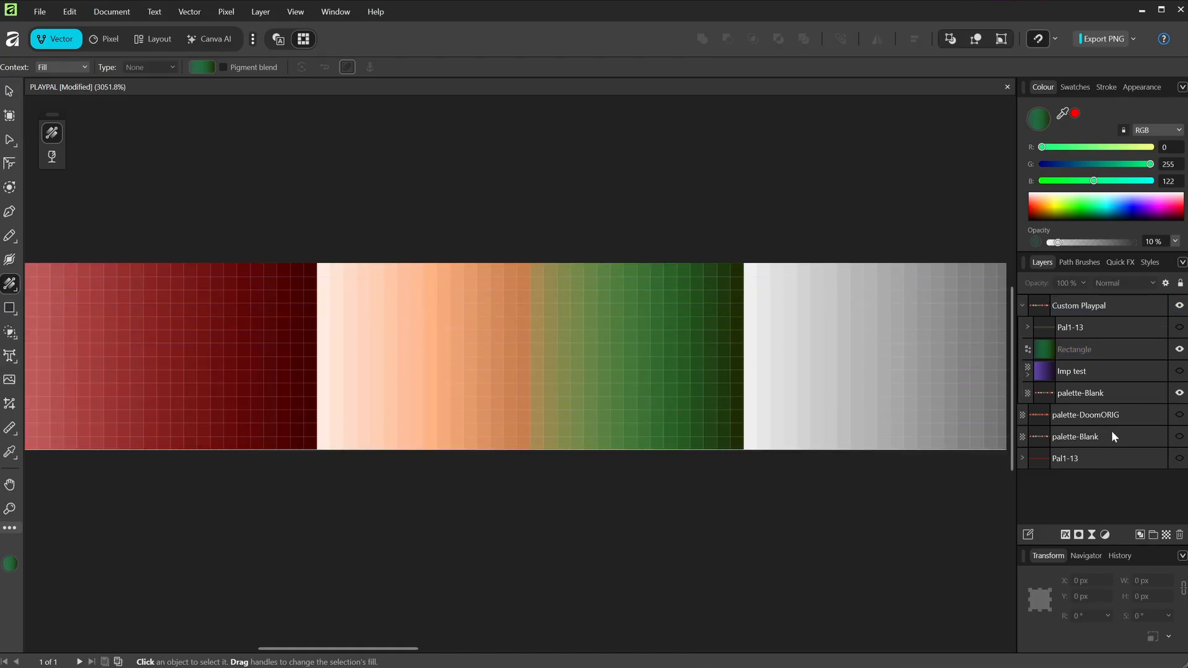
- Hide the green gradient Rectangle and delete it together with the Imp test layer from Custom Playpal
{"action": "left_click", "coordinate": [1179, 354]}
{"action": "left_click", "coordinate": [1112, 356]}
{"action": "left_click", "coordinate": [1112, 376], "text": "shift"}
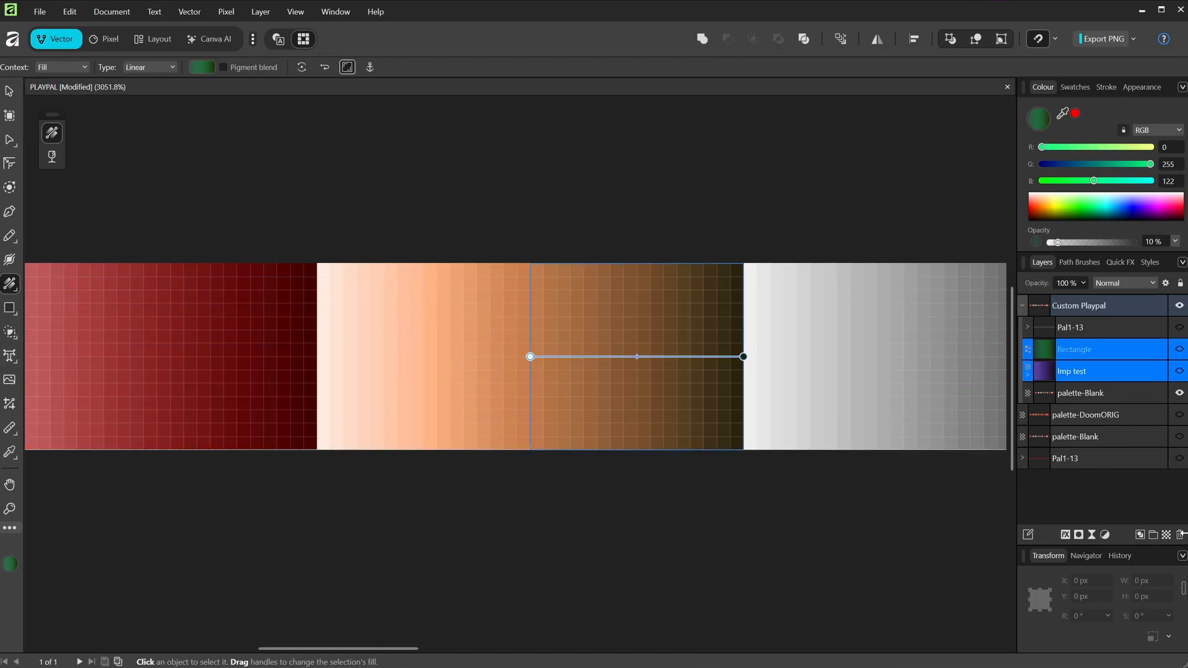
{"action": "key", "text": "Delete"}
{"action": "key", "text": "ctrl+plus"}
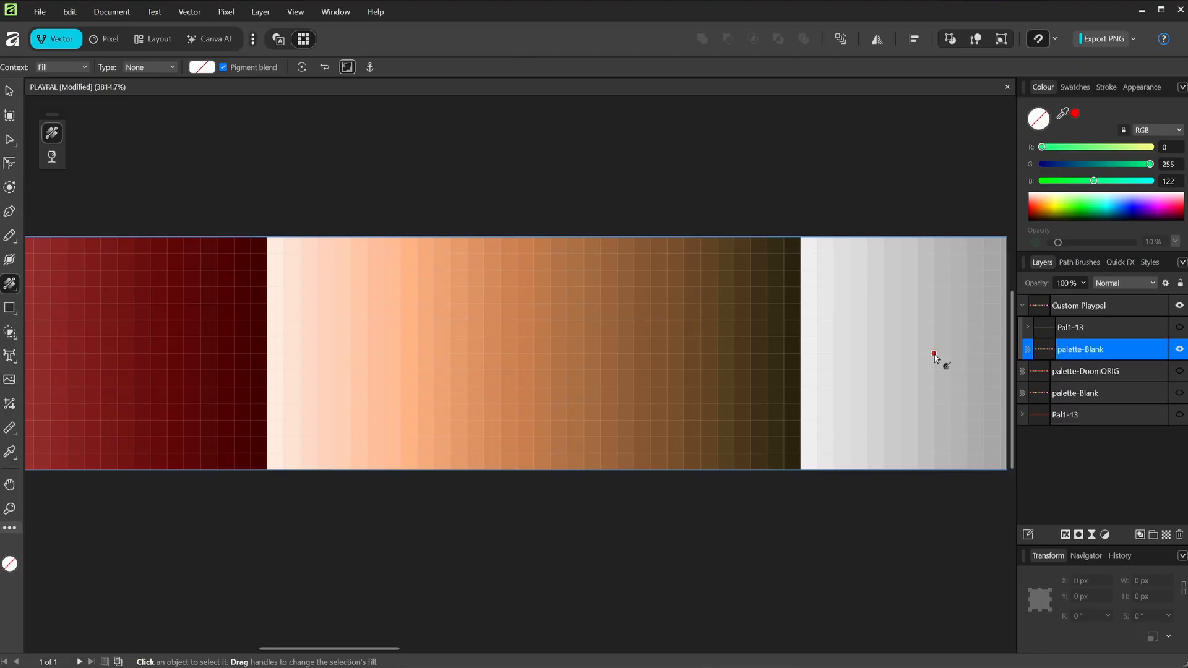
- Marquee-select the 16 × 14 px brown range of palette-Blank and copy it to its own pixel layer
{"action": "left_click", "coordinate": [106, 38]}
{"action": "left_click", "coordinate": [11, 165]}
{"action": "left_click_drag", "start_coordinate": [801, 235], "coordinate": [535, 473]}
{"action": "key", "text": "ctrl+shift+n"}
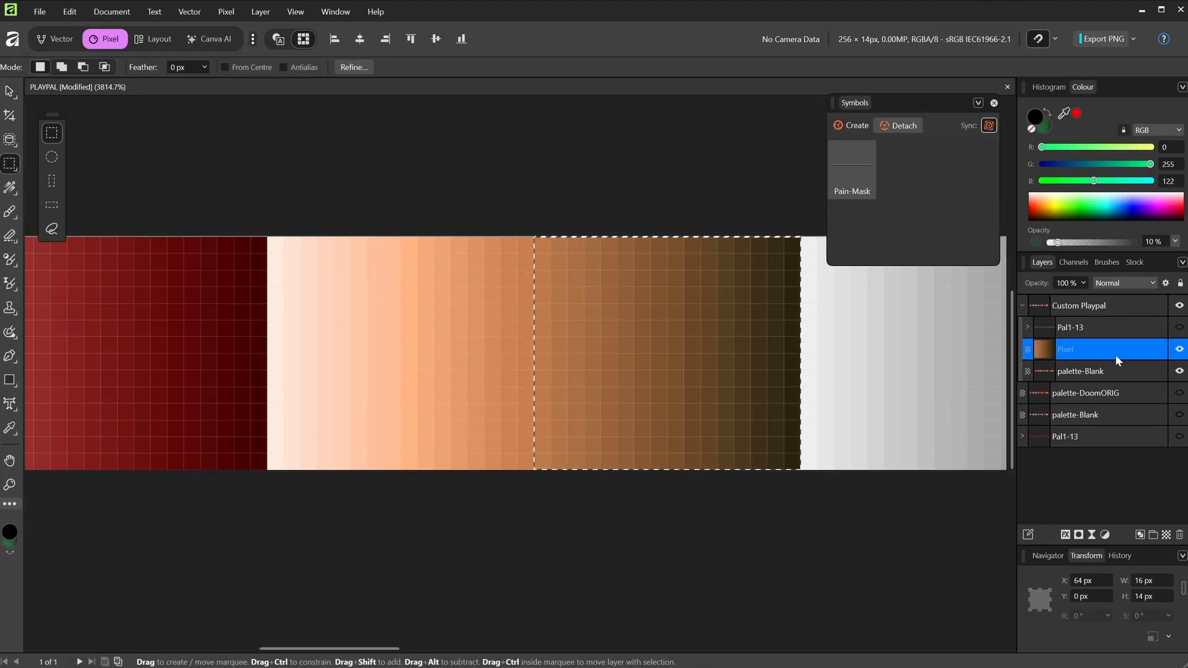
- Desaturate the copied brown range with a Black & White adjustment at default settings and hide that pixel layer
{"action": "left_click", "coordinate": [1104, 534]}
{"action": "left_click", "coordinate": [1143, 216]}
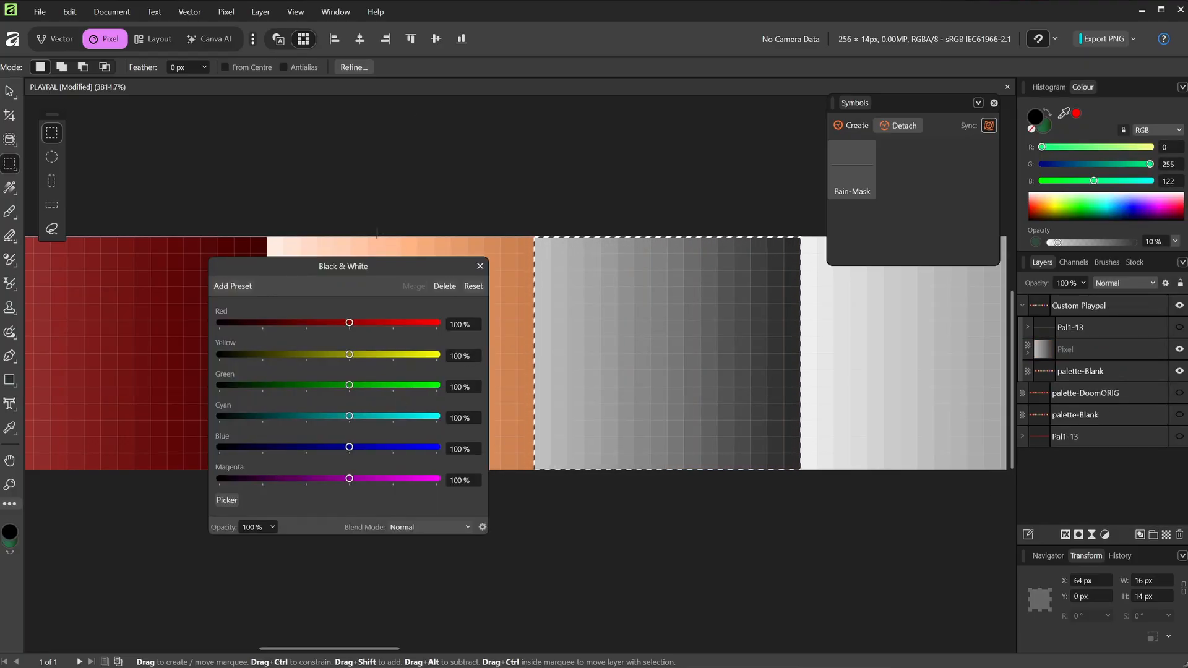
{"action": "left_click", "coordinate": [479, 266]}
{"action": "left_click", "coordinate": [1177, 358]}
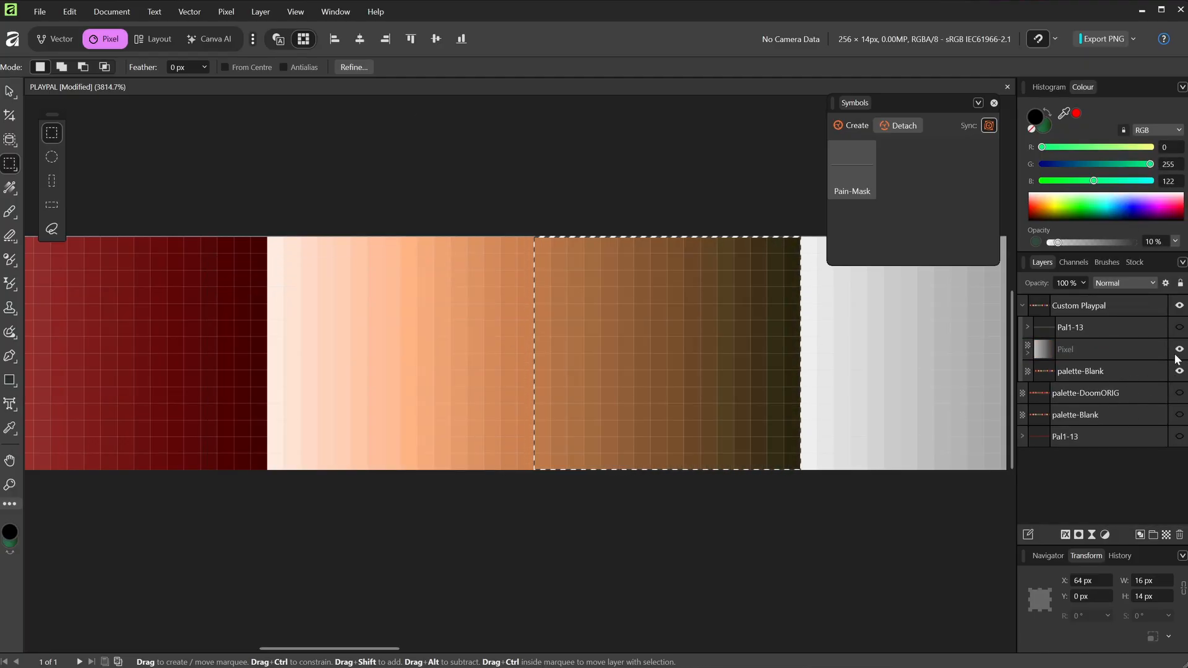
{"action": "left_click", "coordinate": [1177, 358]}
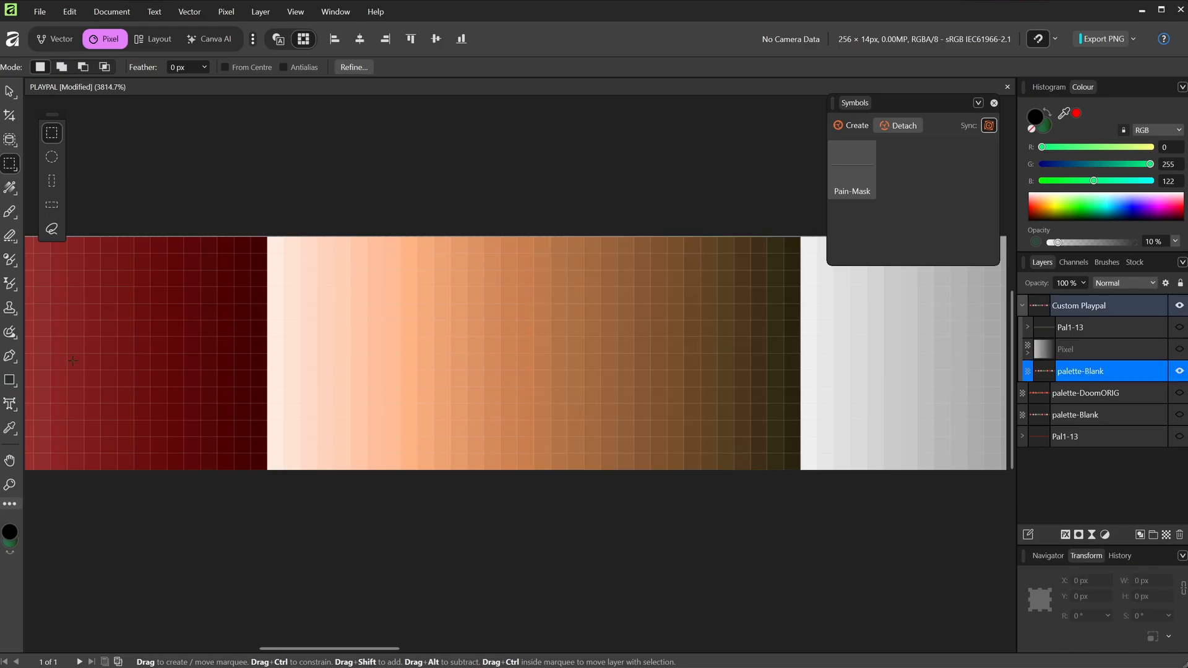
- Draw a 16 × 14 px vector rectangle over the brown range, directly above palette-Blank
{"action": "left_click", "coordinate": [68, 38]}
{"action": "left_click", "coordinate": [9, 308]}
{"action": "mouse_move", "coordinate": [802, 254]}
{"action": "left_mouse_down"}
{"action": "mouse_move", "coordinate": [569, 468]}
{"action": "mouse_move", "coordinate": [534, 471]}
{"action": "left_mouse_up"}
- Show the colour as a wheel and fill the rectangle with purple 690BC8 at 100 % opacity
{"action": "left_click", "coordinate": [1182, 87]}
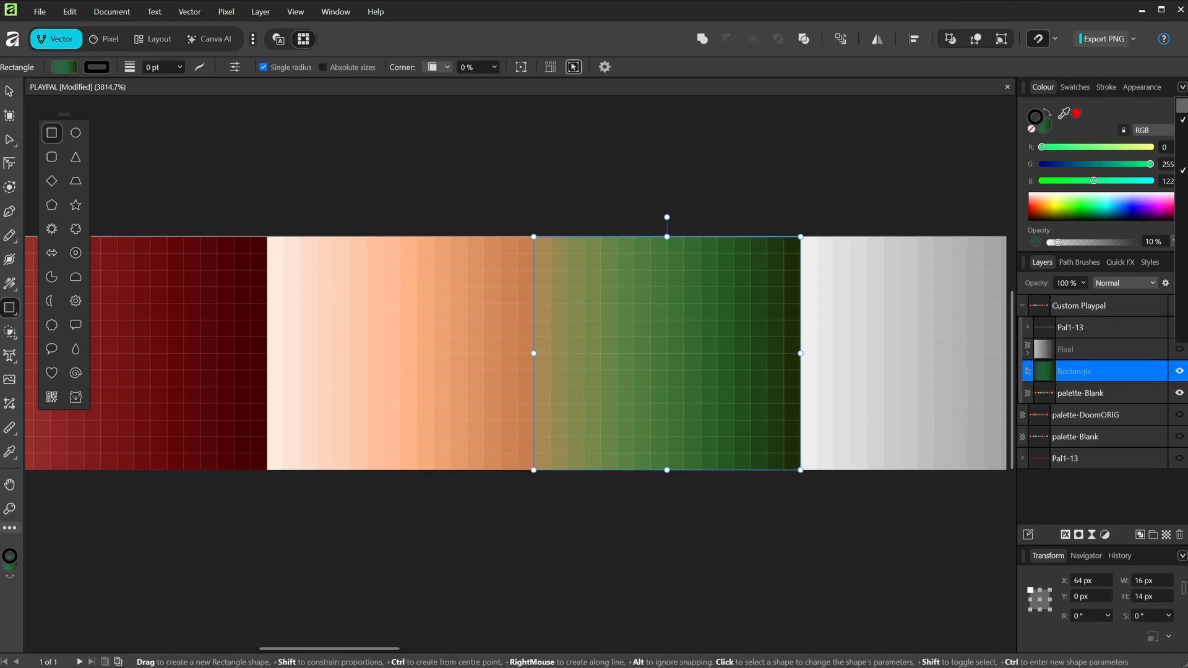
{"action": "left_click", "coordinate": [1183, 106]}
{"action": "left_click_drag", "start_coordinate": [1087, 152], "coordinate": [1116, 175]}
{"action": "left_click_drag", "start_coordinate": [1070, 242], "coordinate": [1146, 244]}
{"action": "mouse_move", "coordinate": [1116, 175]}
{"action": "left_mouse_down"}
{"action": "mouse_move", "coordinate": [1130, 182]}
{"action": "mouse_move", "coordinate": [1072, 189]}
{"action": "mouse_move", "coordinate": [1104, 126]}
{"action": "mouse_move", "coordinate": [1098, 146]}
{"action": "left_mouse_up"}
- Show the greyscale Pixel layer above the purple rectangle and set its blend mode to Luminosity
{"action": "left_click", "coordinate": [1180, 349]}
{"action": "left_click", "coordinate": [1131, 351]}
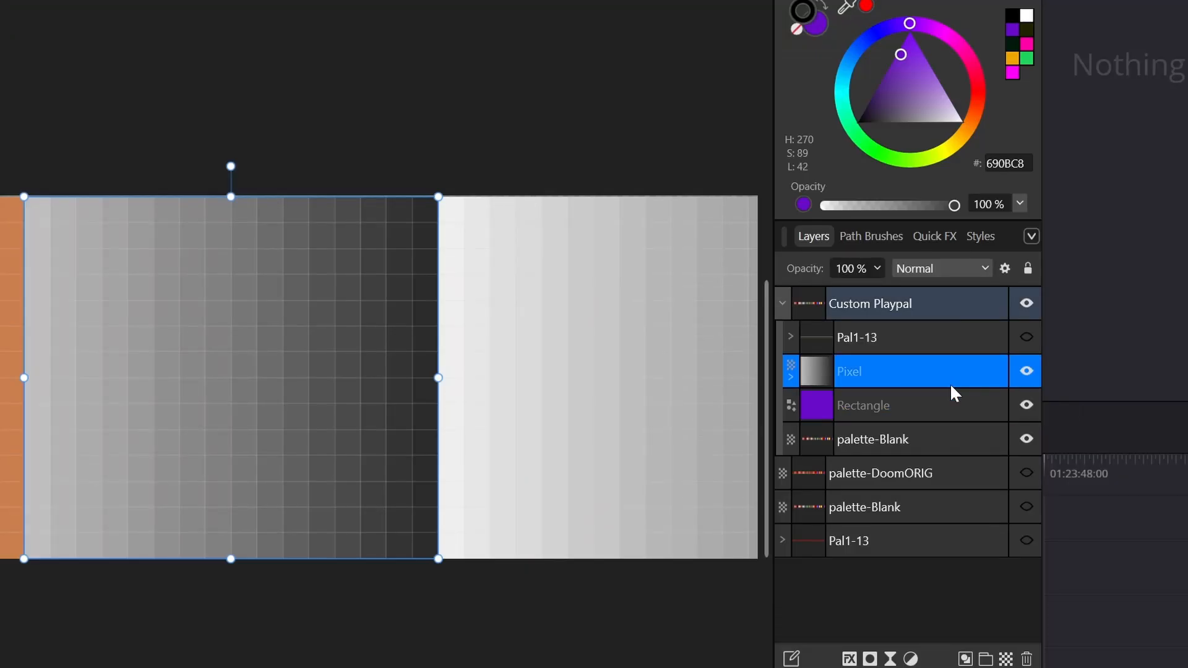
{"action": "left_click", "coordinate": [929, 268]}
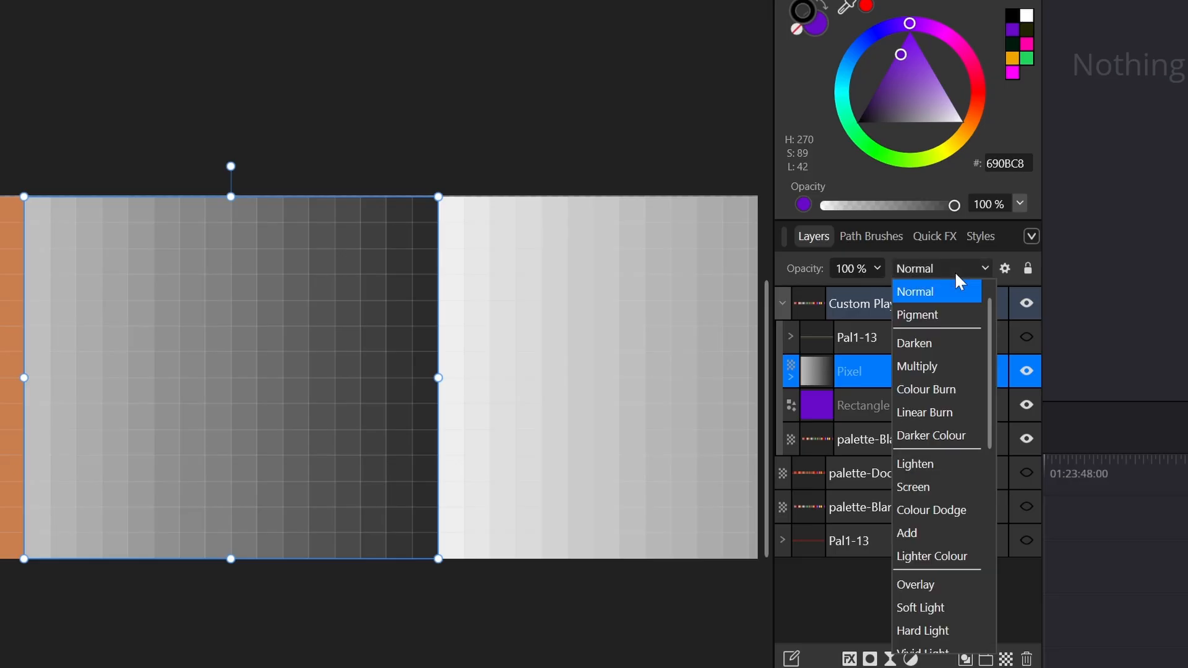
{"action": "scroll", "coordinate": [946, 427], "scroll_direction": "down", "scroll_amount": 5}
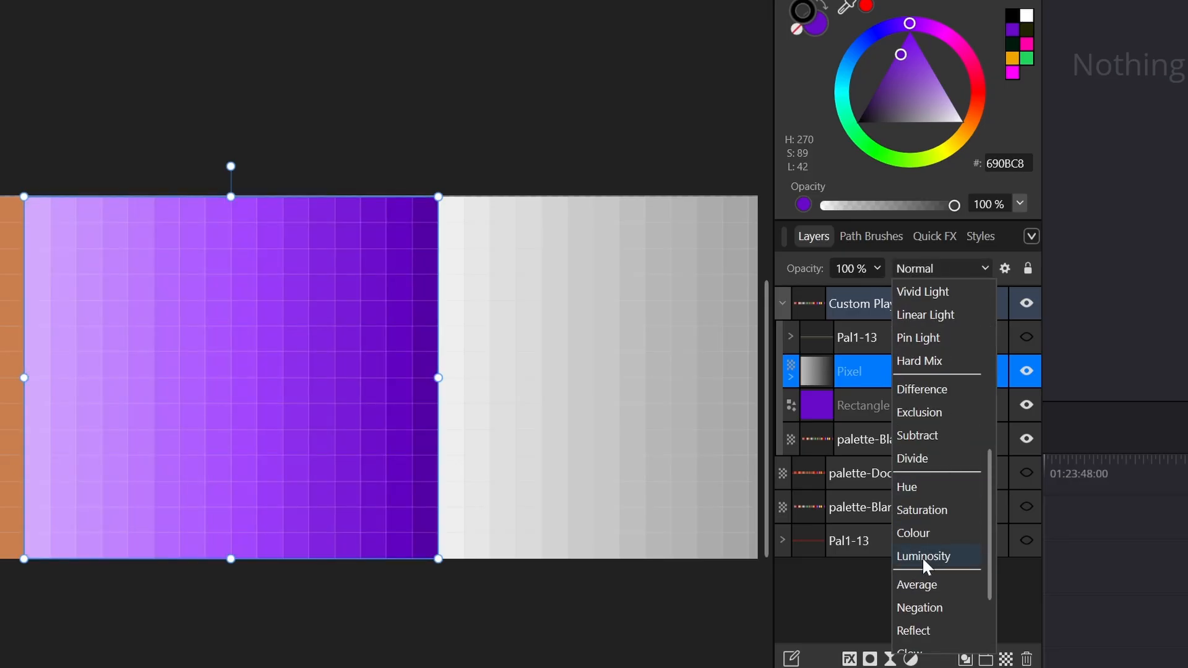
{"action": "left_click", "coordinate": [922, 557]}
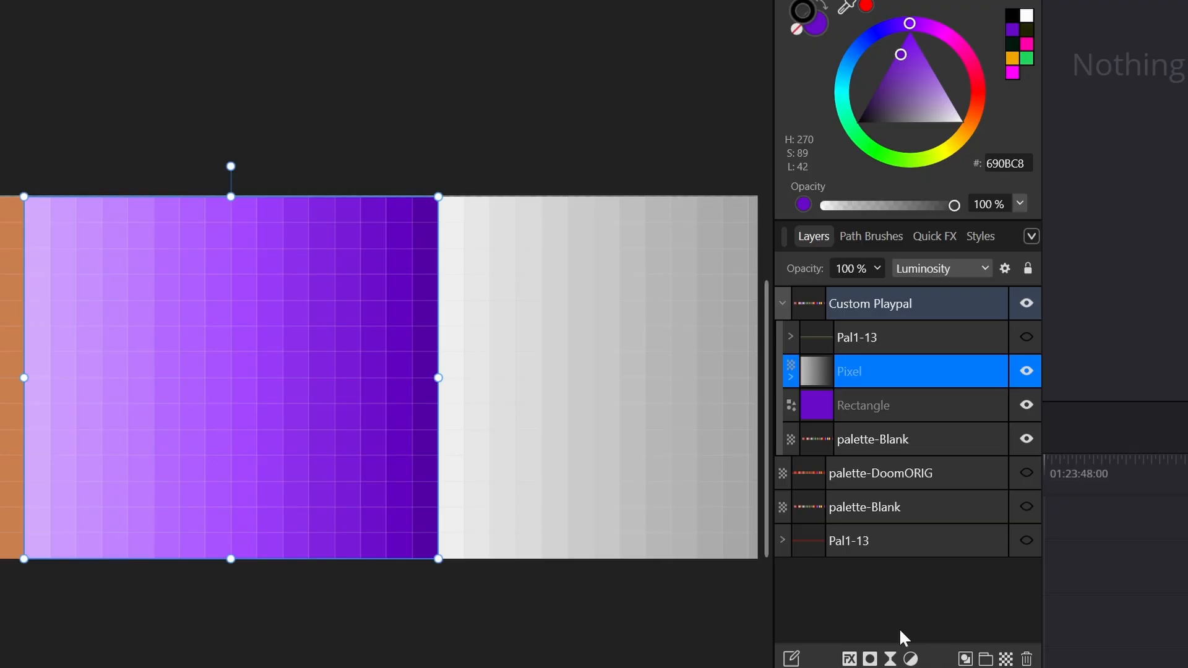
{"action": "left_click", "coordinate": [889, 607]}
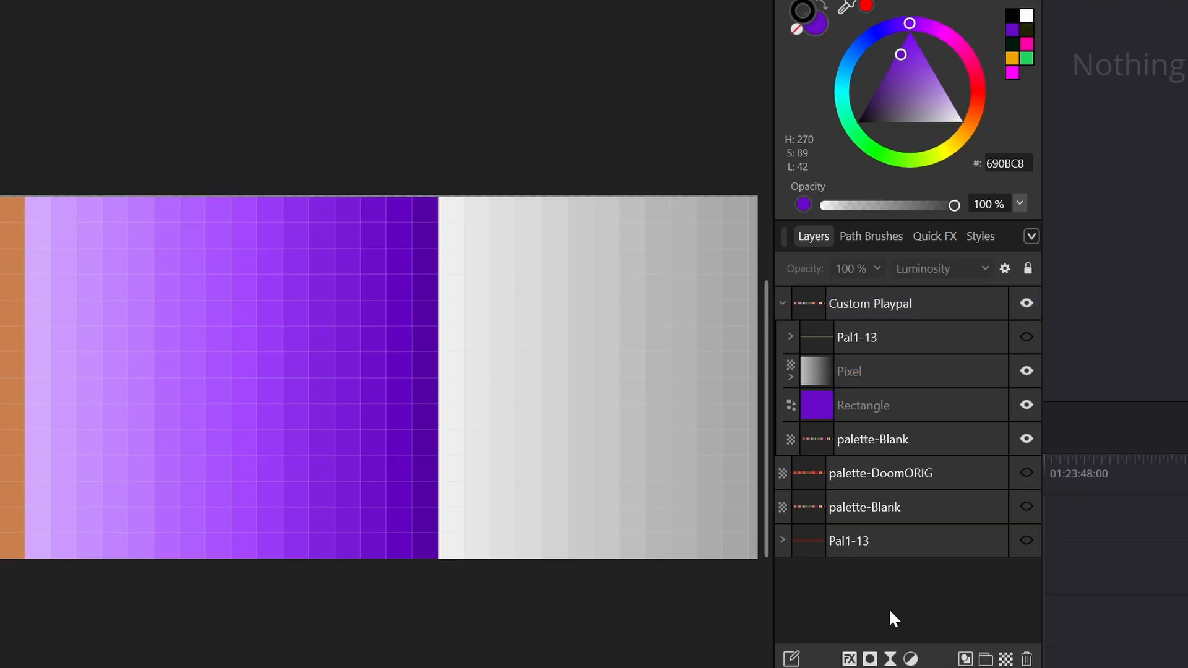
- Show the Pal1-13 group inside Custom Playpal and export the purple palette as PNG, overwriting the previous export
{"action": "left_click", "coordinate": [1026, 338]}
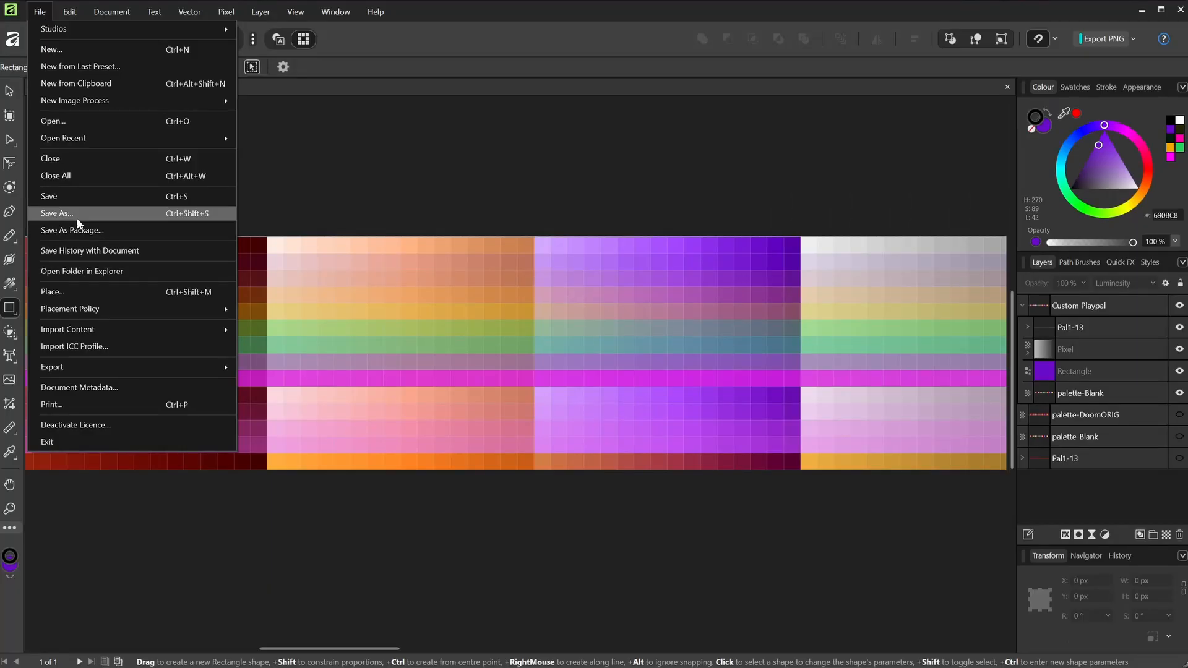
{"action": "left_click", "coordinate": [77, 215]}
{"action": "left_click", "coordinate": [736, 446]}
{"action": "left_click", "coordinate": [39, 11]}
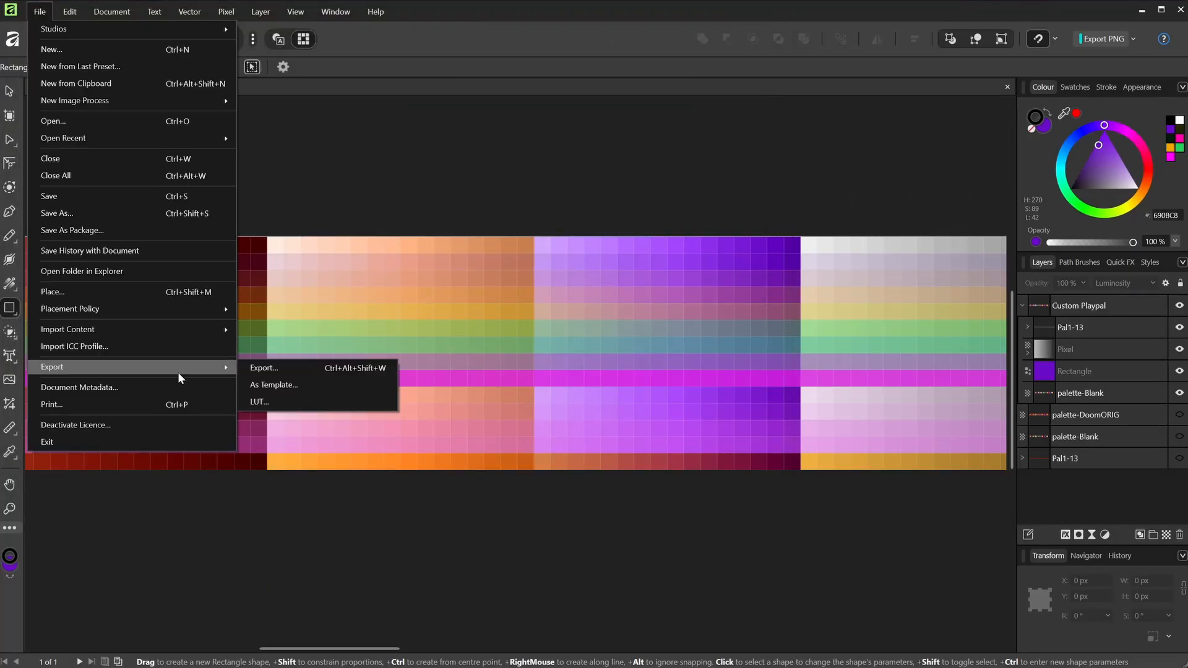
{"action": "left_click", "coordinate": [264, 368]}
{"action": "left_click", "coordinate": [797, 512]}
{"action": "left_click", "coordinate": [976, 626]}
{"action": "left_click", "coordinate": [641, 368]}
- Switch to the game and fight through the first corridor to check the purple recolour
{"action": "key", "text": "alt+Tab"}
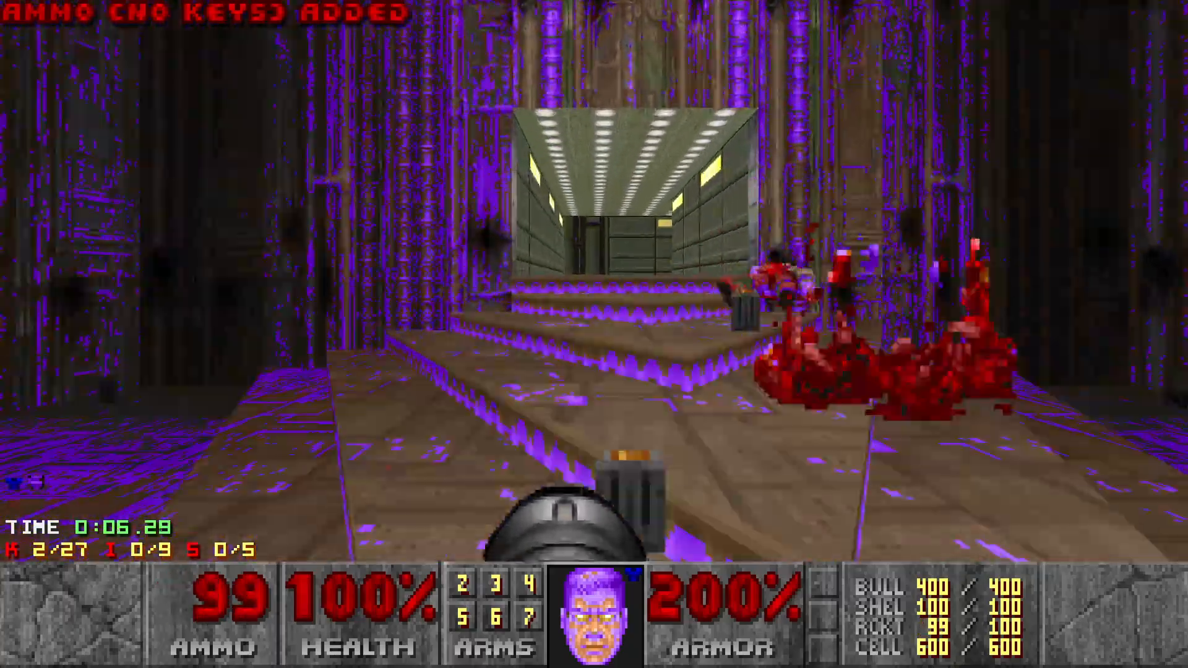
{"action": "key", "text": "w"}
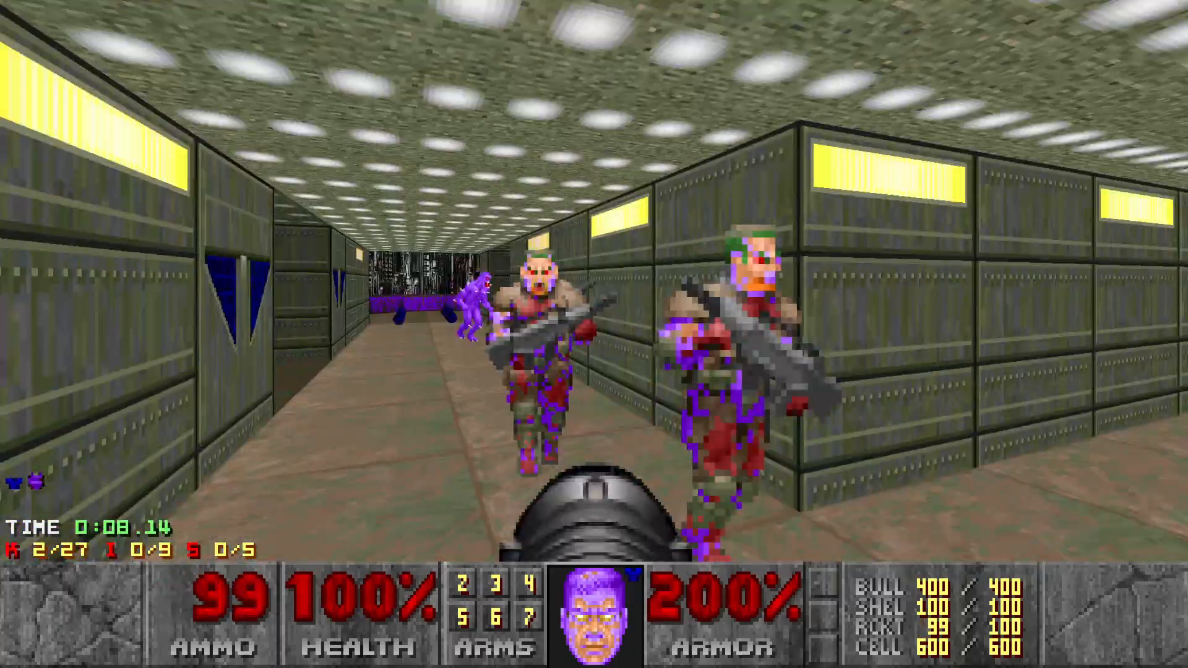
{"action": "left_click", "coordinate": [594, 334]}
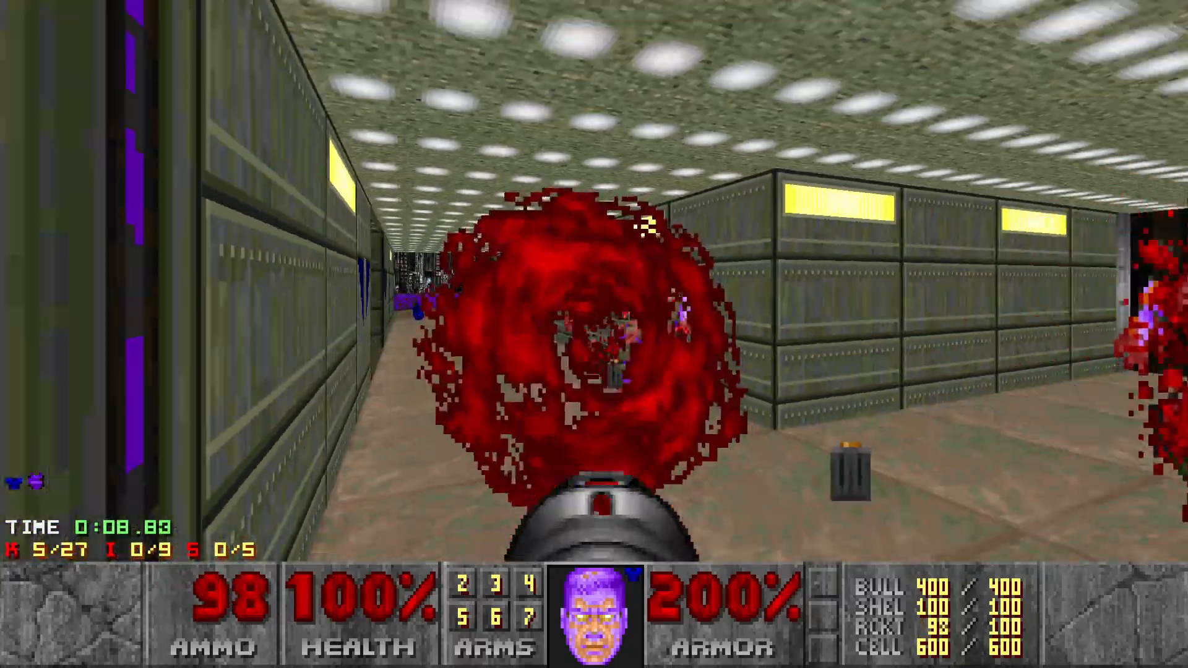
{"action": "key", "text": "w"}
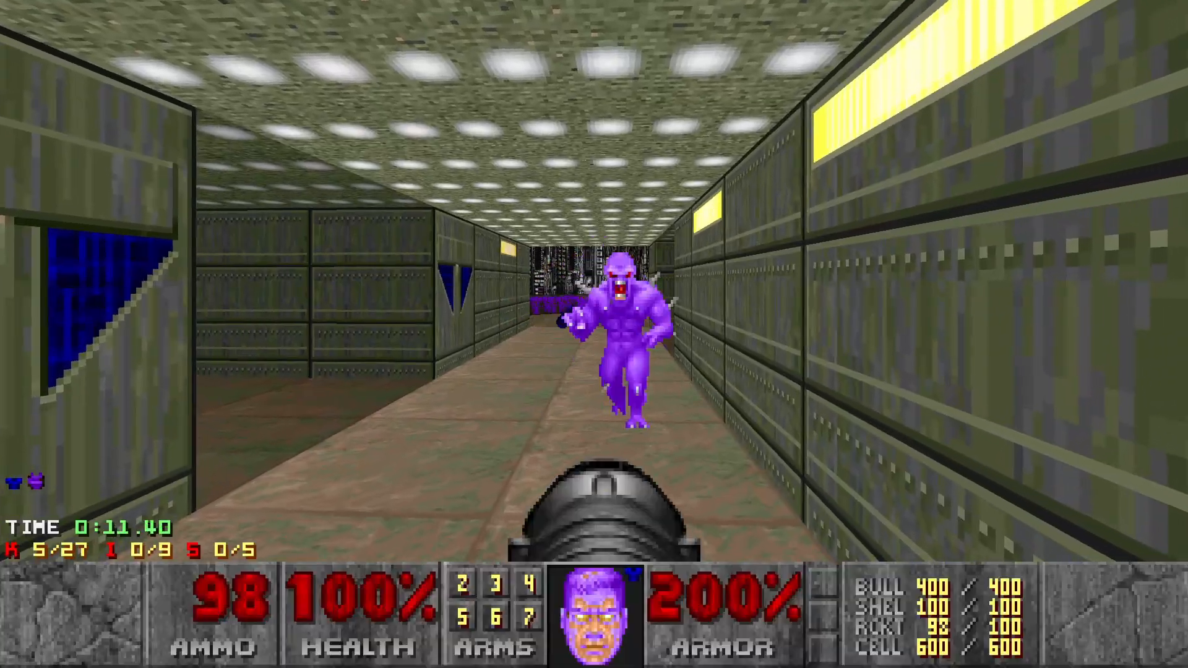
- Back away and strafe around the approaching imp to examine its purple shading, and end the game test
{"action": "key", "text": "s"}
{"action": "key", "text": "a"}
{"action": "key", "text": "d"}
{"action": "key", "text": "a"}
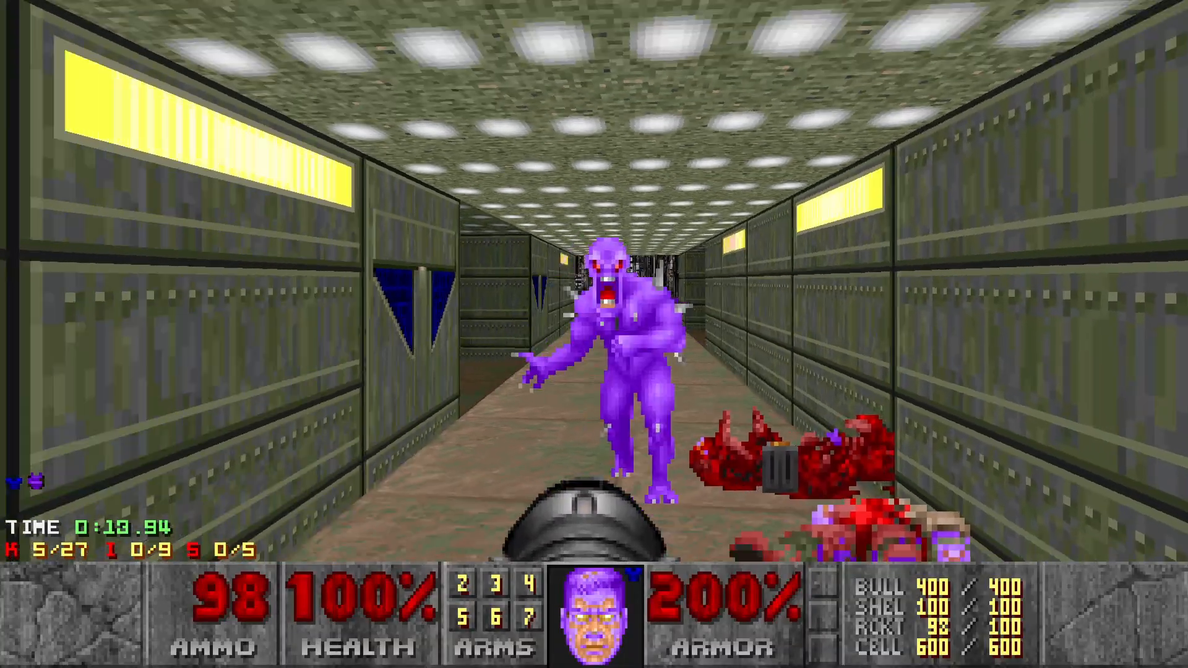
{"action": "key", "text": "s"}
{"action": "key", "text": "d"}
{"action": "key", "text": "a"}
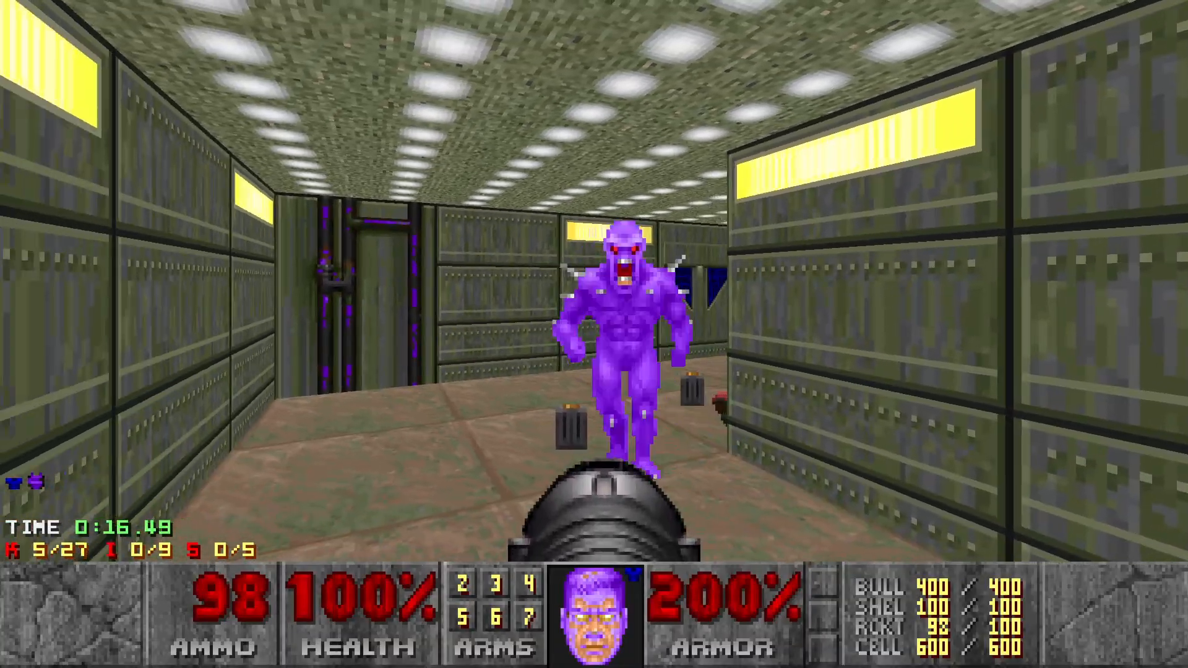
{"action": "key", "text": "s"}
{"action": "key", "text": "Escape"}
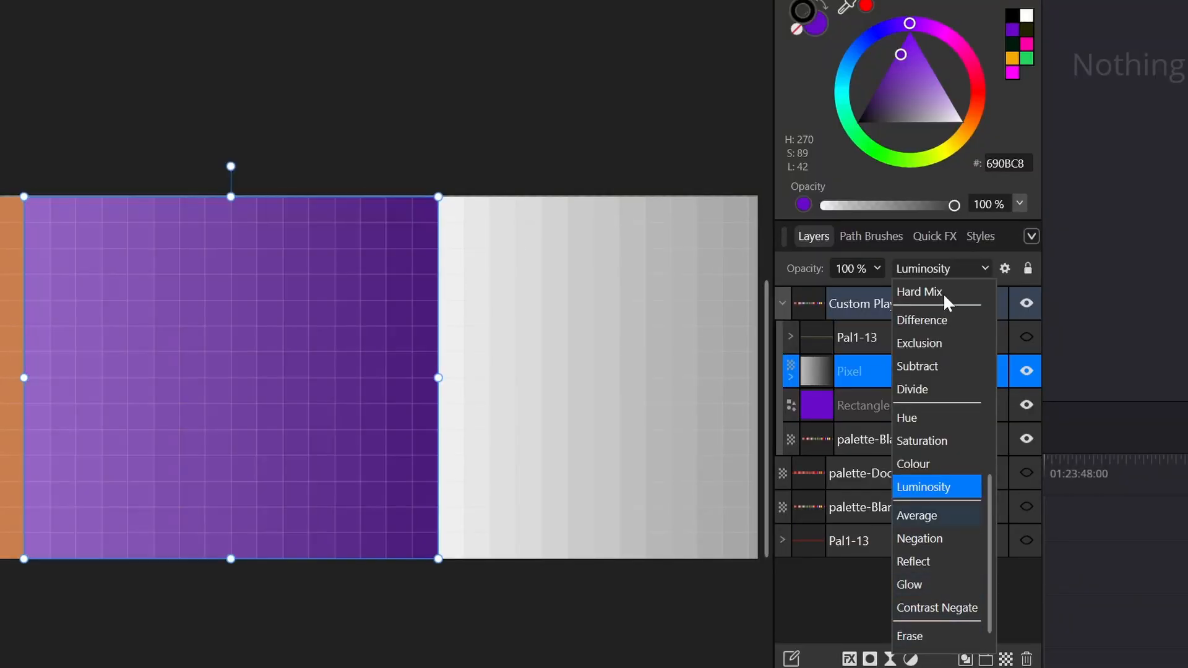
- Set the greyscale Pixel layer's blend mode to Hard Light and show the Pal1-13 group for another in-game check
{"action": "scroll", "coordinate": [943, 292], "scroll_direction": "up", "scroll_amount": 3}
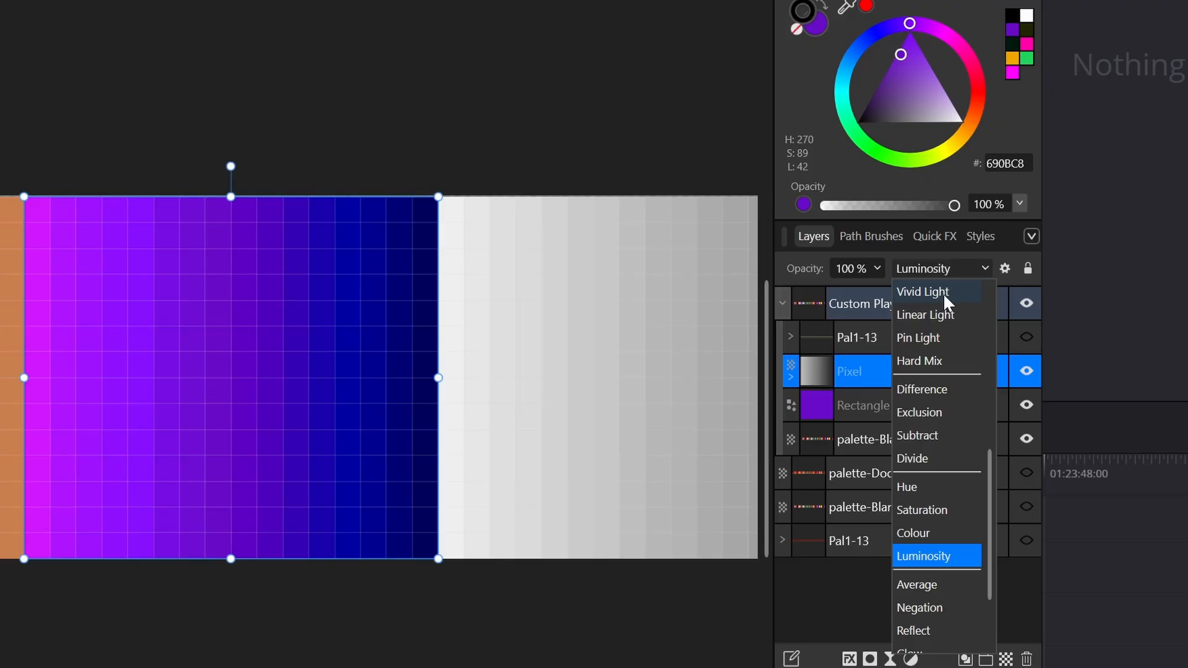
{"action": "scroll", "coordinate": [943, 292], "scroll_direction": "up", "scroll_amount": 4}
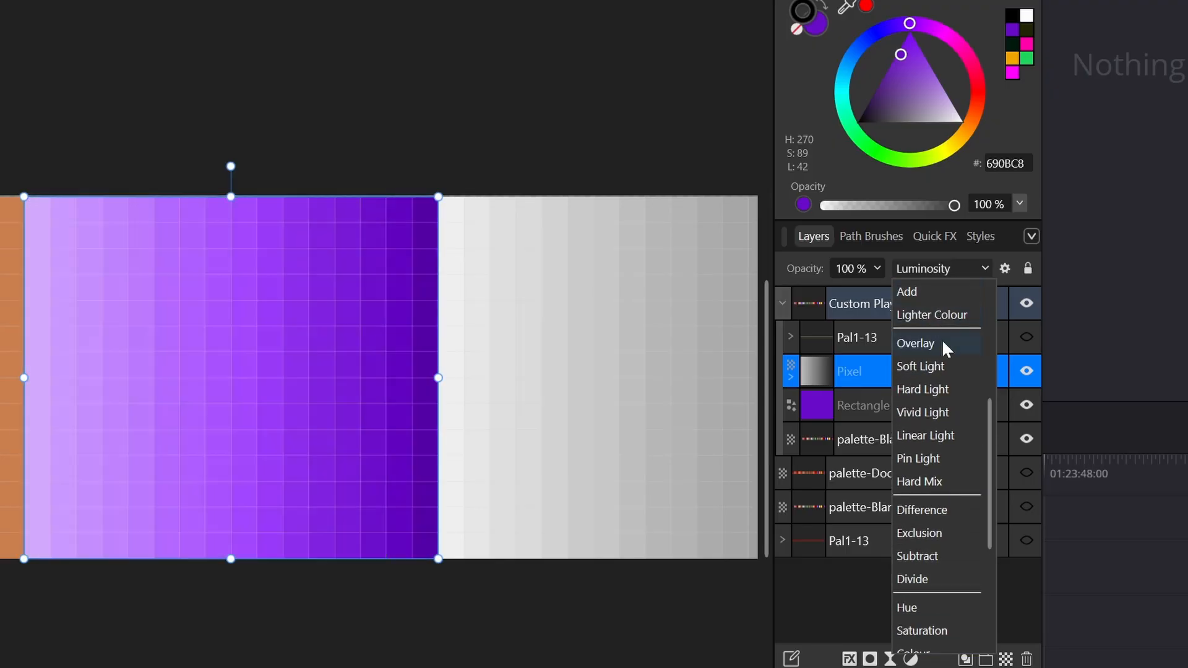
{"action": "left_click", "coordinate": [929, 391]}
{"action": "left_click", "coordinate": [913, 620]}
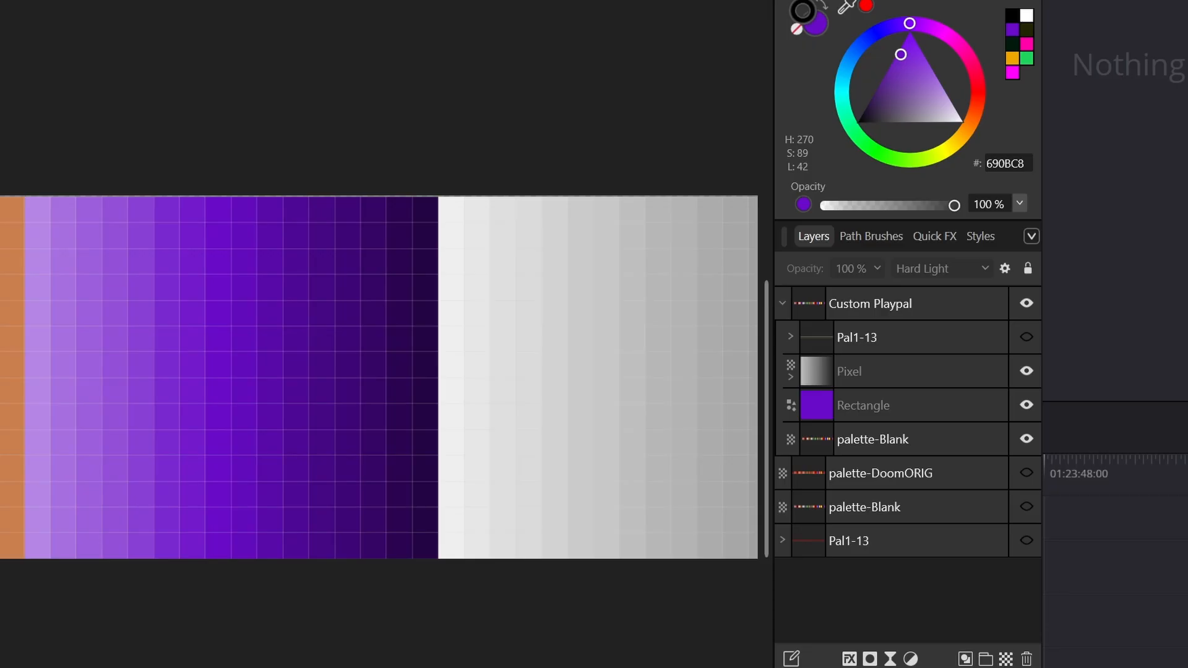
{"action": "left_click", "coordinate": [1026, 337]}
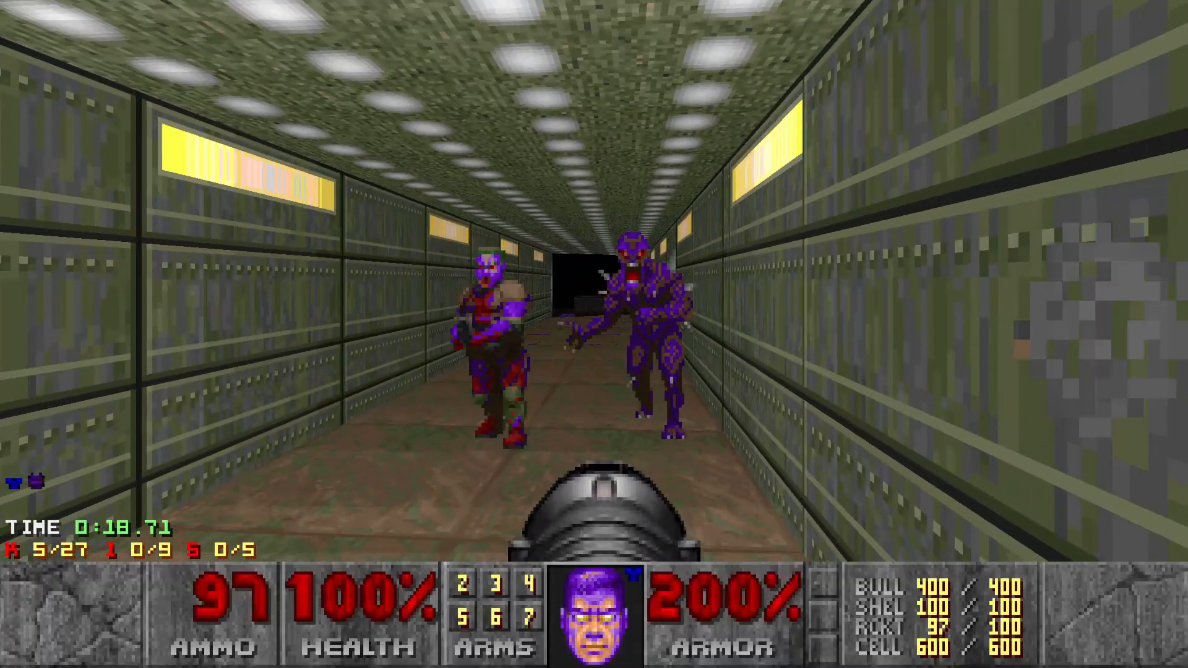
{"action": "key", "text": "Escape"}
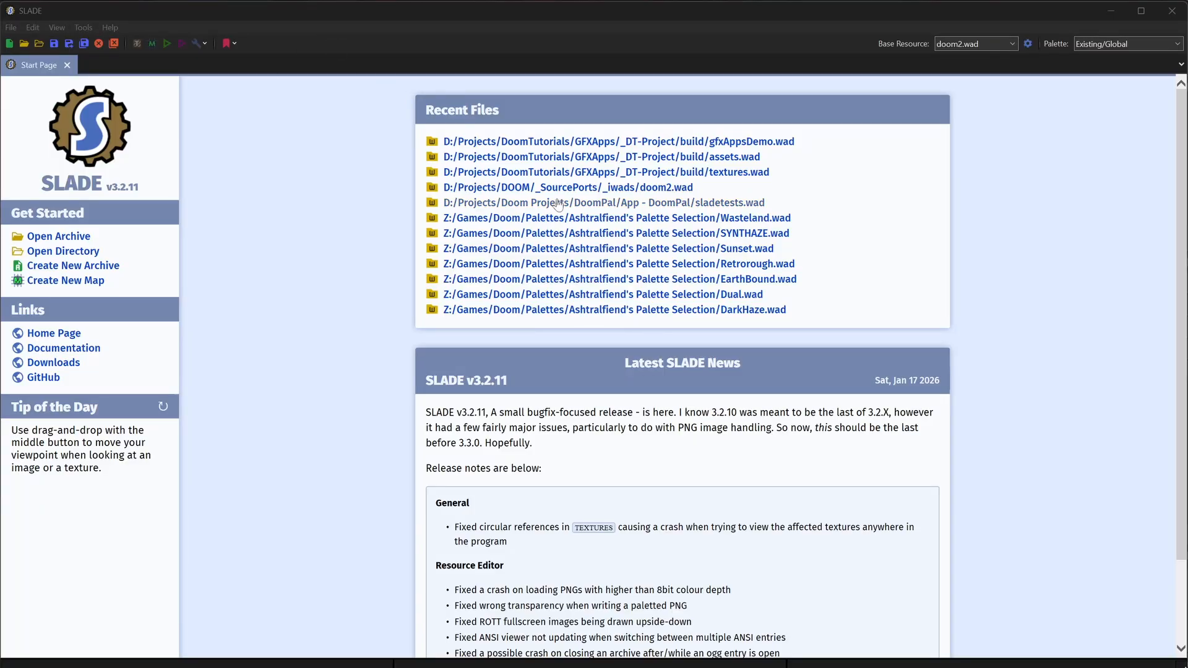
- Switch to SLADE, open the recent file doom2.wad and filter its entries by "tro"
{"action": "left_click", "coordinate": [607, 190]}
{"action": "left_click", "coordinate": [608, 189]}
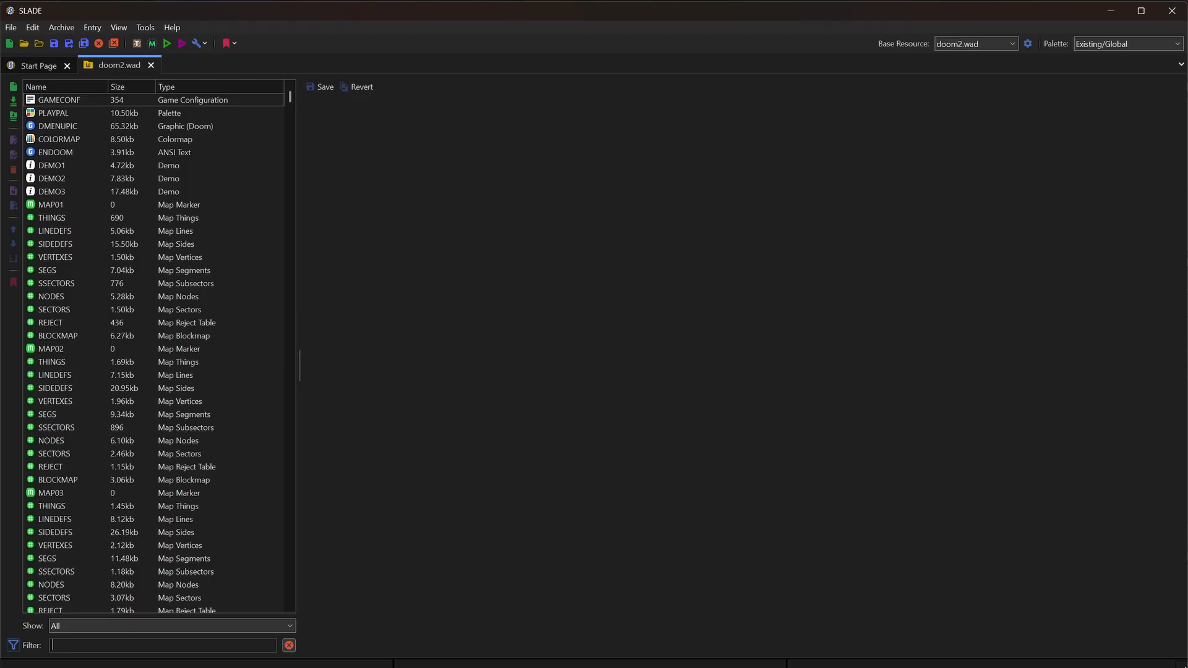
{"action": "type", "text": "tro"}
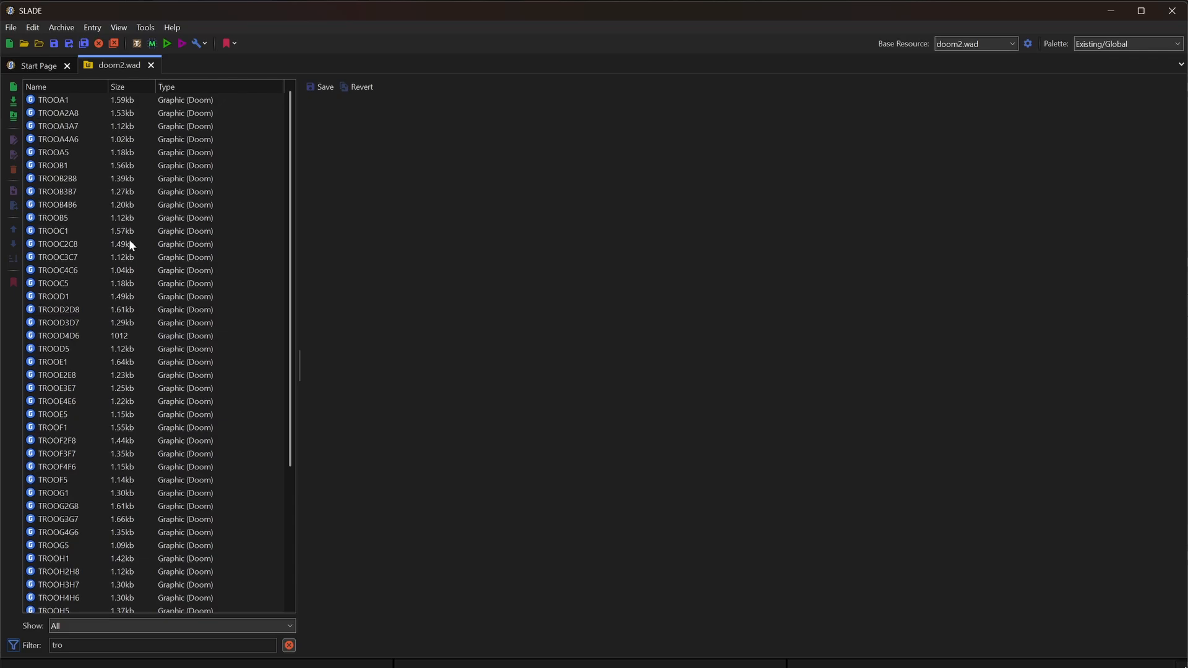
- Select all imp sprites from TROOA1 to TROOU0 and start exporting them
{"action": "left_click", "coordinate": [47, 99]}
{"action": "scroll", "coordinate": [106, 198], "scroll_direction": "down", "scroll_amount": 5}
{"action": "left_click", "coordinate": [58, 597], "text": "shift"}
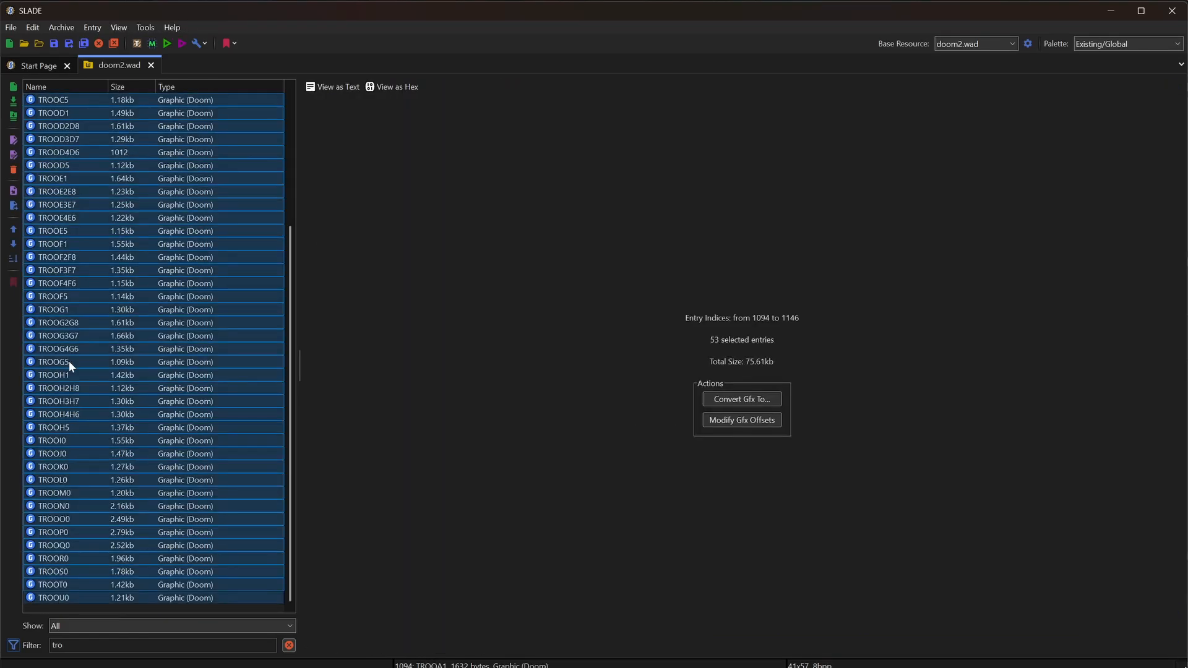
{"action": "right_click", "coordinate": [69, 362]}
{"action": "left_click", "coordinate": [117, 473]}
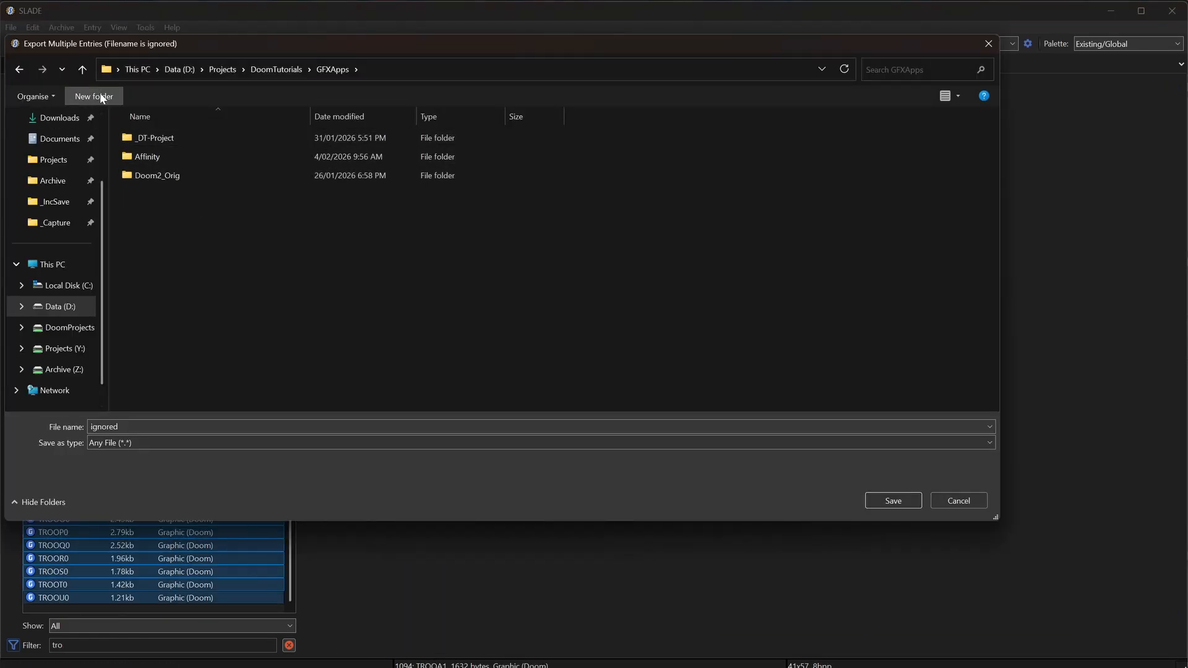
- Create a folder named palTest in GFXApps and open it as the export location
{"action": "left_click", "coordinate": [102, 98]}
{"action": "type", "text": "pal"}
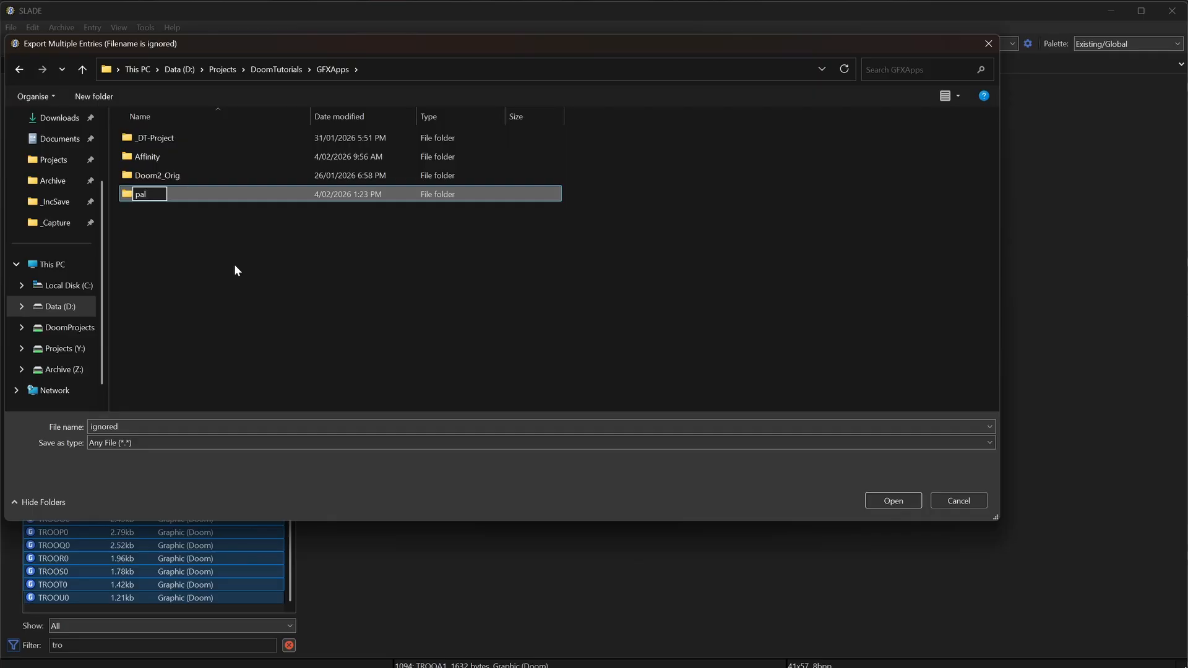
{"action": "type", "text": "Test"}
{"action": "key", "text": "Return"}
{"action": "key", "text": "Return"}
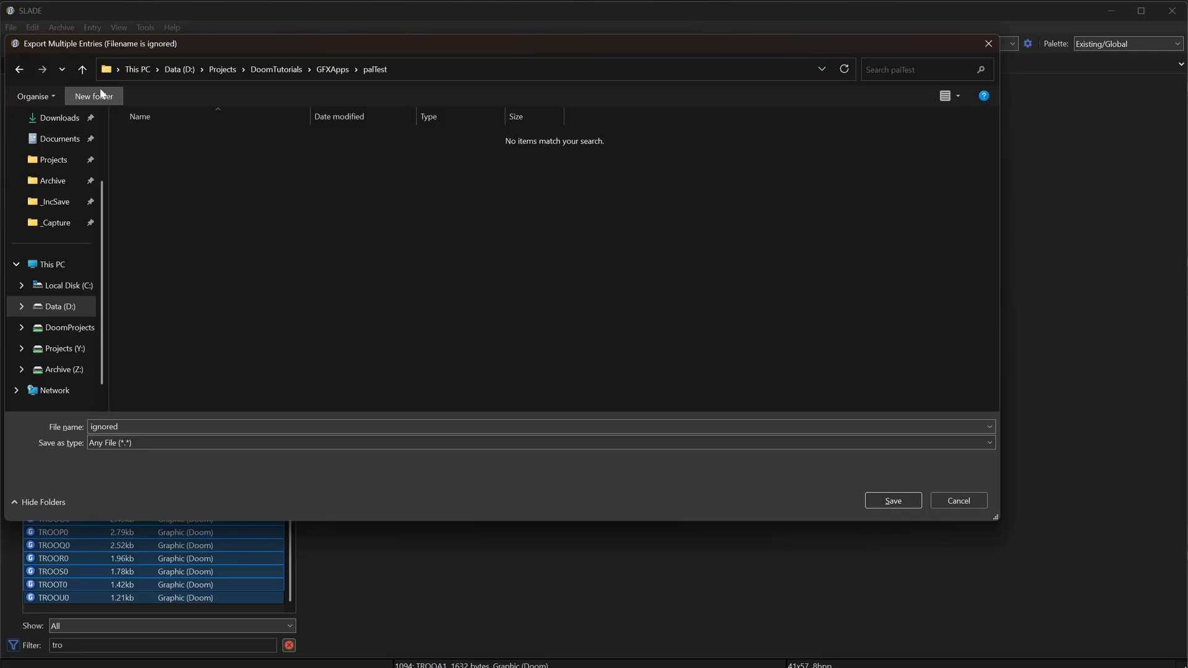
- Create an imp_raw folder inside palTest and export the selected imp sprites into it
{"action": "left_click", "coordinate": [98, 96]}
{"action": "type", "text": "raw"}
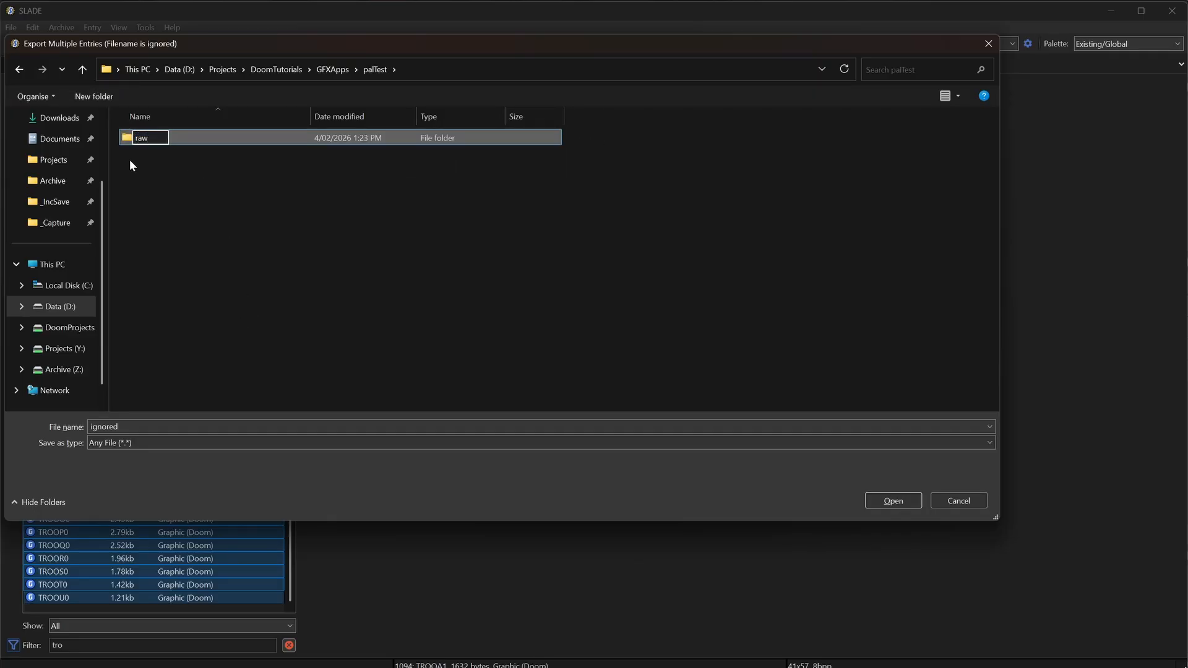
{"action": "key", "text": "BackSpace"}
{"action": "key", "text": "BackSpace"}
{"action": "key", "text": "BackSpace"}
{"action": "type", "text": "imp_raw"}
{"action": "key", "text": "Return"}
{"action": "left_click", "coordinate": [145, 146]}
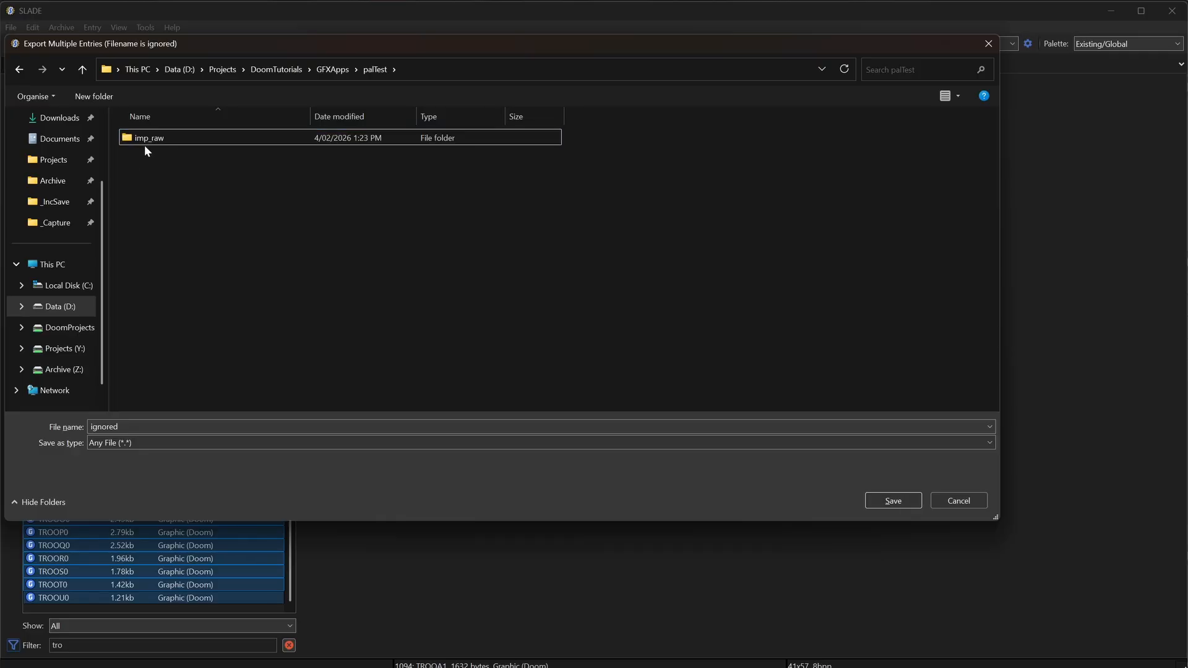
{"action": "double_click", "coordinate": [146, 139]}
{"action": "left_click", "coordinate": [876, 501]}
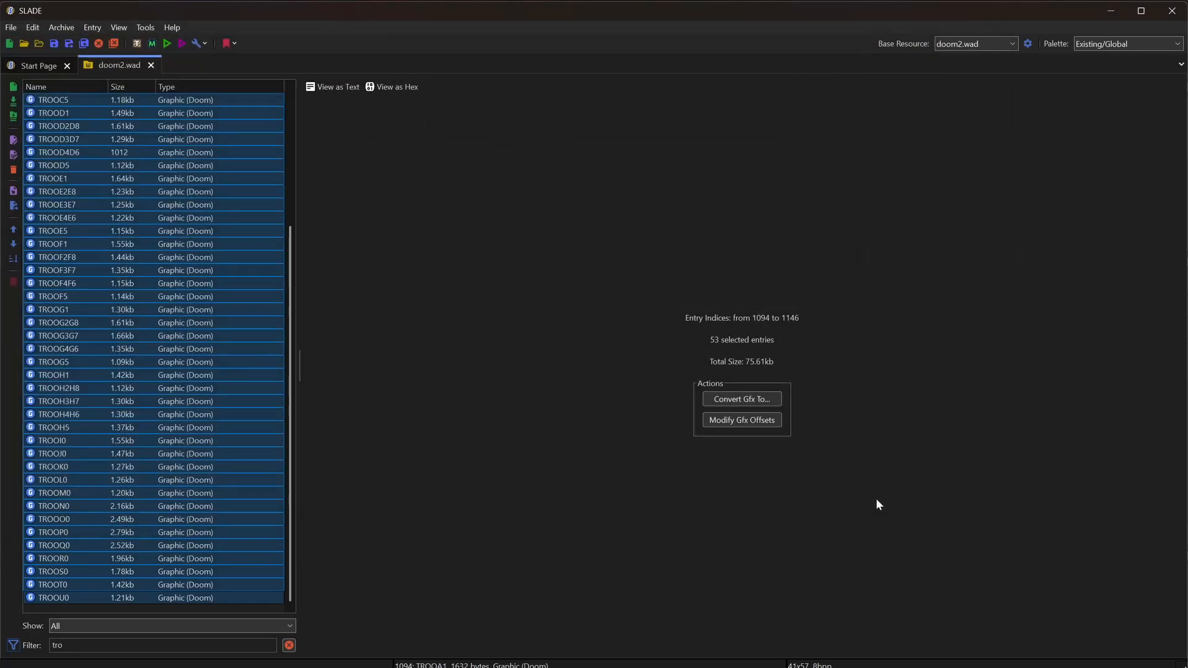
{"action": "left_click", "coordinate": [78, 208]}
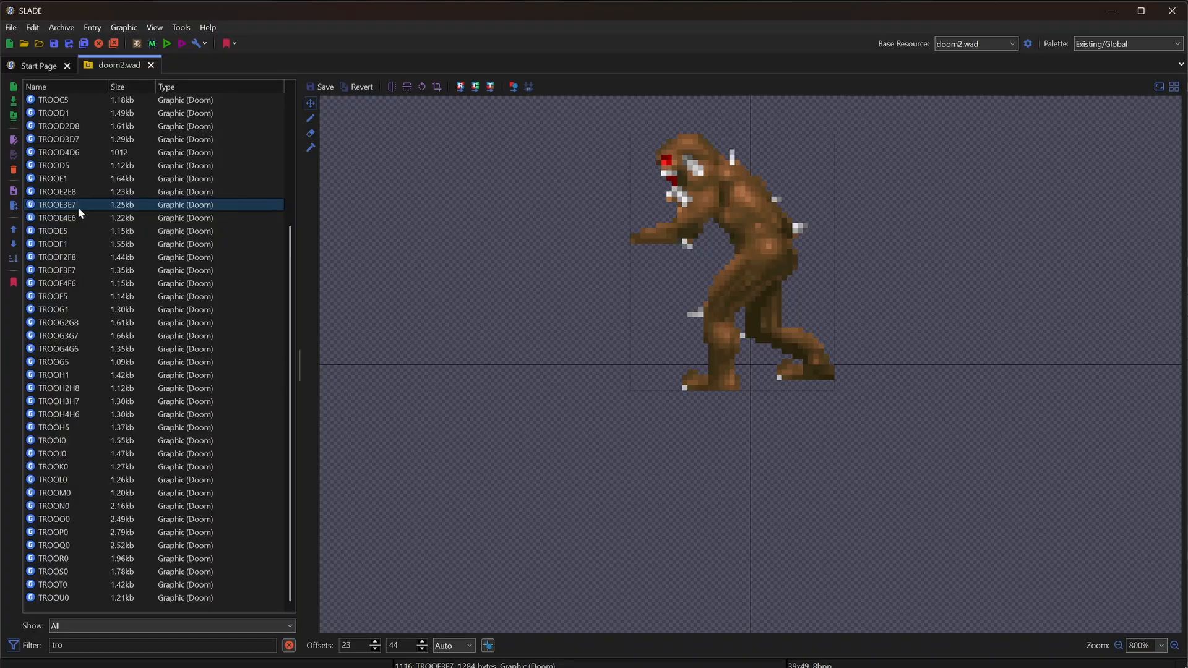
{"action": "right_click", "coordinate": [59, 173]}
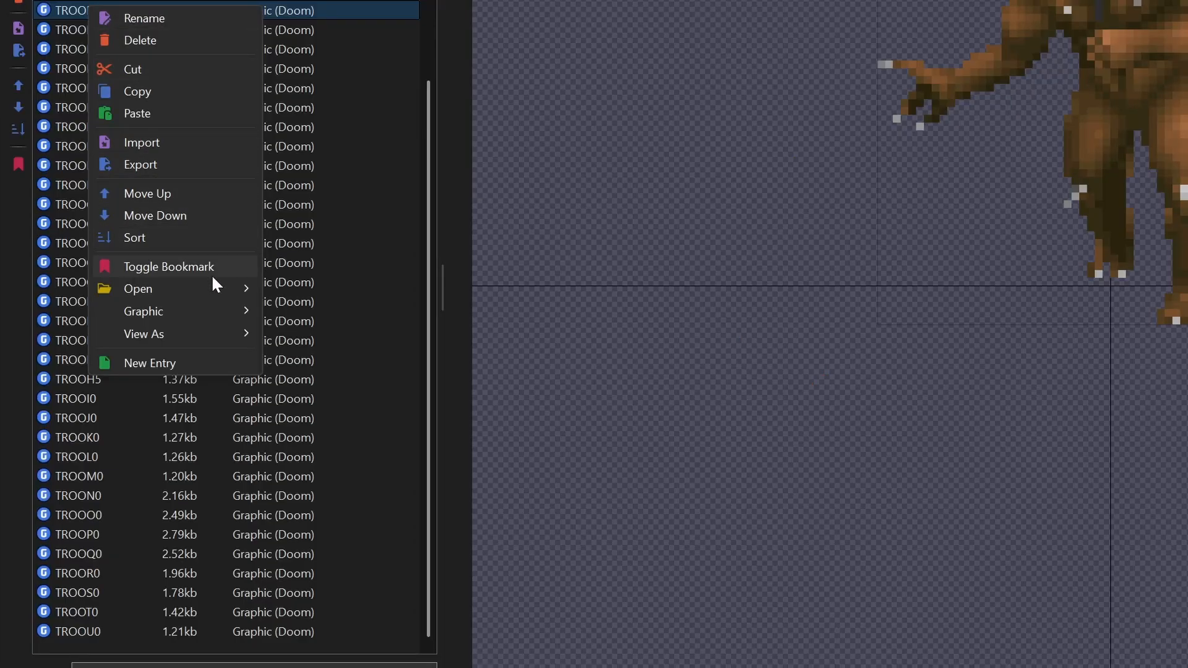
{"action": "mouse_move", "coordinate": [207, 318]}
{"action": "left_click", "coordinate": [314, 85]}
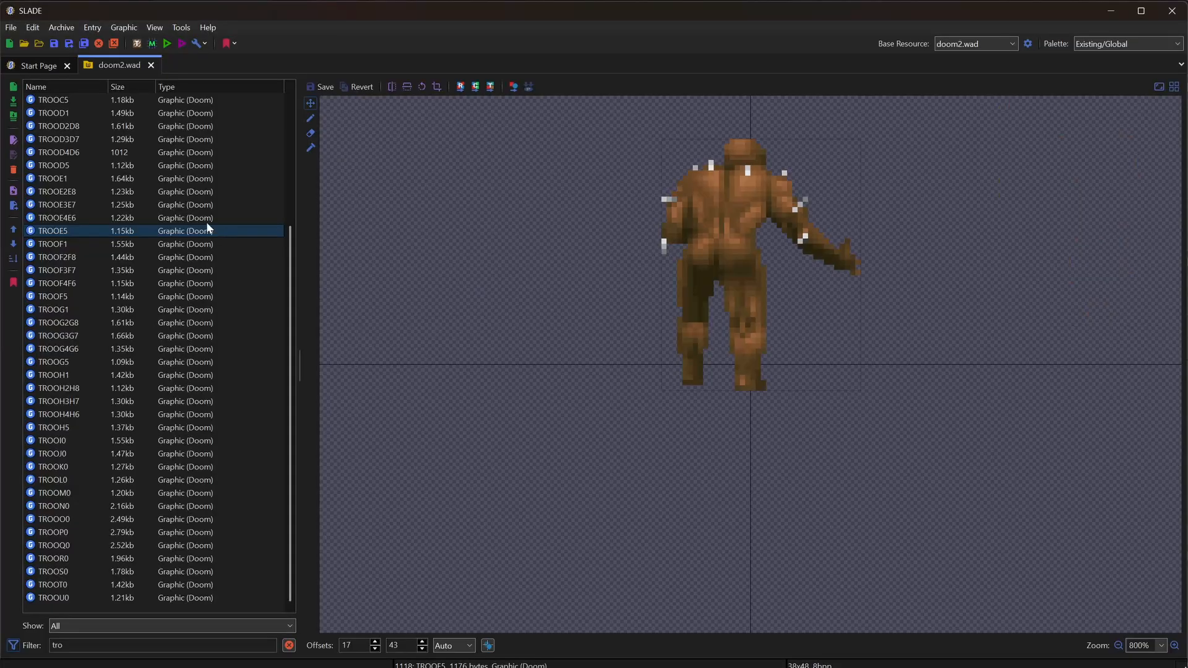
- Select all imp sprites from TROOA1 to TROOU0 and start exporting them as PNG
{"action": "scroll", "coordinate": [184, 115], "scroll_direction": "up", "scroll_amount": 5}
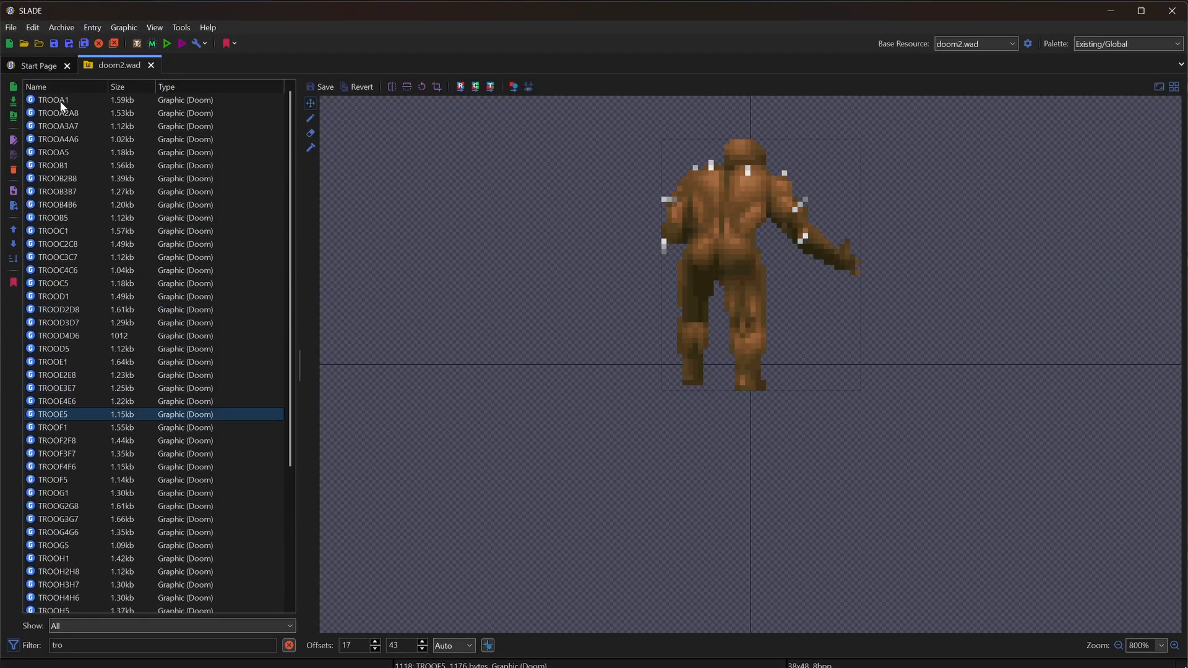
{"action": "left_click", "coordinate": [60, 101]}
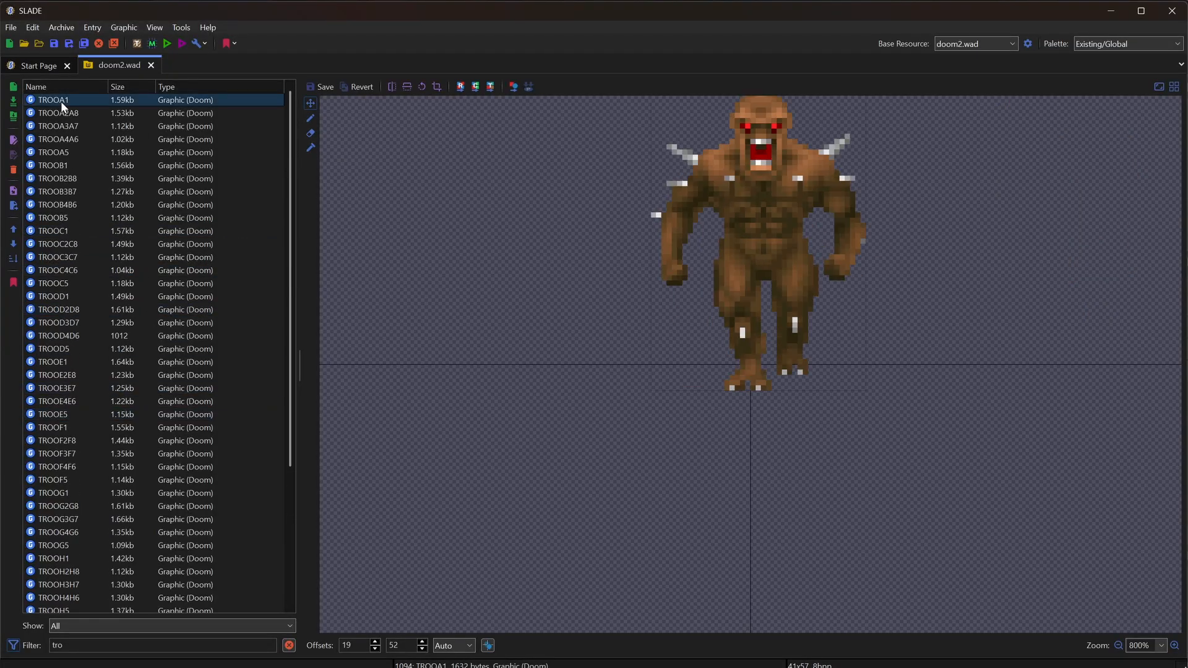
{"action": "scroll", "coordinate": [106, 385], "scroll_direction": "down", "scroll_amount": 5}
{"action": "left_click", "coordinate": [53, 596], "text": "shift"}
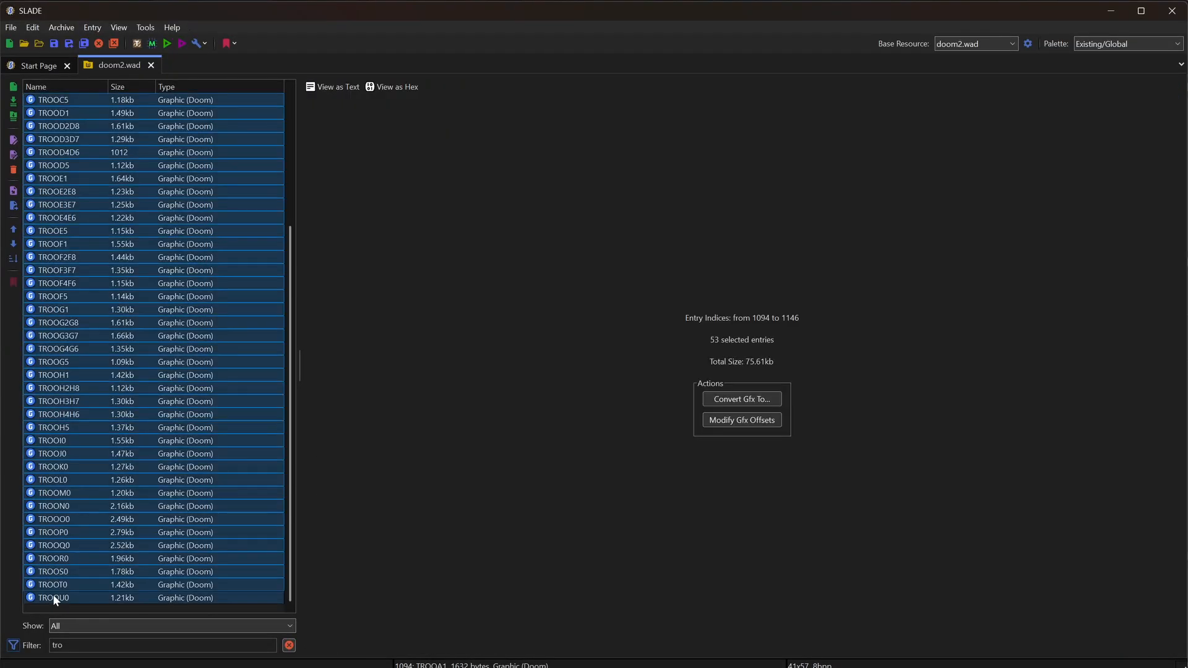
{"action": "right_click", "coordinate": [71, 280]}
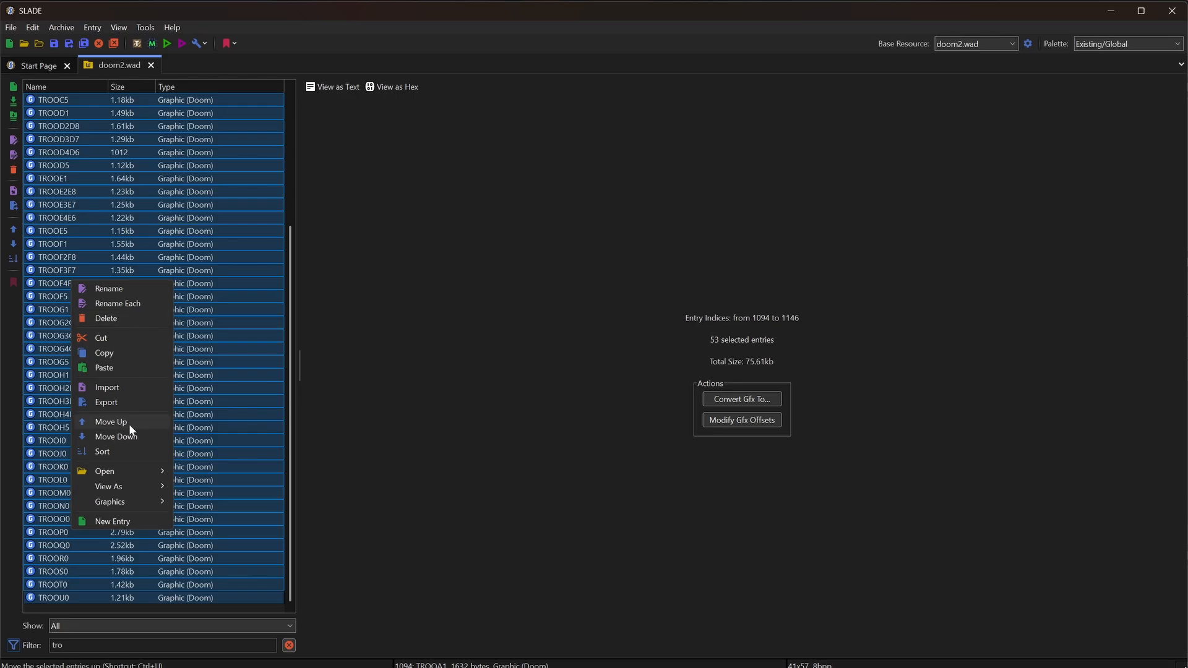
{"action": "mouse_move", "coordinate": [127, 499]}
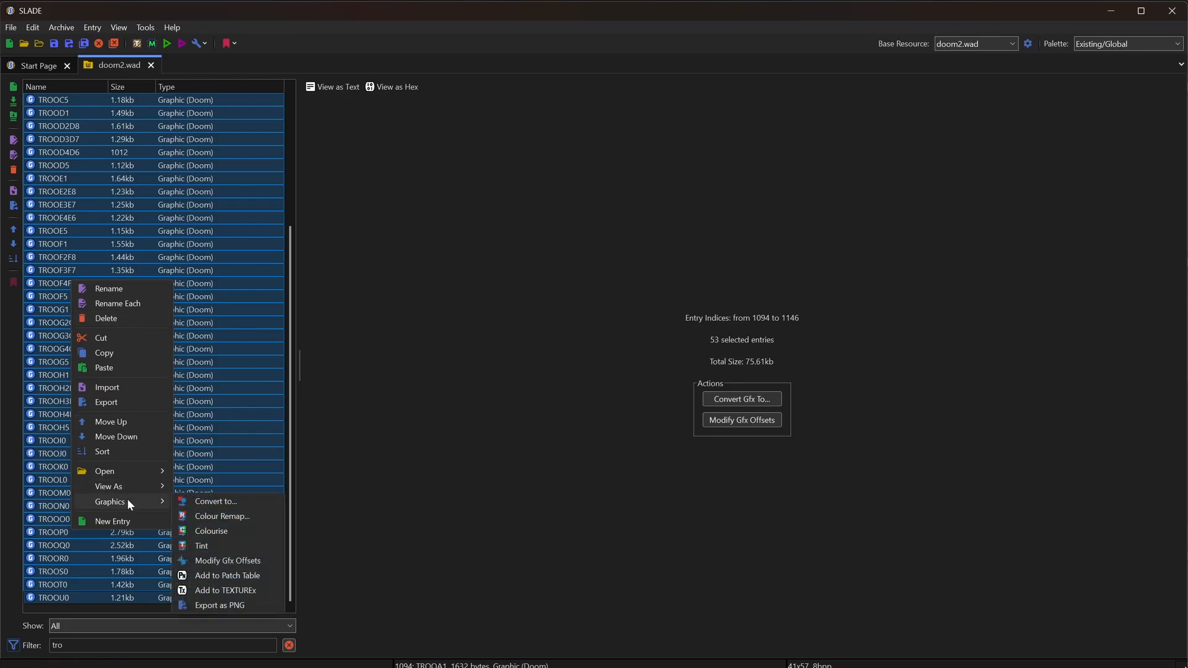
{"action": "left_click", "coordinate": [216, 605]}
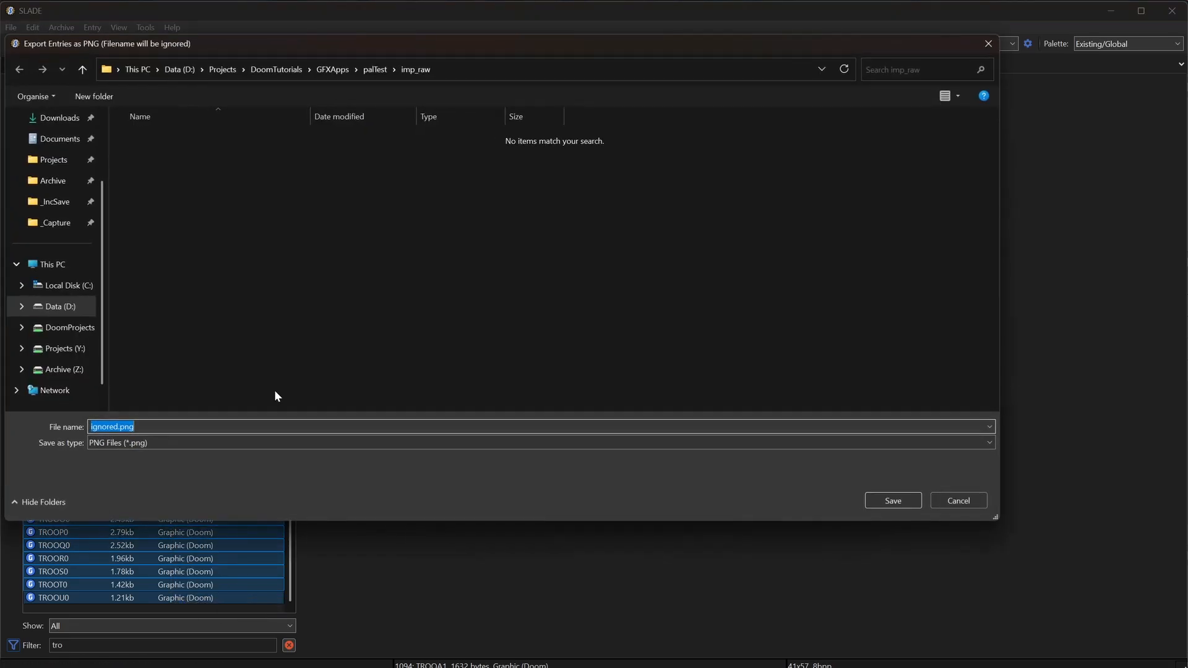
- Create an imp_png folder inside palTest and export the selected imp sprites into it as PNG files
{"action": "left_click", "coordinate": [365, 70]}
{"action": "left_click", "coordinate": [94, 96]}
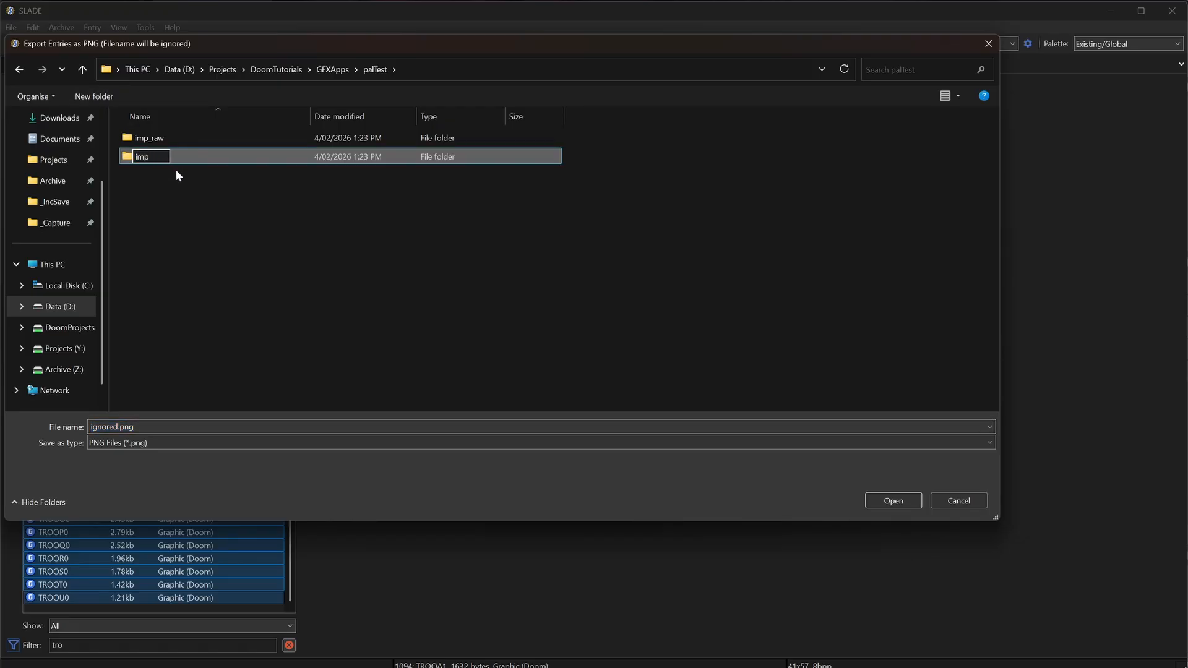
{"action": "type", "text": "imp_png"}
{"action": "key", "text": "Return"}
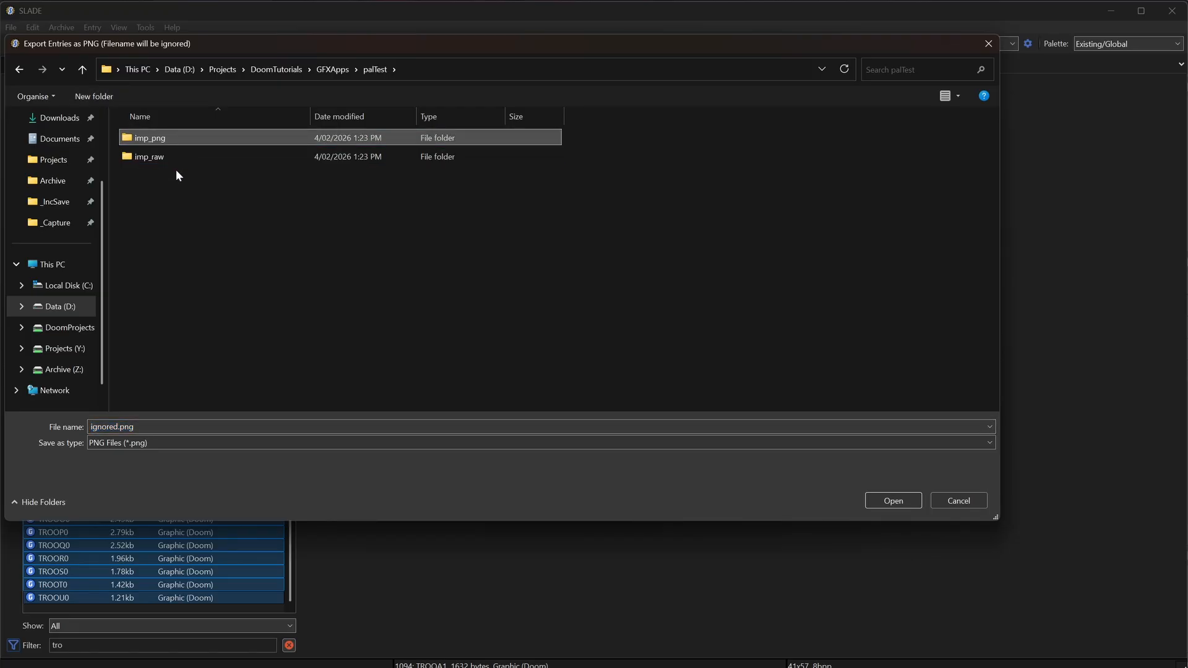
{"action": "key", "text": "Return"}
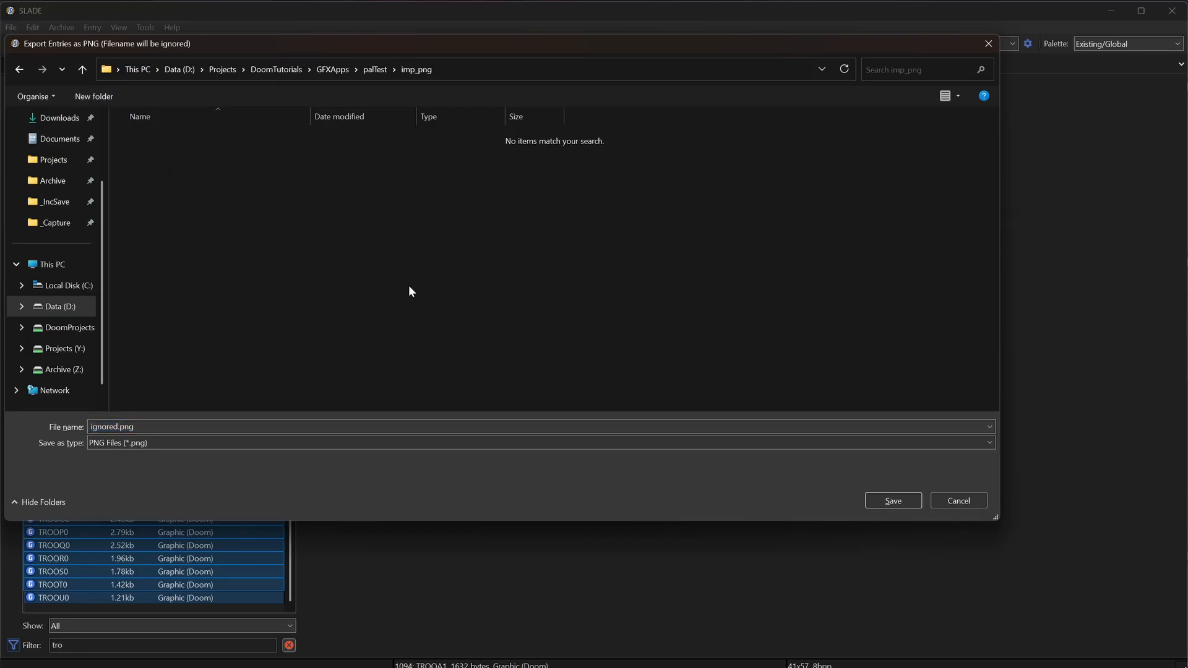
{"action": "left_click", "coordinate": [887, 507]}
- Switch to the file manager, go into palTest and its imp_png folder, and open TROOA1.png in the image viewer
{"action": "key", "text": "Down"}
{"action": "key", "text": "Down"}
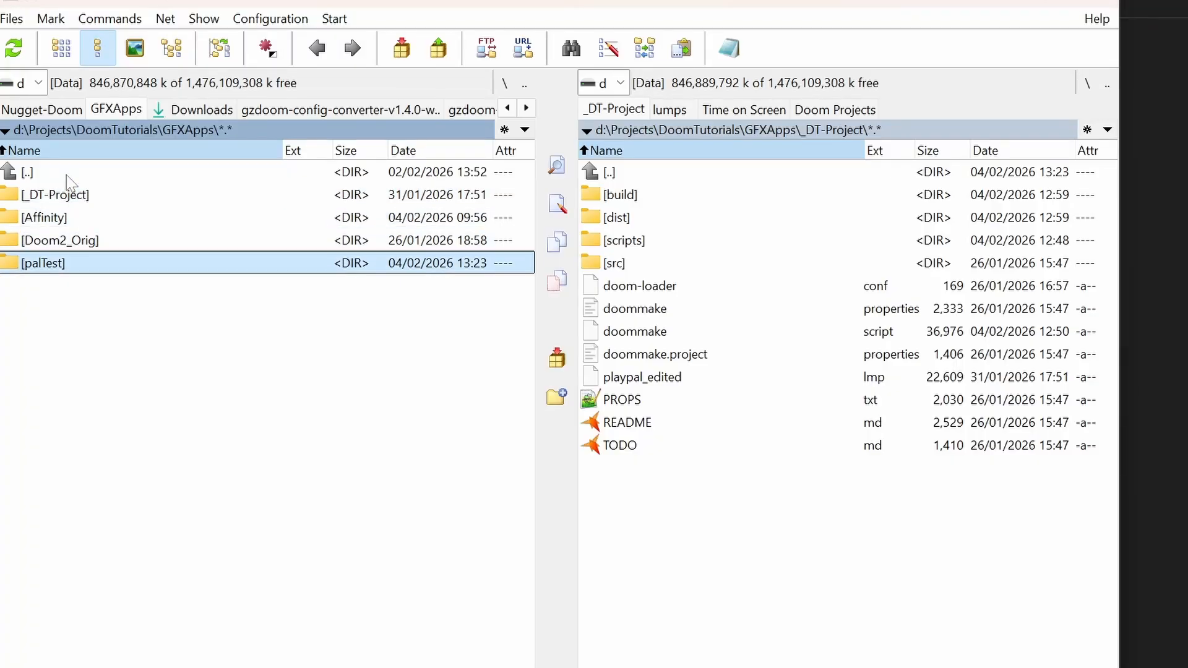
{"action": "key", "text": "Return"}
{"action": "key", "text": "Down"}
{"action": "key", "text": "Return"}
{"action": "key", "text": "Down"}
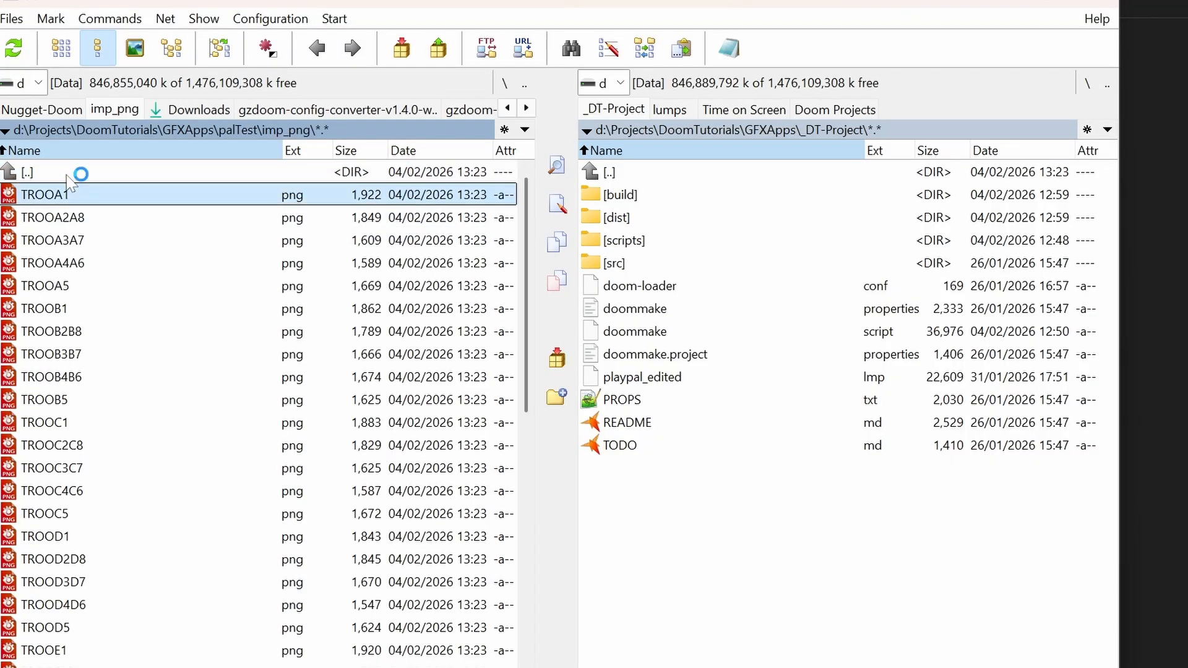
{"action": "key", "text": "Return"}
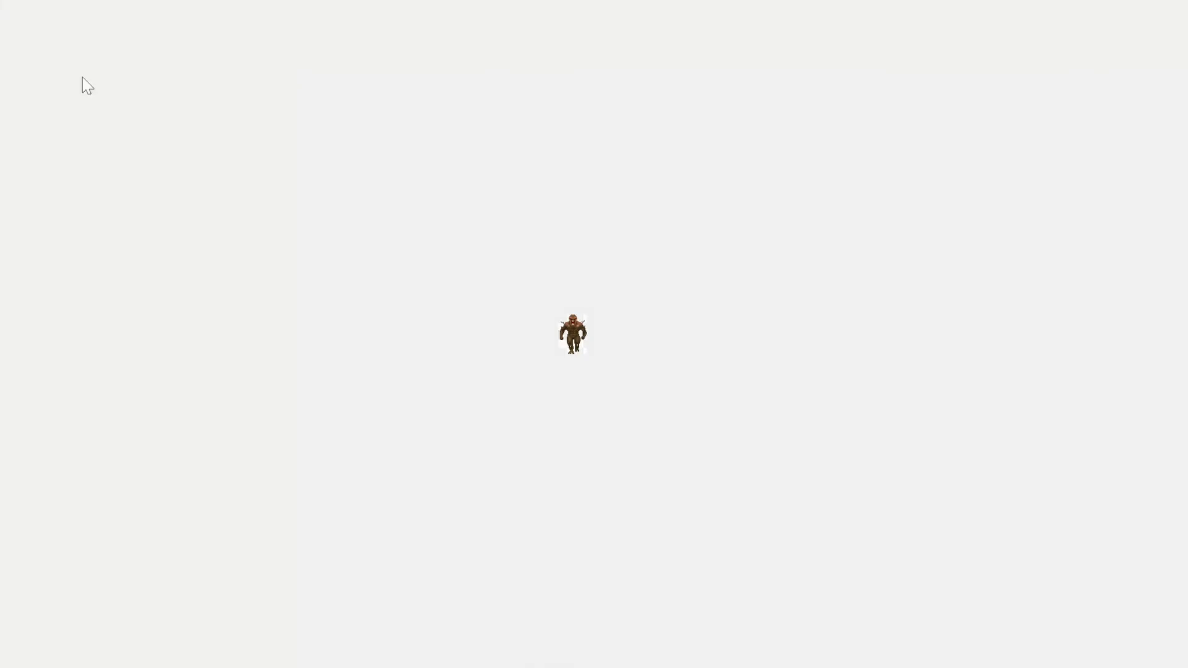
- Enlarge the image view and page through the exported imp PNG sprites to examine their frames and backgrounds
{"action": "key", "text": "Right"}
{"action": "key", "text": "Right"}
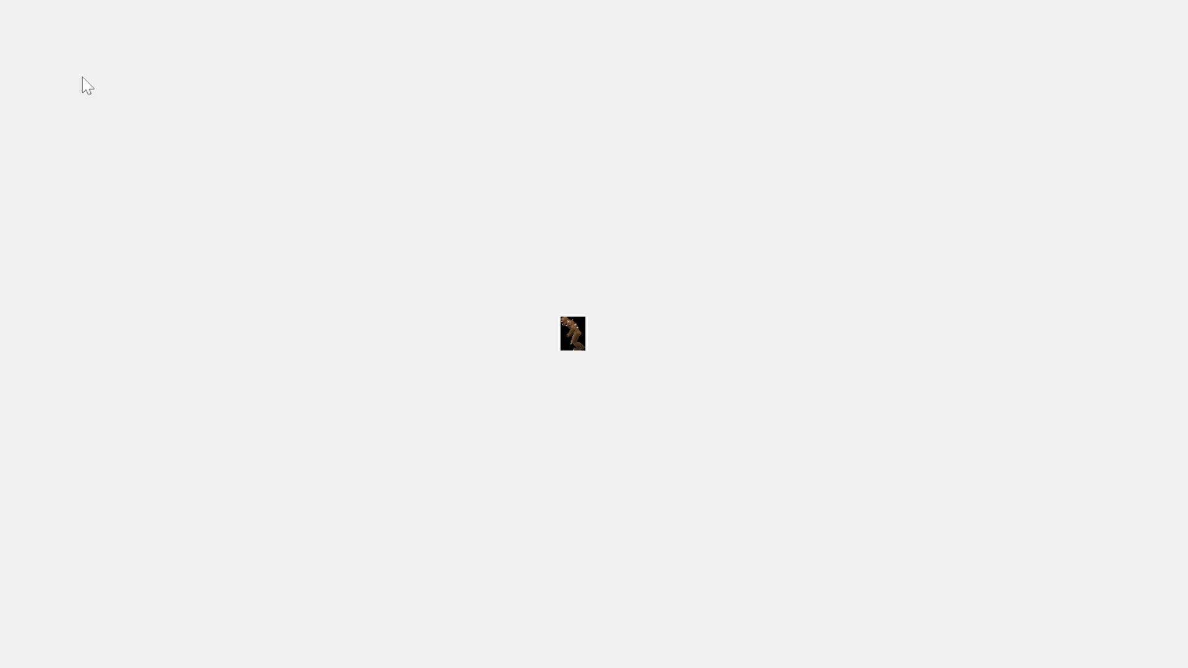
{"action": "scroll", "coordinate": [398, 263], "scroll_direction": "up", "scroll_amount": 5}
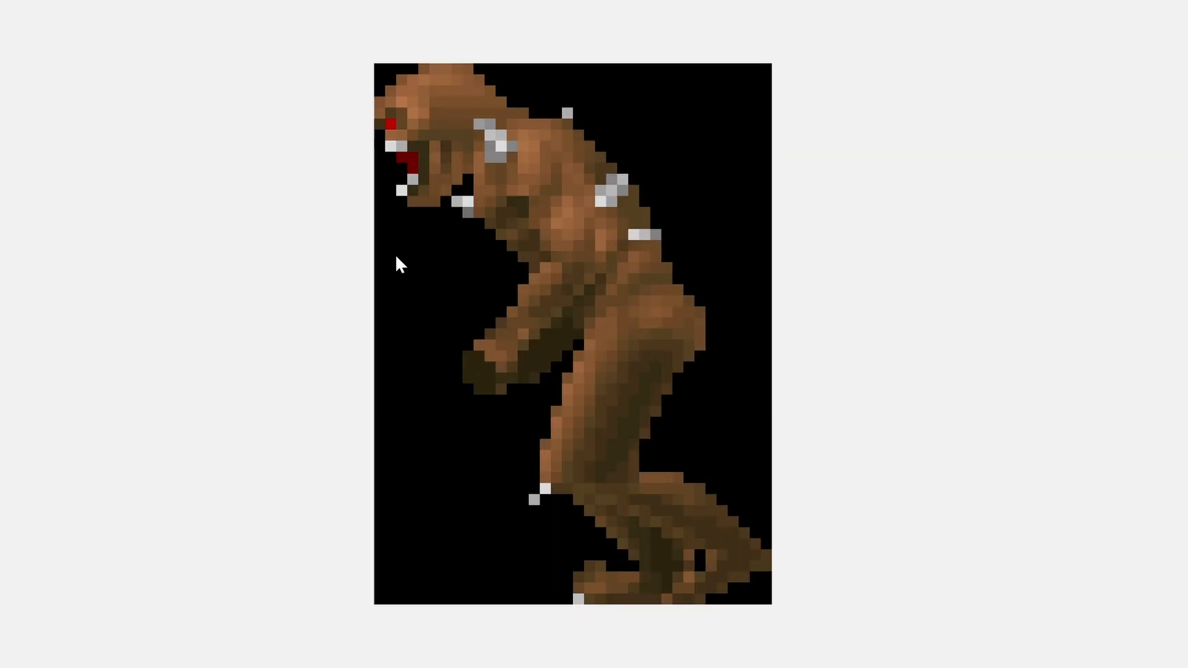
{"action": "key", "text": "Right"}
{"action": "key", "text": "Right"}
{"action": "key", "text": "Right"}
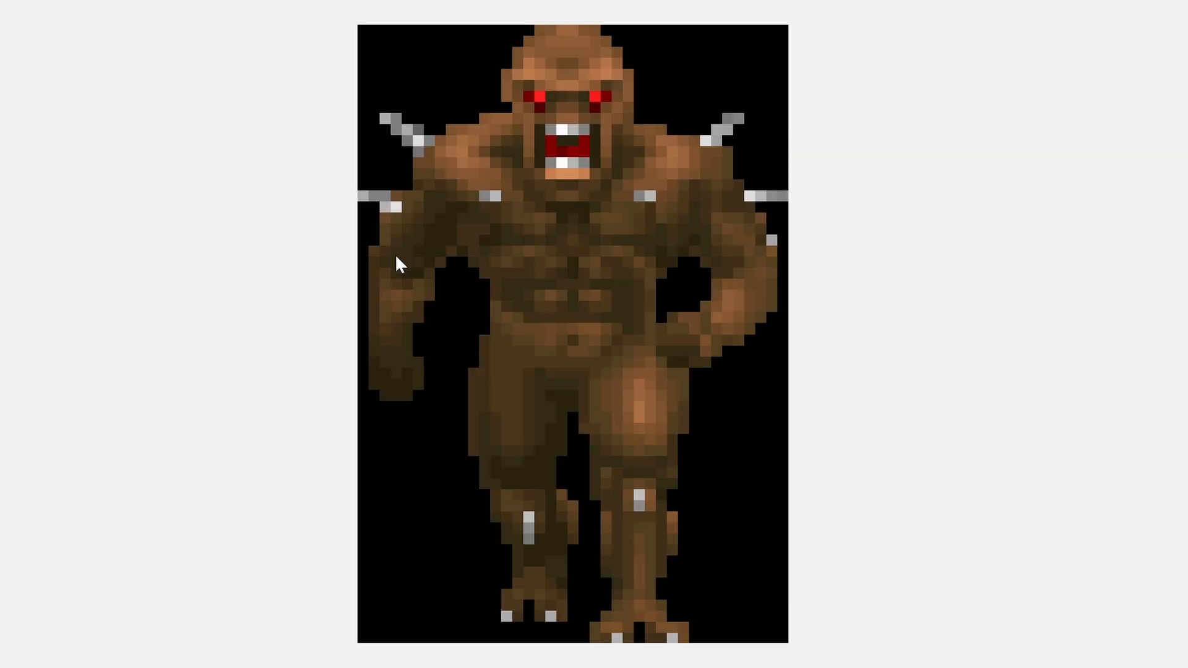
{"action": "key", "text": "Right"}
{"action": "key", "text": "Right"}
{"action": "key", "text": "Right"}
{"action": "key", "text": "Right"}
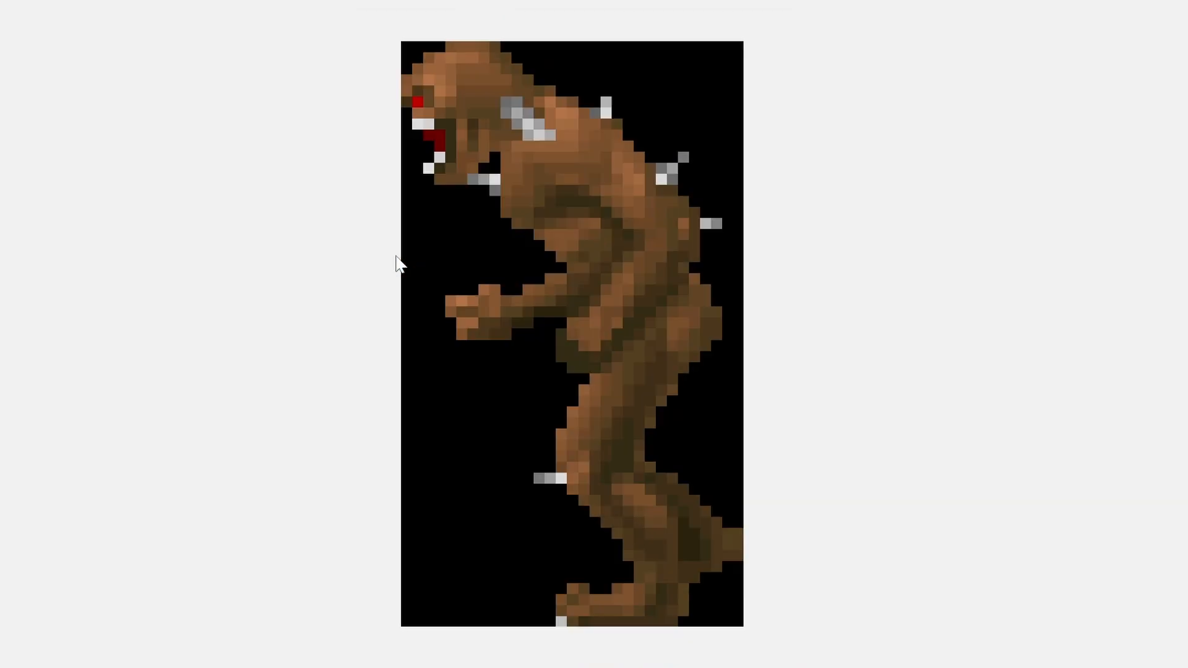
{"action": "key", "text": "Right"}
{"action": "key", "text": "Right"}
{"action": "key", "text": "Right"}
{"action": "key", "text": "Right"}
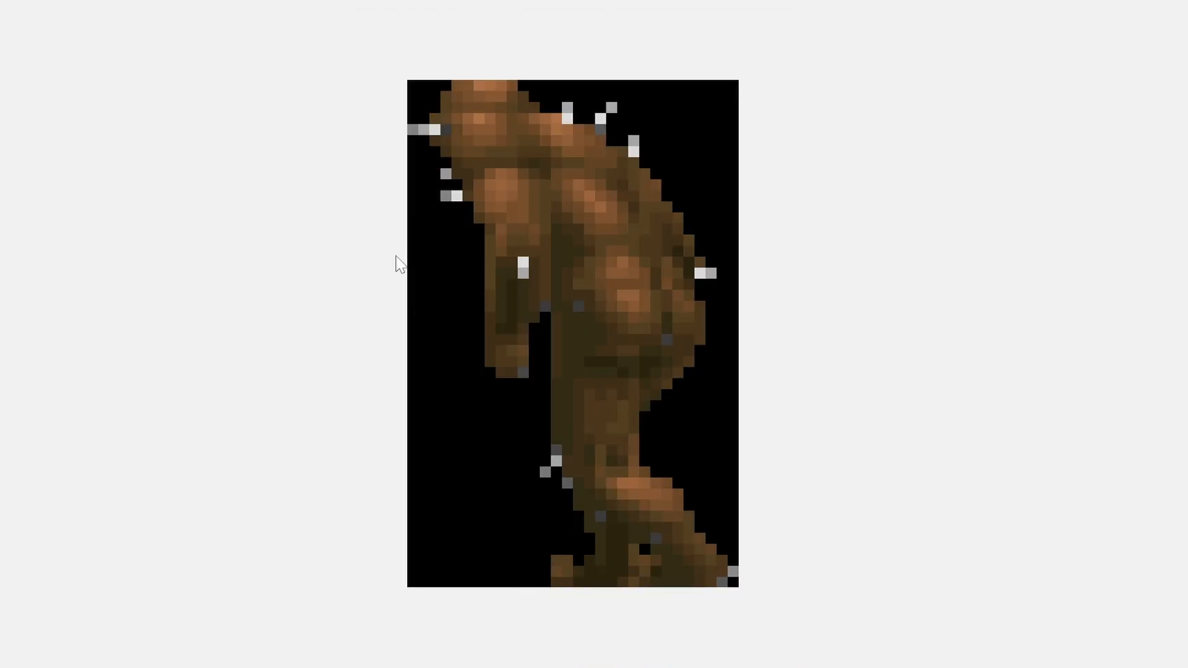
{"action": "key", "text": "Right"}
{"action": "key", "text": "Right"}
{"action": "key", "text": "Right"}
{"action": "key", "text": "Right"}
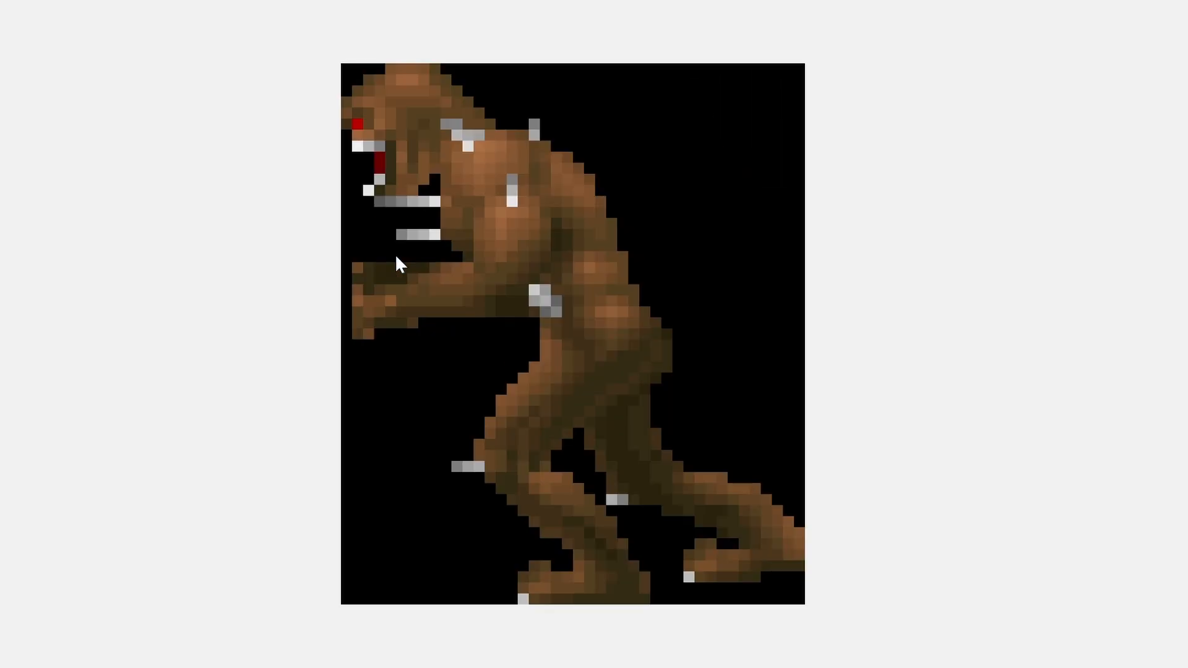
{"action": "key", "text": "Right"}
{"action": "key", "text": "Right"}
{"action": "key", "text": "Right"}
{"action": "key", "text": "Right"}
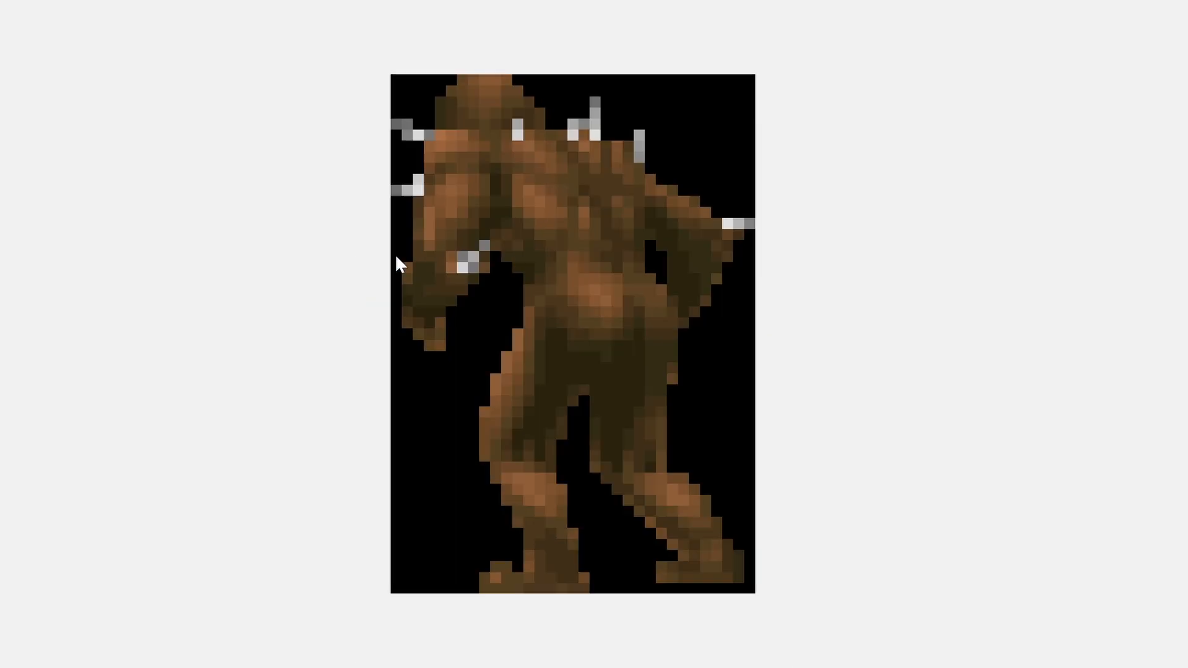
{"action": "key", "text": "Right"}
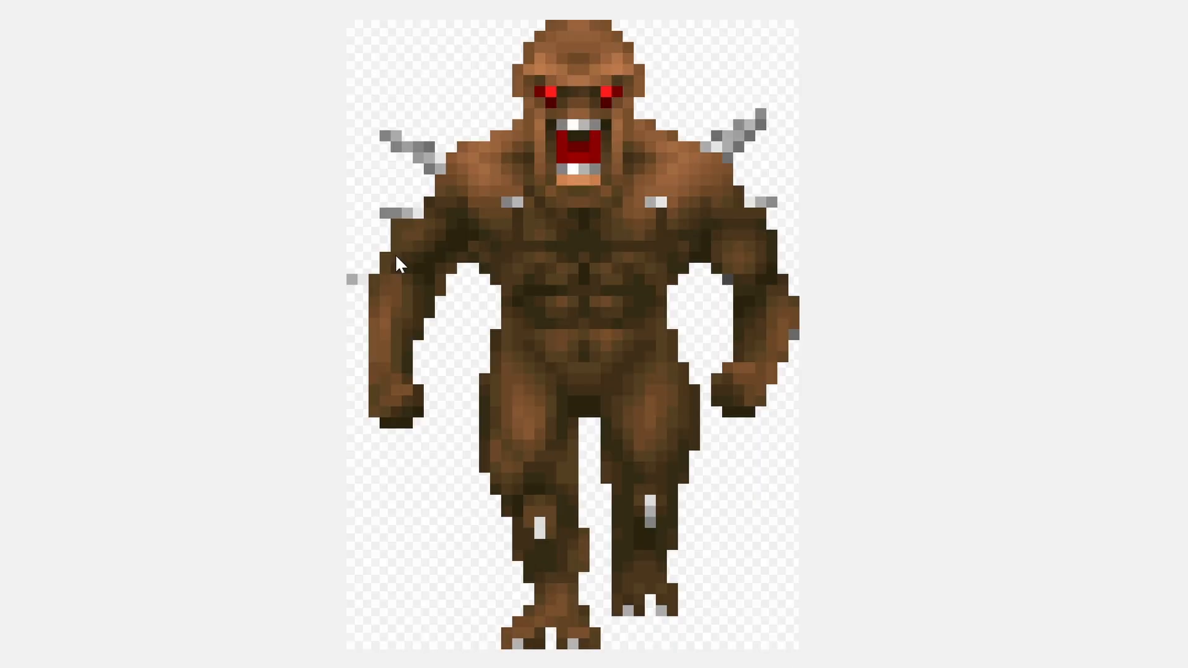
{"action": "key", "text": "Right"}
{"action": "key", "text": "Right"}
{"action": "key", "text": "Right"}
{"action": "key", "text": "Right"}
{"action": "key", "text": "Right"}
{"action": "key", "text": "Right"}
{"action": "key", "text": "Right"}
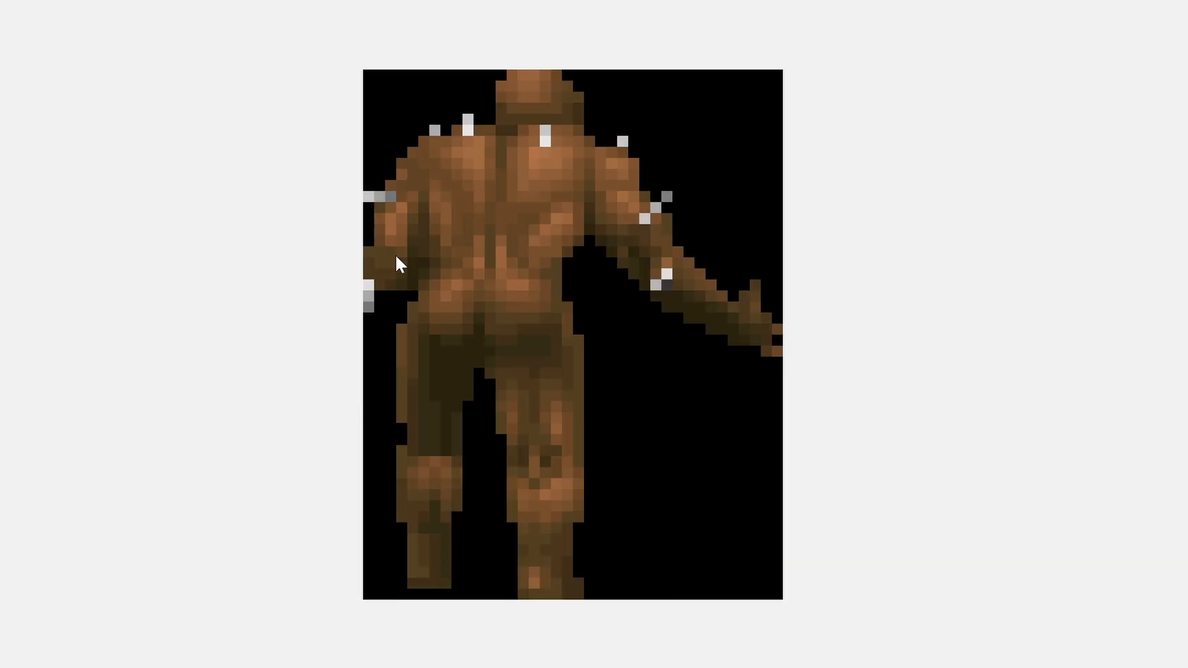
- Close the sprite preview and delete all the PNG files in the imp_png folder
{"action": "key", "text": "Right"}
{"action": "key", "text": "Right"}
{"action": "key", "text": "Right"}
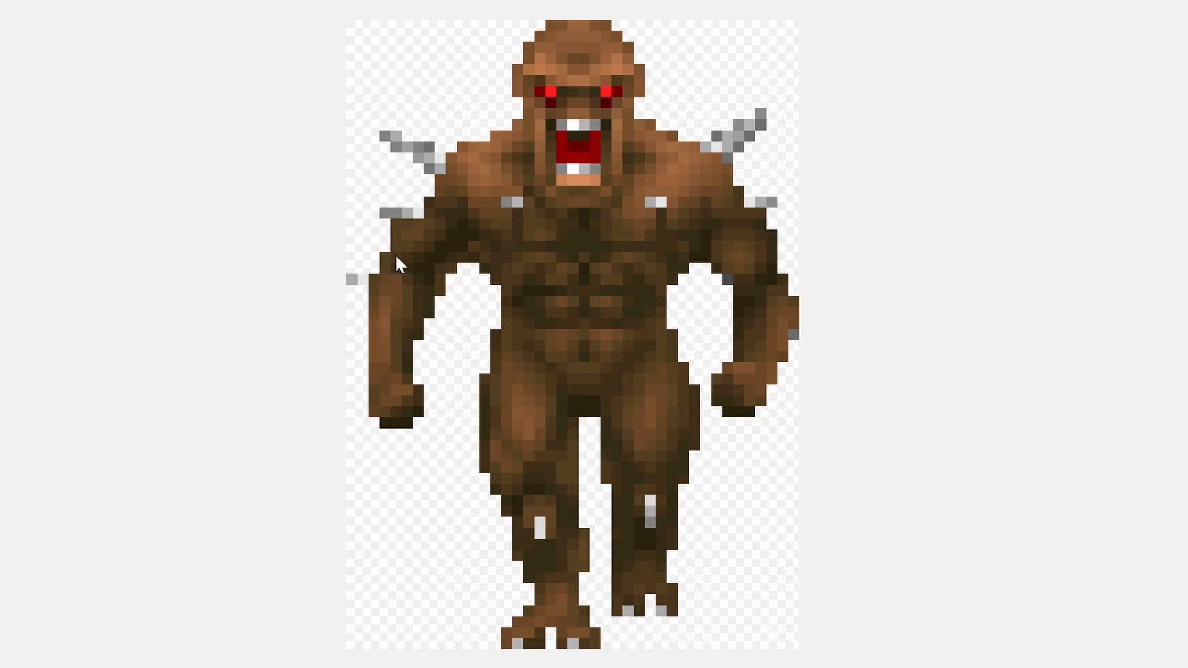
{"action": "key", "text": "Escape"}
{"action": "key", "text": "KP_Add"}
{"action": "key", "text": "Return"}
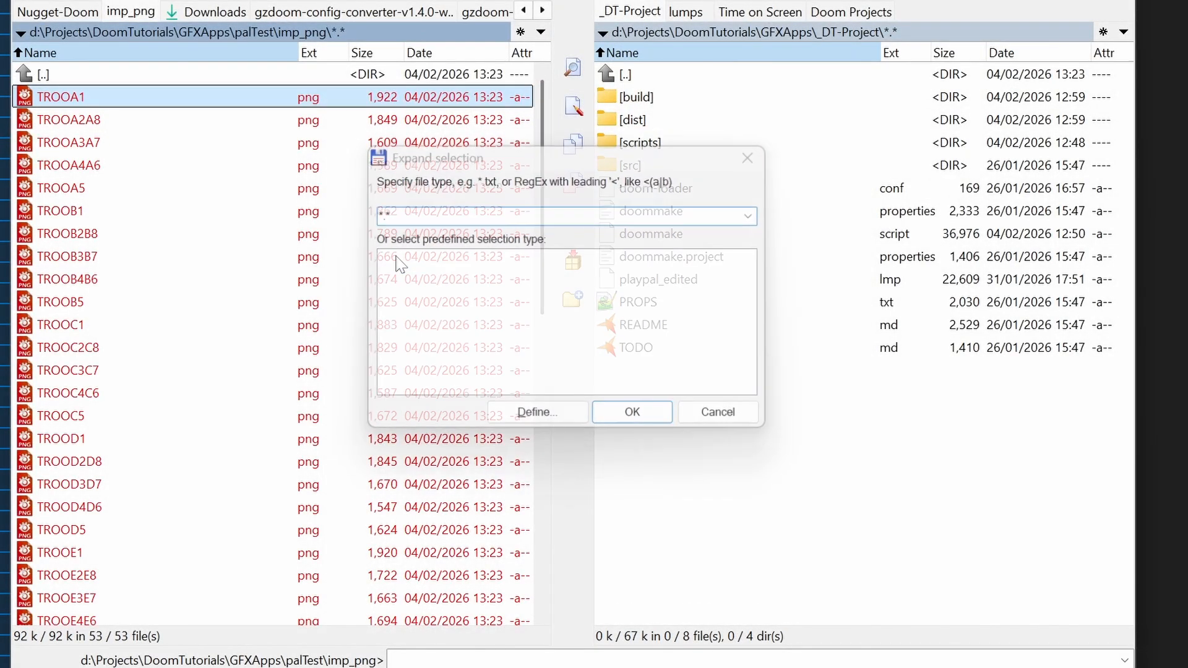
{"action": "key", "text": "Delete"}
{"action": "key", "text": "Return"}
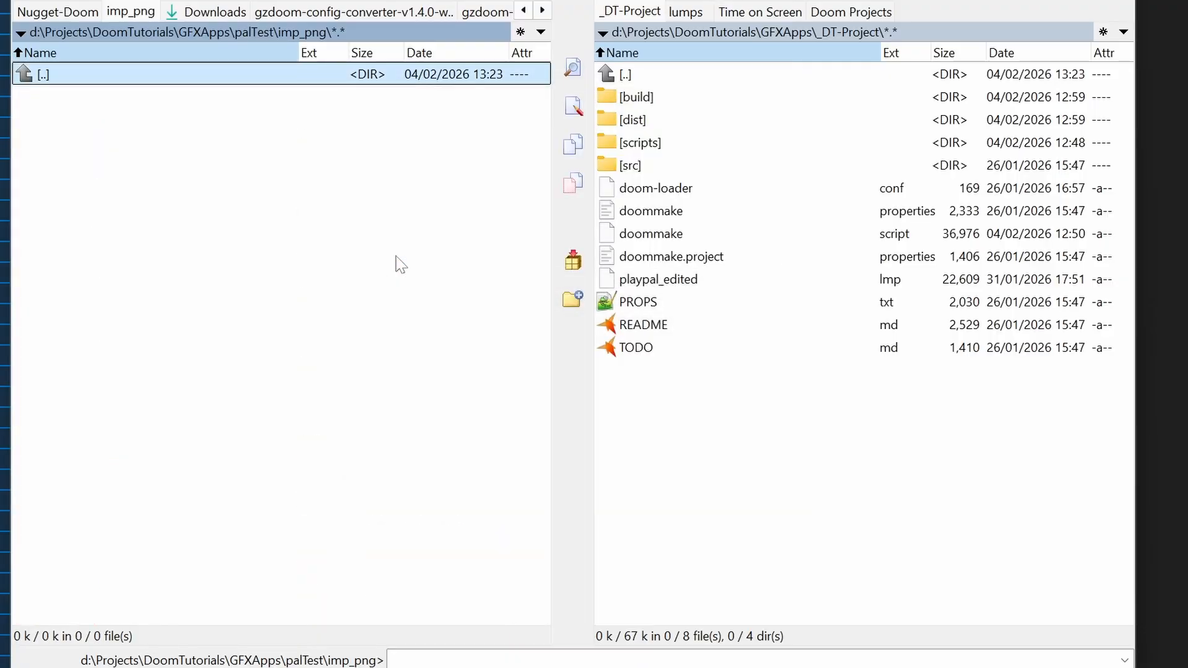
- Switch to SLADE and convert all the selected TROO sprites in doom2.wad to PNG (Truecolour)
{"action": "key", "text": "alt+Tab"}
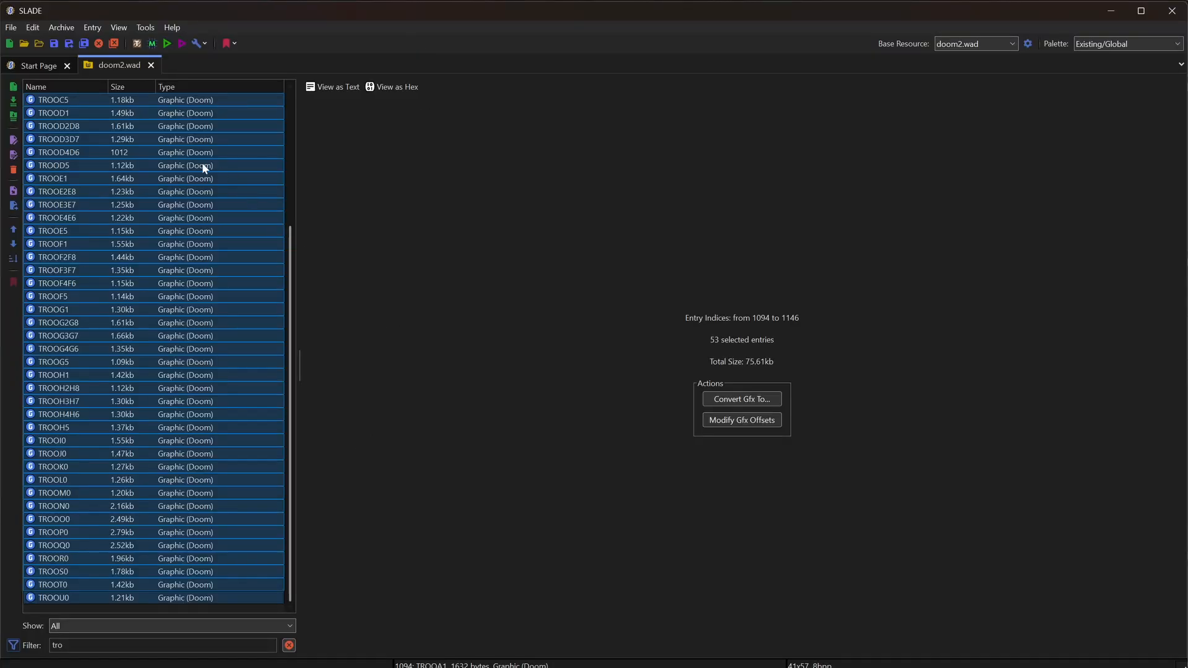
{"action": "right_click", "coordinate": [148, 165]}
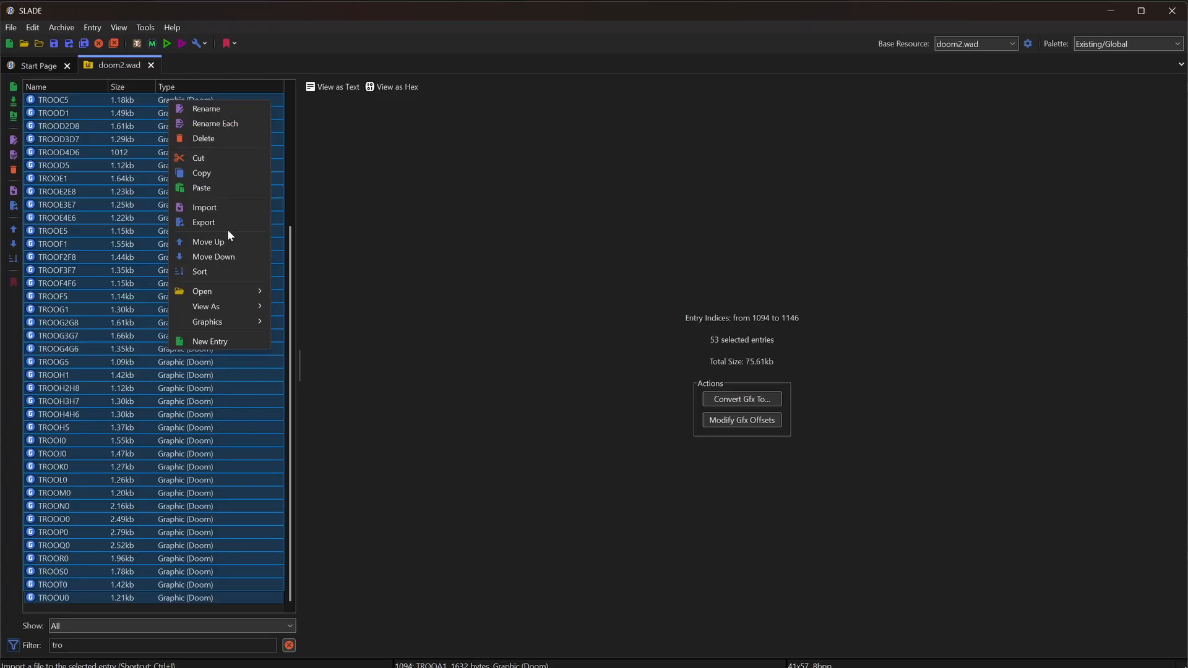
{"action": "mouse_move", "coordinate": [208, 389]}
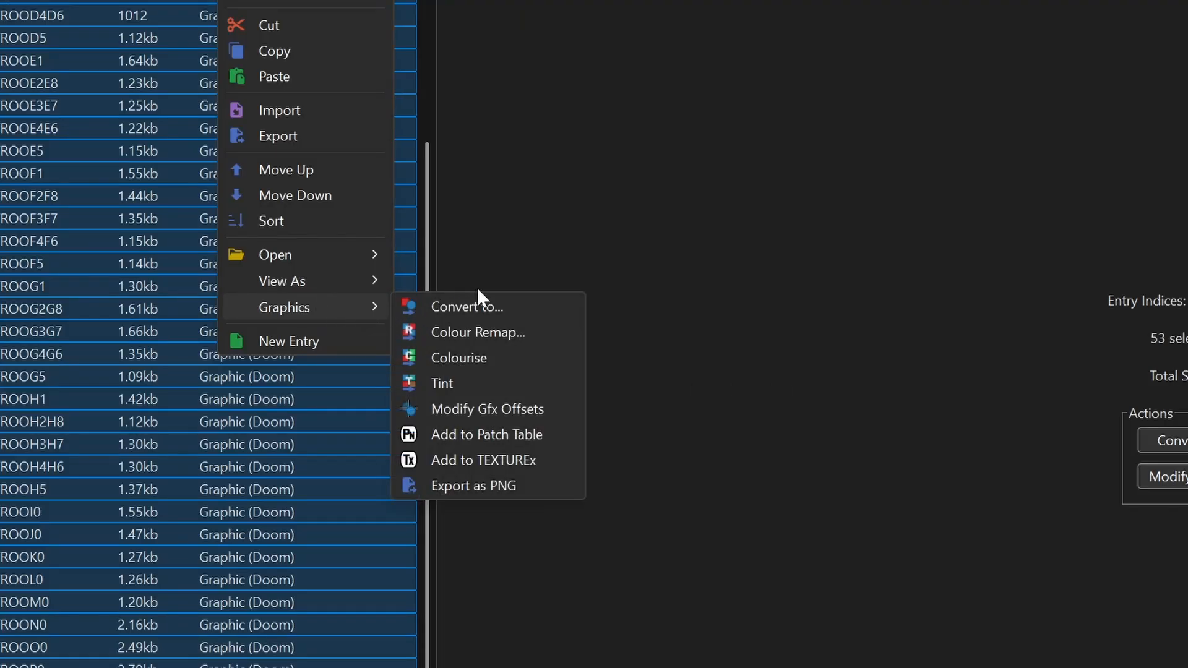
{"action": "left_click", "coordinate": [483, 308]}
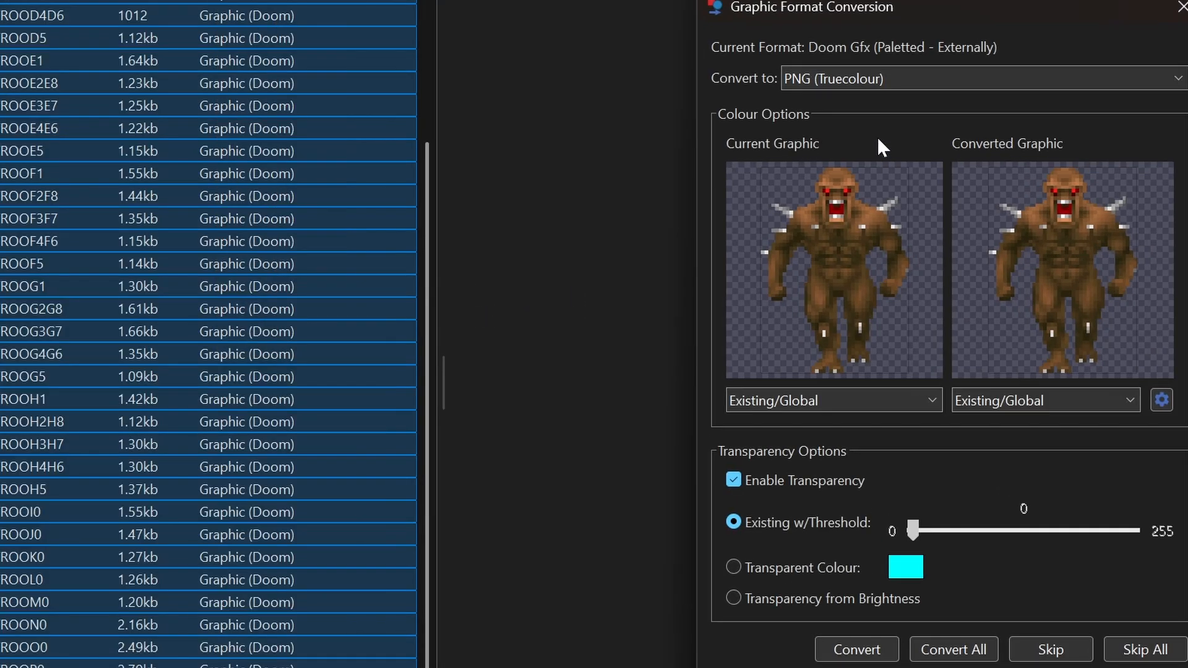
{"action": "left_click", "coordinate": [965, 649]}
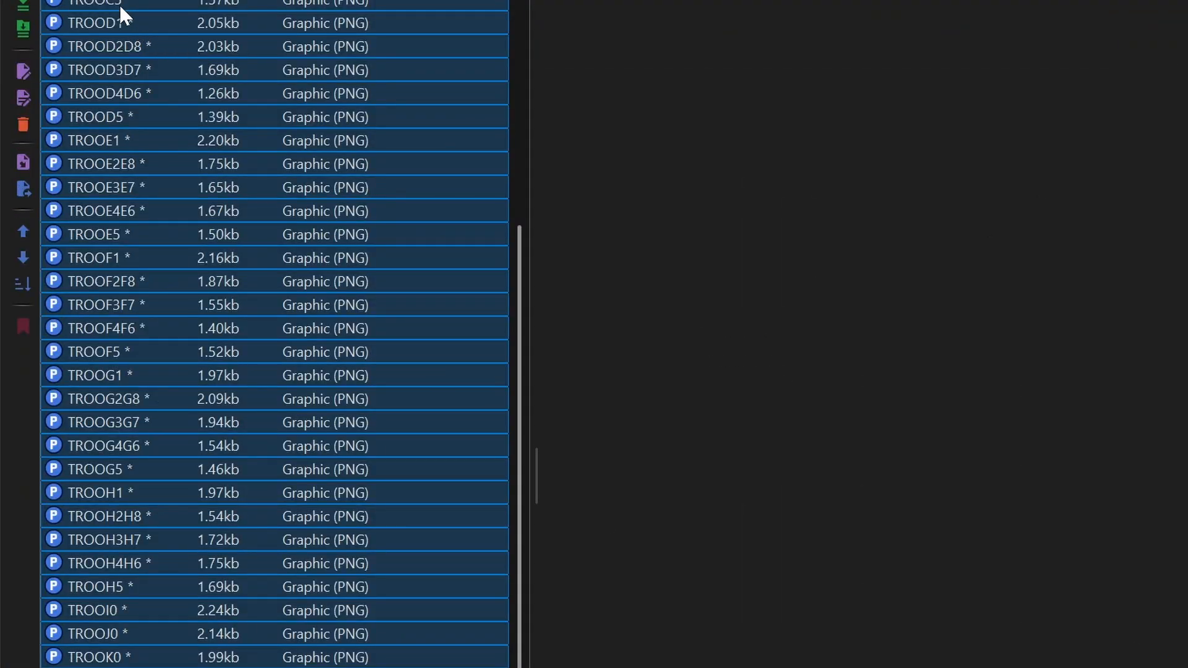
- Export the converted TROO sprites as PNG files into the palTest\imp_png folder
{"action": "right_click", "coordinate": [120, 11]}
{"action": "mouse_move", "coordinate": [236, 428]}
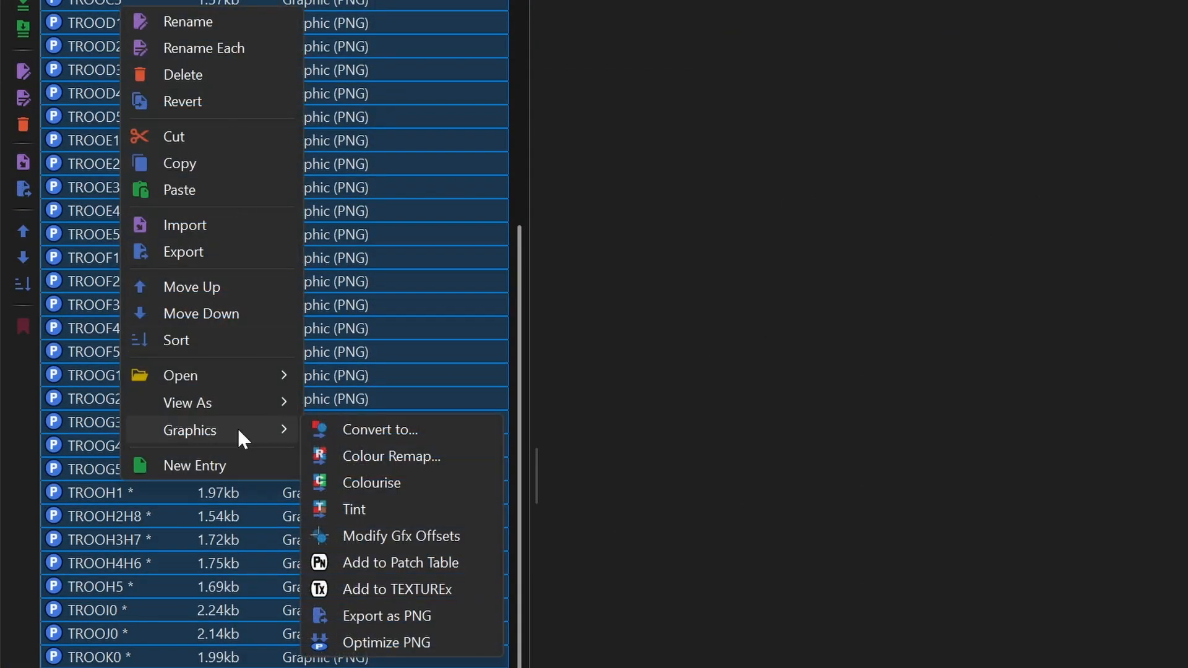
{"action": "left_click", "coordinate": [414, 614]}
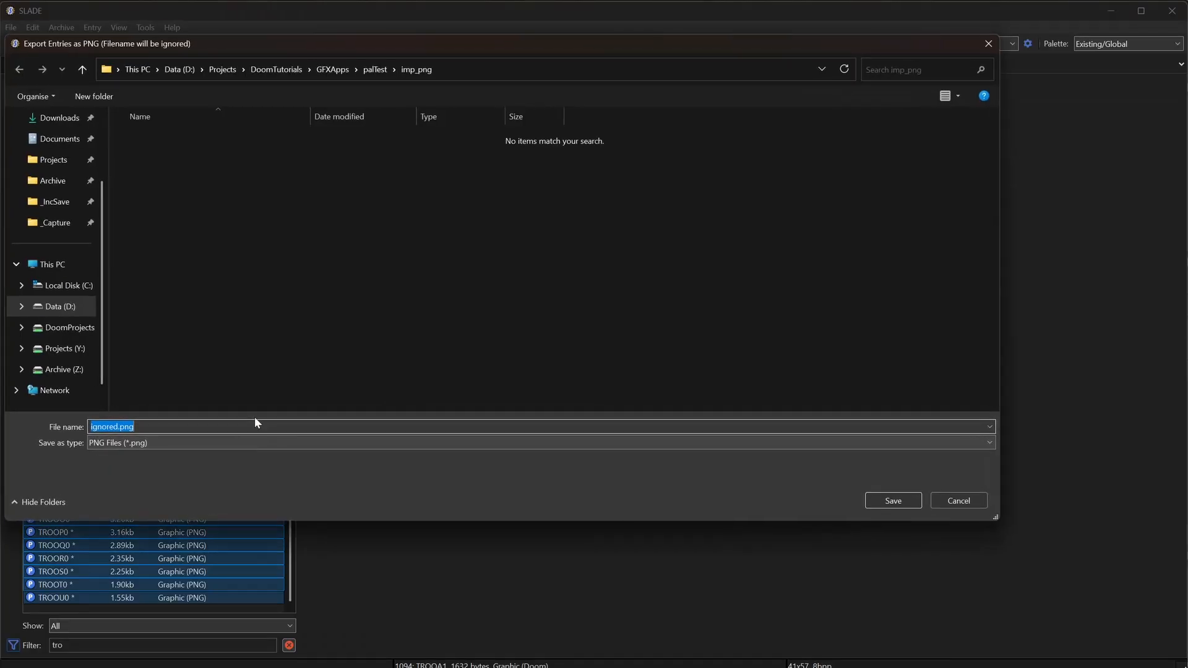
{"action": "left_click", "coordinate": [892, 501]}
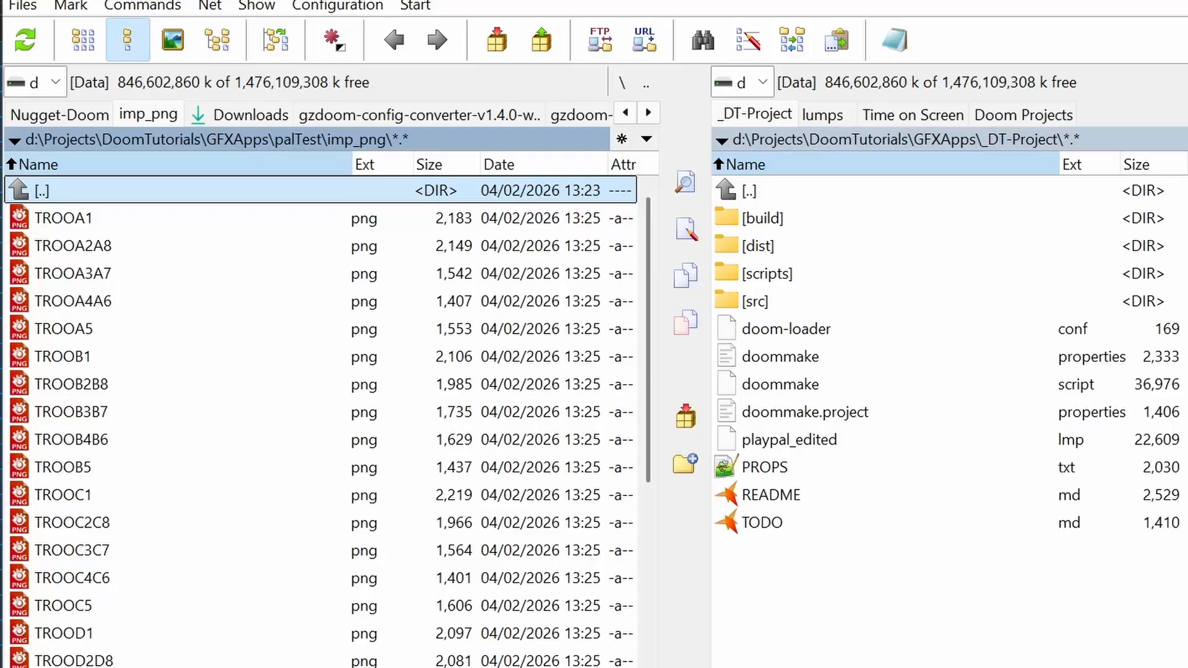
- Look through the newly exported sprites in the imp_png folder, starting with TROOA1, to check their colours and transparency
{"action": "key", "text": "Down"}
{"action": "key", "text": "Return"}
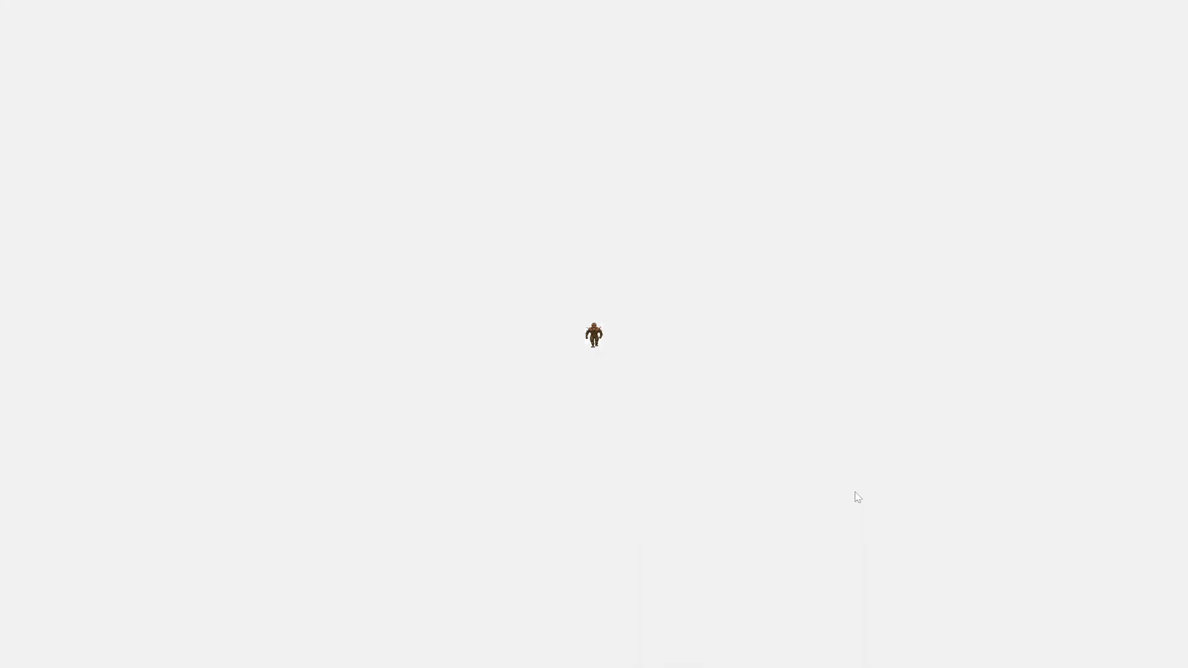
{"action": "key", "text": "Right"}
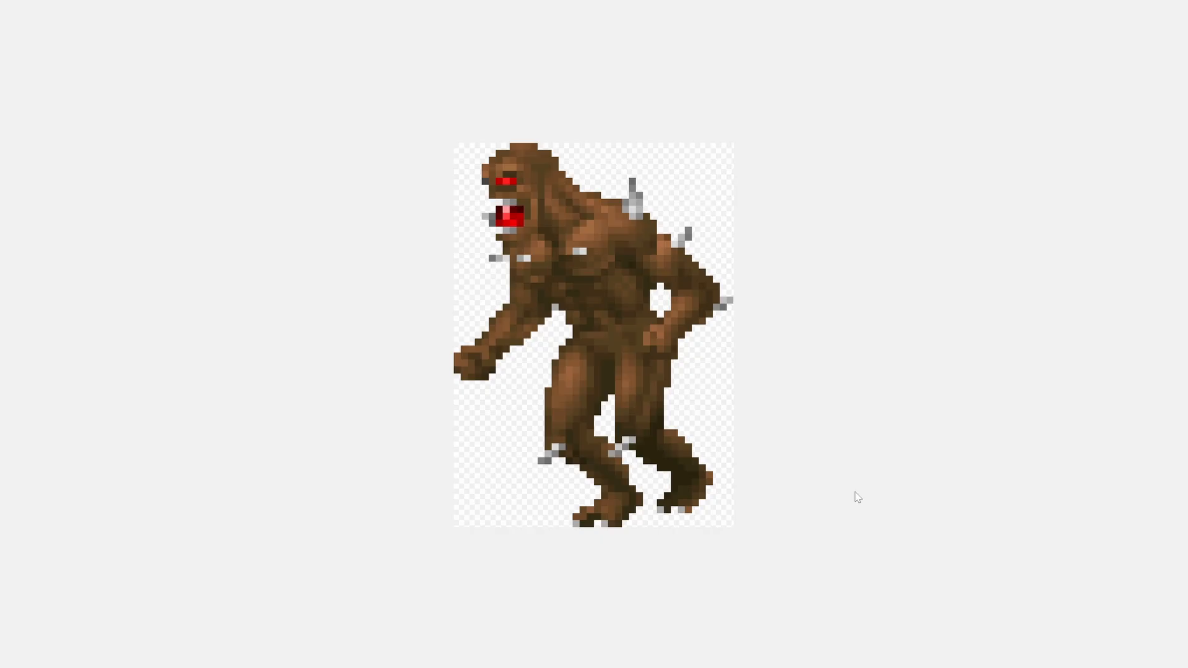
{"action": "key", "text": "Right"}
{"action": "key", "text": "Right"}
{"action": "key", "text": "Right"}
{"action": "key", "text": "Right"}
{"action": "key", "text": "Right"}
{"action": "key", "text": "Right"}
{"action": "key", "text": "Right"}
{"action": "key", "text": "Right"}
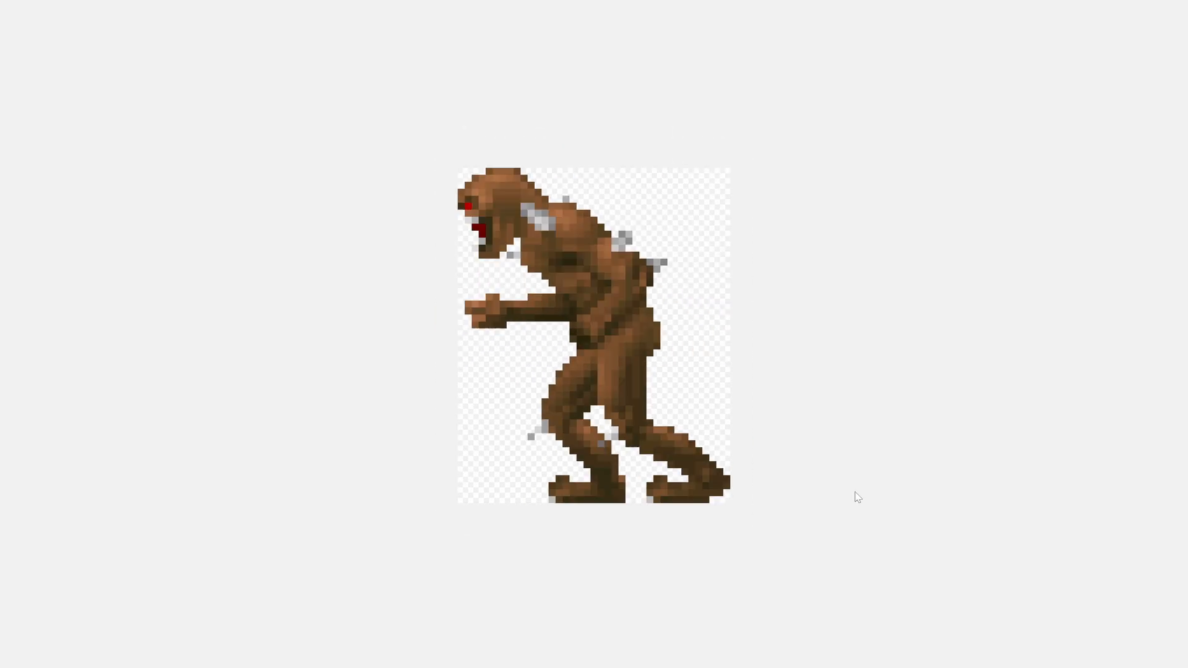
{"action": "key", "text": "Escape"}
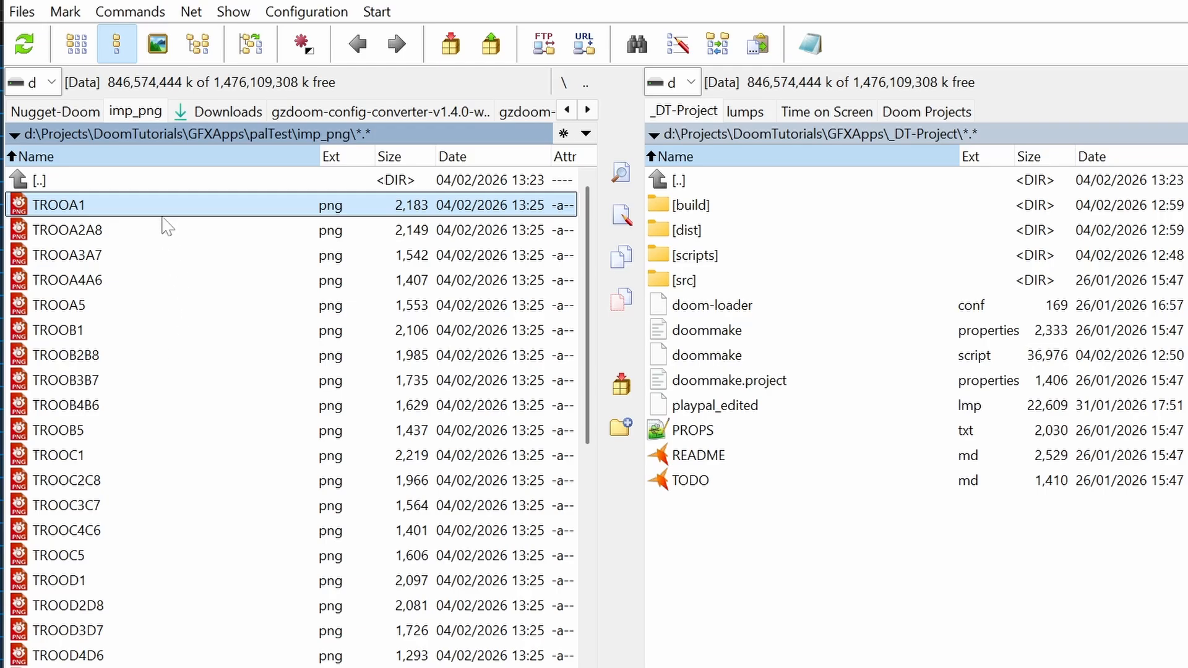
- Go up to the palTest folder and run doommake from a command prompt in the _DT-Project folder
{"action": "double_click", "coordinate": [103, 186]}
{"action": "key", "text": "Down"}
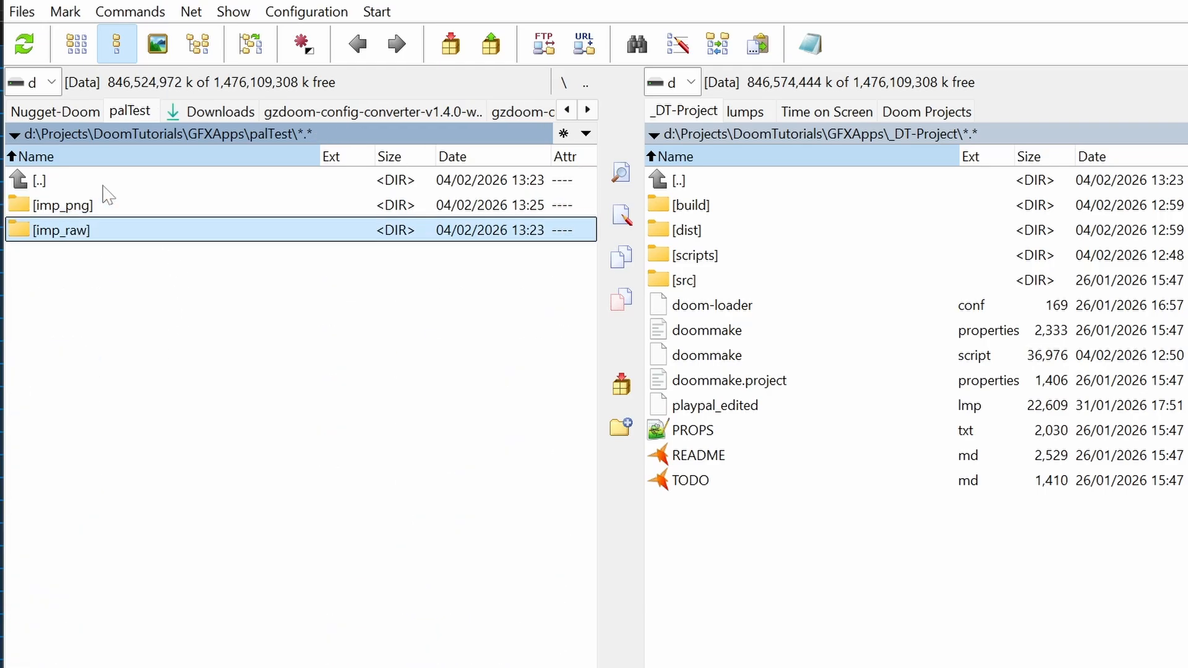
{"action": "left_click", "coordinate": [902, 636]}
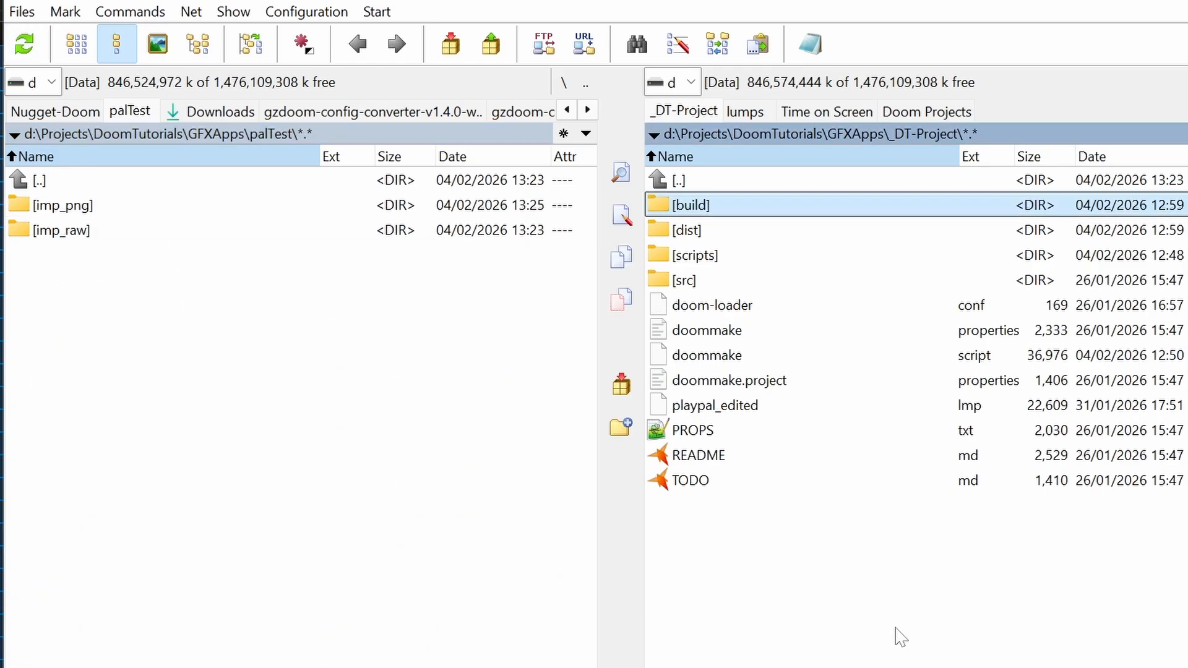
{"action": "type", "text": "cmd"}
{"action": "key", "text": "Return"}
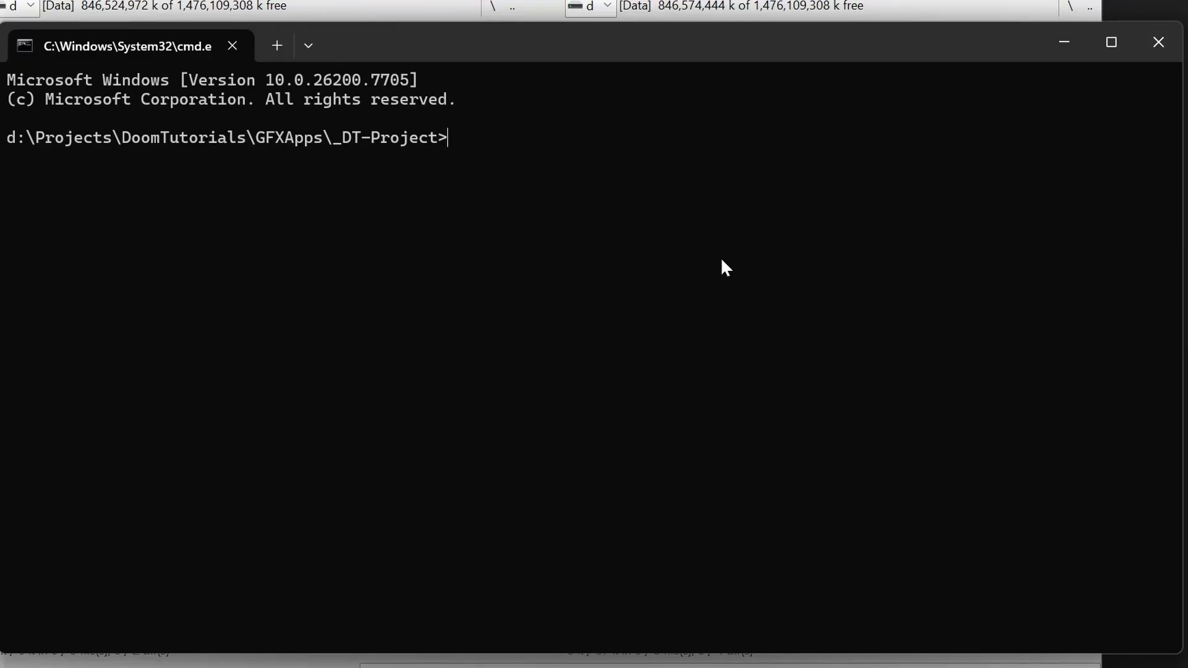
{"action": "type", "text": "doommake"}
{"action": "key", "text": "Return"}
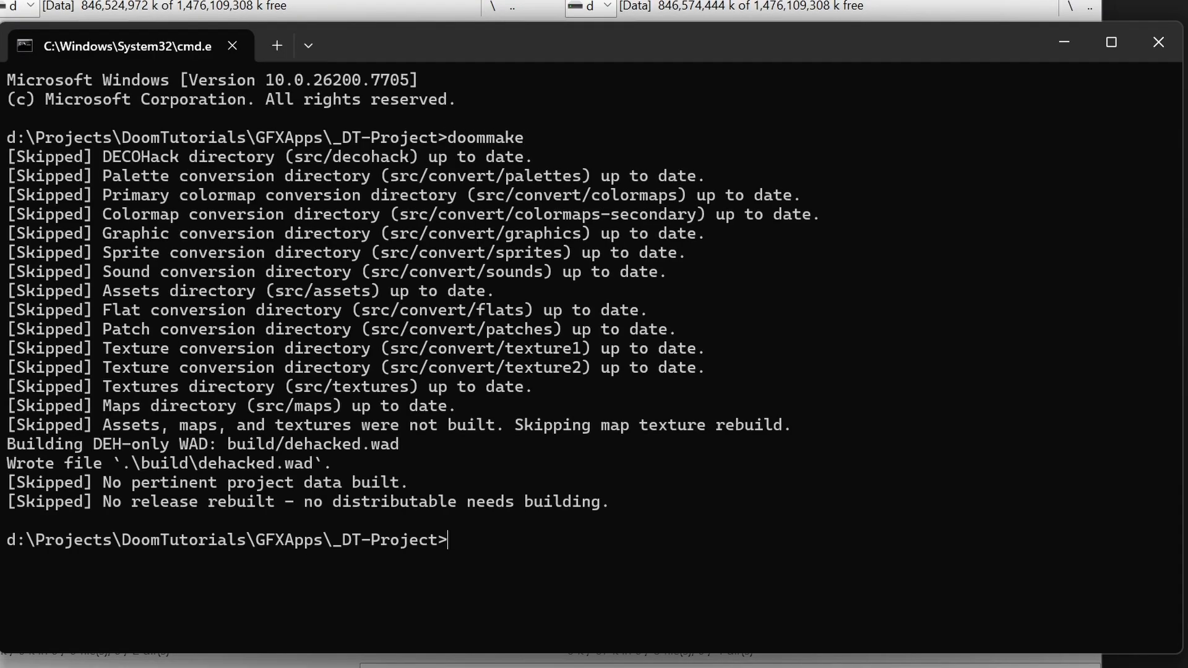
- Open assets.wad from the project's build folder in SLADE and display its PLAYPAL palette
{"action": "key", "text": "alt+Tab"}
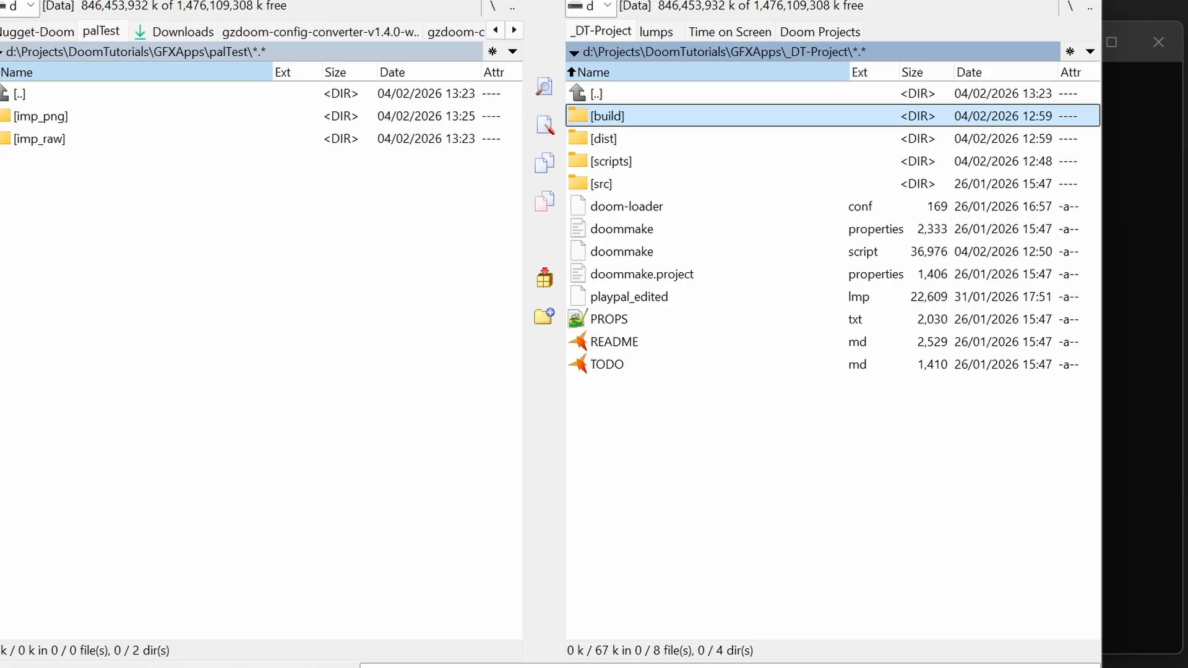
{"action": "double_click", "coordinate": [626, 120]}
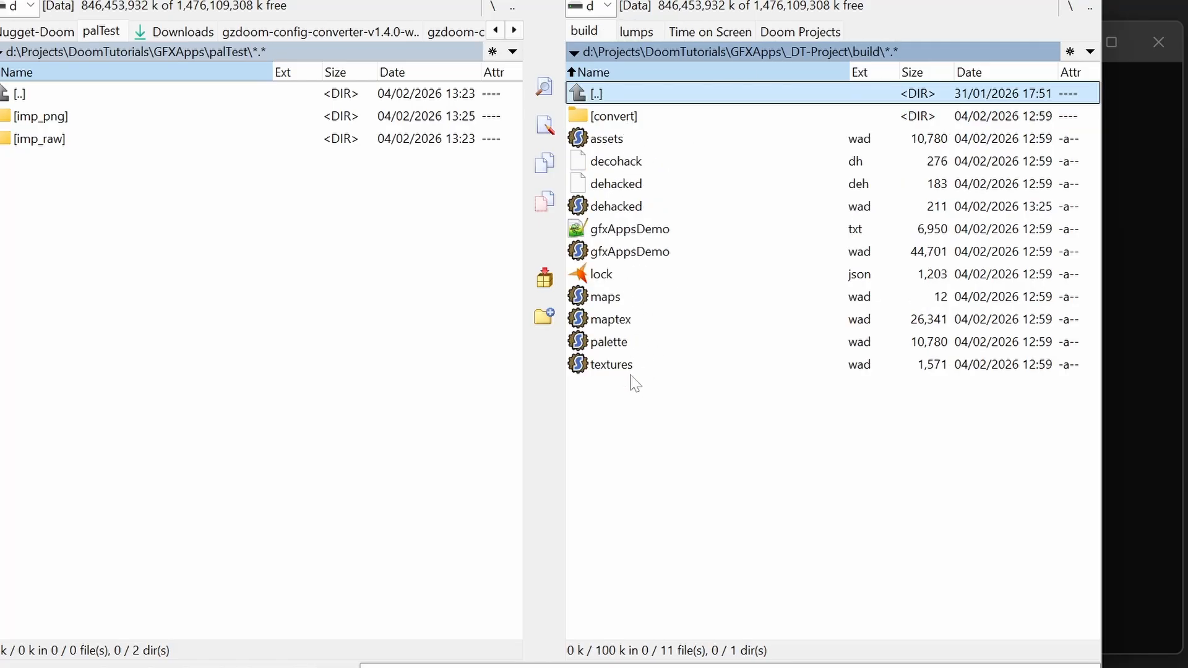
{"action": "left_click", "coordinate": [613, 140]}
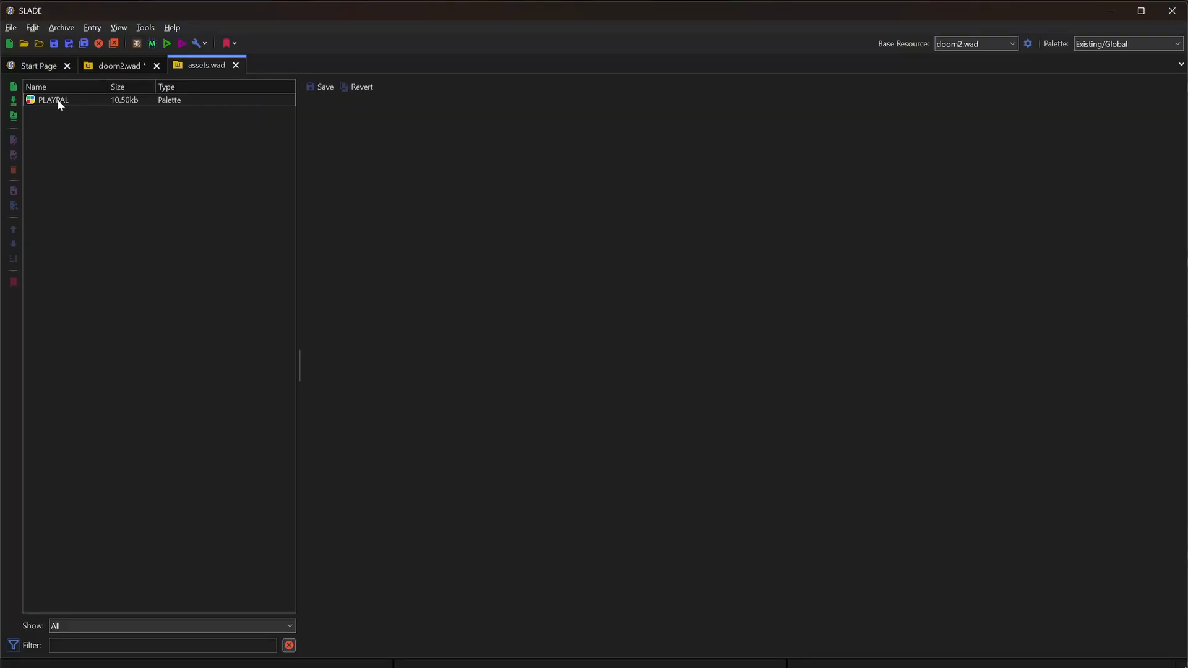
{"action": "left_click", "coordinate": [48, 102]}
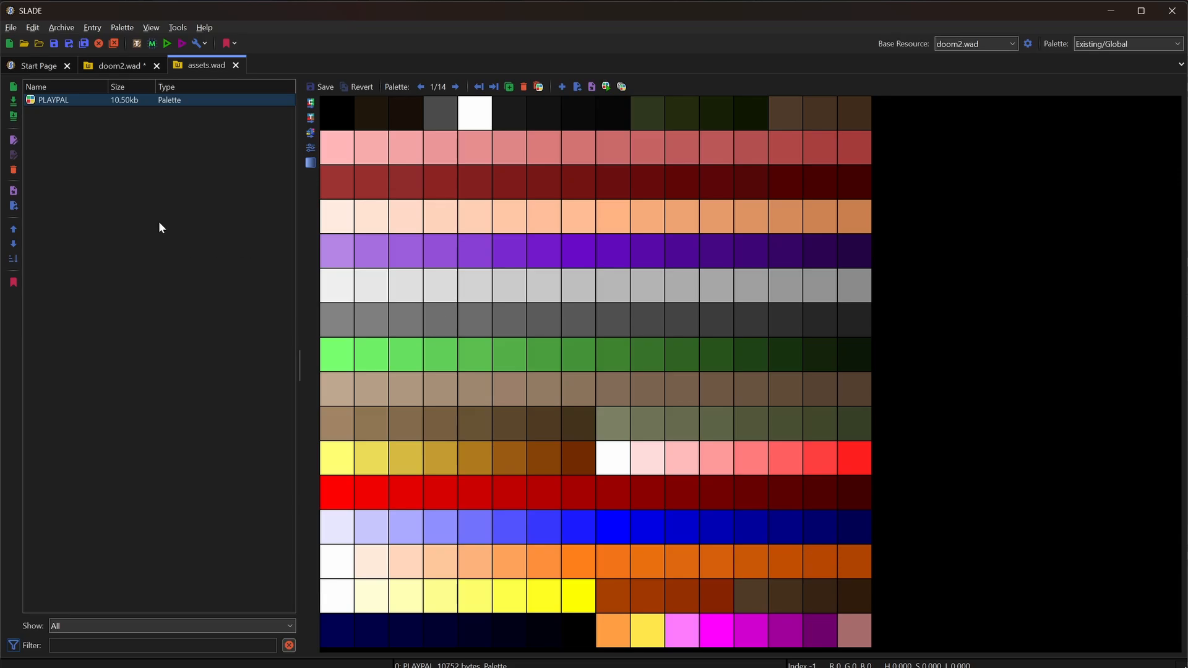
- Close doom2.wad and import all the LMP sprite files from palTest\imp_raw into assets.wad
{"action": "left_click", "coordinate": [156, 66]}
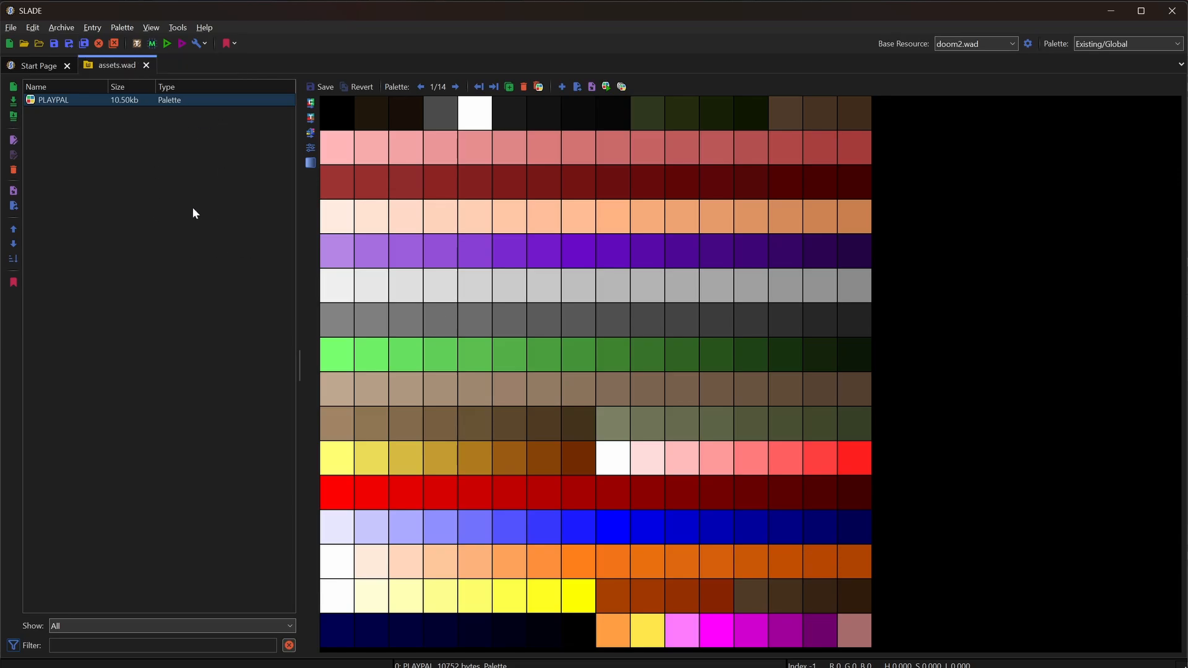
{"action": "right_click", "coordinate": [150, 193]}
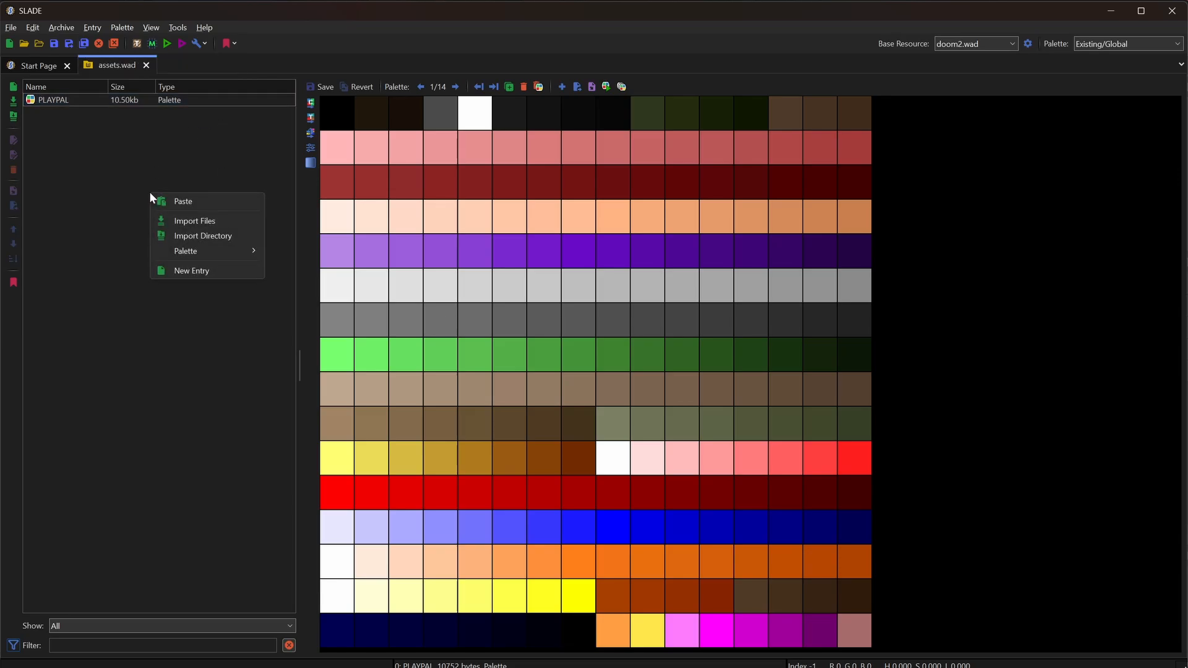
{"action": "left_click", "coordinate": [204, 221]}
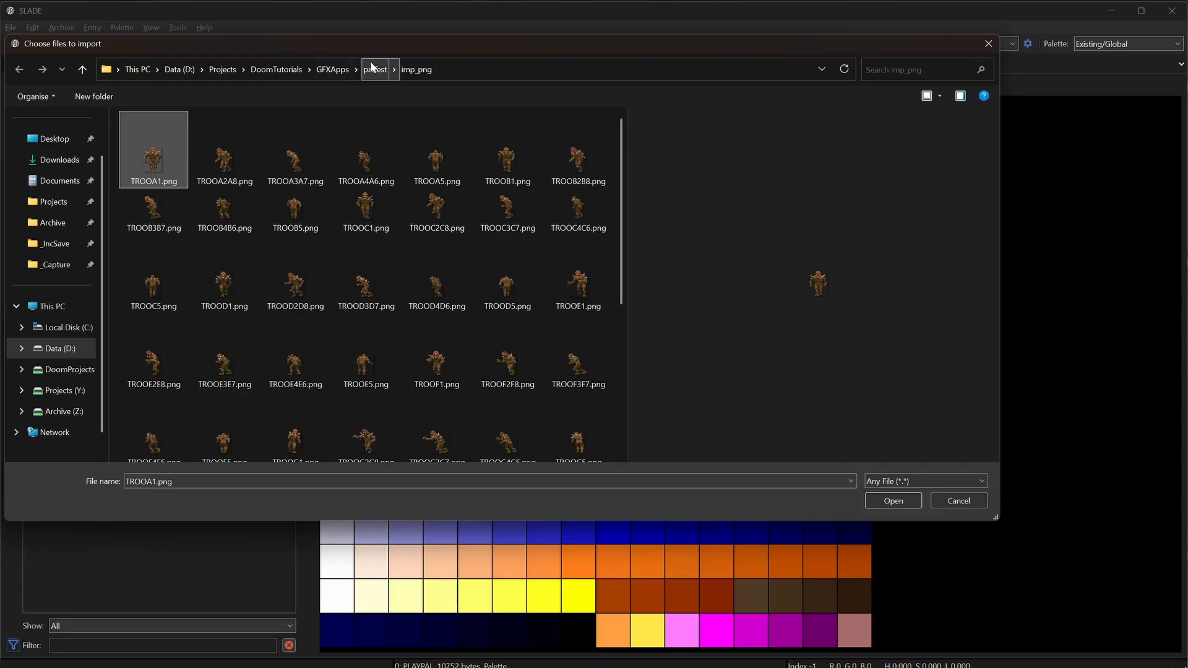
{"action": "left_click", "coordinate": [373, 70]}
{"action": "double_click", "coordinate": [165, 156]}
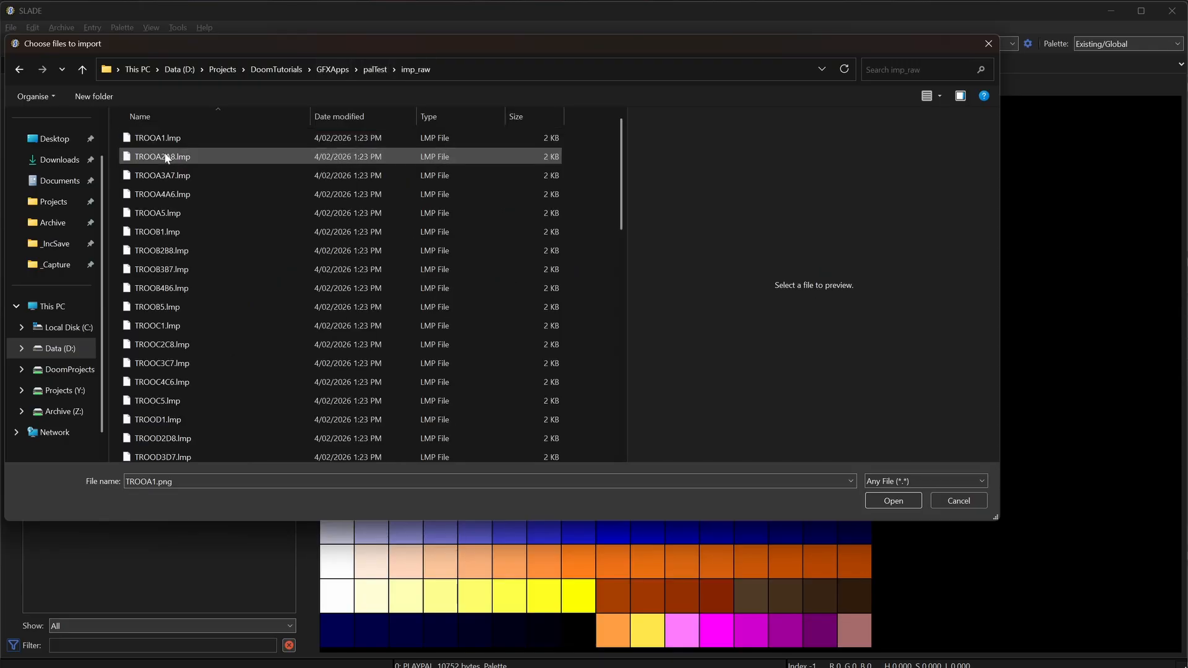
{"action": "key", "text": "ctrl+a"}
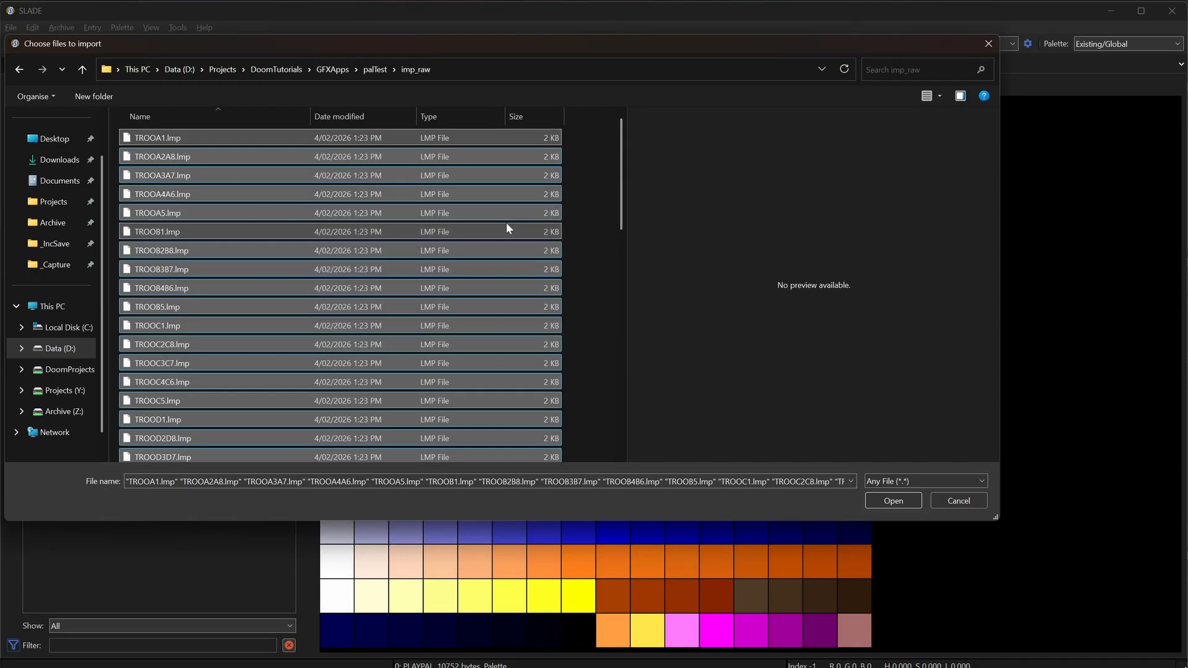
{"action": "left_click", "coordinate": [893, 501]}
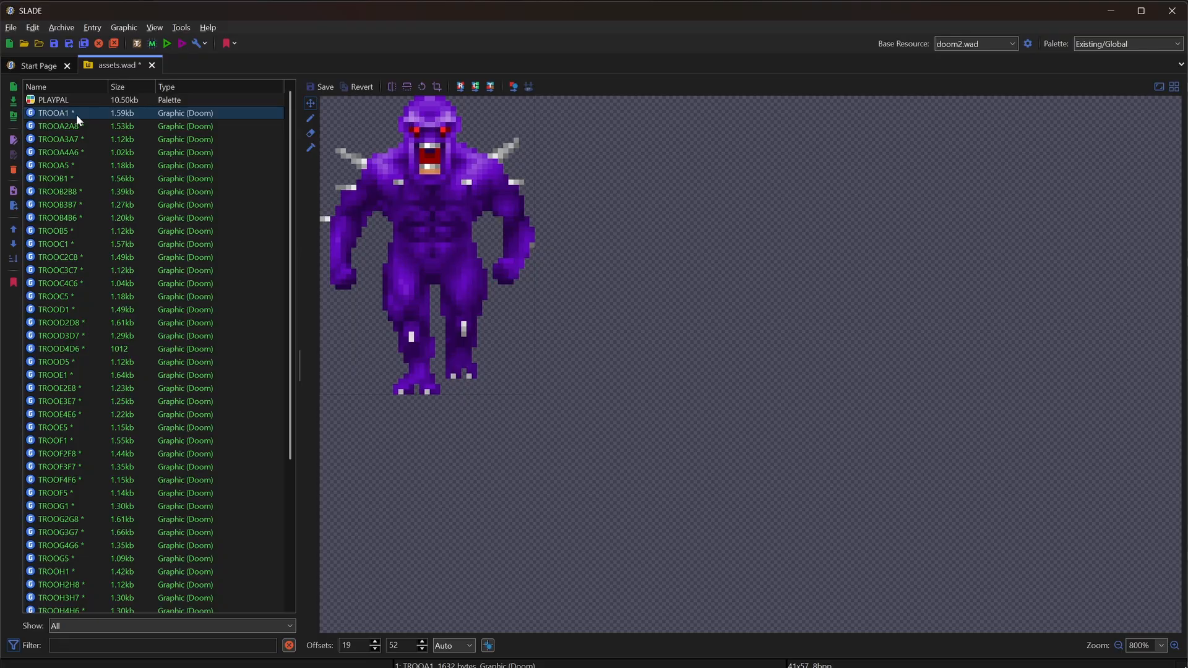
- Examine how the imported raw imp sprites from TROOA1 onward are coloured by the custom palette
{"action": "left_click", "coordinate": [76, 113]}
{"action": "key", "text": "Down"}
{"action": "key", "text": "Down"}
{"action": "key", "text": "Down"}
{"action": "key", "text": "Down"}
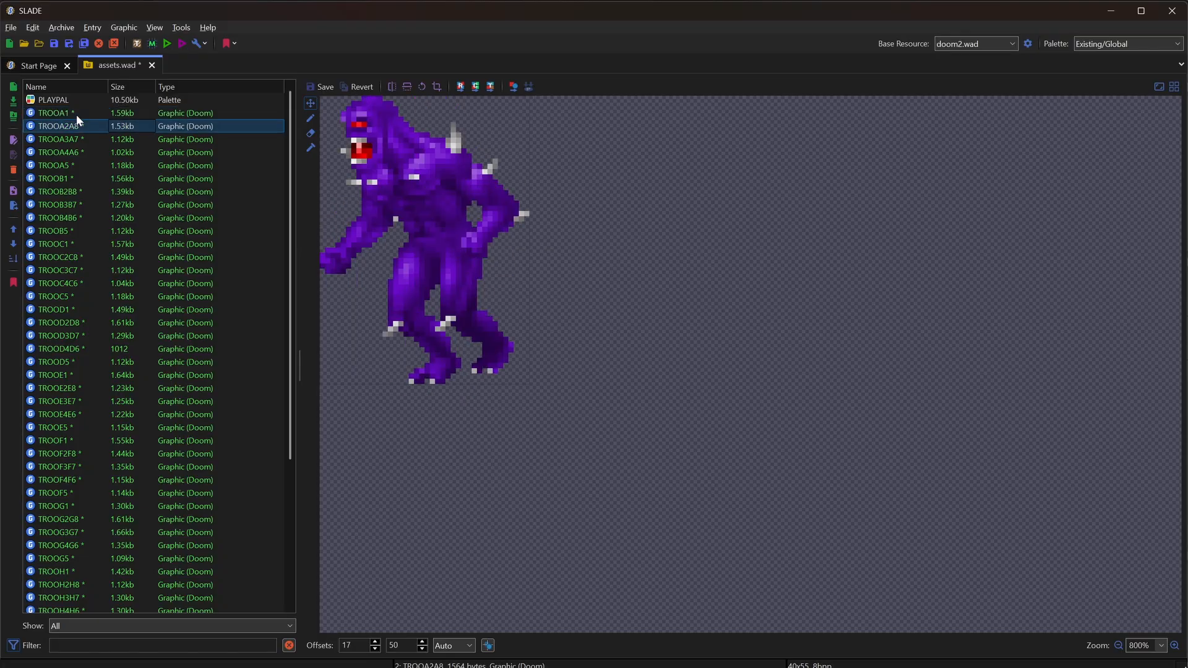
{"action": "key", "text": "Down"}
{"action": "key", "text": "Down"}
{"action": "key", "text": "Down"}
{"action": "key", "text": "Down"}
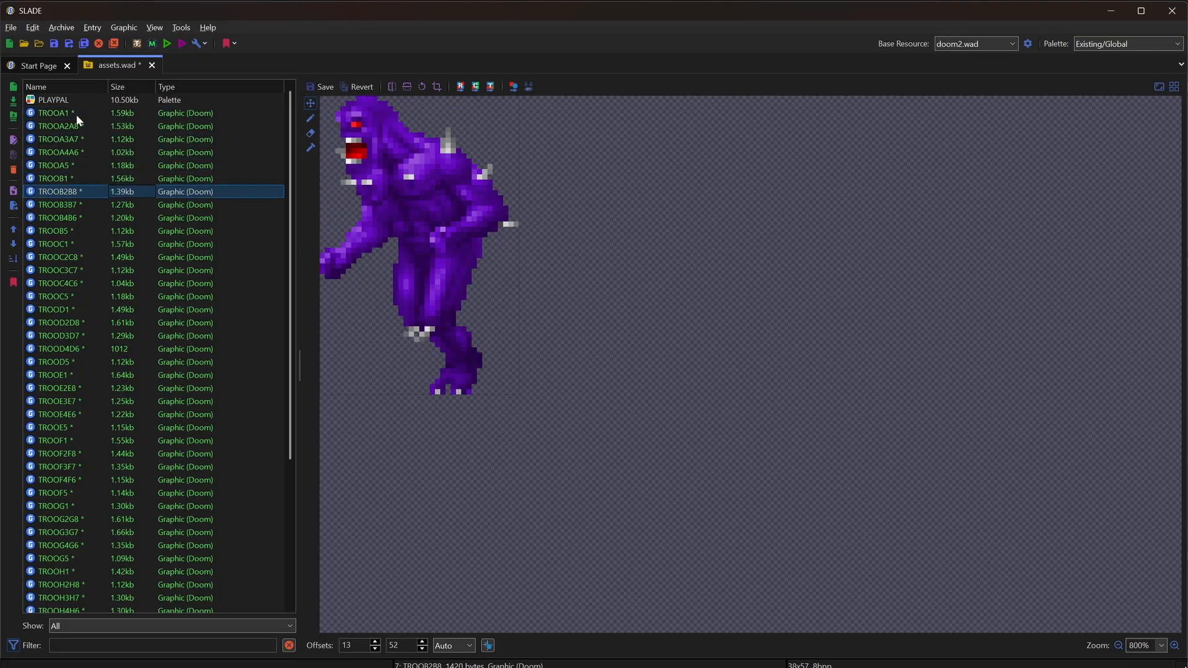
- Review the PLAYPAL palette again and compare it with the raw sprites from TROOB1 through TROOE1
{"action": "left_click", "coordinate": [62, 101]}
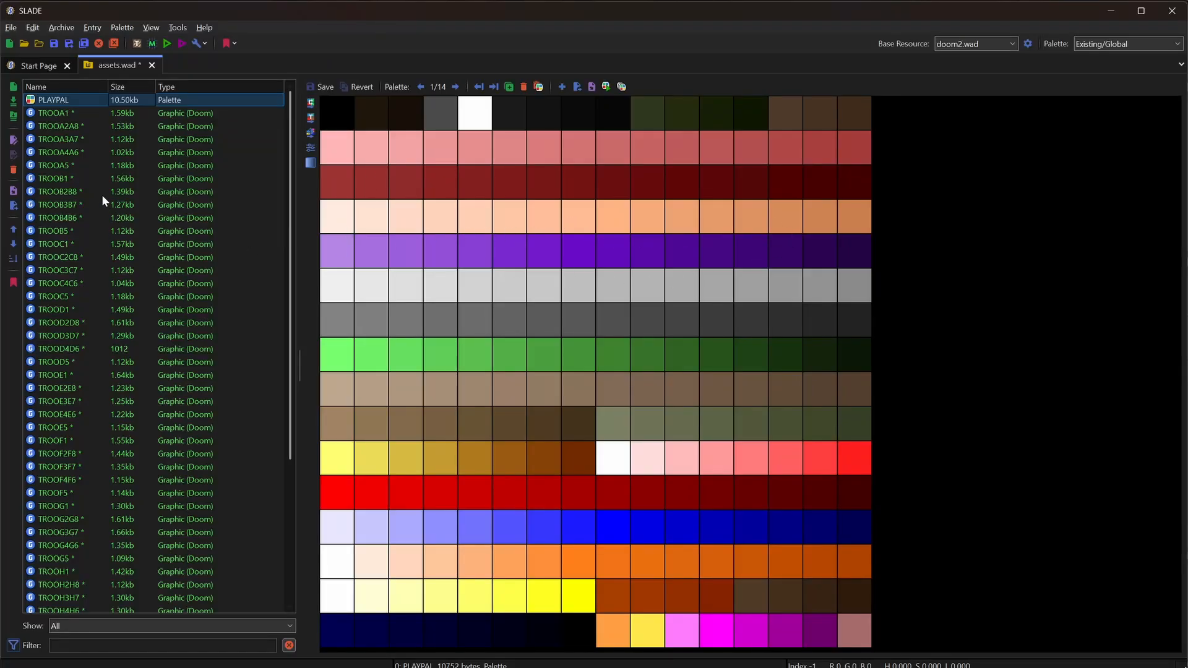
{"action": "left_click", "coordinate": [83, 180]}
{"action": "key", "text": "Down"}
{"action": "key", "text": "Down"}
{"action": "key", "text": "Down"}
{"action": "key", "text": "Down"}
{"action": "key", "text": "Down"}
{"action": "key", "text": "Down"}
{"action": "key", "text": "Down"}
{"action": "key", "text": "Down"}
{"action": "key", "text": "Down"}
{"action": "key", "text": "Down"}
{"action": "key", "text": "Down"}
{"action": "key", "text": "Down"}
{"action": "key", "text": "Down"}
{"action": "key", "text": "Down"}
{"action": "key", "text": "Down"}
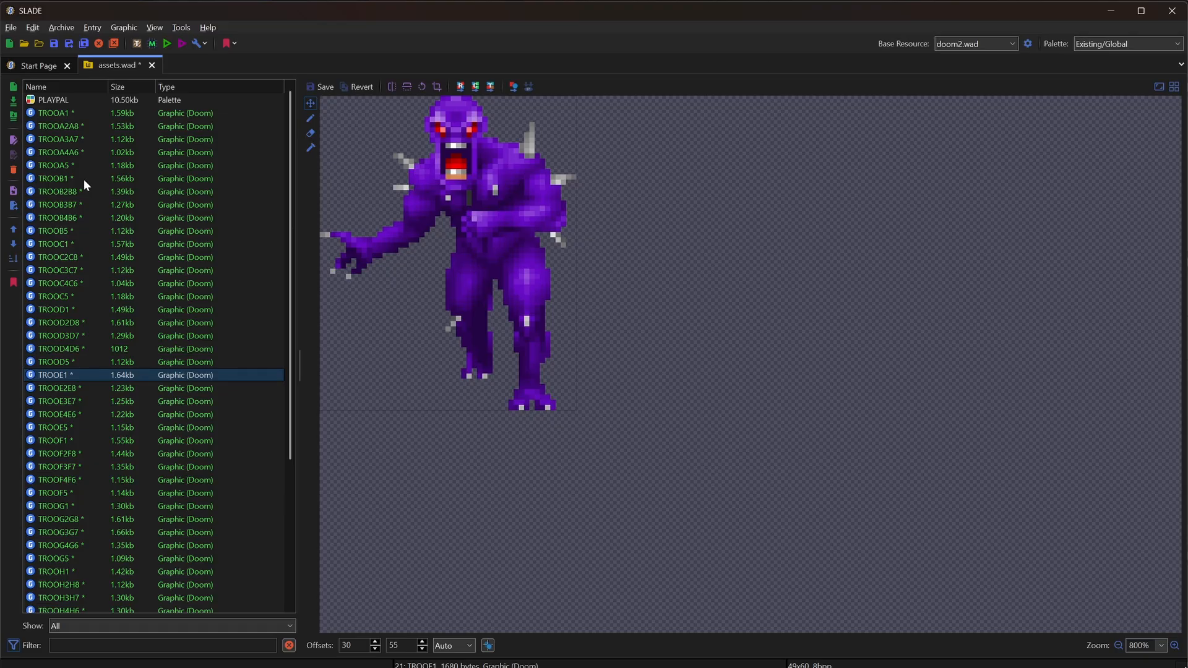
- Import all the PNG sprite files from palTest\imp_png into assets.wad
{"action": "left_click", "coordinate": [14, 100]}
{"action": "left_click", "coordinate": [375, 69]}
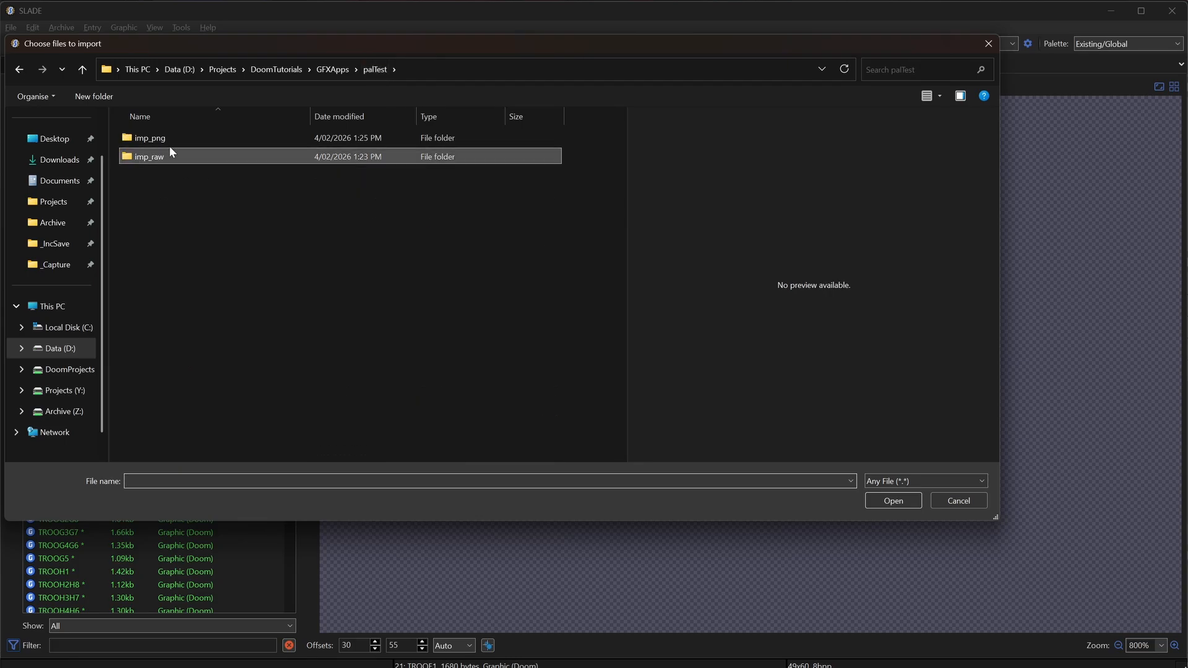
{"action": "double_click", "coordinate": [168, 144]}
{"action": "key", "text": "ctrl+a"}
{"action": "key", "text": "Return"}
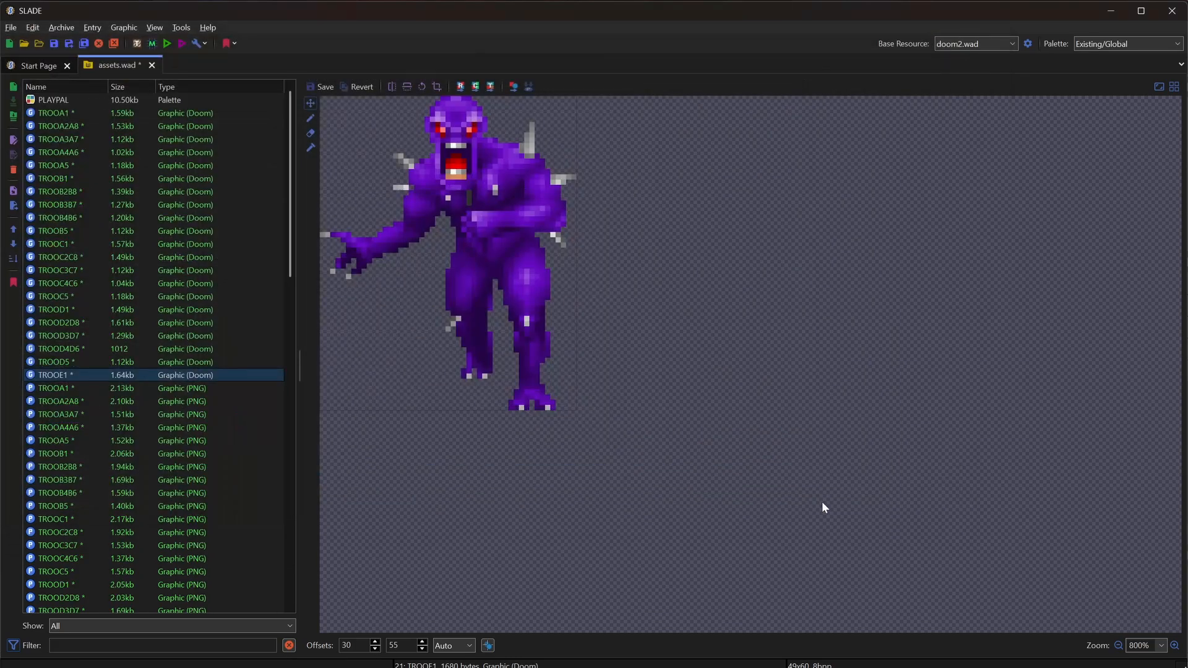
- Examine the colours of the imported PNG imp sprites between TROOA1 and TROOB2B8
{"action": "key", "text": "Down"}
{"action": "key", "text": "Down"}
{"action": "key", "text": "Down"}
{"action": "key", "text": "Down"}
{"action": "key", "text": "Down"}
{"action": "key", "text": "Down"}
{"action": "key", "text": "Down"}
{"action": "key", "text": "Down"}
{"action": "key", "text": "Down"}
{"action": "key", "text": "Down"}
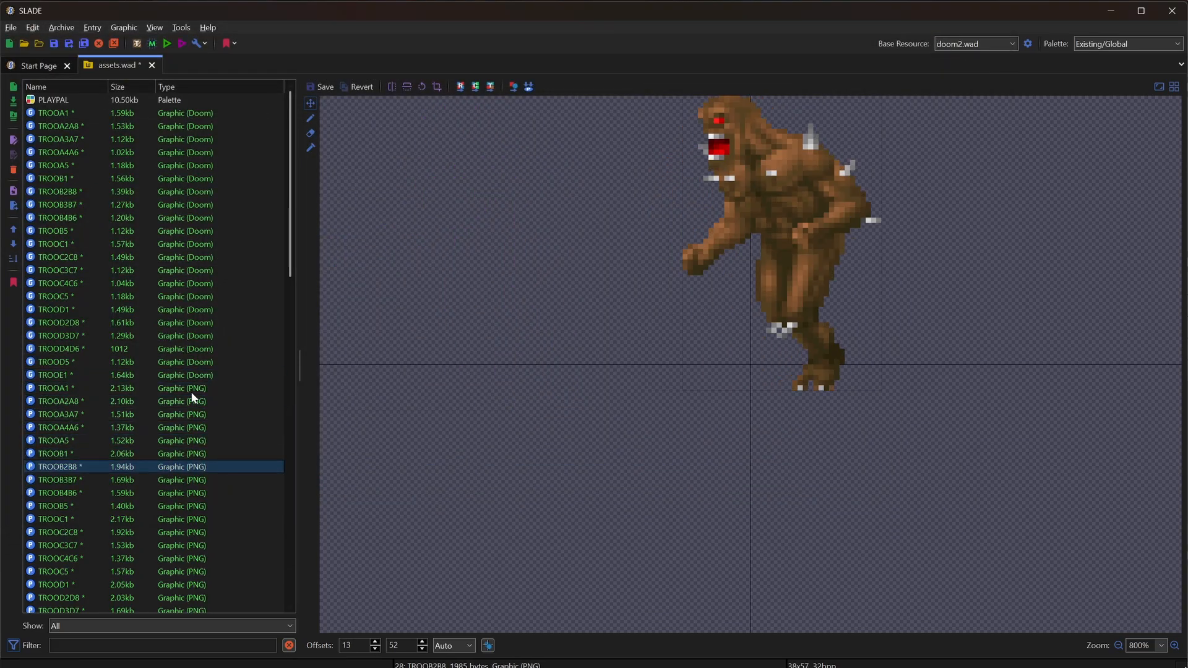
{"action": "key", "text": "Up"}
{"action": "key", "text": "Up"}
{"action": "key", "text": "Up"}
{"action": "key", "text": "Up"}
{"action": "key", "text": "Up"}
{"action": "key", "text": "Up"}
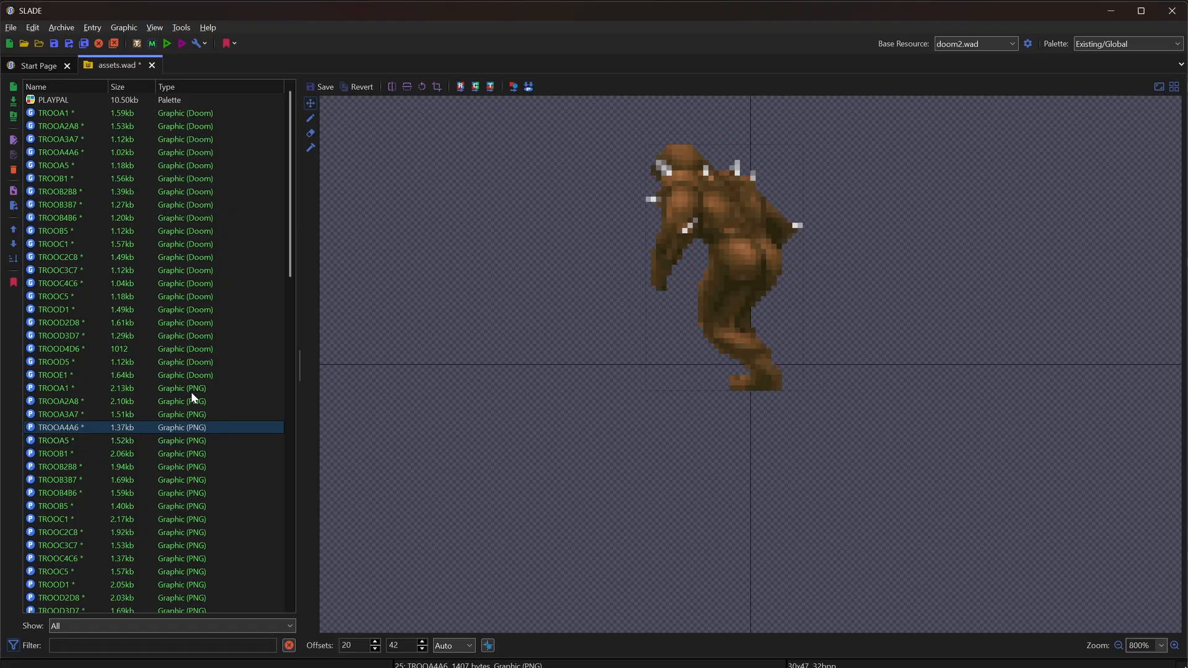
- Save assets.wad and convert all the PNG imp sprites to Doom Gfx (Paletted) using the Existing/Global palette
{"action": "key", "text": "ctrl+s"}
{"action": "left_click", "coordinate": [192, 392]}
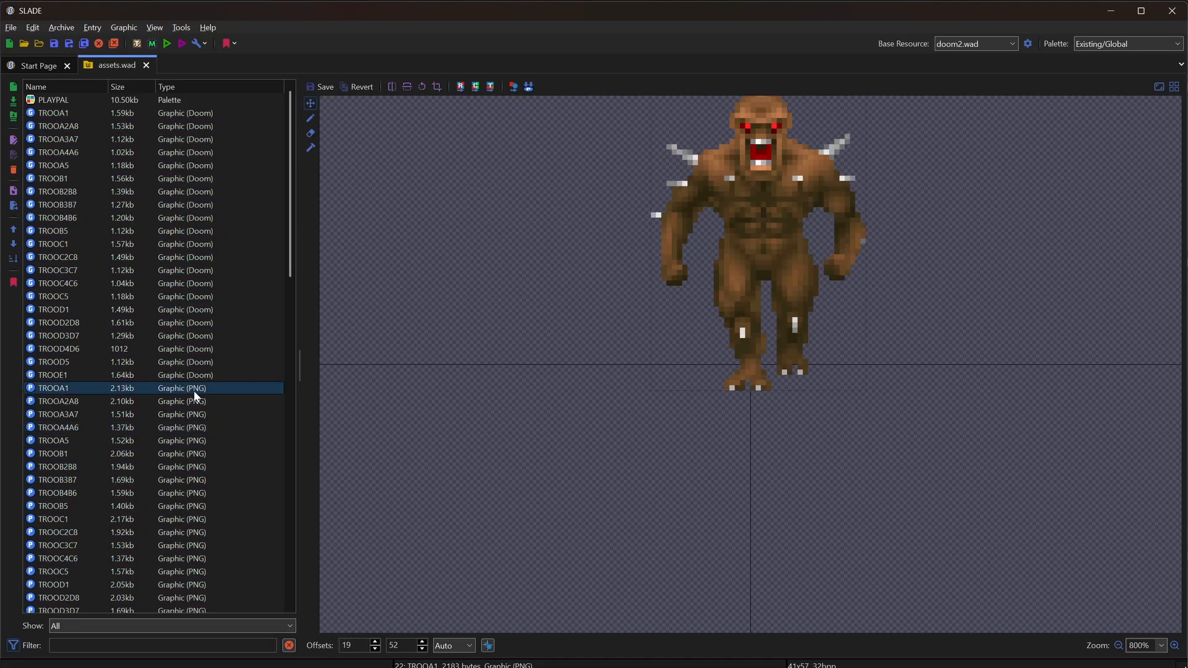
{"action": "scroll", "coordinate": [193, 394], "scroll_direction": "down", "scroll_amount": 13}
{"action": "scroll", "coordinate": [195, 396], "scroll_direction": "down", "scroll_amount": 5}
{"action": "left_click", "coordinate": [200, 375], "text": "shift"}
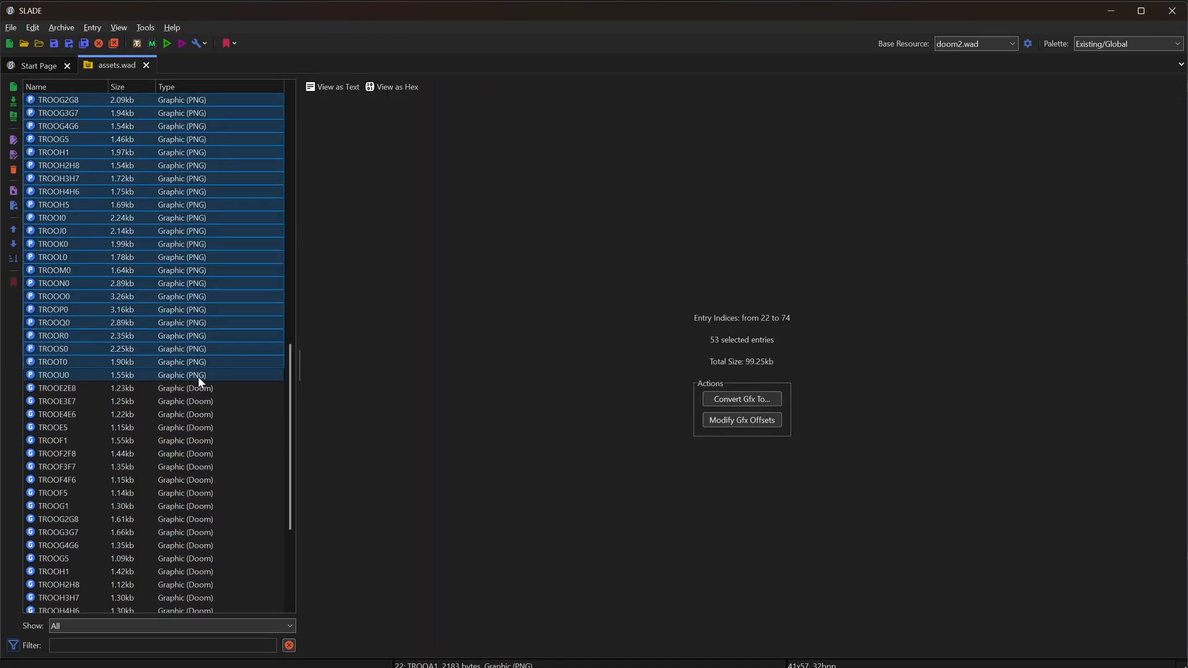
{"action": "scroll", "coordinate": [196, 379], "scroll_direction": "up", "scroll_amount": 13}
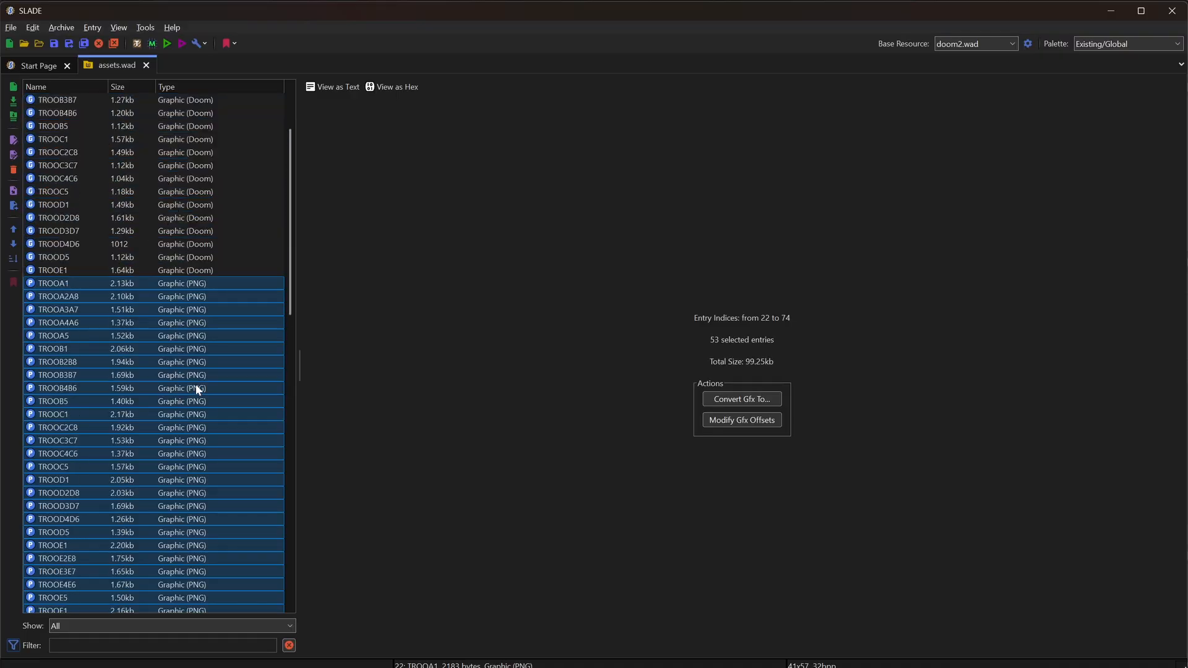
{"action": "right_click", "coordinate": [188, 312]}
{"action": "mouse_move", "coordinate": [280, 428]}
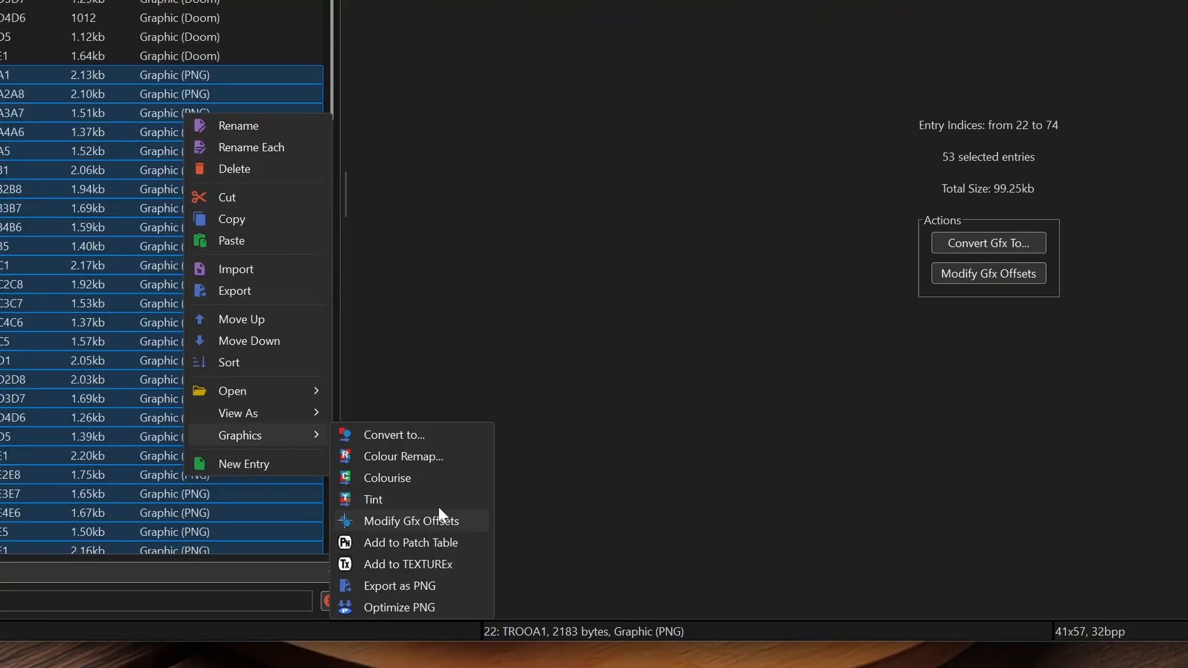
{"action": "left_click", "coordinate": [436, 434]}
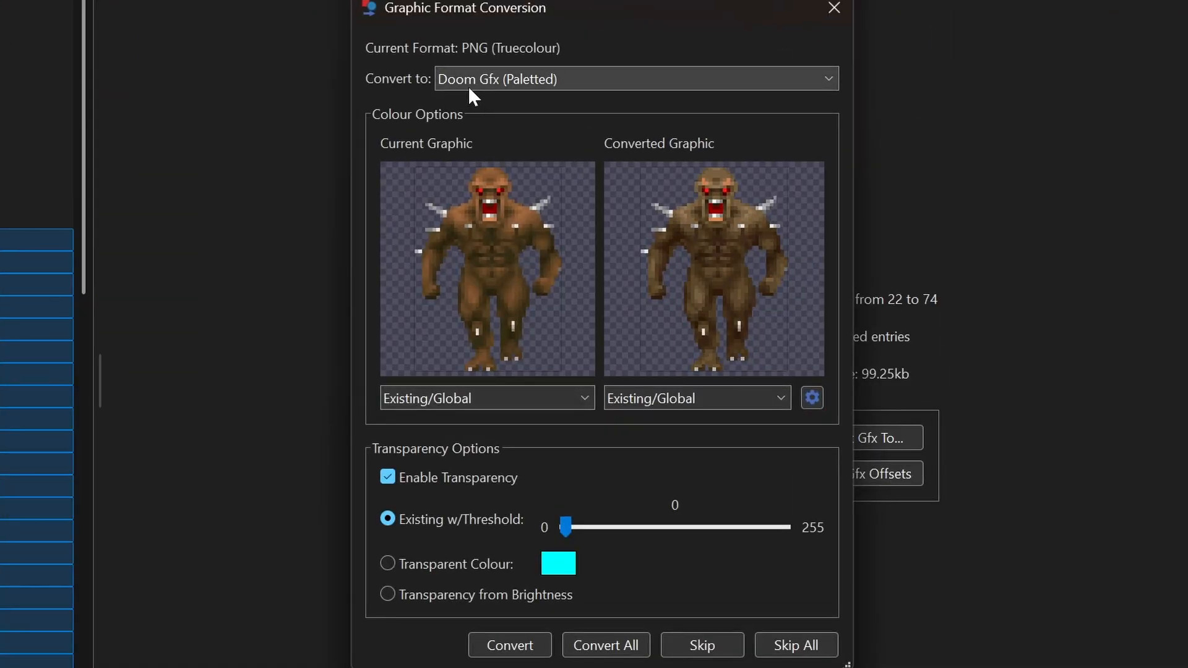
{"action": "left_click", "coordinate": [616, 645]}
- Compare the converted TROOA1 sprite with the brown range of the PLAYPAL palette
{"action": "left_click", "coordinate": [84, 389]}
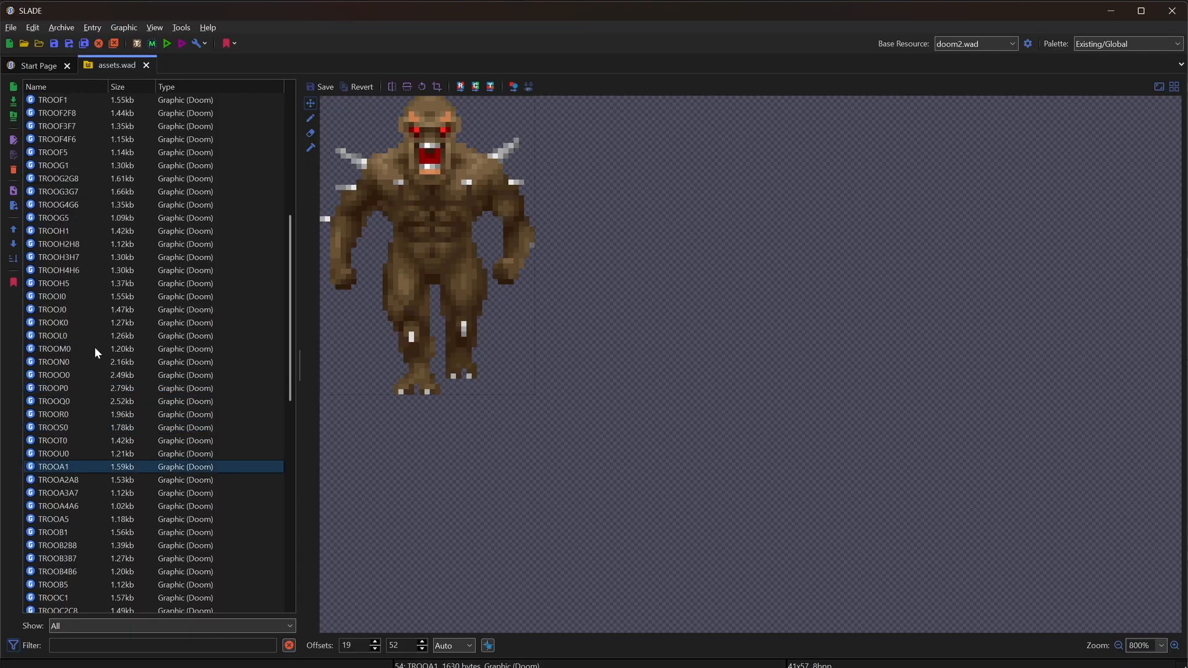
{"action": "scroll", "coordinate": [94, 346], "scroll_direction": "up", "scroll_amount": 10}
{"action": "left_click", "coordinate": [53, 101]}
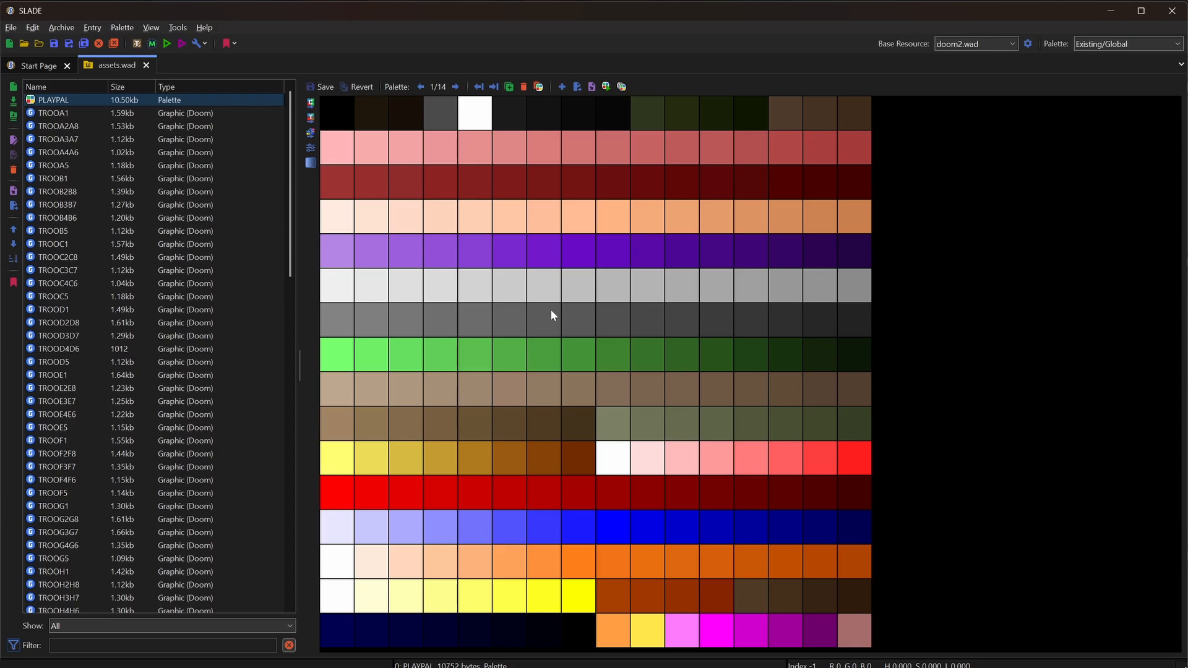
{"action": "left_click", "coordinate": [348, 397]}
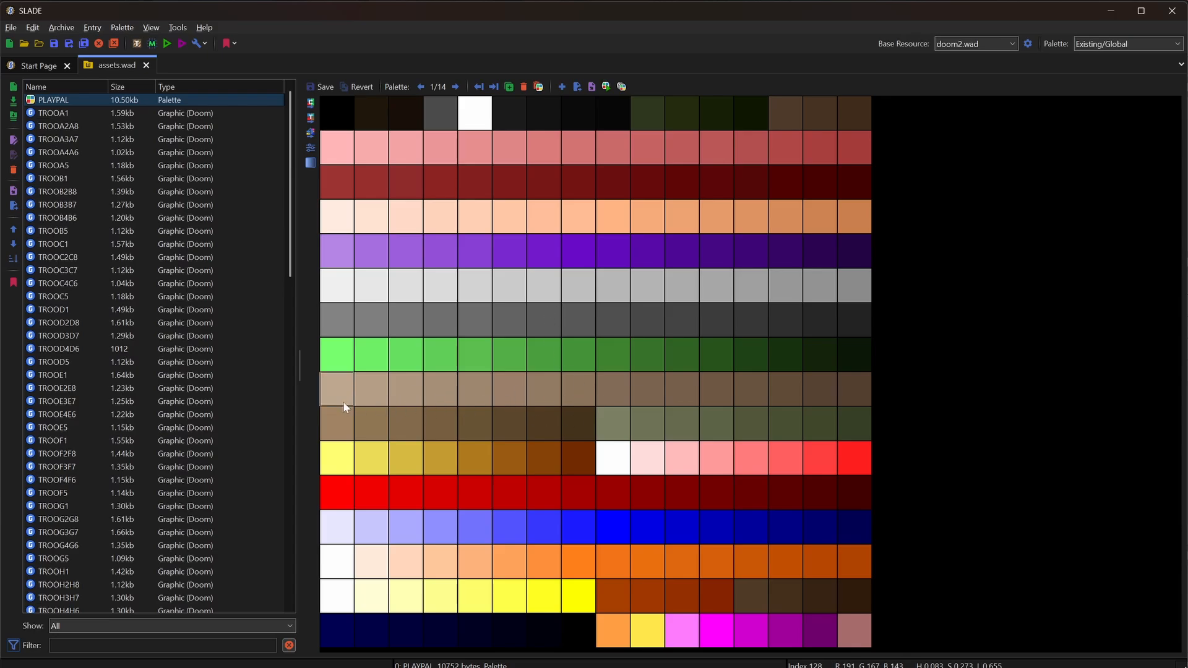
- Compare the colours of the raw TROOA1 sprite with converted sprites such as TROOH1 and TROOC1
{"action": "left_click", "coordinate": [47, 113]}
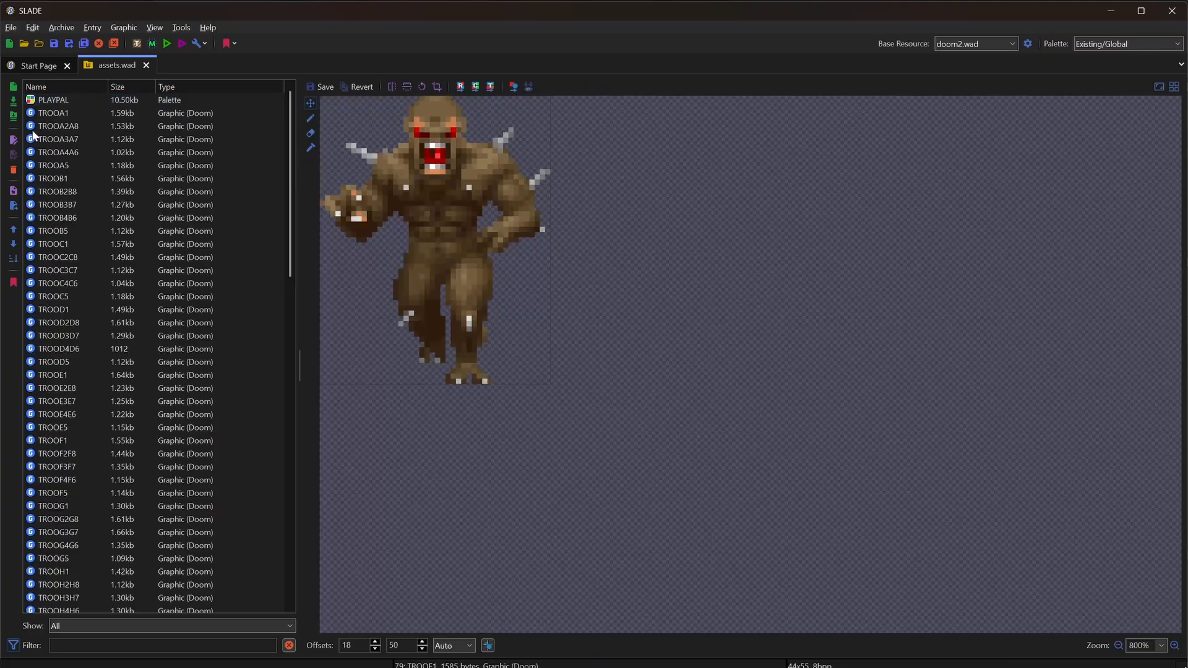
{"action": "left_click", "coordinate": [46, 112]}
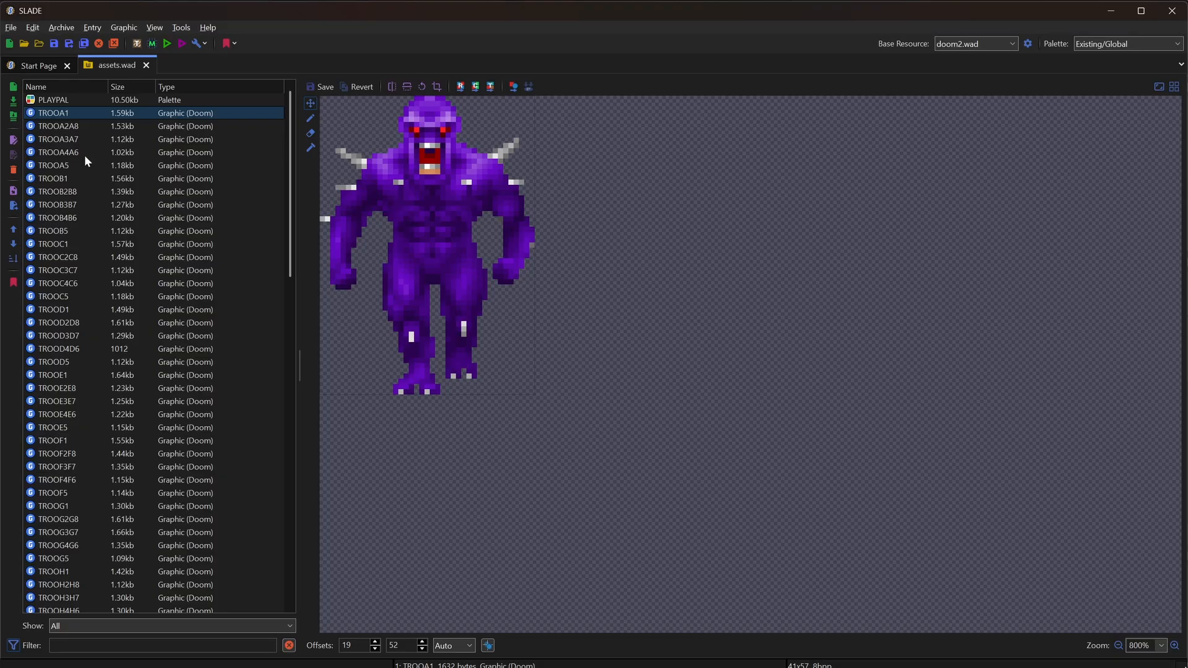
{"action": "scroll", "coordinate": [115, 225], "scroll_direction": "down", "scroll_amount": 4}
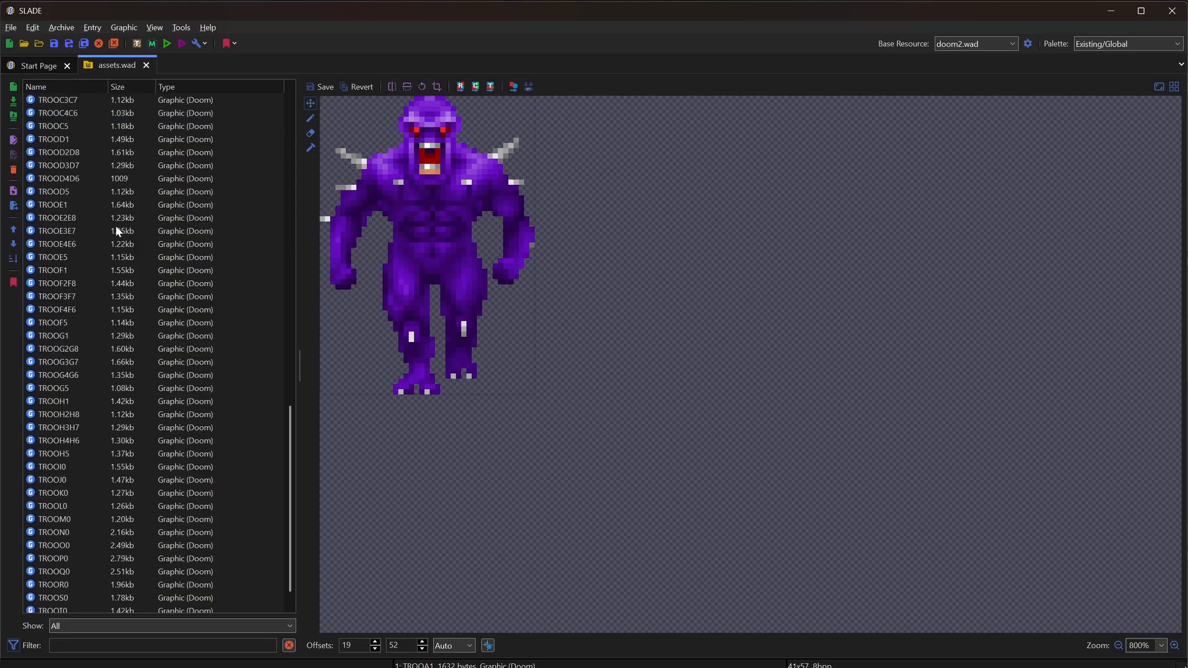
{"action": "left_click", "coordinate": [87, 401]}
{"action": "scroll", "coordinate": [89, 393], "scroll_direction": "up", "scroll_amount": 3}
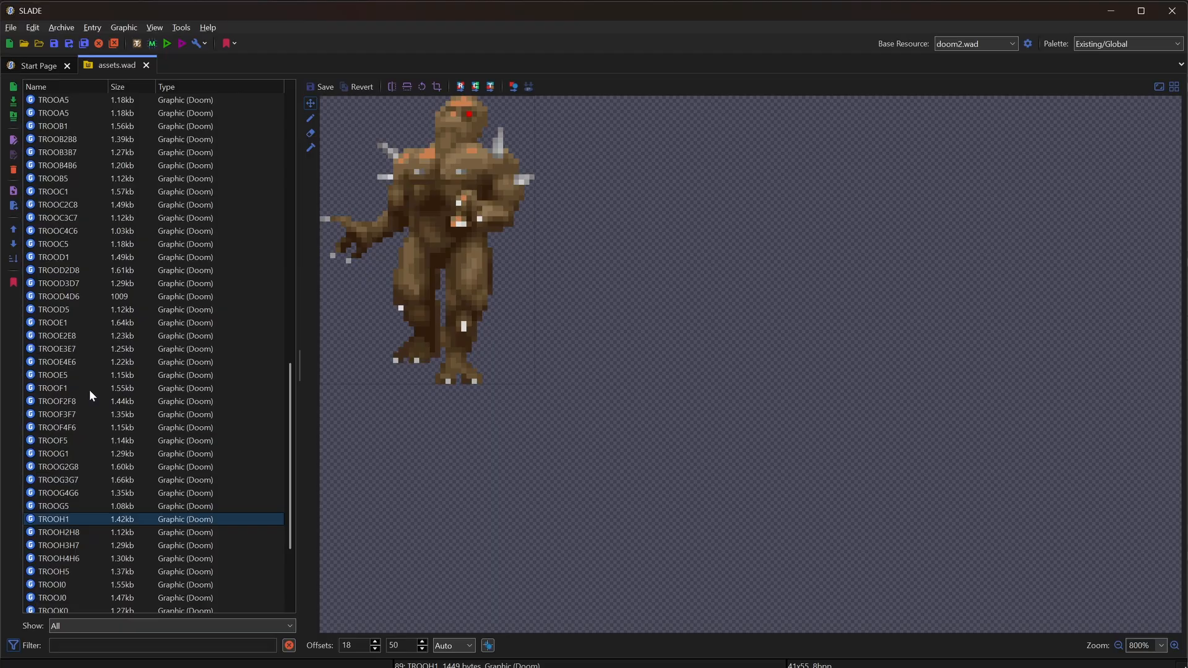
{"action": "left_click", "coordinate": [61, 206]}
{"action": "left_click", "coordinate": [61, 193]}
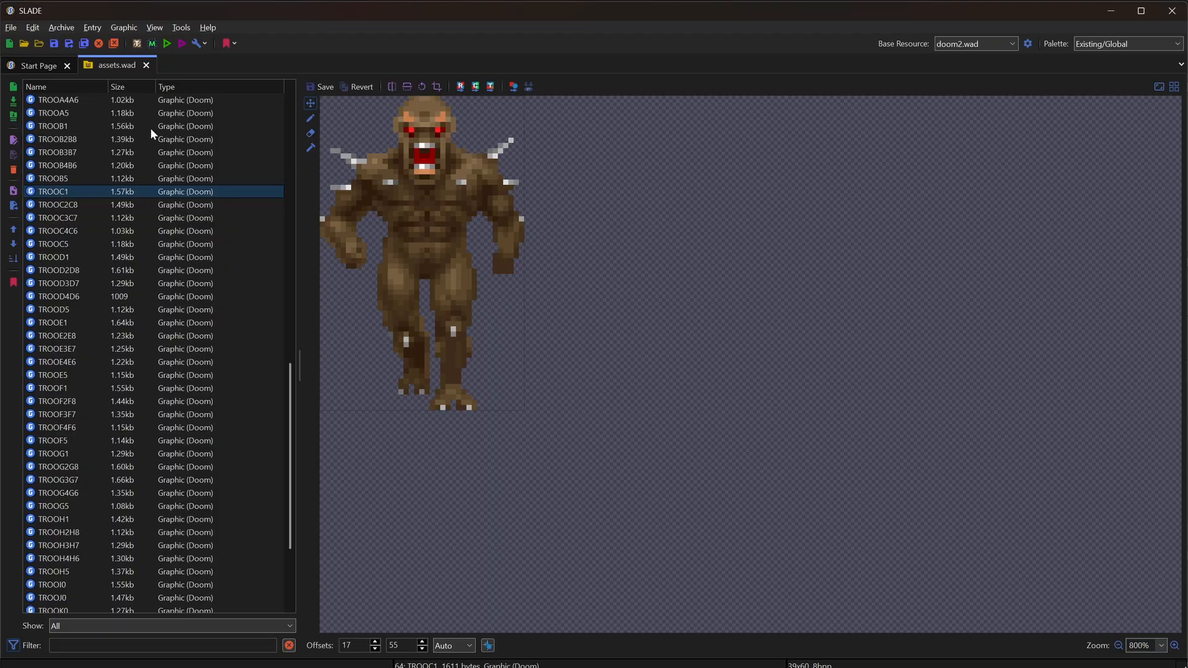
{"action": "scroll", "coordinate": [182, 152], "scroll_direction": "up", "scroll_amount": 3}
{"action": "scroll", "coordinate": [258, 437], "scroll_direction": "up", "scroll_amount": 5}
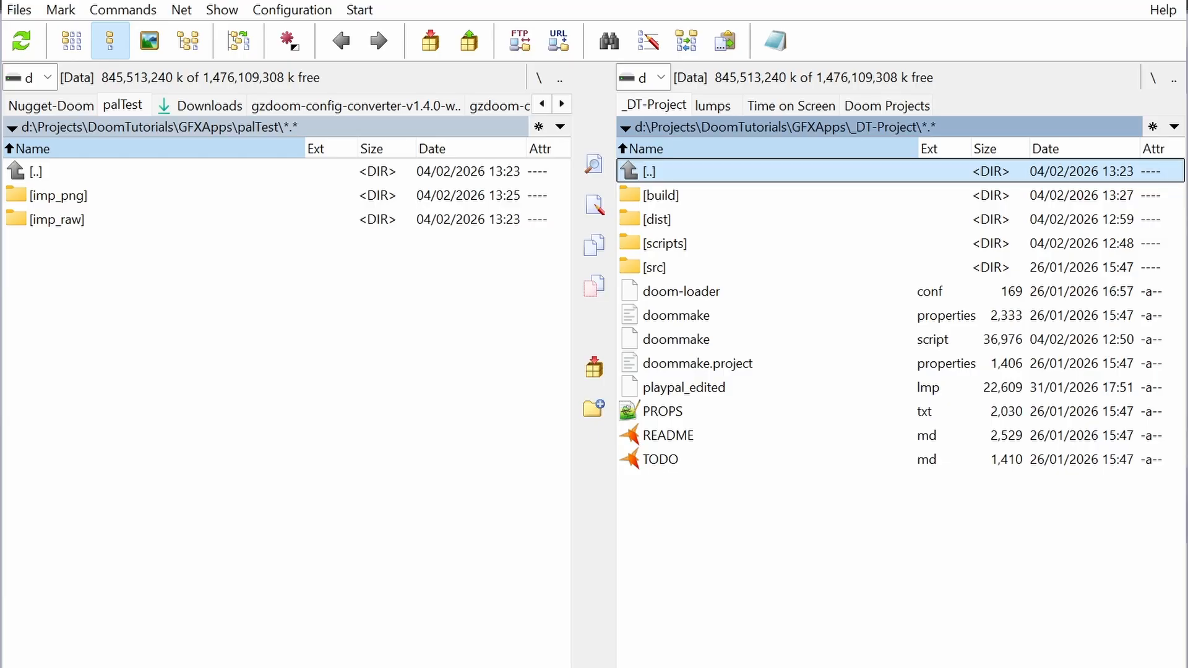
- Switch to the file manager and open the src\assets\sprites folder of _DT-Project
{"action": "key", "text": "Down"}
{"action": "key", "text": "Down"}
{"action": "key", "text": "Down"}
{"action": "key", "text": "Down"}
{"action": "key", "text": "Return"}
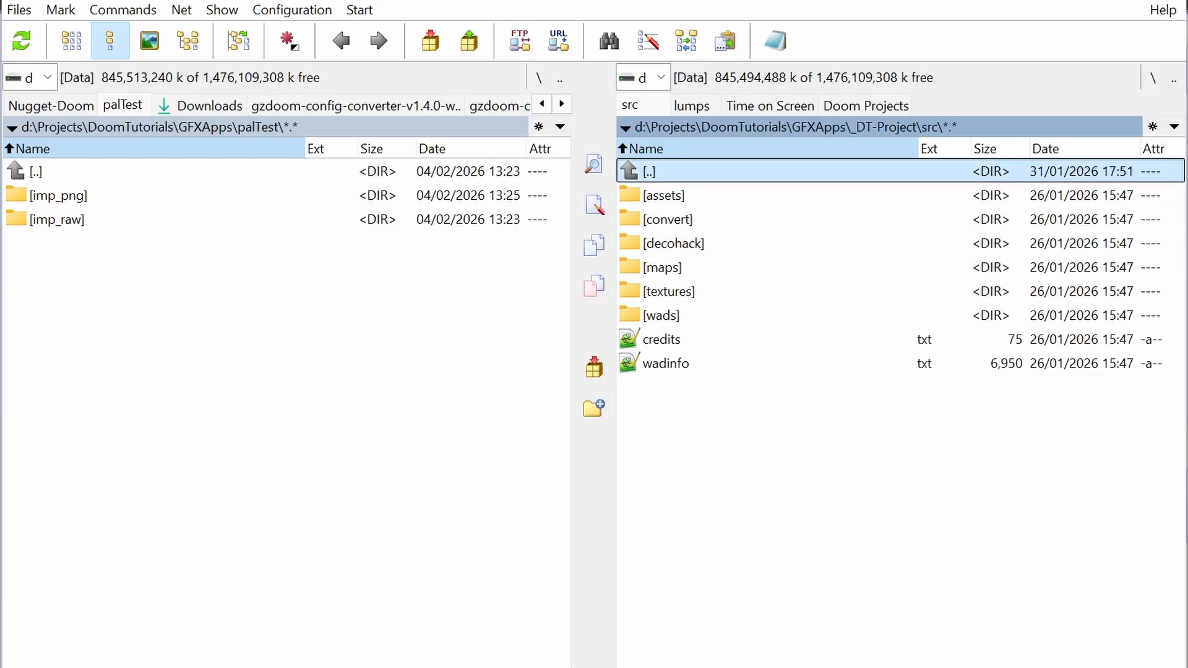
{"action": "key", "text": "Down"}
{"action": "key", "text": "Return"}
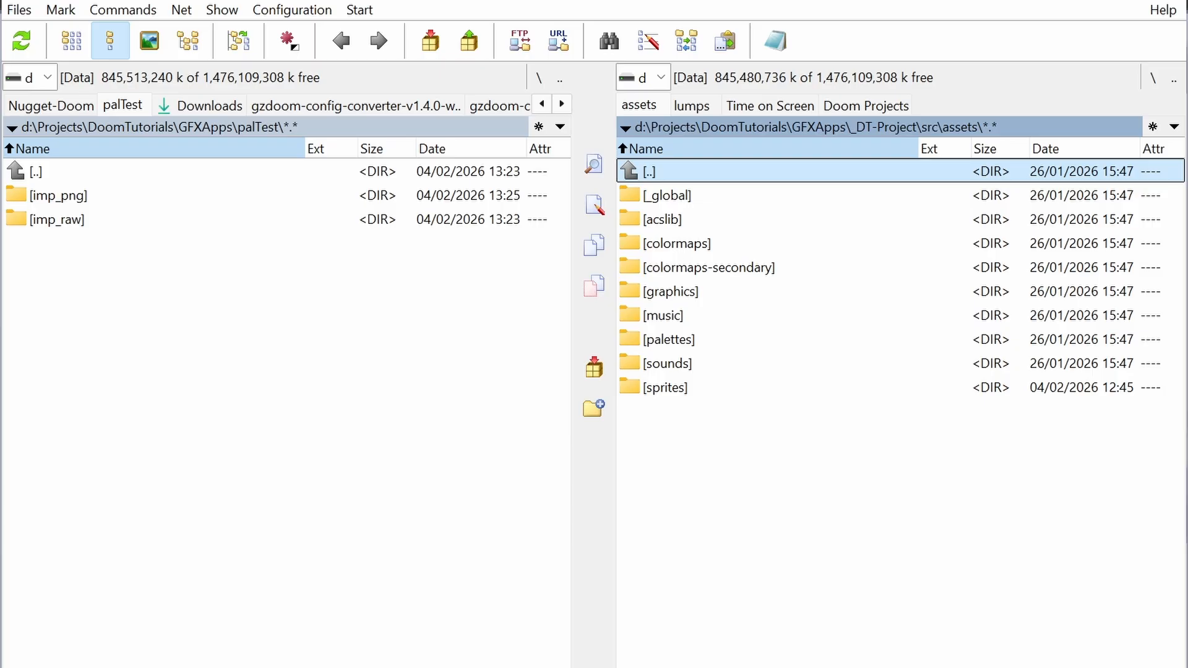
{"action": "key", "text": "Return"}
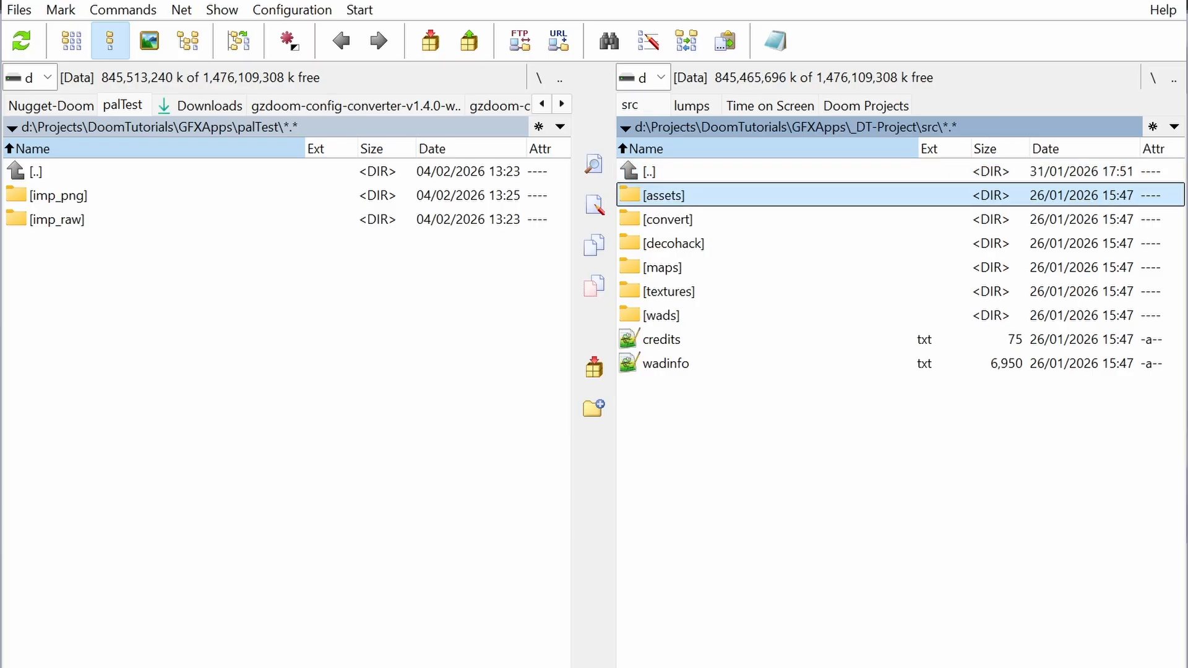
{"action": "key", "text": "Return"}
{"action": "key", "text": "Down"}
{"action": "key", "text": "Down"}
{"action": "key", "text": "Down"}
{"action": "key", "text": "Down"}
{"action": "key", "text": "Down"}
{"action": "key", "text": "Down"}
{"action": "key", "text": "Down"}
{"action": "key", "text": "Down"}
{"action": "key", "text": "Down"}
{"action": "key", "text": "Return"}
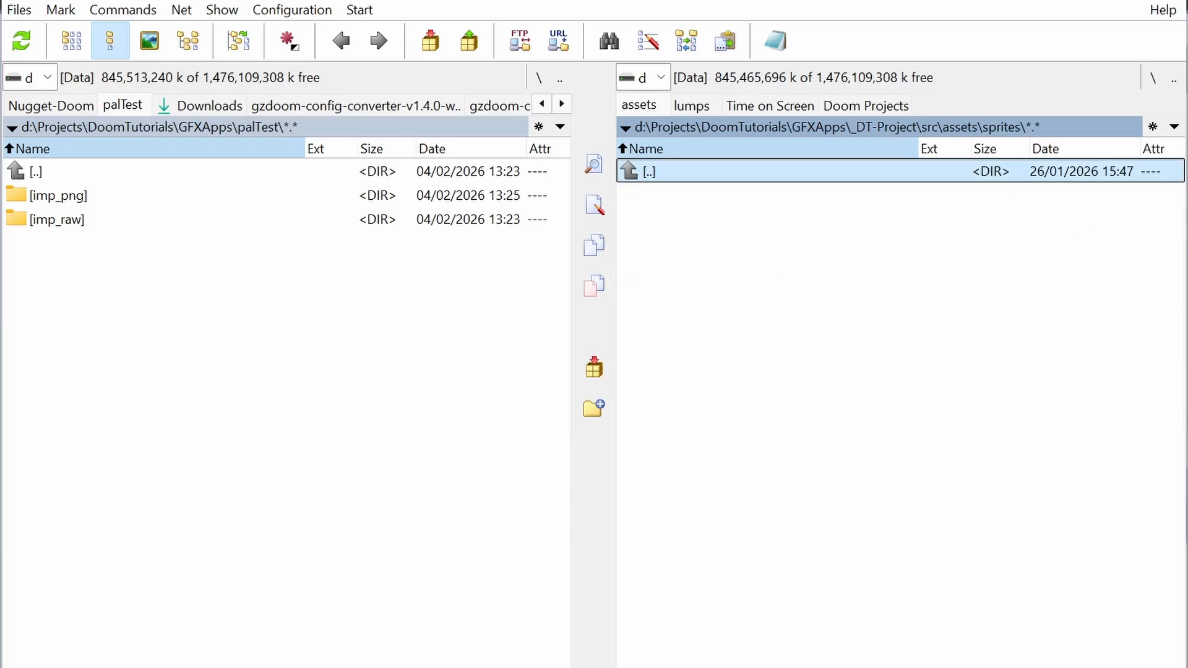
- Copy the imp_raw folder from palTest into src\assets\sprites
{"action": "key", "text": "Tab"}
{"action": "key", "text": "Up"}
{"action": "key", "text": "Down"}
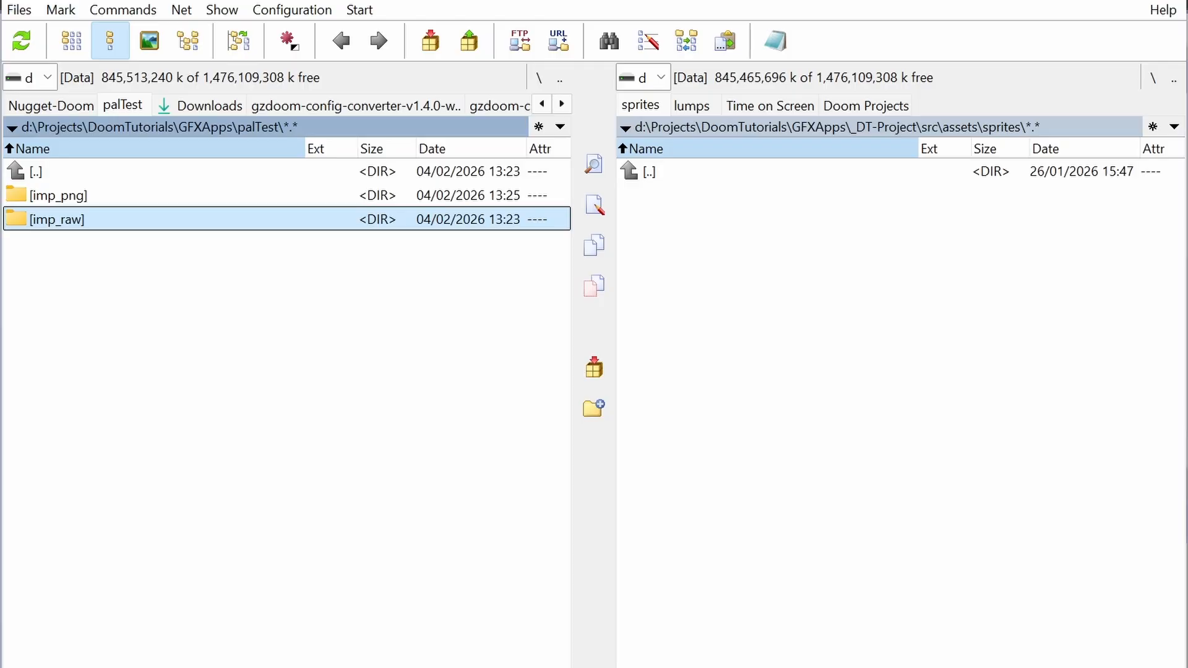
{"action": "key", "text": "space"}
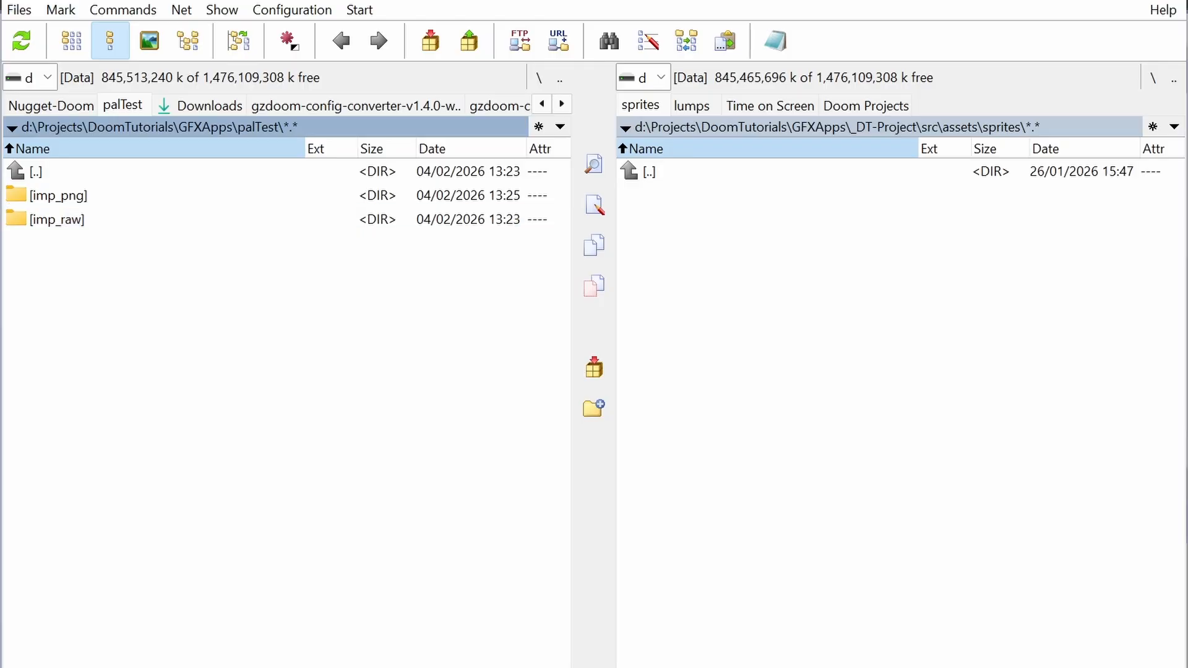
{"action": "key", "text": "F5"}
{"action": "key", "text": "Return"}
- Open the src\convert\sprites folder of _DT-Project as the copy destination
{"action": "key", "text": "Tab"}
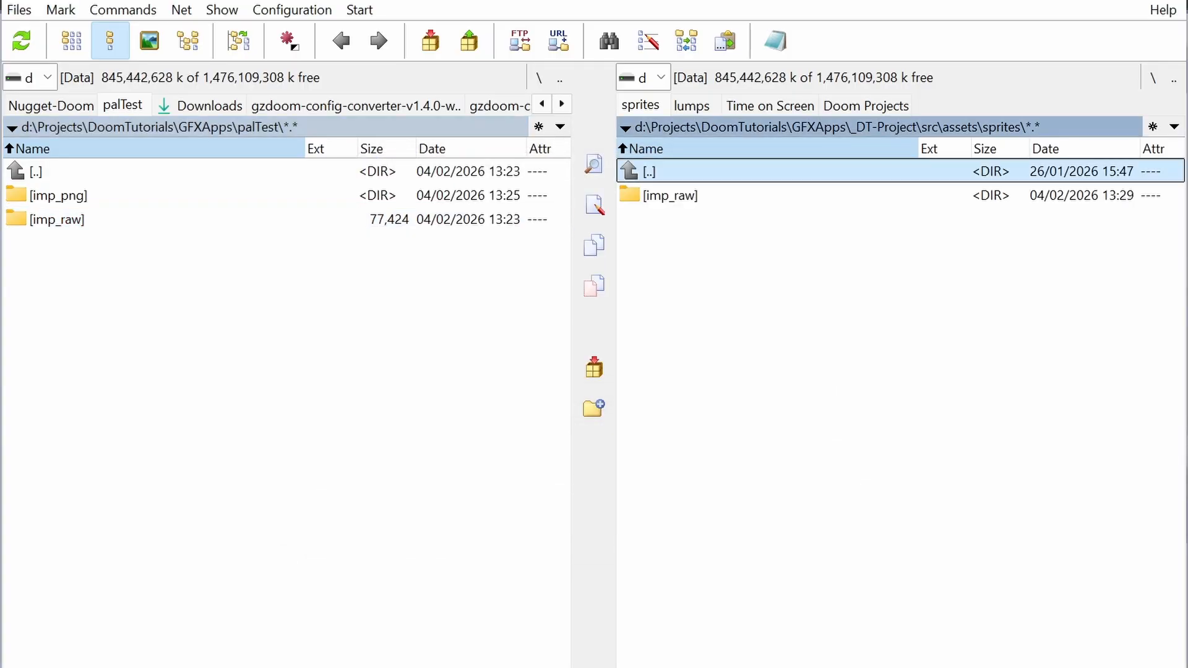
{"action": "key", "text": "Return"}
{"action": "key", "text": "Up"}
{"action": "key", "text": "Up"}
{"action": "key", "text": "Up"}
{"action": "key", "text": "Up"}
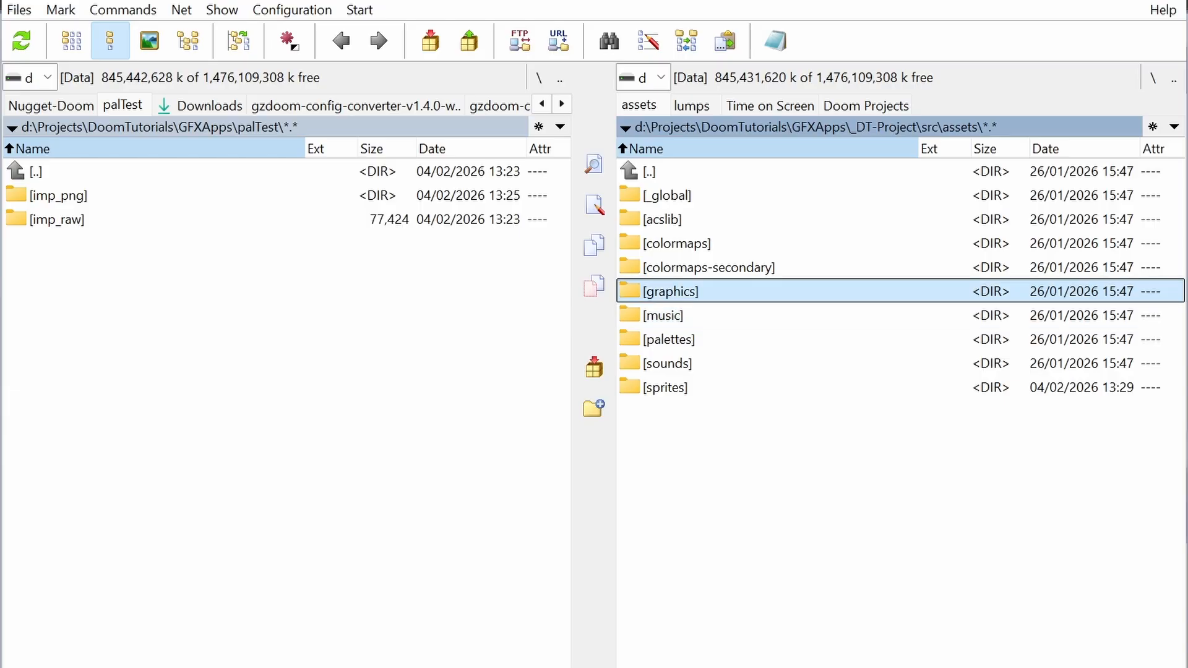
{"action": "key", "text": "Home"}
{"action": "key", "text": "Return"}
{"action": "key", "text": "Down"}
{"action": "key", "text": "Return"}
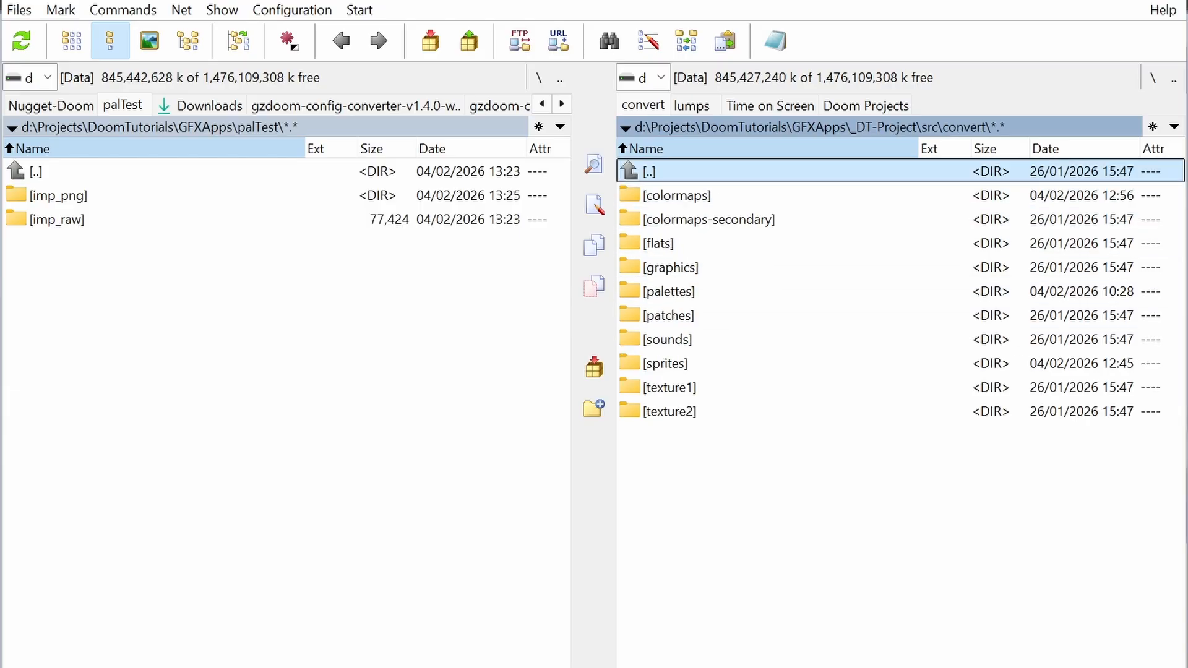
{"action": "key", "text": "Down"}
{"action": "key", "text": "Down"}
{"action": "key", "text": "Down"}
{"action": "key", "text": "Down"}
{"action": "key", "text": "Down"}
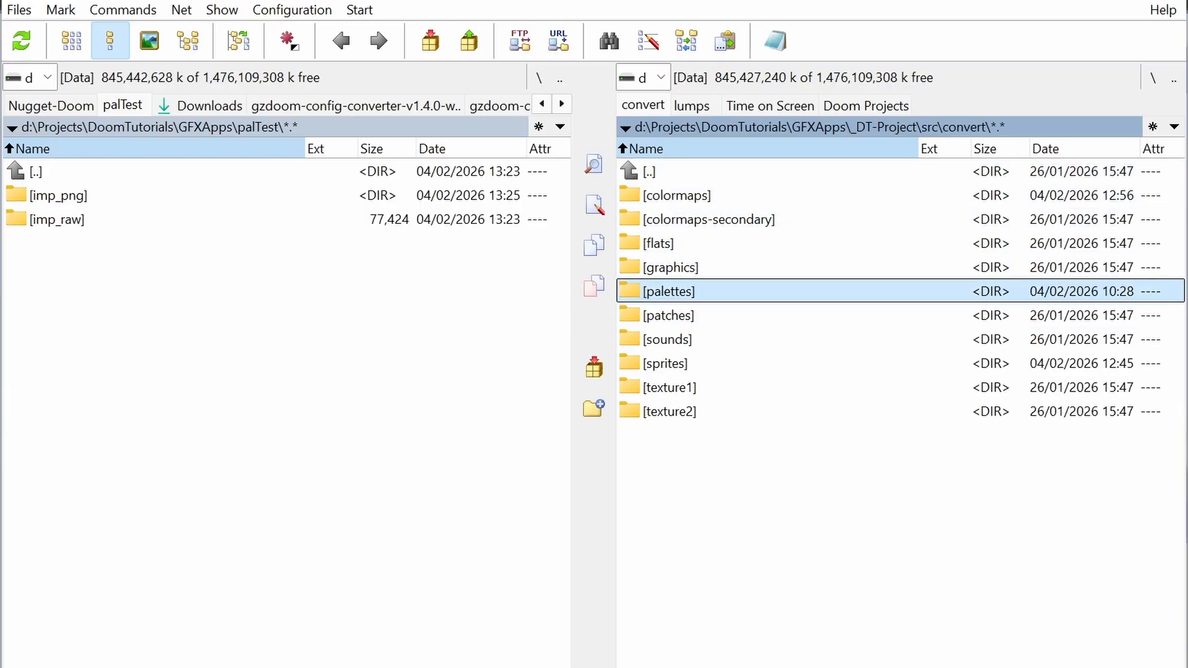
{"action": "key", "text": "Up"}
{"action": "key", "text": "Down"}
{"action": "key", "text": "Down"}
{"action": "key", "text": "Down"}
{"action": "key", "text": "Down"}
{"action": "key", "text": "Return"}
- Copy the imp_png folder from palTest into src\convert\sprites
{"action": "key", "text": "Tab"}
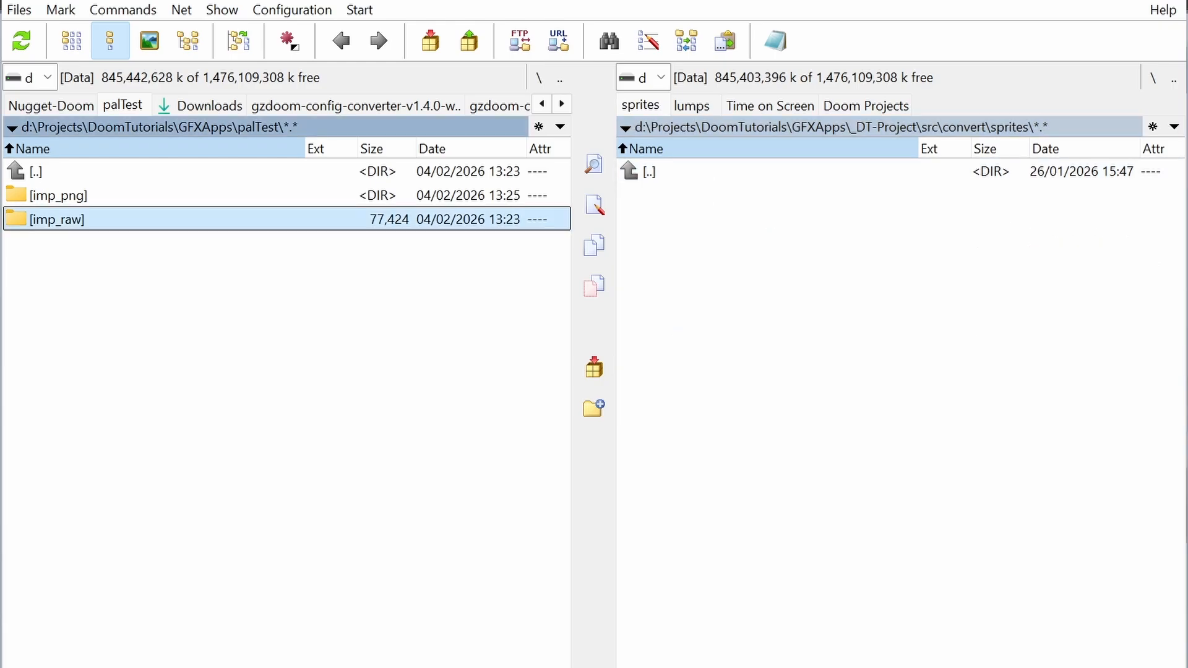
{"action": "key", "text": "Up"}
{"action": "key", "text": "space"}
{"action": "key", "text": "F5"}
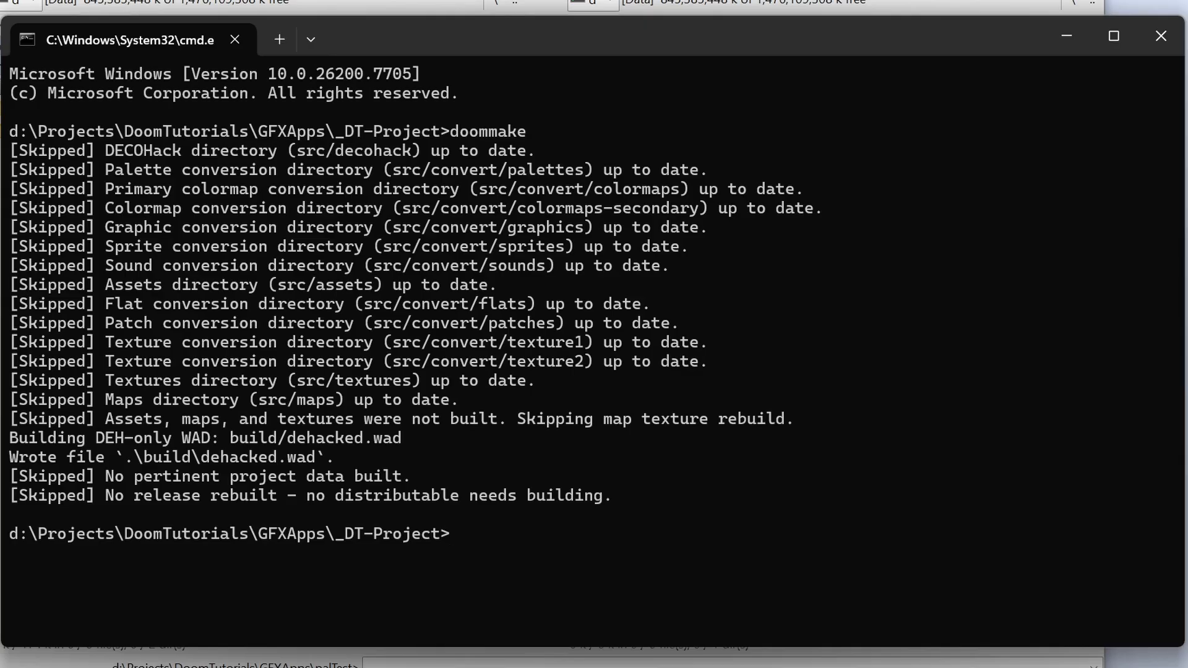
- Rebuild the project by running doommake in the command prompt at the _DT-Project folder
{"action": "type", "text": "doommake"}
{"action": "key", "text": "Return"}
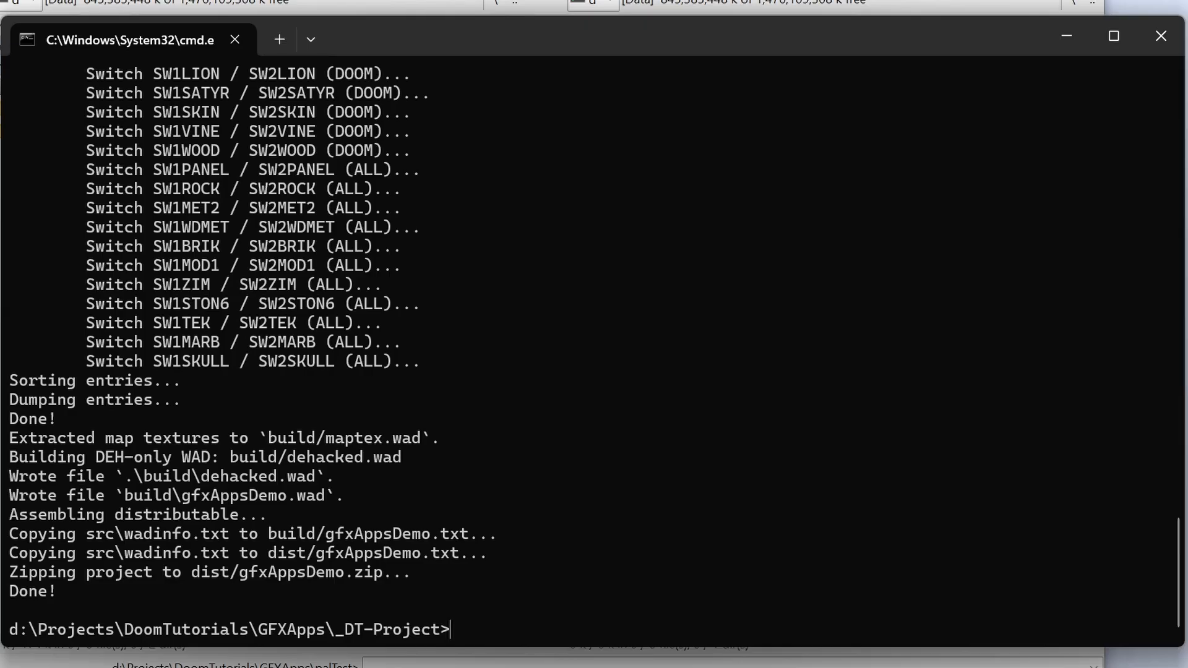
- Return to the file manager and open the rebuilt assets.wad from _DT-Project's build folder in SLADE
{"action": "left_click", "coordinate": [854, 6]}
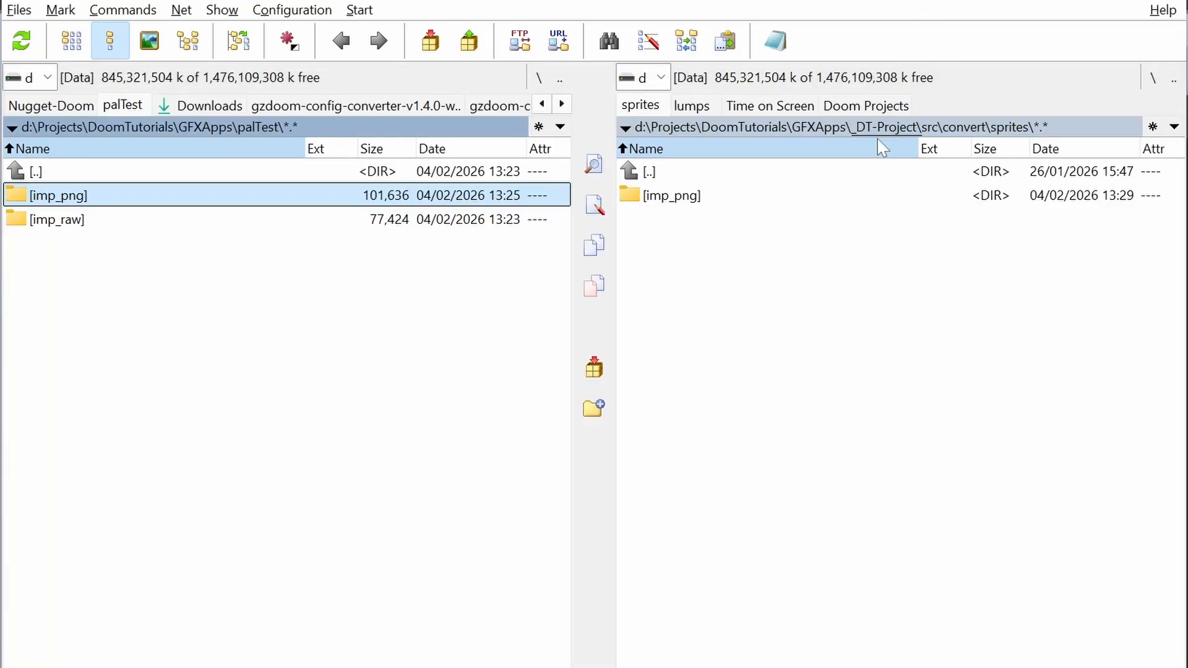
{"action": "left_click", "coordinate": [831, 246]}
{"action": "key", "text": "Return"}
{"action": "key", "text": "Up"}
{"action": "key", "text": "Up"}
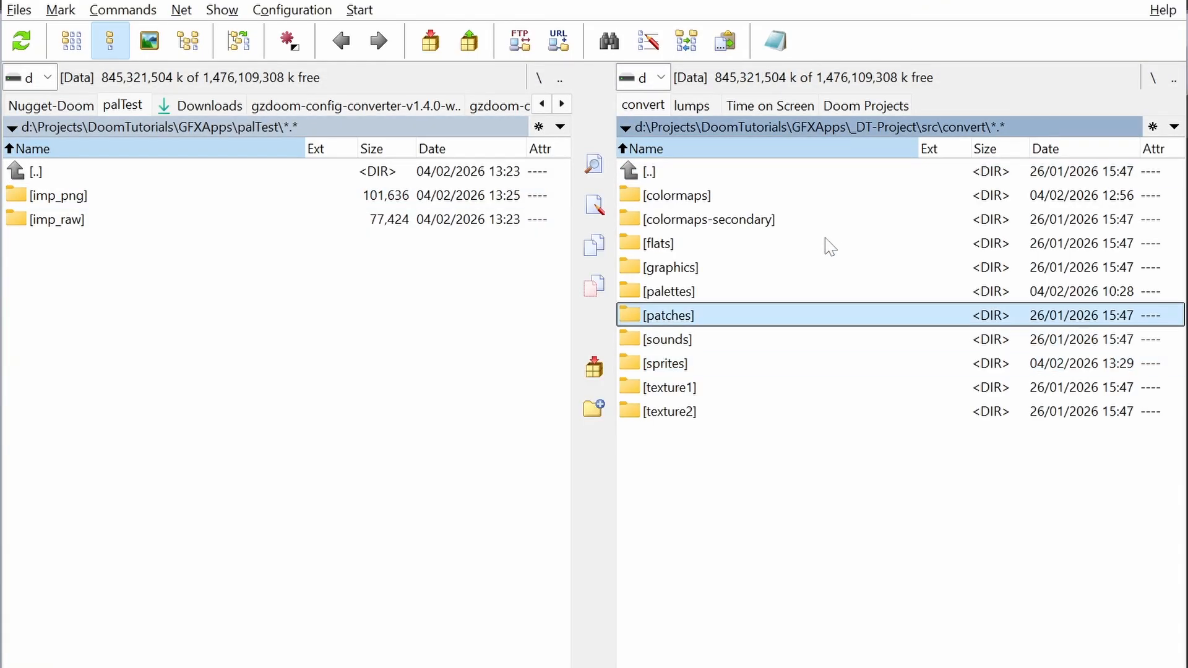
{"action": "key", "text": "Home"}
{"action": "key", "text": "Return"}
{"action": "key", "text": "Up"}
{"action": "key", "text": "Up"}
{"action": "key", "text": "Return"}
{"action": "key", "text": "Up"}
{"action": "key", "text": "Up"}
{"action": "key", "text": "Up"}
{"action": "key", "text": "Return"}
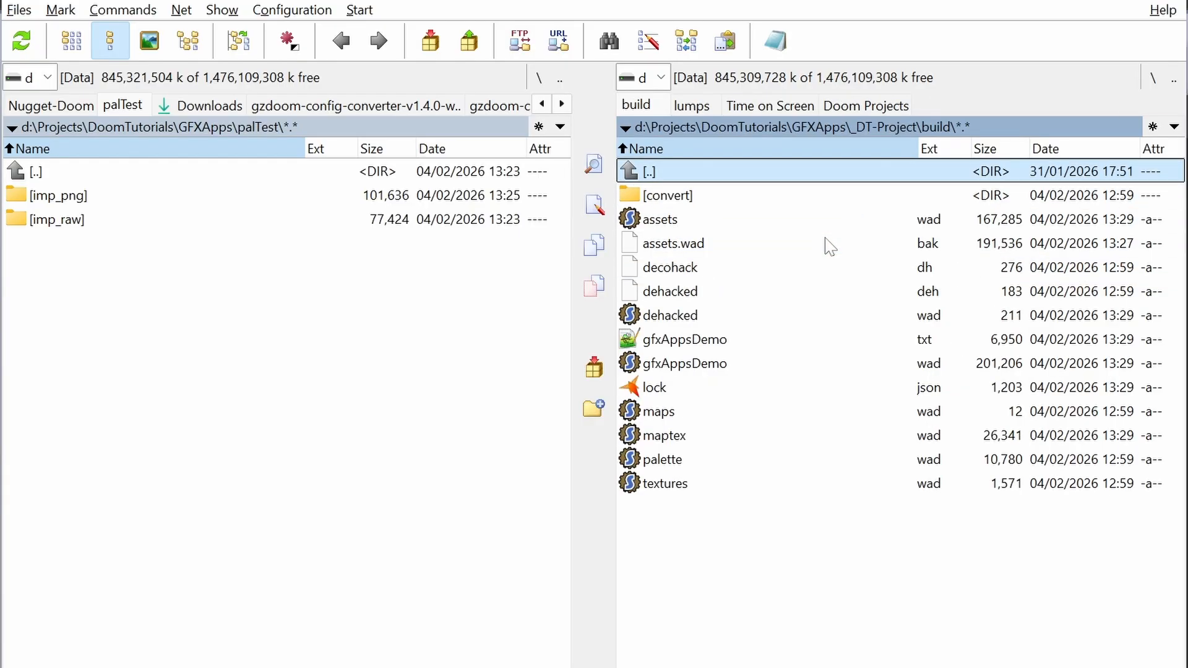
{"action": "key", "text": "Down"}
{"action": "key", "text": "Down"}
{"action": "key", "text": "Return"}
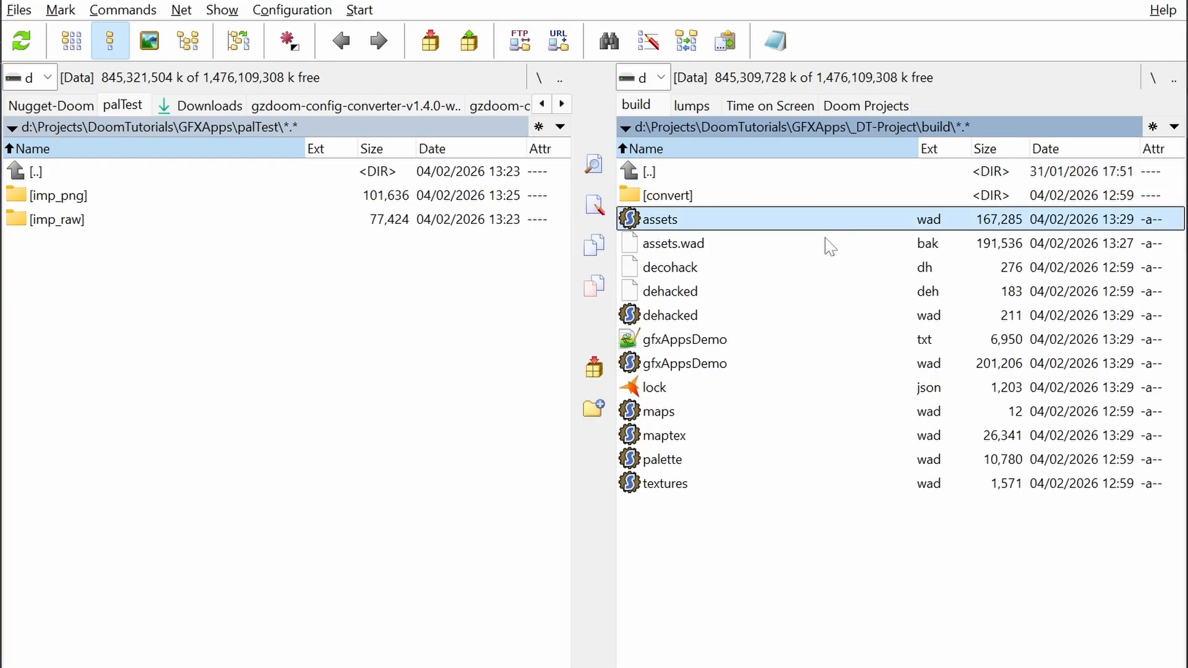
- Examine the colours of the raw imp sprites from TROOA1 to TROOB1 in the rebuilt assets.wad
{"action": "left_click", "coordinate": [53, 101]}
{"action": "key", "text": "Down"}
{"action": "key", "text": "Down"}
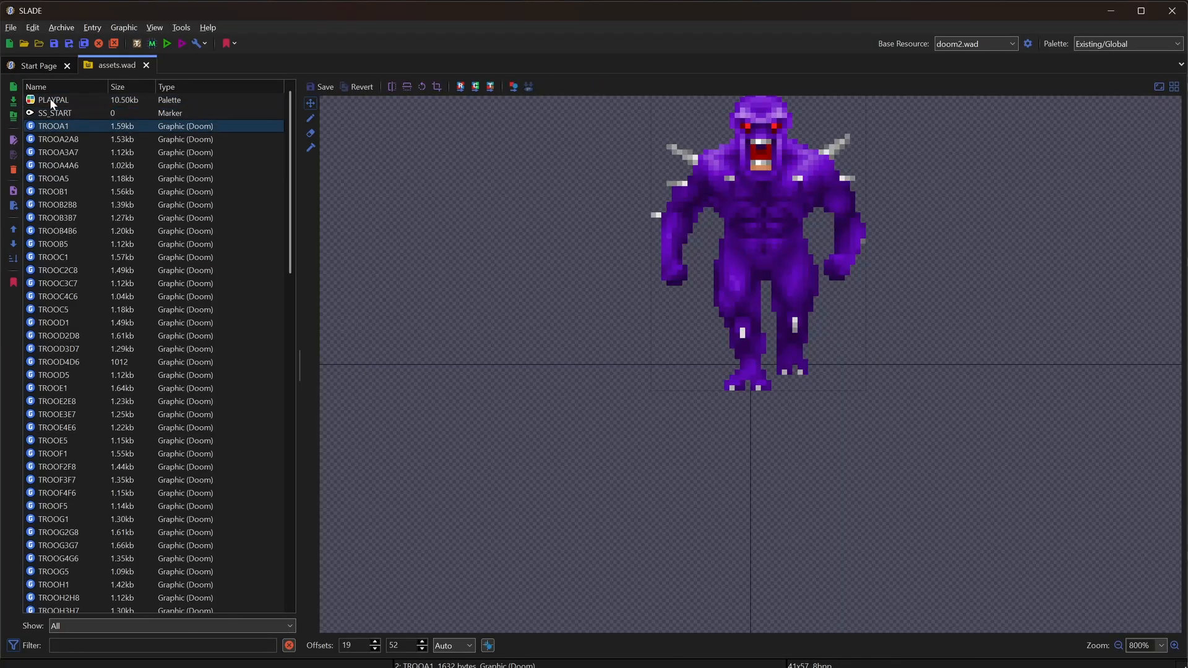
{"action": "key", "text": "Down"}
{"action": "key", "text": "Down"}
{"action": "key", "text": "Down"}
{"action": "key", "text": "Down"}
{"action": "key", "text": "Down"}
{"action": "key", "text": "Down"}
{"action": "key", "text": "Down"}
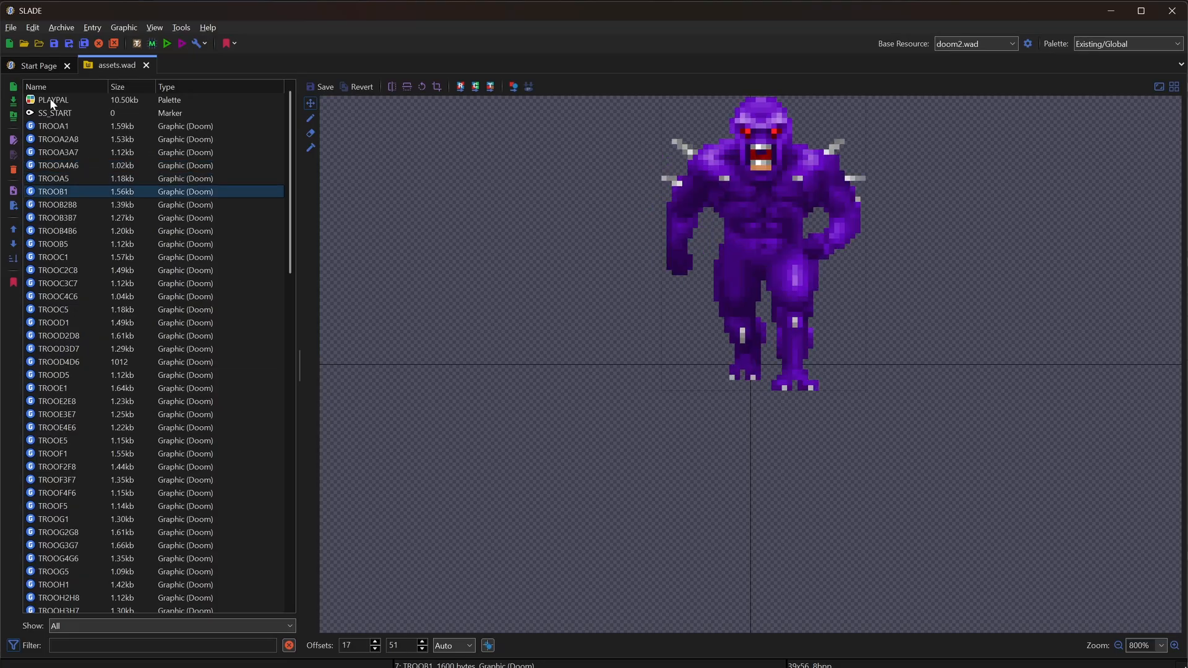
- Examine the colours of the remaining raw imp sprites beyond TROOB1, covering the walking and attack frames in assets.wad
{"action": "key", "text": "Down"}
{"action": "key", "text": "Down"}
{"action": "key", "text": "Down"}
{"action": "key", "text": "Down"}
{"action": "key", "text": "Down"}
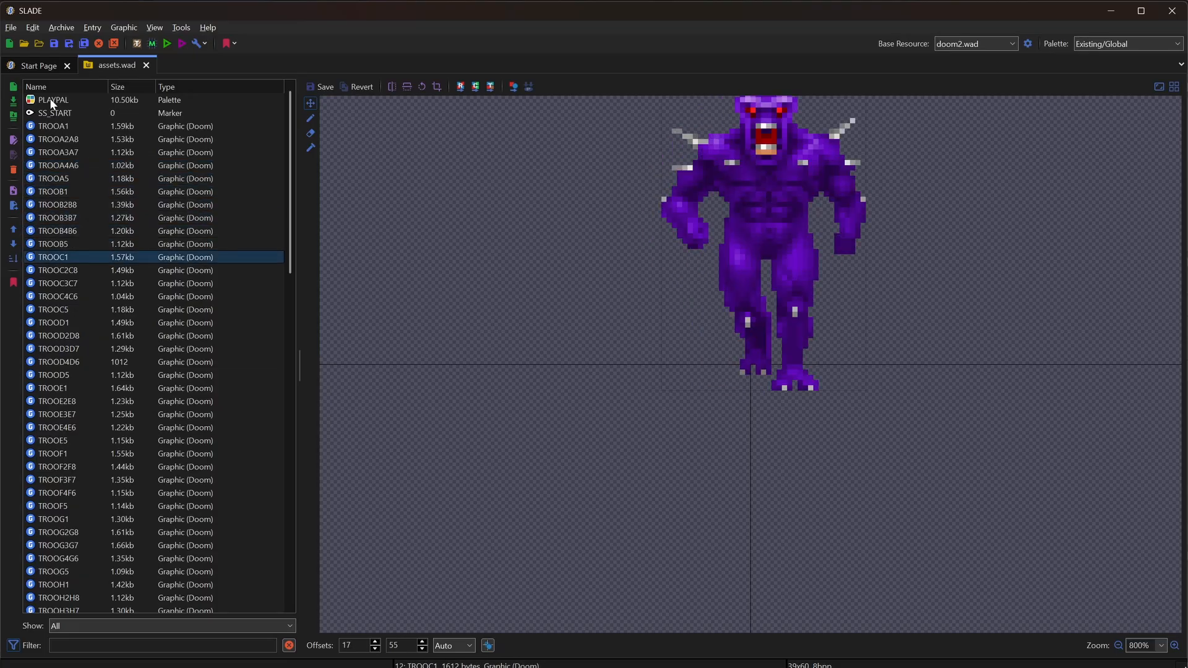
{"action": "key", "text": "Down"}
{"action": "key", "text": "Down"}
{"action": "key", "text": "Down"}
{"action": "key", "text": "Down"}
{"action": "key", "text": "Down"}
{"action": "key", "text": "Down"}
{"action": "key", "text": "Down"}
{"action": "key", "text": "Down"}
{"action": "key", "text": "Down"}
{"action": "key", "text": "Down"}
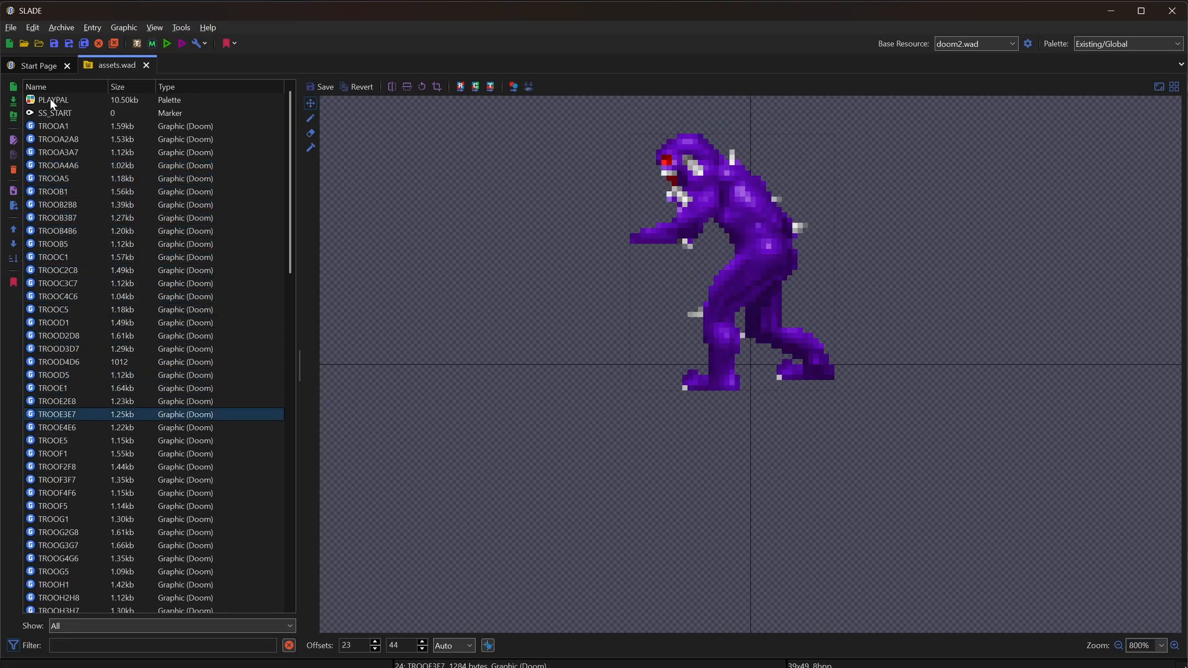
{"action": "key", "text": "Down"}
{"action": "key", "text": "Down"}
{"action": "key", "text": "Up"}
{"action": "key", "text": "Up"}
{"action": "key", "text": "Up"}
{"action": "key", "text": "Up"}
{"action": "key", "text": "Up"}
{"action": "key", "text": "Up"}
{"action": "key", "text": "Up"}
{"action": "key", "text": "Up"}
{"action": "key", "text": "Up"}
{"action": "key", "text": "Up"}
{"action": "key", "text": "Up"}
{"action": "key", "text": "Up"}
{"action": "key", "text": "Up"}
{"action": "key", "text": "Up"}
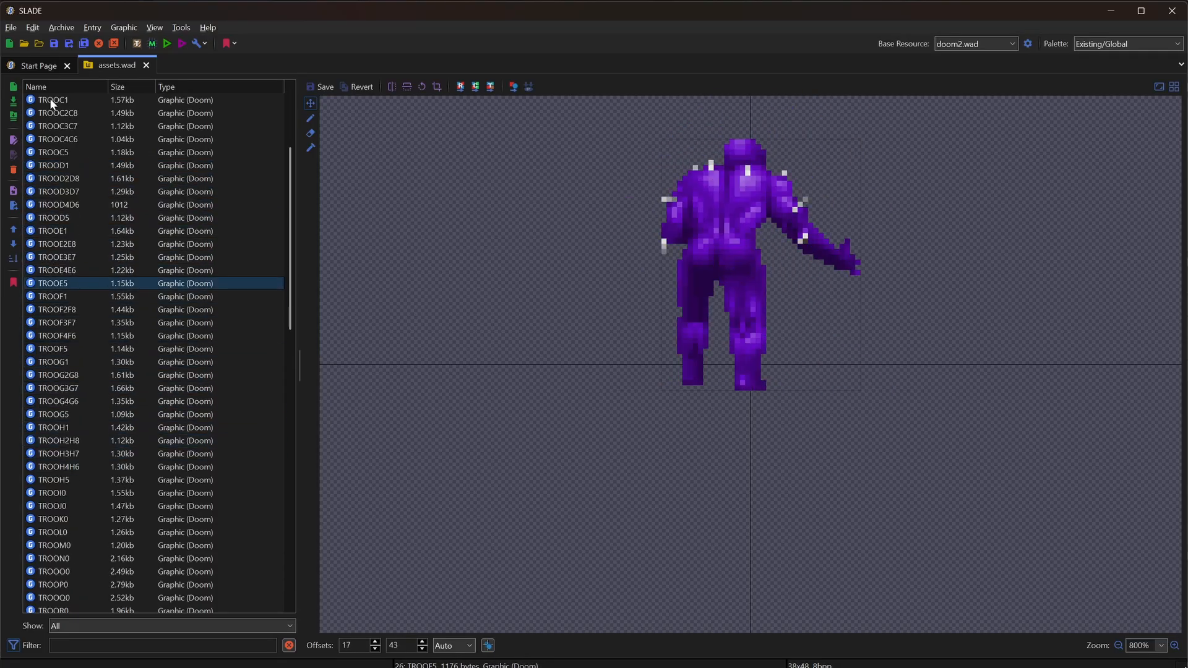
{"action": "key", "text": "Down"}
{"action": "key", "text": "Down"}
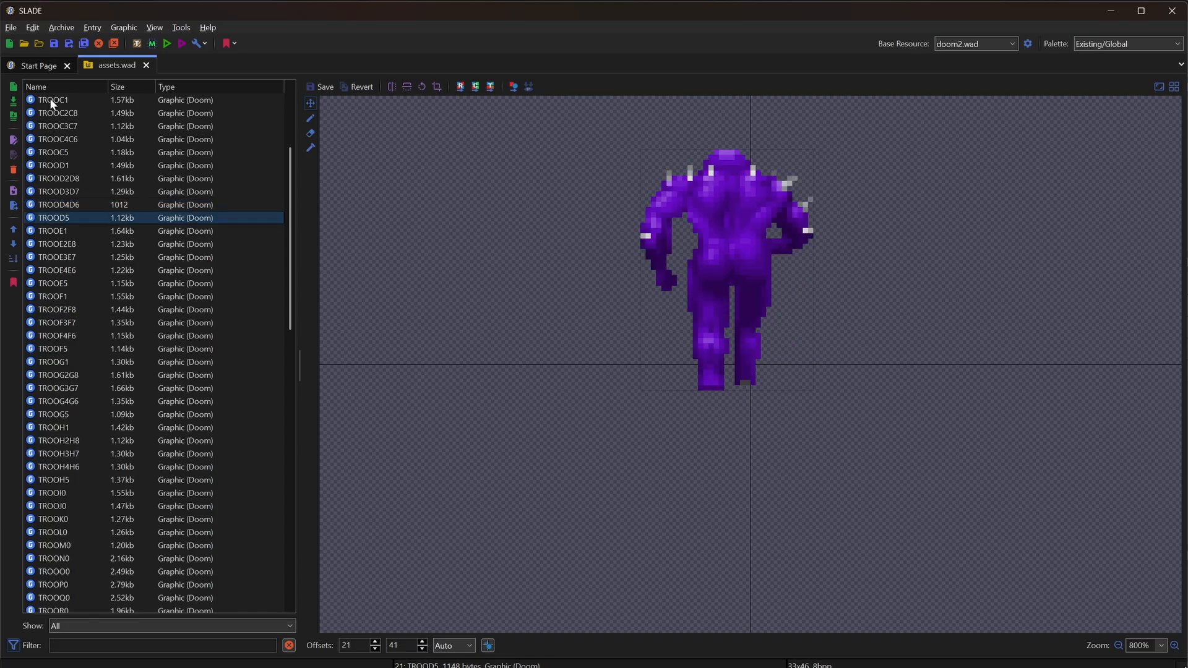
- Examine the second, PNG-converted TROO set through TROOC1, and compare its colours with a raw sprite such as TROOH4H6
{"action": "key", "text": "Down"}
{"action": "key", "text": "Down"}
{"action": "key", "text": "Down"}
{"action": "key", "text": "Down"}
{"action": "key", "text": "Down"}
{"action": "key", "text": "Down"}
{"action": "key", "text": "Down"}
{"action": "key", "text": "Down"}
{"action": "key", "text": "Down"}
{"action": "key", "text": "Down"}
{"action": "key", "text": "Down"}
{"action": "key", "text": "Down"}
{"action": "key", "text": "Down"}
{"action": "key", "text": "Down"}
{"action": "key", "text": "Down"}
{"action": "key", "text": "Down"}
{"action": "key", "text": "Down"}
{"action": "key", "text": "Down"}
{"action": "key", "text": "Down"}
{"action": "key", "text": "Down"}
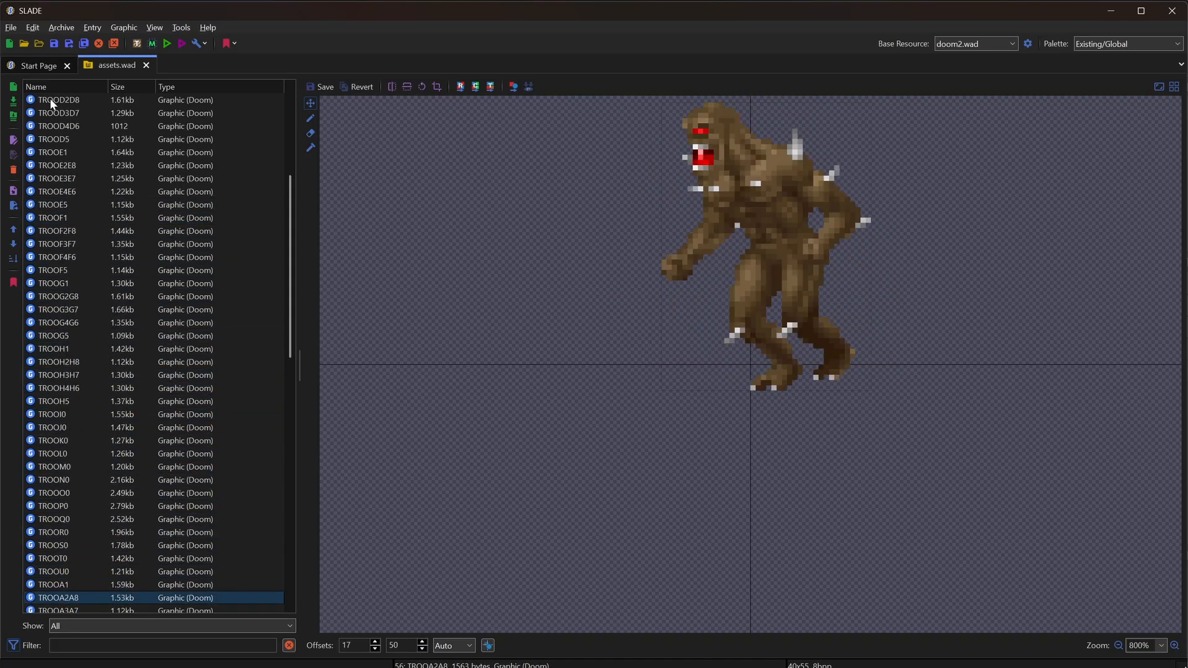
{"action": "key", "text": "Down"}
{"action": "key", "text": "Down"}
{"action": "key", "text": "Down"}
{"action": "key", "text": "Down"}
{"action": "key", "text": "Down"}
{"action": "key", "text": "Down"}
{"action": "key", "text": "Down"}
{"action": "key", "text": "Down"}
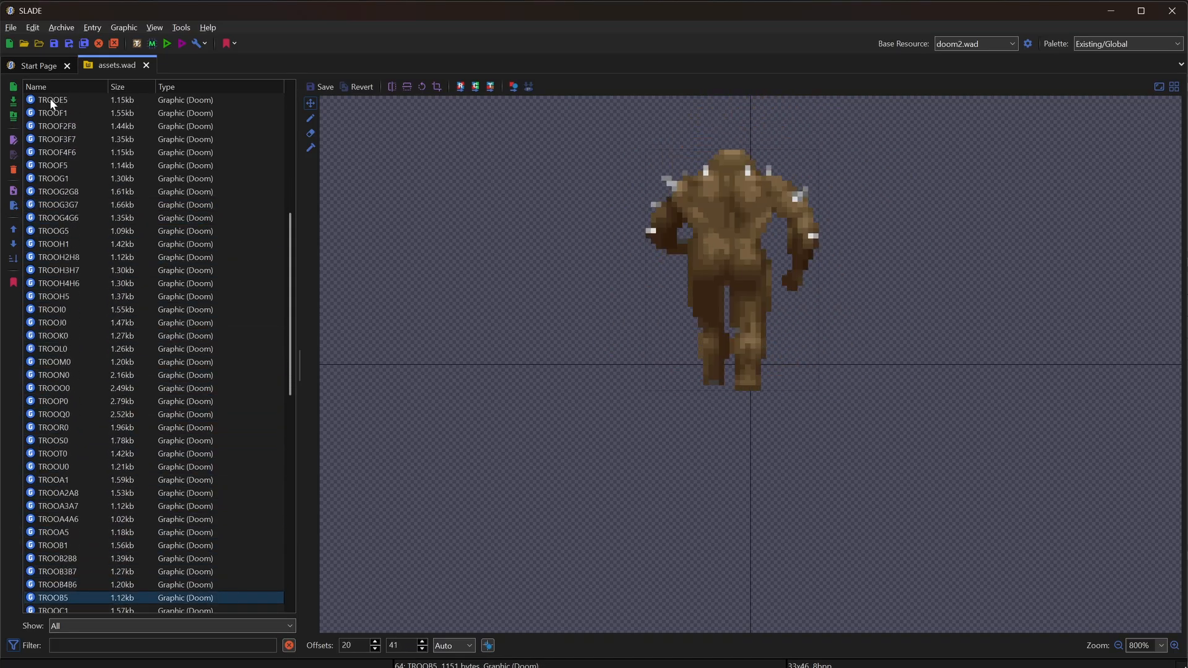
{"action": "key", "text": "Down"}
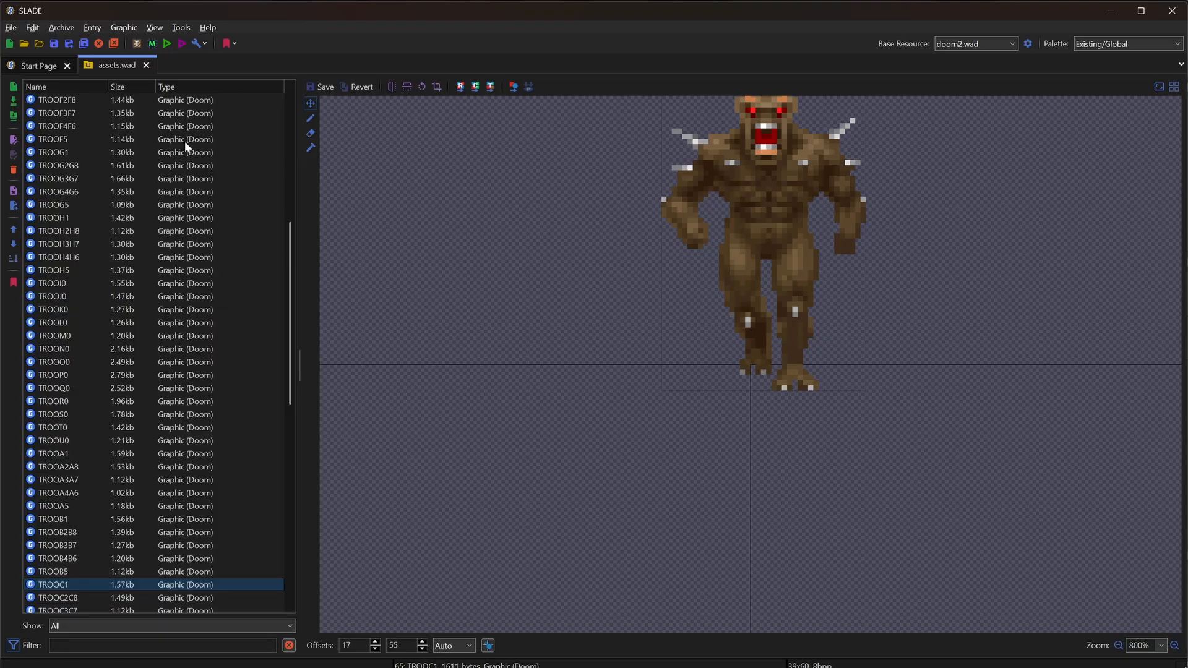
{"action": "left_click", "coordinate": [157, 259]}
{"action": "scroll", "coordinate": [157, 259], "scroll_direction": "up", "scroll_amount": 9}
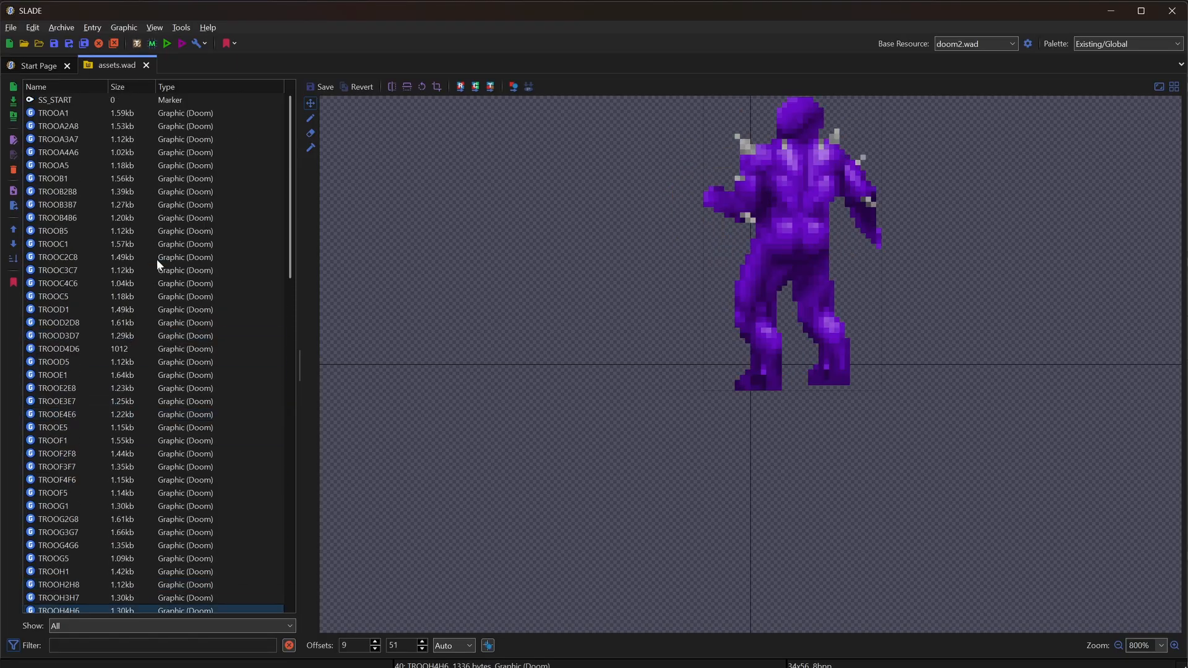
- Switch to Affinity and open COLORMAP.png from the GFXApps\Doom2_Orig folder
{"action": "key", "text": "alt+Tab"}
{"action": "key", "text": "Down"}
{"action": "key", "text": "Down"}
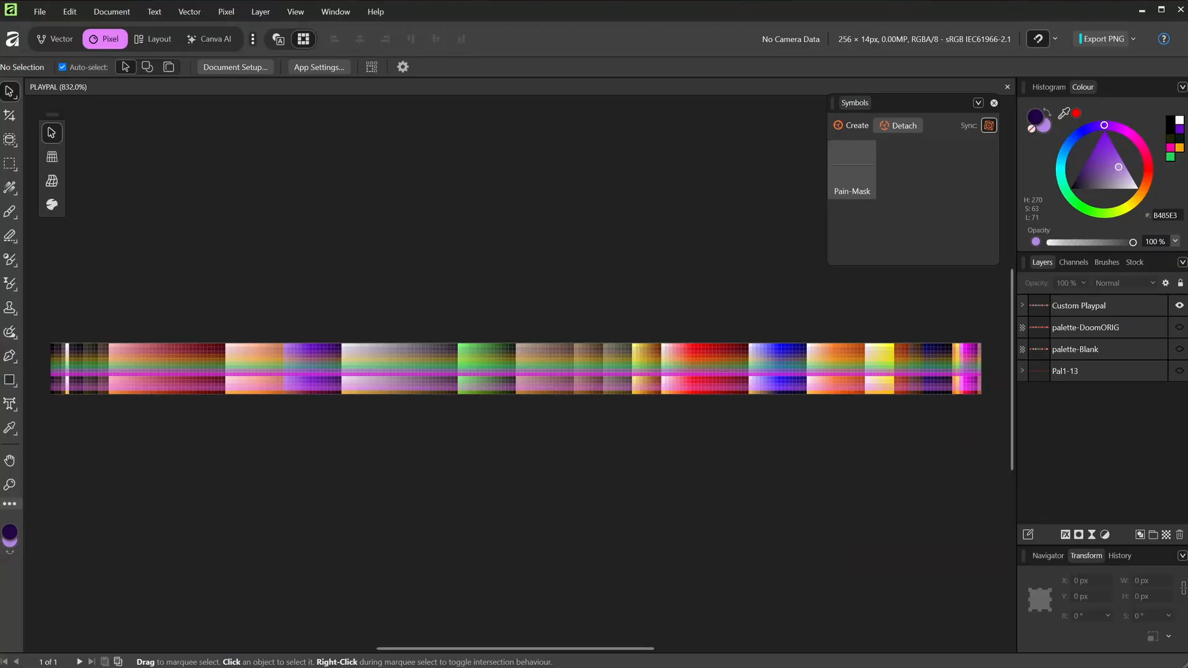
{"action": "left_click", "coordinate": [50, 17]}
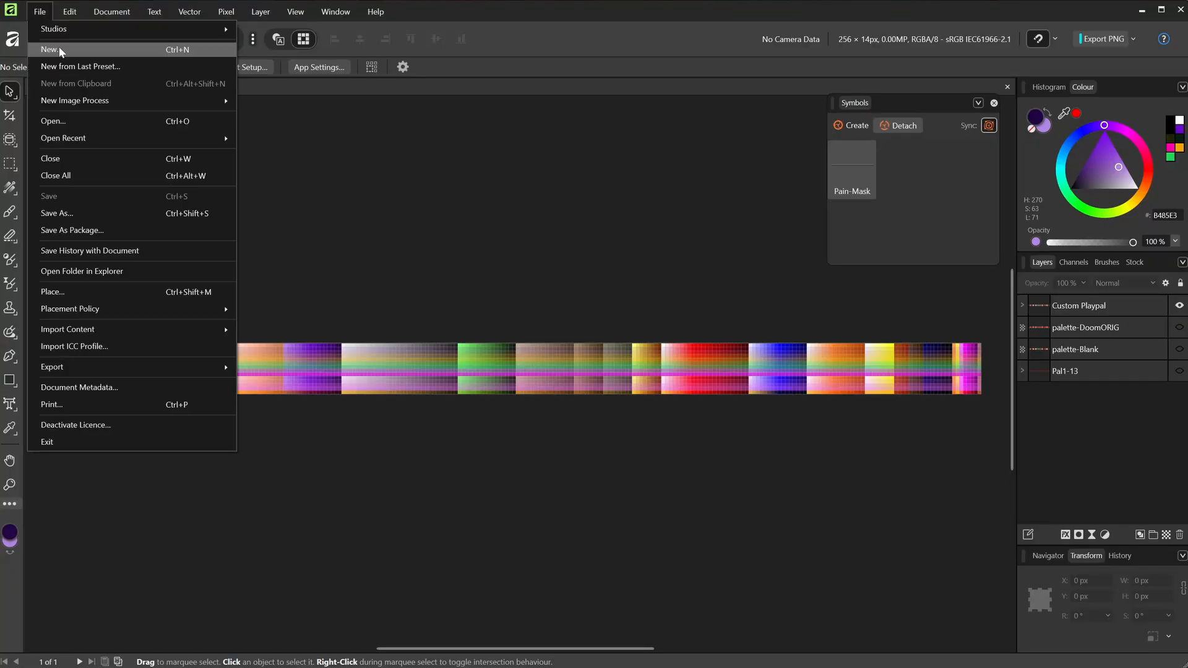
{"action": "left_click", "coordinate": [62, 118]}
{"action": "left_click", "coordinate": [329, 35]}
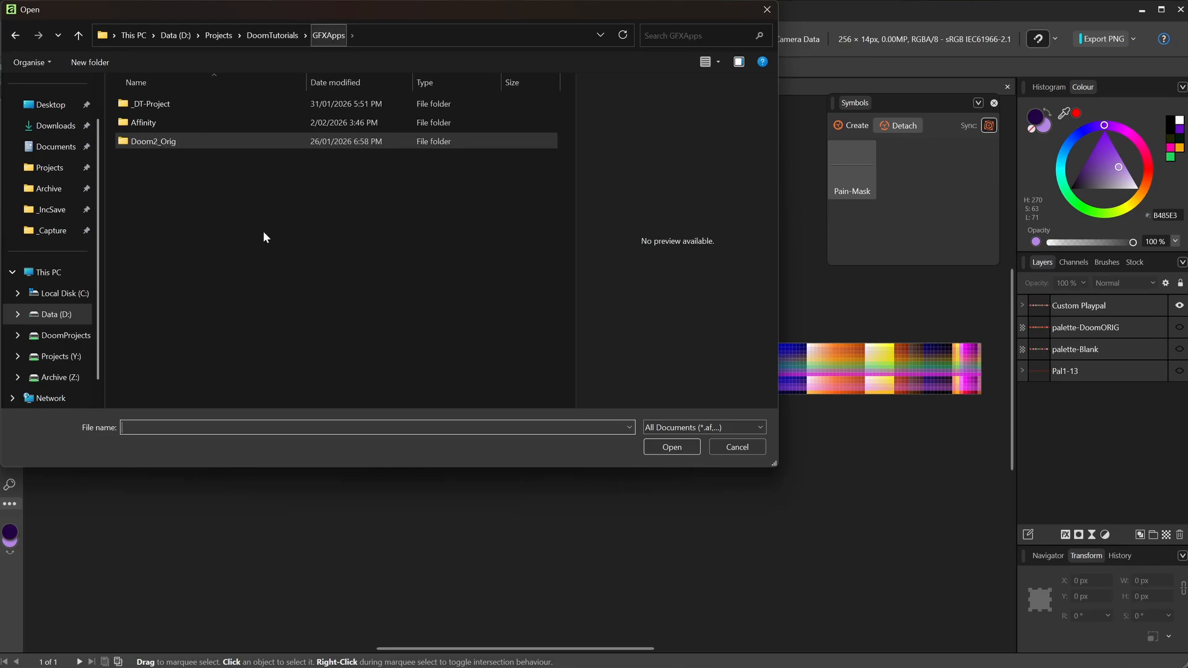
{"action": "double_click", "coordinate": [140, 145]}
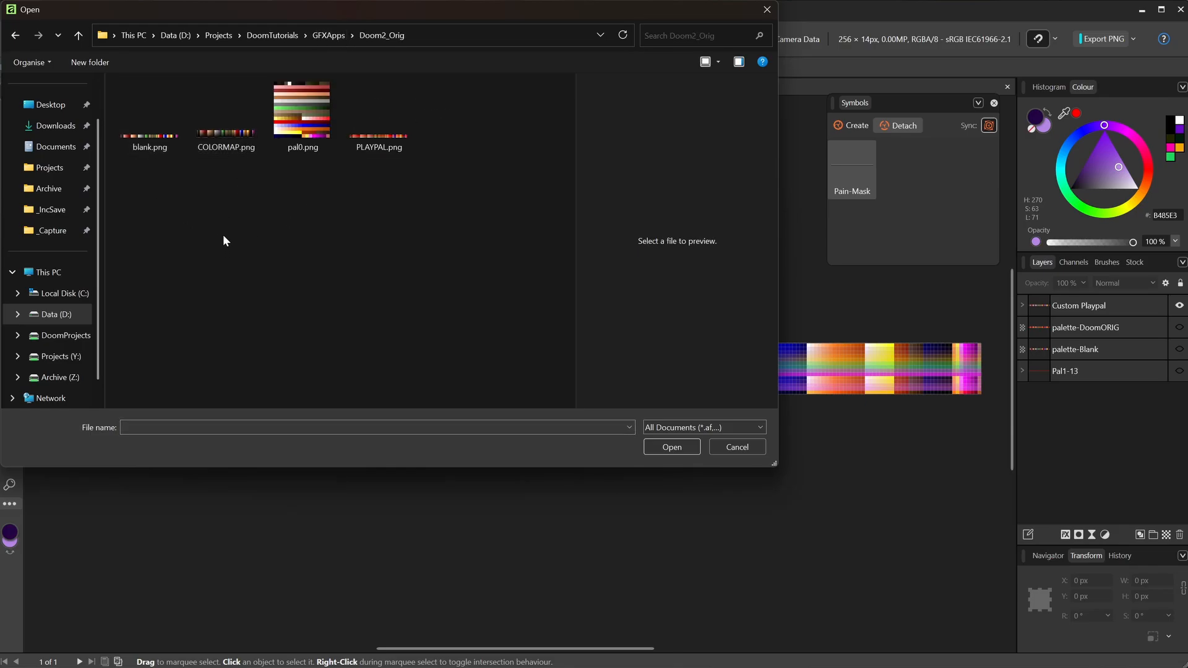
{"action": "double_click", "coordinate": [229, 147]}
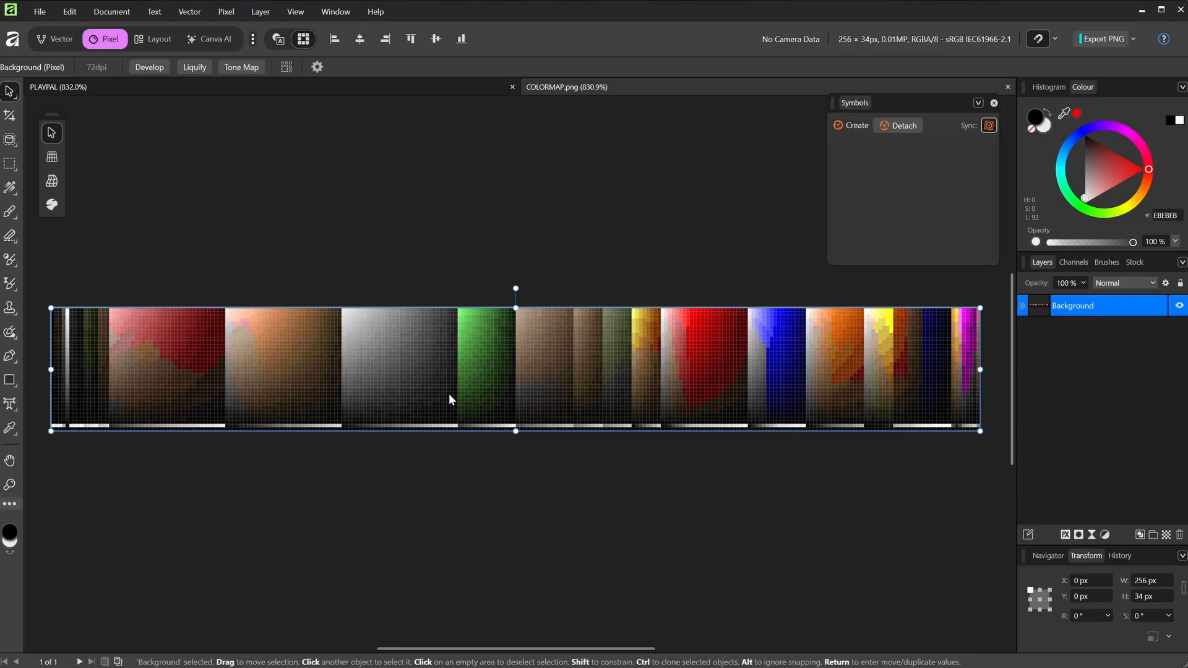
- Inspect COLORMAP's two lowest rows up close, marquee-selecting a 19 × 1 px strip below the green range in each
{"action": "left_click", "coordinate": [451, 507]}
{"action": "key", "text": "ctrl+plus"}
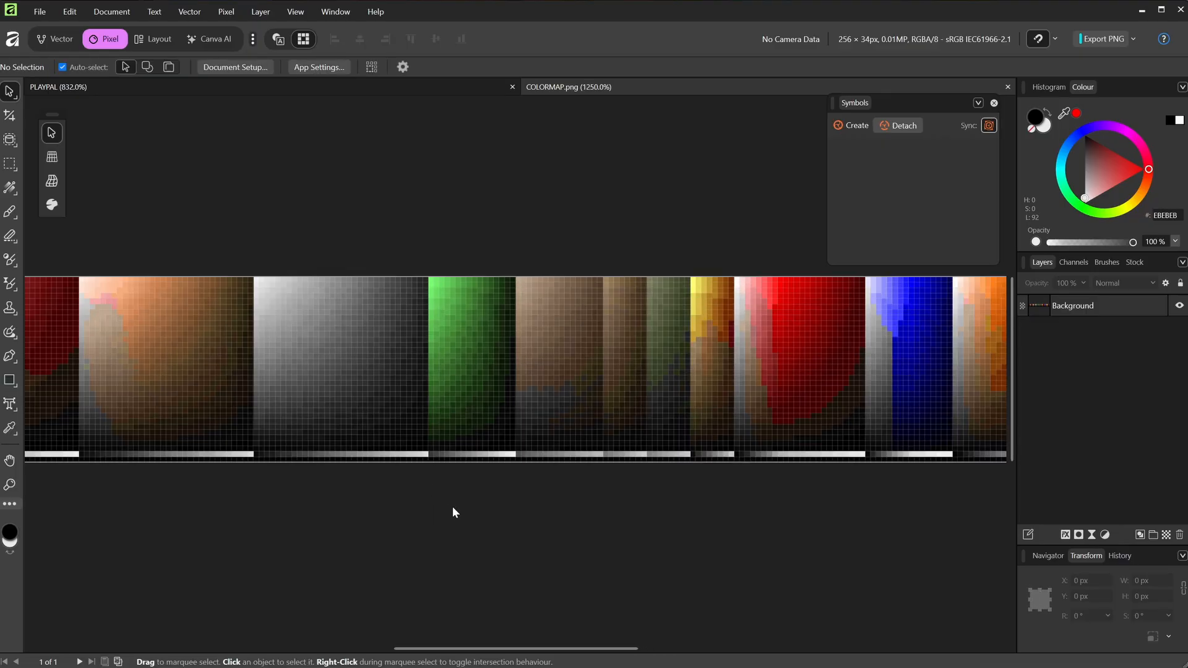
{"action": "key", "text": "ctrl+plus"}
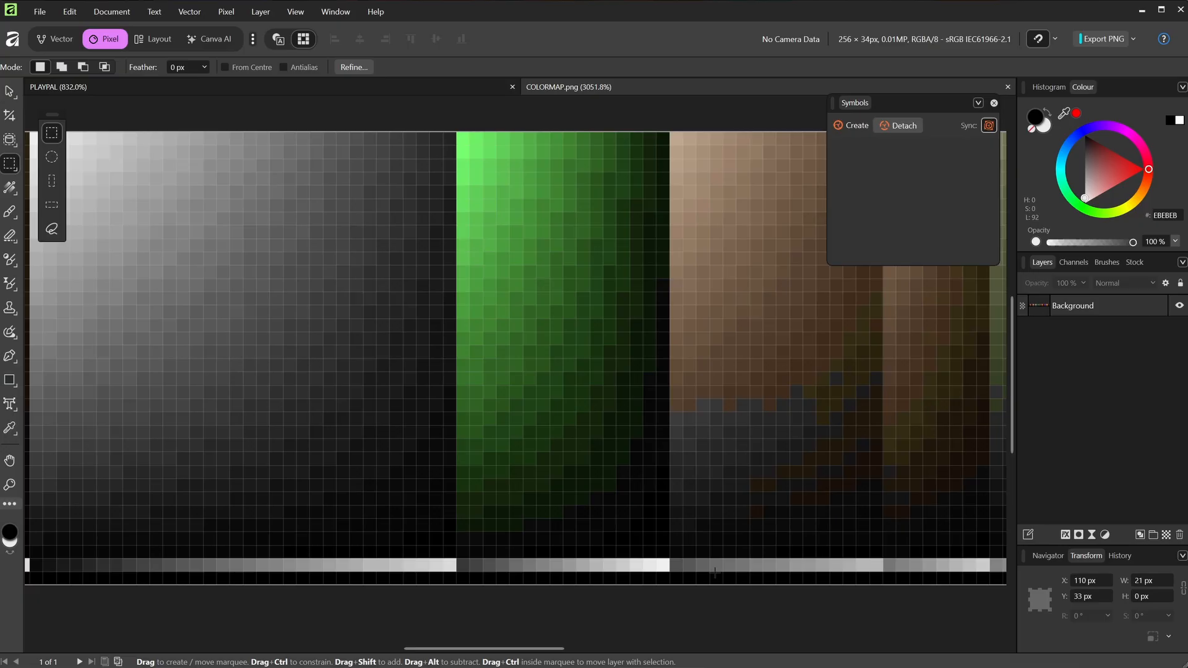
{"action": "left_click_drag", "start_coordinate": [713, 576], "coordinate": [685, 577]}
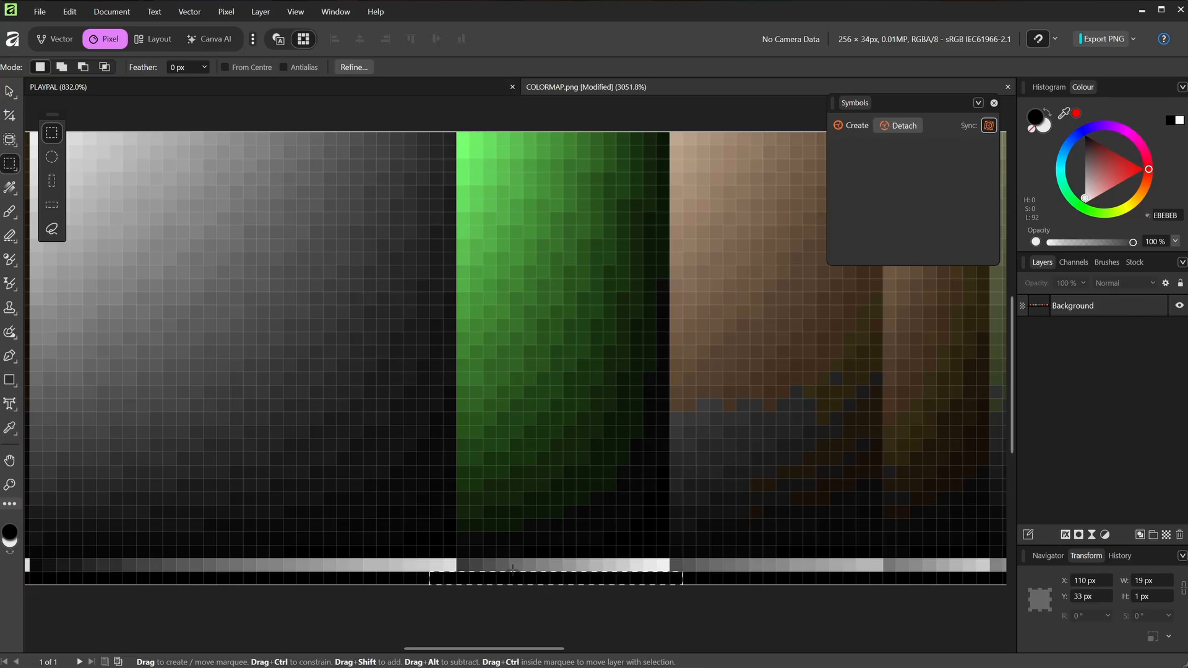
{"action": "left_click_drag", "start_coordinate": [433, 565], "coordinate": [687, 568]}
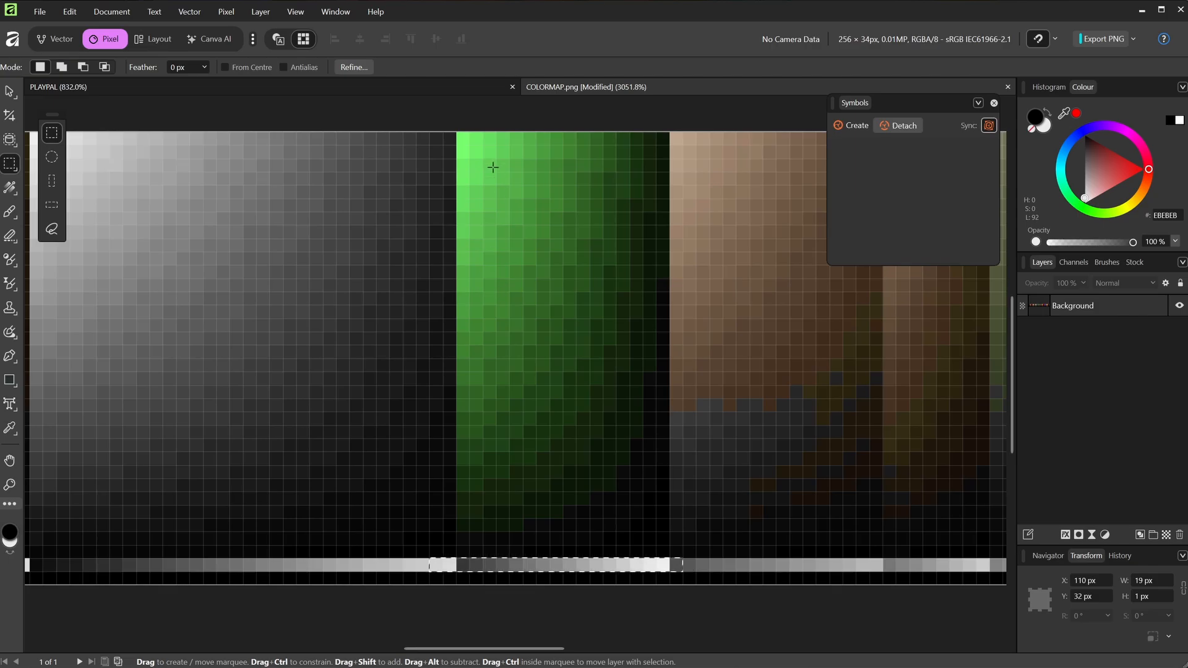
- Compare COLORMAP's green range with PLAYPAL, marquee-selecting its 16 × 1 px first row and the 16 × 31 px block of shades beneath
{"action": "left_click_drag", "start_coordinate": [458, 131], "coordinate": [672, 136]}
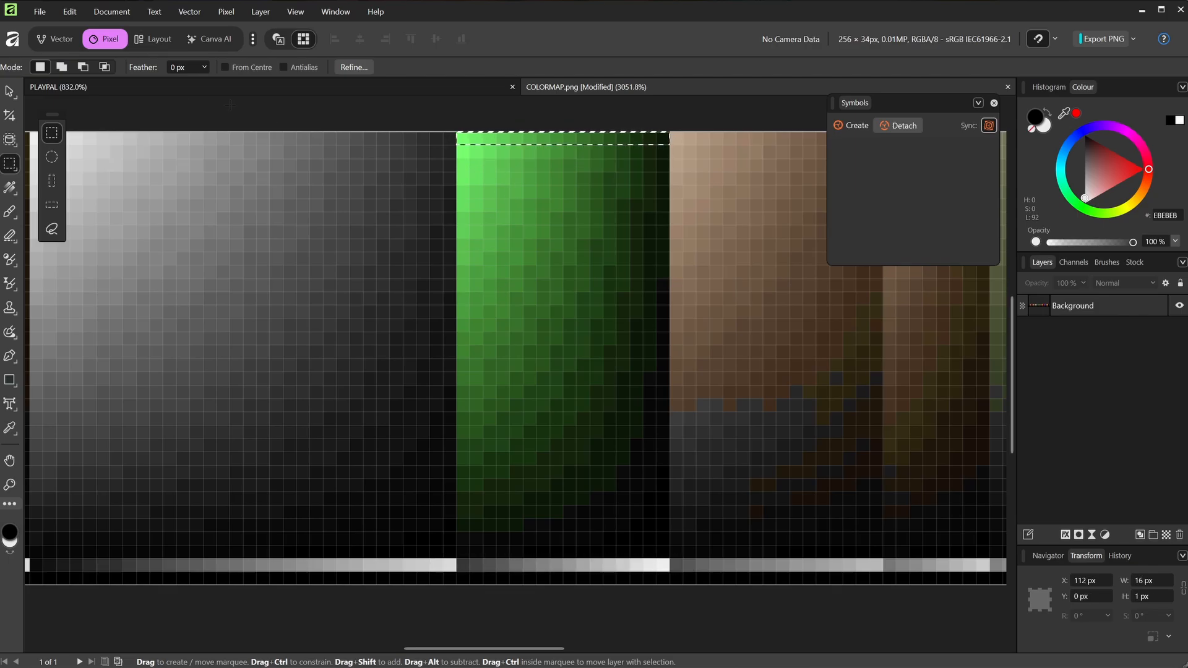
{"action": "left_click", "coordinate": [306, 85]}
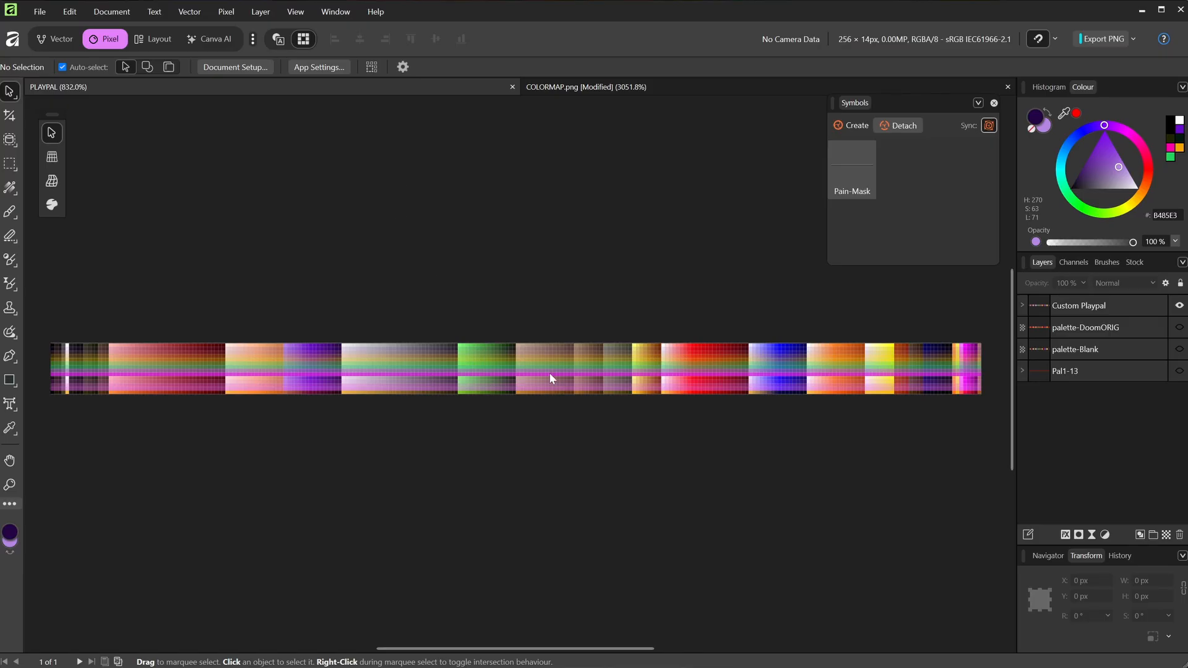
{"action": "left_click", "coordinate": [574, 87]}
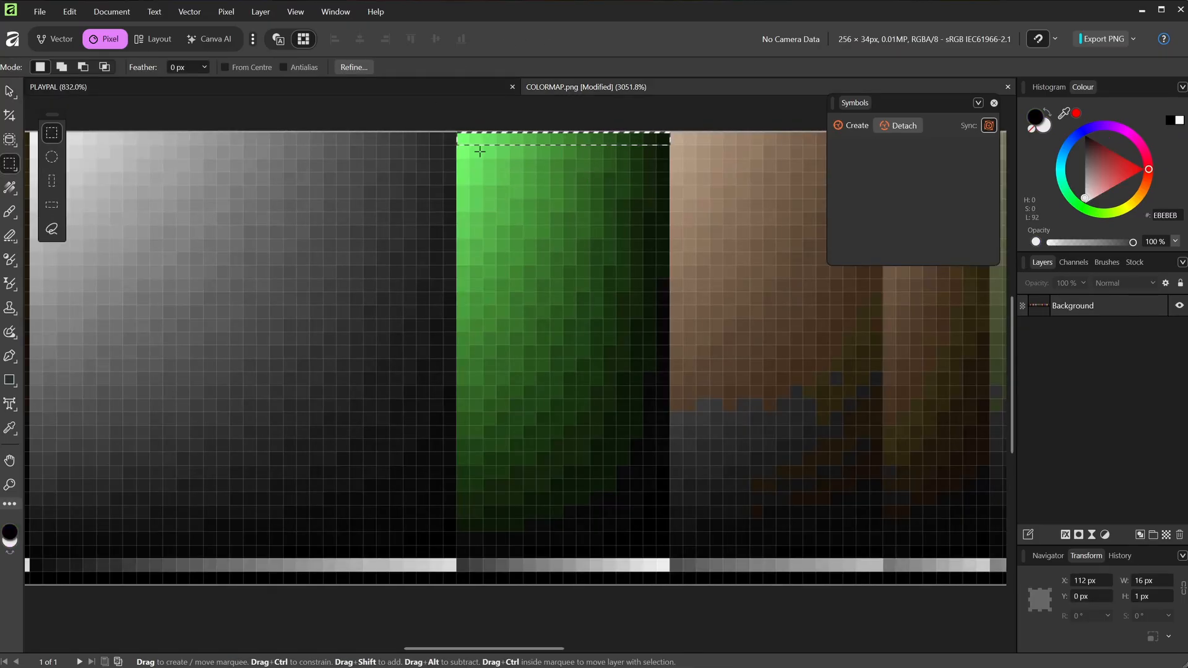
{"action": "left_click_drag", "start_coordinate": [458, 146], "coordinate": [674, 554]}
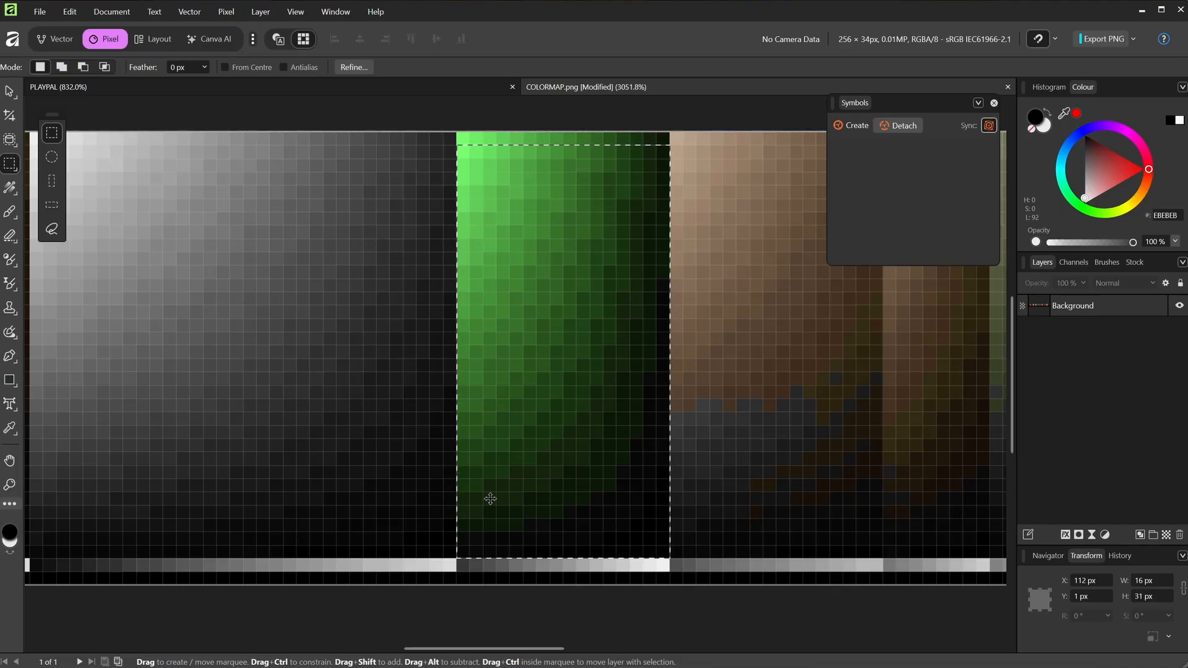
{"action": "left_click", "coordinate": [475, 415]}
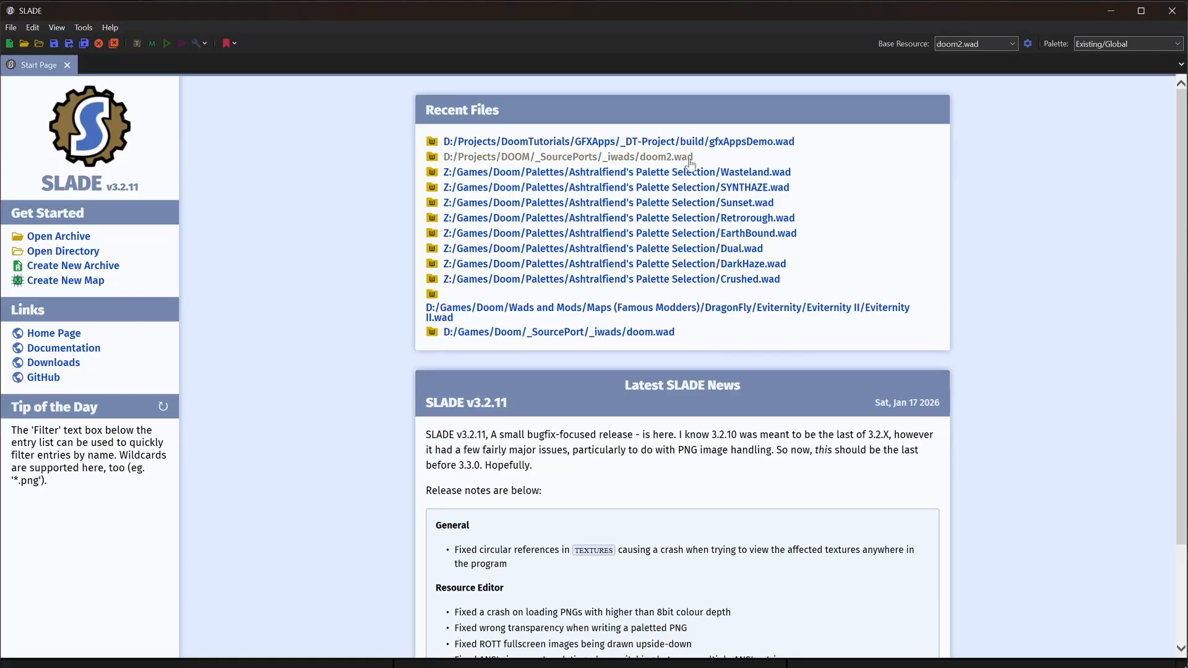
- Open doom2.wad and gfxAppsDemo.wad from SLADE's recent files
{"action": "left_click", "coordinate": [659, 158]}
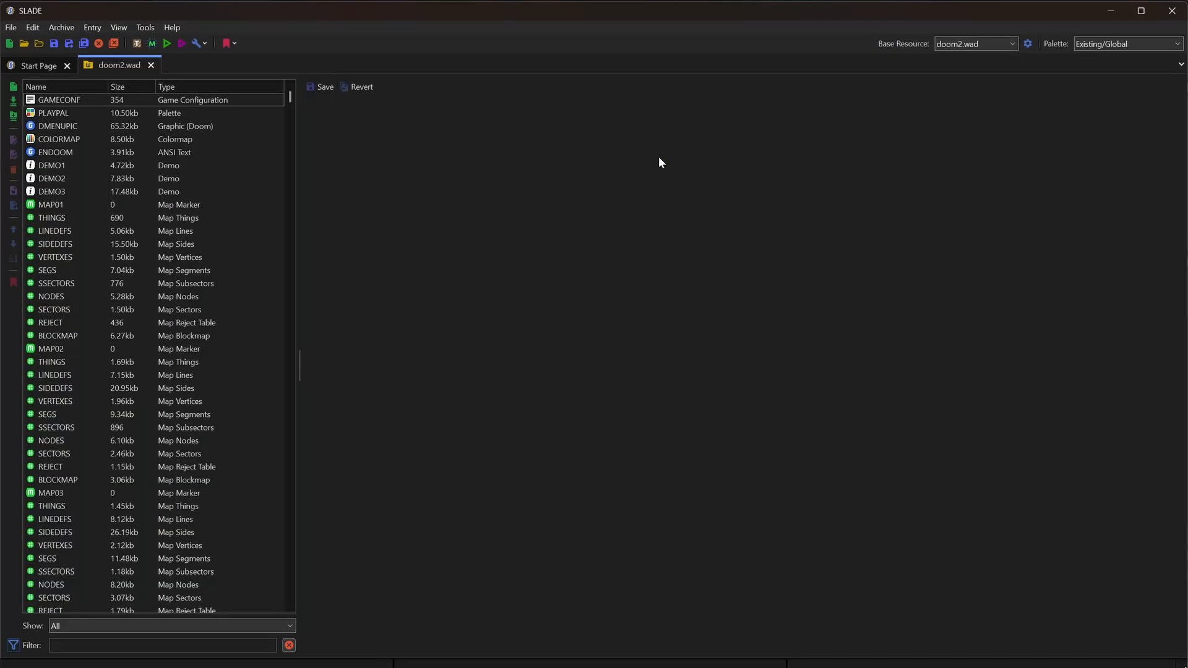
{"action": "left_click", "coordinate": [69, 62]}
{"action": "left_click", "coordinate": [774, 162]}
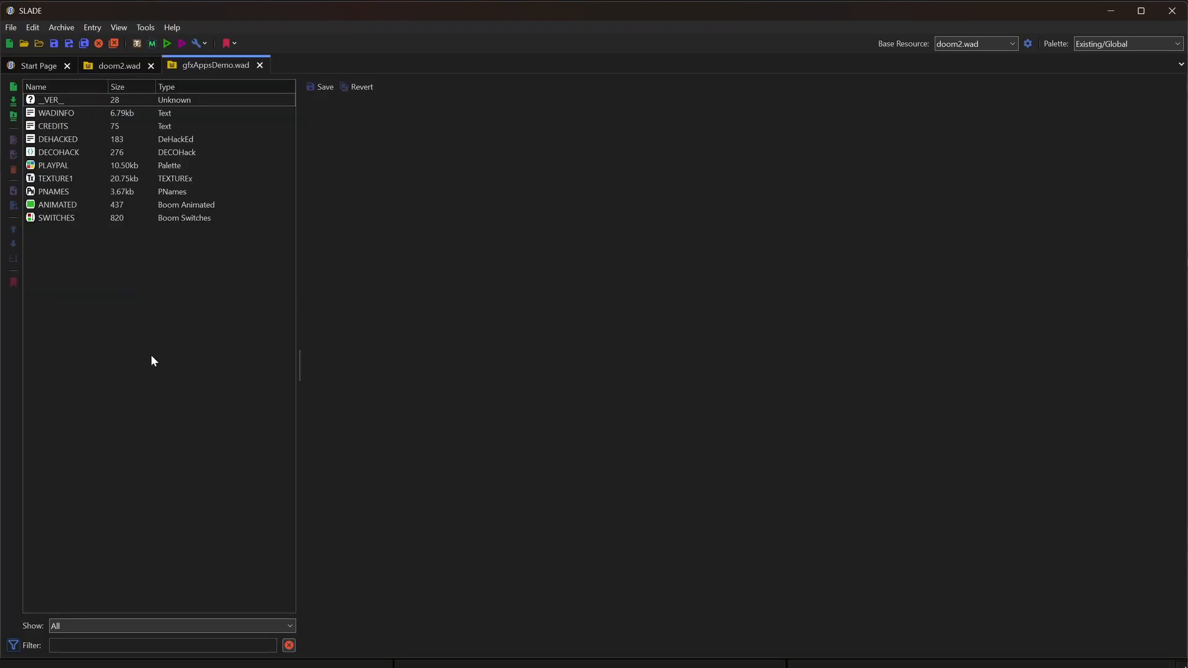
- Open PLAYPAL in gfxAppsDemo.wad and examine its palettes from 1 to 9, returning to palette 3
{"action": "left_click", "coordinate": [61, 165]}
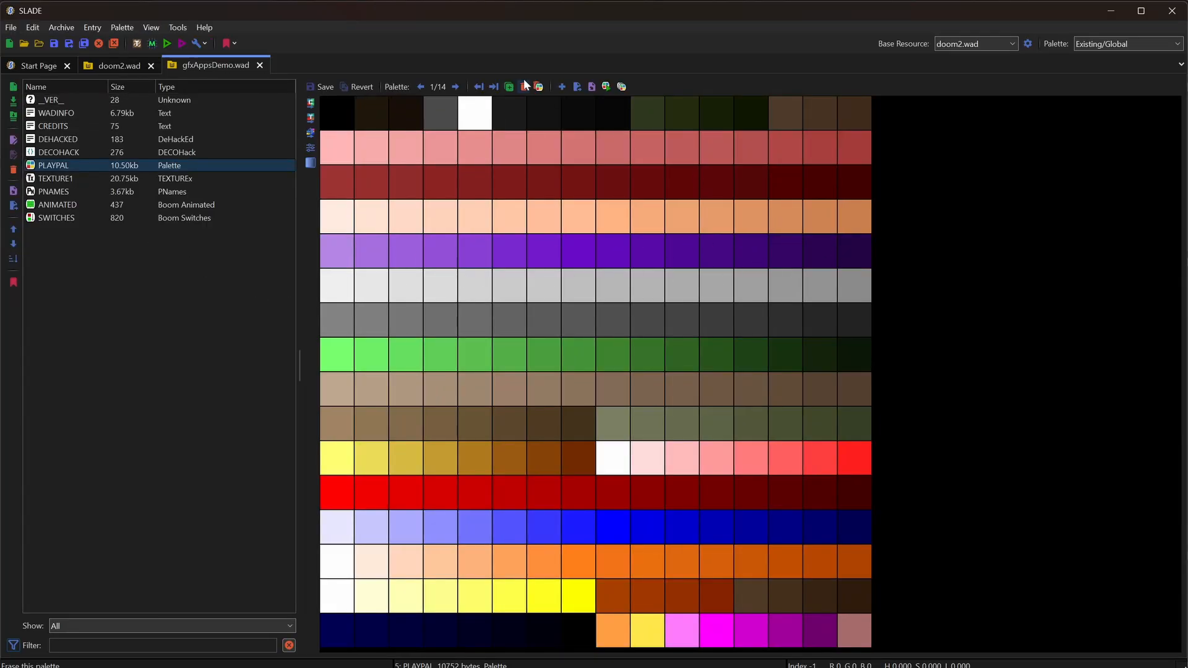
{"action": "left_click", "coordinate": [456, 88]}
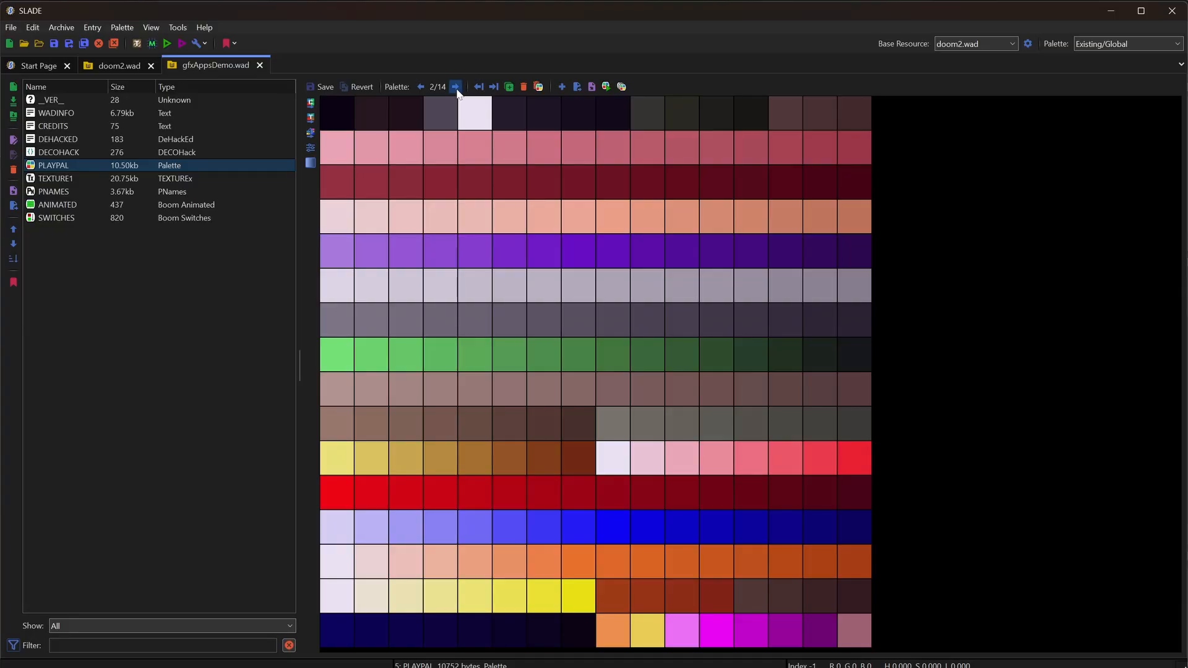
{"action": "left_click", "coordinate": [456, 88]}
{"action": "left_click", "coordinate": [456, 87]}
{"action": "left_click", "coordinate": [456, 88]}
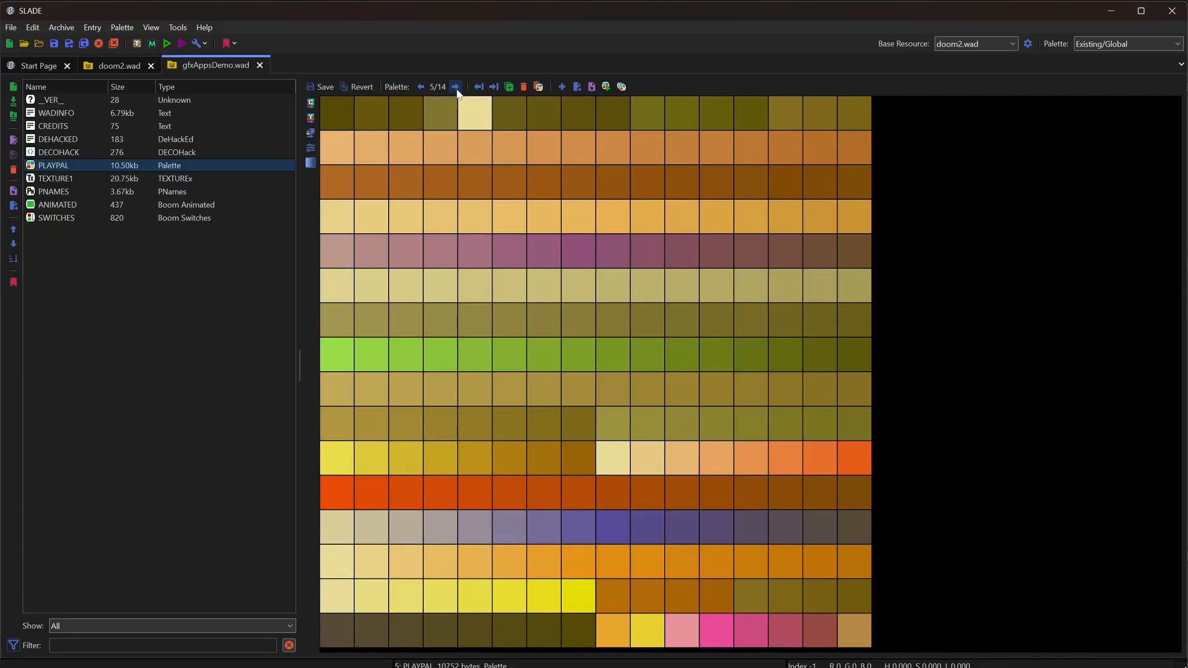
{"action": "left_click", "coordinate": [456, 87]}
{"action": "left_click", "coordinate": [456, 87]}
{"action": "left_click", "coordinate": [456, 87]}
{"action": "left_click", "coordinate": [456, 87]}
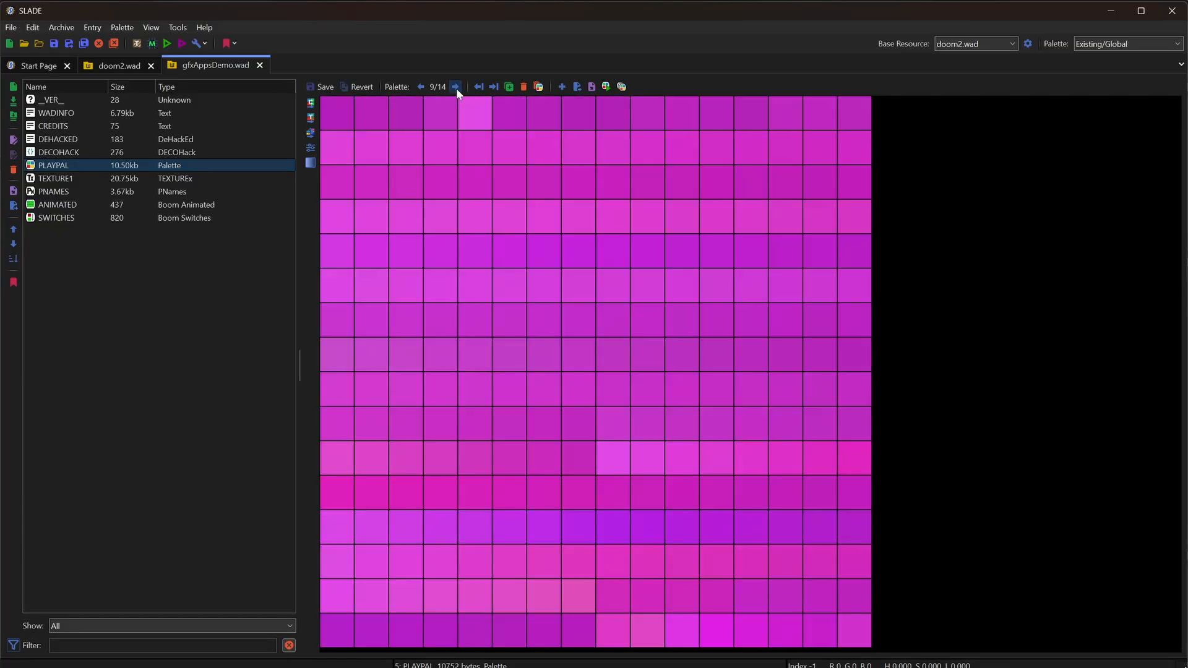
{"action": "left_click", "coordinate": [421, 87]}
{"action": "left_click", "coordinate": [422, 87]}
{"action": "left_click", "coordinate": [422, 87]}
{"action": "left_click", "coordinate": [421, 86]}
{"action": "left_click", "coordinate": [421, 87]}
{"action": "left_click", "coordinate": [421, 87]}
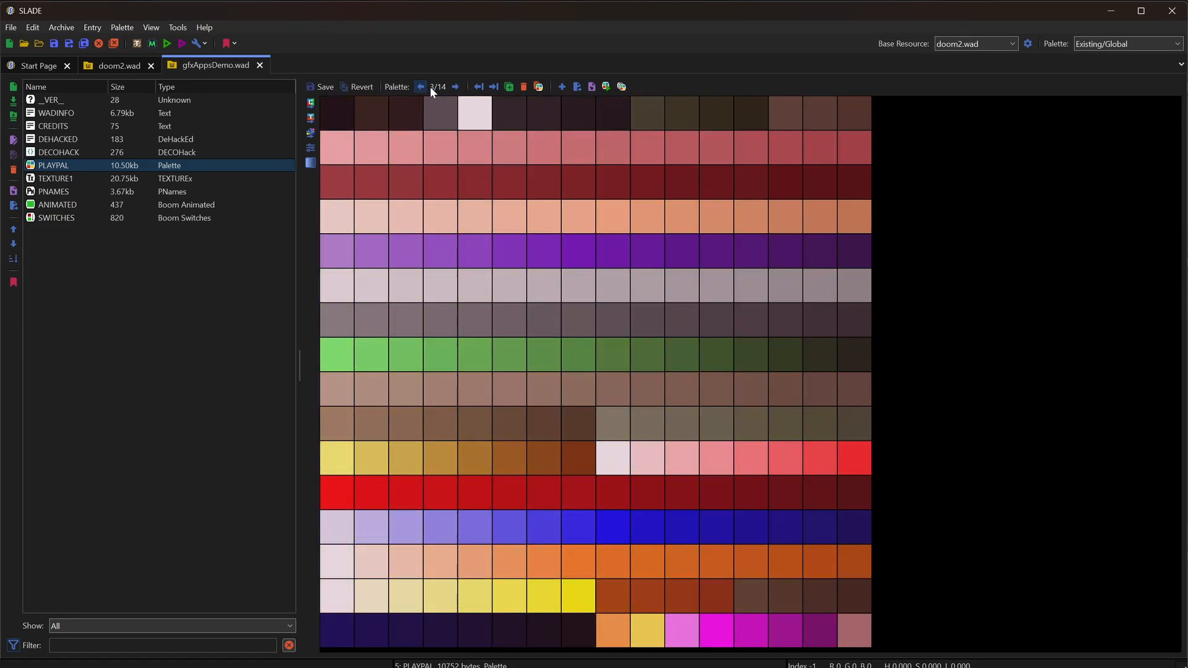
- Examine the rest of the custom PLAYPAL's palettes through palette 14, and return to palette 1
{"action": "left_click", "coordinate": [456, 87]}
{"action": "left_click", "coordinate": [456, 86]}
{"action": "left_click", "coordinate": [455, 87]}
{"action": "left_click", "coordinate": [455, 86]}
{"action": "left_click", "coordinate": [455, 86]}
{"action": "left_click", "coordinate": [455, 86]}
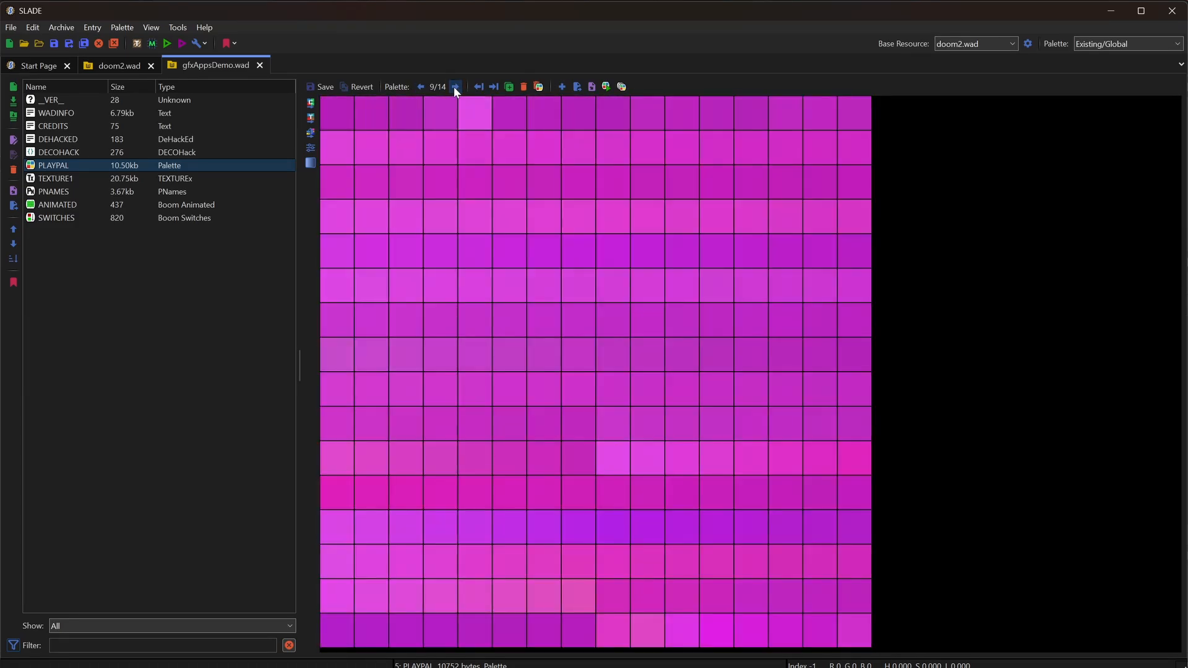
{"action": "left_click", "coordinate": [455, 86]}
{"action": "left_click", "coordinate": [456, 87]}
{"action": "left_click", "coordinate": [455, 86]}
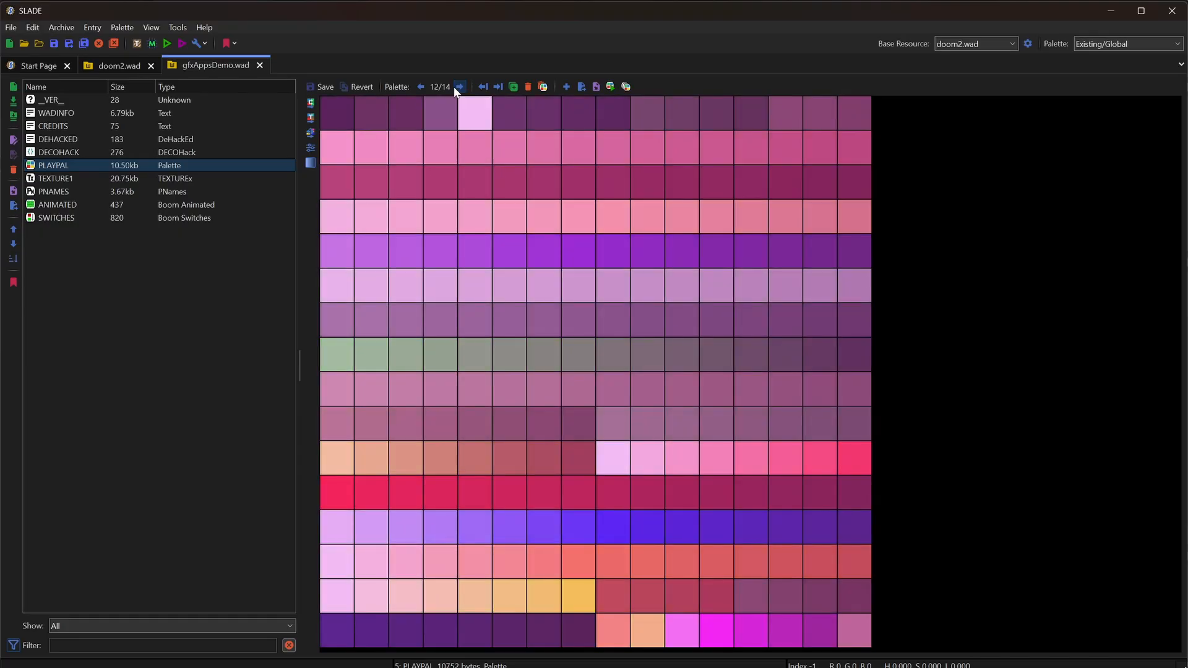
{"action": "left_click", "coordinate": [456, 86]}
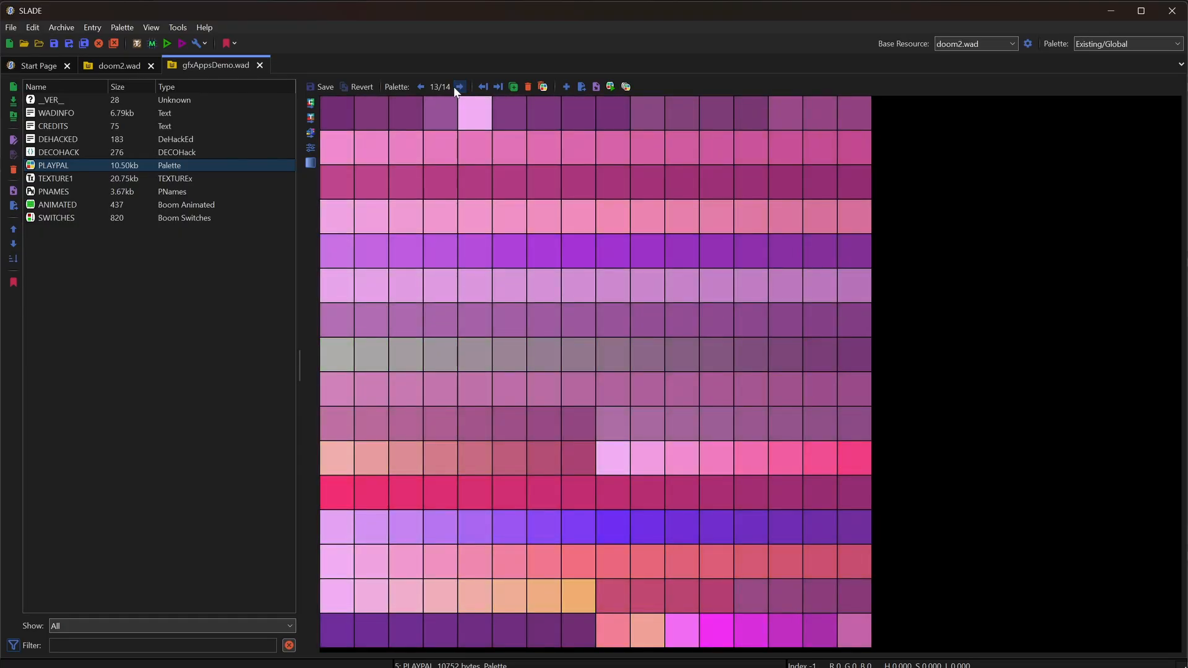
{"action": "left_click", "coordinate": [456, 86]}
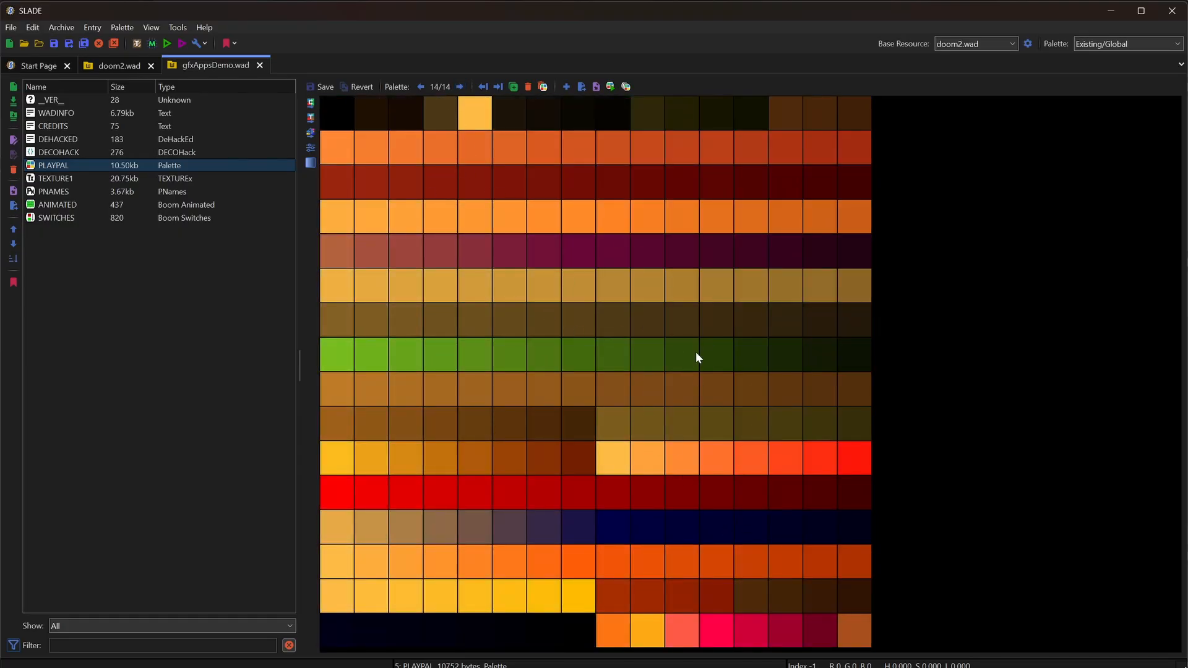
{"action": "left_click", "coordinate": [459, 87]}
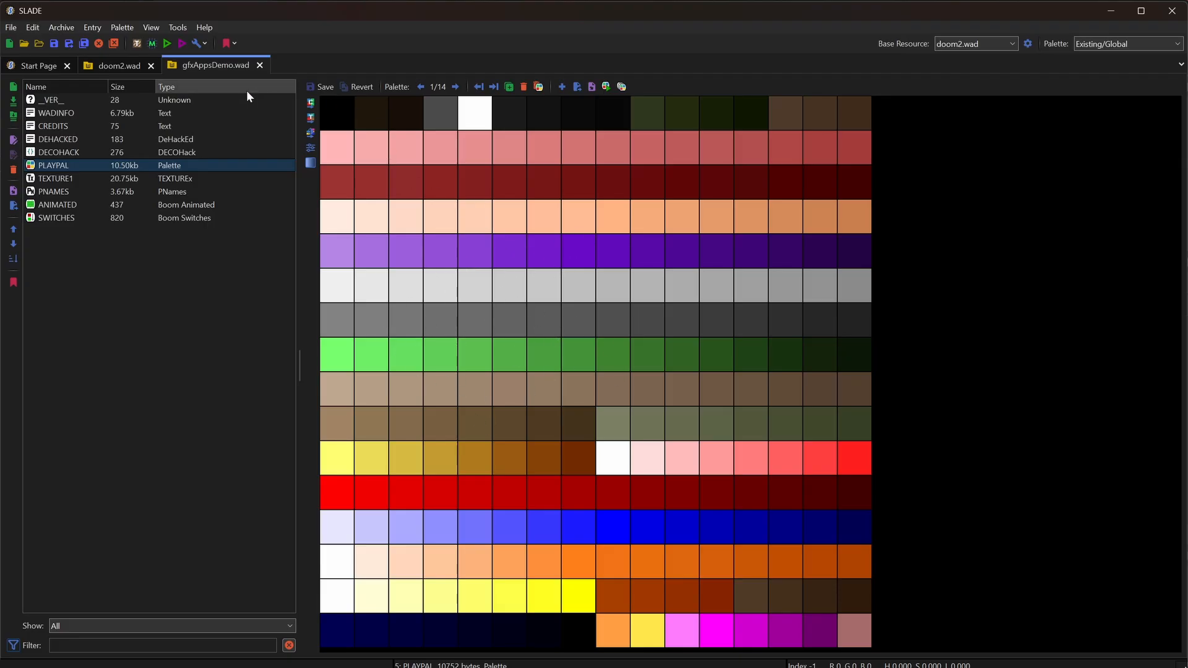
- Copy COLORMAP from doom2.wad into gfxAppsDemo.wad, directly beneath PLAYPAL
{"action": "left_click", "coordinate": [113, 67]}
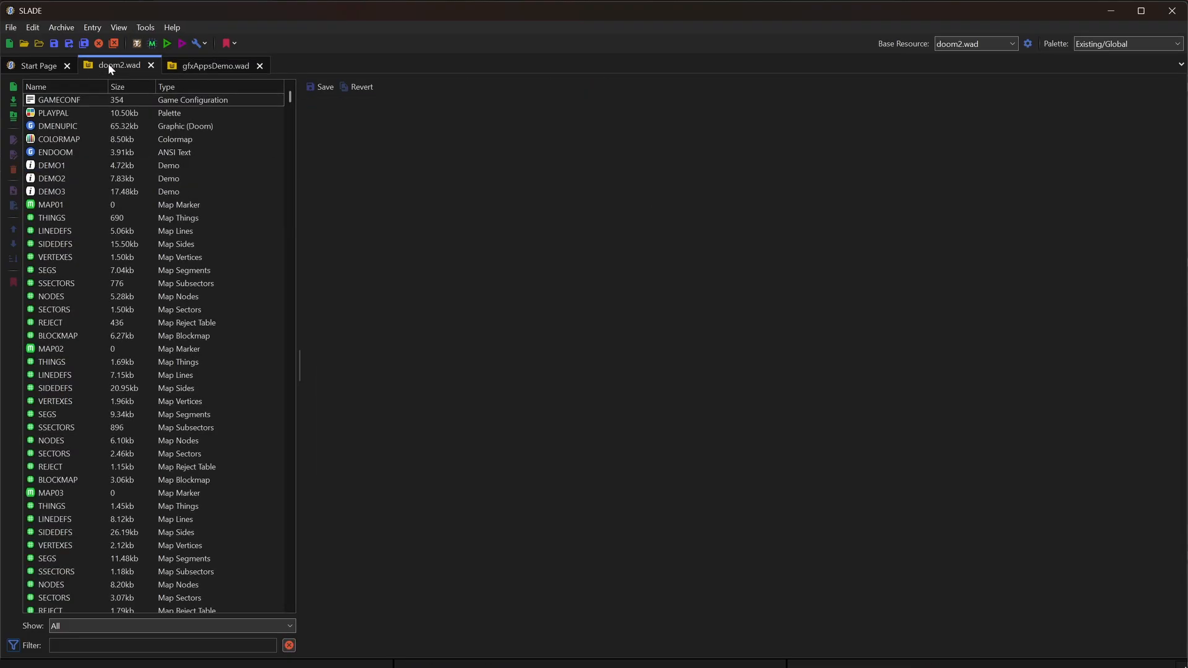
{"action": "left_click", "coordinate": [65, 142]}
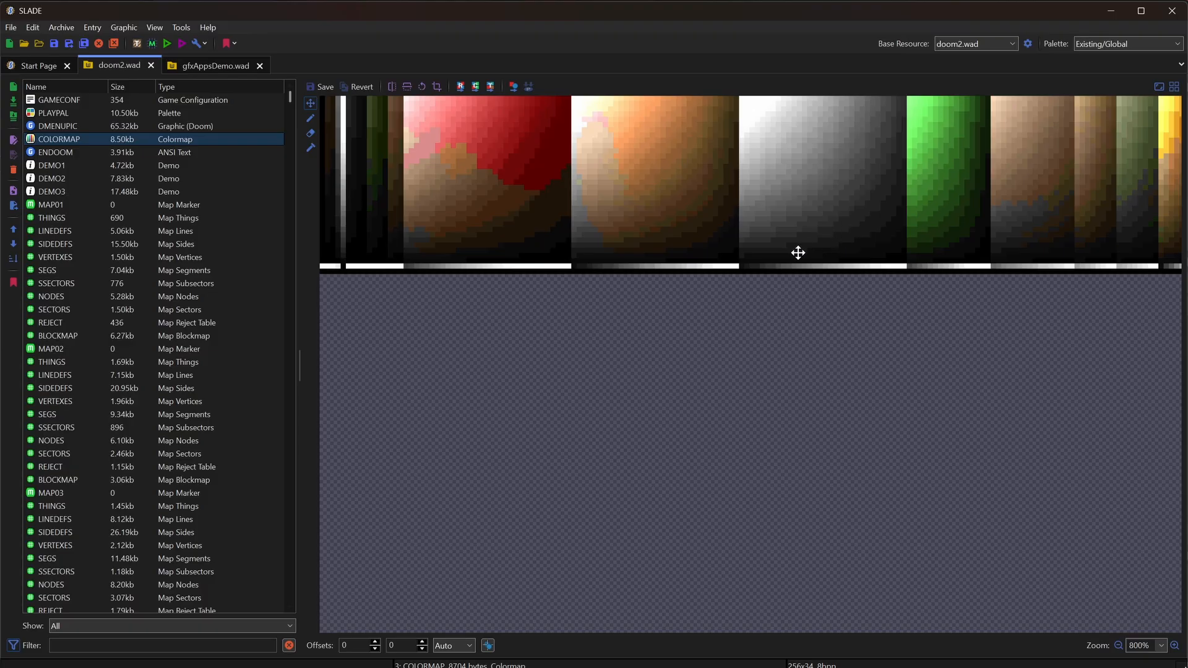
{"action": "scroll", "coordinate": [796, 299], "scroll_direction": "down", "scroll_amount": 2}
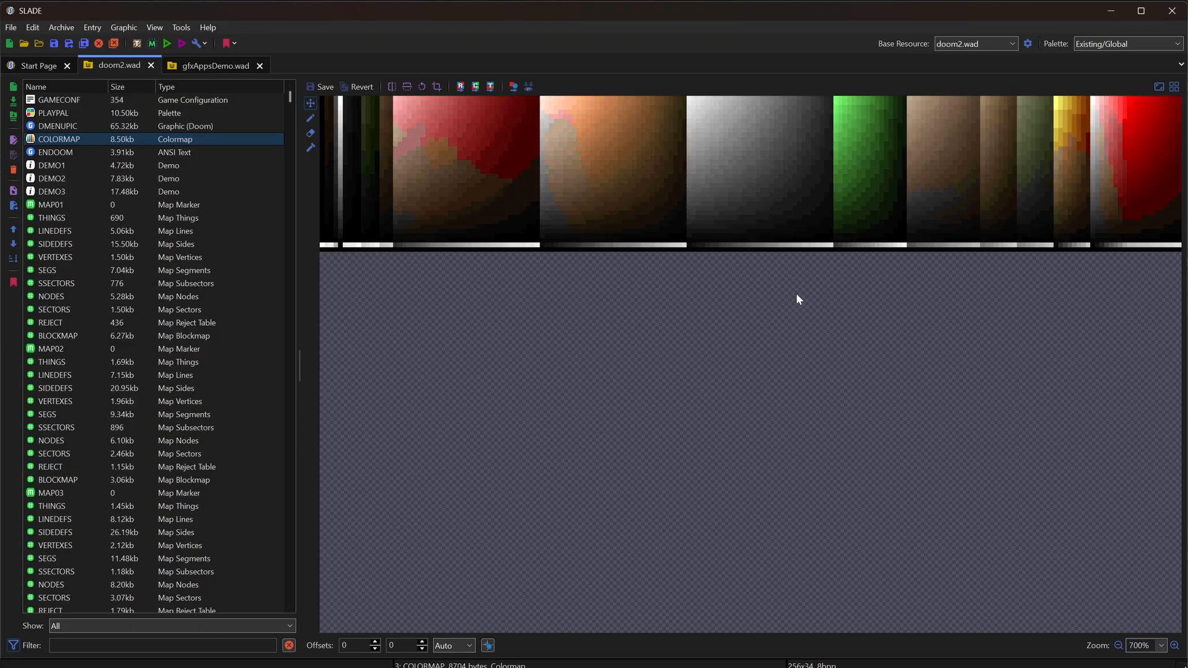
{"action": "left_click", "coordinate": [55, 154]}
{"action": "left_click", "coordinate": [54, 142]}
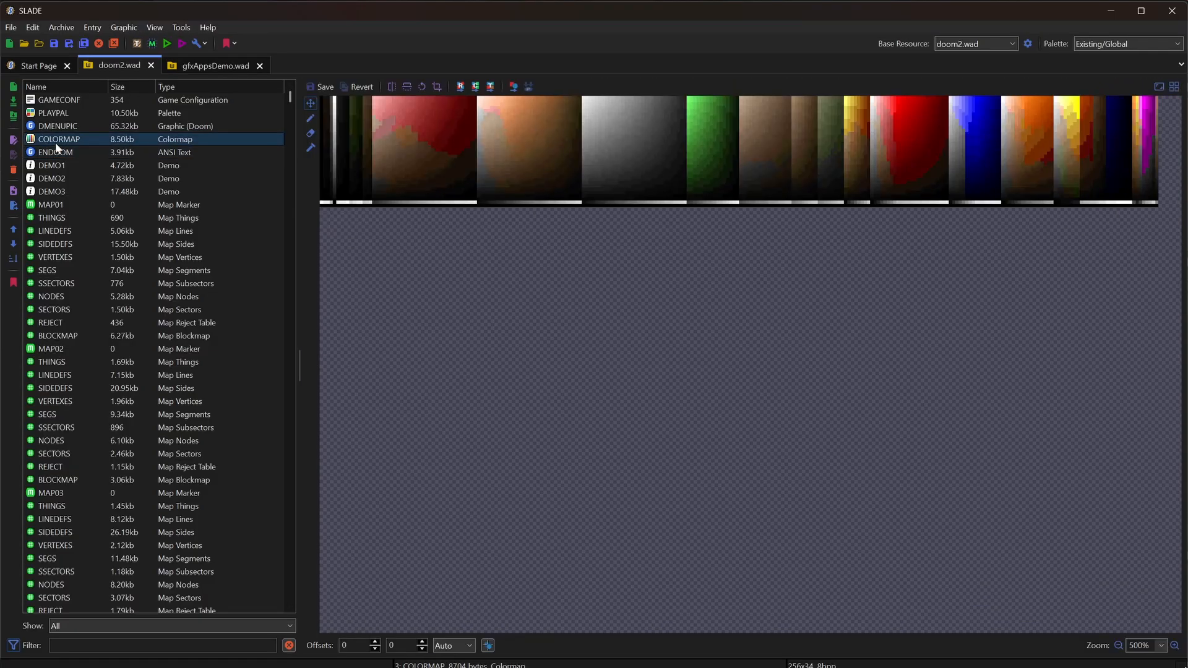
{"action": "left_click", "coordinate": [194, 68]}
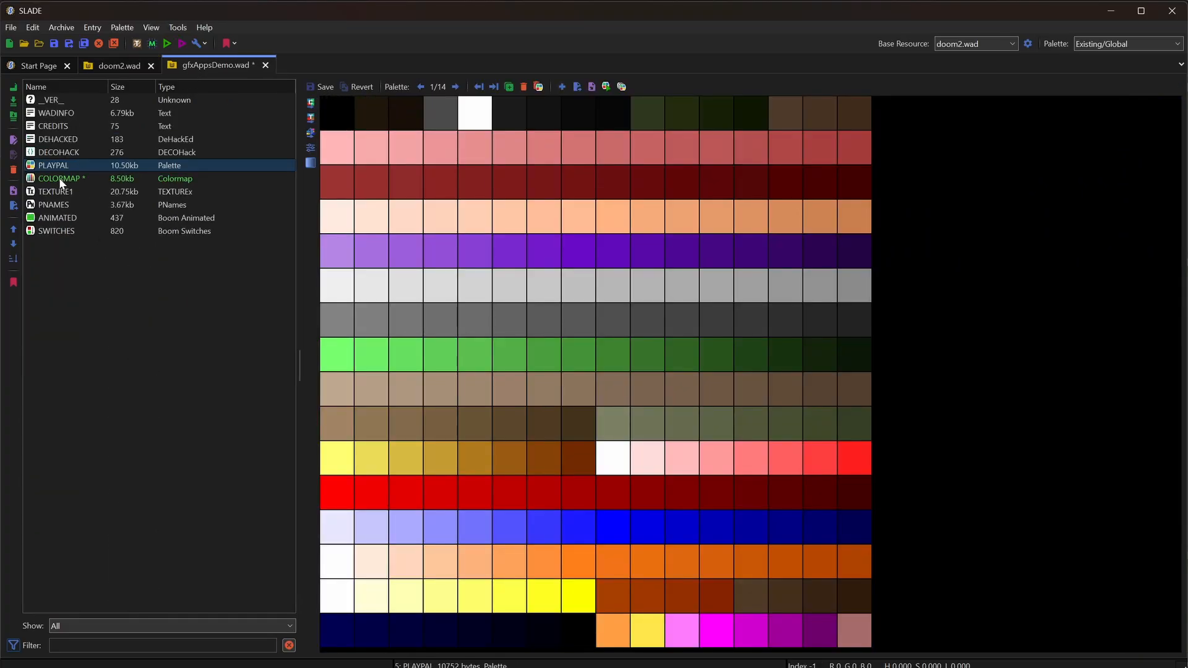
- Compare the copied COLORMAP with the custom PLAYPAL and examine the purple pixels in its red range up close
{"action": "left_click", "coordinate": [58, 177]}
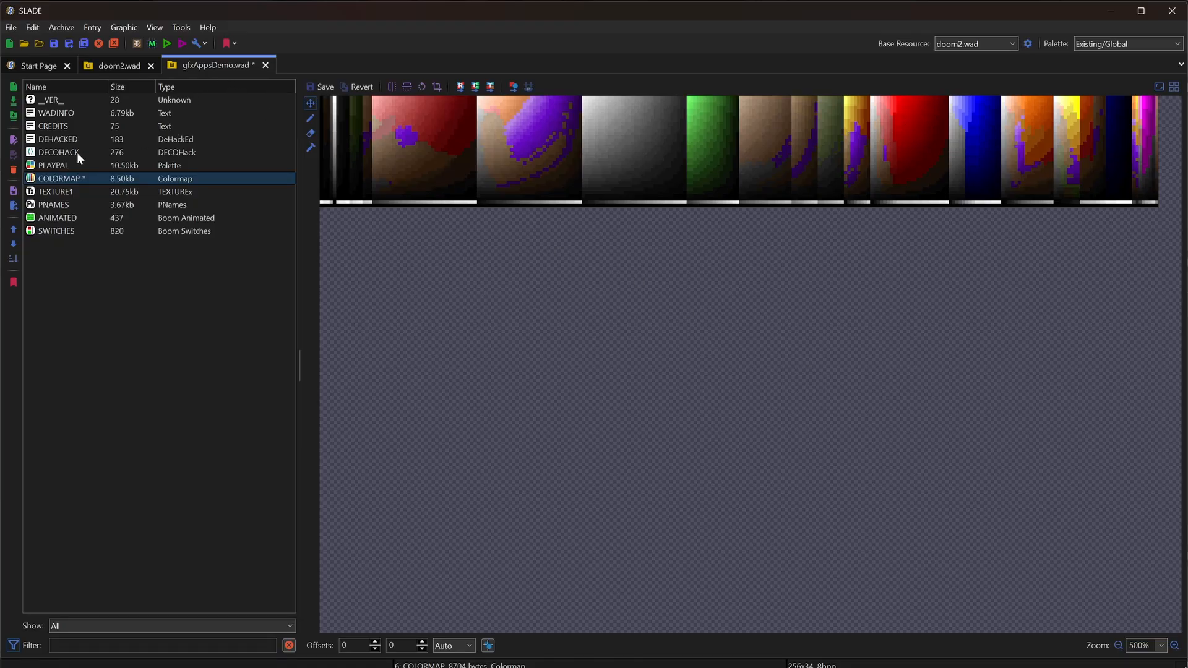
{"action": "left_click", "coordinate": [54, 166]}
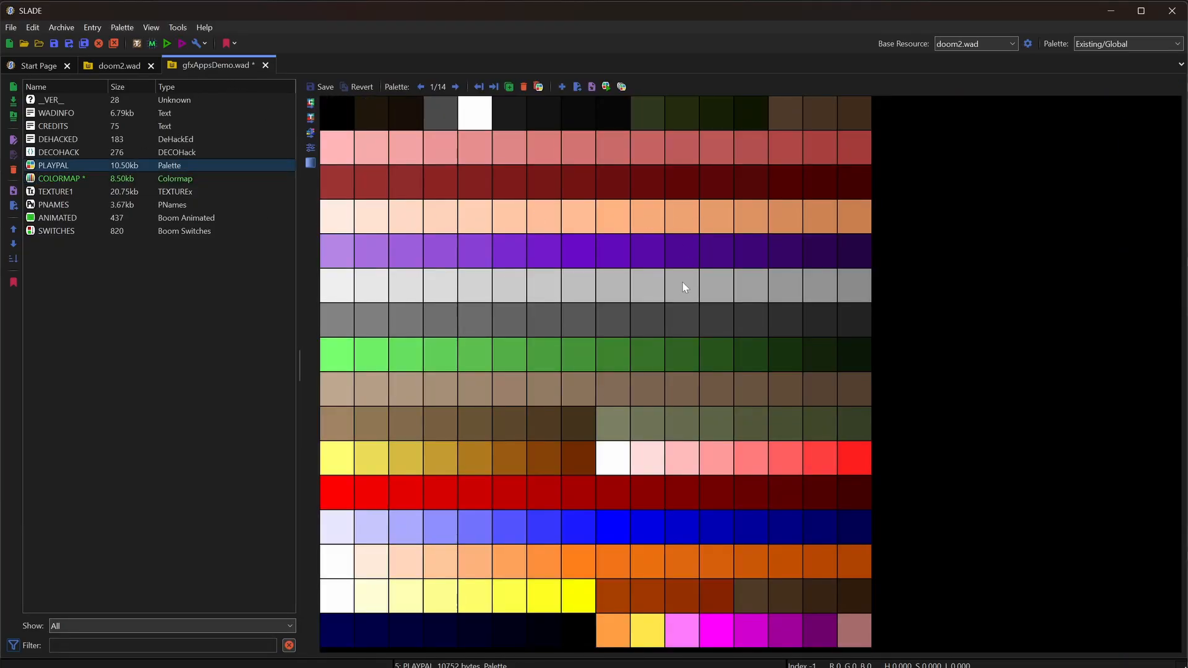
{"action": "left_click", "coordinate": [74, 178]}
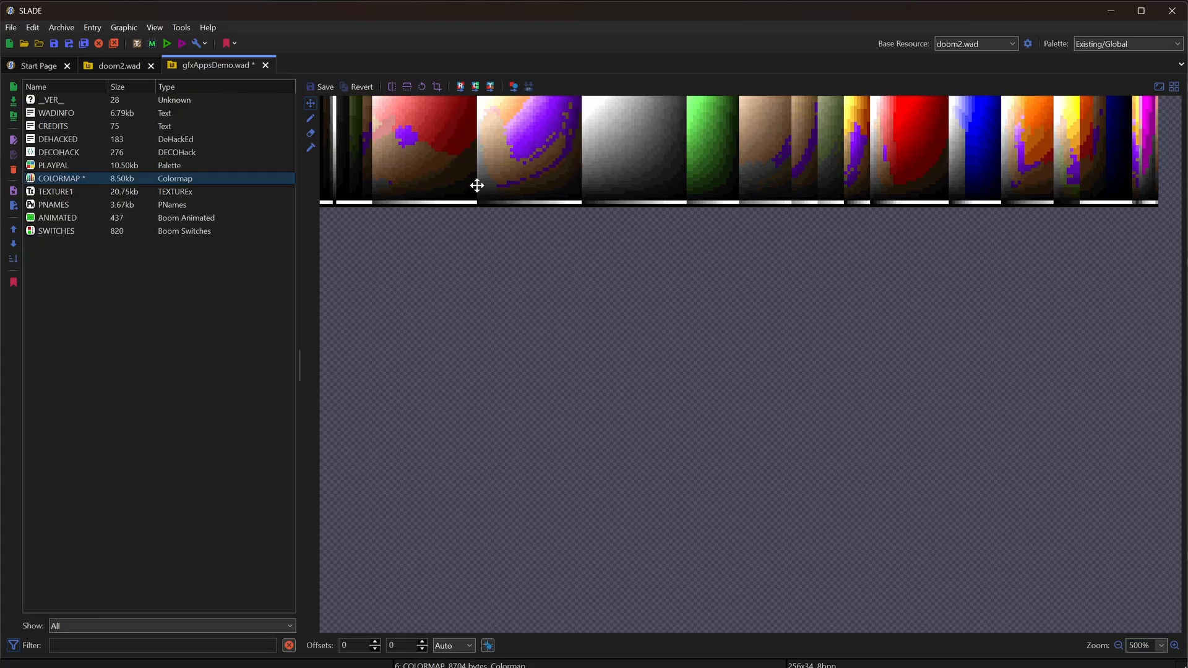
{"action": "scroll", "coordinate": [476, 185], "scroll_direction": "up", "scroll_amount": 6}
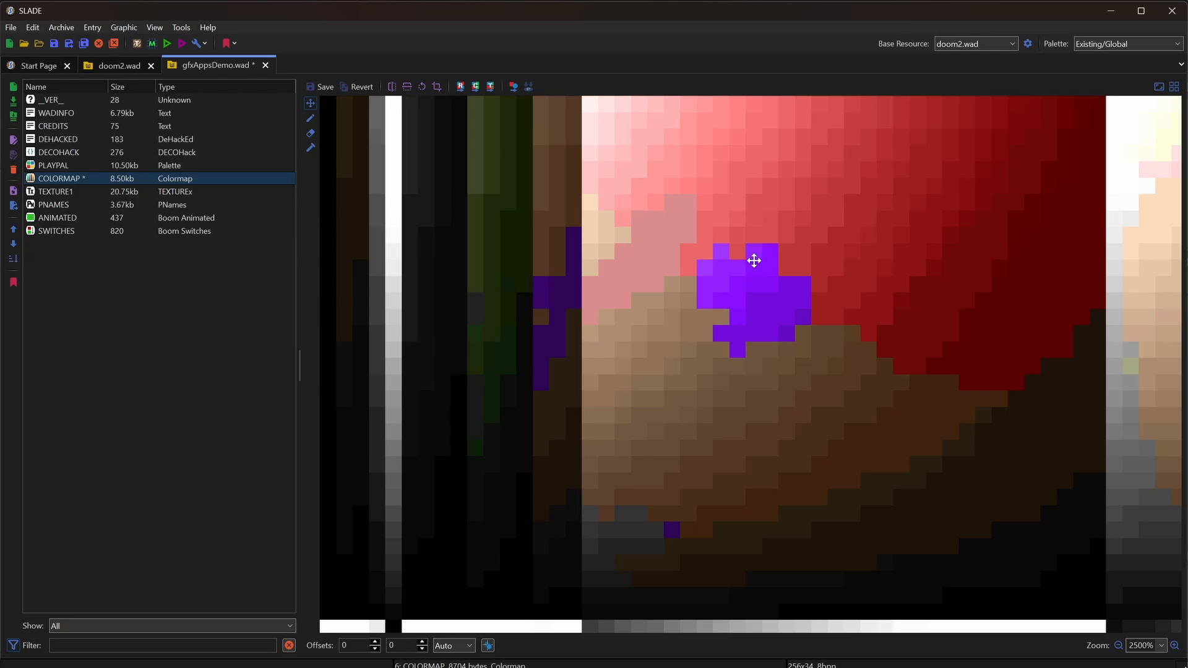
{"action": "scroll", "coordinate": [755, 260], "scroll_direction": "down", "scroll_amount": 6}
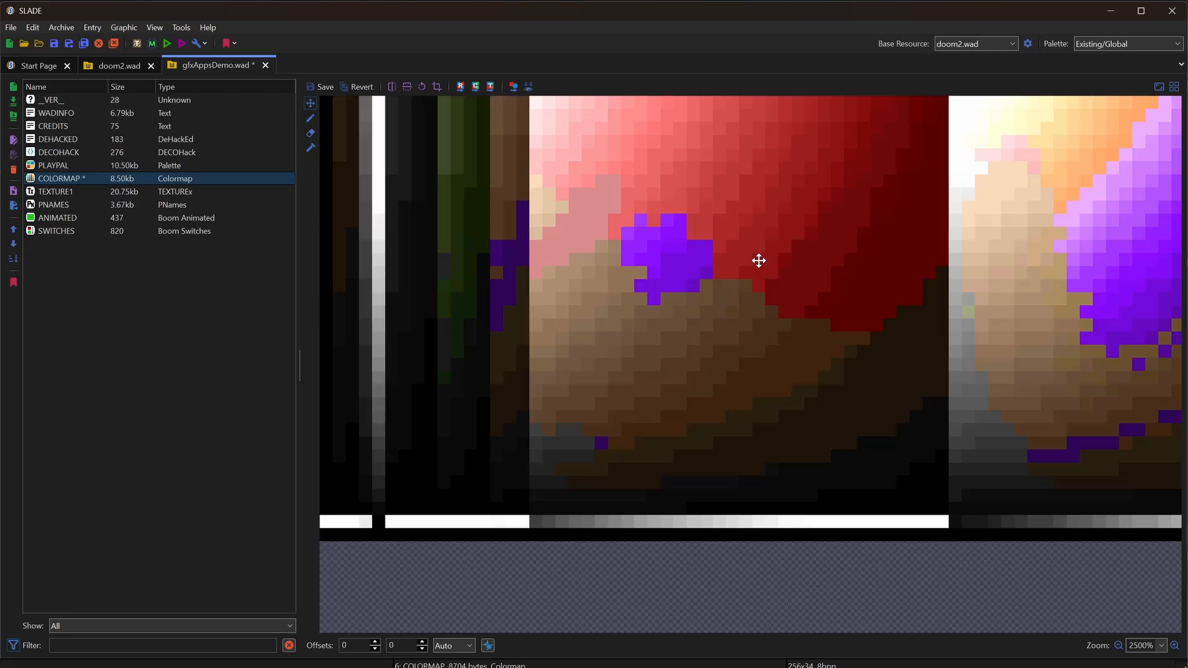
{"action": "scroll", "coordinate": [758, 260], "scroll_direction": "down", "scroll_amount": 1}
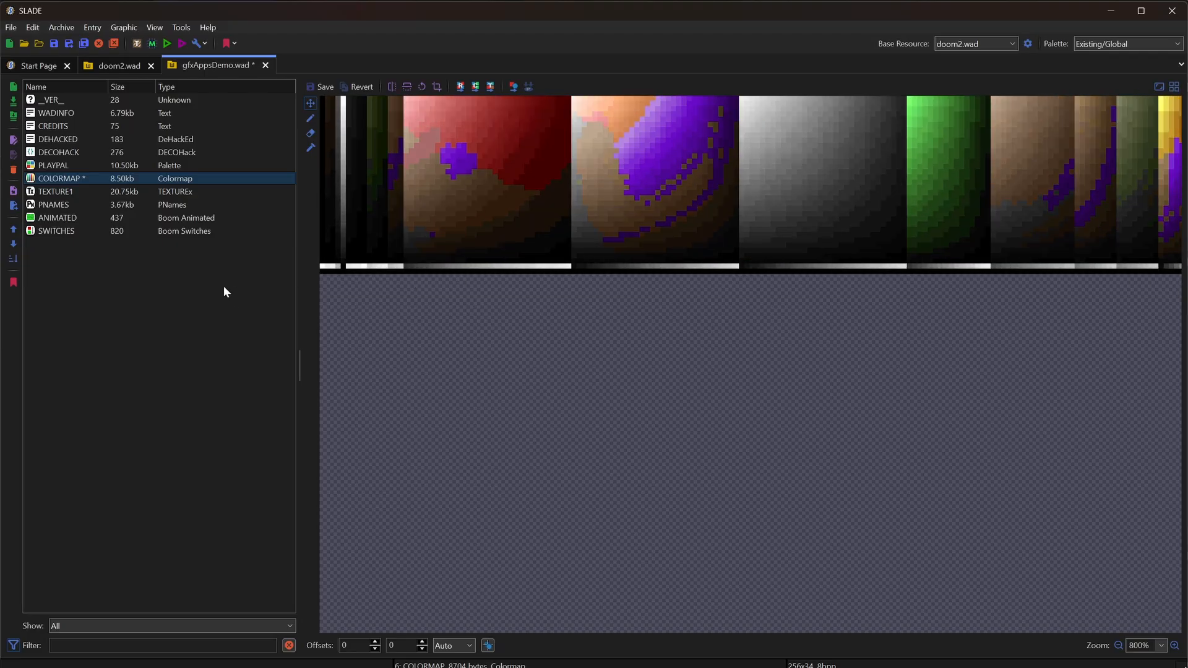
- Rename the copied COLORMAP entry in gfxAppsDemo.wad as D2COLMAP and save the archive
{"action": "left_click", "coordinate": [73, 184]}
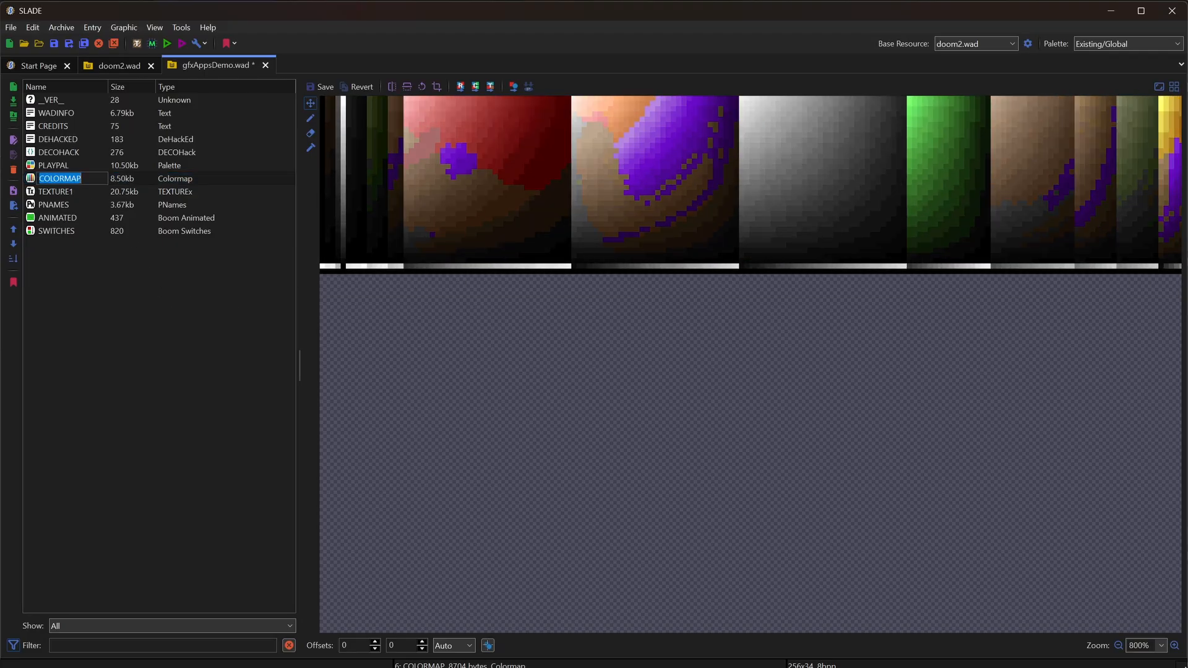
{"action": "type", "text": "d2Colmap"}
{"action": "key", "text": "Return"}
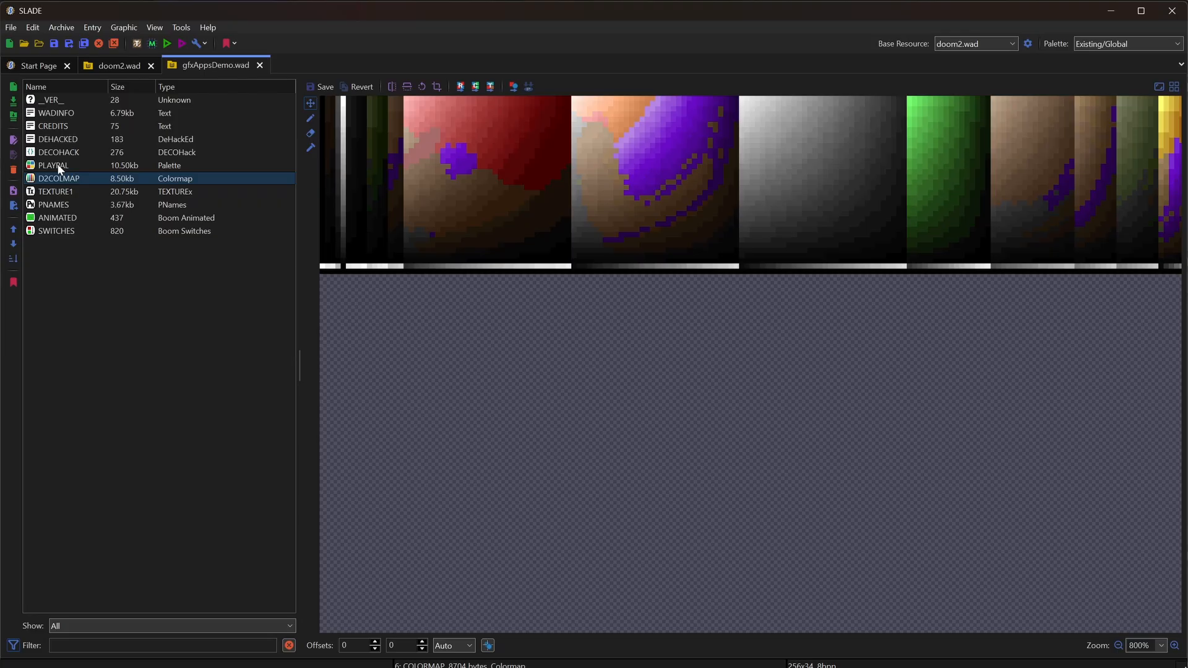
- Generate a new colormap from the custom PLAYPAL in gfxAppsDemo.wad
{"action": "left_click", "coordinate": [60, 169]}
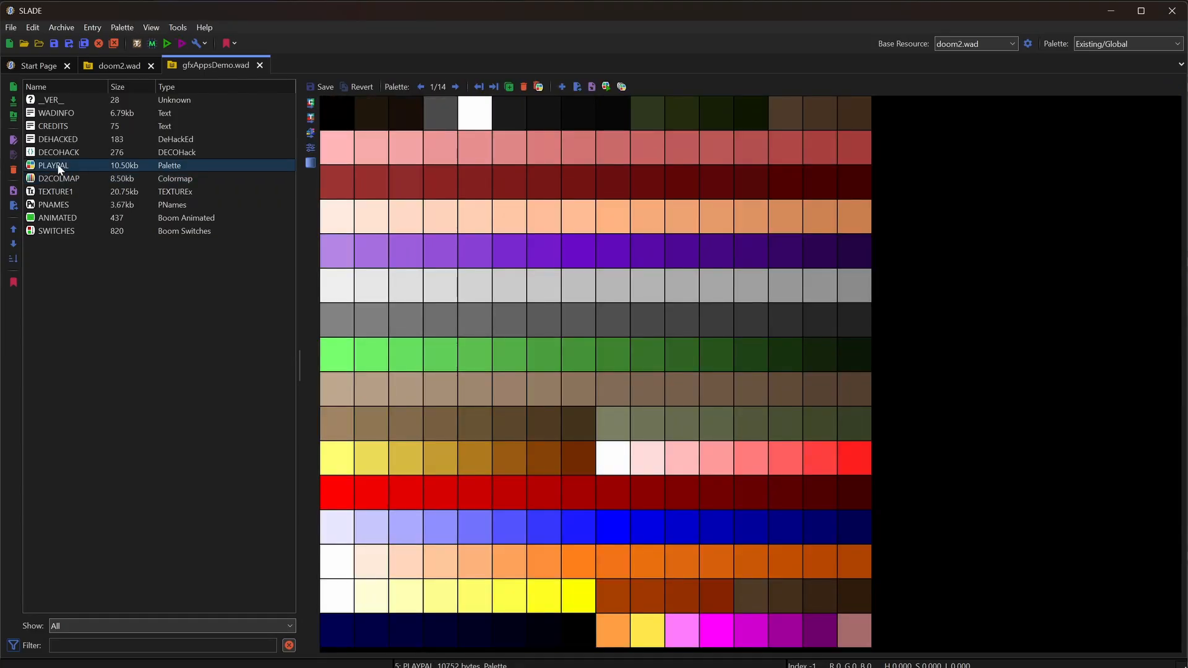
{"action": "right_click", "coordinate": [59, 166]}
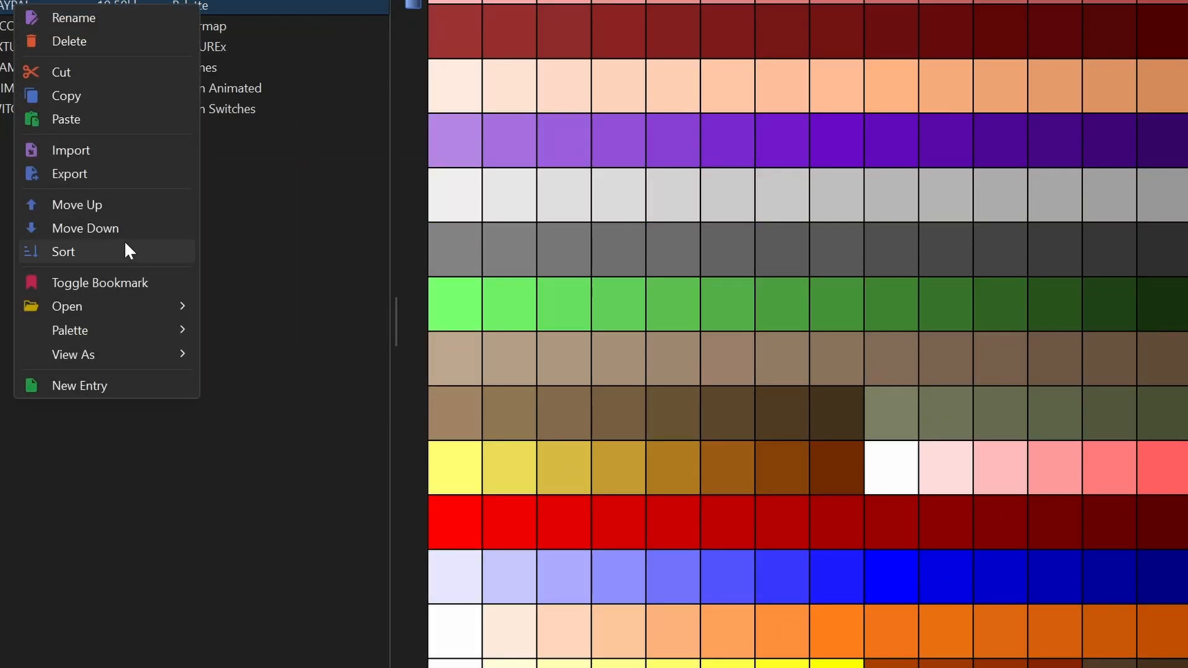
{"action": "mouse_move", "coordinate": [120, 328]}
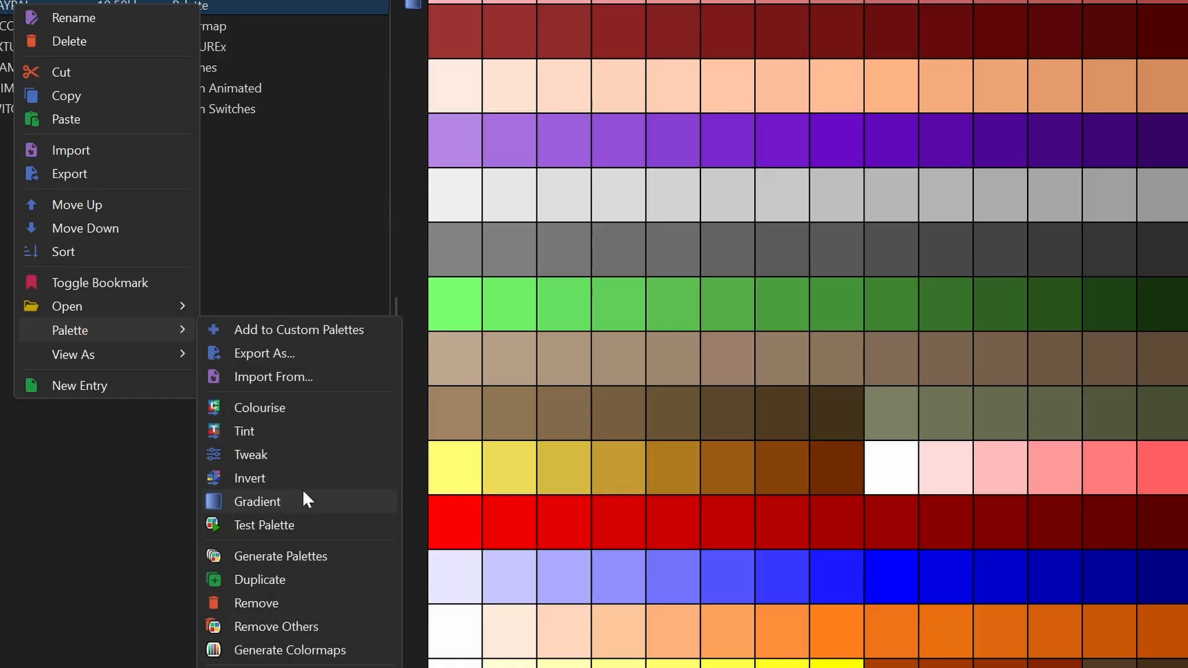
{"action": "left_click", "coordinate": [334, 651]}
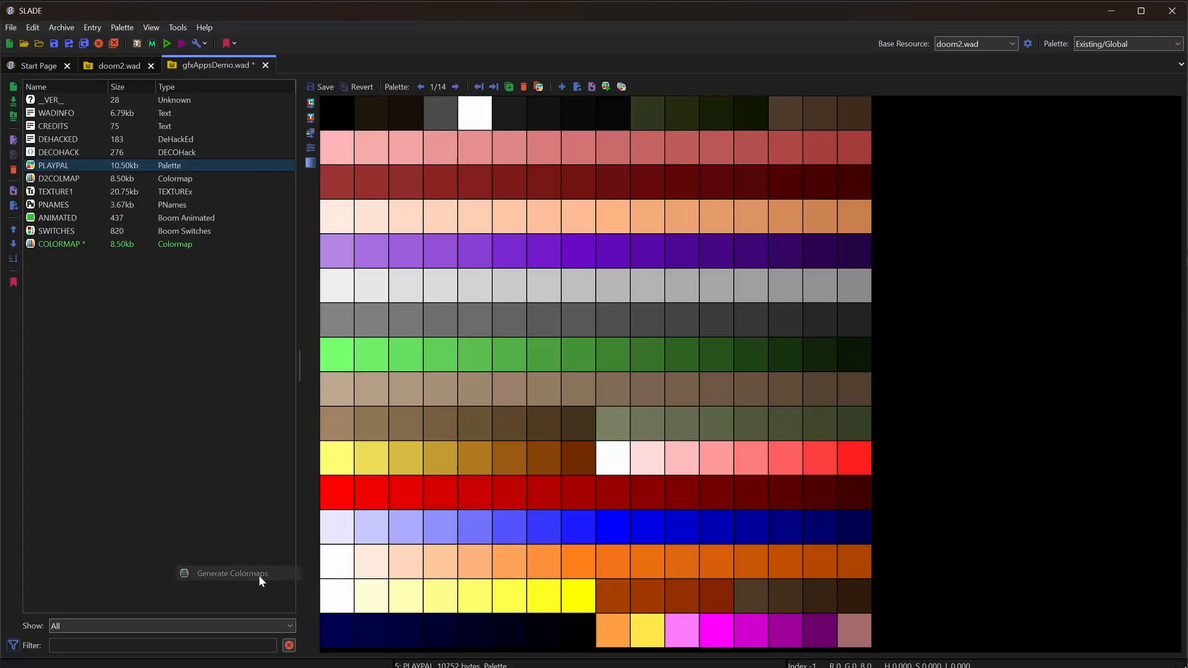
{"action": "left_click", "coordinate": [20, 127]}
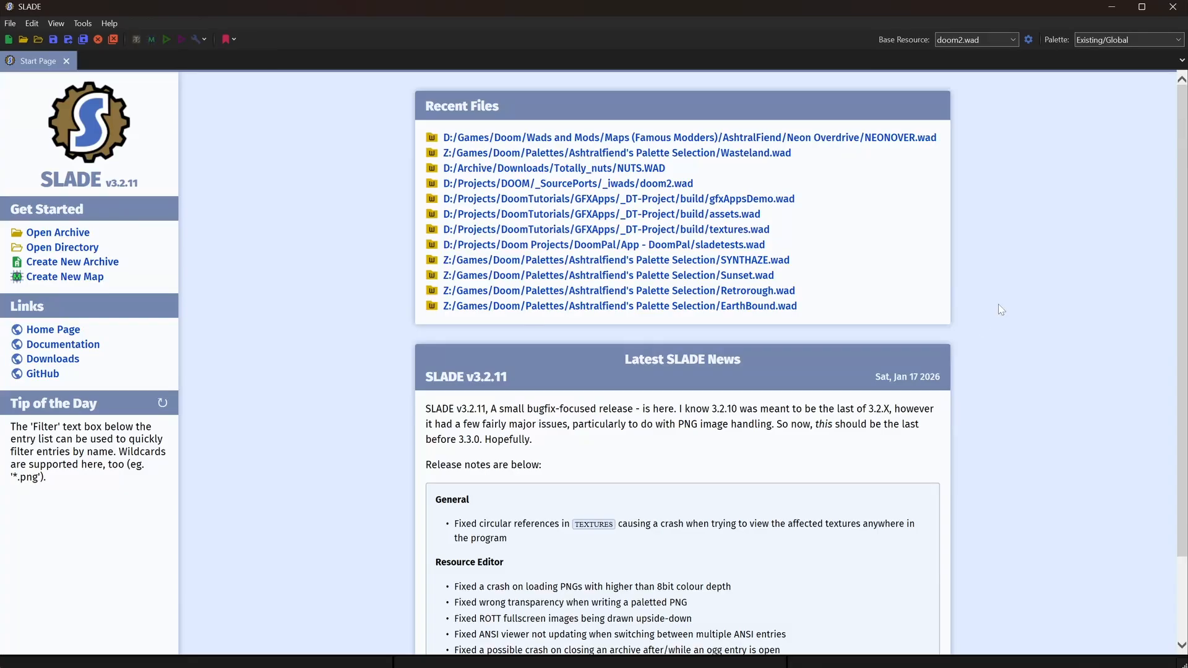
- Open NEONOVER.wad from the recent files and view its PLAYPAL and COLORMAP
{"action": "left_click", "coordinate": [893, 138]}
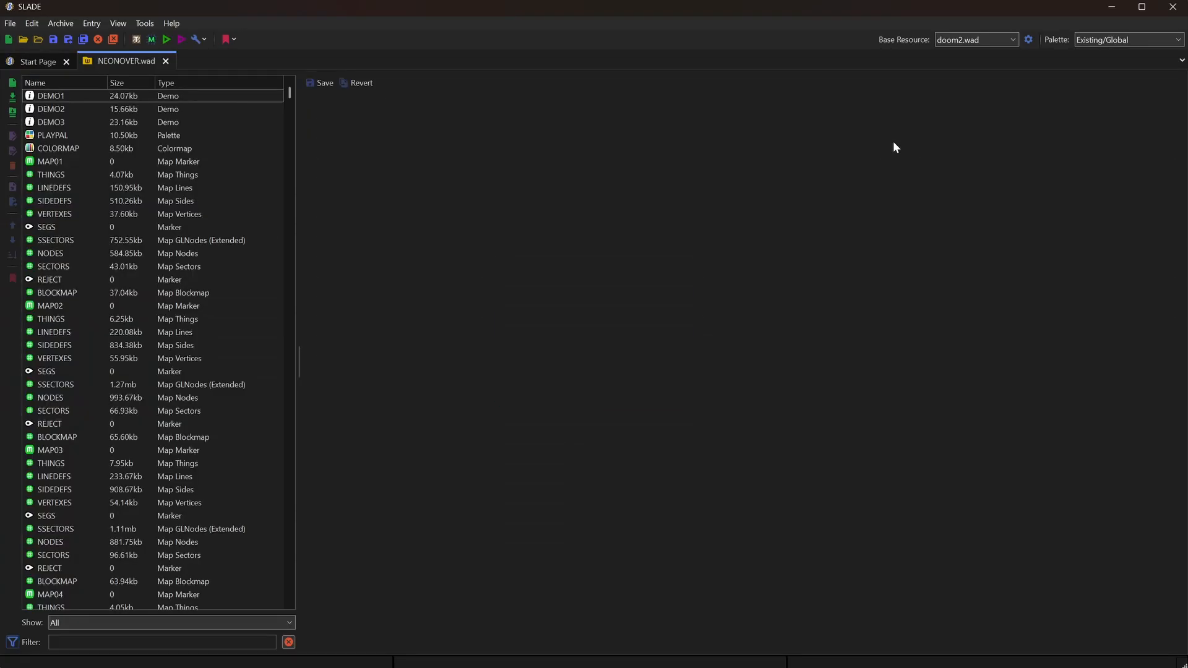
{"action": "left_click", "coordinate": [53, 136]}
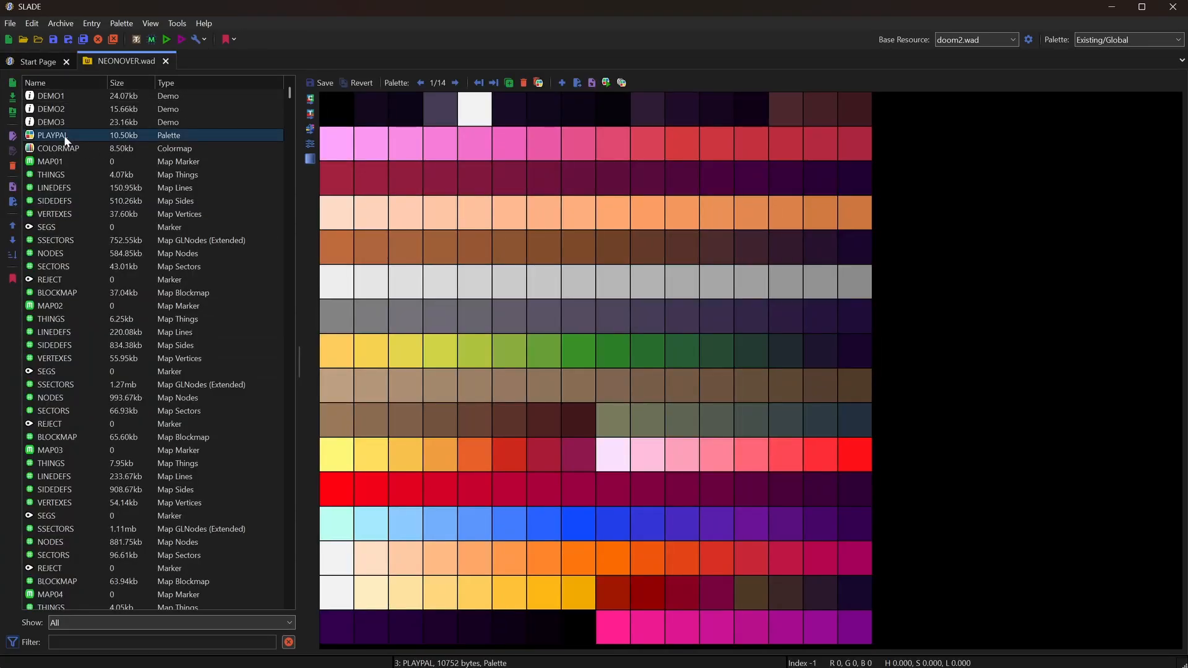
{"action": "left_click", "coordinate": [64, 149]}
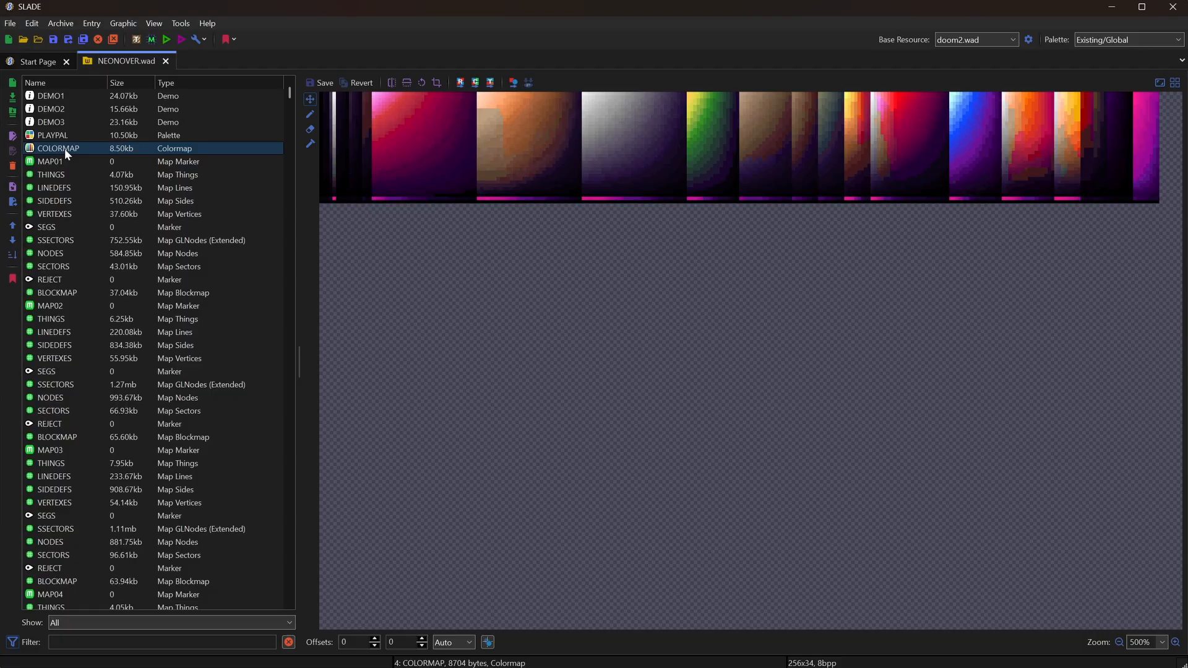
- Rename NEONOVER.wad's COLORMAP entry as NEOORIG
{"action": "left_click", "coordinate": [64, 148]}
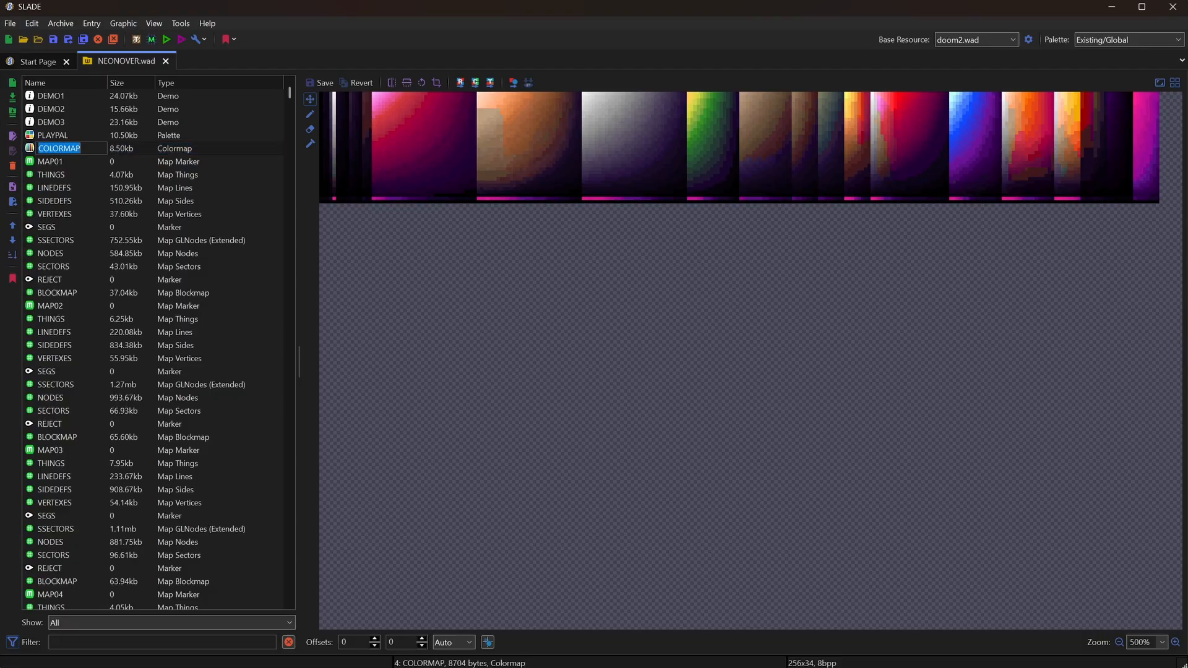
{"action": "type", "text": "NEOORIG"}
{"action": "key", "text": "Return"}
- Generate a colormap from NEONOVER.wad's PLAYPAL
{"action": "left_click", "coordinate": [60, 135]}
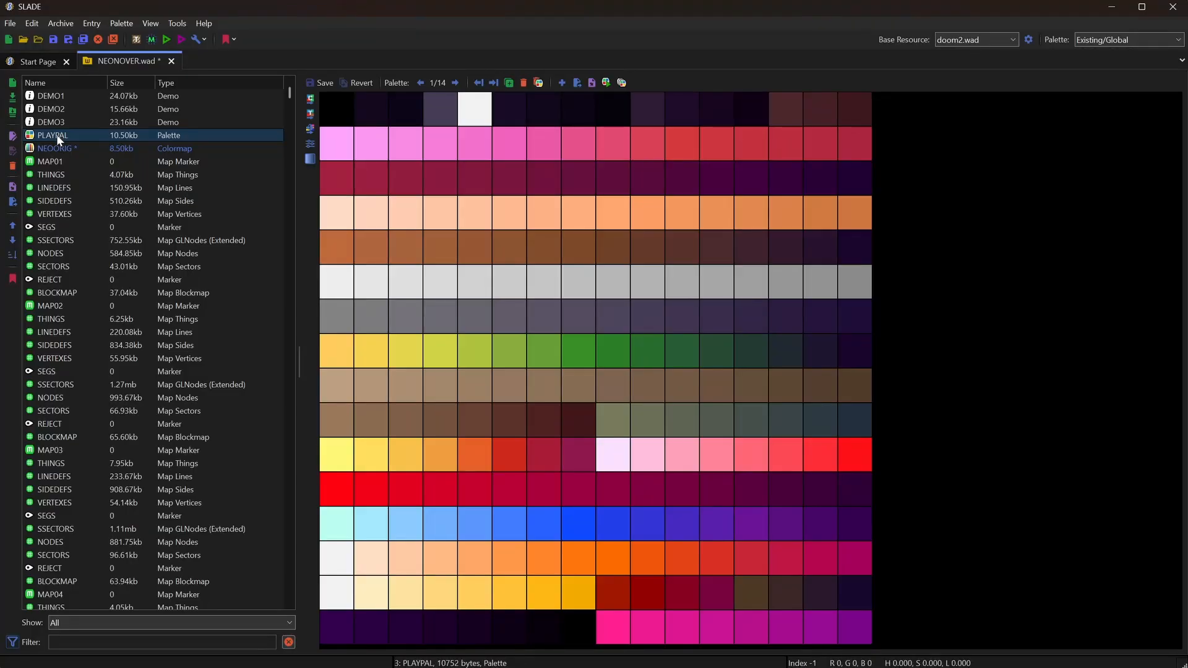
{"action": "right_click", "coordinate": [57, 134]}
{"action": "mouse_move", "coordinate": [123, 342]}
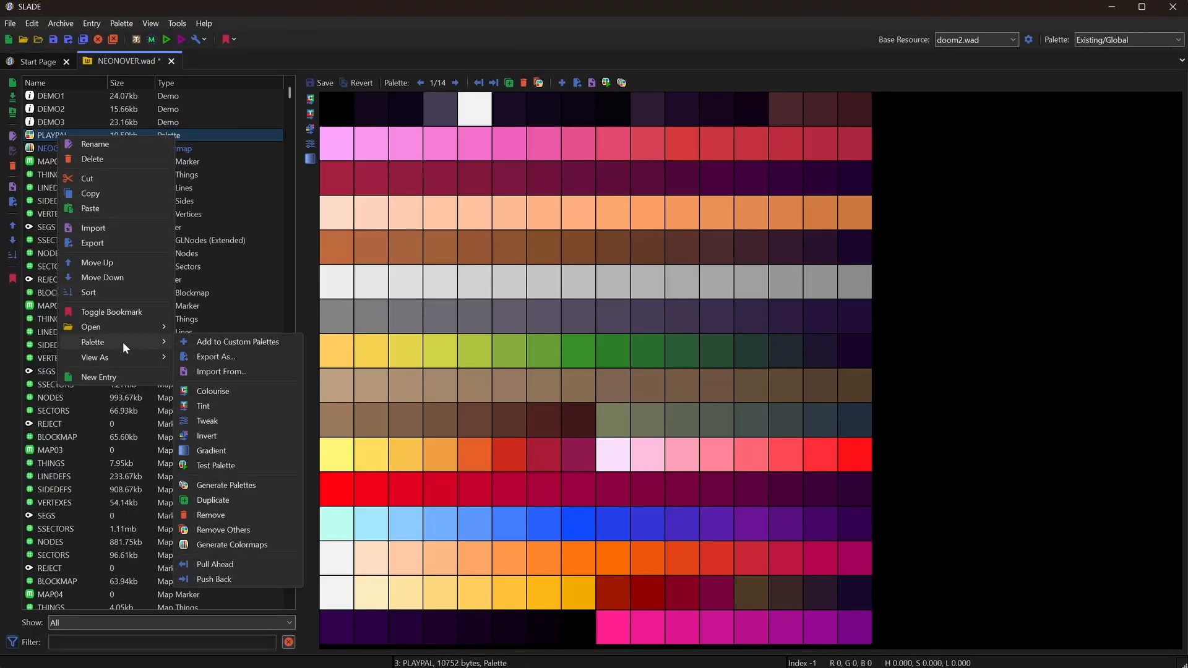
{"action": "left_click", "coordinate": [258, 546]}
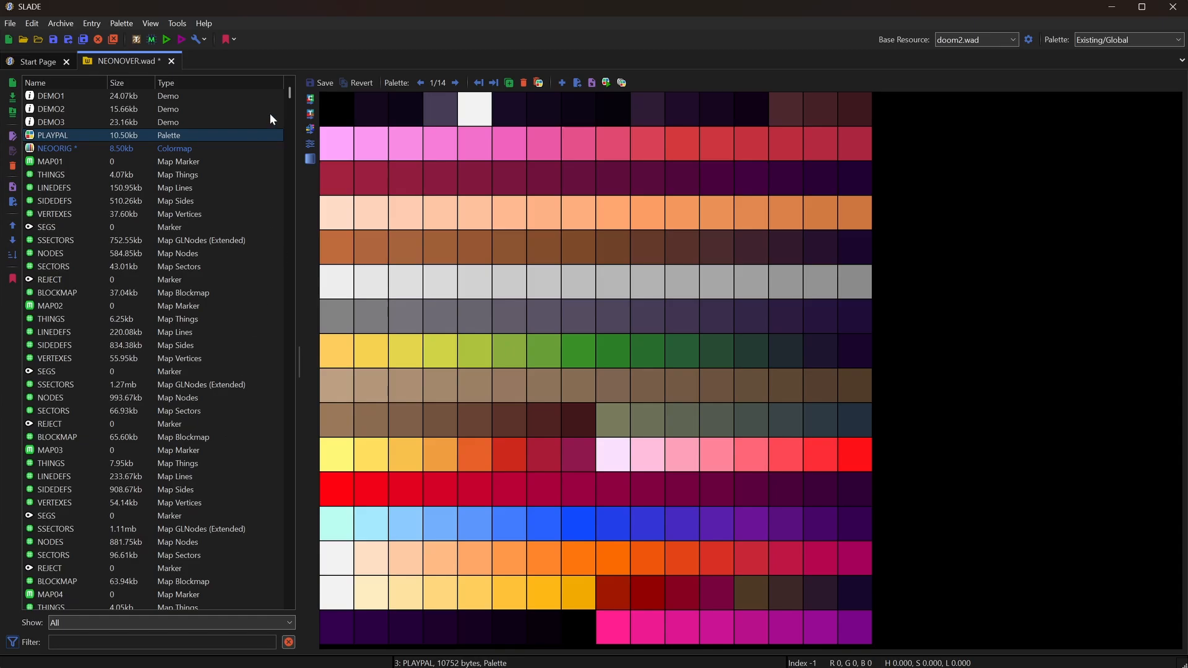
- Move the generated COLORMAP from the end of NEONOVER.wad's entry list to directly beneath PLAYPAL
{"action": "left_click_drag", "start_coordinate": [292, 91], "coordinate": [311, 599]}
{"action": "left_click", "coordinate": [61, 595]}
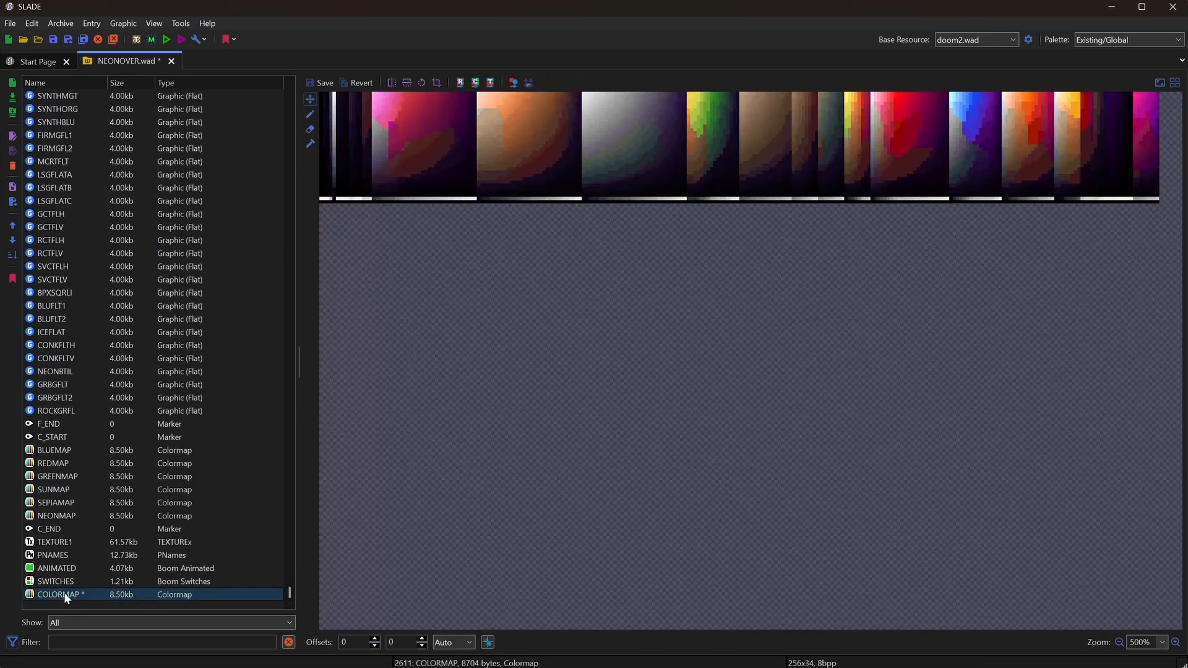
{"action": "scroll", "coordinate": [140, 469], "scroll_direction": "up", "scroll_amount": 12}
{"action": "scroll", "coordinate": [155, 495], "scroll_direction": "up", "scroll_amount": 10}
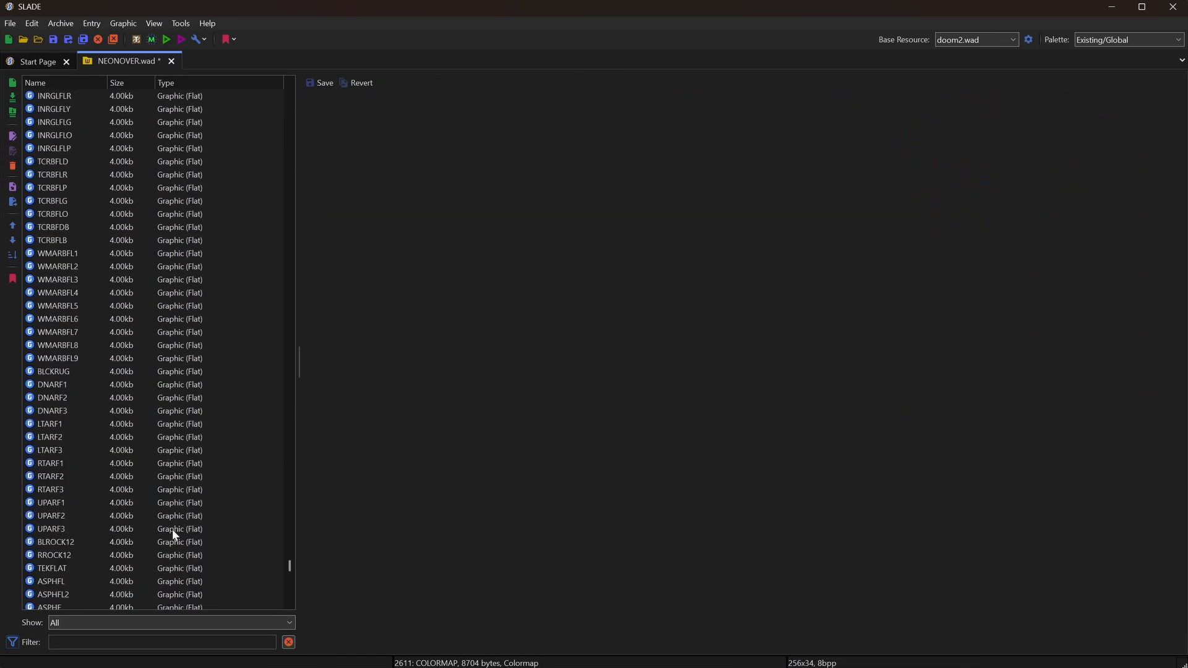
{"action": "left_click_drag", "start_coordinate": [291, 526], "coordinate": [276, 61]}
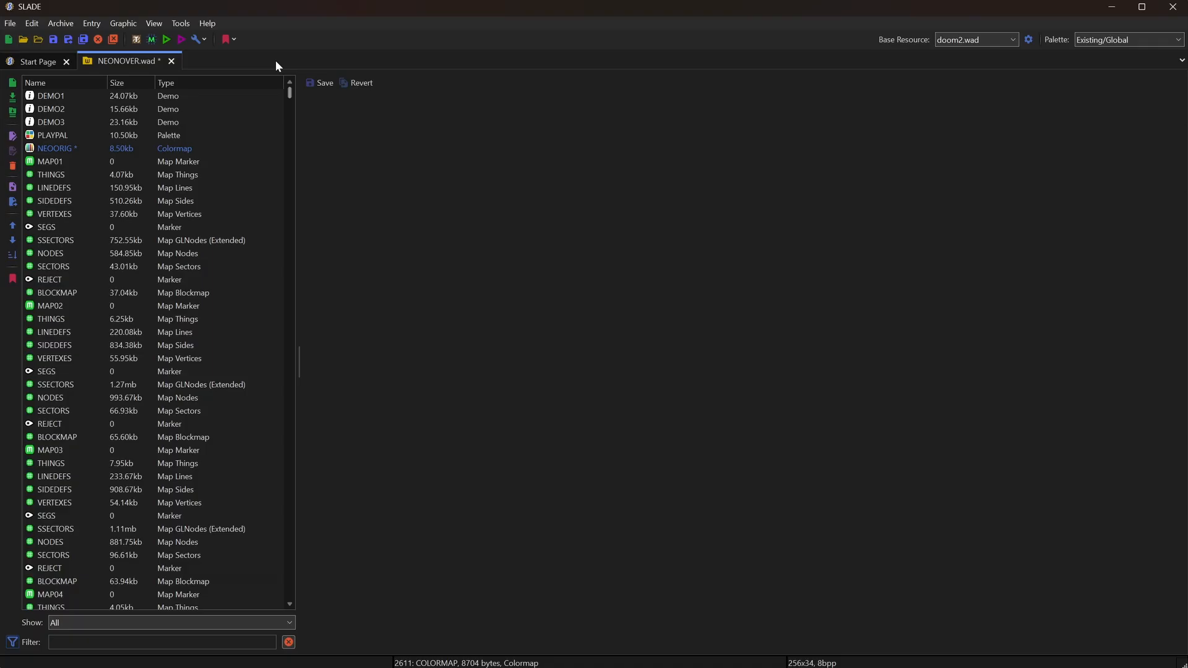
{"action": "left_click", "coordinate": [61, 136]}
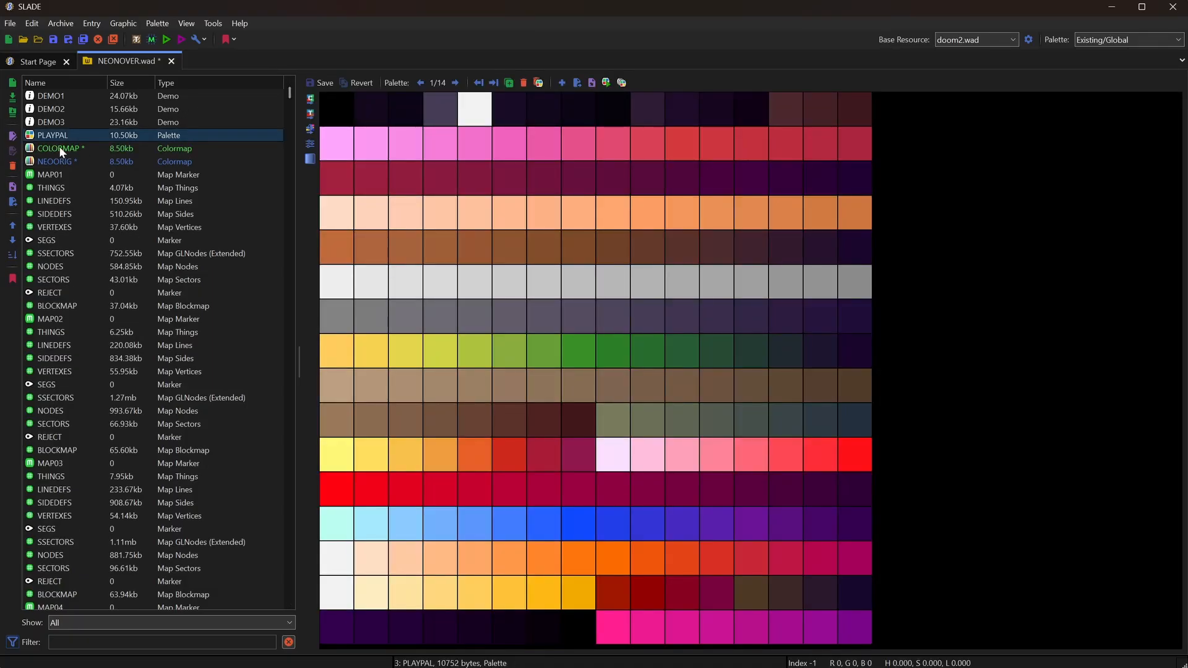
- Compare the generated COLORMAP with NEOORIG by alternating between them at 1250% zoom, and return to the start page
{"action": "left_click", "coordinate": [59, 148]}
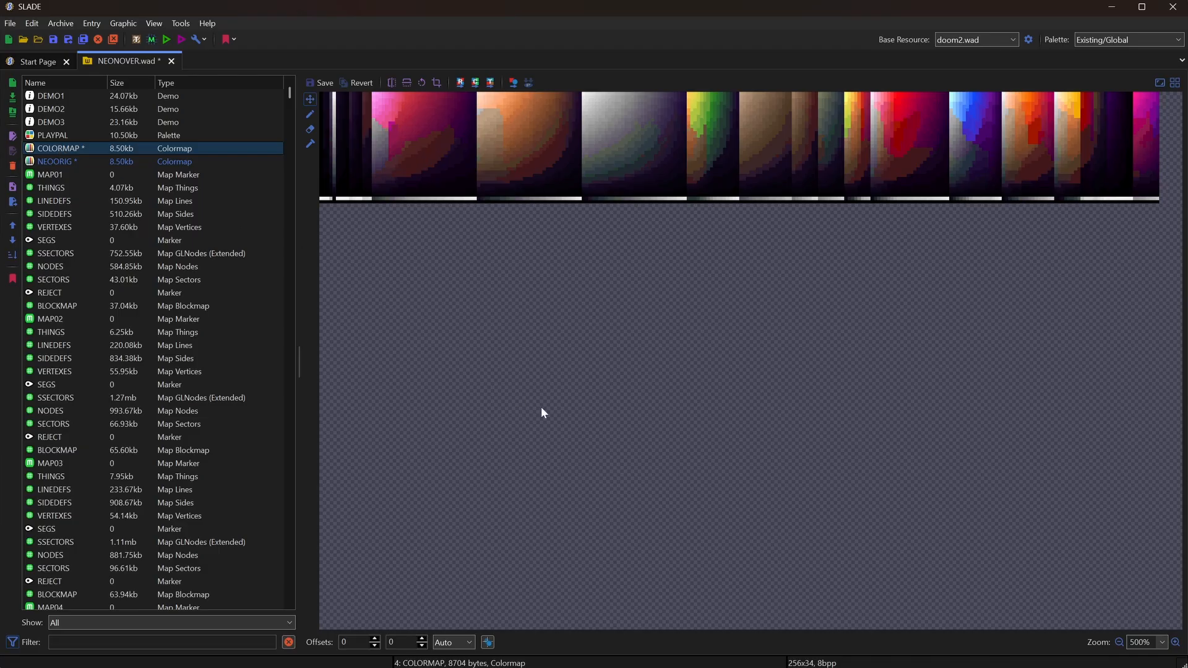
{"action": "key", "text": "Down"}
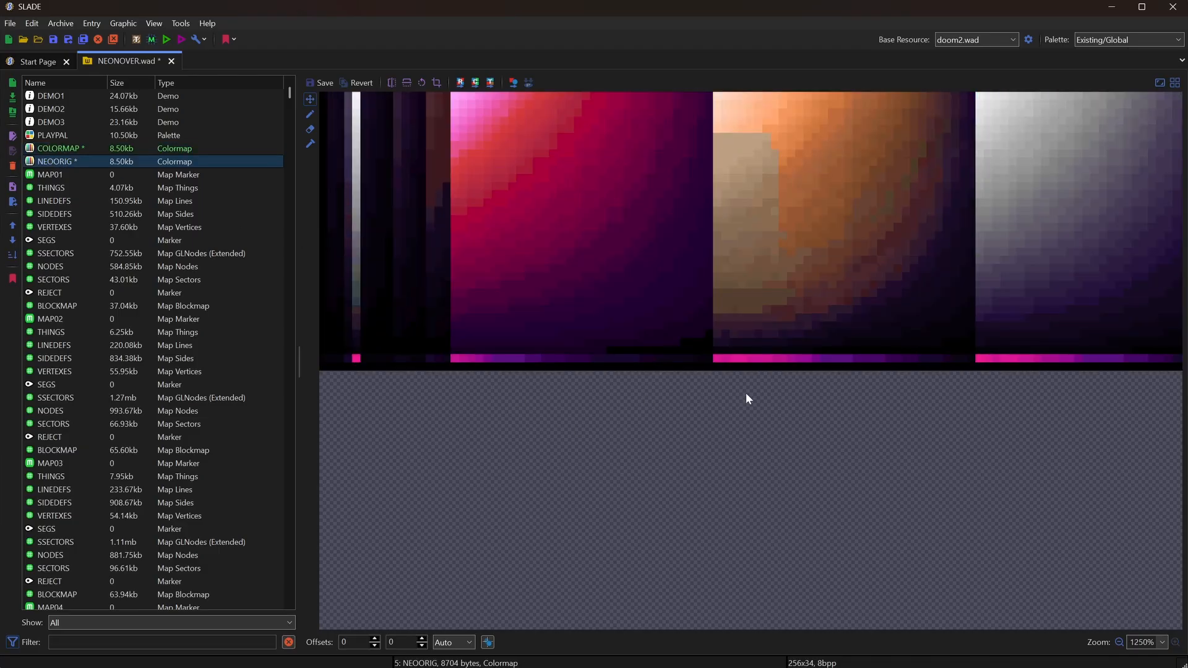
{"action": "key", "text": "Up"}
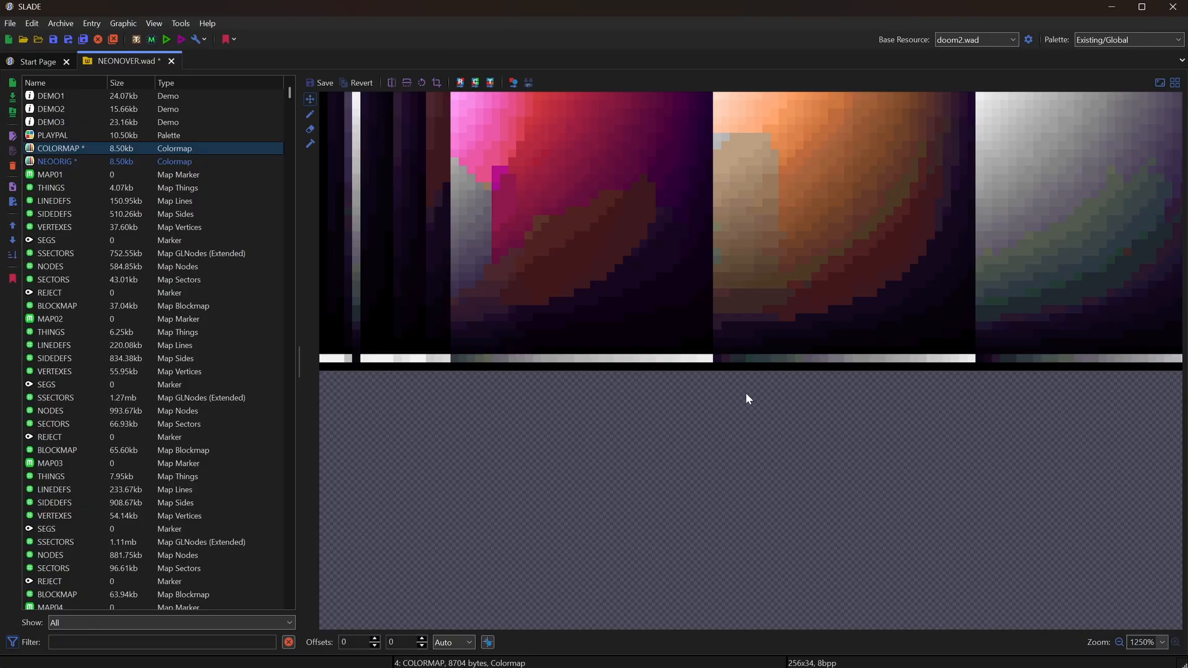
{"action": "key", "text": "Down"}
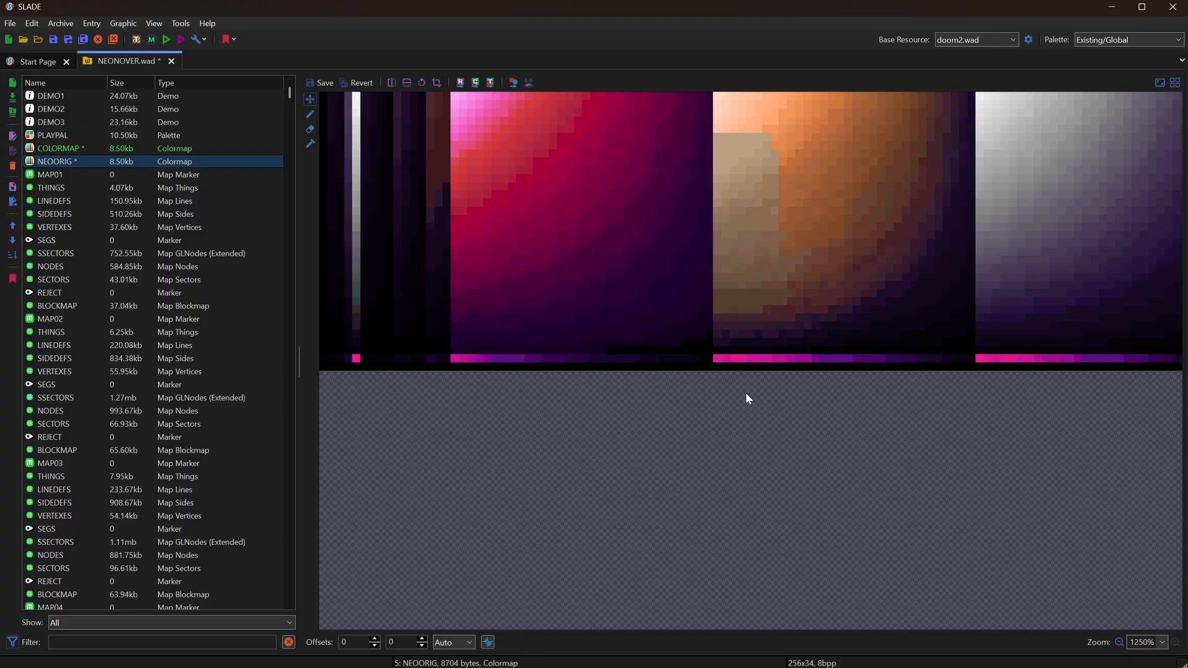
{"action": "key", "text": "Up"}
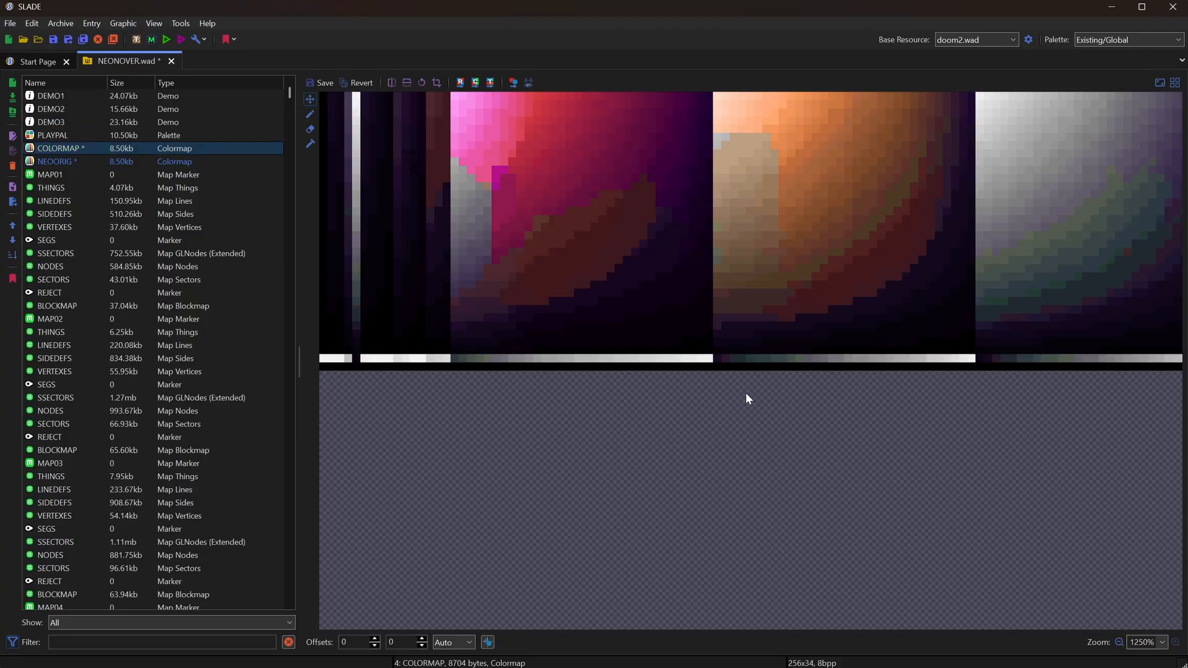
{"action": "left_click", "coordinate": [37, 61]}
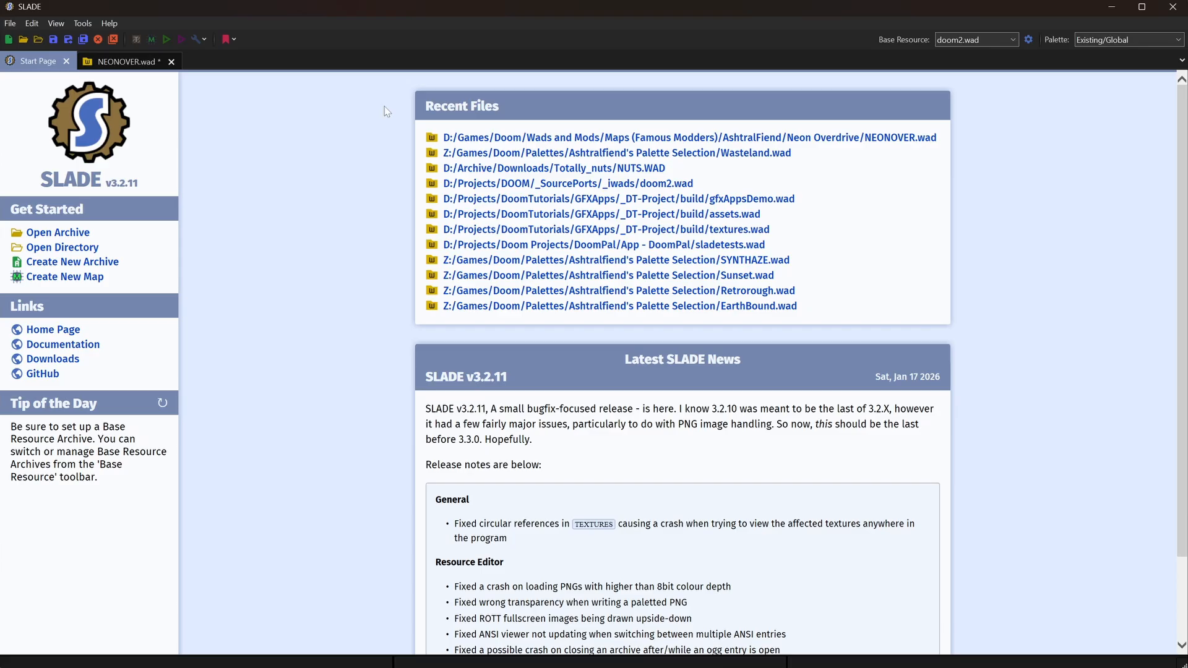
- Open doom2.wad from the recent files and examine the colour ramps across its COLORMAP
{"action": "left_click", "coordinate": [686, 184]}
{"action": "left_click", "coordinate": [64, 136]}
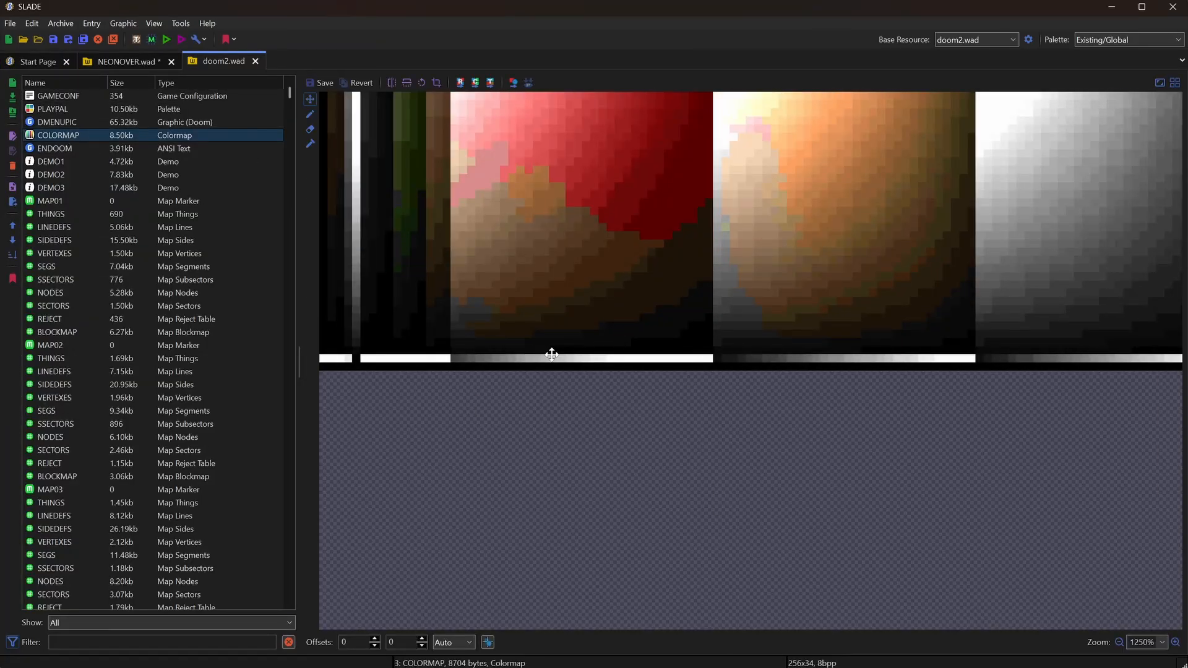
{"action": "scroll", "coordinate": [919, 499], "scroll_direction": "right", "scroll_amount": 10}
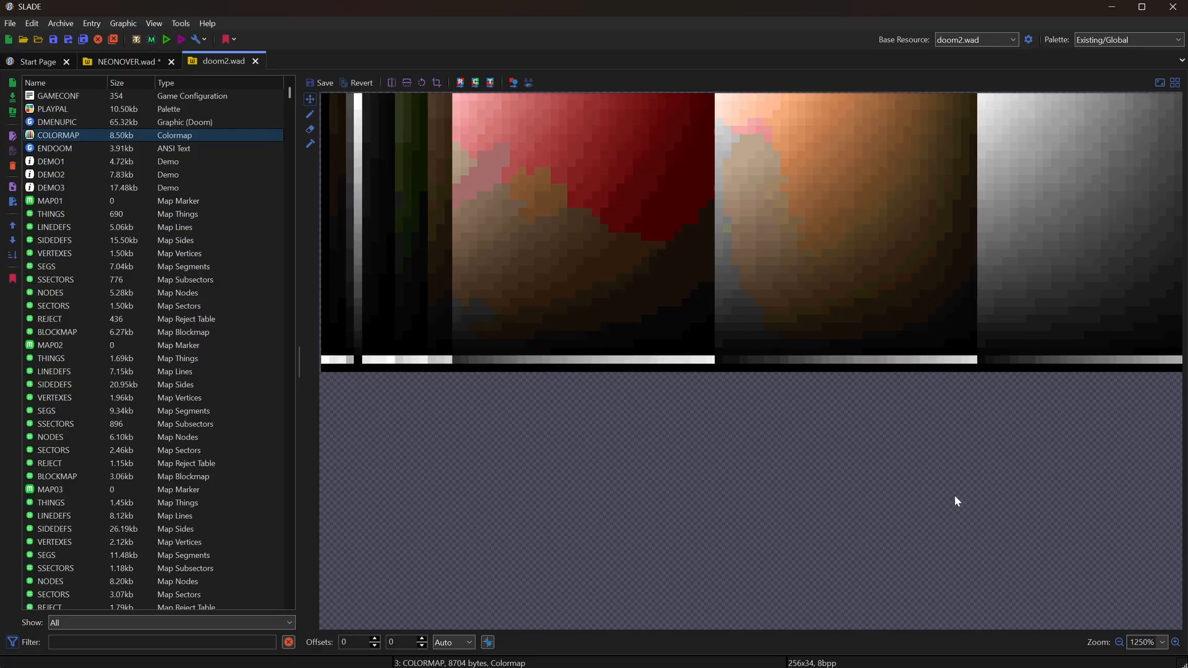
{"action": "scroll", "coordinate": [682, 481], "scroll_direction": "right", "scroll_amount": 10}
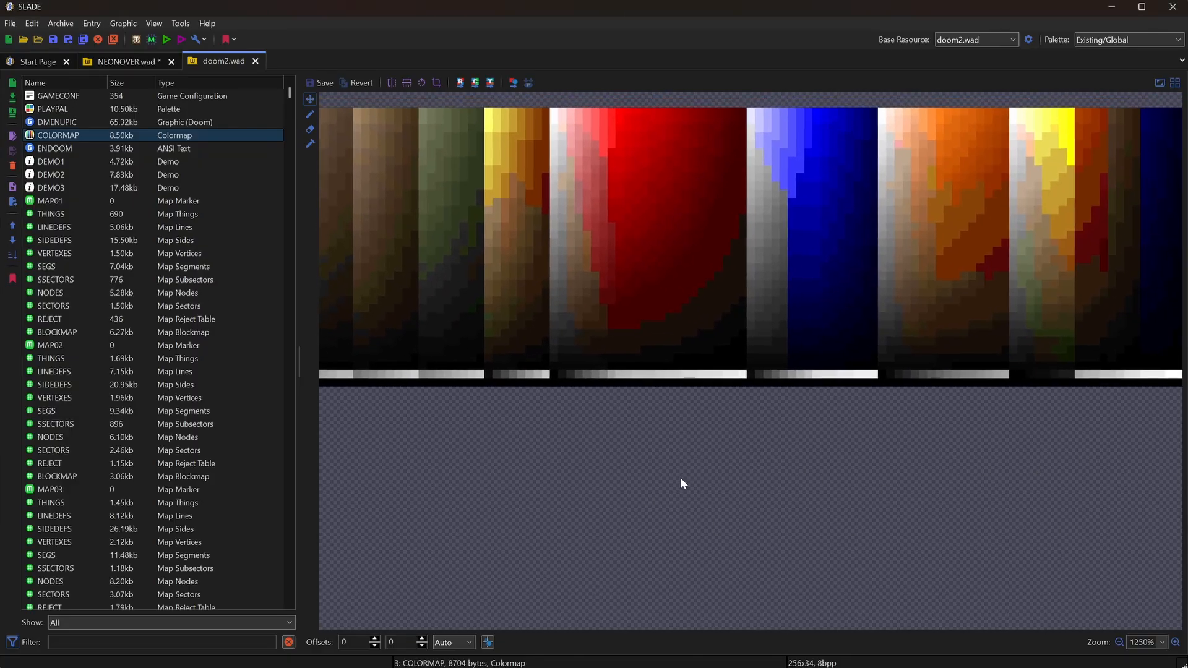
{"action": "scroll", "coordinate": [680, 421], "scroll_direction": "down", "scroll_amount": 1}
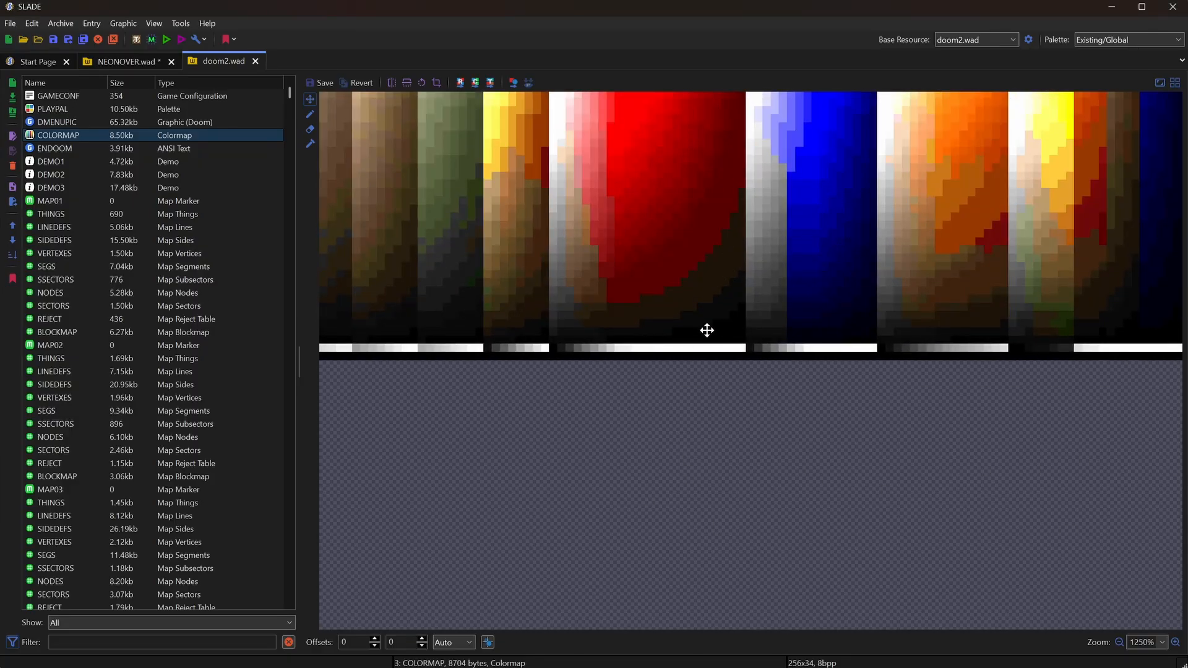
{"action": "middle_click_drag", "start_coordinate": [903, 445], "coordinate": [1091, 508]}
{"action": "middle_click_drag", "start_coordinate": [532, 506], "coordinate": [1052, 489]}
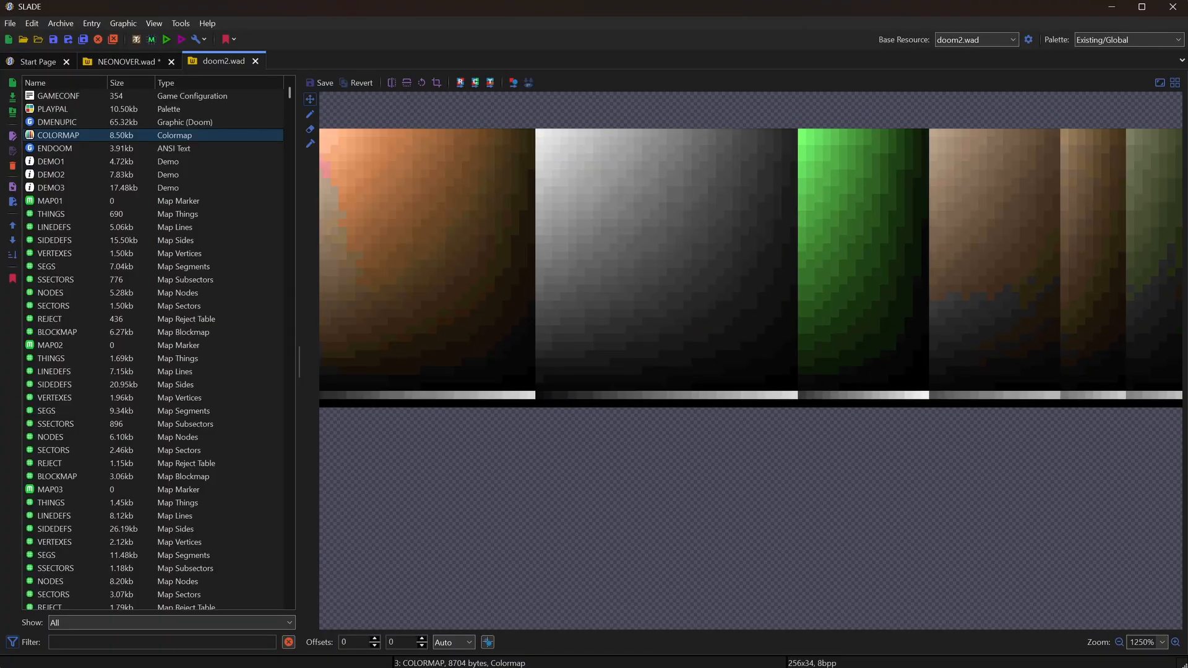
{"action": "middle_click_drag", "start_coordinate": [595, 490], "coordinate": [803, 477]}
{"action": "mouse_move", "coordinate": [322, 466]}
{"action": "middle_mouse_down"}
{"action": "mouse_move", "coordinate": [768, 495]}
{"action": "mouse_move", "coordinate": [435, 492]}
{"action": "mouse_move", "coordinate": [412, 478]}
{"action": "middle_mouse_up"}
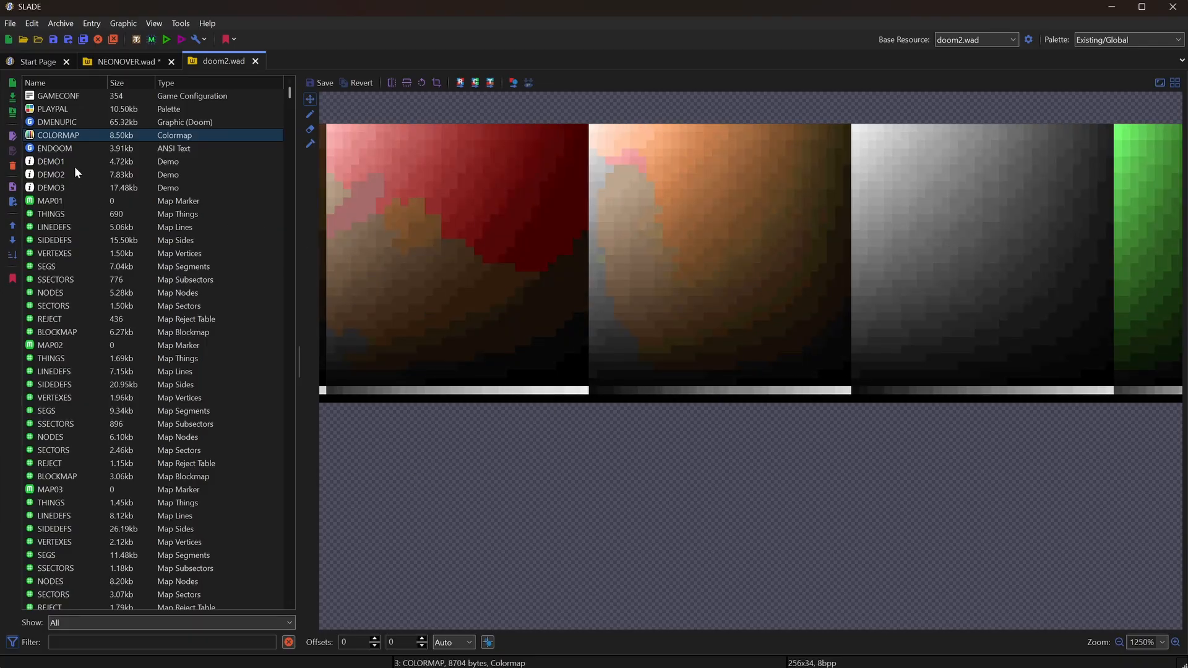
- Compare NEOORIG with the generated COLORMAP in NEONOVER.wad once more
{"action": "left_click", "coordinate": [126, 64]}
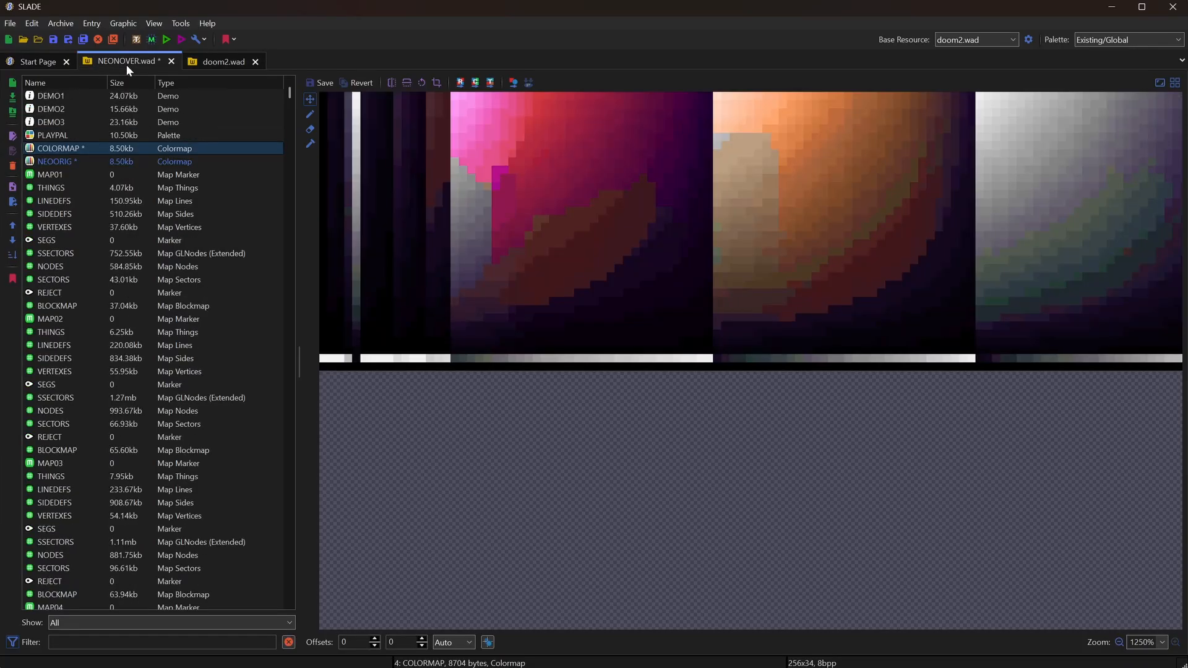
{"action": "left_click", "coordinate": [66, 161]}
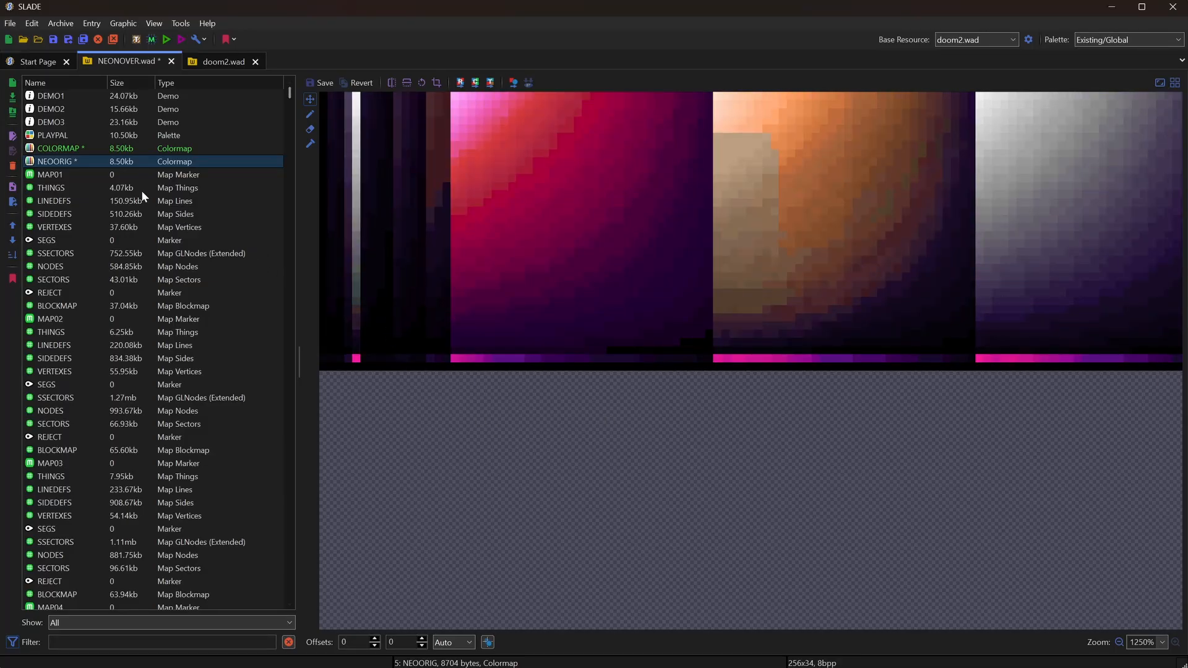
{"action": "left_click", "coordinate": [69, 150]}
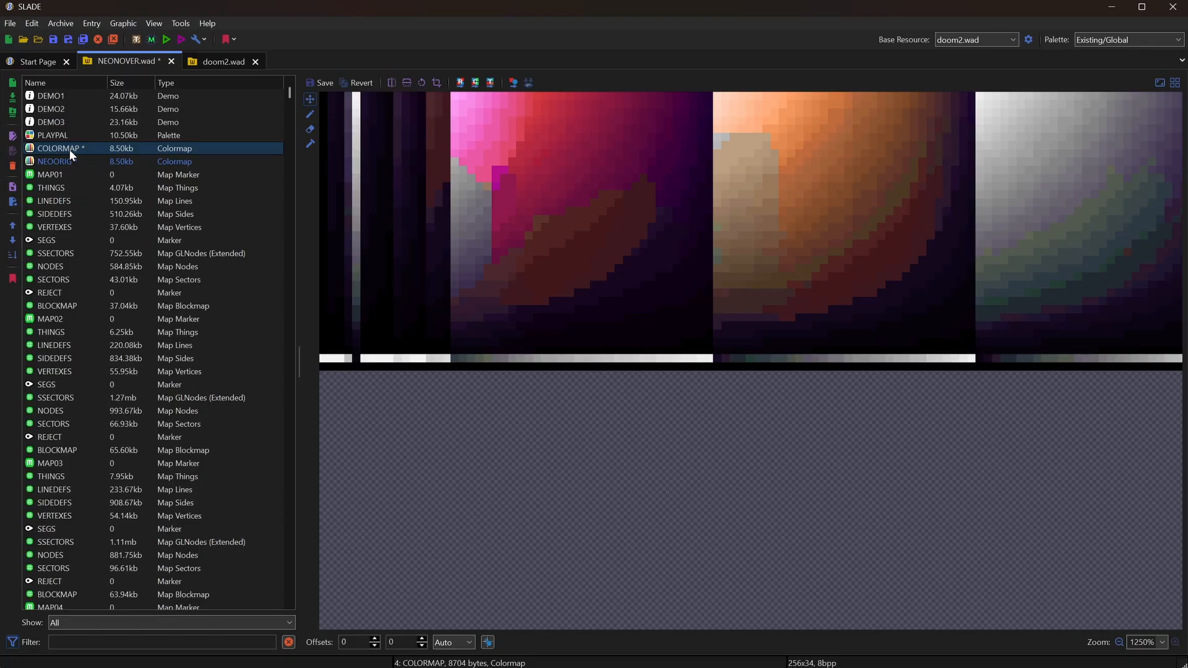
- Generate a colormap from the PLAYPAL in assets.wad and paste a copy of doom2.wad's COLORMAP beneath it
{"action": "left_click", "coordinate": [38, 61]}
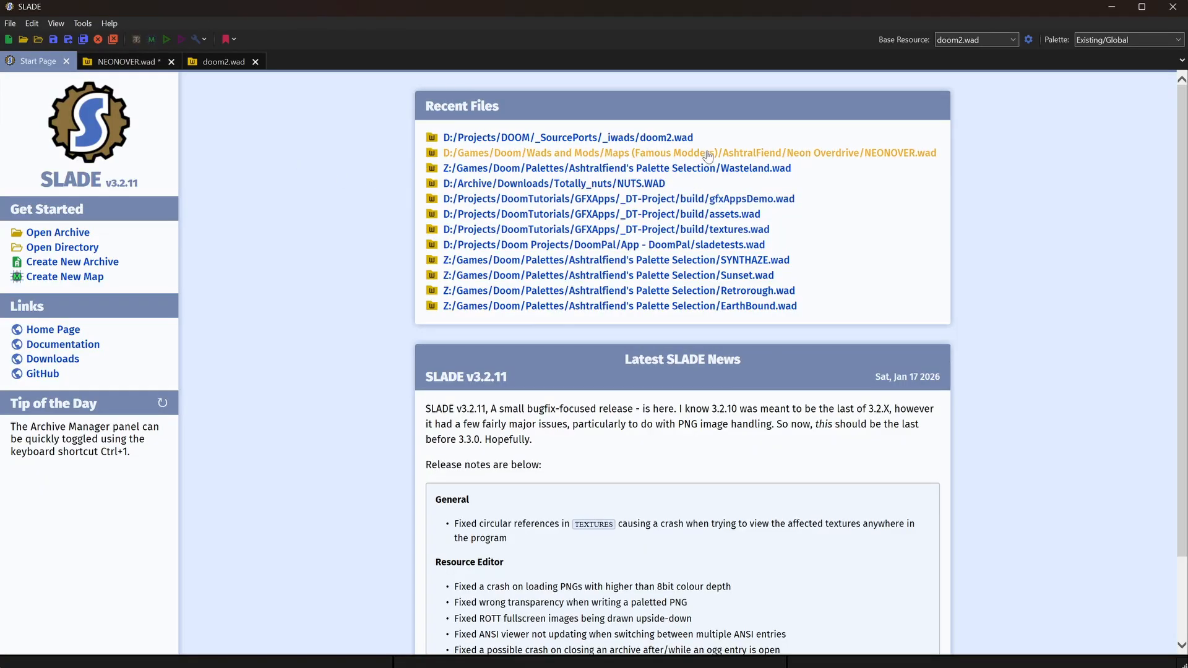
{"action": "left_click", "coordinate": [752, 213]}
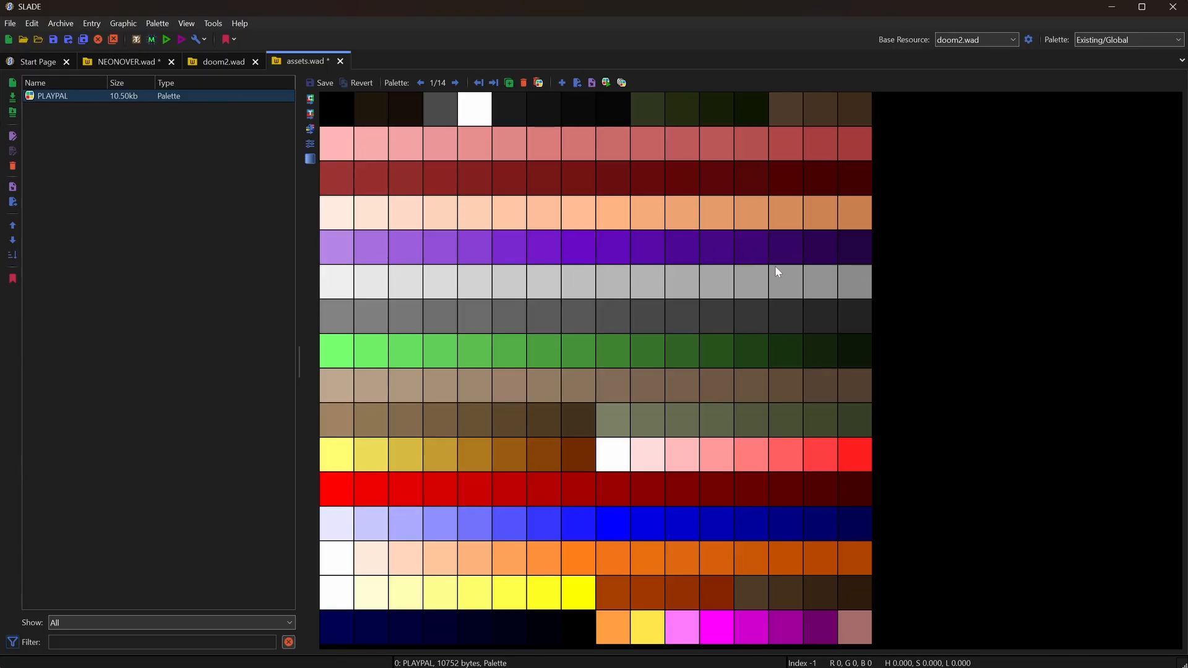
{"action": "right_click", "coordinate": [52, 97]}
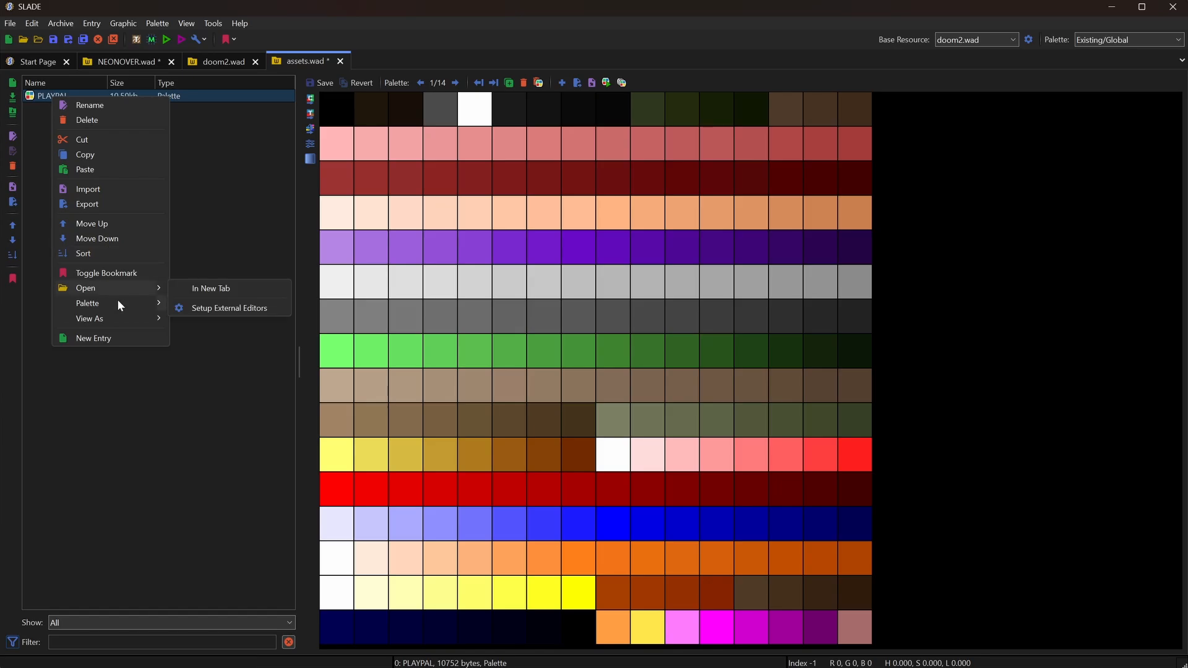
{"action": "mouse_move", "coordinate": [118, 302]}
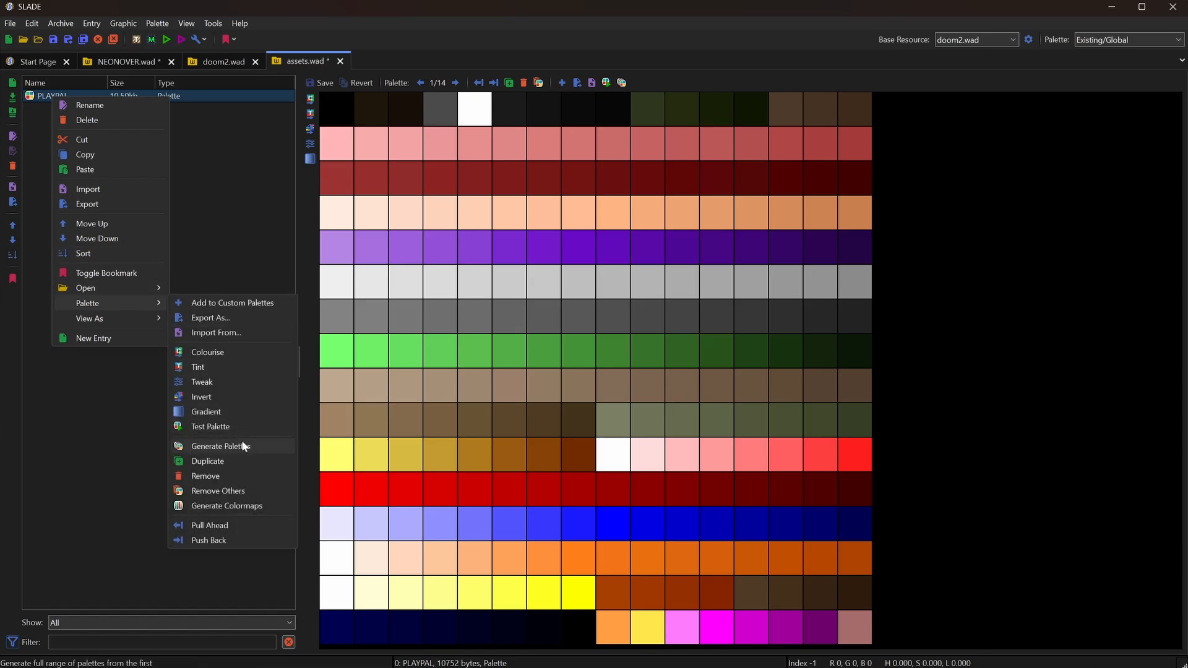
{"action": "left_click", "coordinate": [250, 506]}
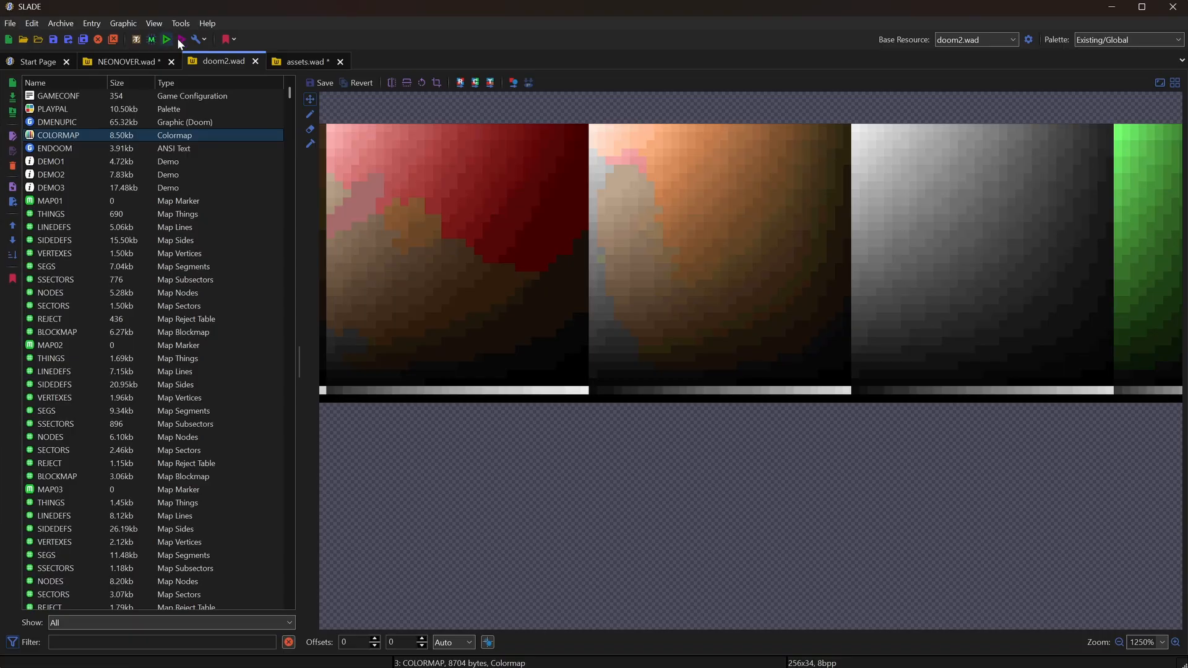
{"action": "left_click", "coordinate": [302, 61]}
{"action": "key", "text": "ctrl+v"}
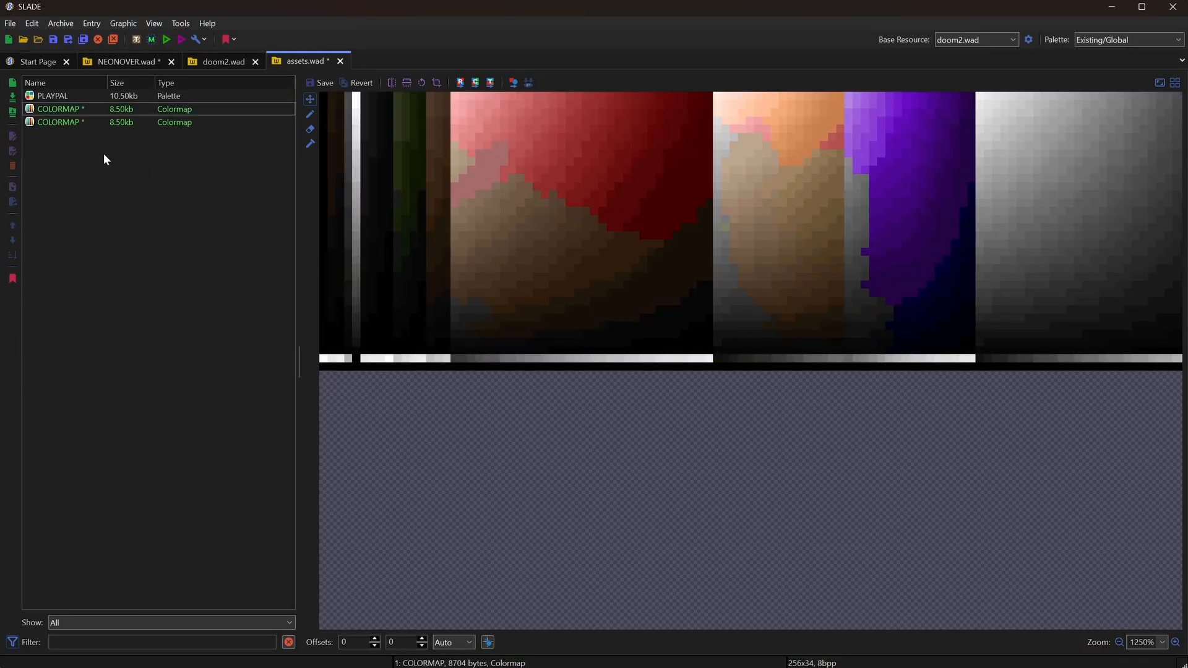
- Compare the generated COLORMAP in assets.wad with the pasted doom2.wad one by alternating between the two entries
{"action": "left_click", "coordinate": [68, 124]}
{"action": "key", "text": "Up"}
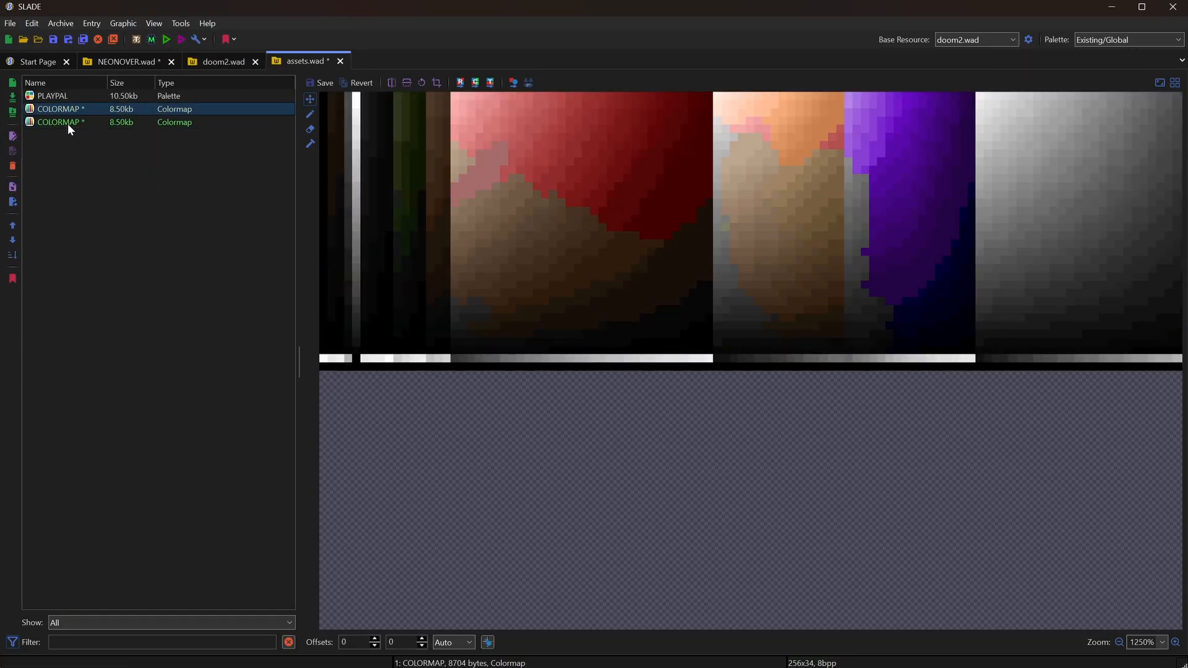
{"action": "key", "text": "Down"}
{"action": "key", "text": "Up"}
{"action": "key", "text": "Down"}
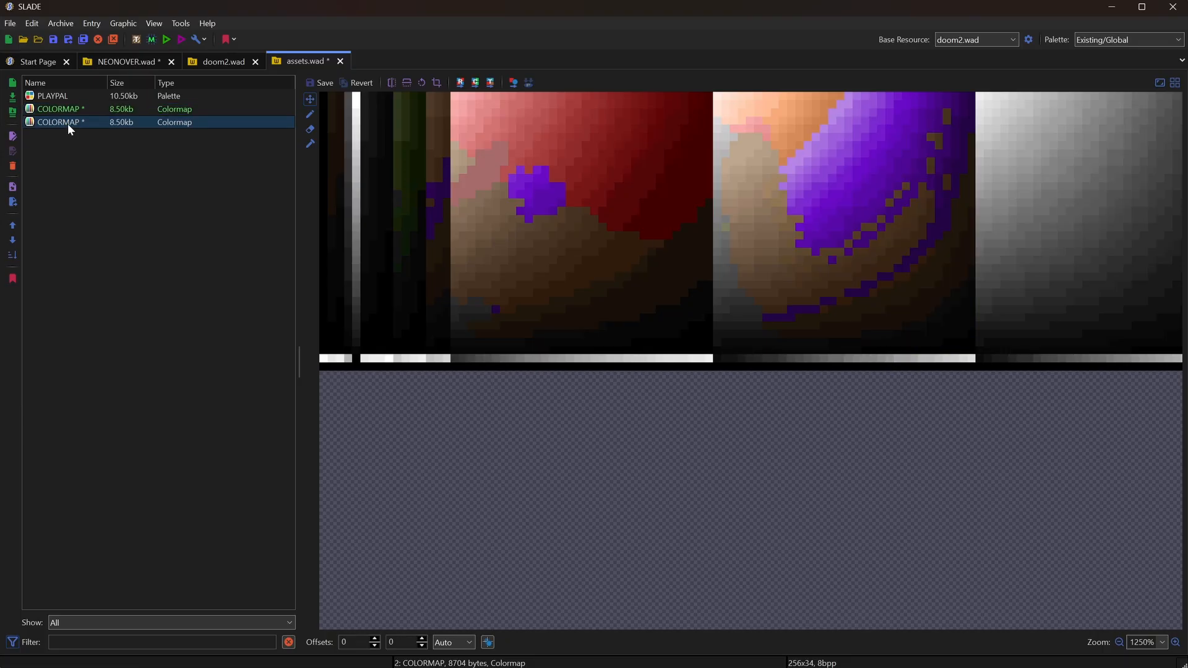
{"action": "key", "text": "Up"}
{"action": "key", "text": "Down"}
{"action": "key", "text": "Up"}
{"action": "key", "text": "Down"}
{"action": "key", "text": "Up"}
{"action": "key", "text": "Down"}
{"action": "key", "text": "Up"}
{"action": "key", "text": "Down"}
{"action": "key", "text": "Up"}
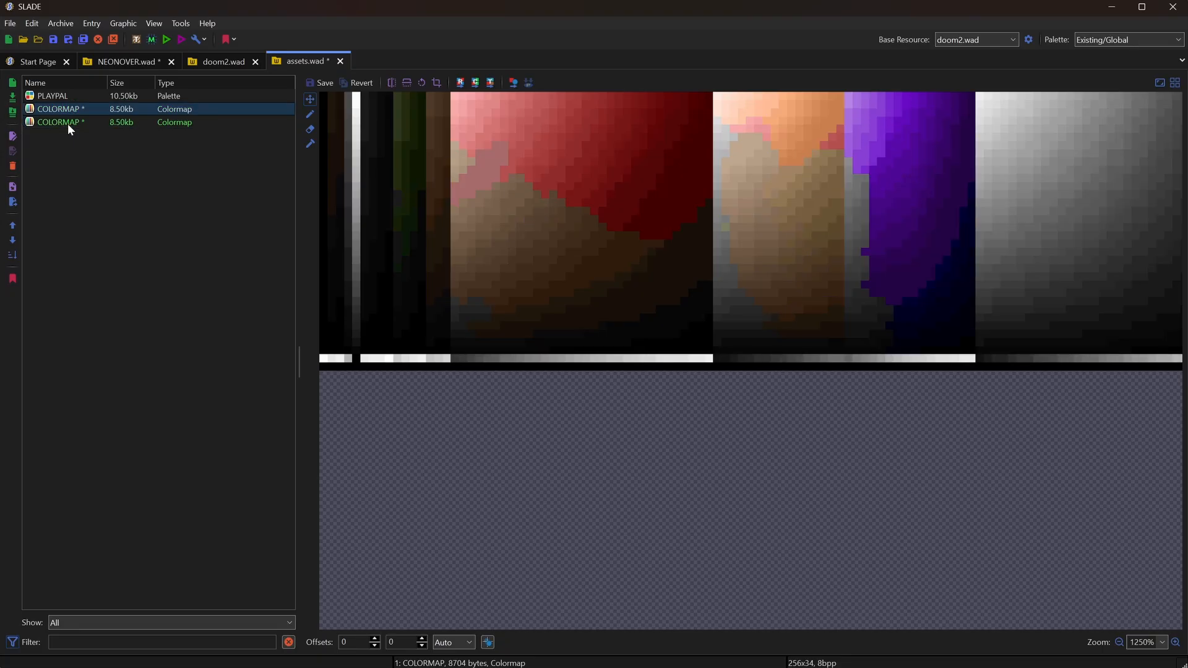
{"action": "key", "text": "Up"}
{"action": "key", "text": "Down"}
{"action": "key", "text": "Down"}
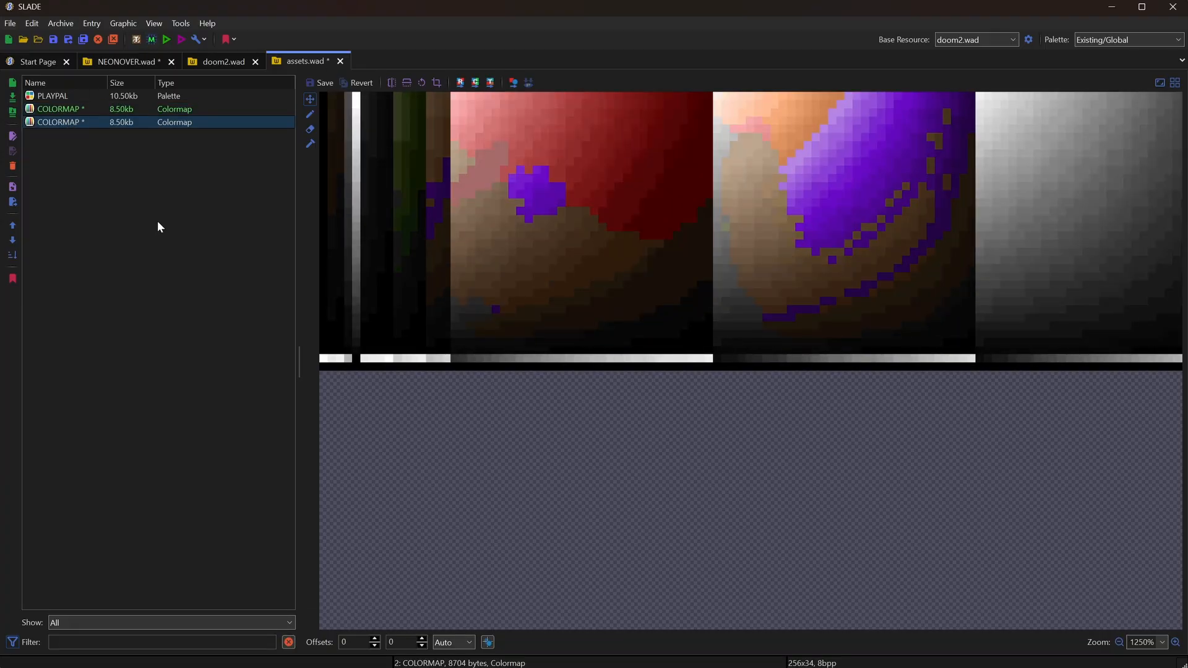
{"action": "key", "text": "Up"}
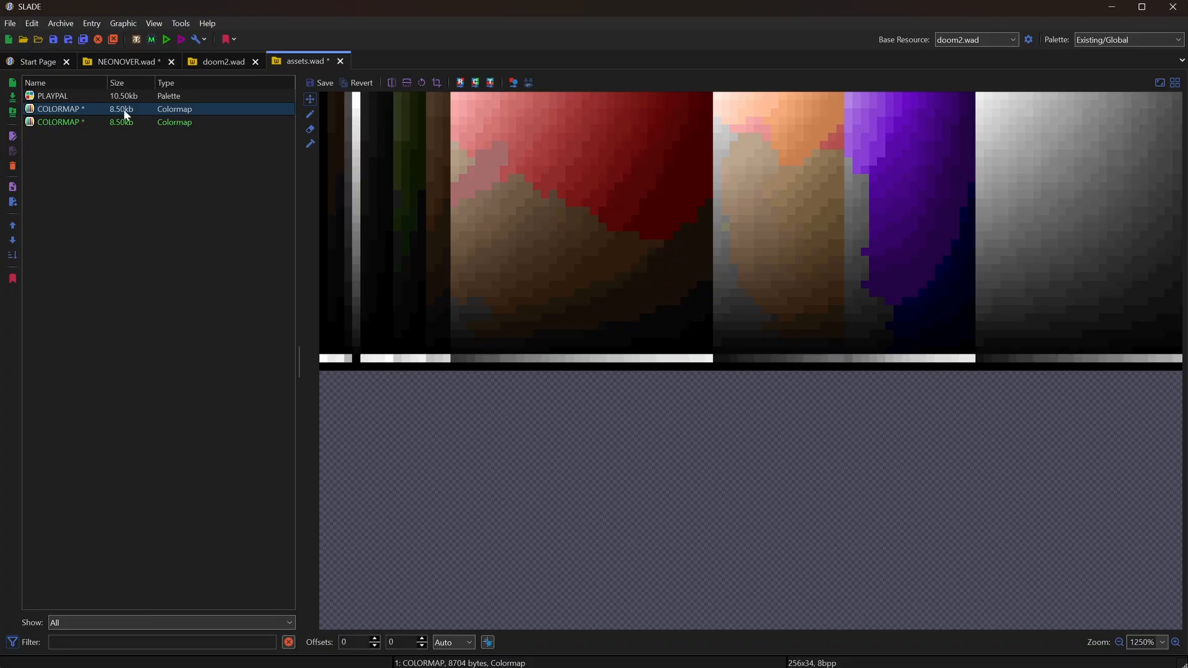
- Examine the NEOORIG colormap in NEONOVER.wad across its remaining colour ramps and bottom row
{"action": "left_click", "coordinate": [126, 62]}
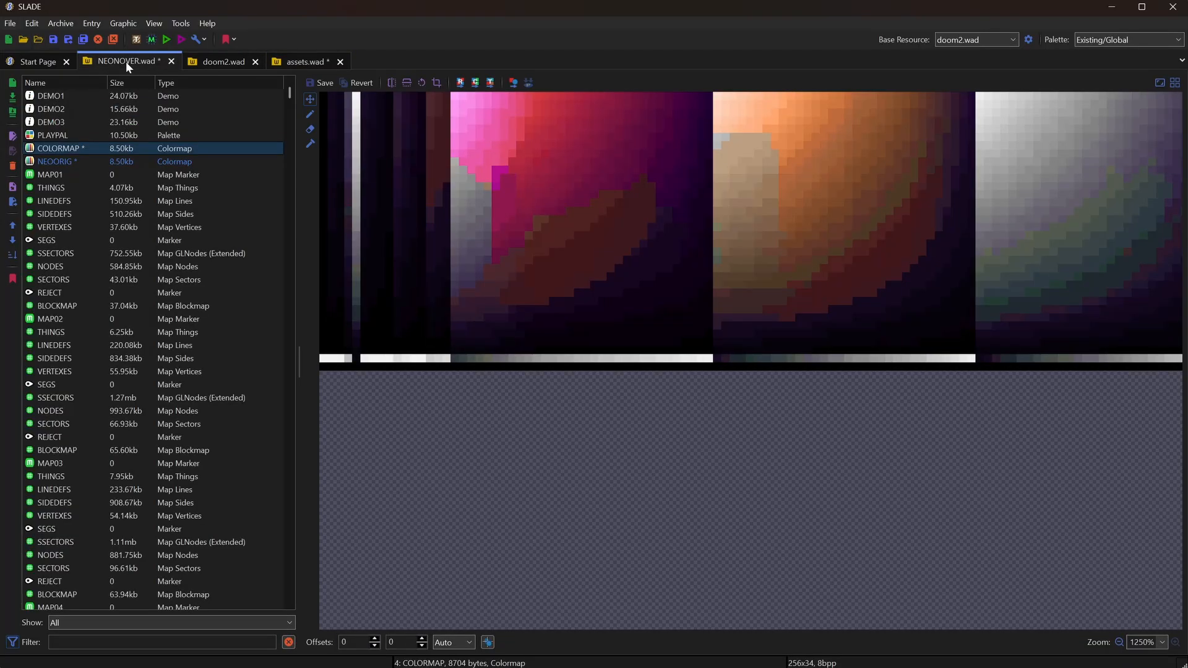
{"action": "left_click", "coordinate": [70, 163]}
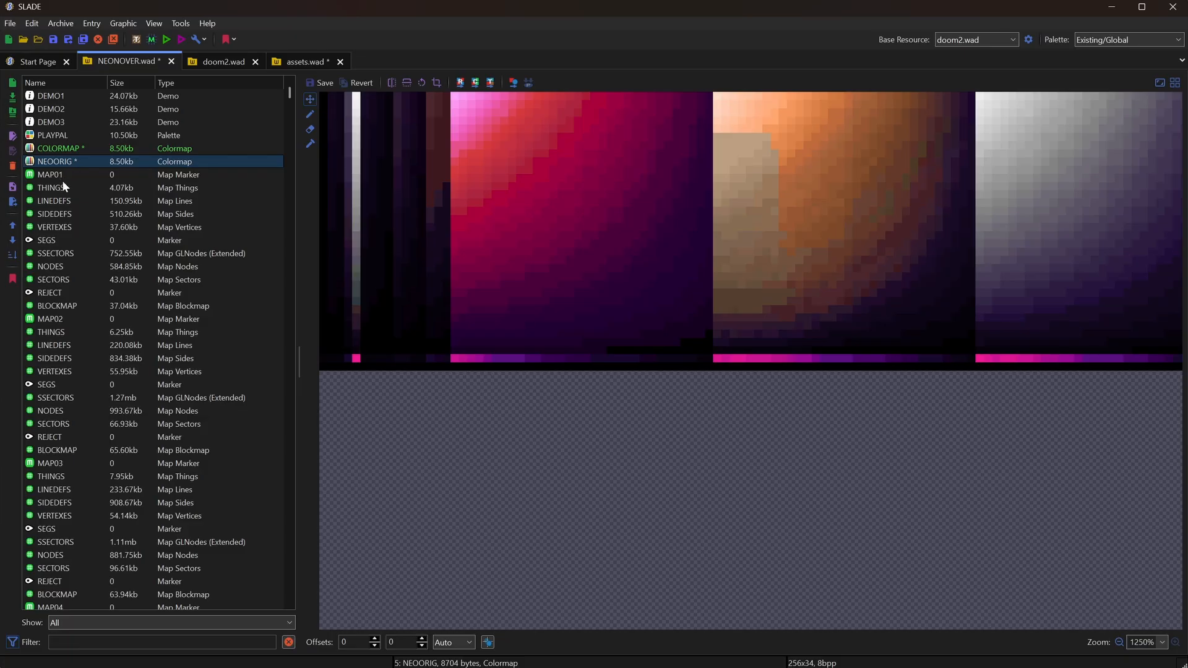
{"action": "key", "text": "F2"}
{"action": "key", "text": "BackSpace"}
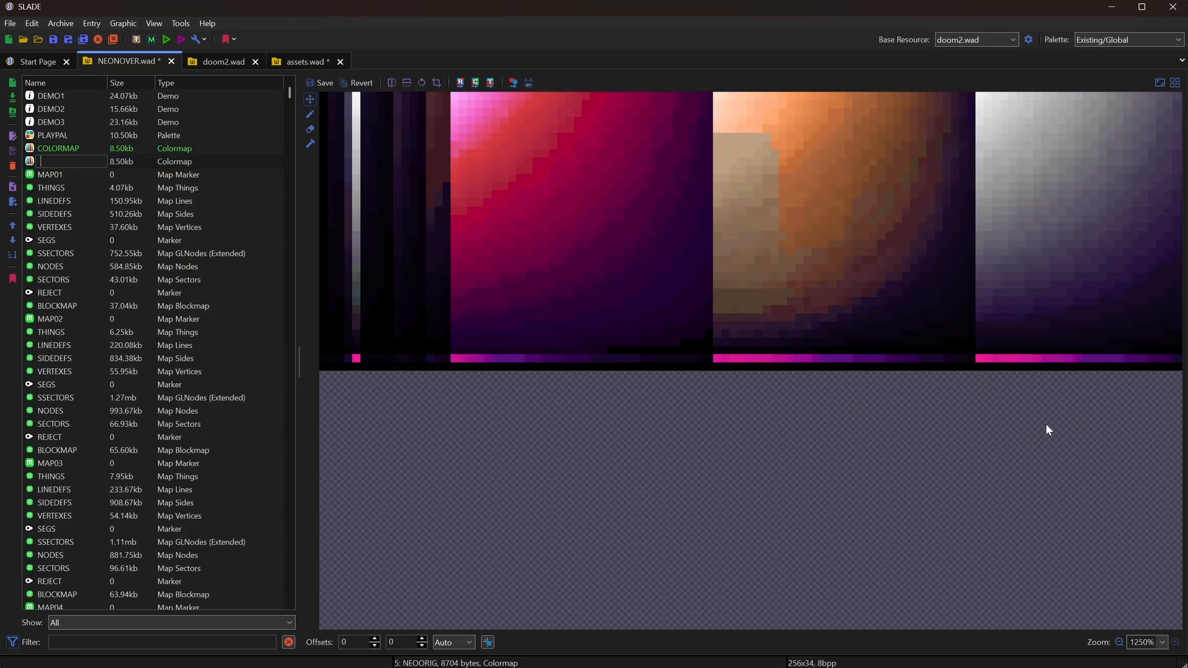
{"action": "middle_click_drag", "start_coordinate": [1046, 424], "coordinate": [406, 461]}
{"action": "middle_click_drag", "start_coordinate": [911, 427], "coordinate": [385, 443]}
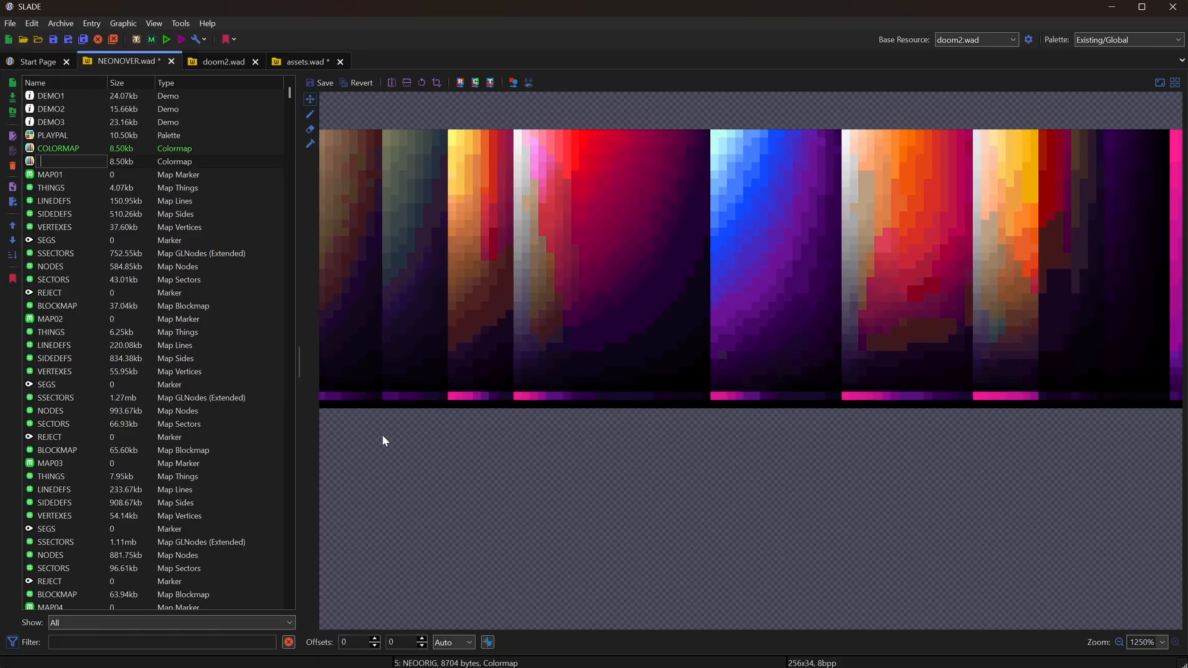
{"action": "middle_click_drag", "start_coordinate": [1047, 465], "coordinate": [1118, 456]}
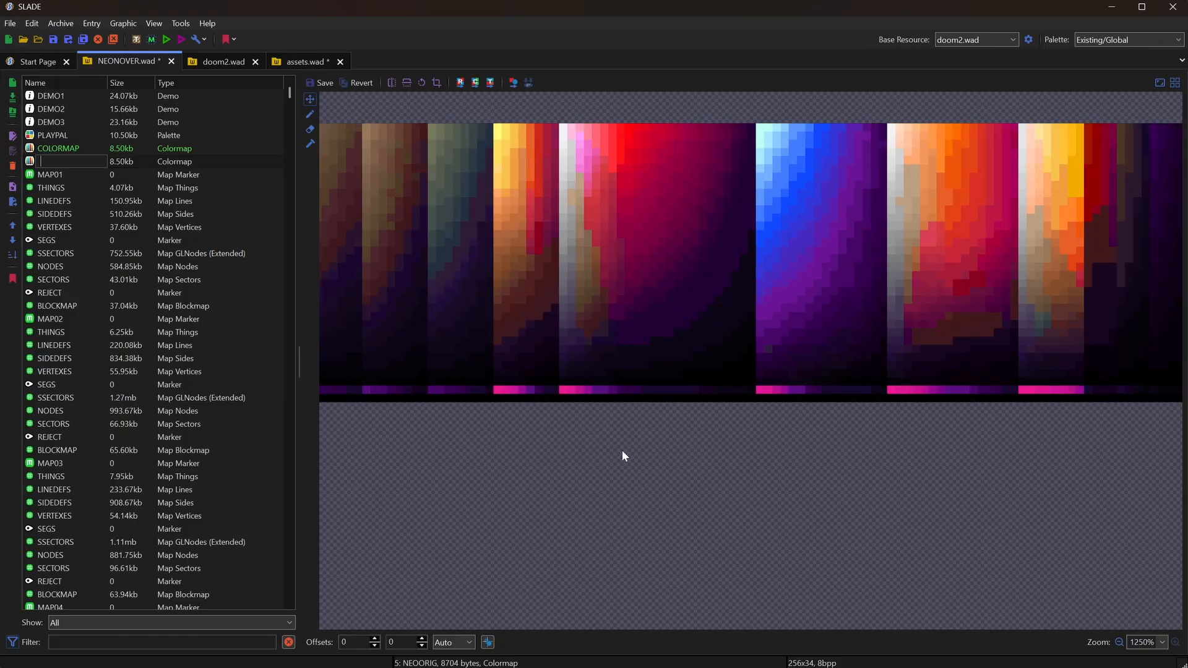
{"action": "middle_click_drag", "start_coordinate": [622, 451], "coordinate": [470, 448]}
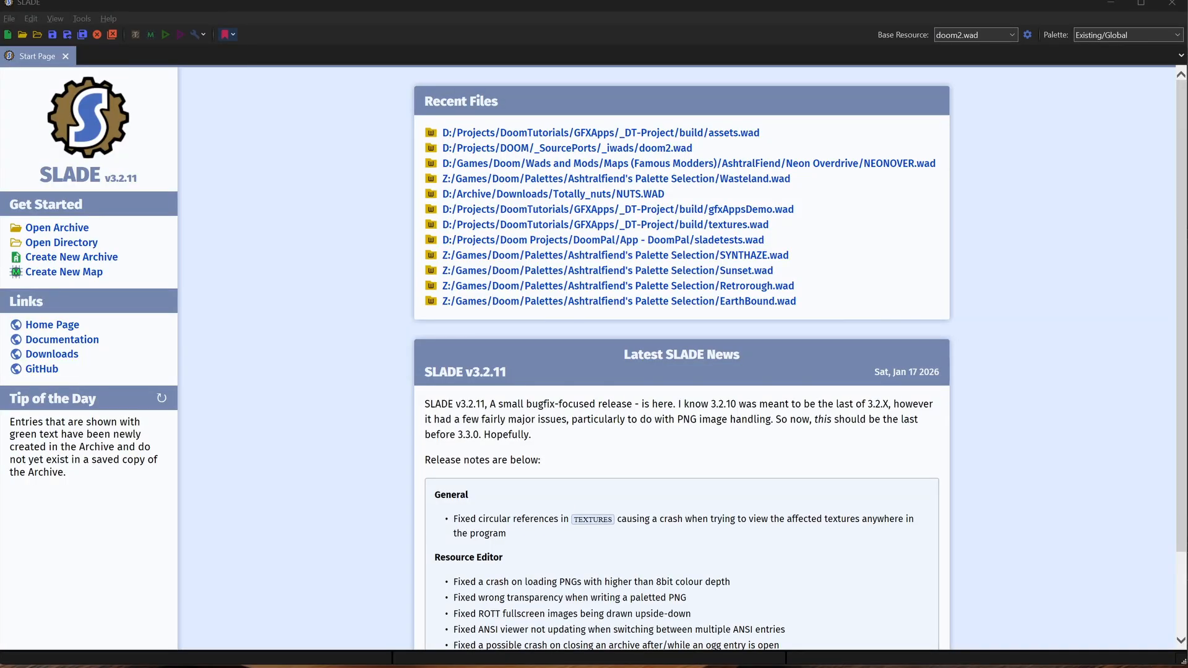
- Reopen assets.wad from the recent files, generate a colormap from its PLAYPAL and save the archive
{"action": "left_click", "coordinate": [732, 134]}
{"action": "left_click", "coordinate": [45, 95]}
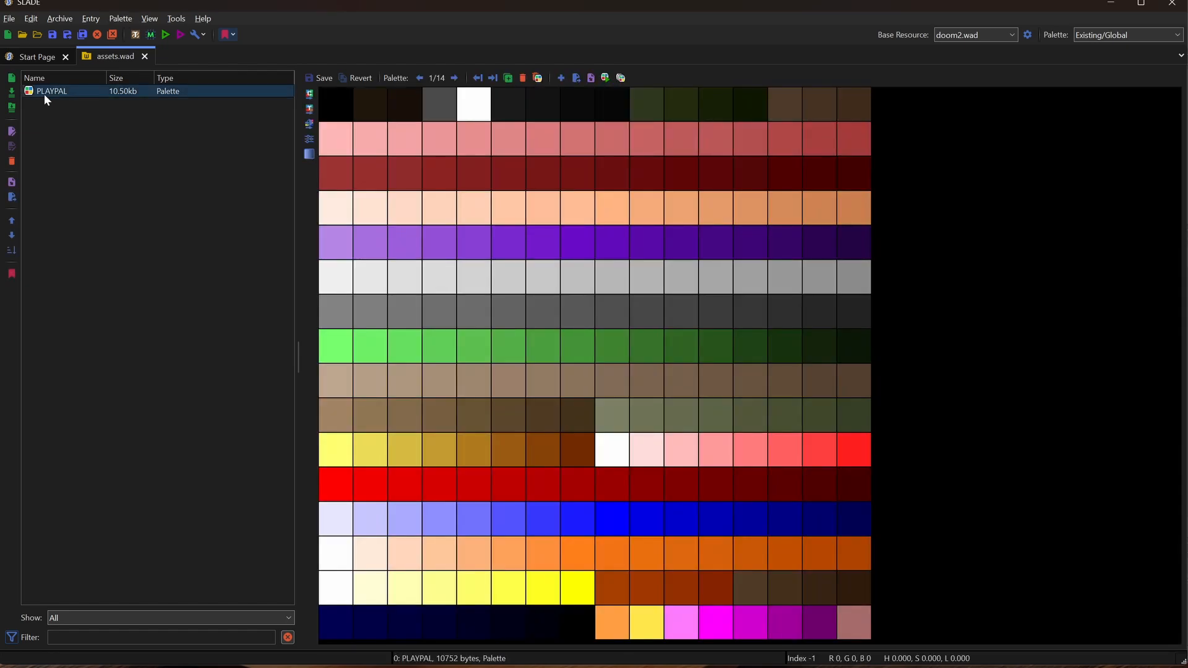
{"action": "left_click", "coordinate": [92, 130]}
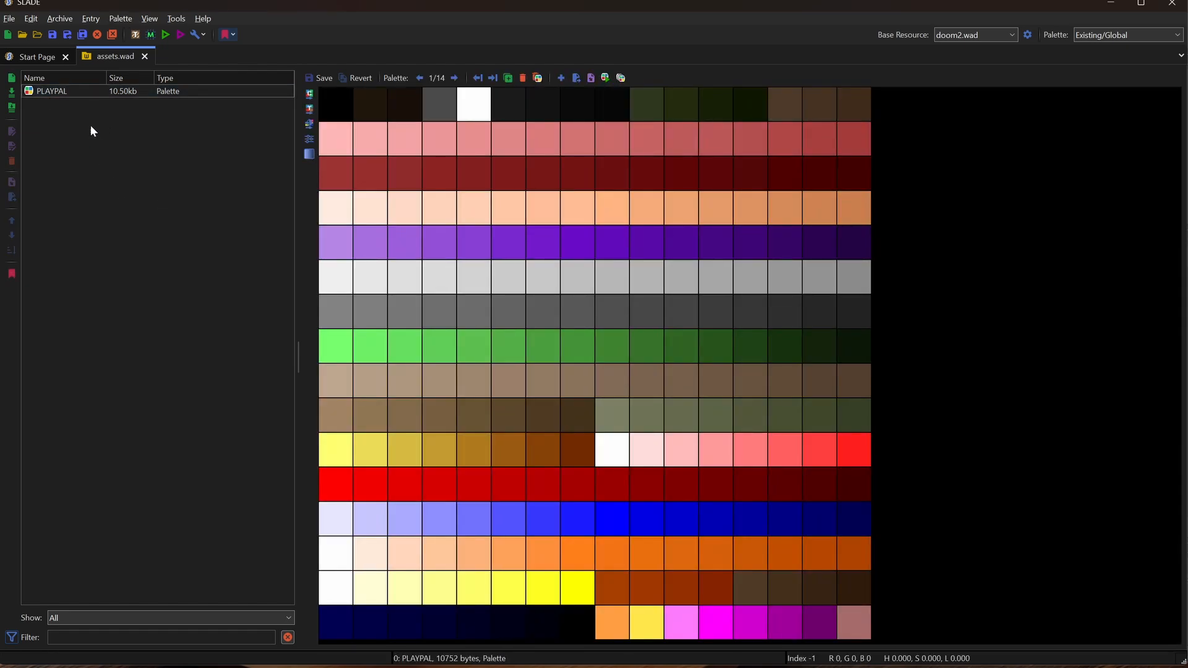
{"action": "right_click", "coordinate": [51, 95]}
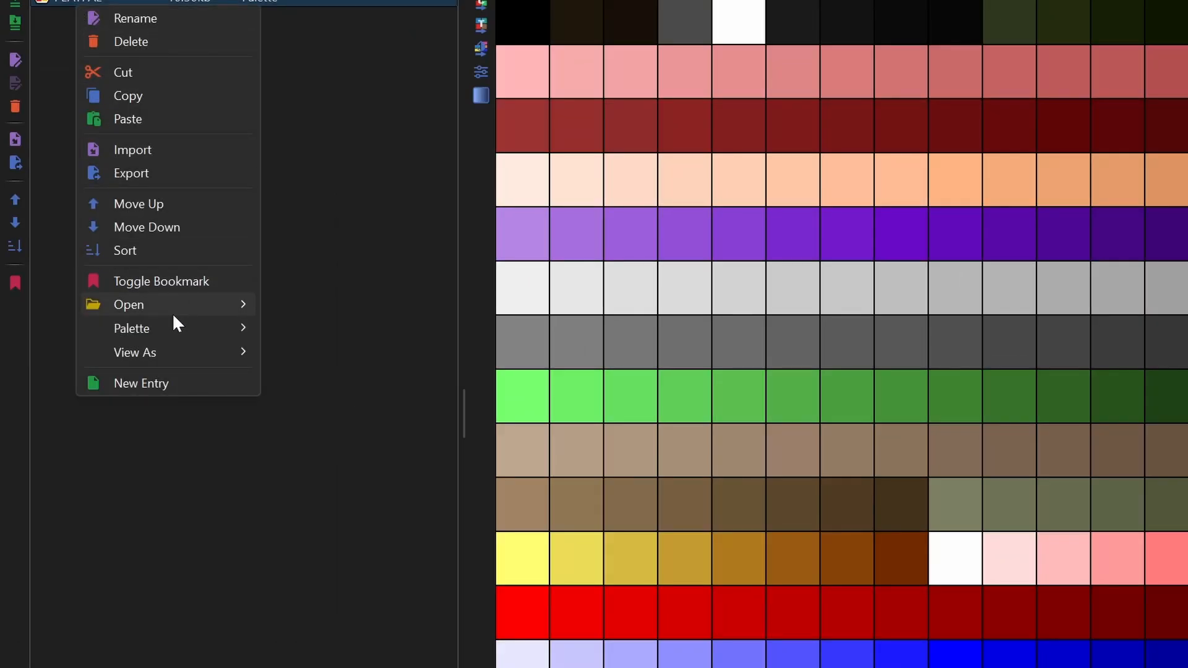
{"action": "mouse_move", "coordinate": [173, 320]}
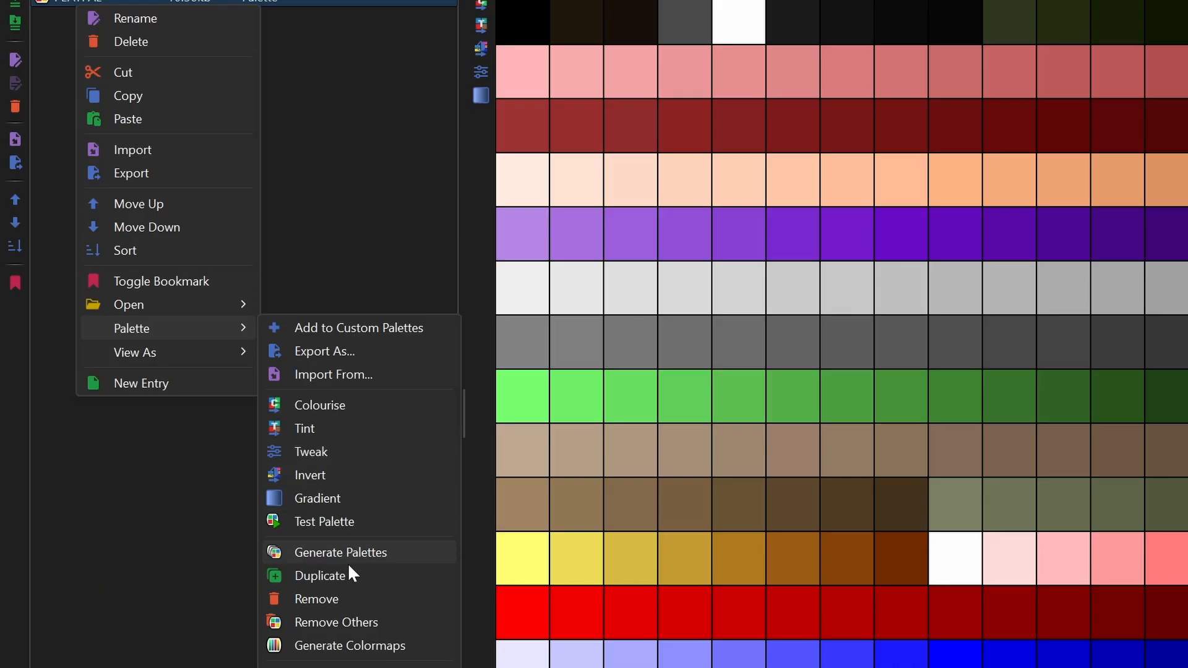
{"action": "left_click", "coordinate": [350, 644]}
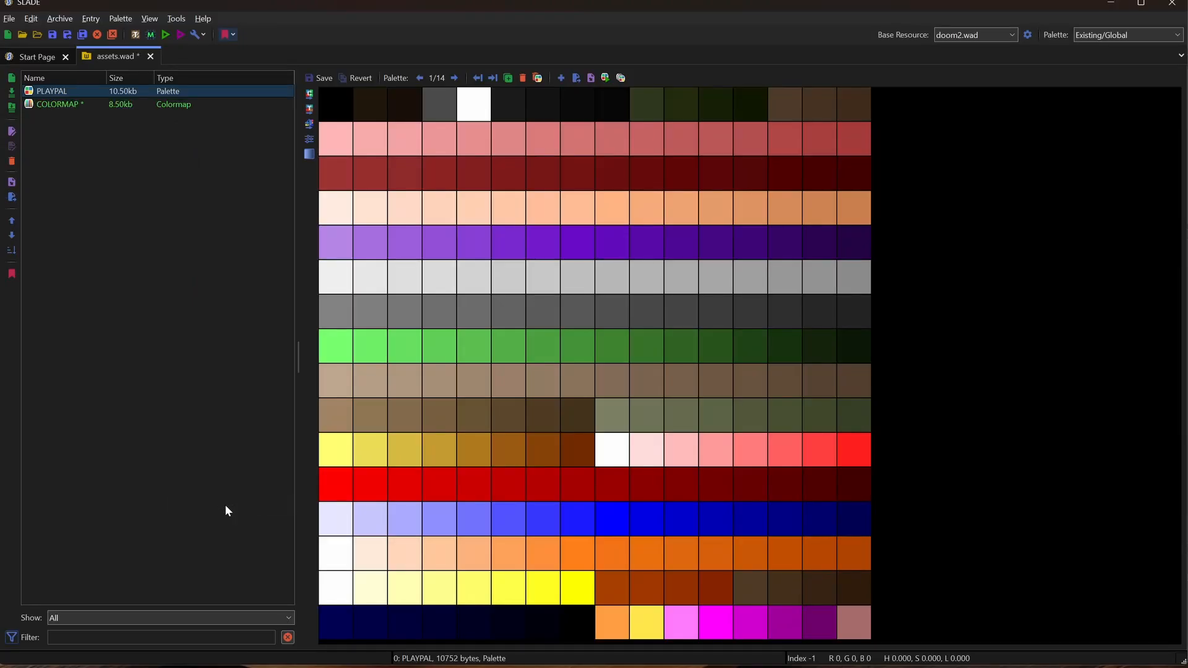
{"action": "left_click", "coordinate": [54, 105]}
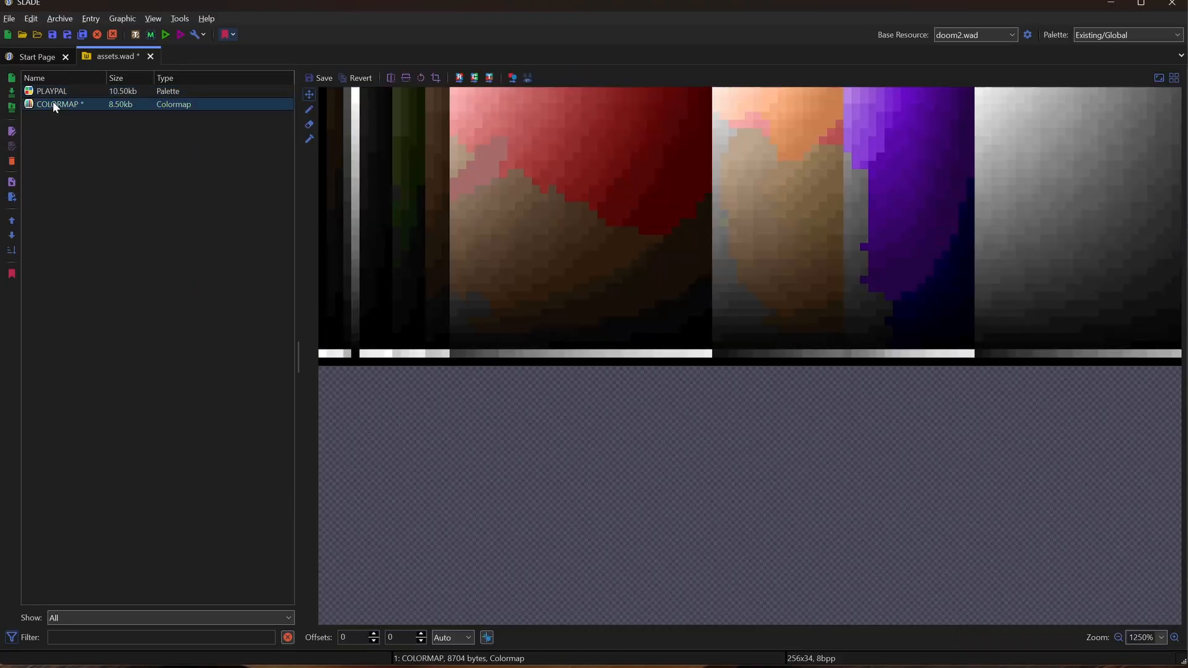
{"action": "key", "text": "ctrl+s"}
- Export the COLORMAP entry as COLORMAP.png into the project's src/convert/colormaps folder
{"action": "right_click", "coordinate": [61, 106]}
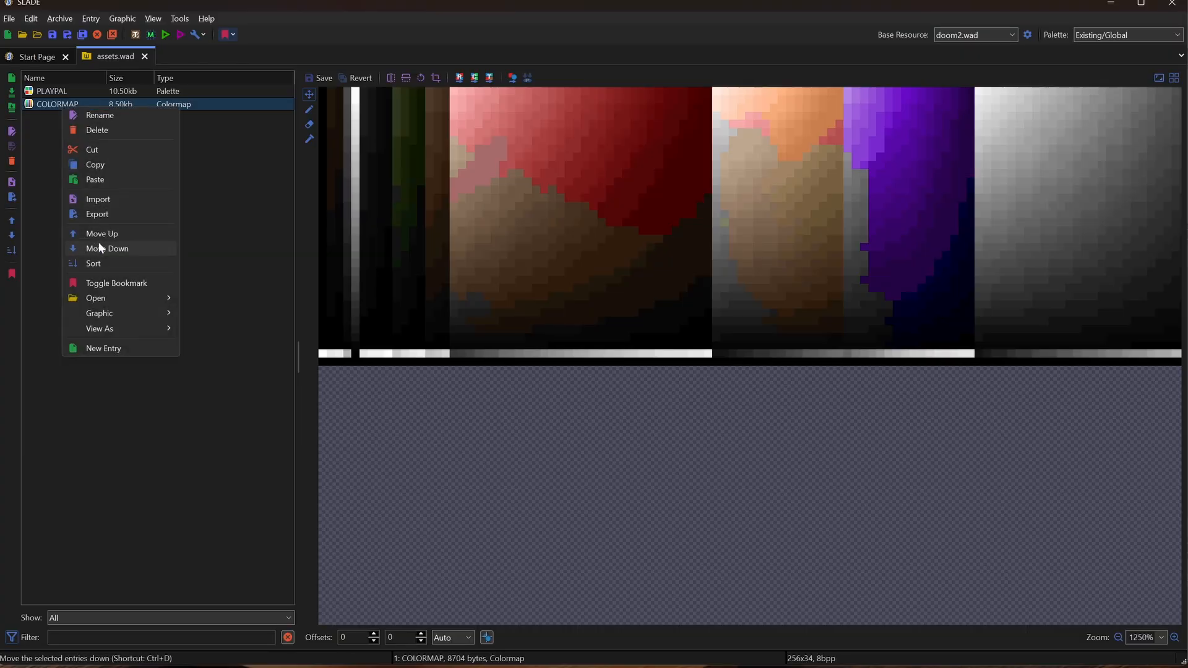
{"action": "mouse_move", "coordinate": [108, 313]}
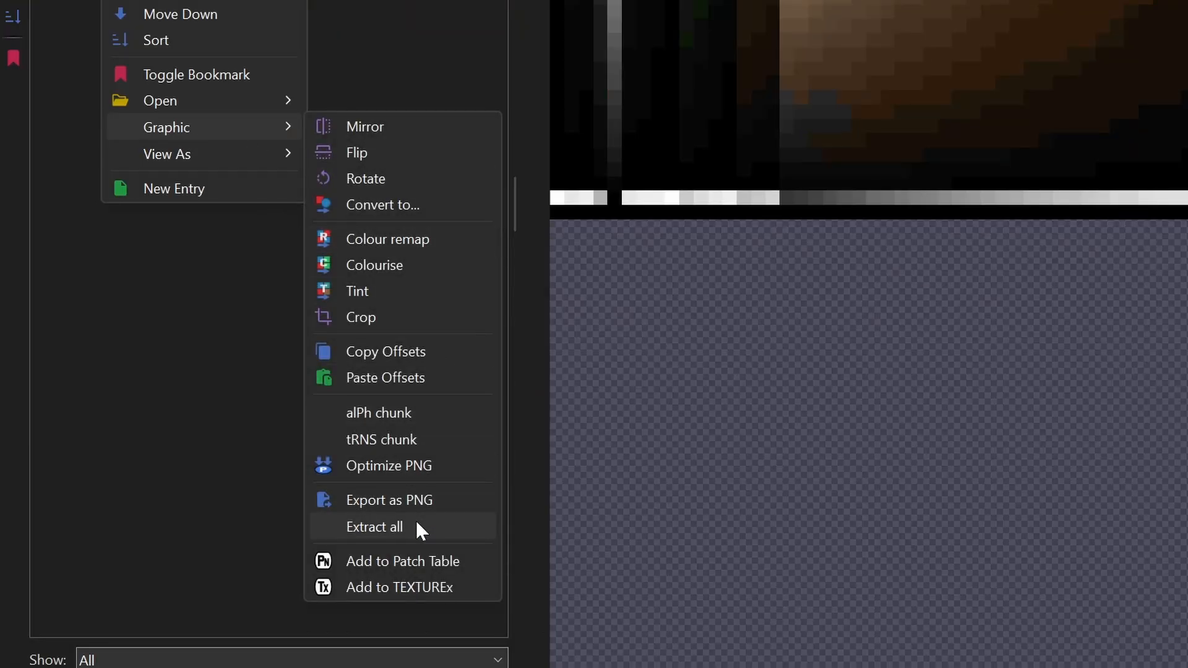
{"action": "left_click", "coordinate": [424, 500]}
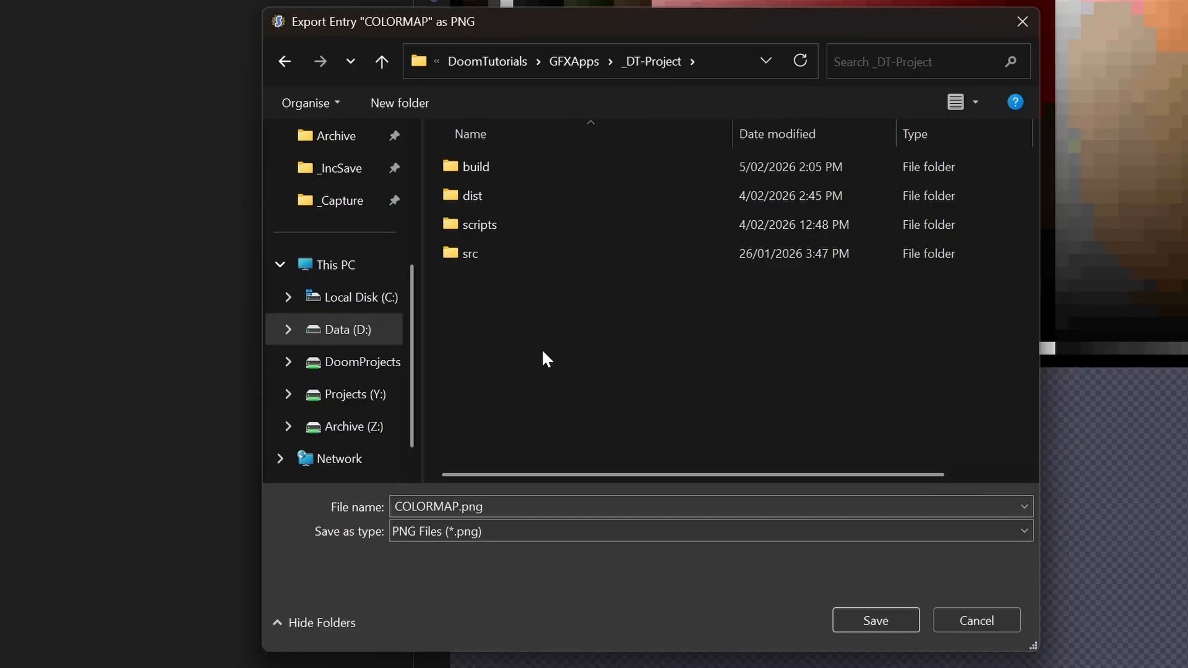
{"action": "double_click", "coordinate": [468, 255]}
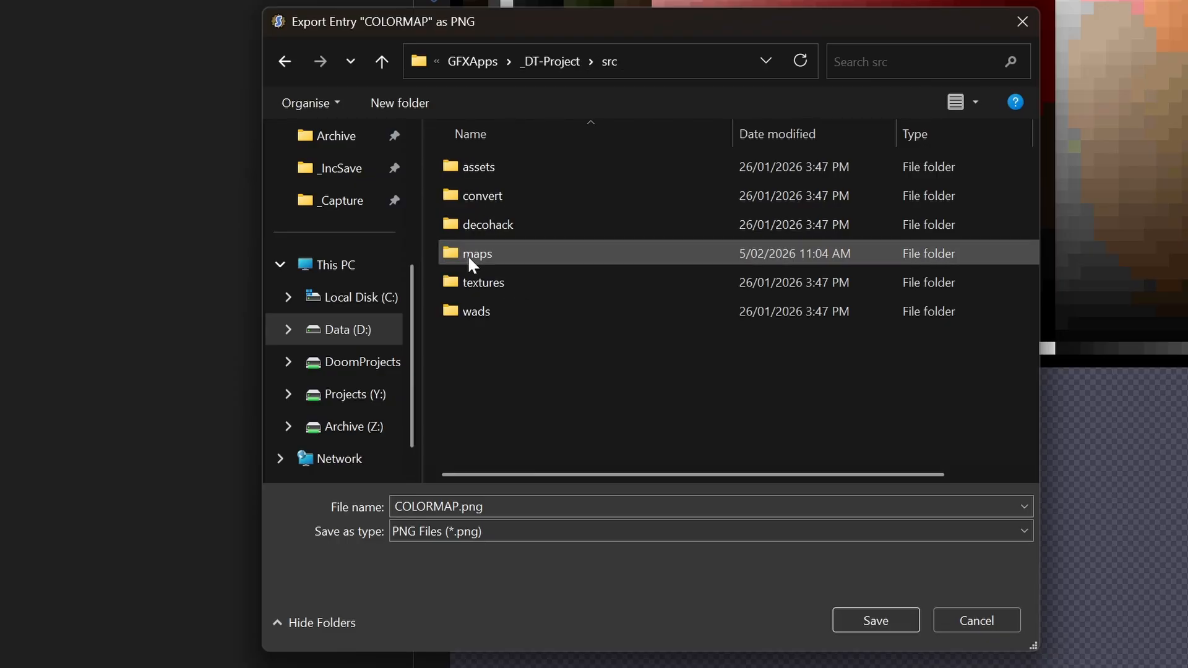
{"action": "double_click", "coordinate": [486, 194]}
{"action": "double_click", "coordinate": [506, 161]}
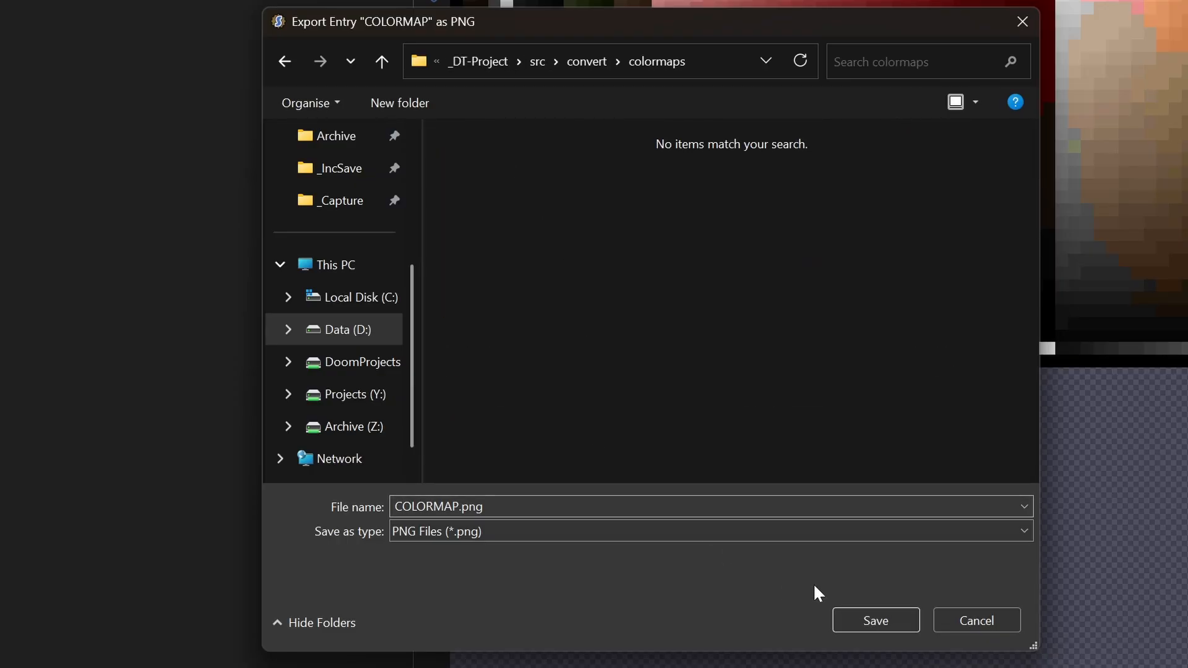
{"action": "left_click", "coordinate": [873, 621]}
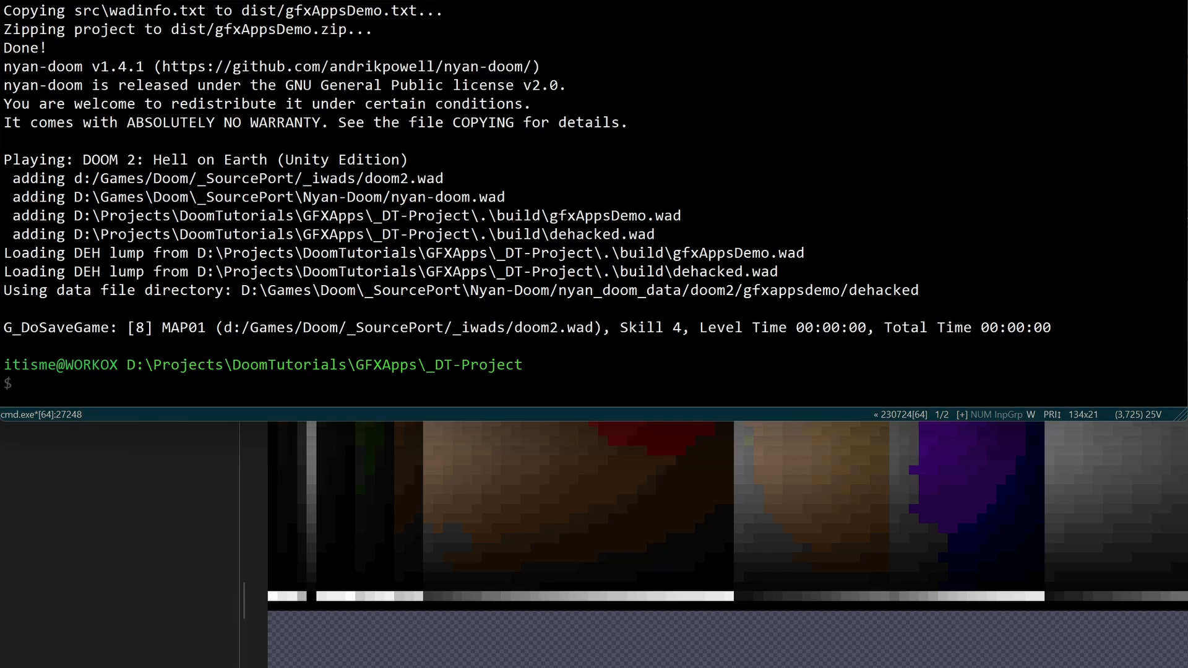
{"action": "type", "text": "dooom"}
{"action": "key", "text": "BackSpace"}
{"action": "key", "text": "BackSpace"}
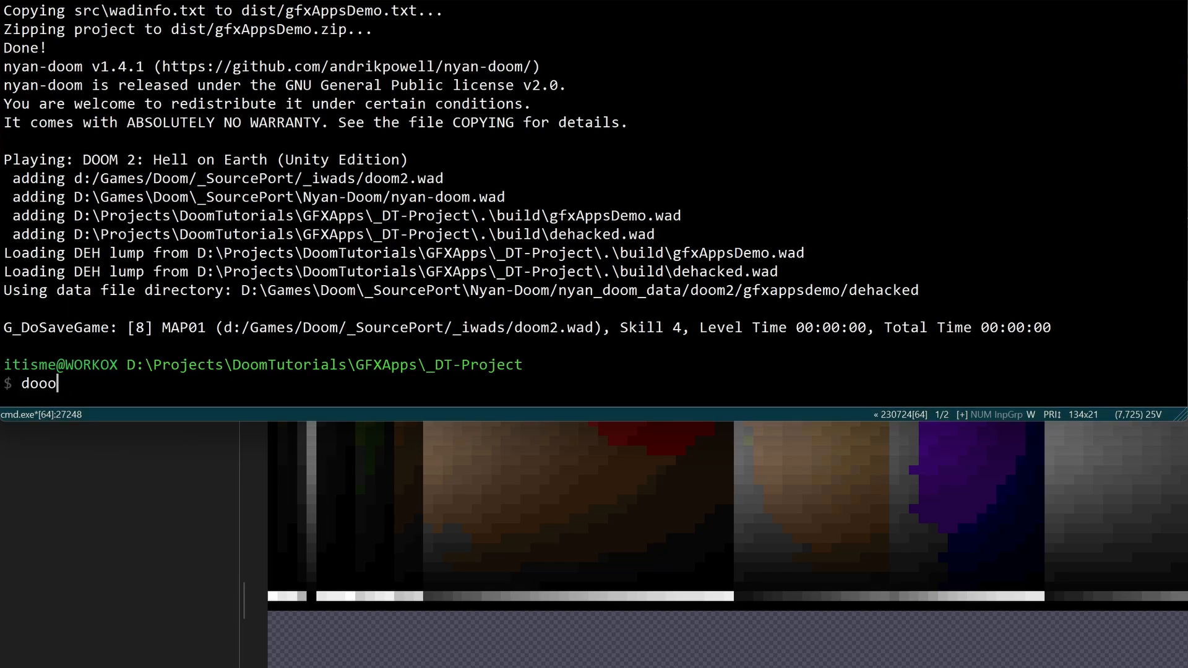
{"action": "type", "text": "mmake doomd"}
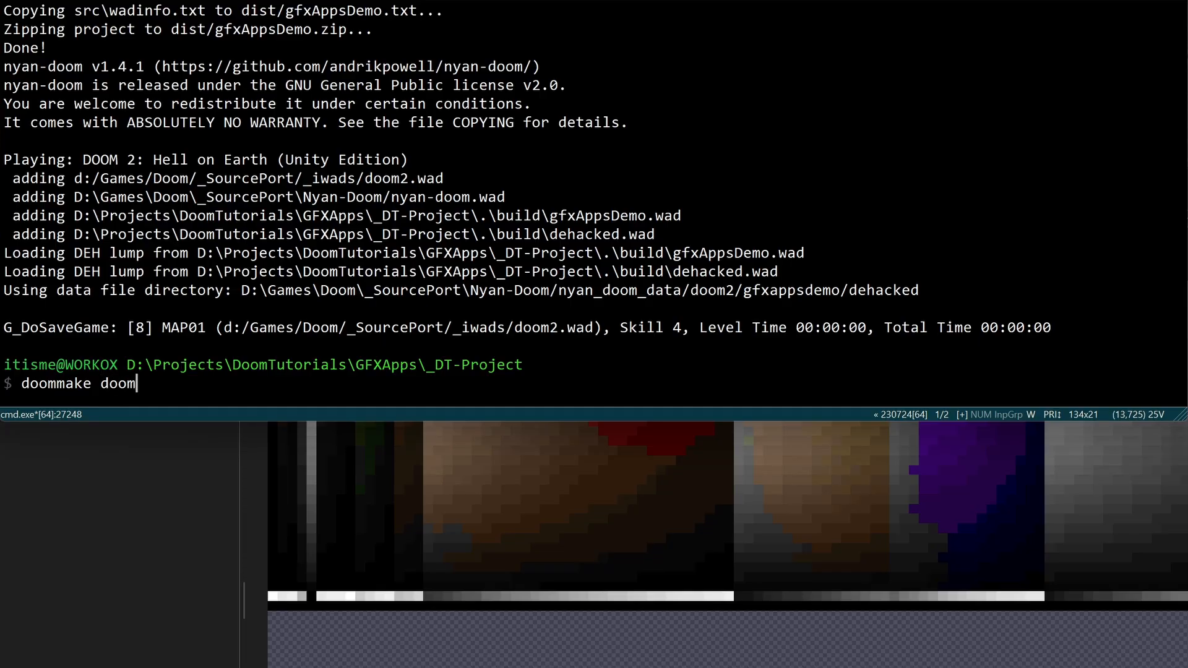
{"action": "key", "text": "BackSpace"}
{"action": "key", "text": "BackSpace"}
{"action": "key", "text": "BackSpace"}
{"action": "key", "text": "BackSpace"}
{"action": "key", "text": "BackSpace"}
{"action": "key", "text": "BackSpace"}
{"action": "key", "text": "BackSpace"}
{"action": "key", "text": "BackSpace"}
{"action": "key", "text": "BackSpace"}
{"action": "key", "text": "BackSpace"}
{"action": "key", "text": "BackSpace"}
{"action": "key", "text": "BackSpace"}
{"action": "key", "text": "BackSpace"}
{"action": "key", "text": "BackSpace"}
- Switch to the terminal and run "dmake -- -nosound" in the _DT-Project folder to build and launch the project
{"action": "type", "text": "d"}
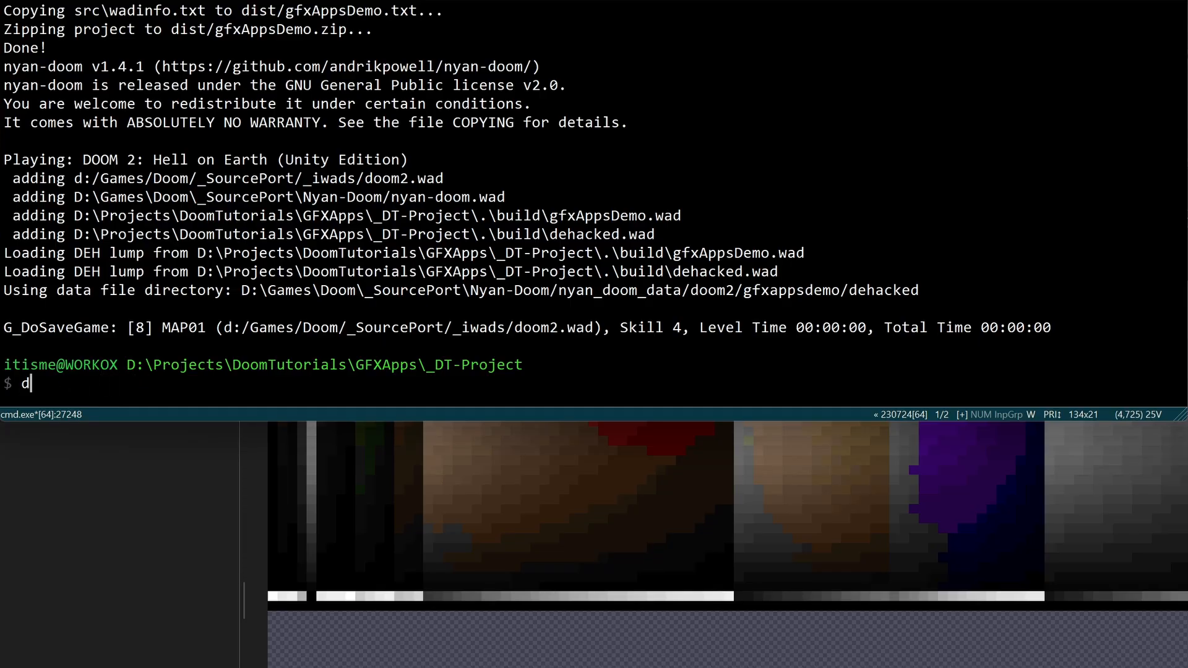
{"action": "type", "text": "make -- -"}
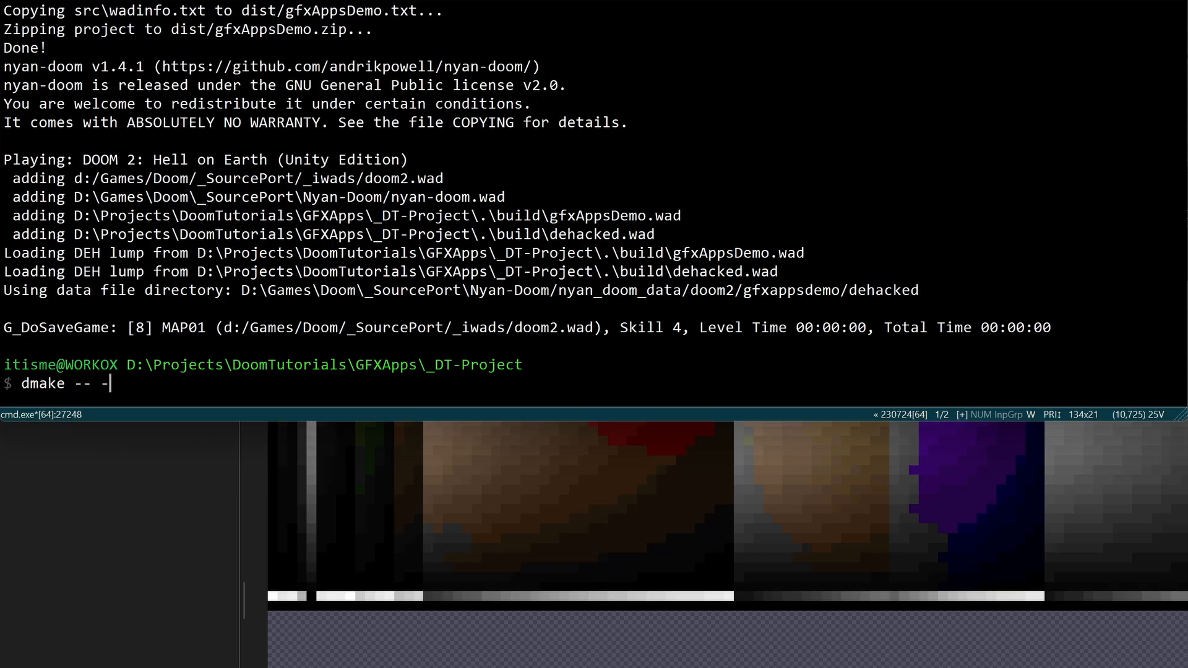
{"action": "type", "text": "nosound"}
{"action": "key", "text": "Return"}
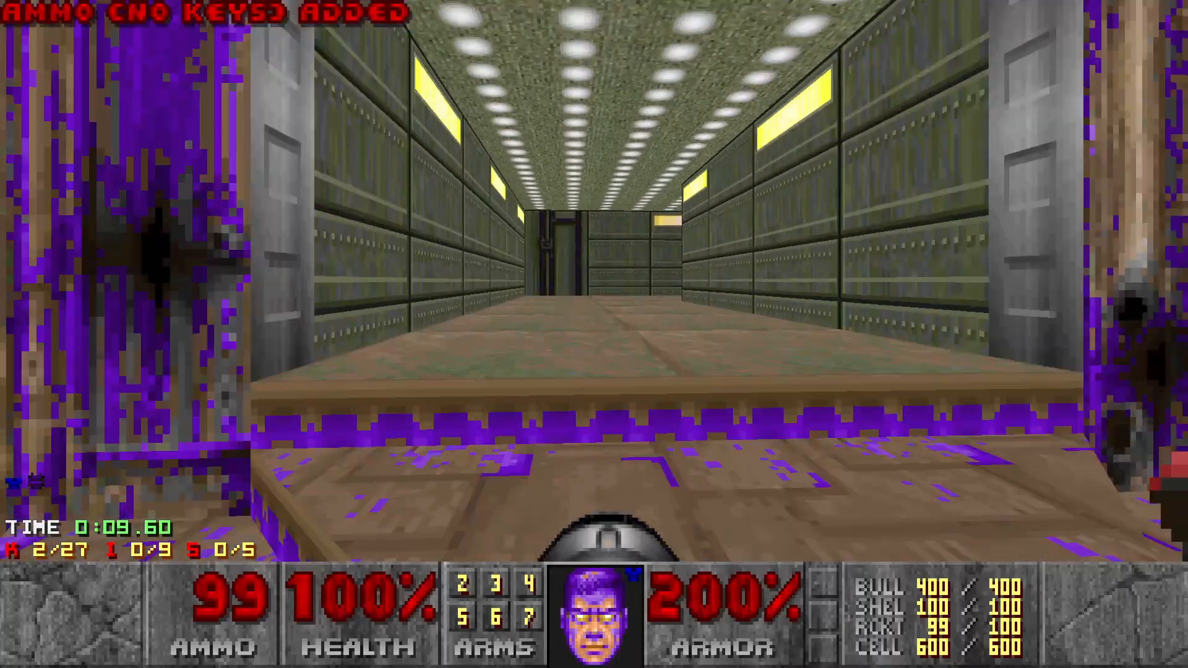
- Walk through the level's lit corridors and dark areas, firing rockets, to check how the custom palette and colormap render in game
{"action": "key", "text": "w"}
{"action": "key", "text": "ctrl"}
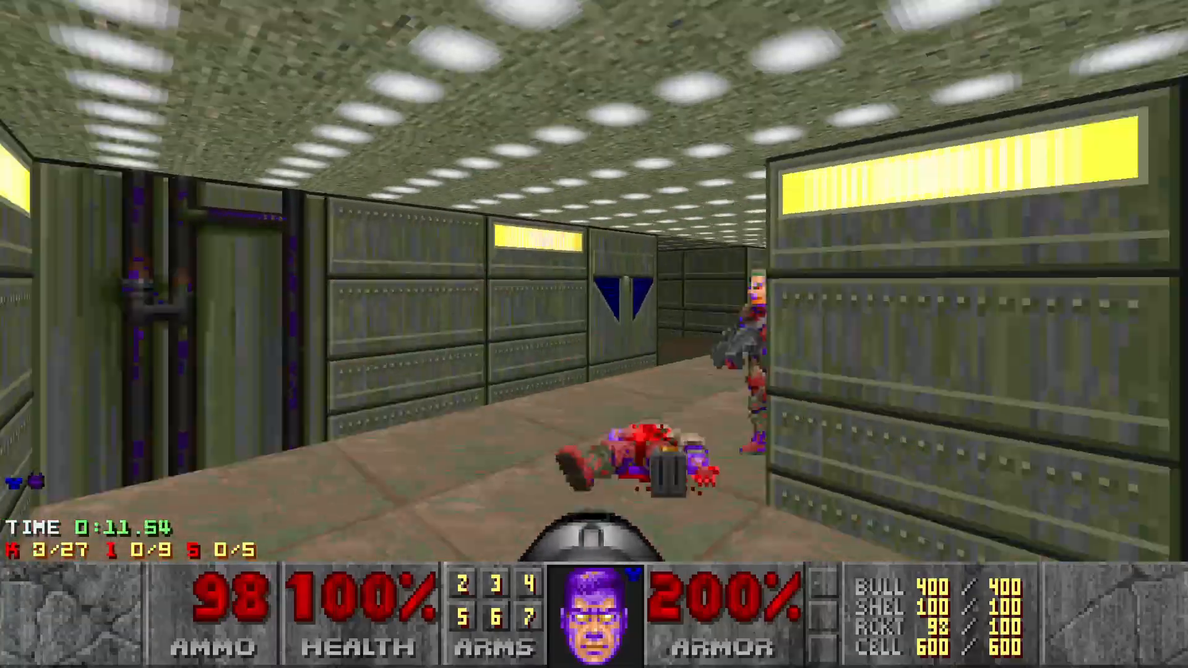
{"action": "key", "text": "ctrl"}
{"action": "key", "text": "w"}
{"action": "key", "text": "s"}
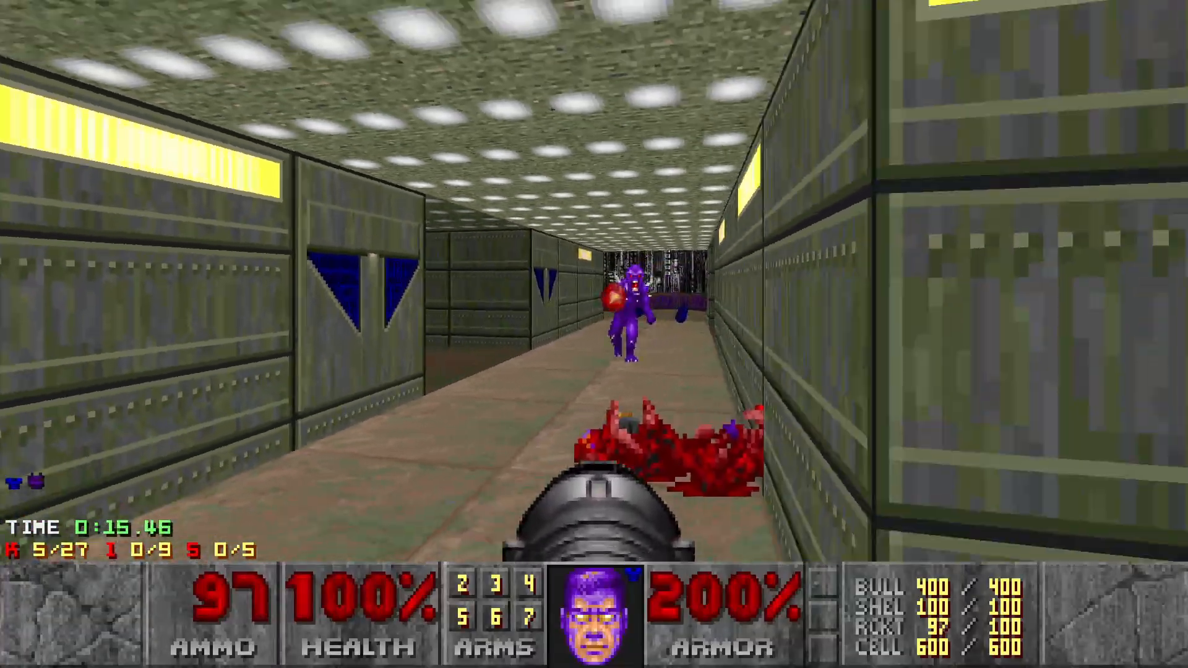
{"action": "key", "text": "s"}
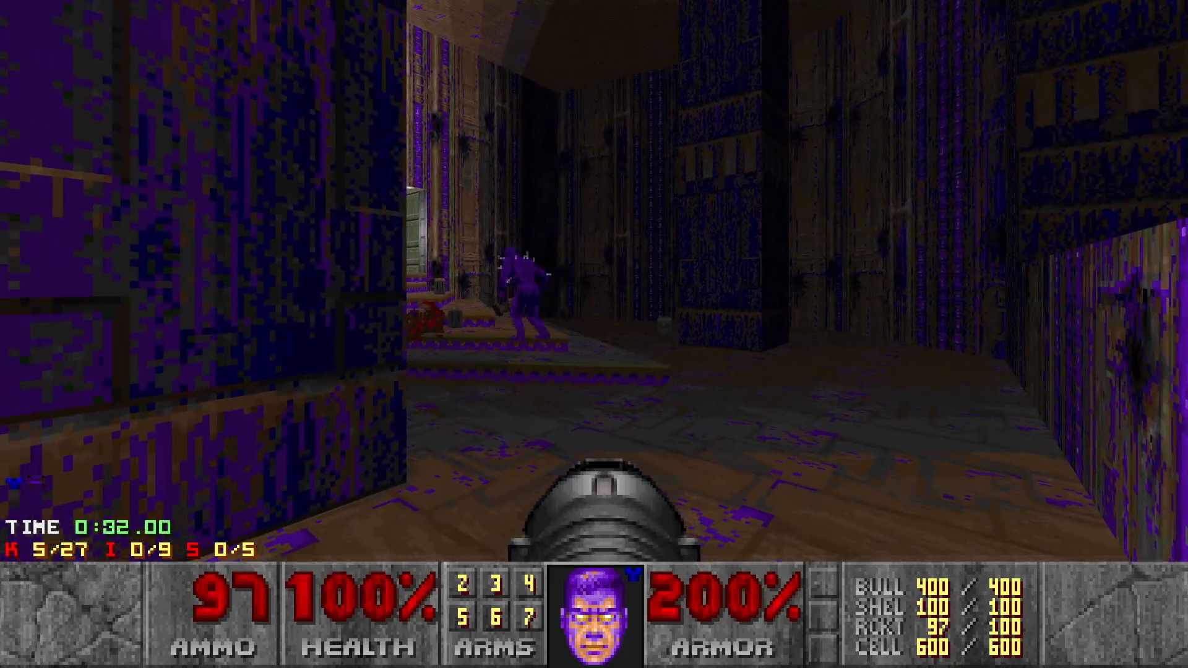
{"action": "left_click", "coordinate": [594, 334]}
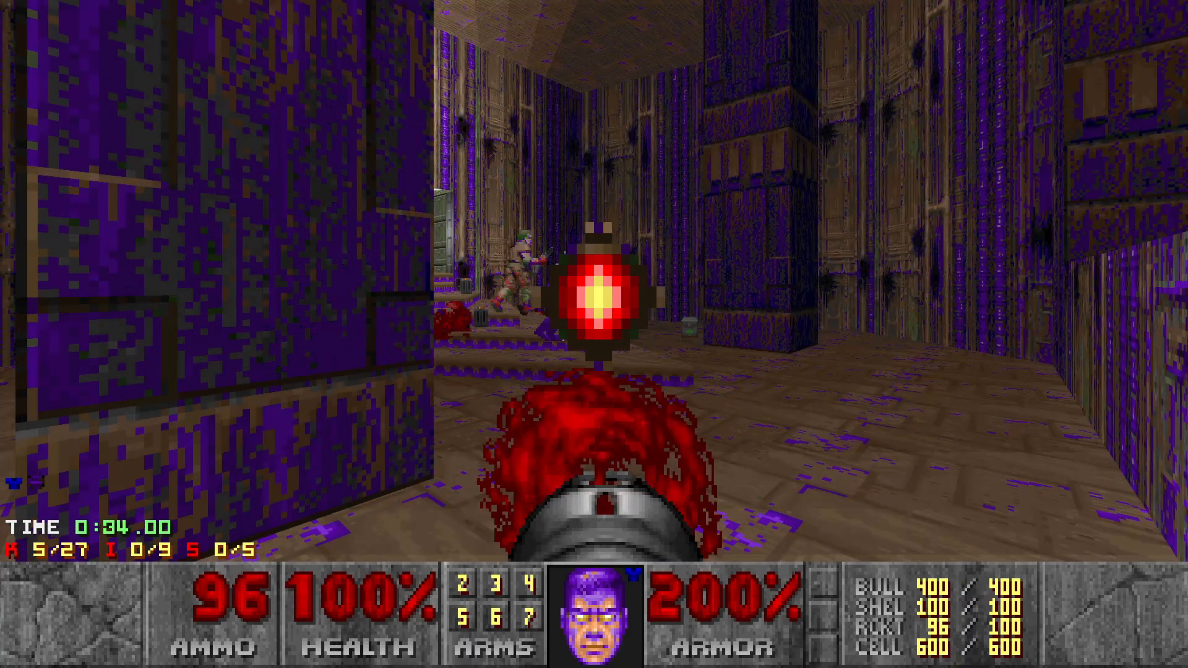
{"action": "key", "text": "w"}
{"action": "key", "text": "w"}
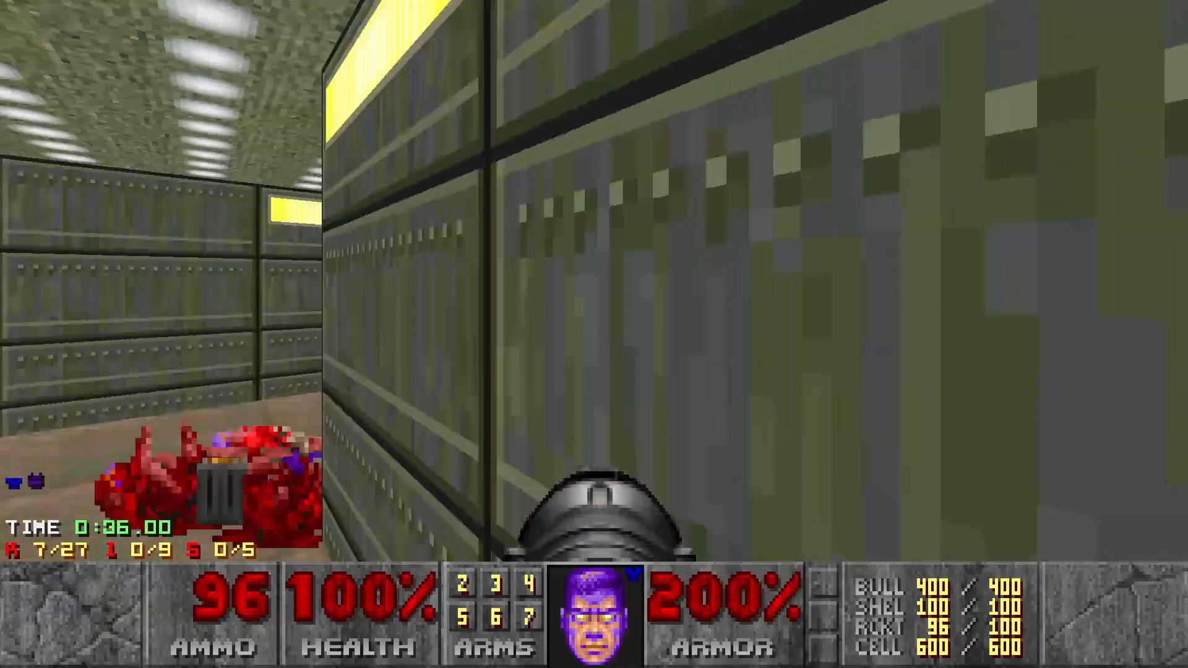
{"action": "key", "text": "w"}
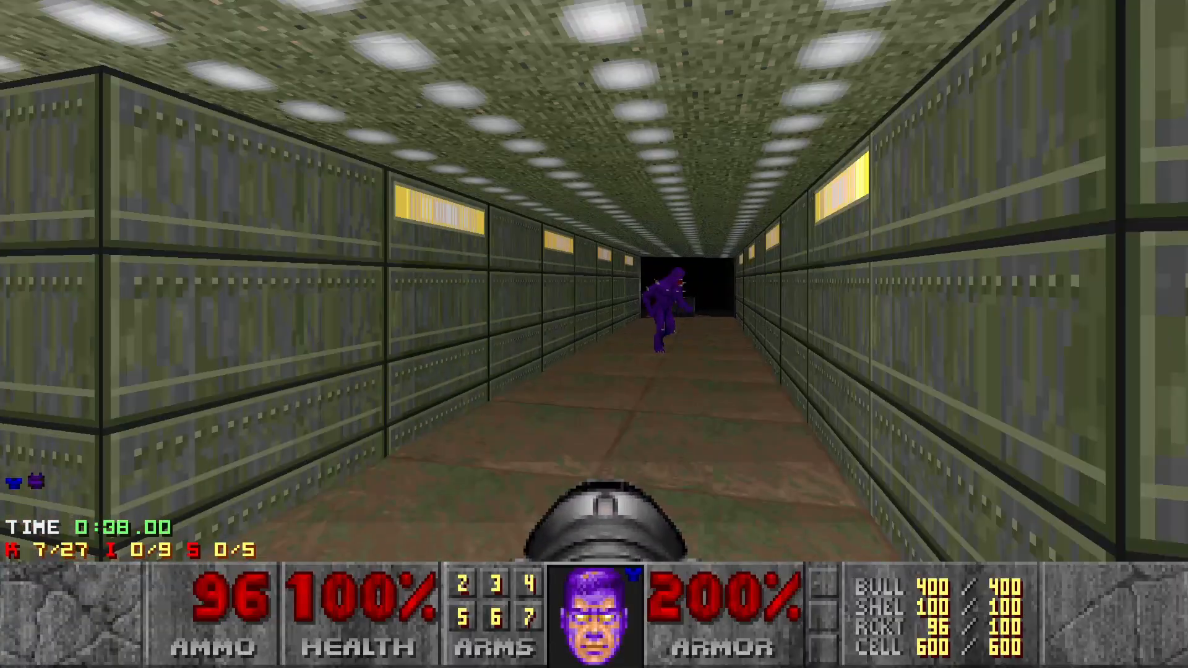
{"action": "key", "text": "s"}
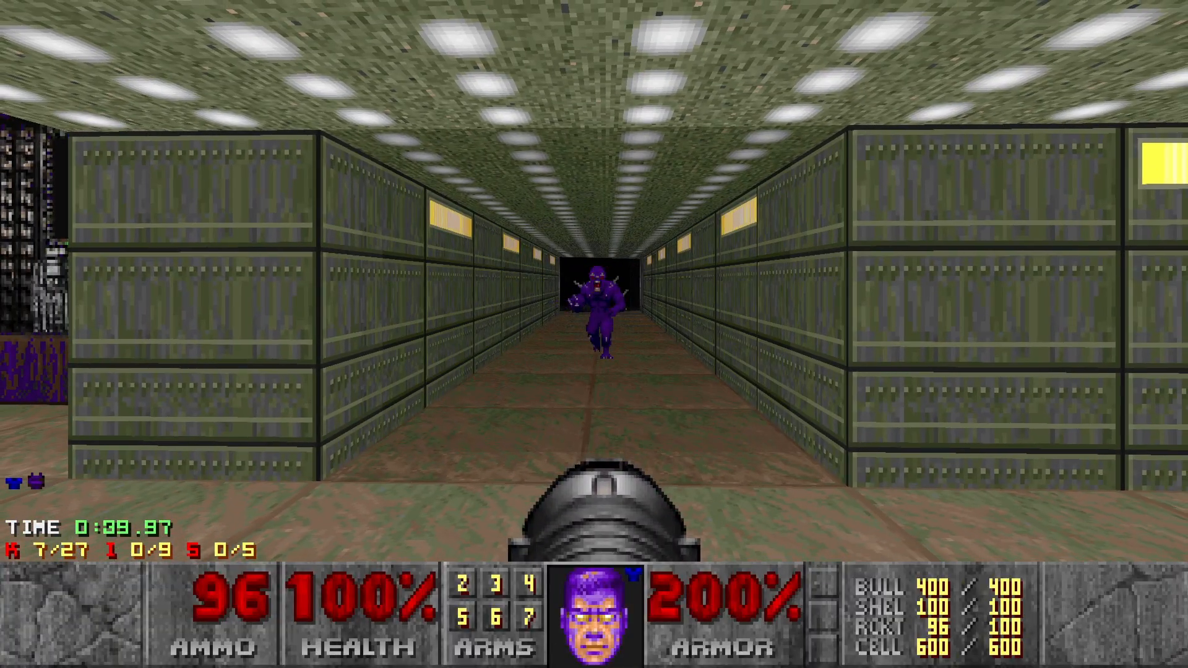
{"action": "key", "text": "d"}
{"action": "key", "text": "a"}
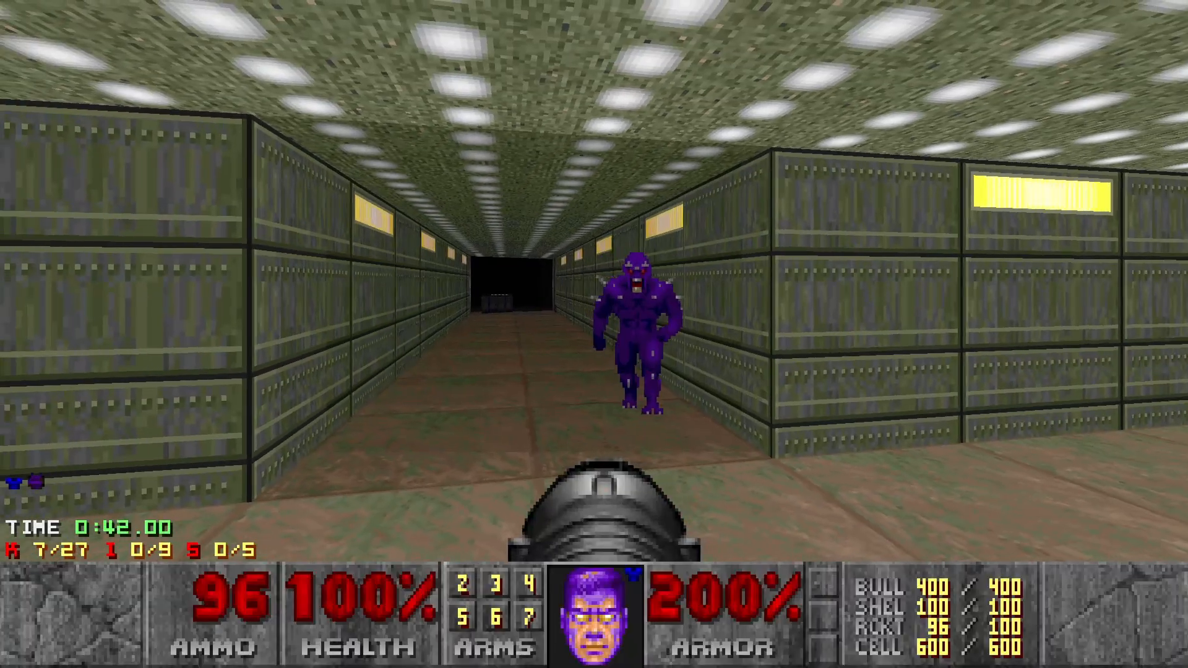
{"action": "key", "text": "s"}
{"action": "key", "text": "d"}
{"action": "key", "text": "ctrl"}
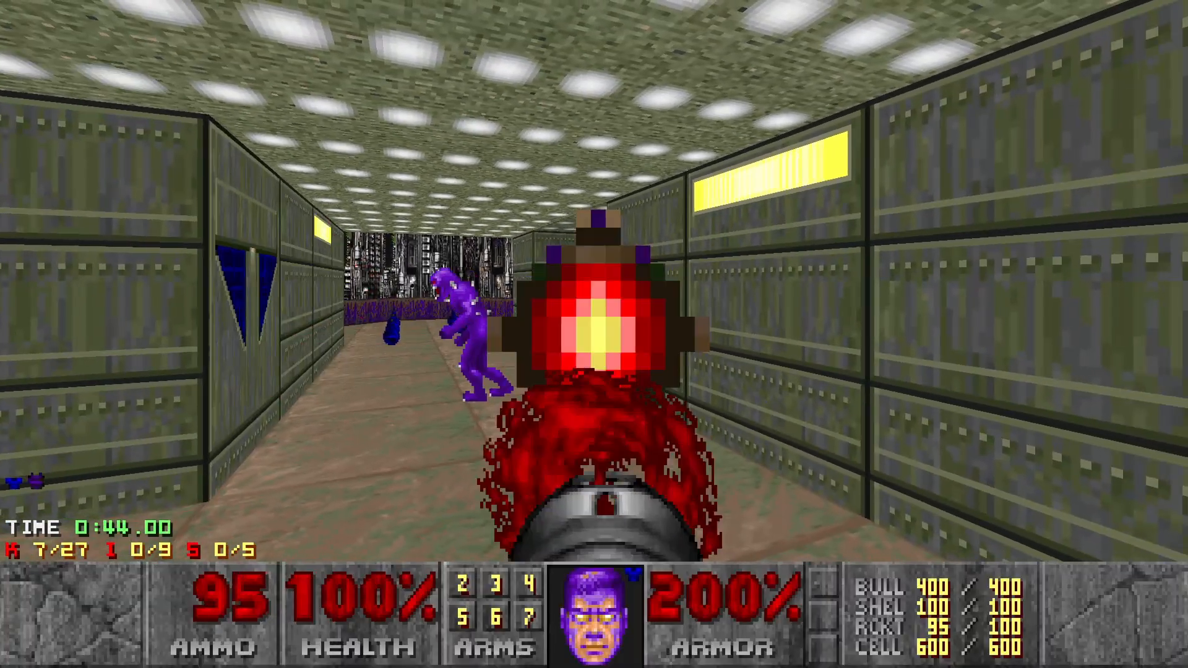
- Quit the running Doom II game and confirm the exit
{"action": "key", "text": "Escape"}
{"action": "key", "text": "Up"}
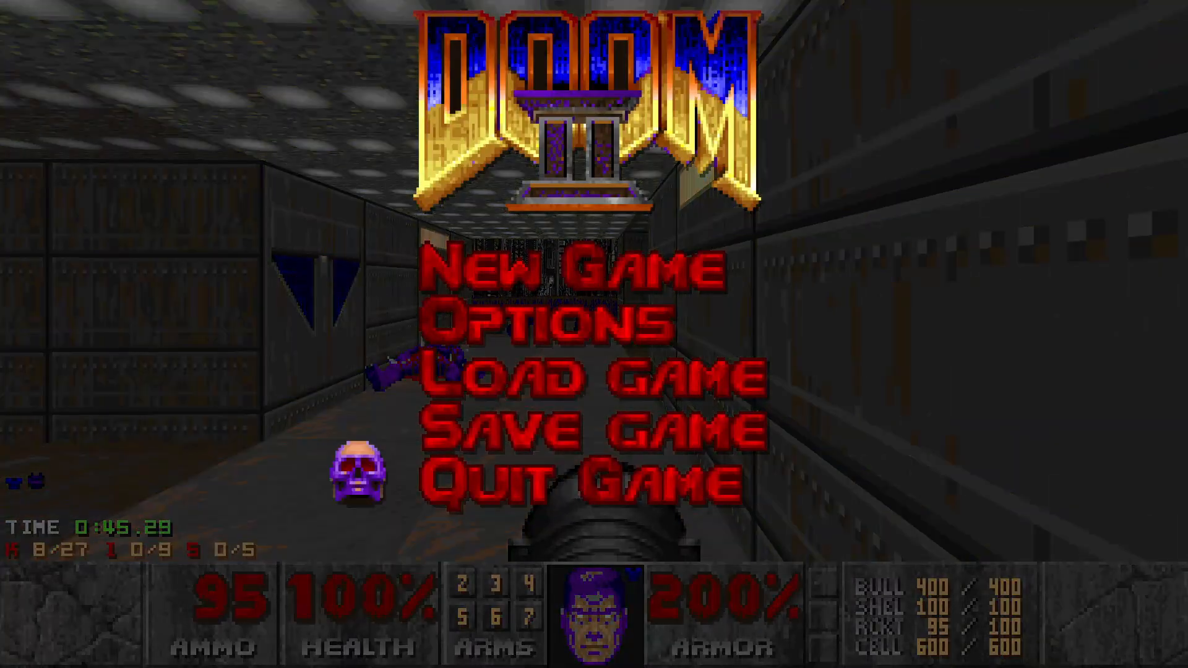
{"action": "key", "text": "Return"}
{"action": "key", "text": "y"}
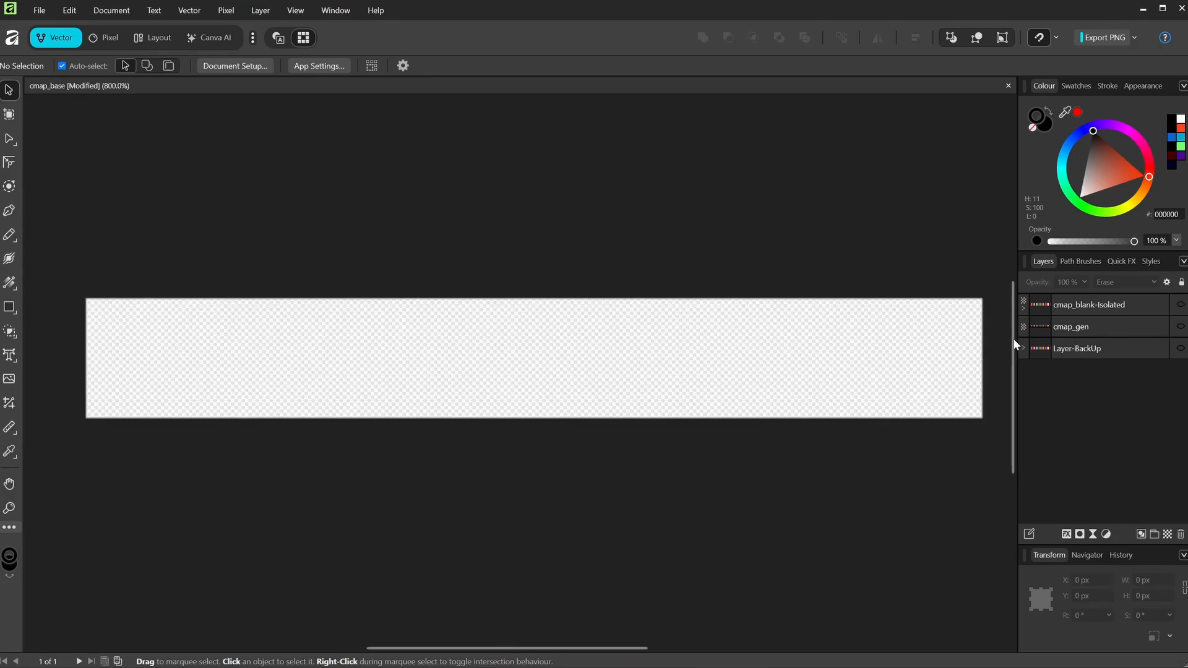
- In Affinity, view the cmap_gen layer on its own, hide it, and show the expanded Layer-BackUp group instead
{"action": "left_click", "coordinate": [1180, 326]}
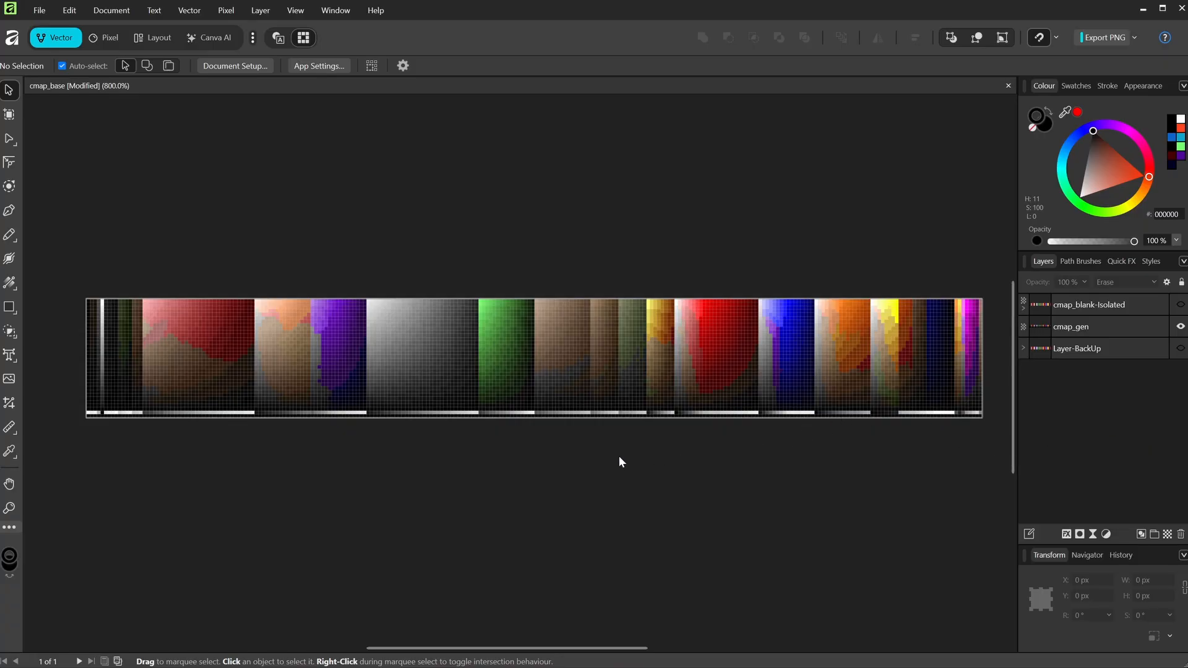
{"action": "left_click", "coordinate": [1179, 327]}
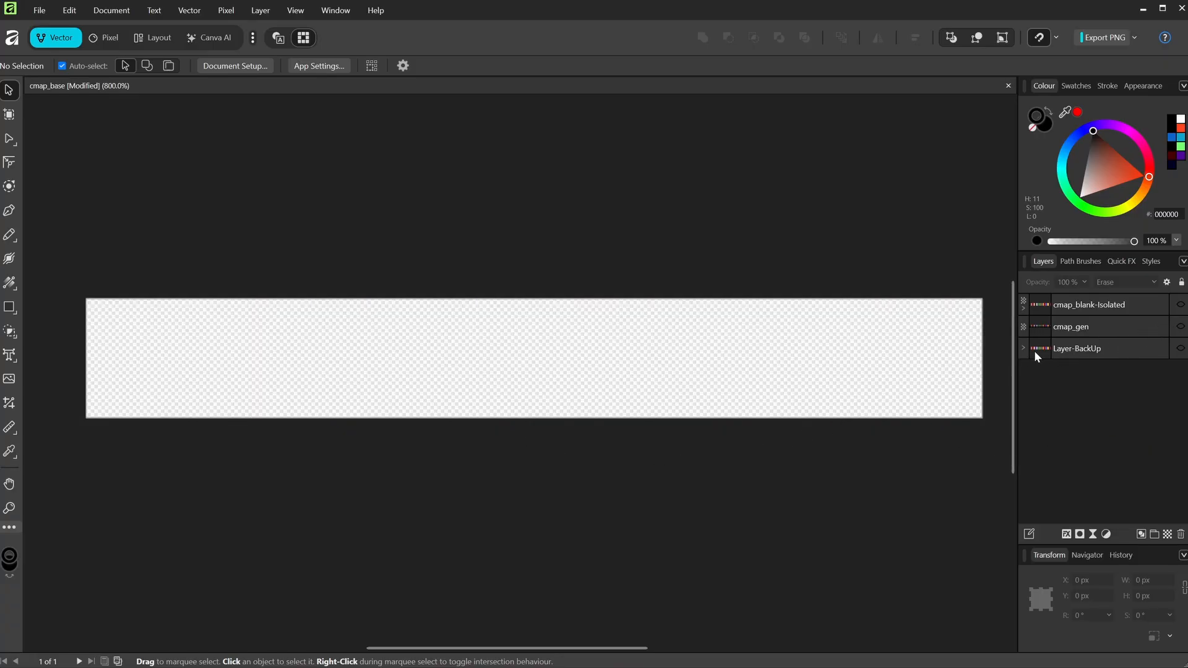
{"action": "left_click", "coordinate": [1023, 348]}
{"action": "left_click", "coordinate": [1181, 349]}
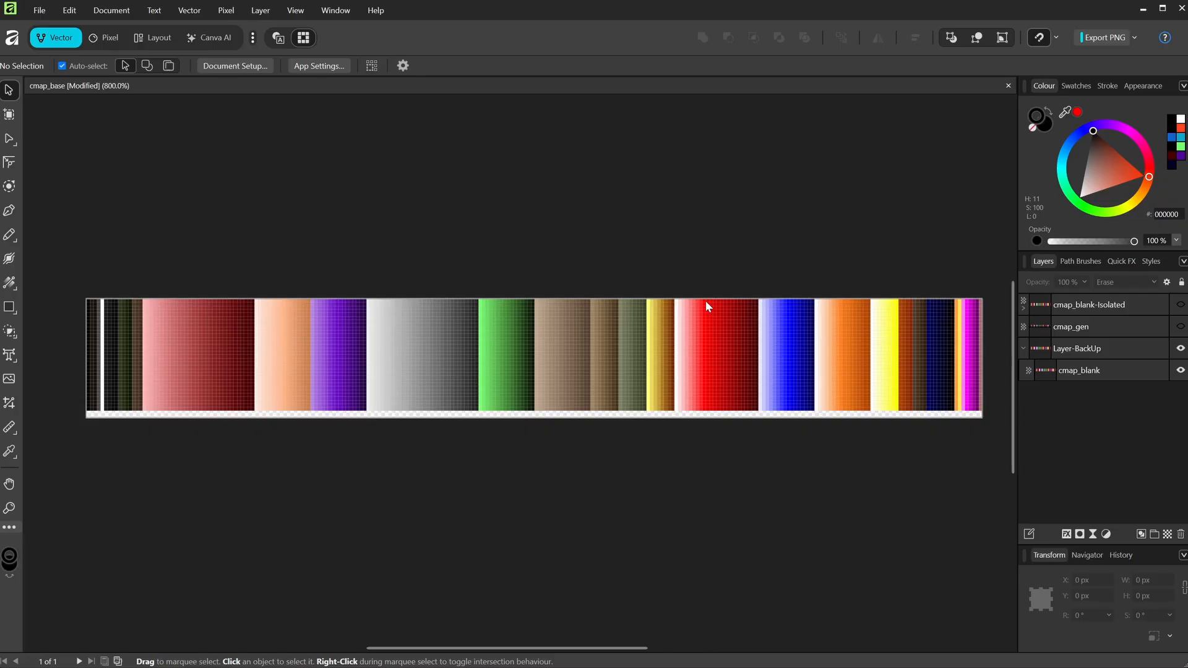
- Collapse Layer-BackUp, show cmap_gen above it, and toggle cmap_blank-Isolated to compare the generated colormap with the isolated purple range
{"action": "left_click", "coordinate": [1023, 350]}
{"action": "left_click", "coordinate": [1181, 327]}
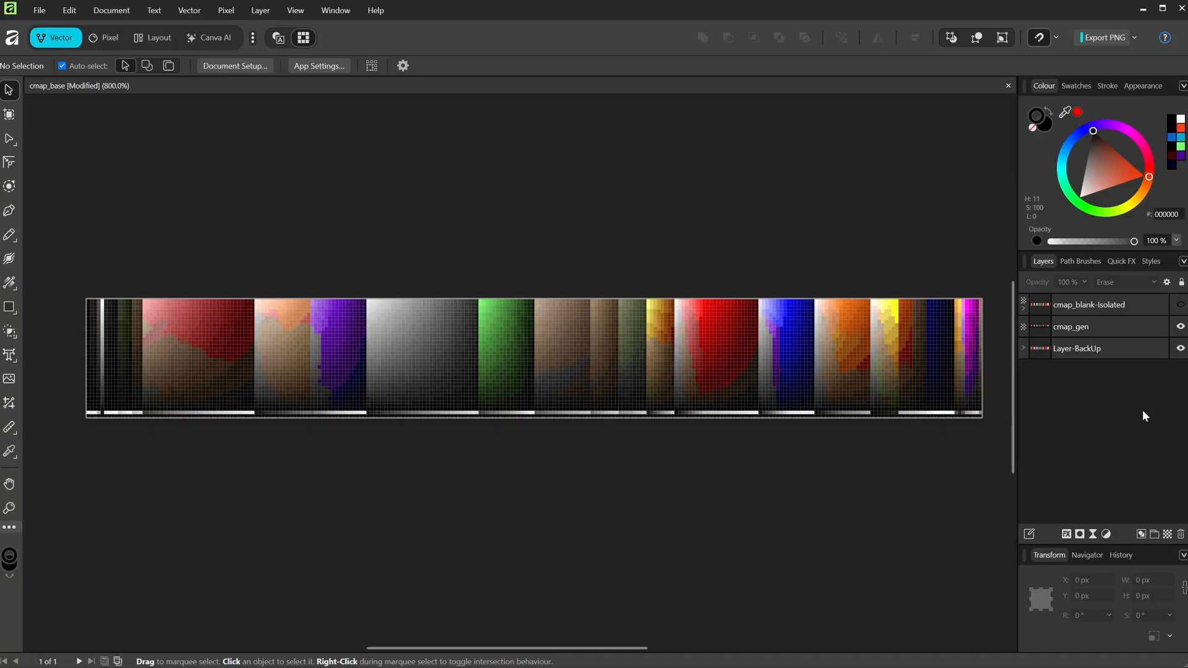
{"action": "left_click", "coordinate": [1181, 305]}
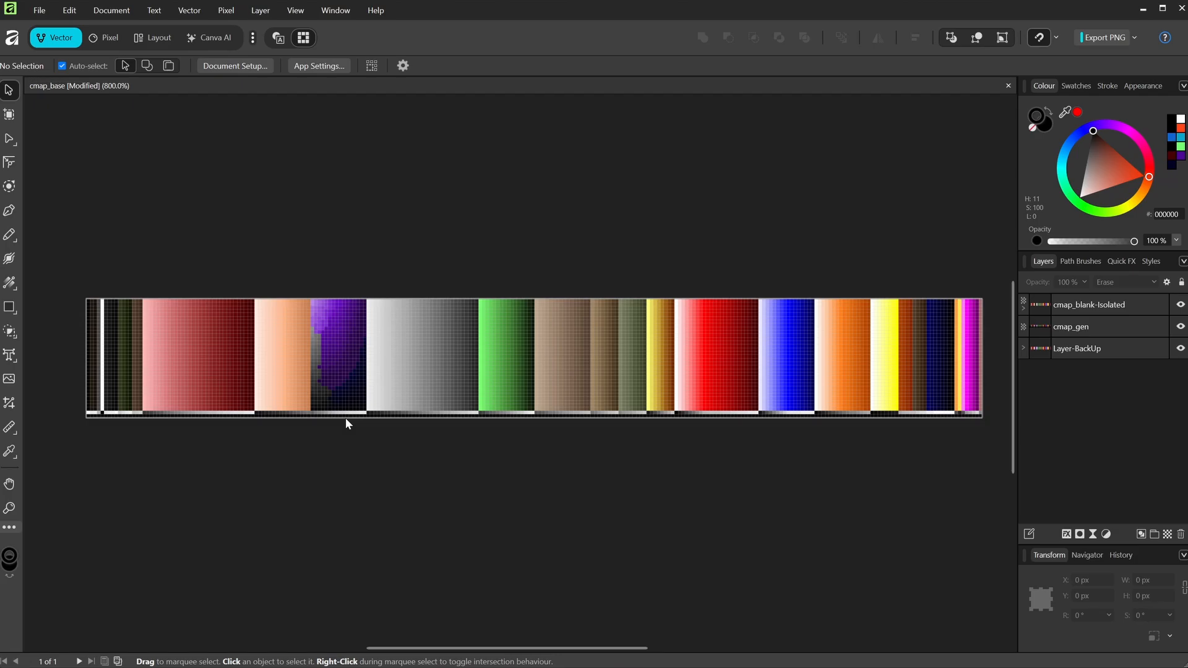
{"action": "left_click", "coordinate": [1181, 304]}
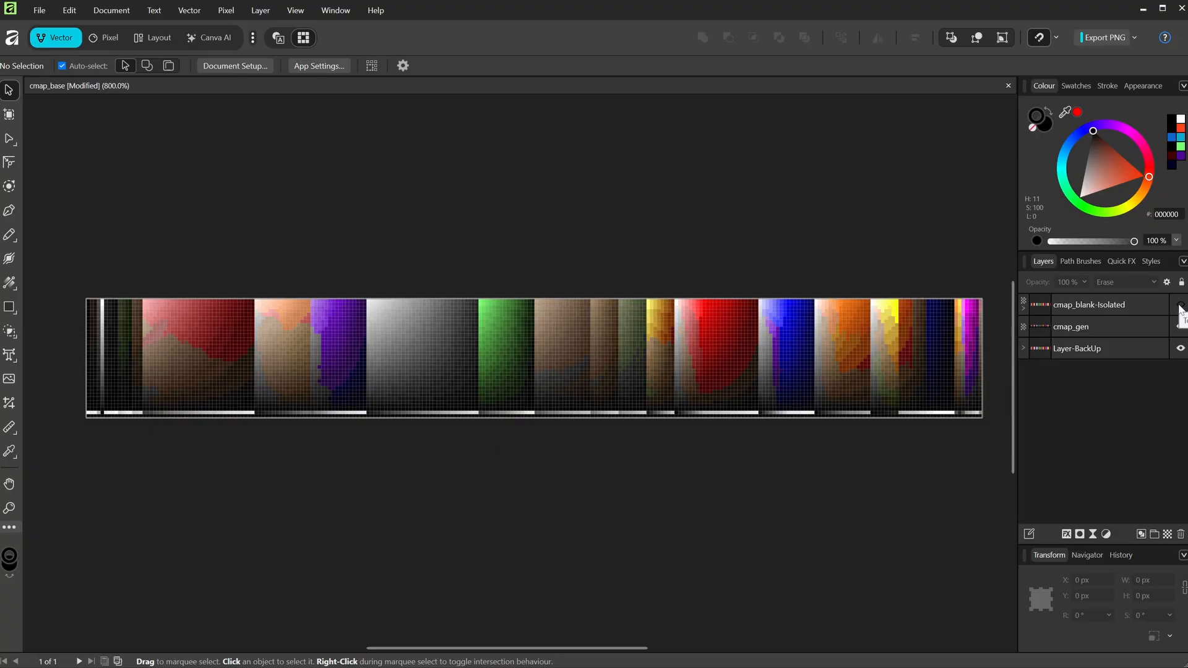
{"action": "left_click", "coordinate": [1181, 305]}
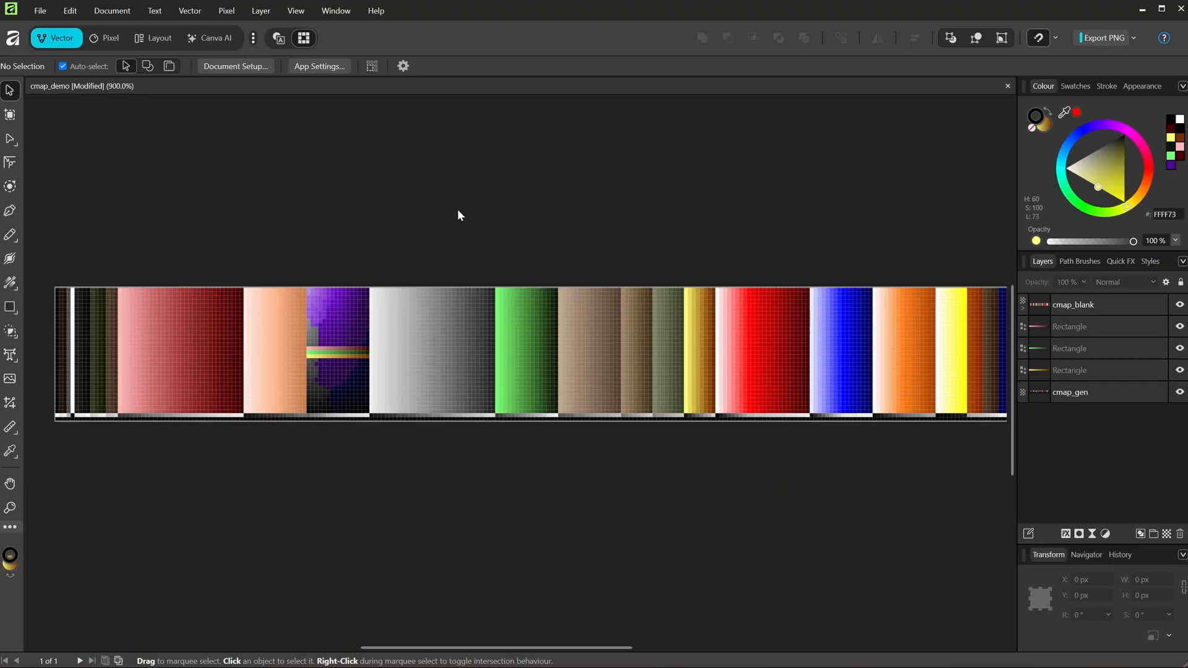
- Hide the cmap_blank layer and export the document as PNG, overwriting COLORMAP.png in _DT-Project\src\convert\colormaps
{"action": "key", "text": "ctrl+plus"}
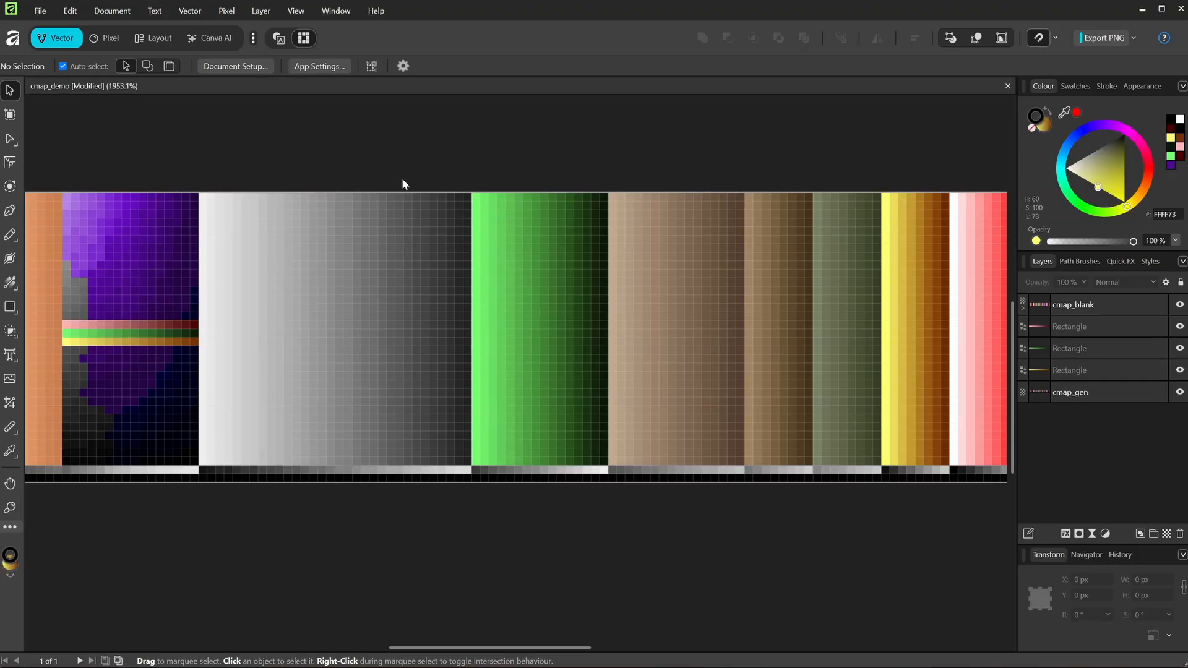
{"action": "middle_click_drag", "start_coordinate": [370, 151], "coordinate": [830, 180]}
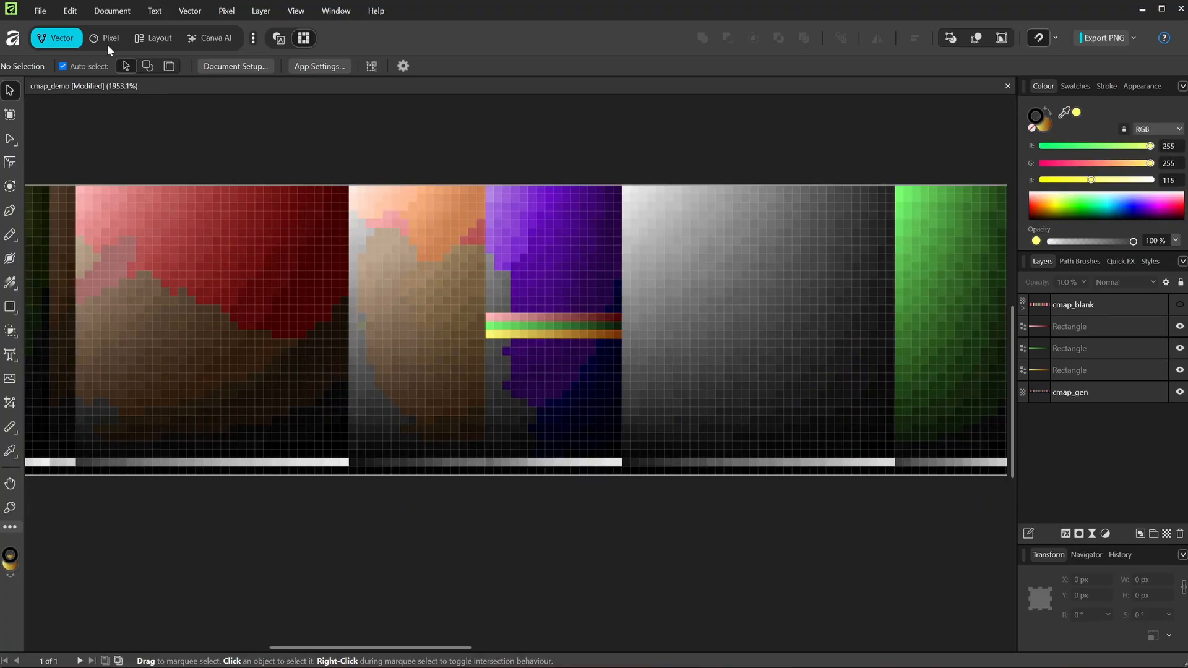
{"action": "left_click", "coordinate": [40, 10]}
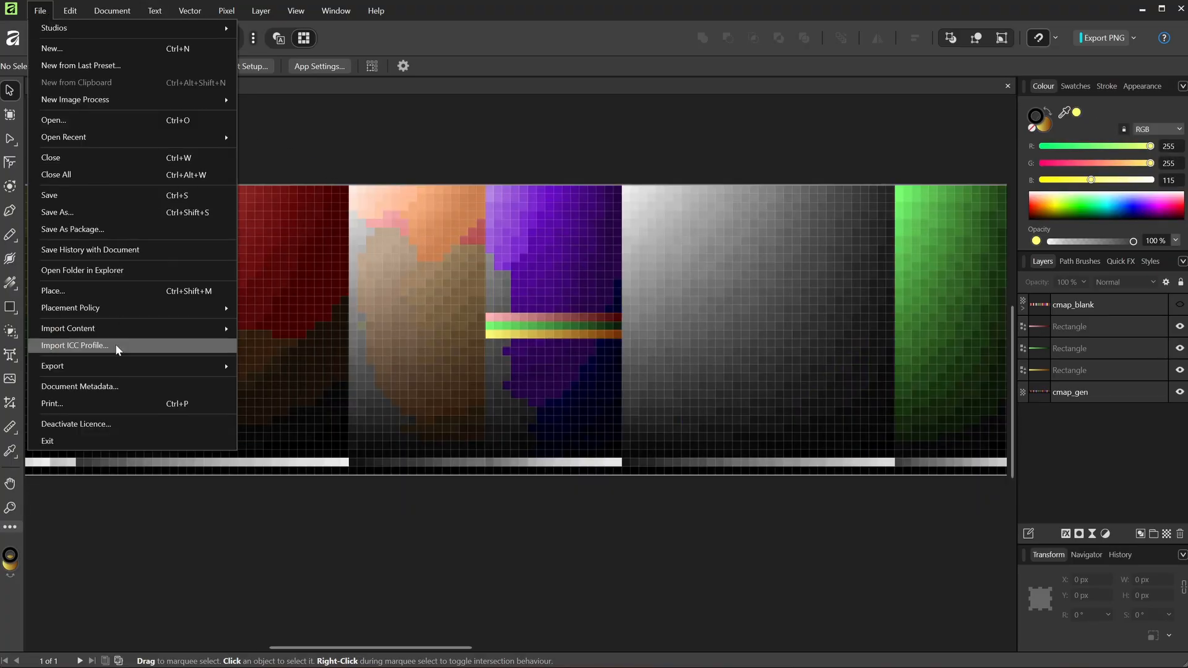
{"action": "mouse_move", "coordinate": [154, 365]}
{"action": "left_click", "coordinate": [297, 366]}
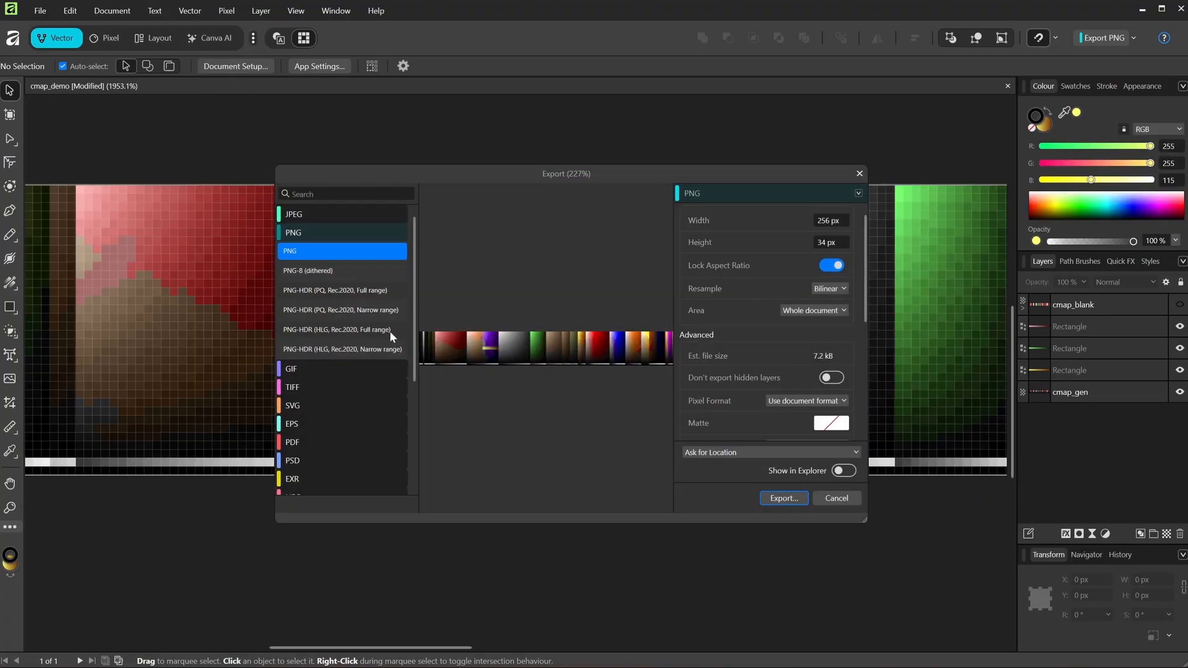
{"action": "left_click", "coordinate": [782, 499]}
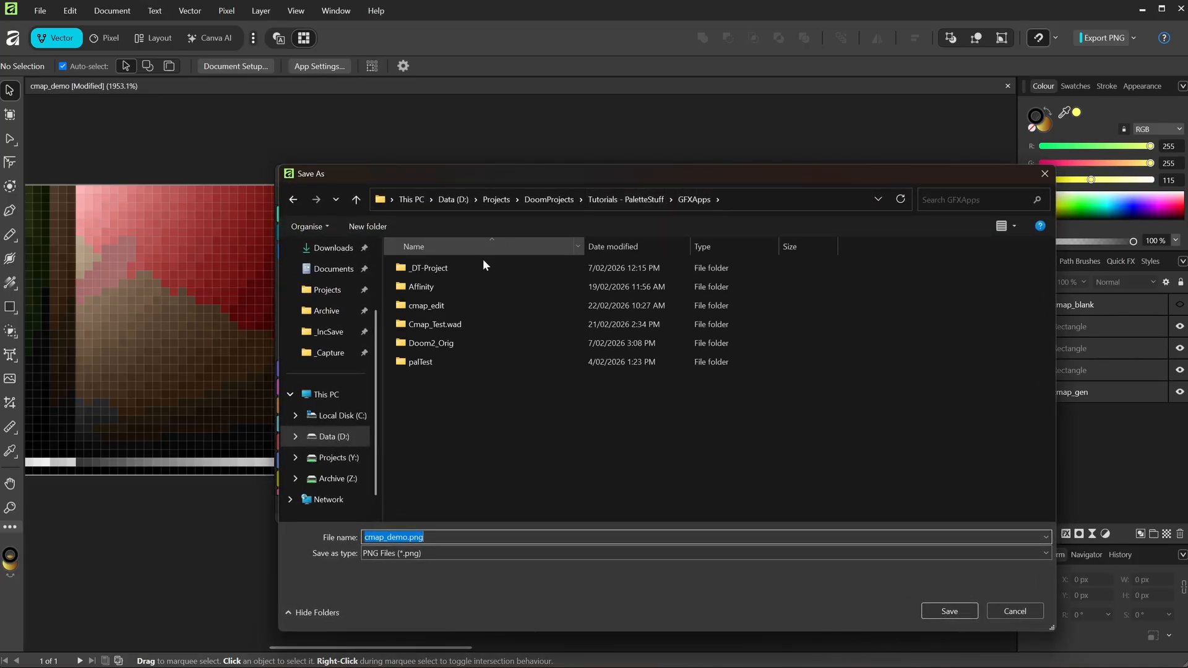
{"action": "double_click", "coordinate": [483, 266]}
{"action": "double_click", "coordinate": [433, 304]}
{"action": "double_click", "coordinate": [429, 306]}
{"action": "double_click", "coordinate": [430, 268]}
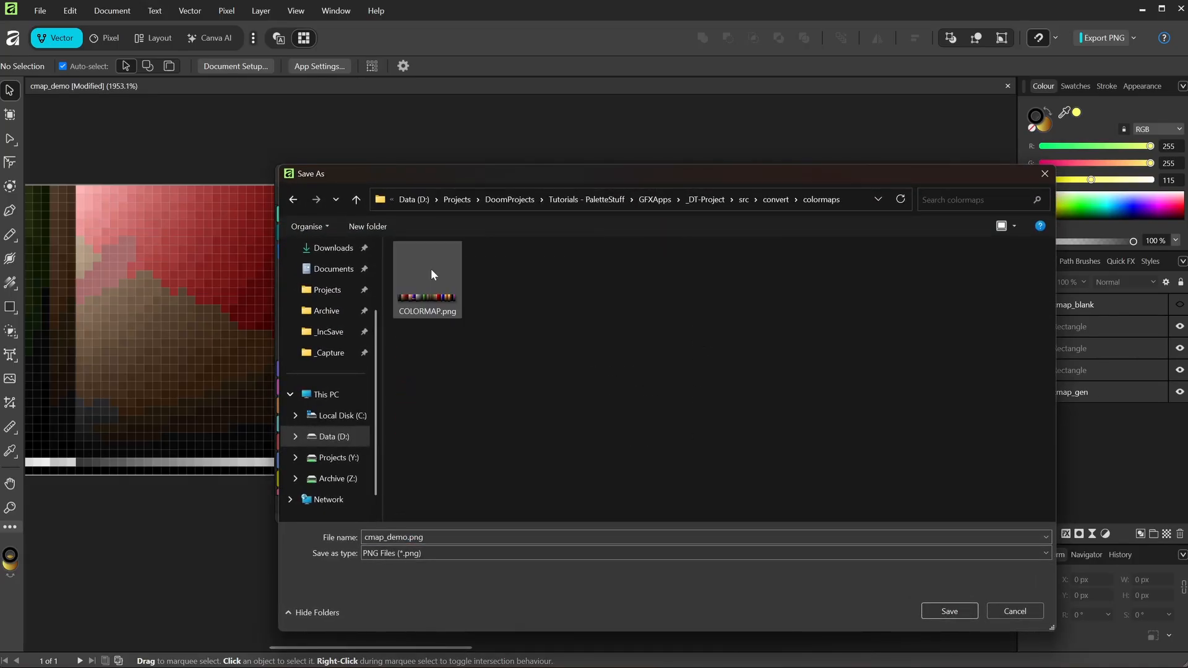
{"action": "left_click", "coordinate": [431, 269]}
{"action": "left_click", "coordinate": [950, 612]}
{"action": "left_click", "coordinate": [622, 357]}
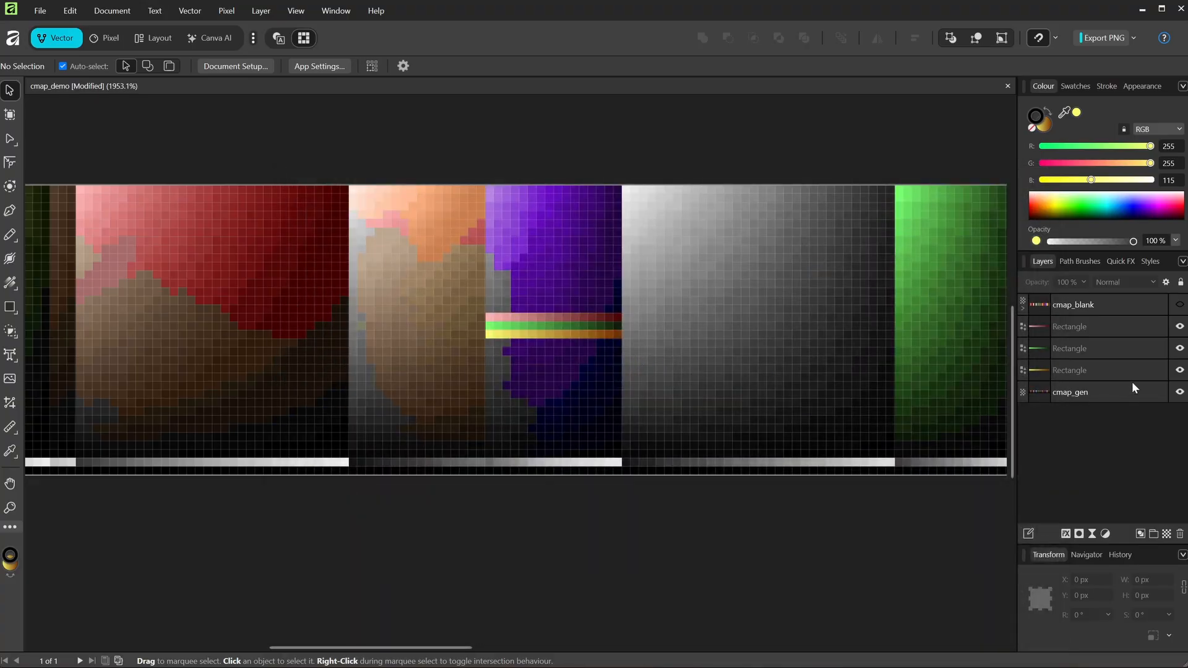
- Show the cmap_blank layer and export the document as PNG, overwriting c_01cmap.png in the colormaps-secondary folder
{"action": "left_click", "coordinate": [40, 11]}
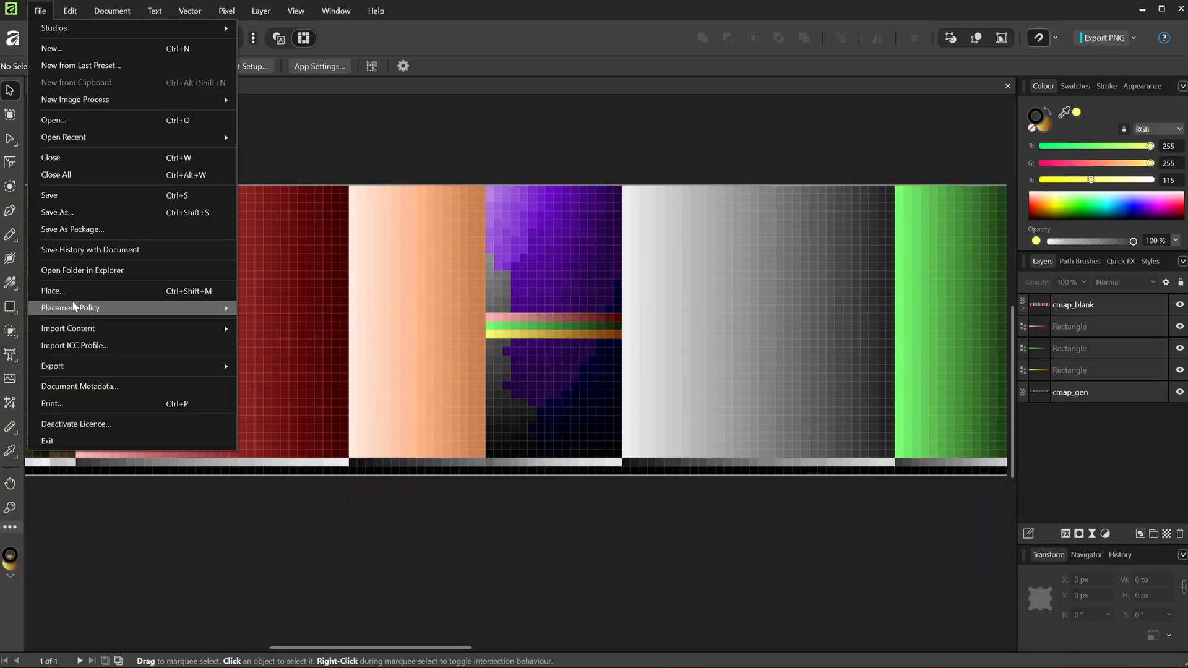
{"action": "left_click", "coordinate": [290, 366]}
{"action": "key", "text": "Return"}
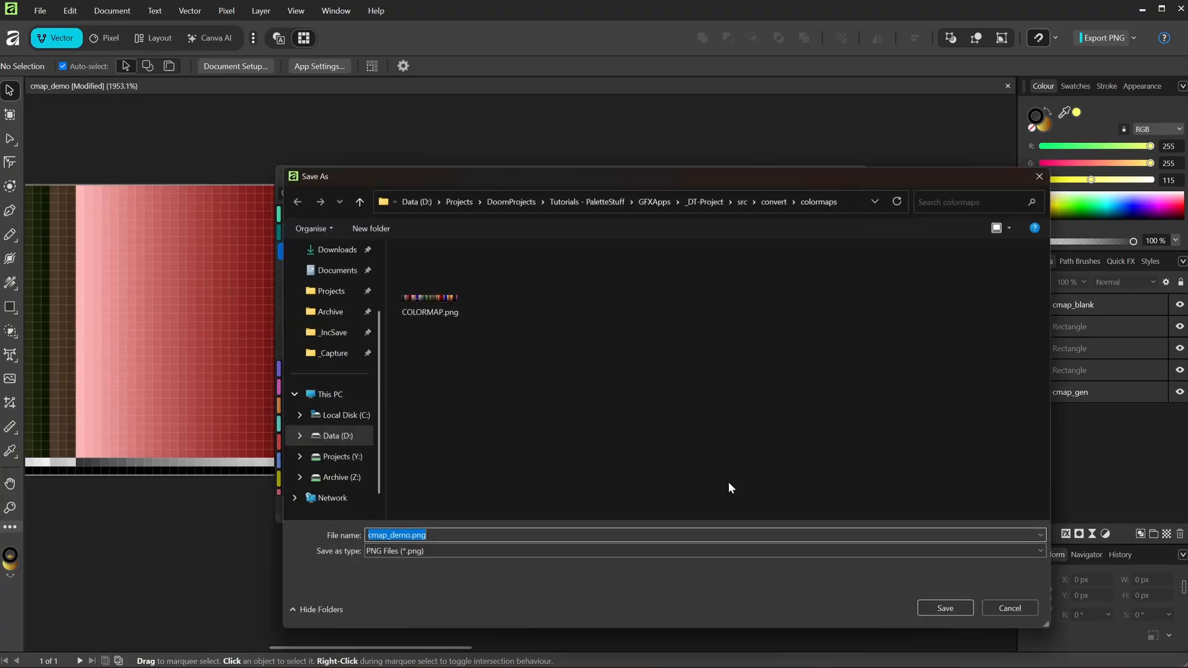
{"action": "left_click", "coordinate": [776, 200]}
{"action": "double_click", "coordinate": [454, 288]}
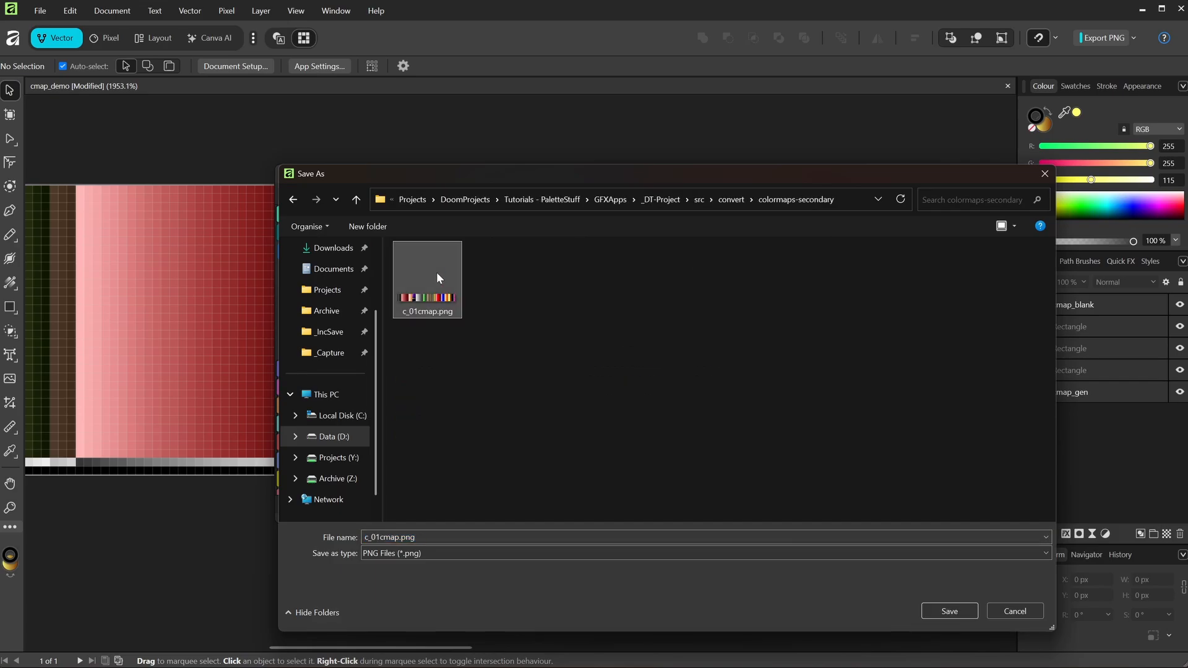
{"action": "double_click", "coordinate": [436, 276]}
{"action": "key", "text": "Return"}
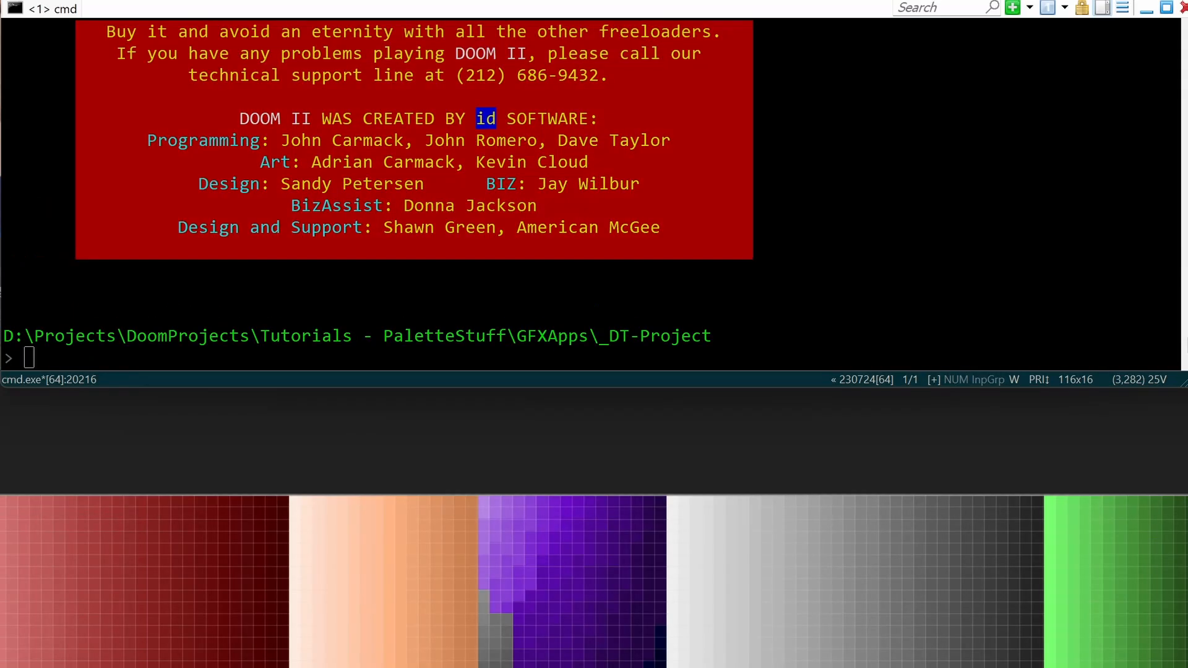
- Switch to the command prompt, run dmake -- -nosound -warp 2, and walk along light bands 16 to 12 in the game
{"action": "key", "text": "Up"}
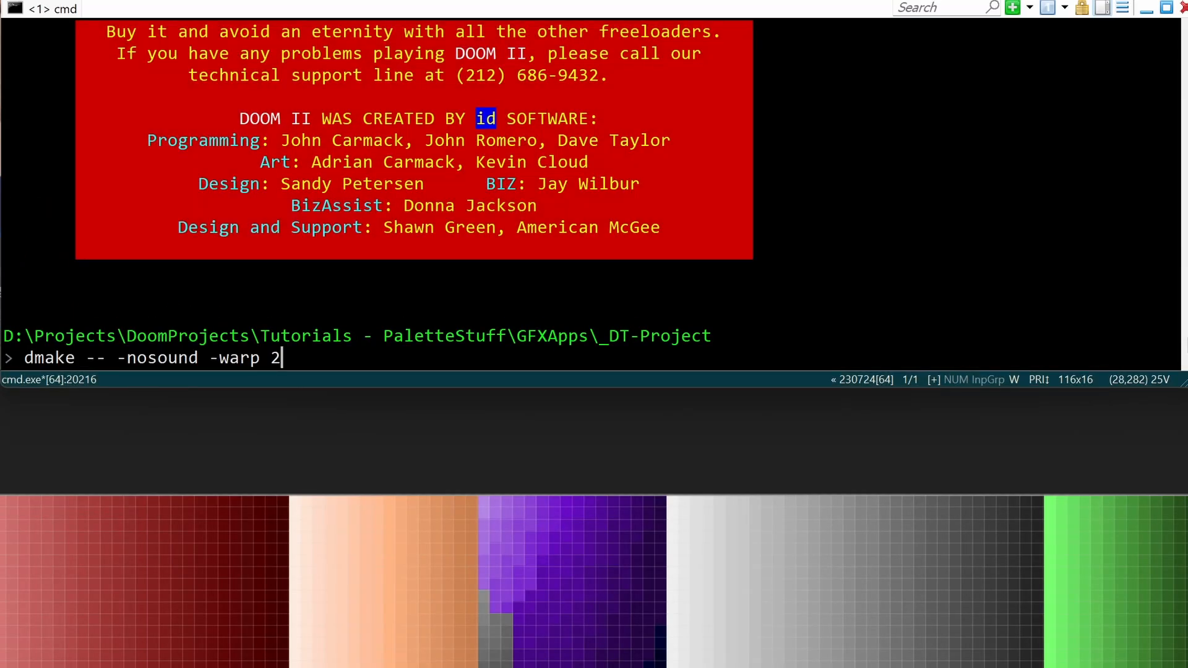
{"action": "key", "text": "Return"}
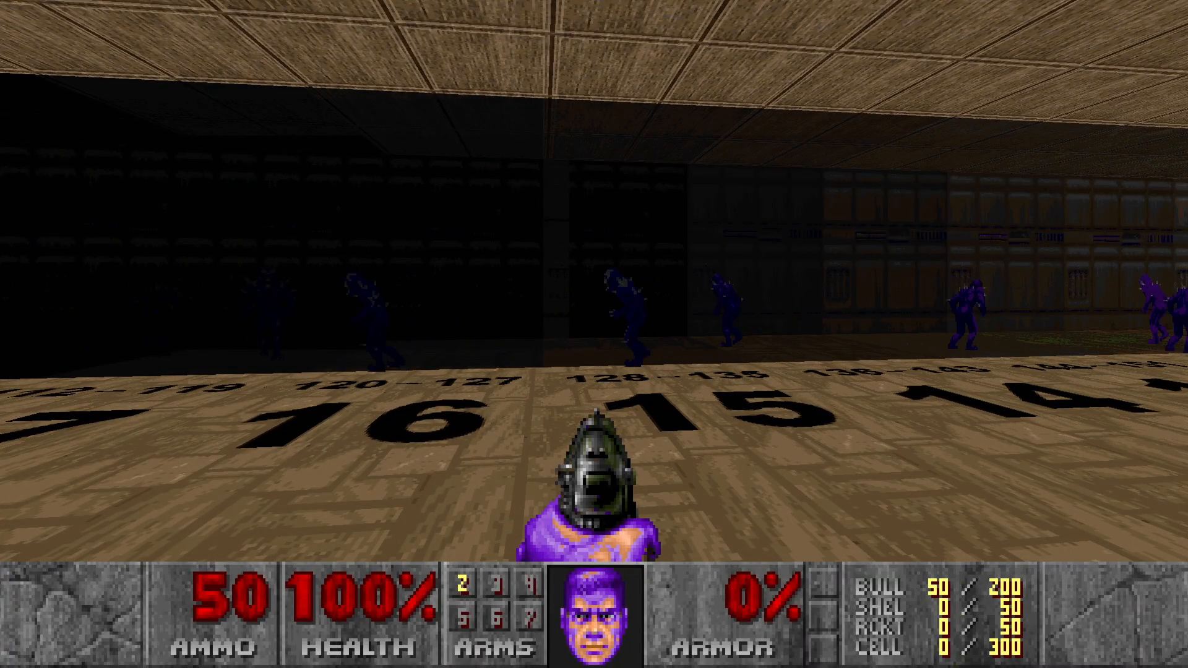
{"action": "key", "text": "w"}
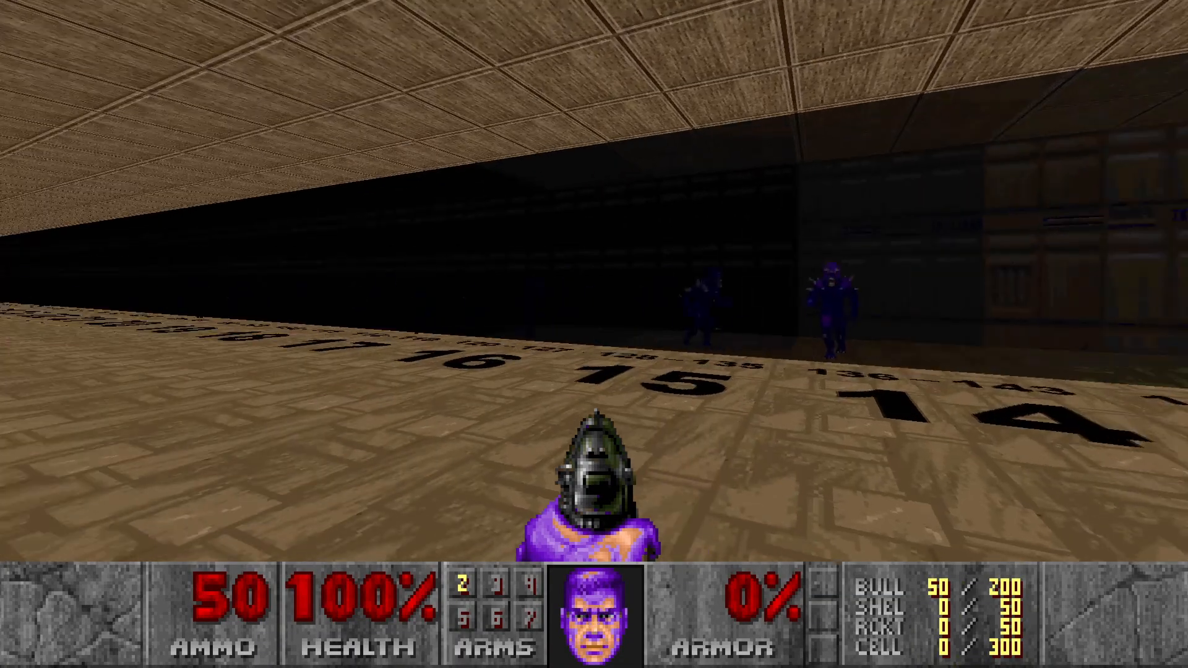
{"action": "key", "text": "w"}
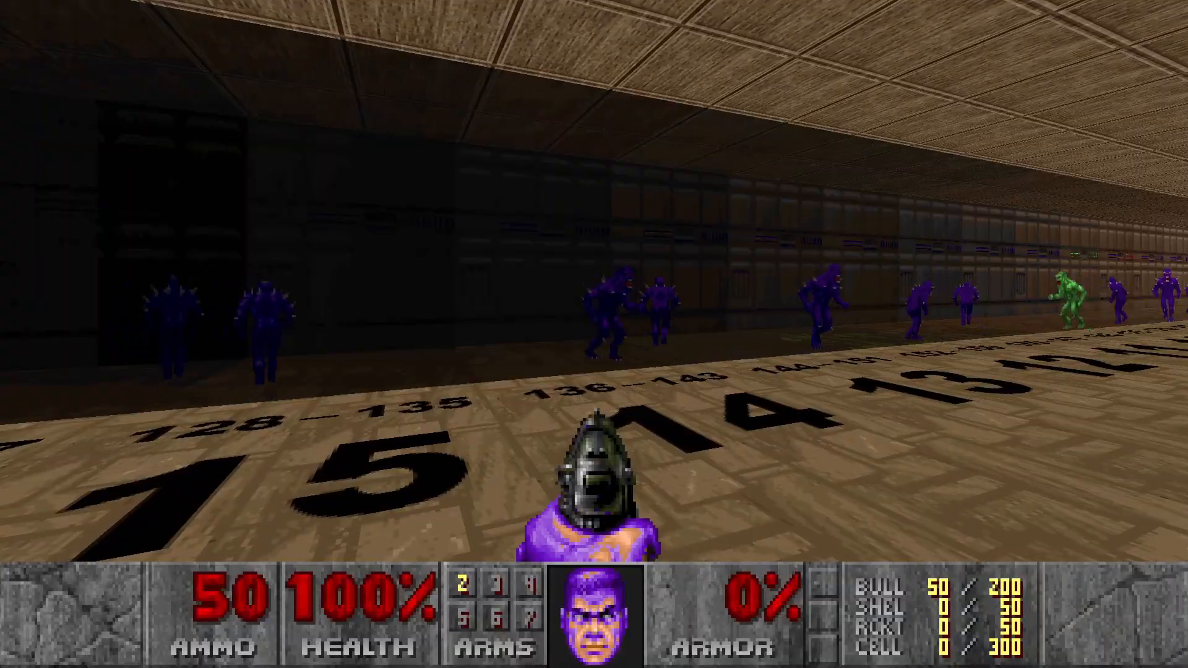
{"action": "key", "text": "Right"}
{"action": "key", "text": "w"}
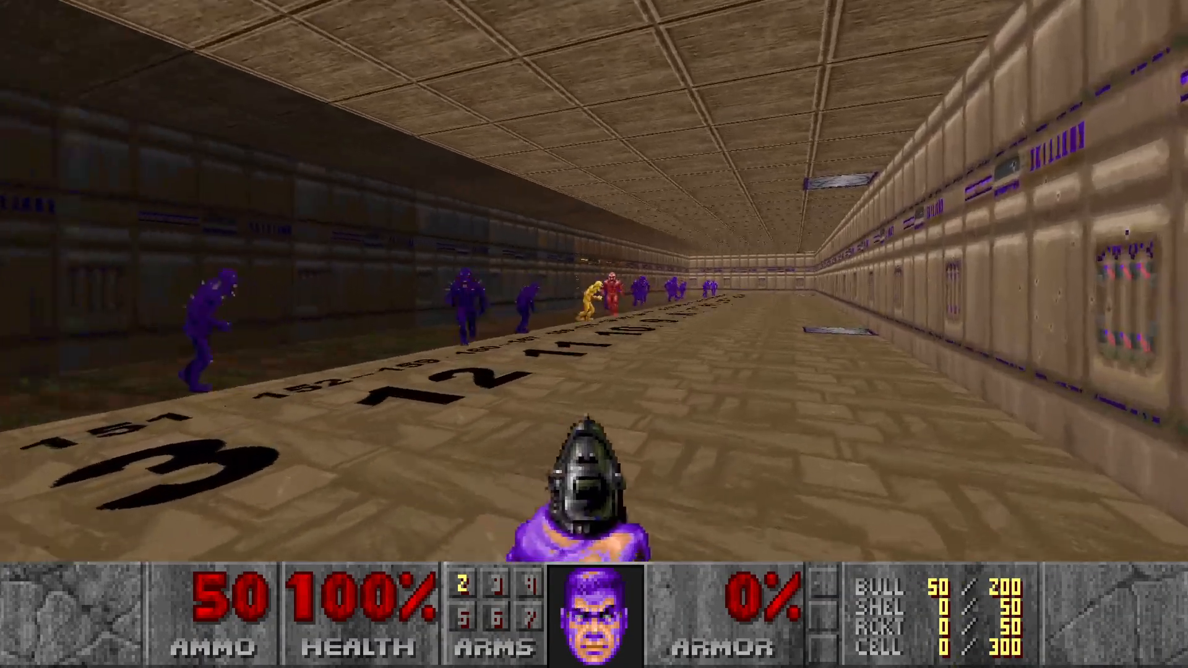
{"action": "key", "text": "w"}
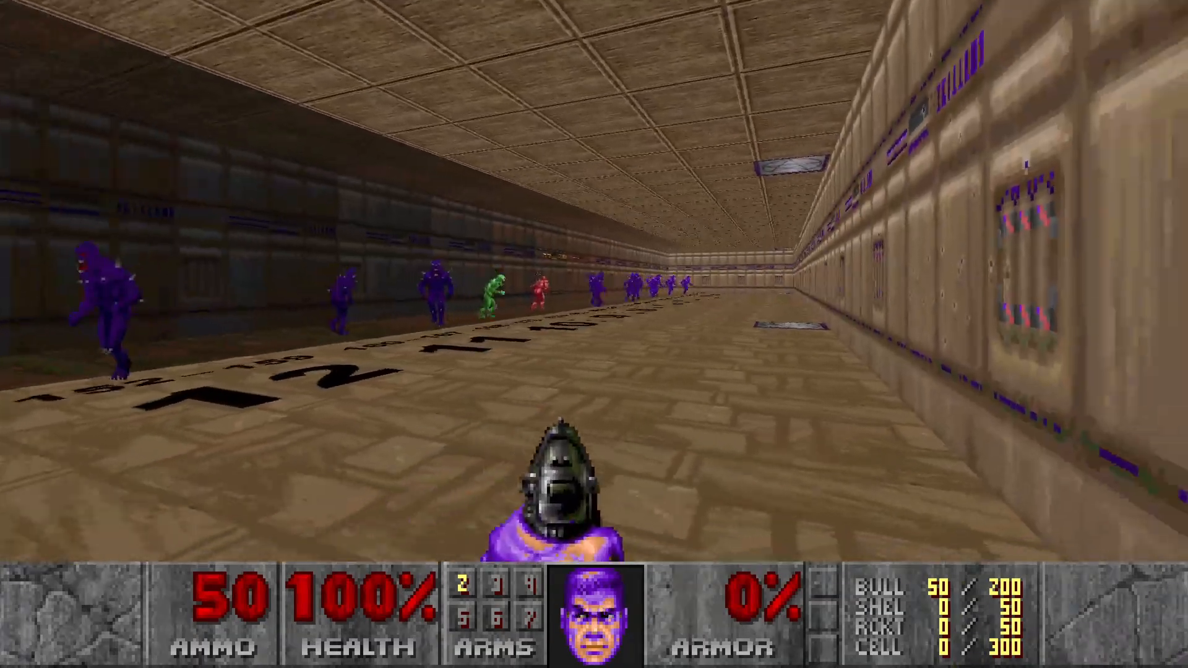
{"action": "key", "text": "Left"}
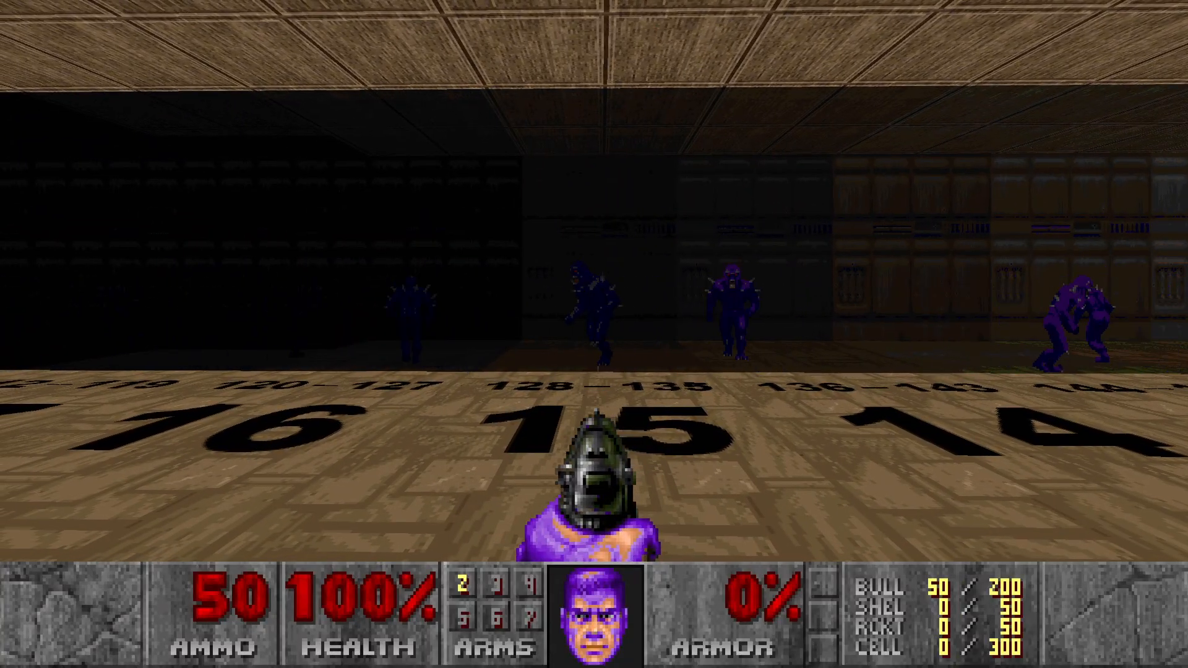
- Examine the level's layout on the automap, including its far end, and return to the game view
{"action": "key", "text": "Tab"}
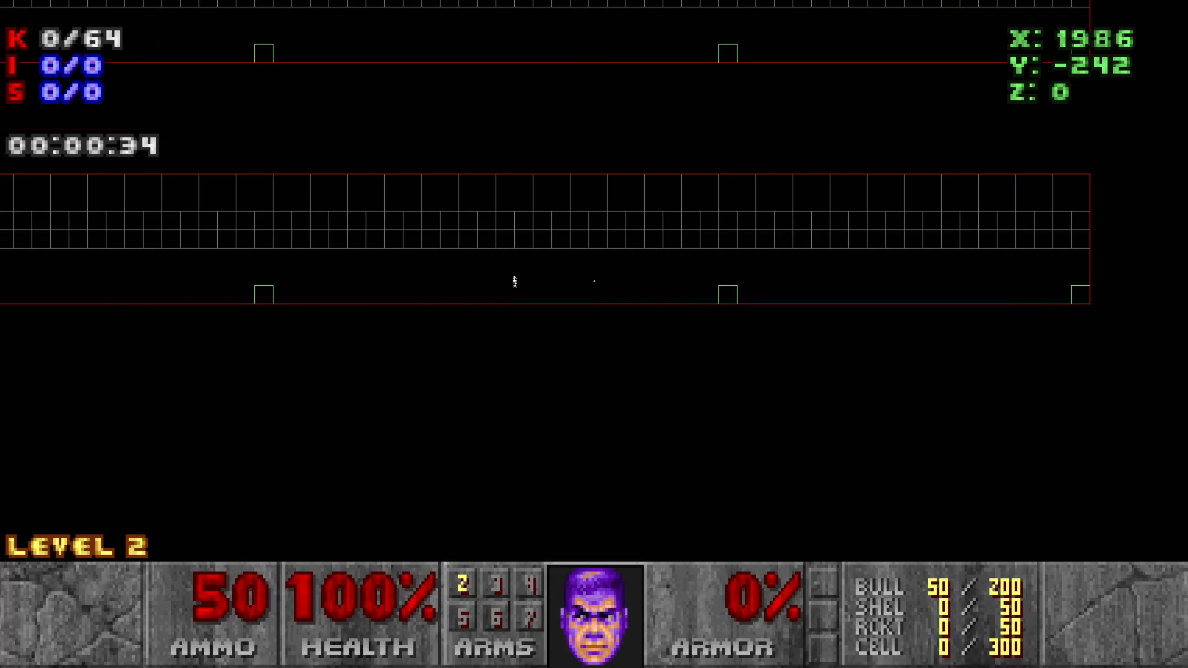
{"action": "key", "text": "Left"}
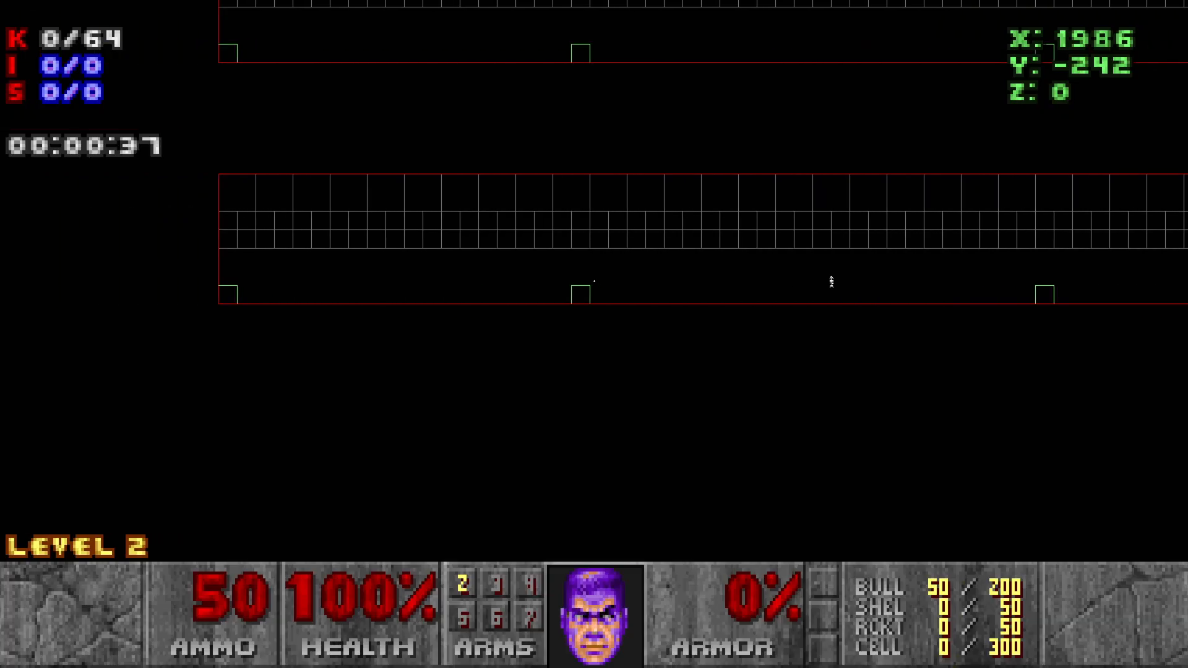
{"action": "key", "text": "Tab"}
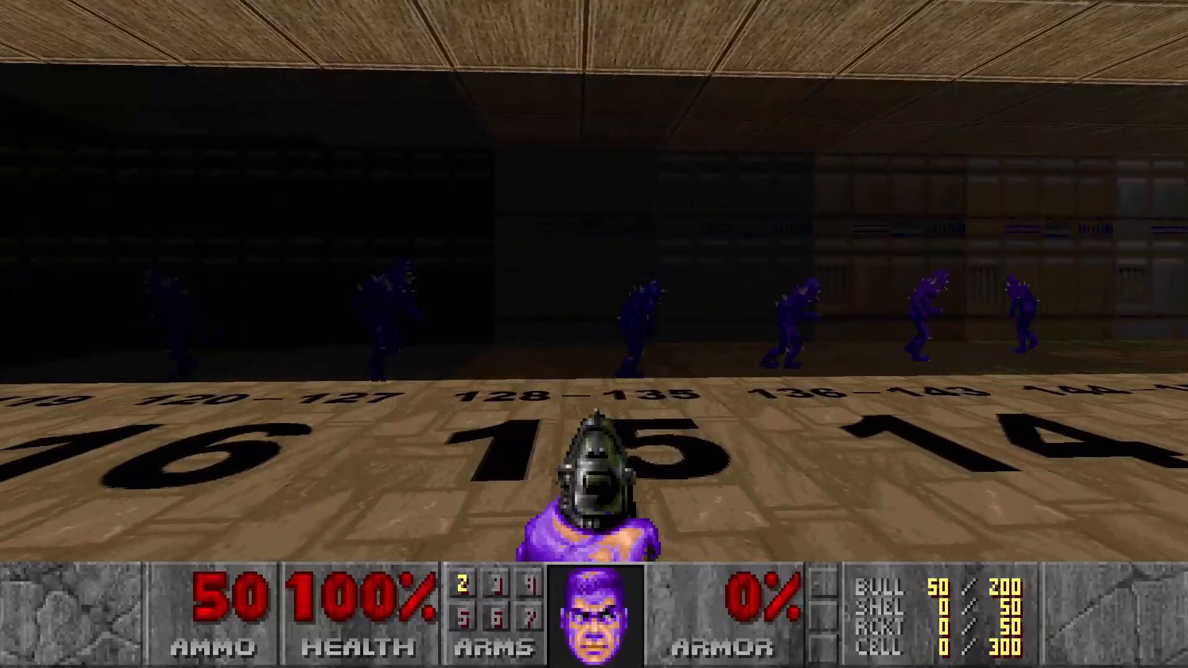
- Move back and forth in front of light bands 12 to 17 to compare how the purple monsters darken
{"action": "key", "text": "d"}
{"action": "key", "text": "a"}
{"action": "key", "text": "s"}
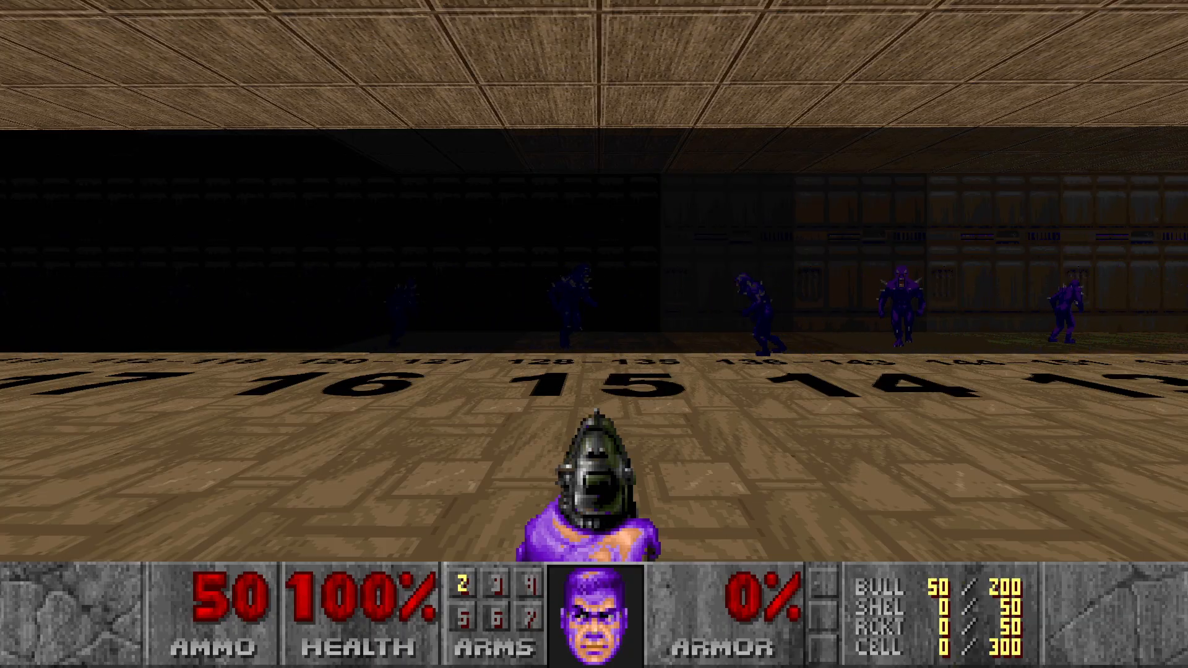
{"action": "key", "text": "a"}
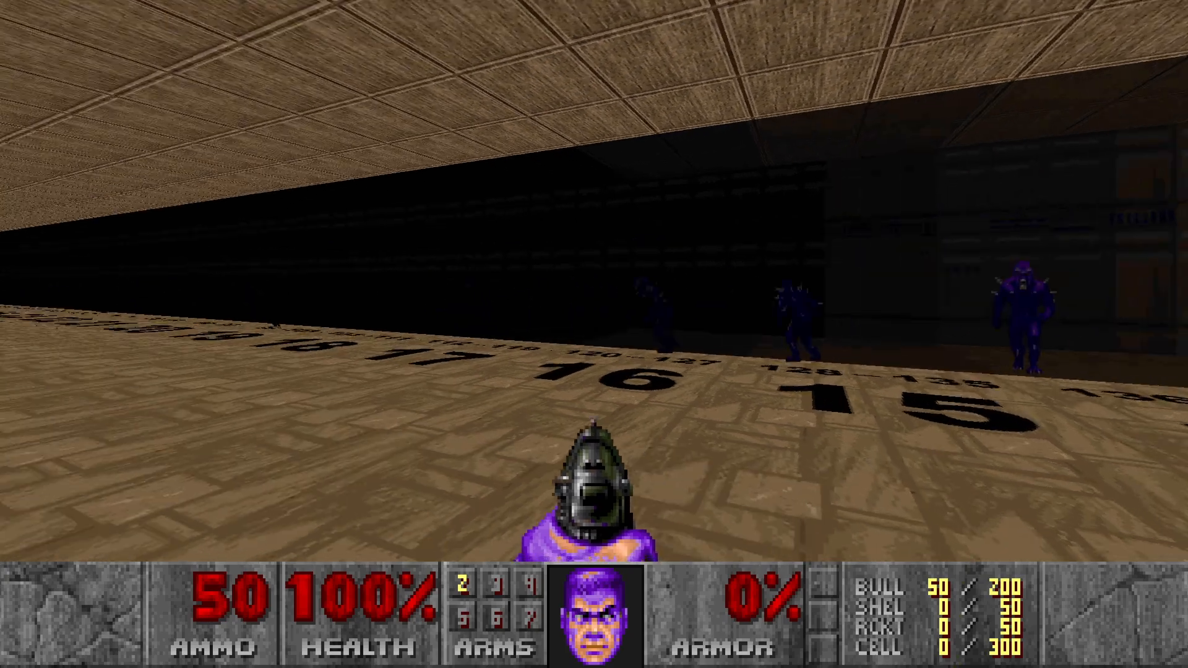
{"action": "key", "text": "d"}
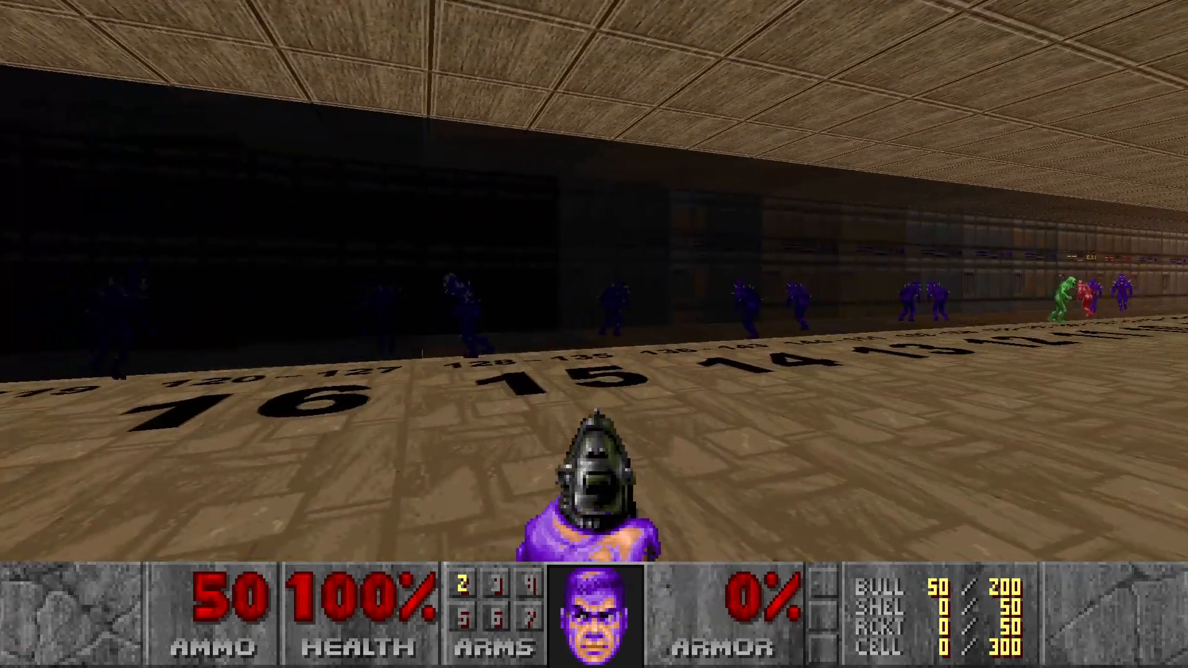
{"action": "key", "text": "w"}
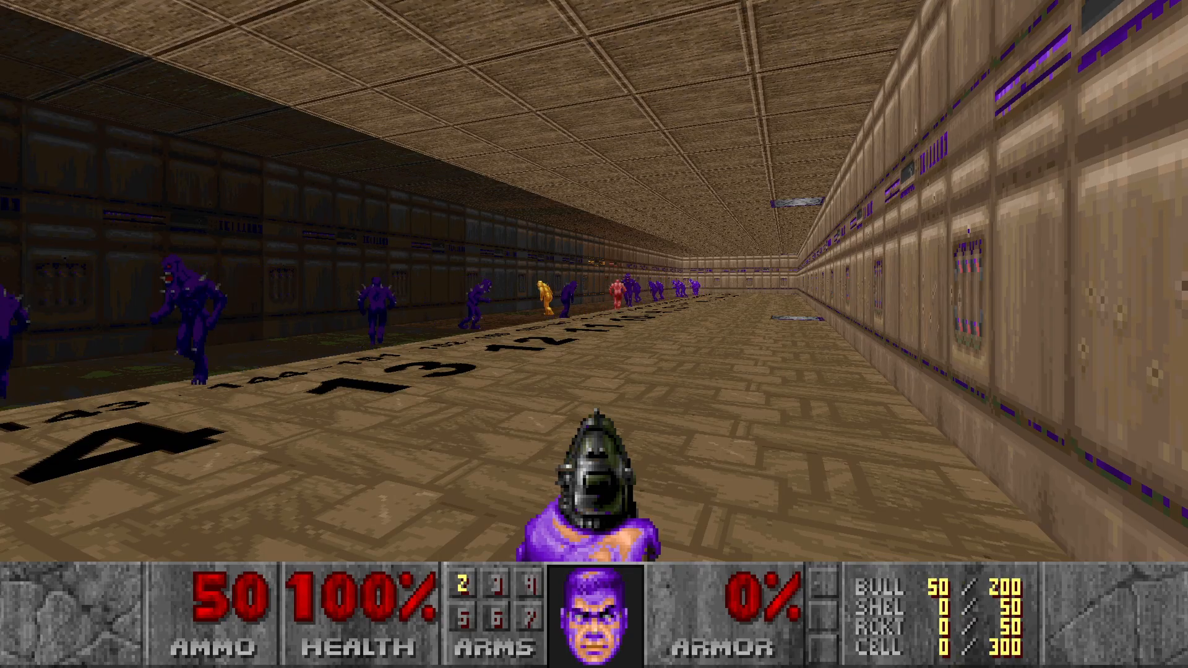
{"action": "key", "text": "Left"}
{"action": "key", "text": "Left"}
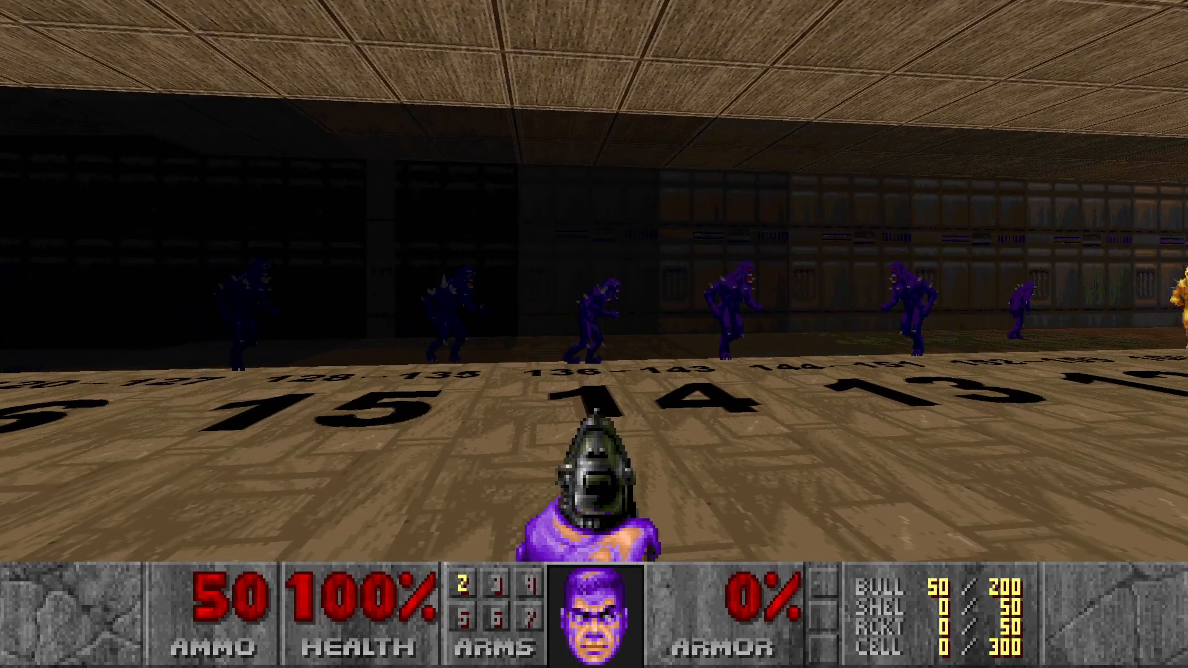
{"action": "key", "text": "Right"}
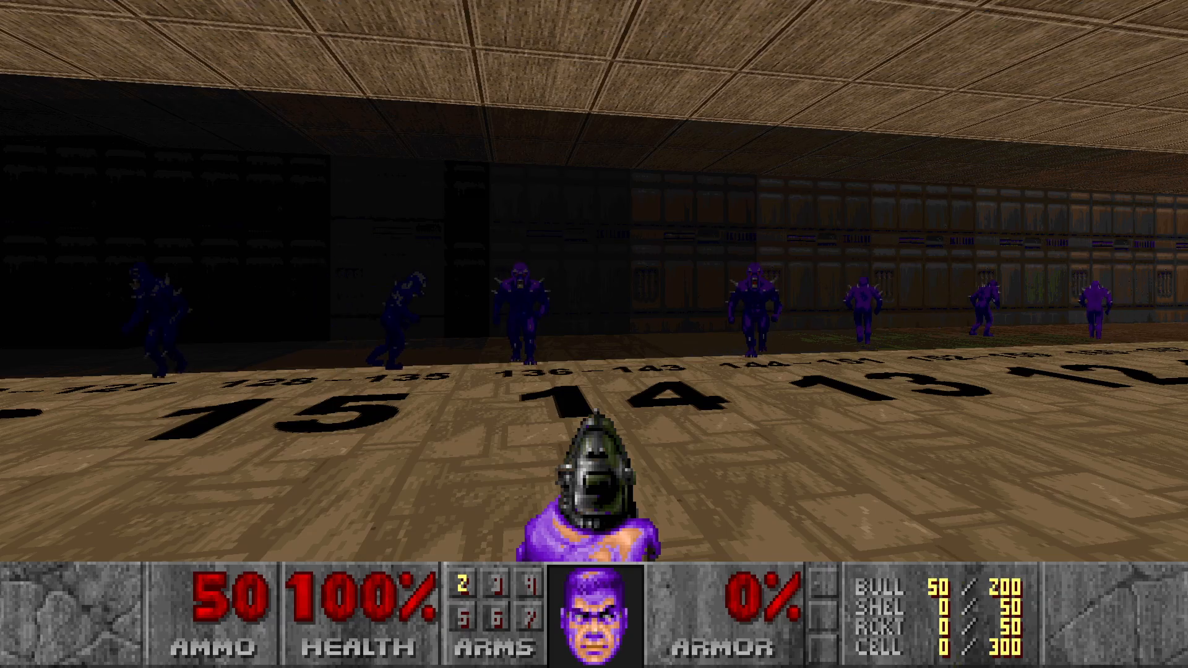
- Walk across the numbered strip into the dim area to examine the monsters and walls up close, and back out
{"action": "key", "text": "w"}
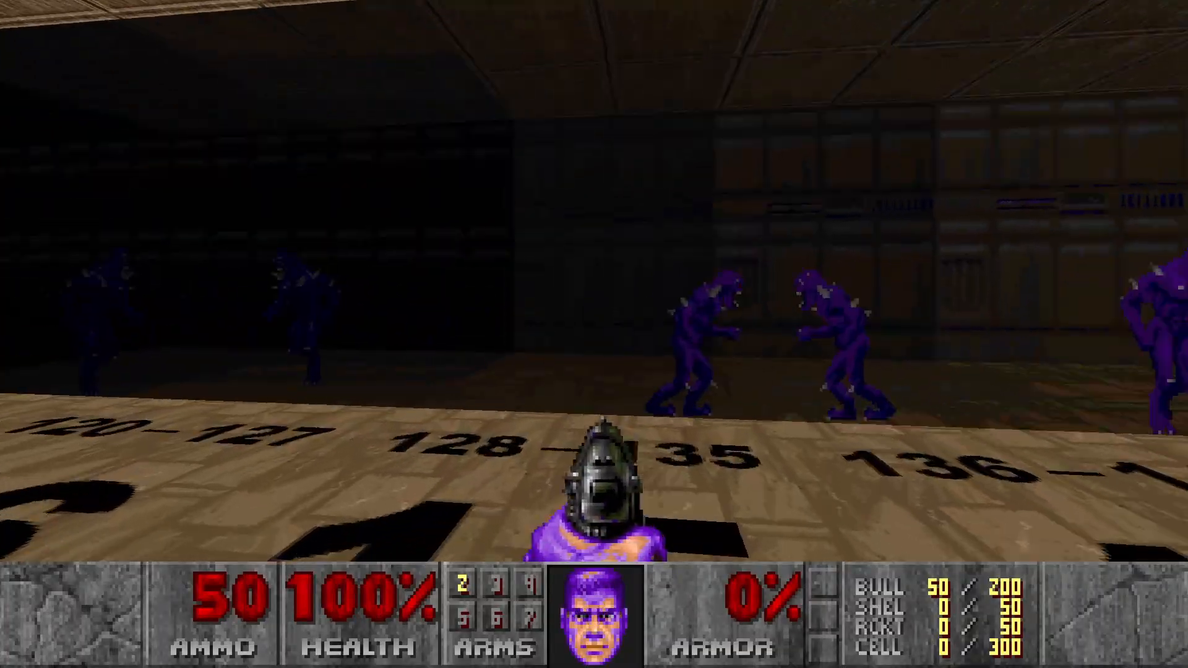
{"action": "key", "text": "w"}
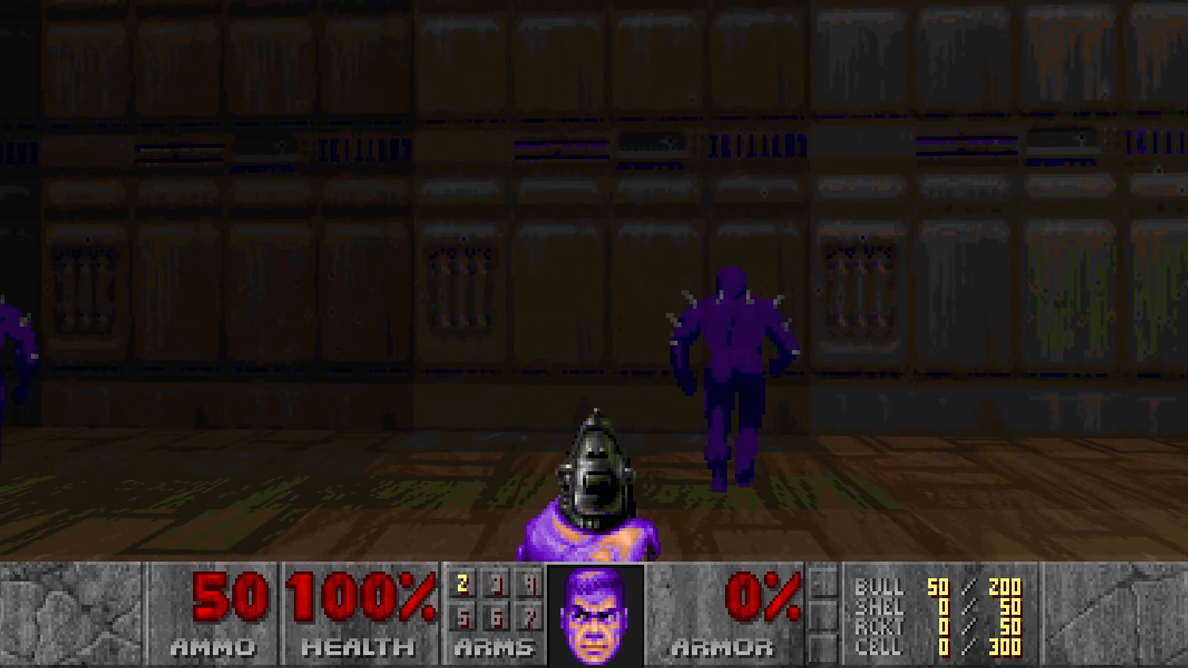
{"action": "key", "text": "s"}
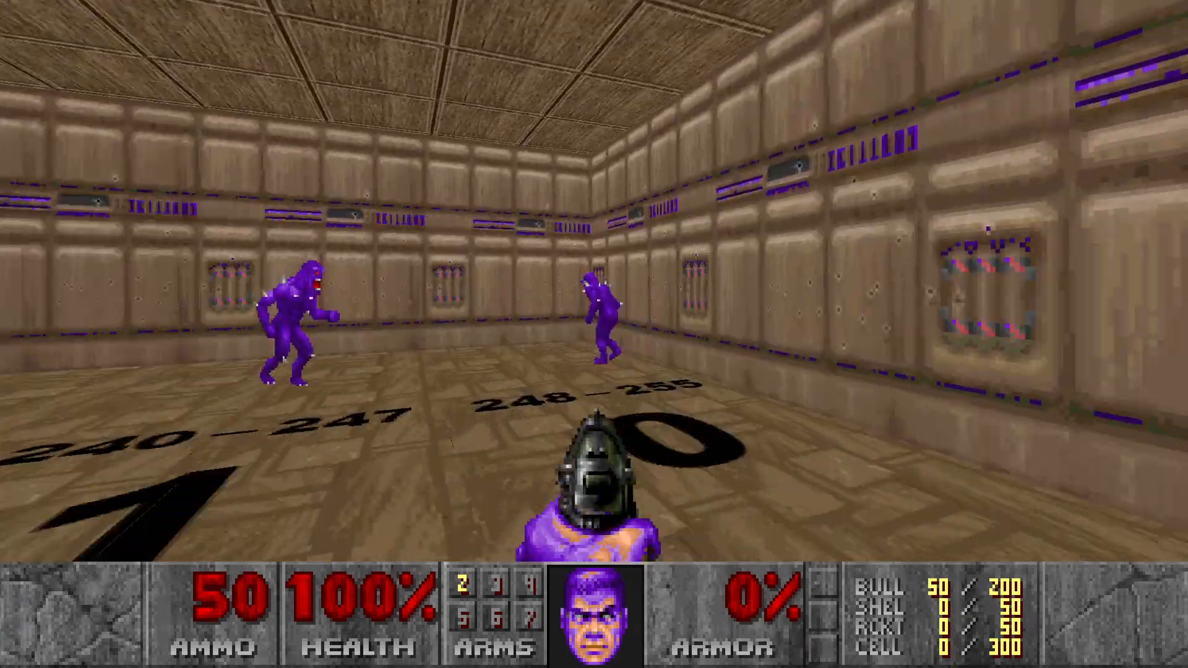
- Strafe along the corridor from bright band 0 to the black area around band 20 and look both ways
{"action": "key", "text": "a"}
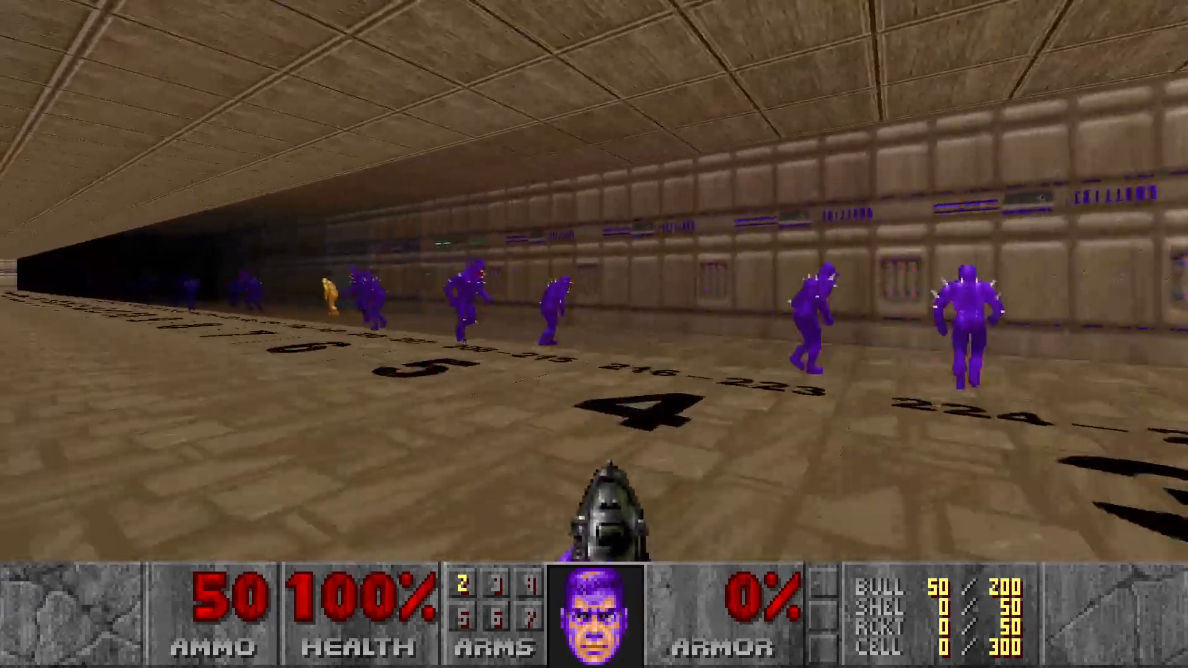
{"action": "key", "text": "a"}
{"action": "key", "text": "a"}
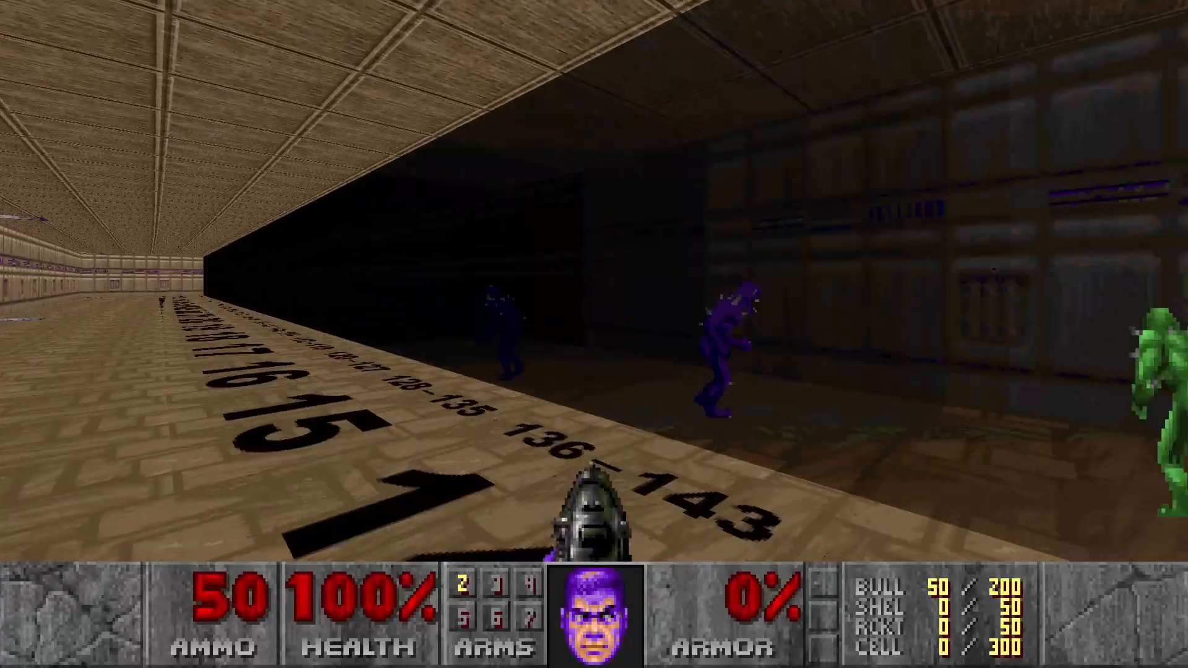
{"action": "key", "text": "a"}
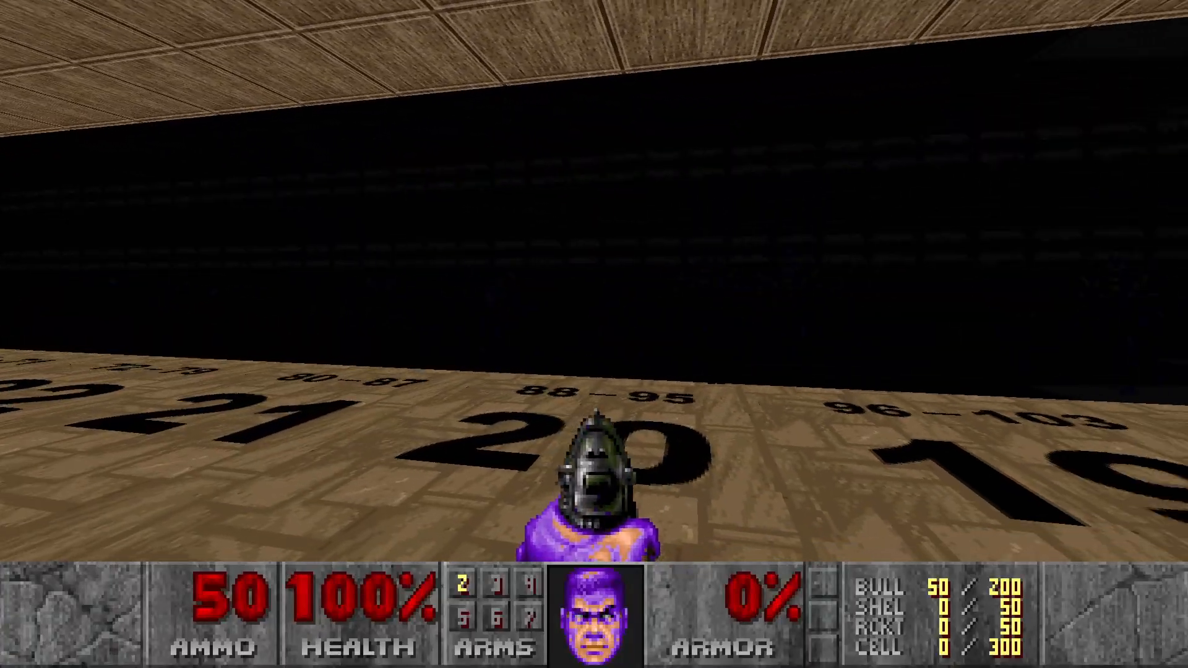
{"action": "key", "text": "Right"}
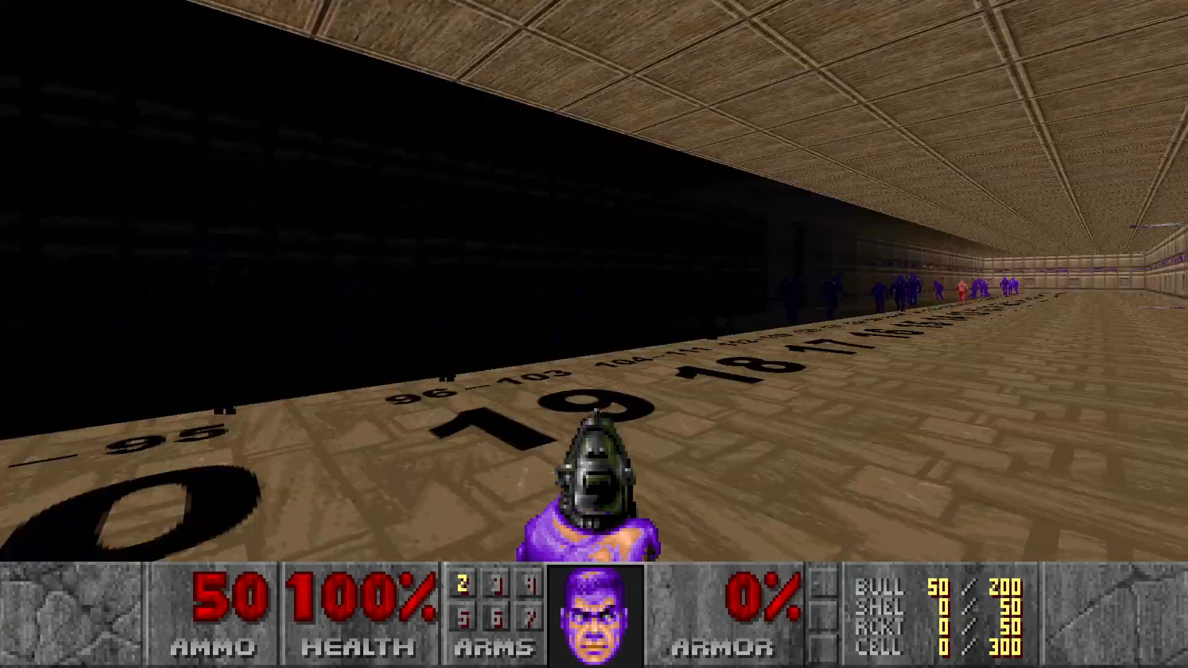
{"action": "key", "text": "Right"}
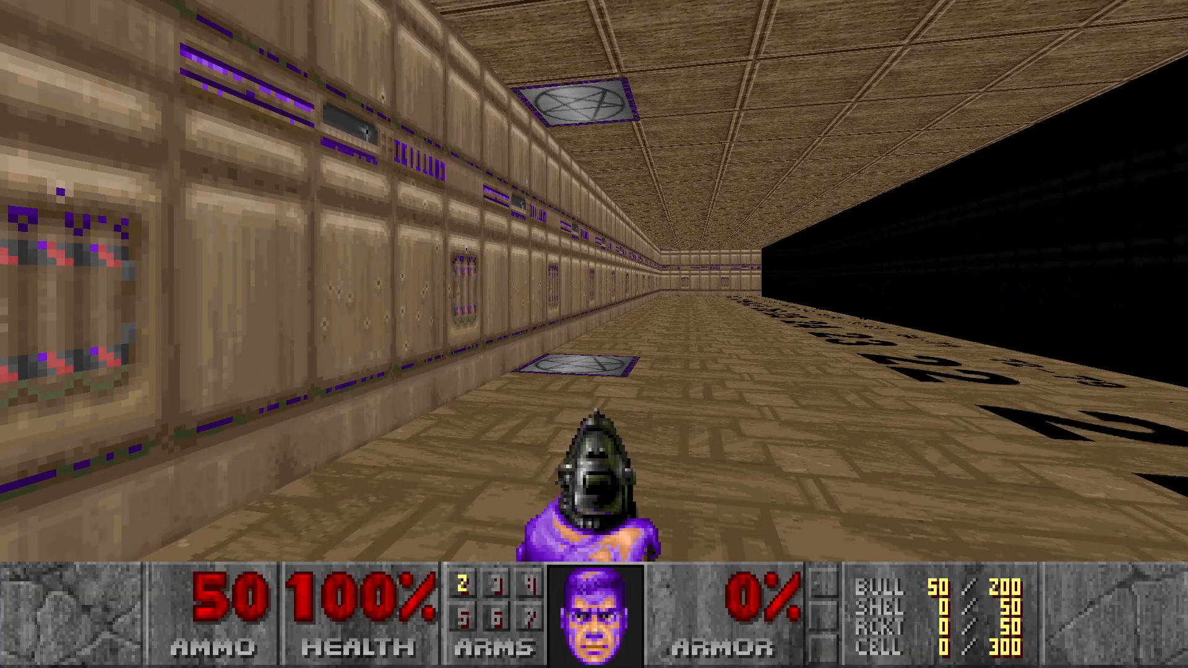
- Walk along the corridor from the black area around bands 22 to 24 to bright bands 2 and 3
{"action": "key", "text": "w"}
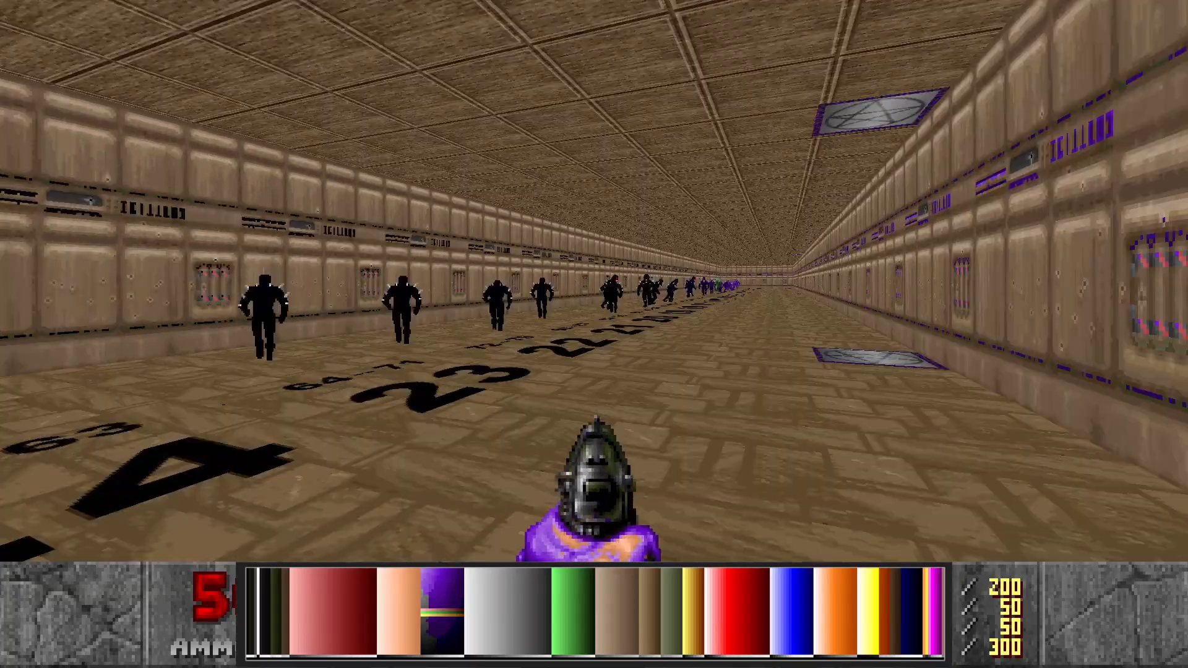
{"action": "key", "text": "Right"}
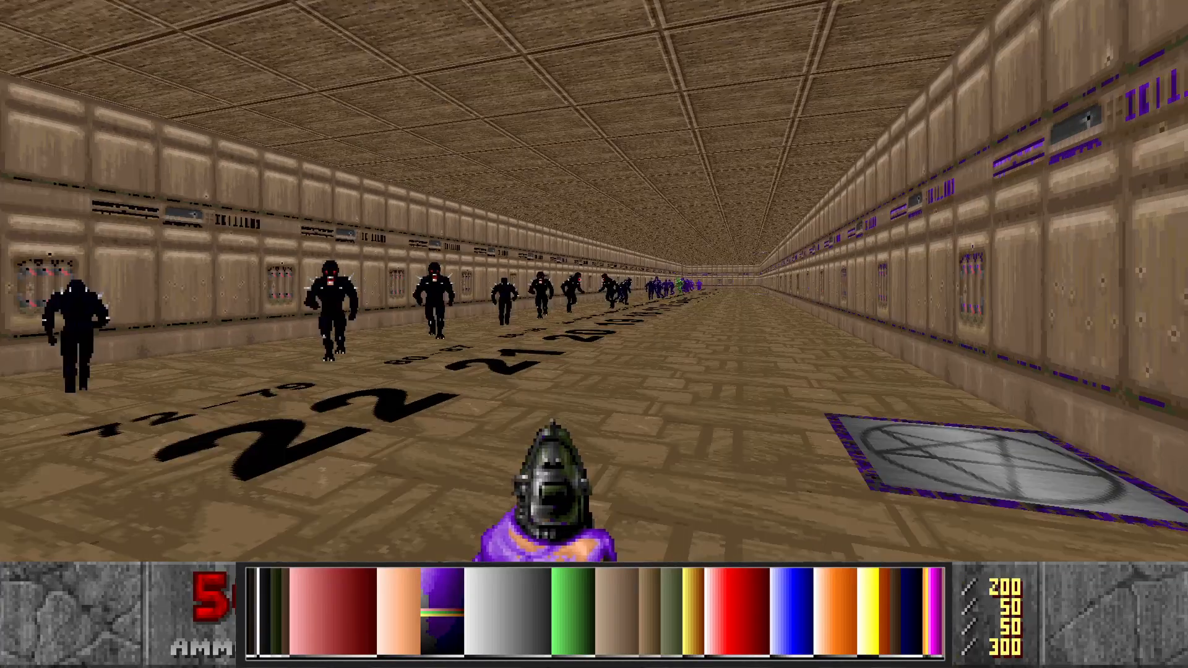
{"action": "key", "text": "w"}
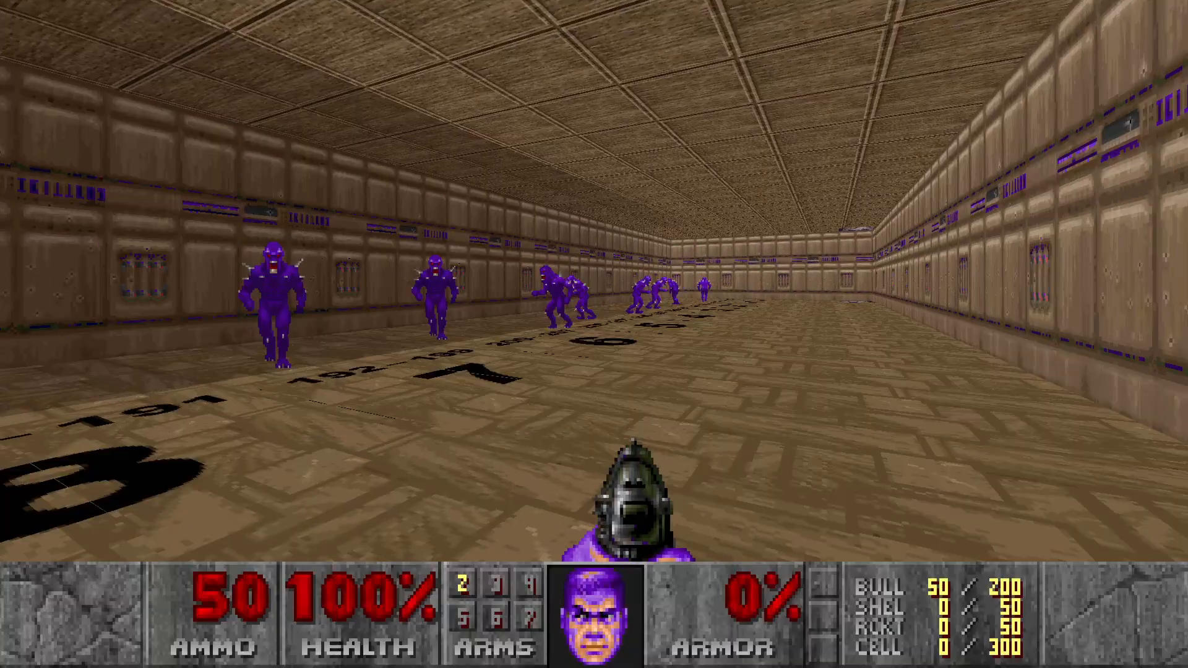
{"action": "key", "text": "w"}
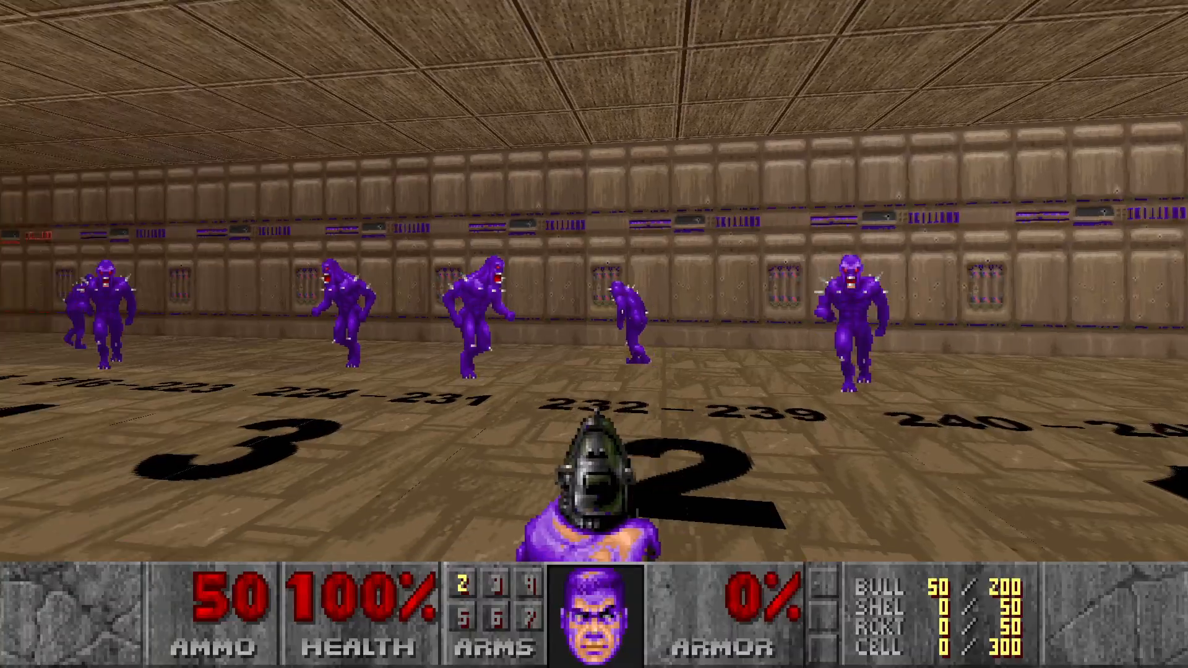
- Move back and forth between bands 3 and 7 to compare the monsters and wall lights in both directions
{"action": "key", "text": "w"}
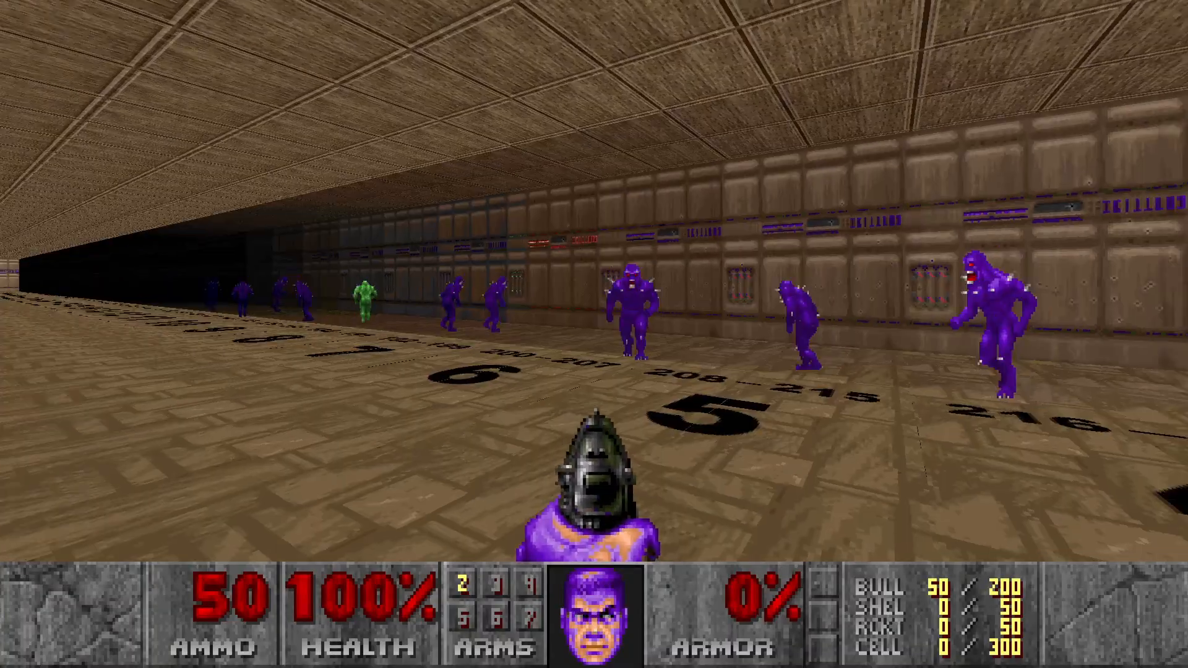
{"action": "key", "text": "w"}
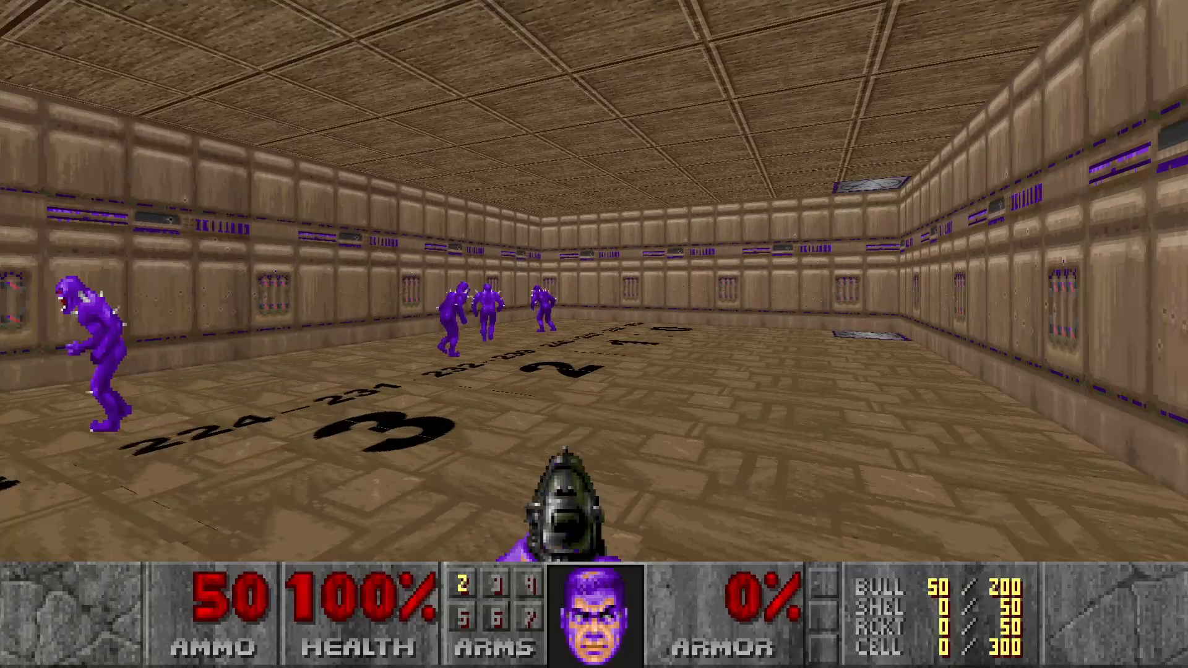
{"action": "key", "text": "w"}
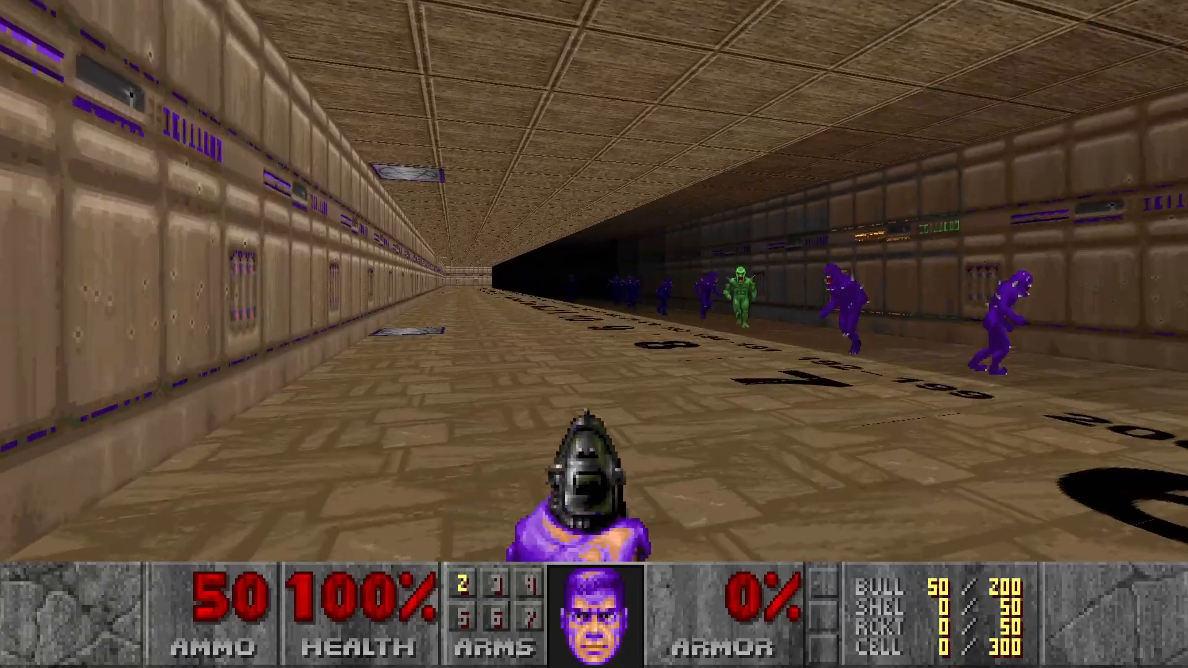
{"action": "key", "text": "w"}
{"action": "key", "text": "w"}
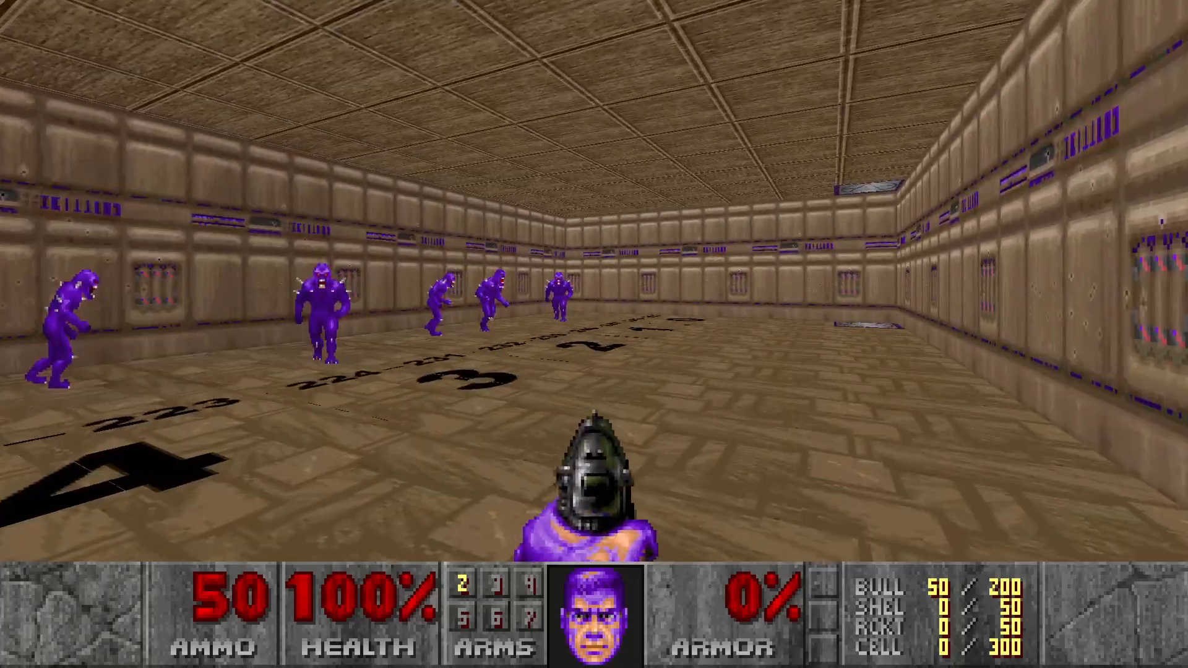
{"action": "key", "text": "a"}
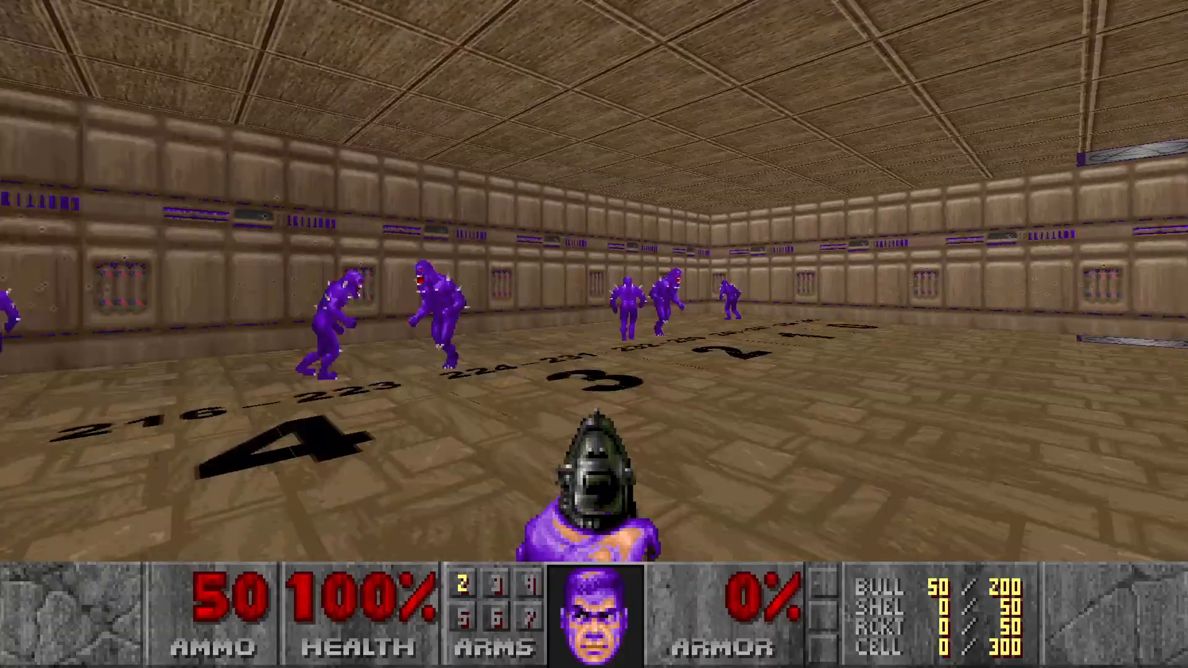
- Move to dark bands 15 and 16, examine the monsters there, and look back towards the bright end
{"action": "key", "text": "w"}
{"action": "key", "text": "a"}
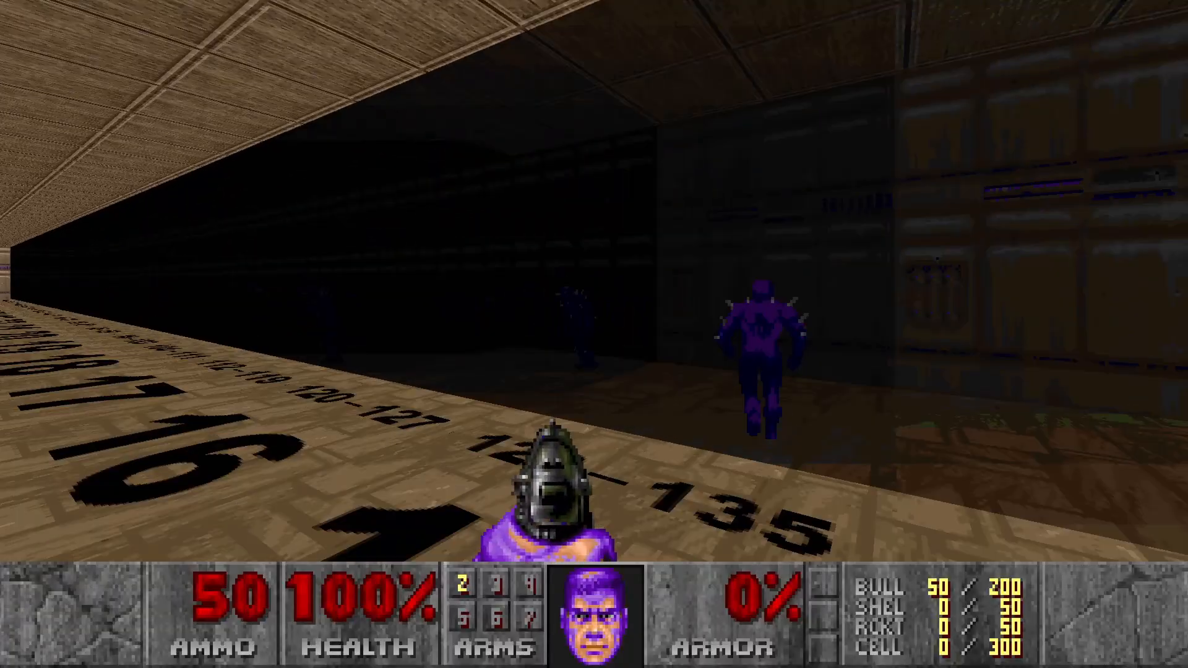
{"action": "key", "text": "a"}
{"action": "key", "text": "w"}
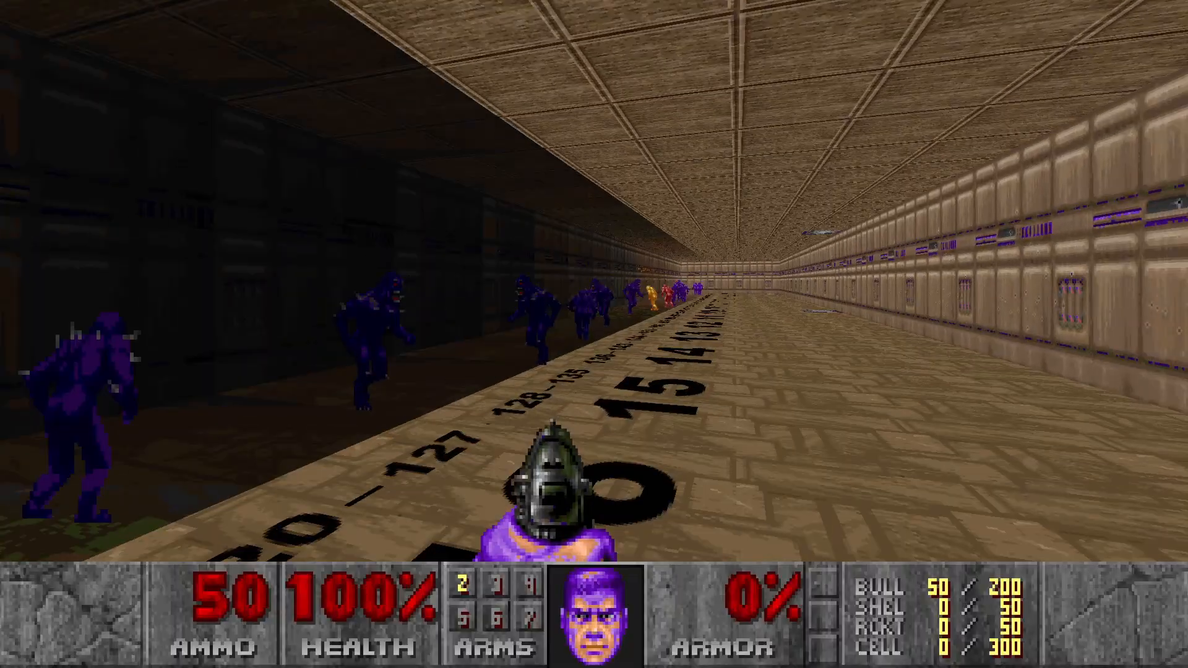
- Return to bright bands 0 and 1 and look back along the row of monsters towards the dark end
{"action": "key", "text": "w"}
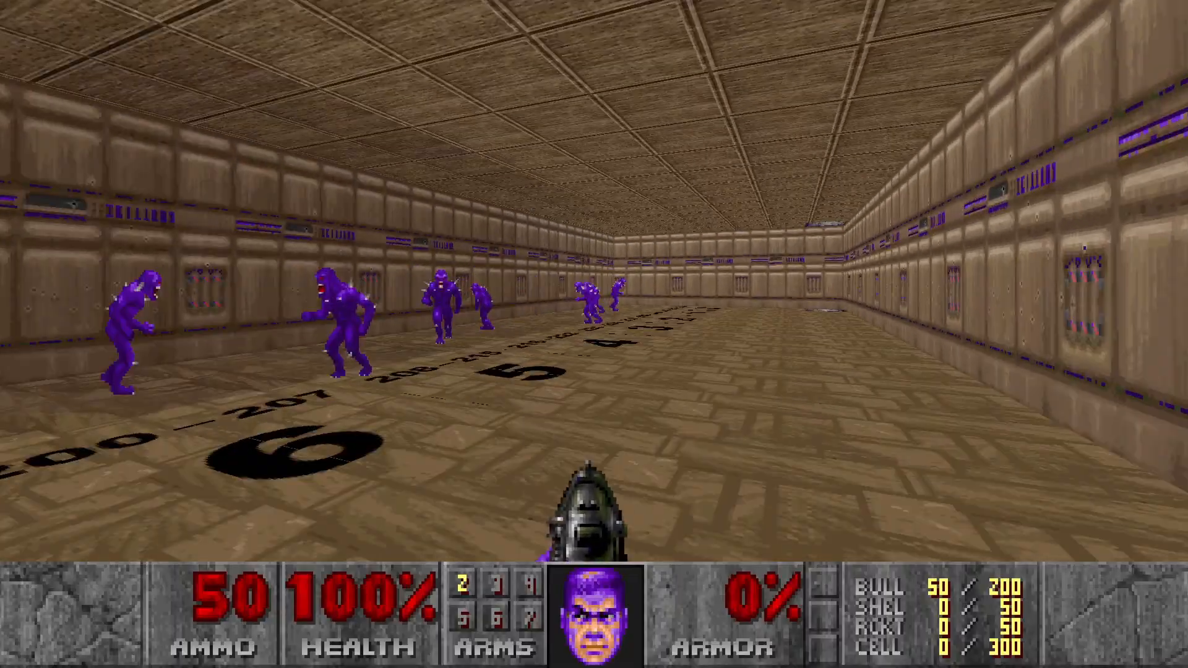
{"action": "key", "text": "w"}
{"action": "key", "text": "d"}
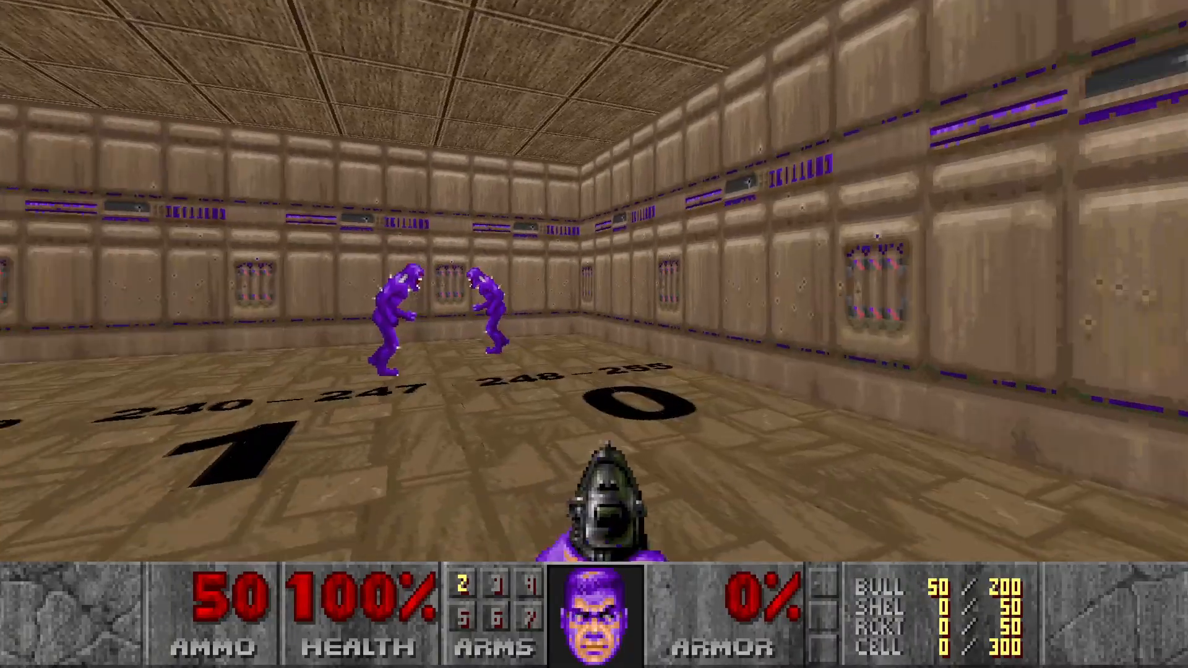
{"action": "key", "text": "w"}
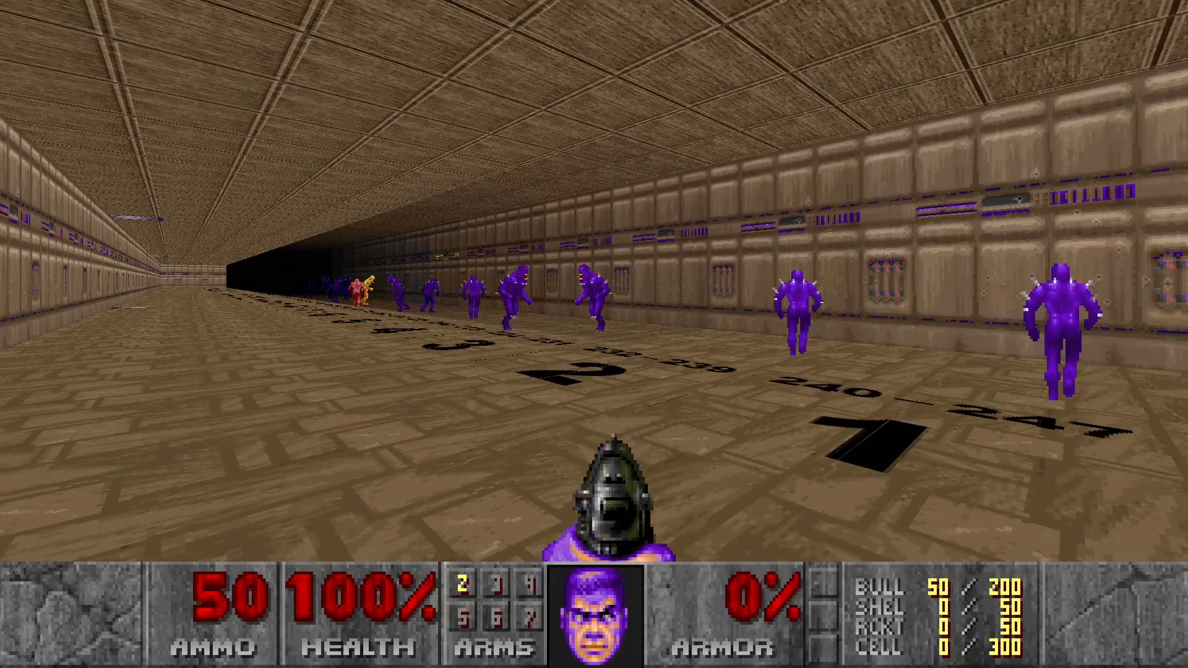
- Examine the monsters and wall lights around bands 7 to 9, strafing in front of the numbered strip
{"action": "key", "text": "w"}
{"action": "key", "text": "a"}
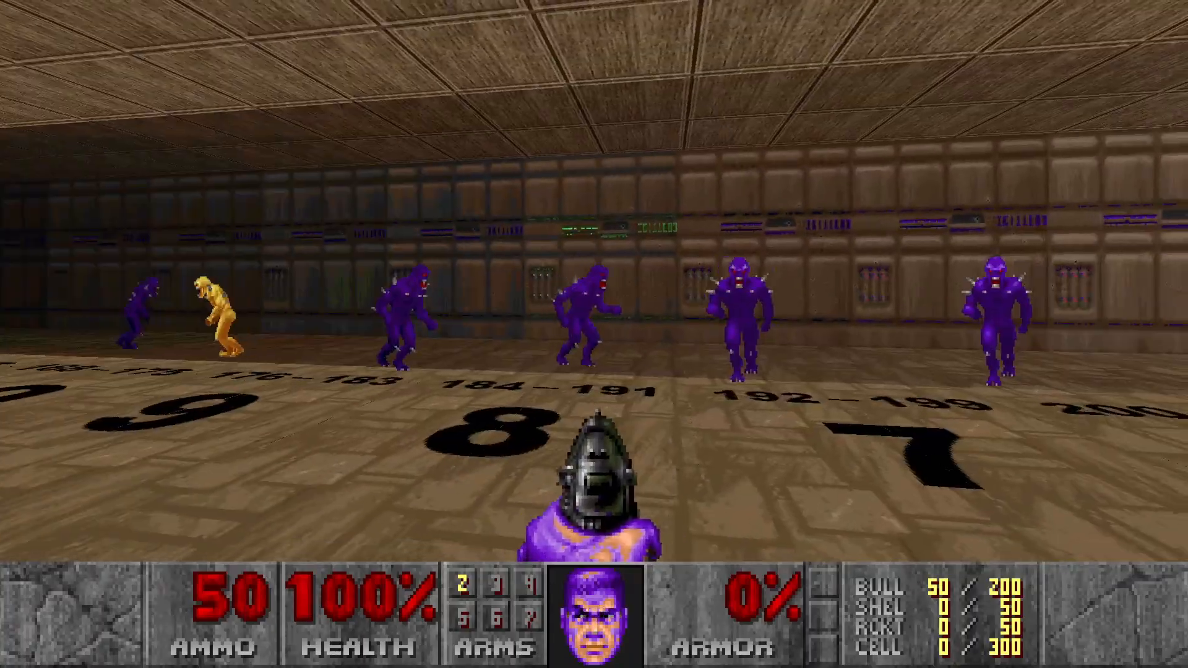
{"action": "key", "text": "a"}
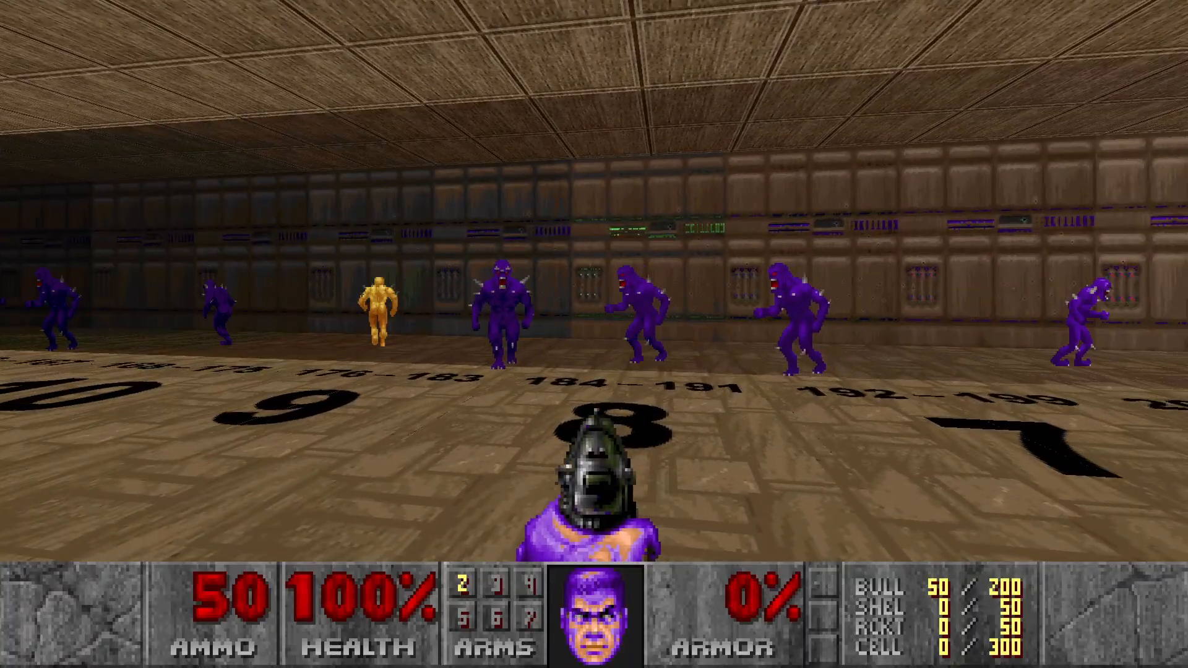
{"action": "key", "text": "d"}
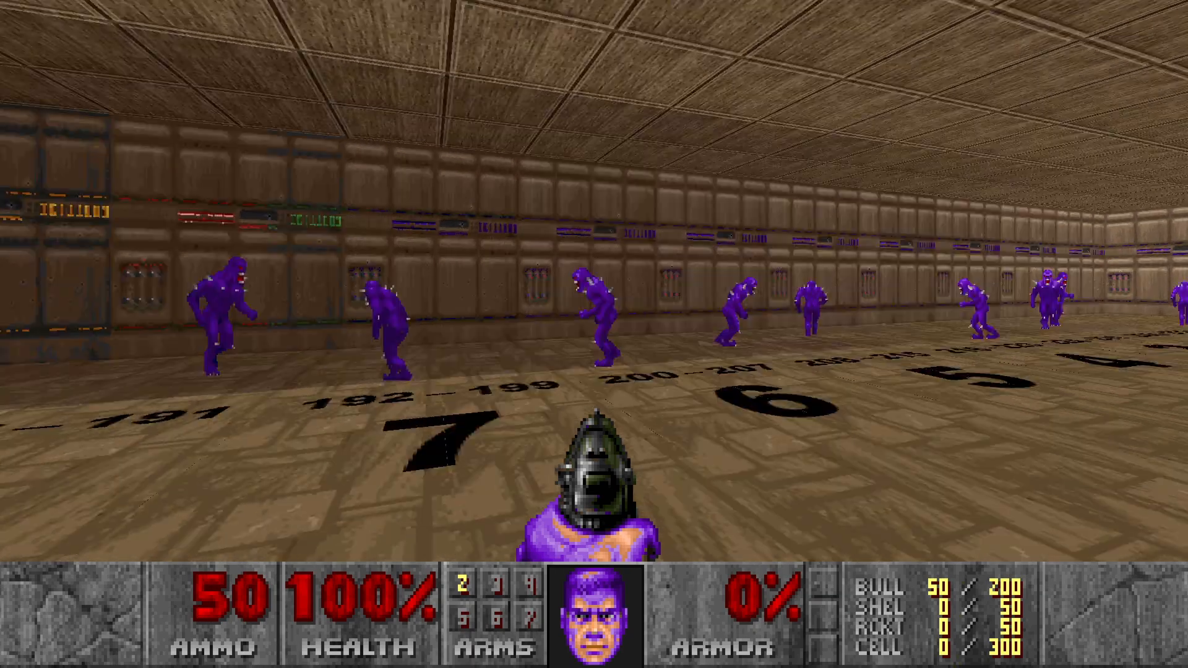
{"action": "key", "text": "d"}
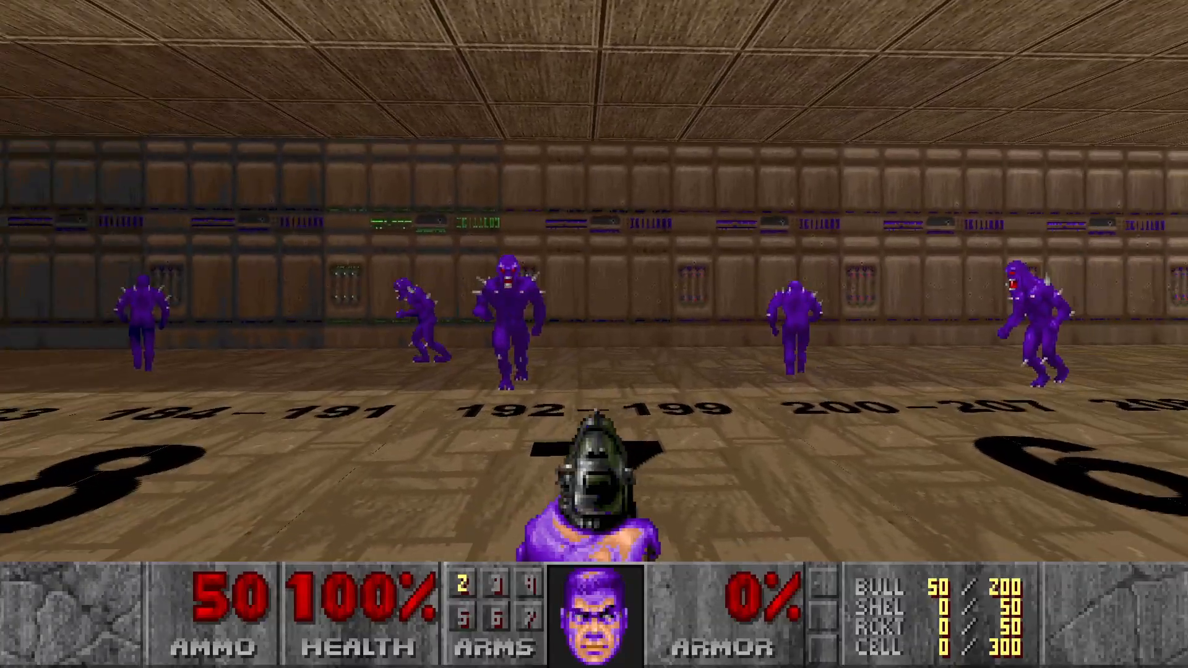
- Move to the darker bands 12 to 15 and look back along the row at how the monsters change shade
{"action": "key", "text": "w"}
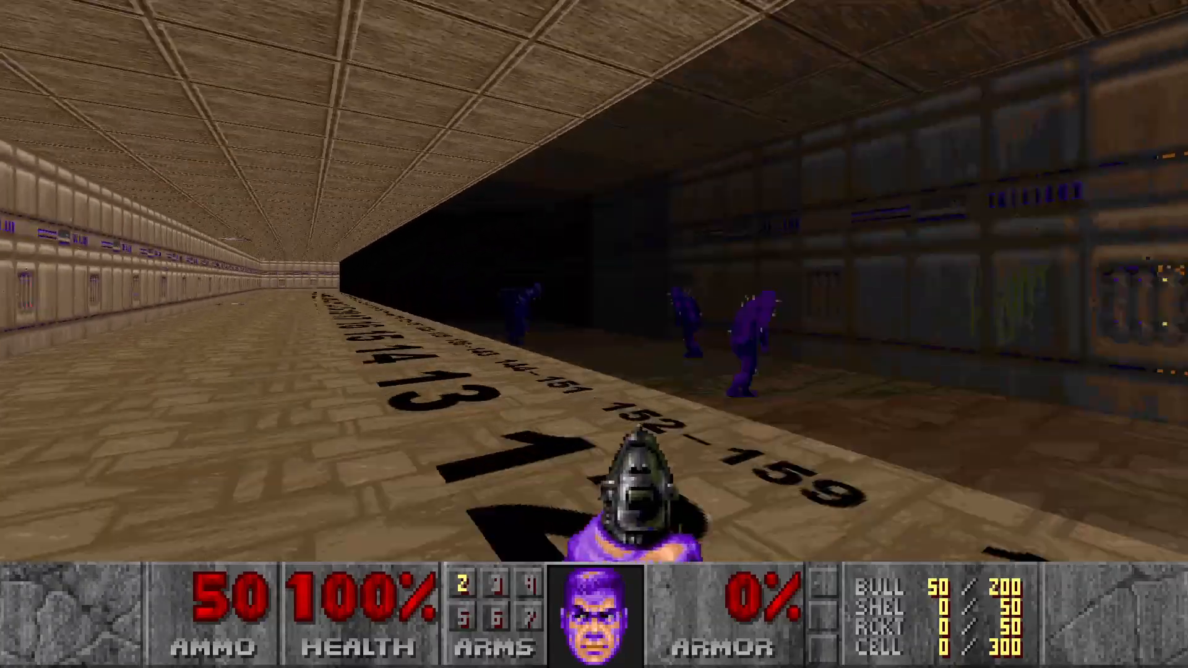
{"action": "key", "text": "w"}
{"action": "key", "text": "a"}
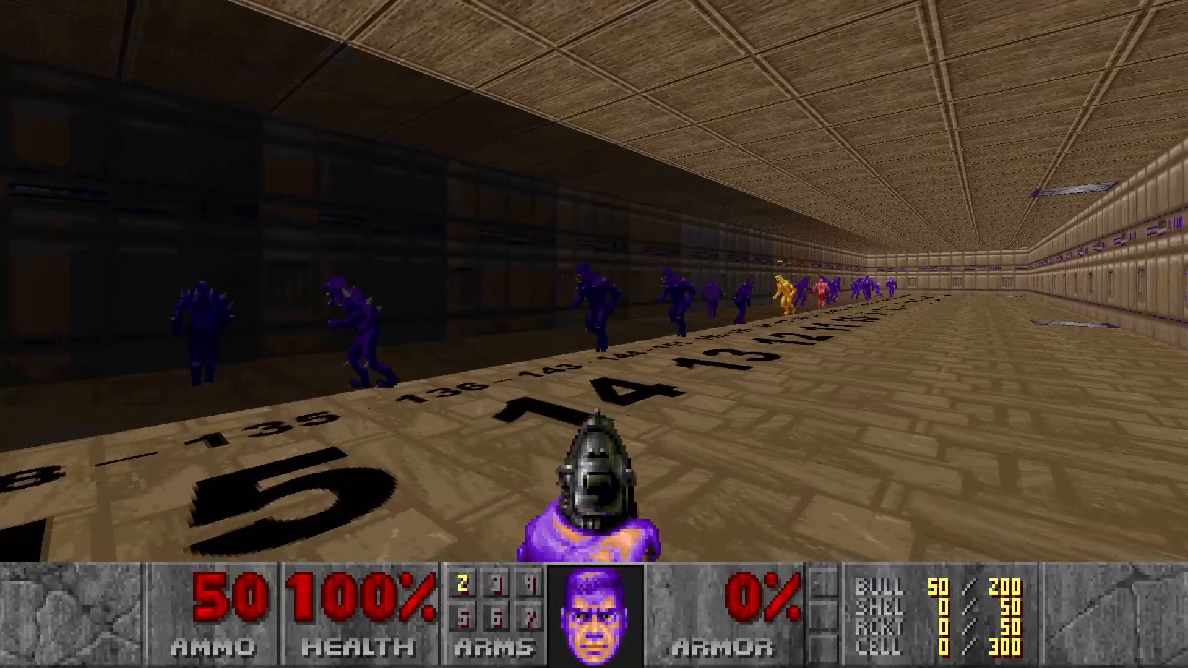
{"action": "key", "text": "w"}
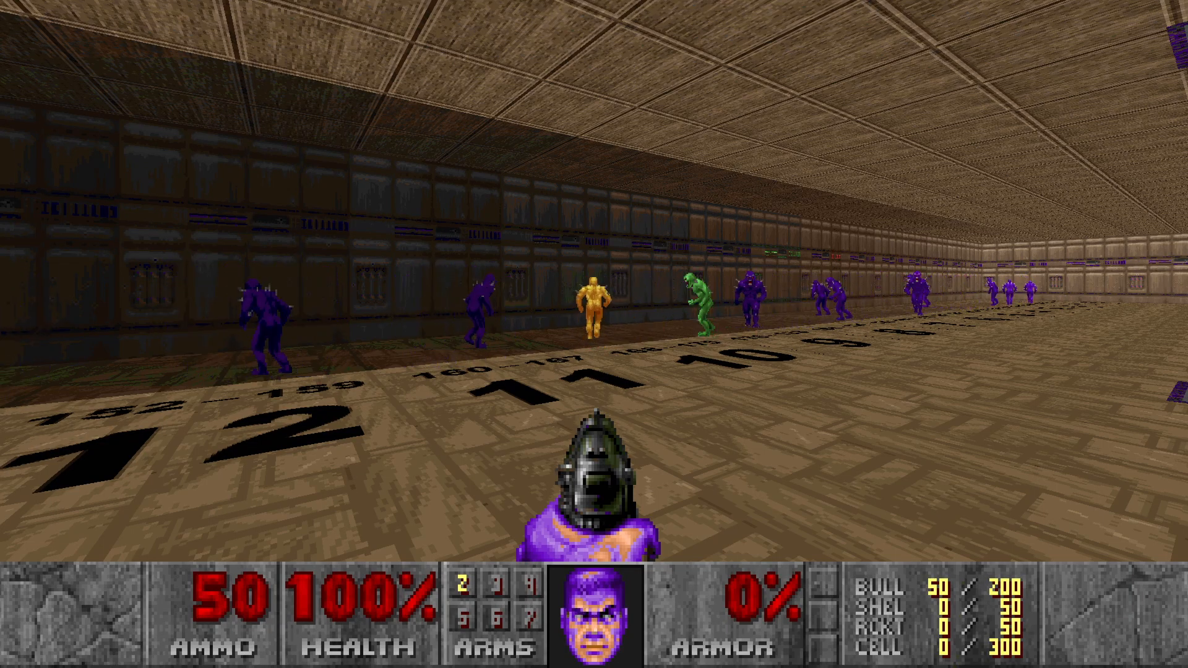
- Compare the monsters around bands 9 to 12, walking into the dim area near 168-175 and back out
{"action": "key", "text": "Right"}
{"action": "key", "text": "Left"}
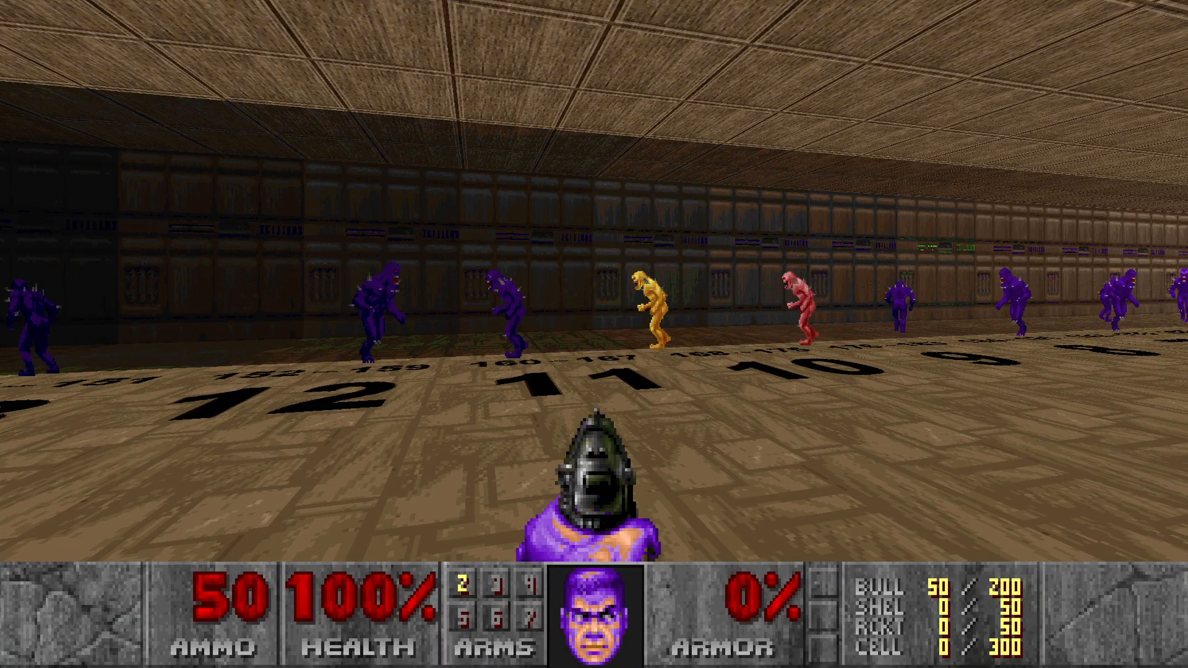
{"action": "key", "text": "Right"}
{"action": "key", "text": "Left"}
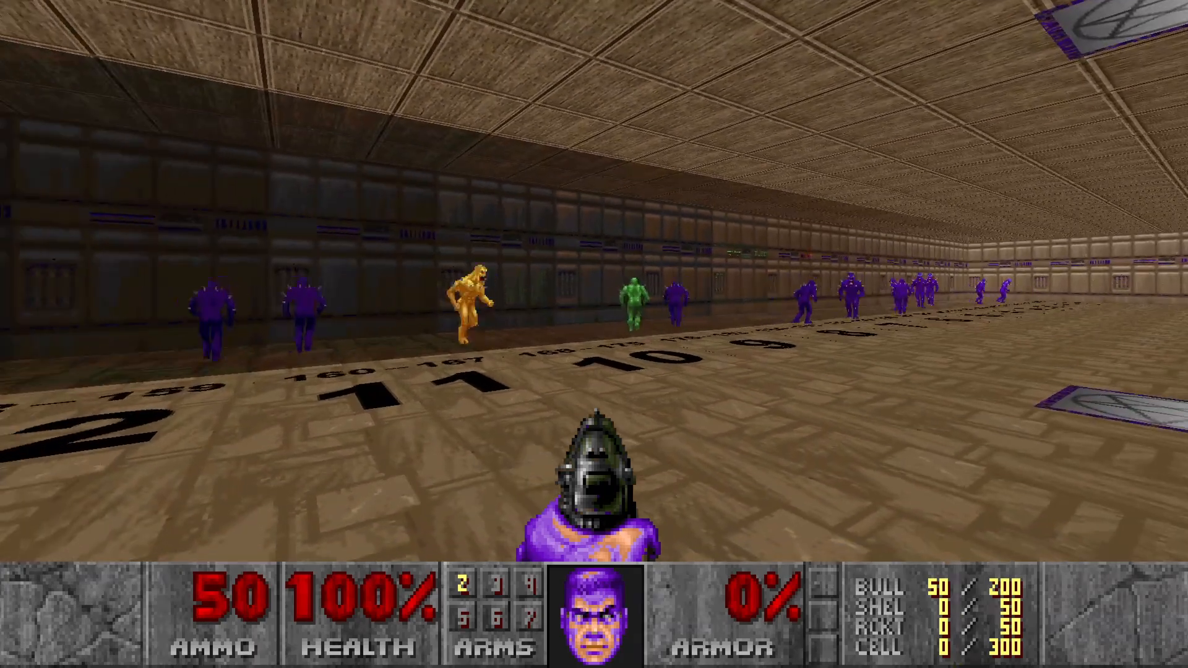
{"action": "key", "text": "w"}
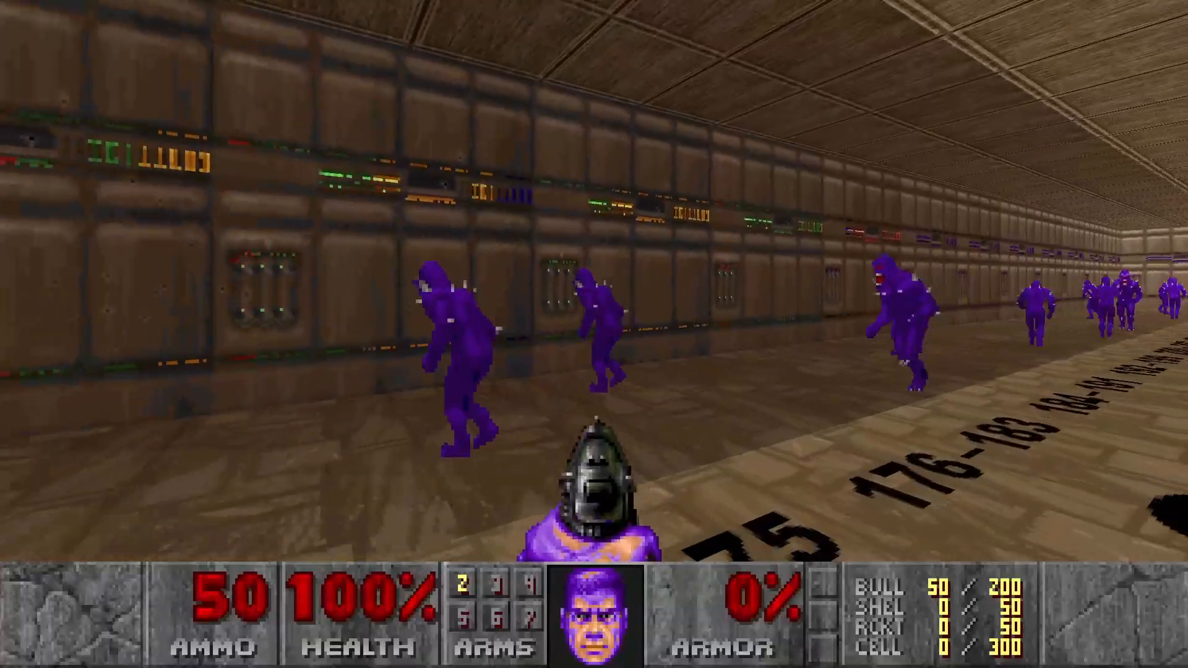
{"action": "key", "text": "s"}
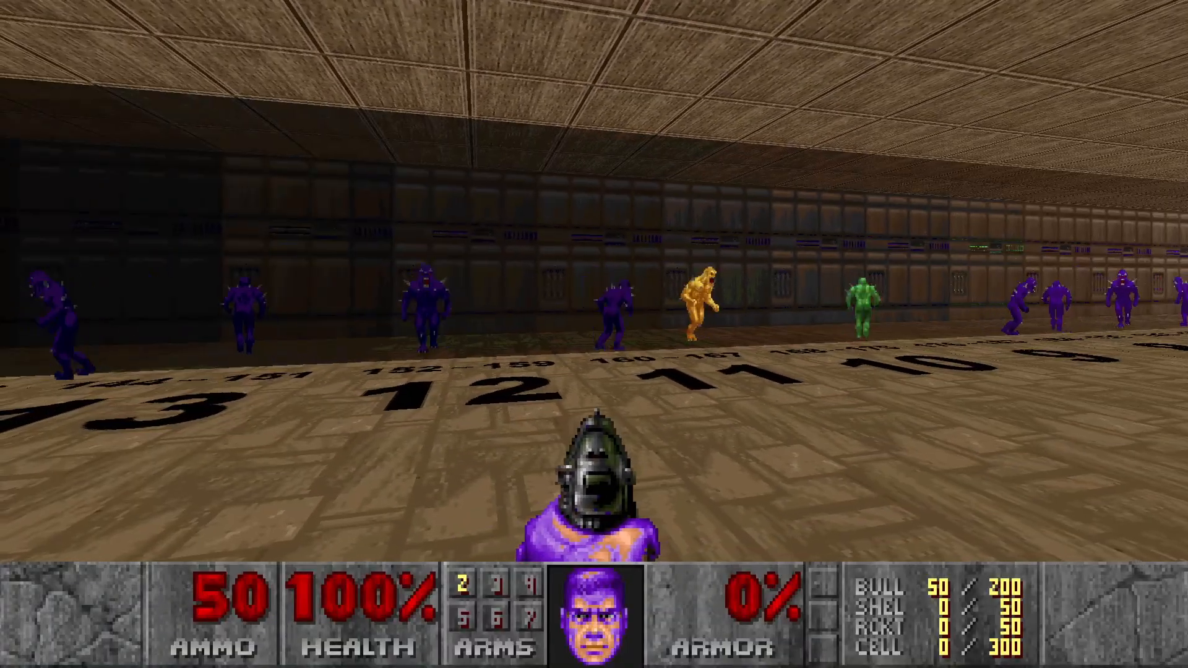
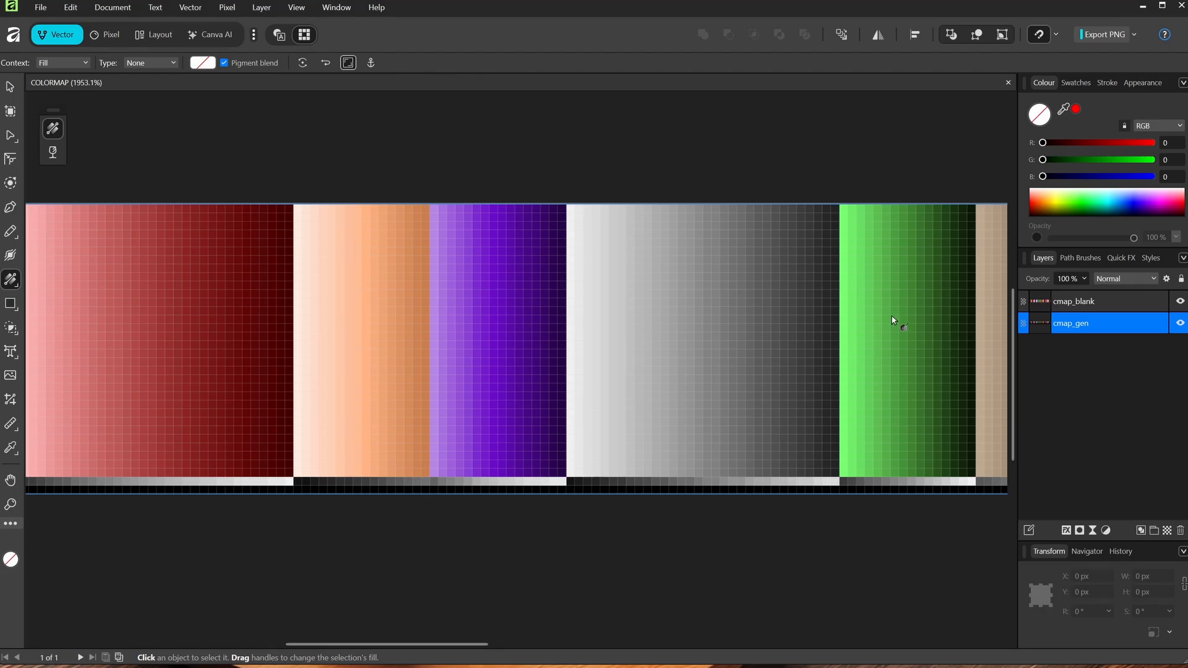
- In Affinity, hide the cmap_blank layer to show cmap_gen underneath and look over the generated colormap's ramps
{"action": "left_click", "coordinate": [1180, 302]}
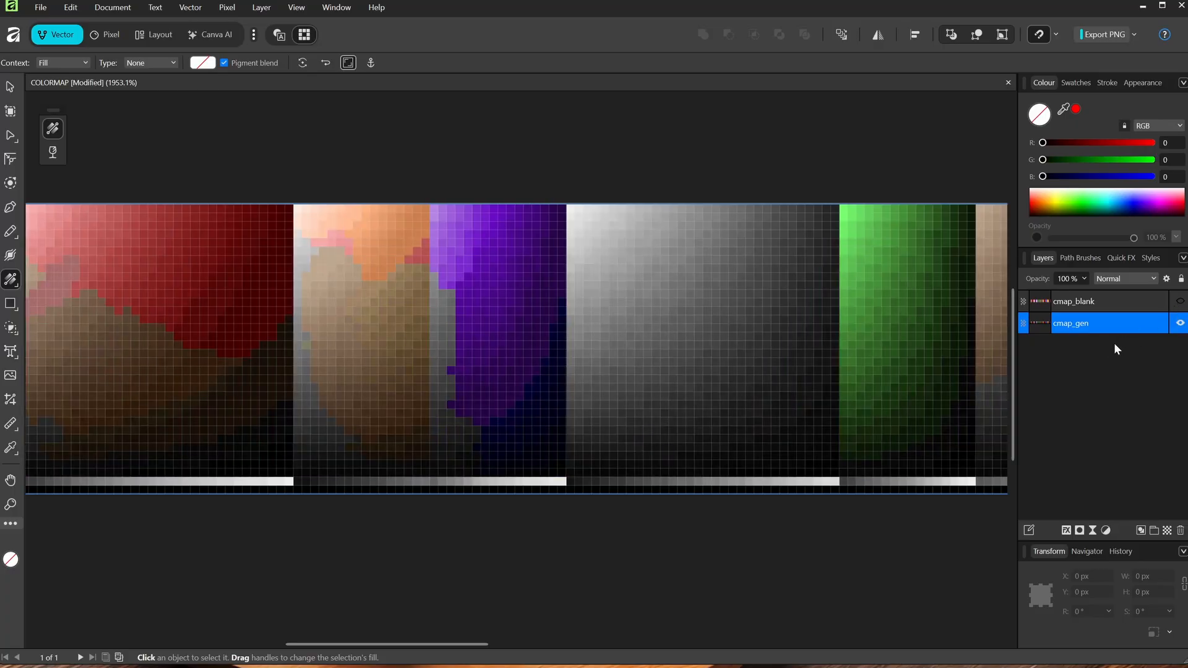
{"action": "key", "text": "ctrl+minus"}
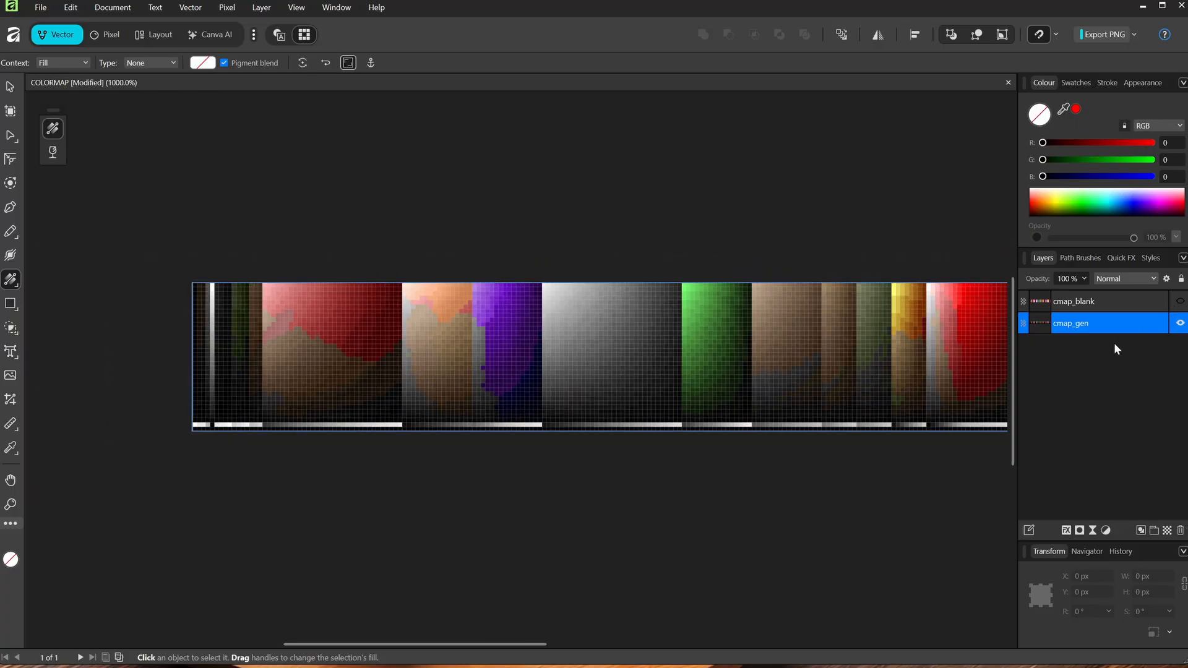
{"action": "left_click_drag", "start_coordinate": [961, 410], "coordinate": [806, 373]}
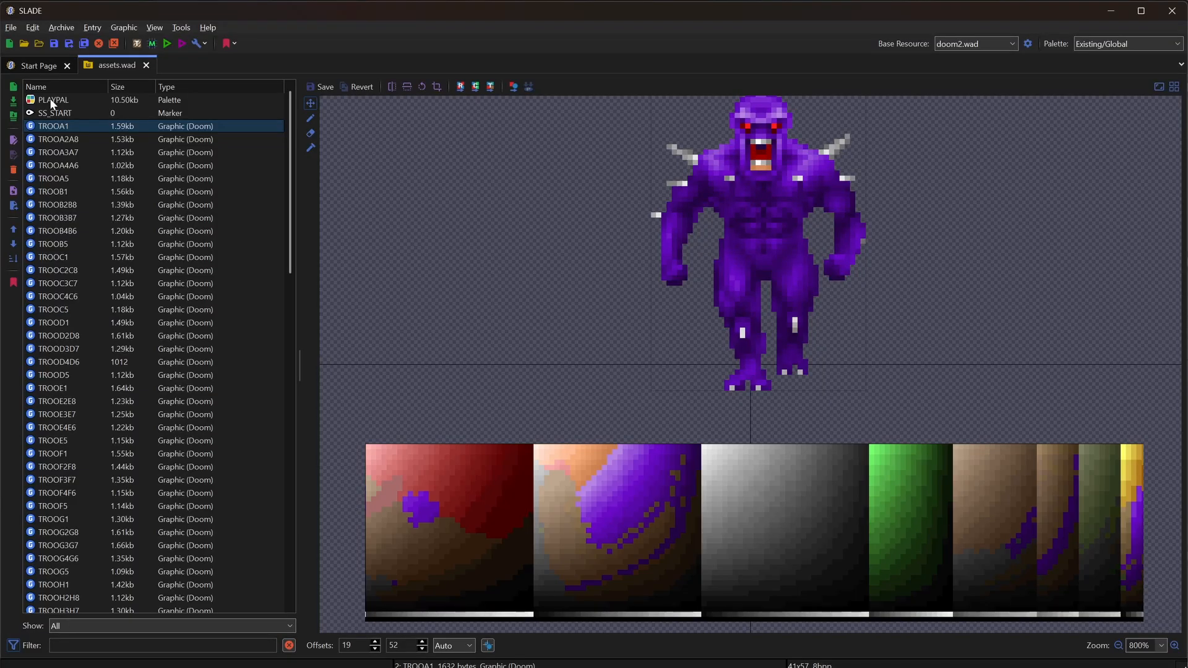
- In SLADE, browse the TROO sprites in assets.wad from TROOA1 down to the brown TROOB3B7
{"action": "key", "text": "Down"}
{"action": "key", "text": "Down"}
{"action": "key", "text": "Down"}
{"action": "key", "text": "Down"}
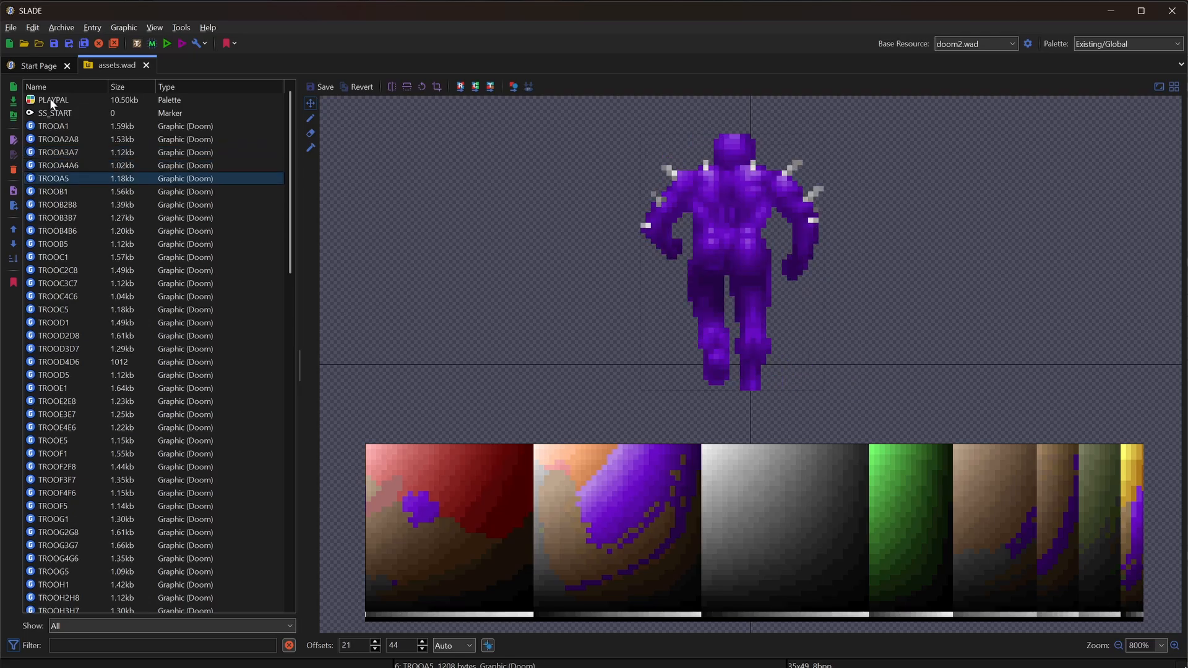
{"action": "key", "text": "Down"}
{"action": "key", "text": "Down"}
{"action": "key", "text": "Down"}
{"action": "key", "text": "Down"}
{"action": "key", "text": "Down"}
{"action": "key", "text": "Down"}
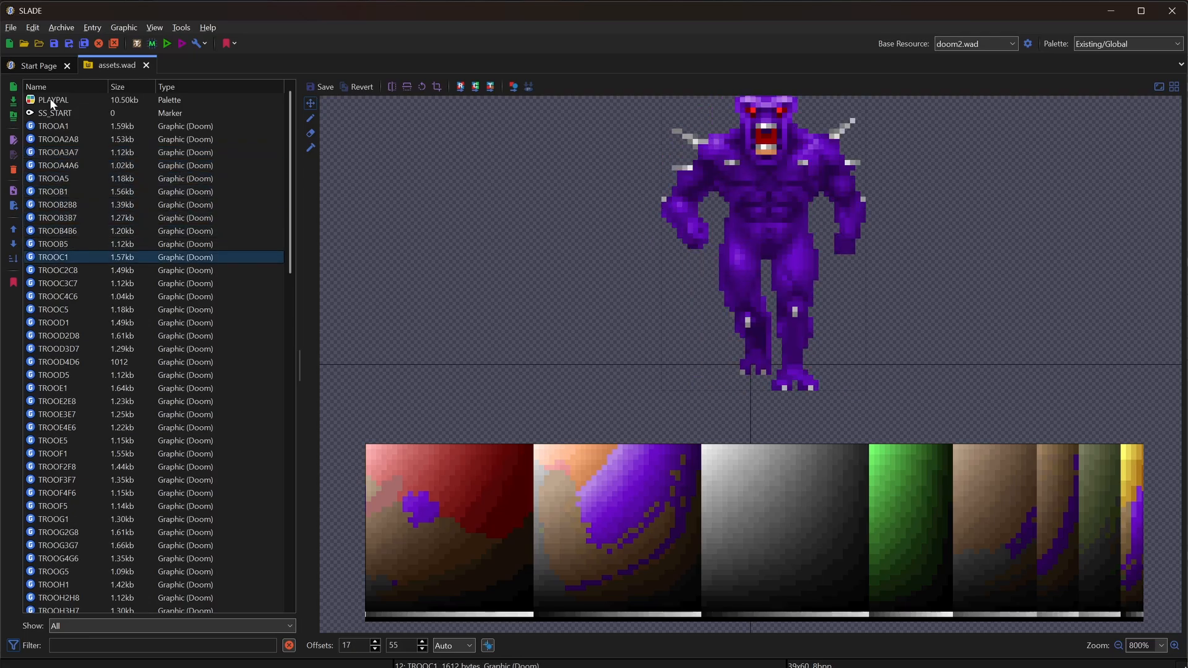
{"action": "key", "text": "Down"}
{"action": "key", "text": "Down"}
{"action": "key", "text": "Down"}
{"action": "key", "text": "Down"}
{"action": "key", "text": "Down"}
{"action": "key", "text": "Down"}
{"action": "key", "text": "Down"}
{"action": "key", "text": "Down"}
{"action": "key", "text": "Down"}
{"action": "key", "text": "Down"}
{"action": "key", "text": "Down"}
{"action": "key", "text": "Down"}
{"action": "key", "text": "Down"}
{"action": "key", "text": "Down"}
{"action": "key", "text": "Down"}
{"action": "key", "text": "Down"}
{"action": "key", "text": "Down"}
{"action": "key", "text": "Down"}
{"action": "key", "text": "Down"}
{"action": "key", "text": "Down"}
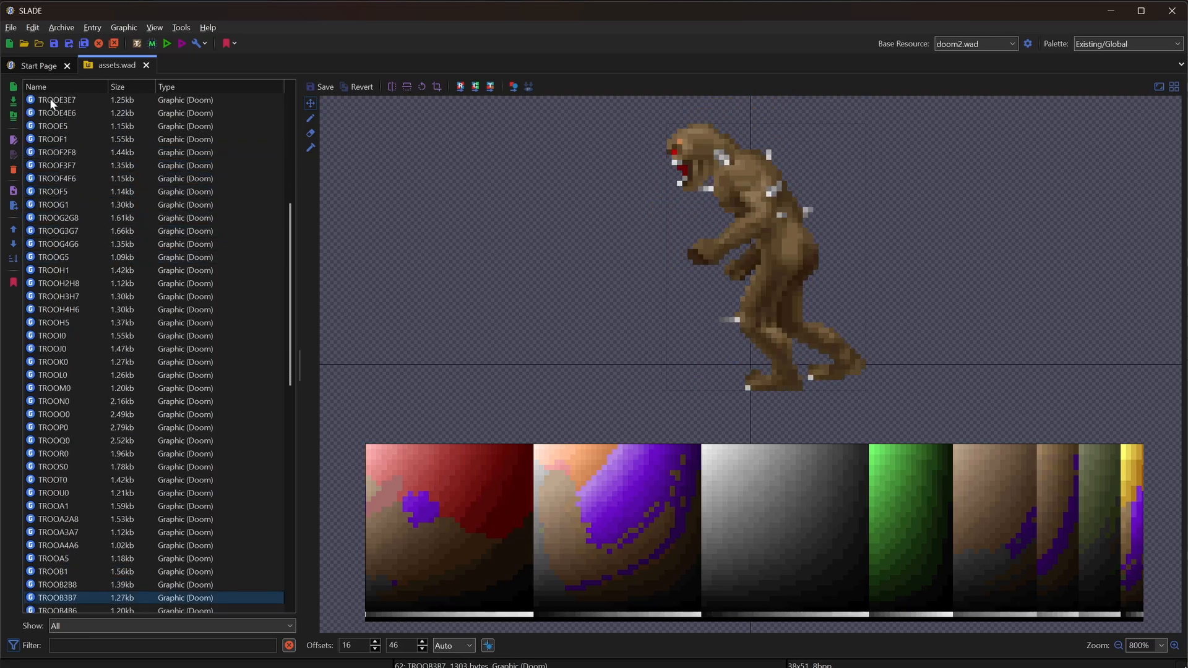
{"action": "key", "text": "Down"}
{"action": "key", "text": "Down"}
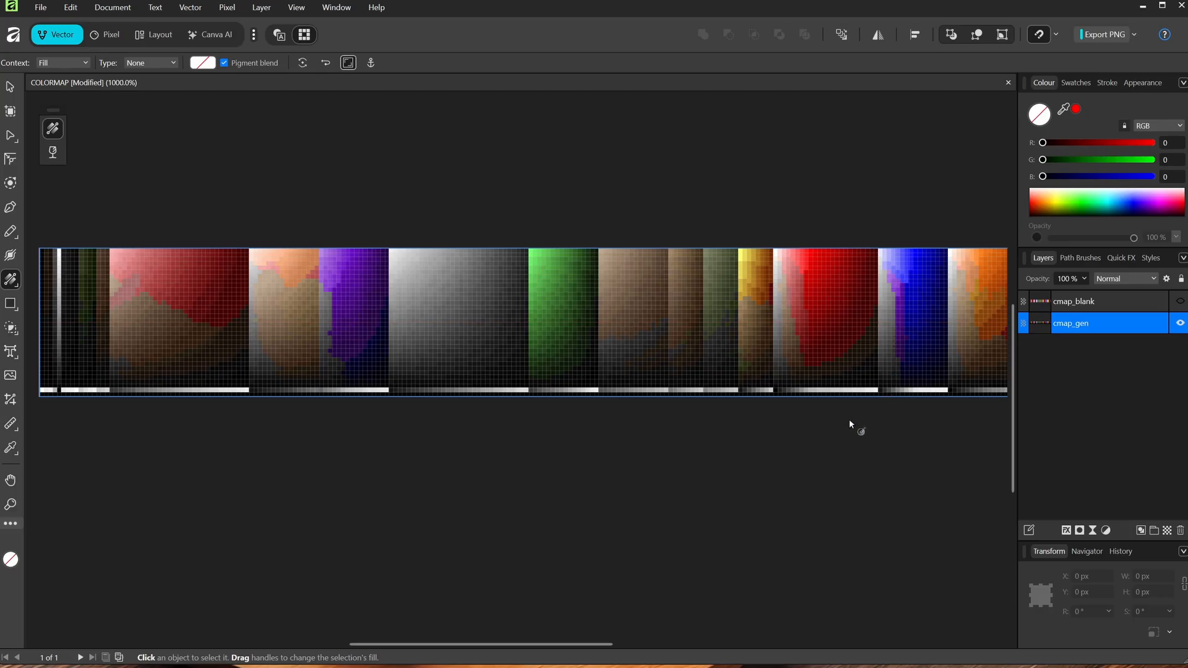
- Switch to the COLORMAP document in Affinity and show the cmap_blank layer above cmap_gen around the purple range
{"action": "left_click", "coordinate": [1181, 301]}
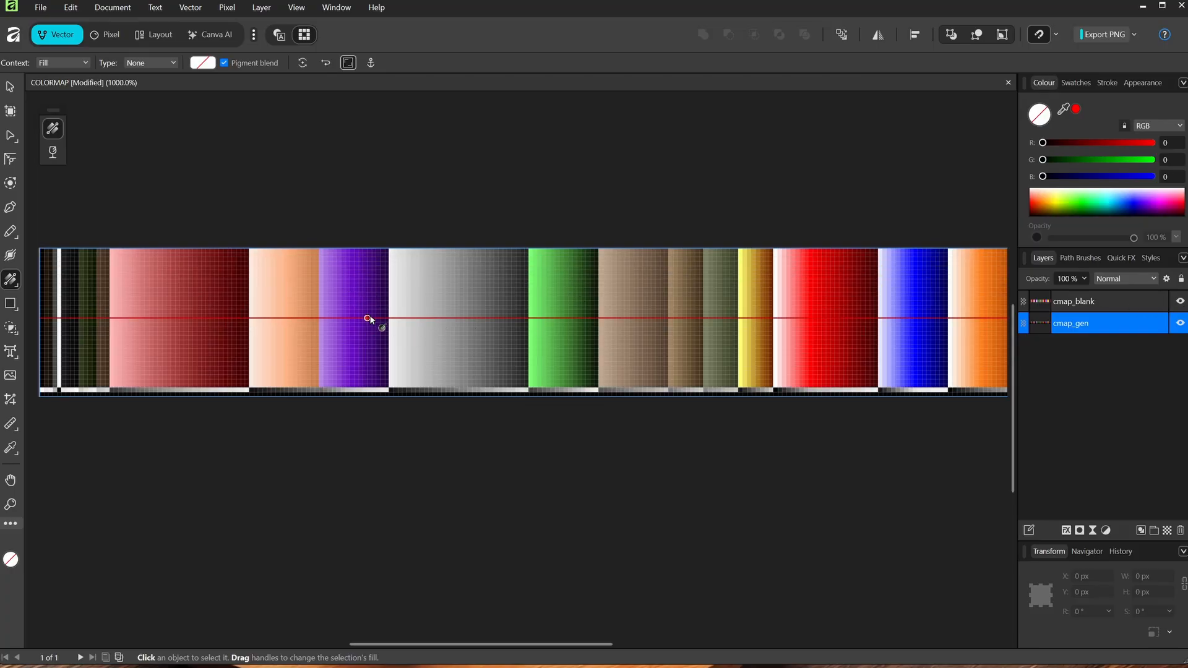
{"action": "scroll", "coordinate": [375, 321], "scroll_direction": "up", "scroll_amount": 3, "text": "ctrl"}
{"action": "left_click_drag", "start_coordinate": [340, 280], "coordinate": [591, 317]}
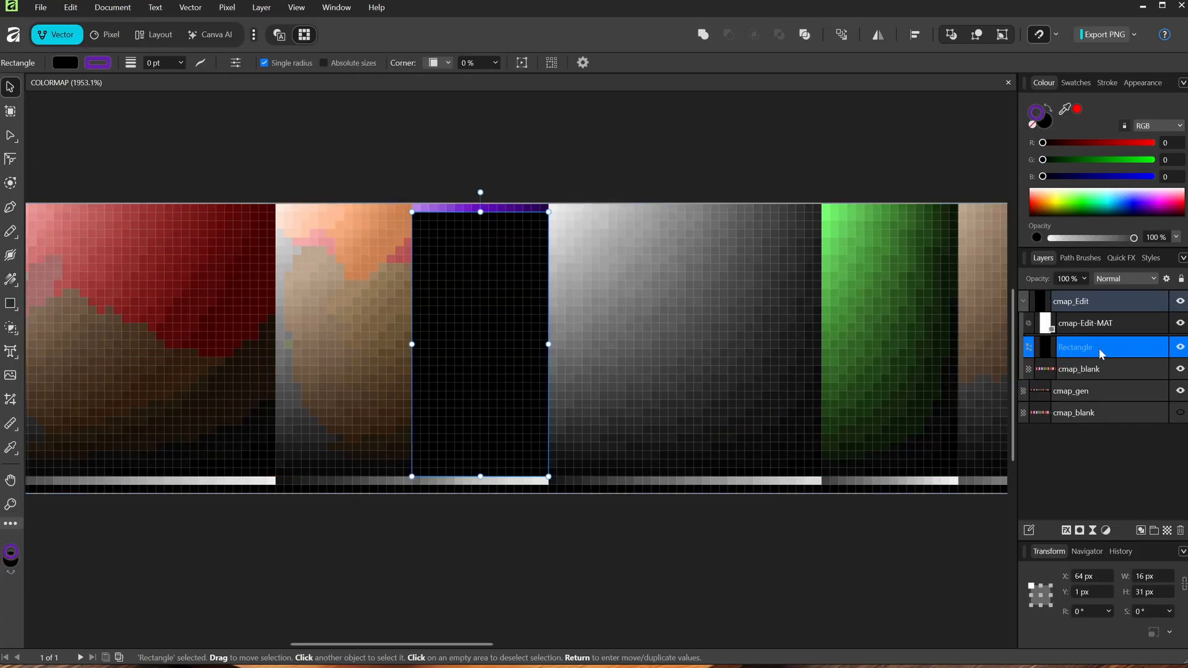
- Rename the black Rectangle layer inside the cmap_Edit group to color-edit
{"action": "left_click", "coordinate": [11, 282]}
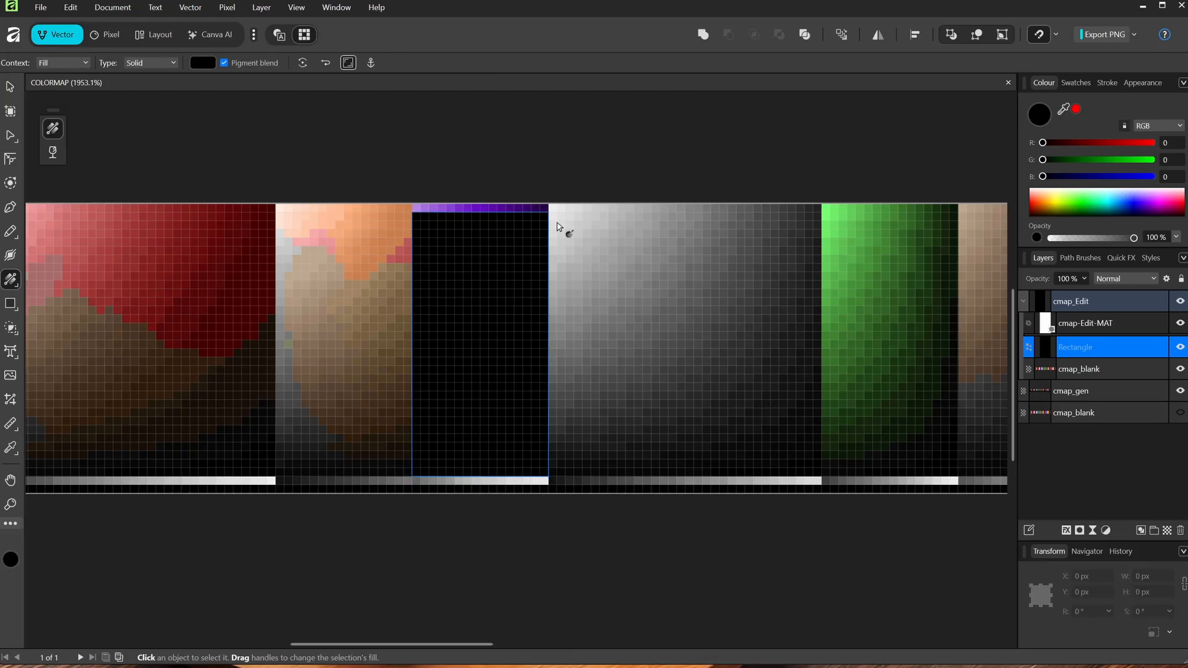
{"action": "double_click", "coordinate": [1079, 346]}
{"action": "type", "text": "color-edit"}
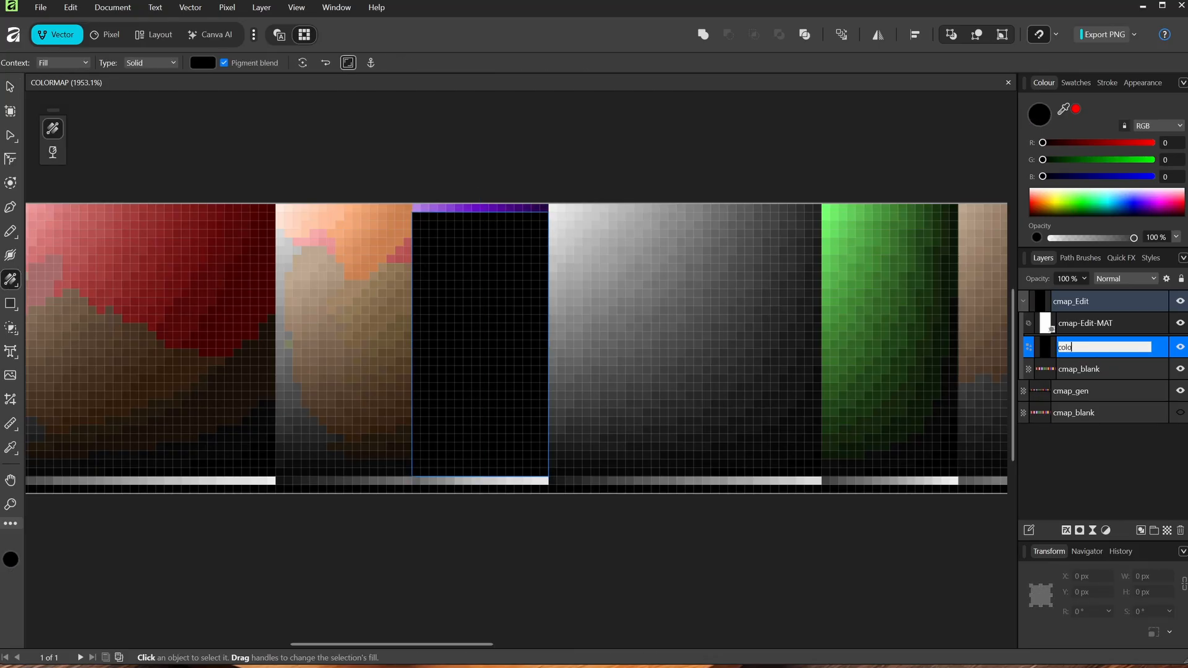
{"action": "key", "text": "Return"}
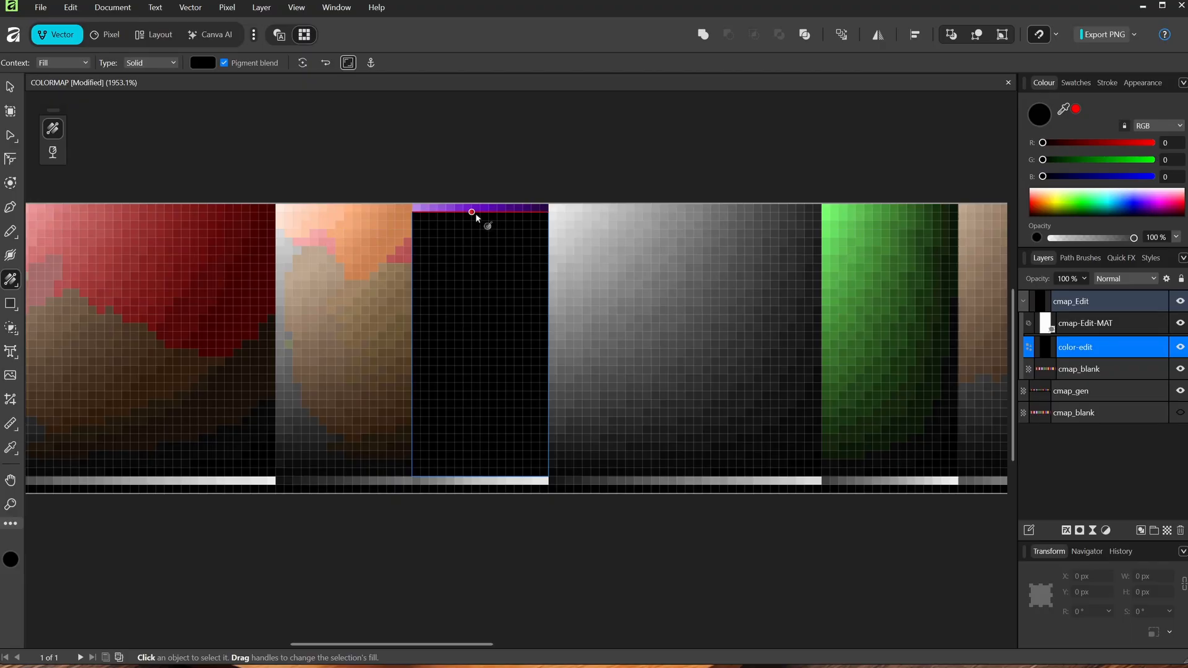
- Fill the color-edit rectangle with a vertical linear gradient running from white at its upper edge to black at its lower edge
{"action": "left_click_drag", "start_coordinate": [481, 212], "coordinate": [480, 476]}
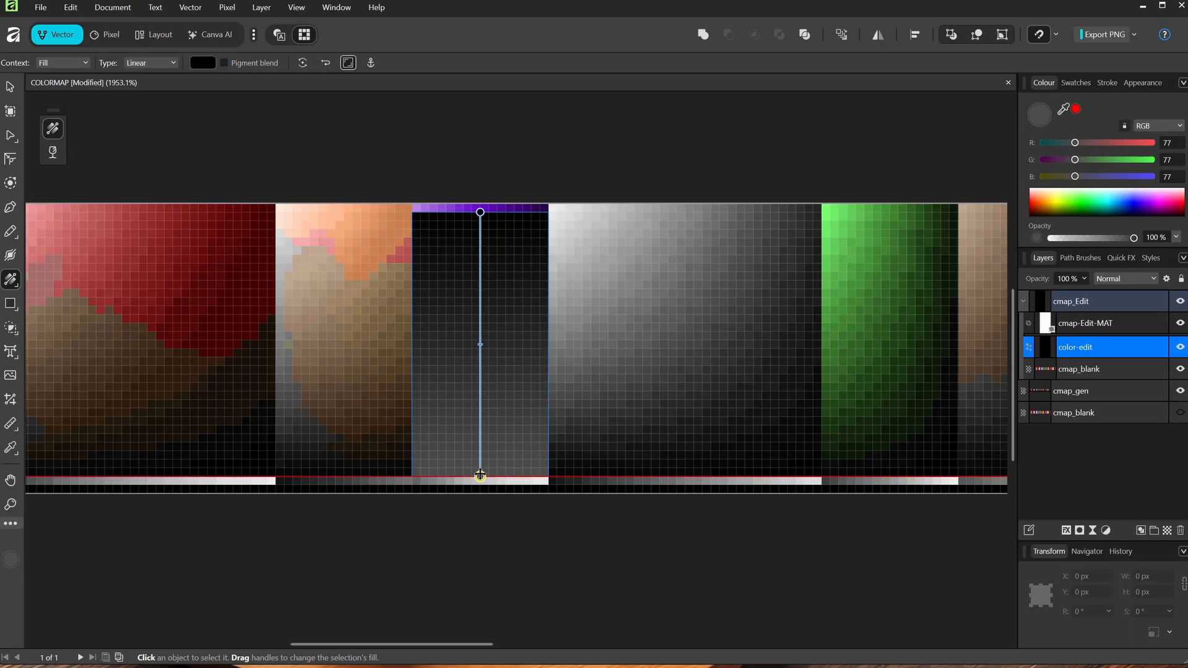
{"action": "left_click", "coordinate": [480, 211]}
{"action": "left_click", "coordinate": [1091, 193]}
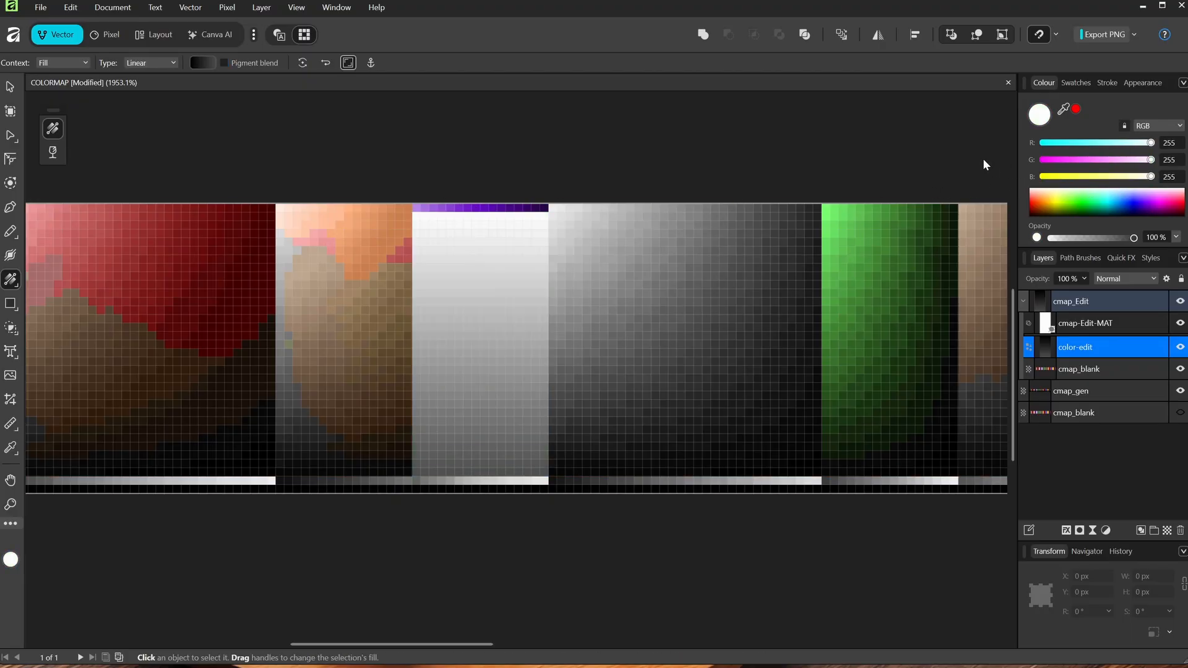
{"action": "left_click", "coordinate": [480, 476]}
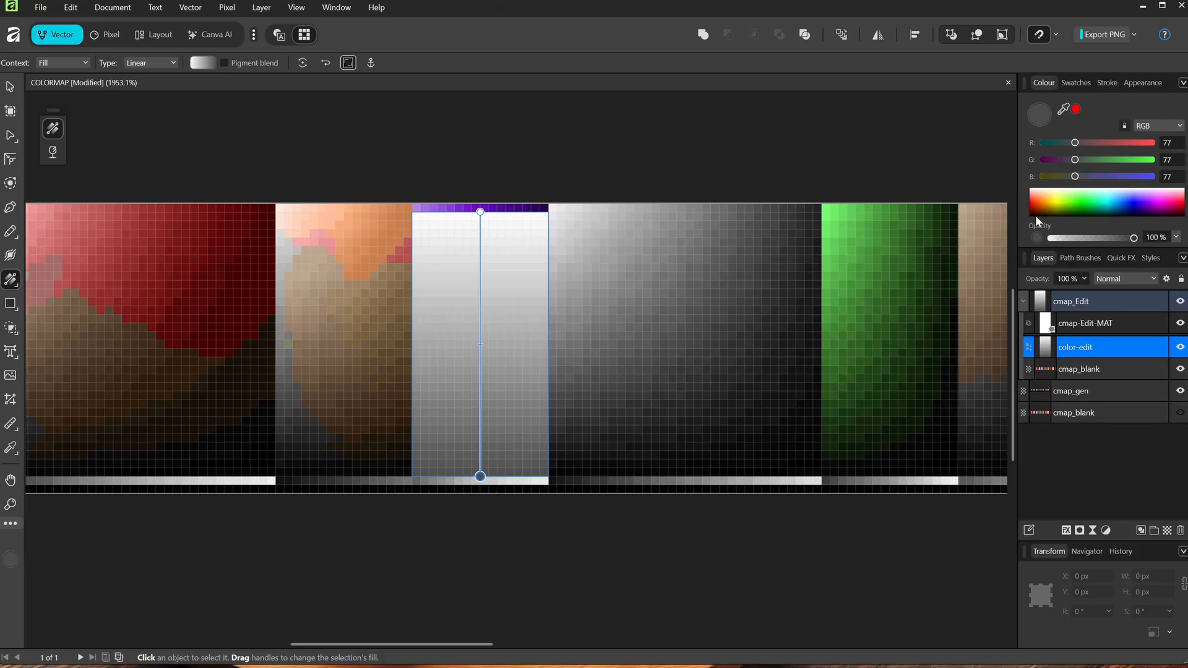
{"action": "left_click", "coordinate": [1061, 214]}
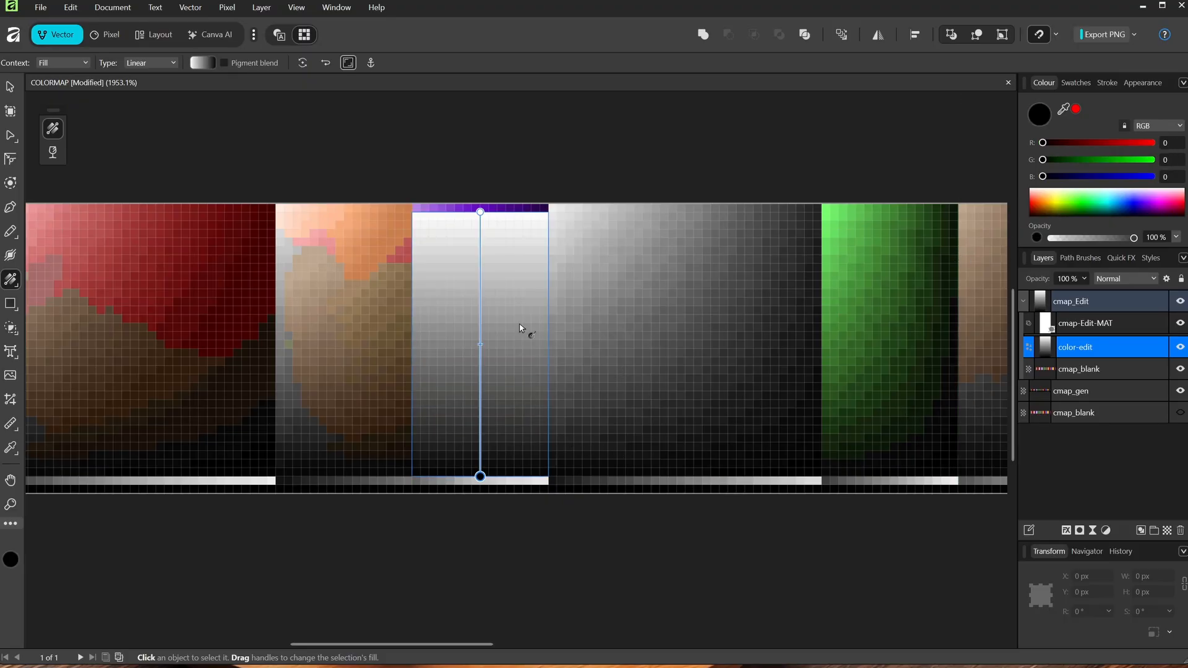
- Angle the gradient diagonally from near the rectangle's upper-left corner to its lower-right corner and shift its midpoint toward the white end
{"action": "left_click_drag", "start_coordinate": [480, 212], "coordinate": [412, 221]}
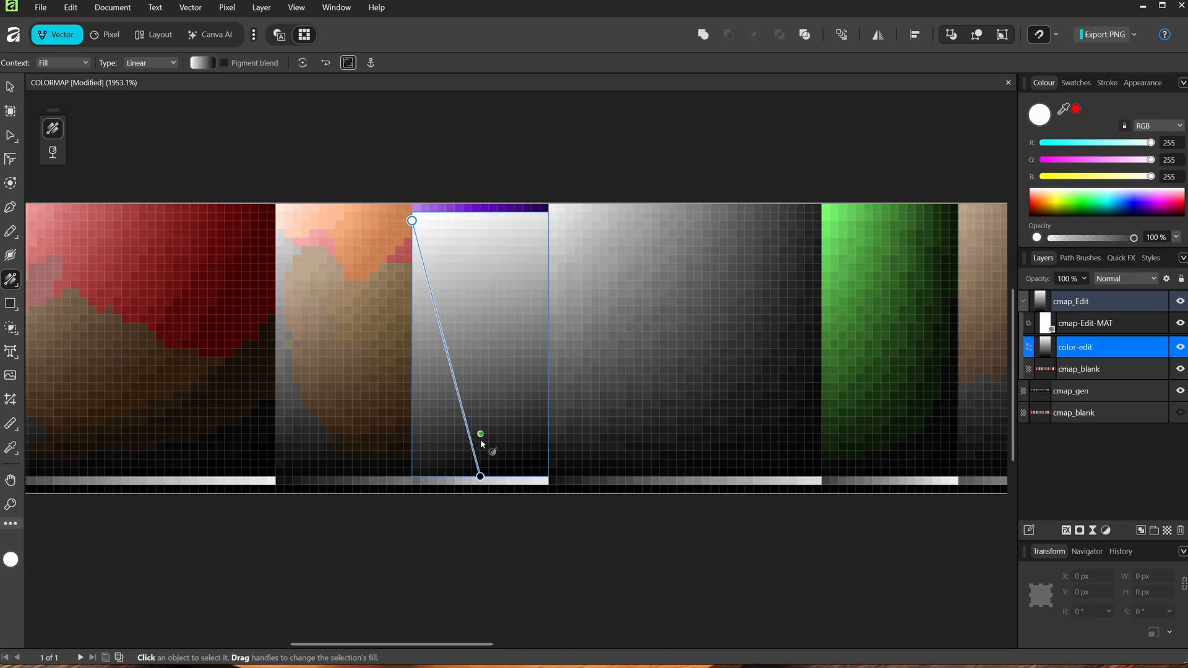
{"action": "left_click_drag", "start_coordinate": [480, 476], "coordinate": [548, 477]}
{"action": "left_click", "coordinate": [482, 352]}
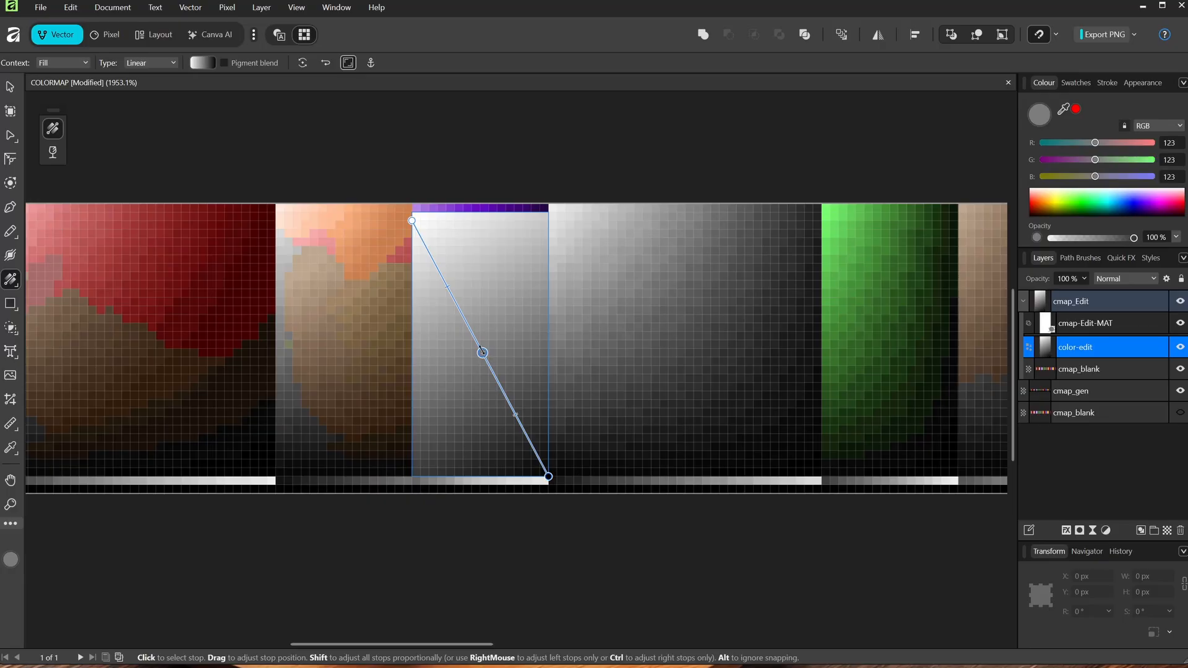
{"action": "key", "text": "ctrl+z"}
{"action": "left_click_drag", "start_coordinate": [480, 348], "coordinate": [467, 326]}
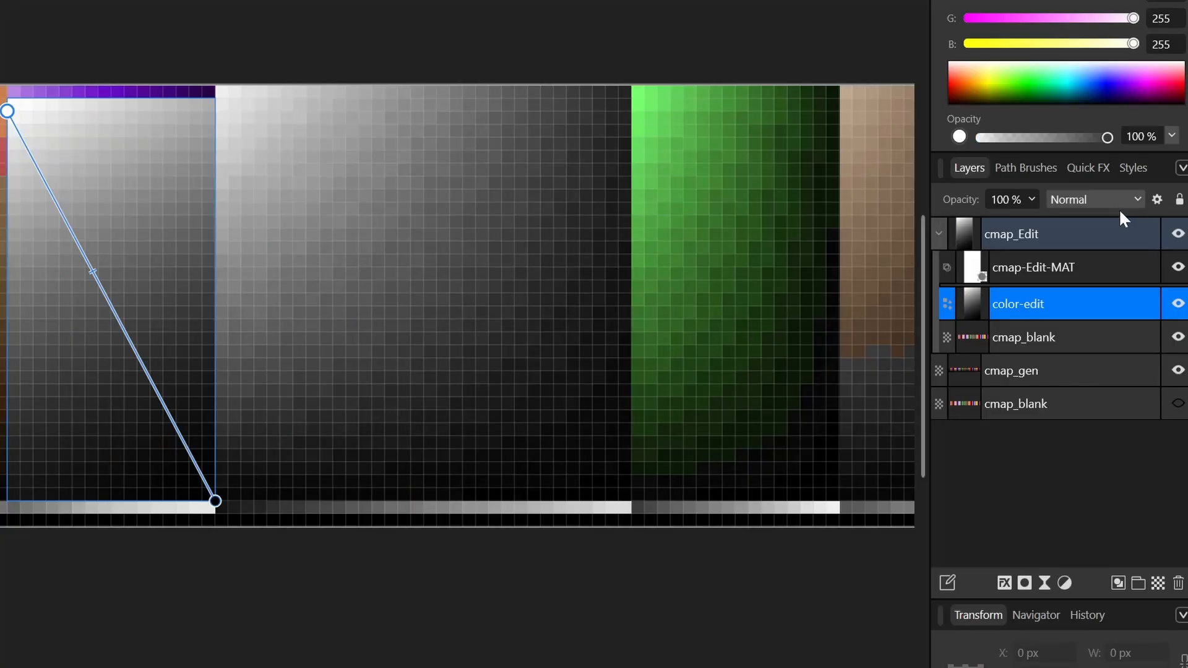
- Set the color-edit layer's blend mode to Multiply
{"action": "left_click", "coordinate": [1137, 278]}
{"action": "key", "text": "Down"}
{"action": "key", "text": "Down"}
{"action": "key", "text": "Down"}
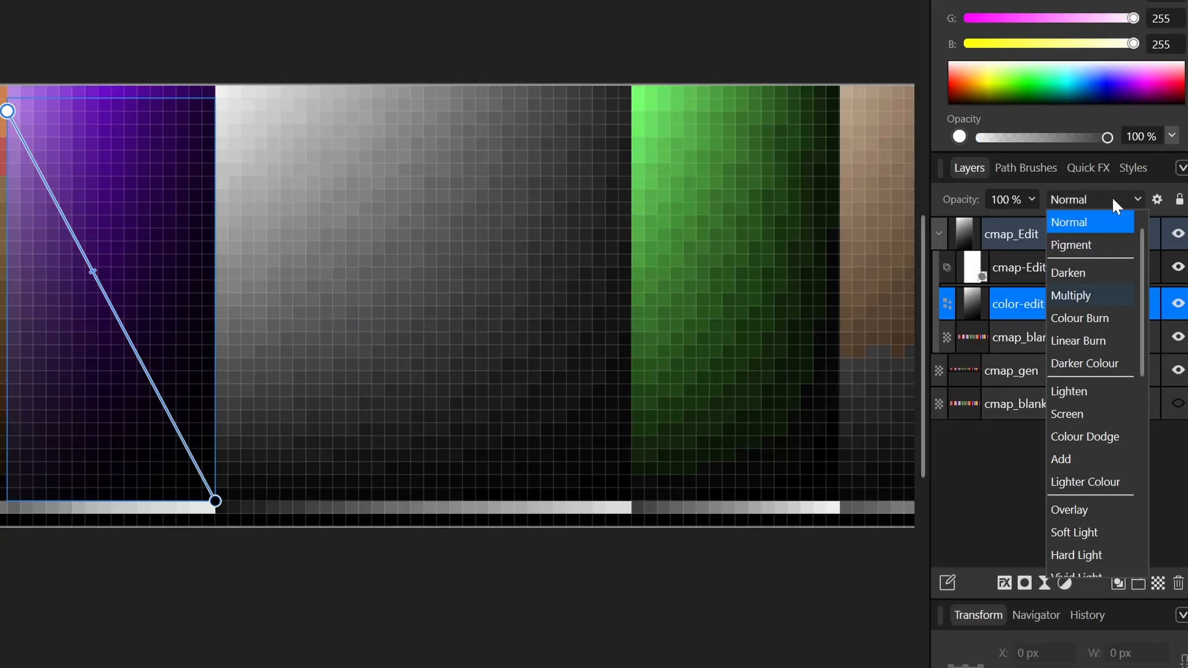
{"action": "key", "text": "Down"}
{"action": "key", "text": "Up"}
{"action": "key", "text": "Return"}
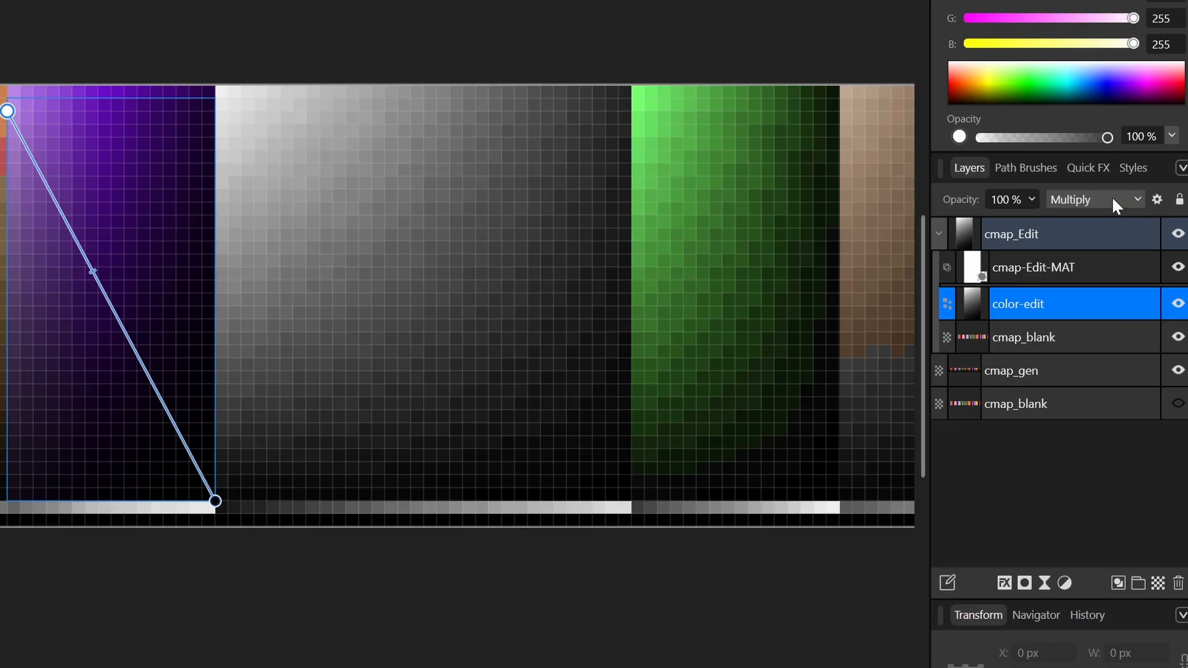
- Try the gradient's white end at the purple block's upper-left corner and check the shading with nothing selected
{"action": "key", "text": "v"}
{"action": "key", "text": "ctrl+d"}
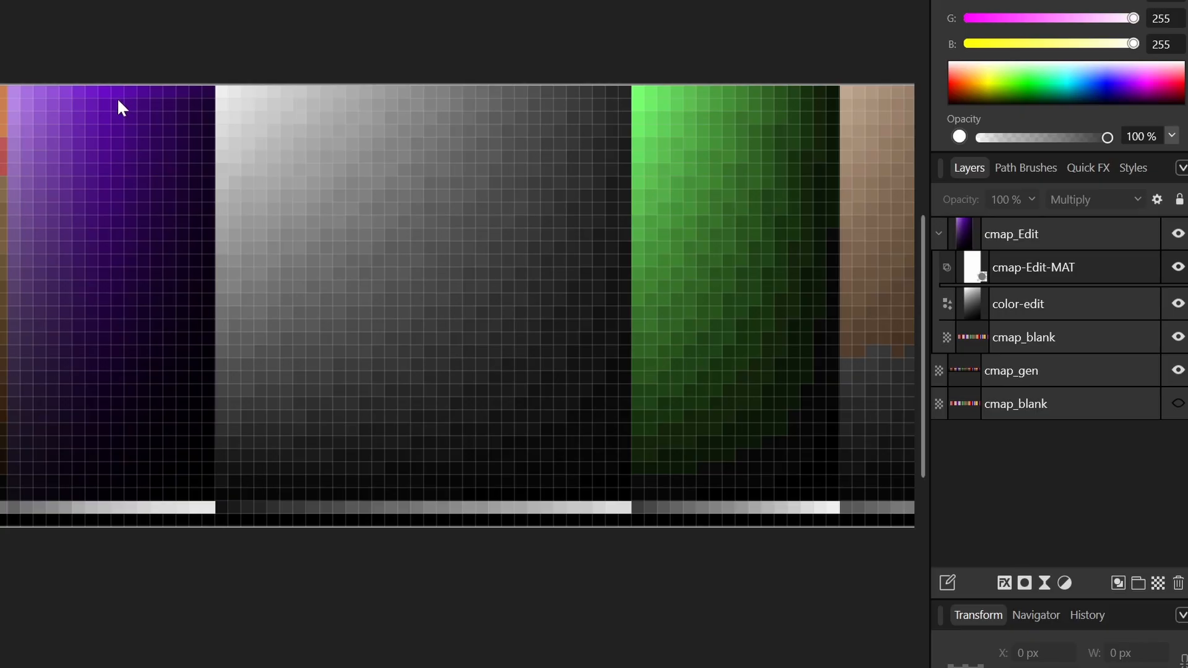
{"action": "left_click", "coordinate": [1064, 313]}
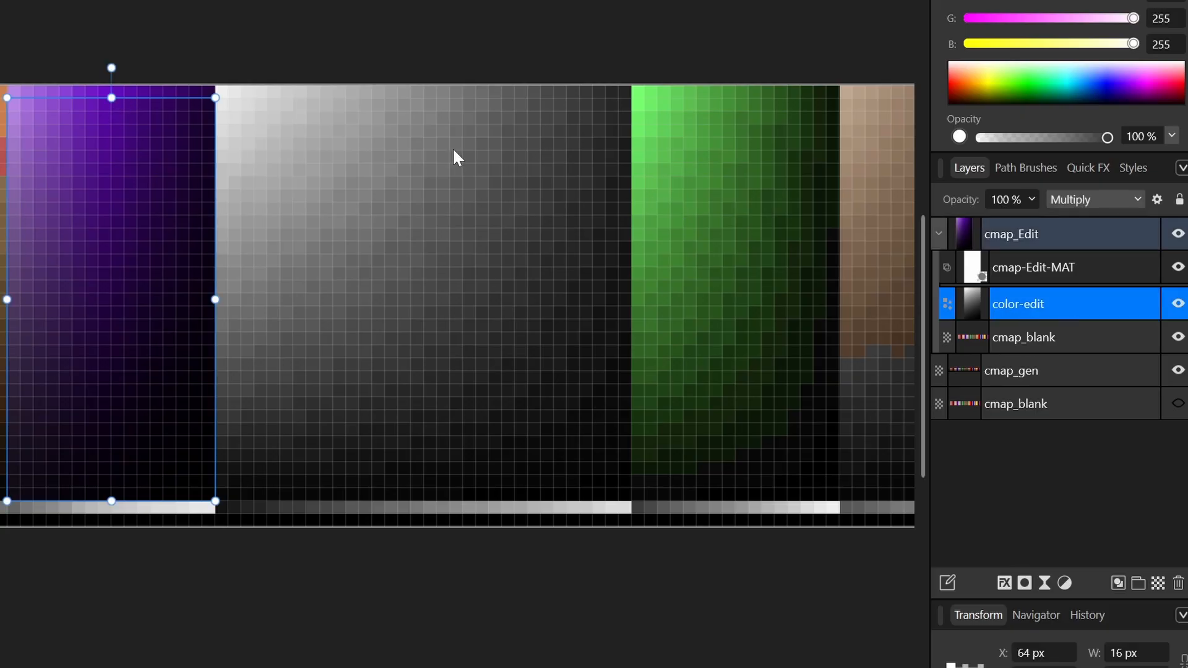
{"action": "key", "text": "g"}
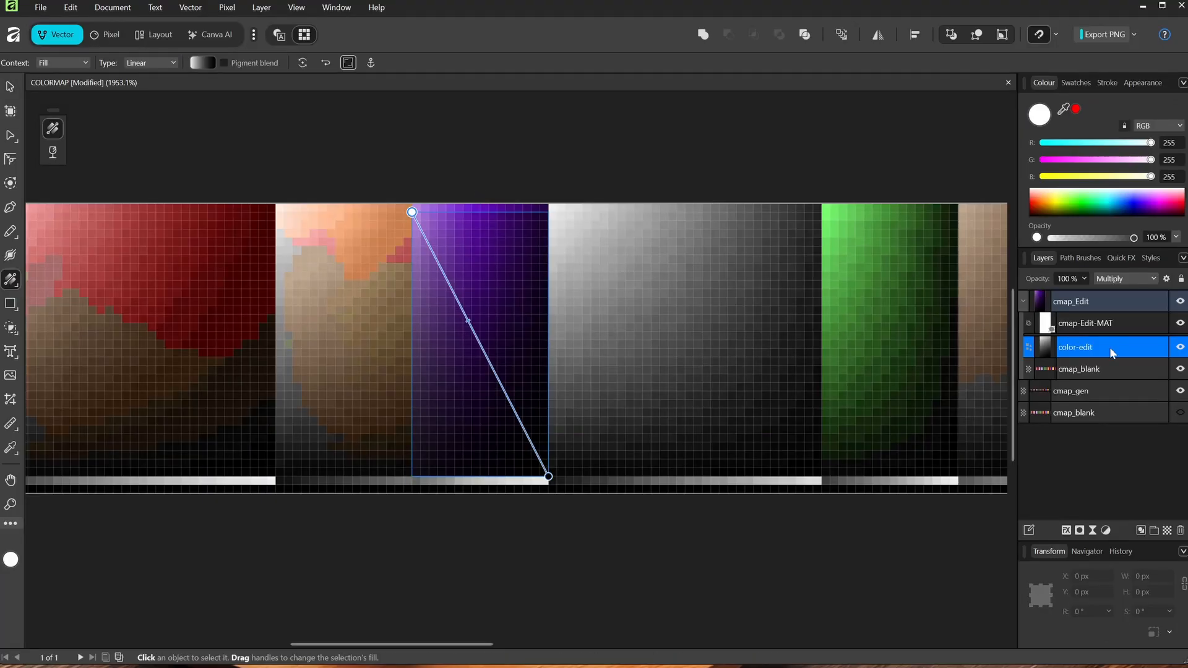
{"action": "left_click", "coordinate": [12, 90]}
{"action": "left_click", "coordinate": [214, 162]}
{"action": "left_click", "coordinate": [1086, 348]}
{"action": "key", "text": "g"}
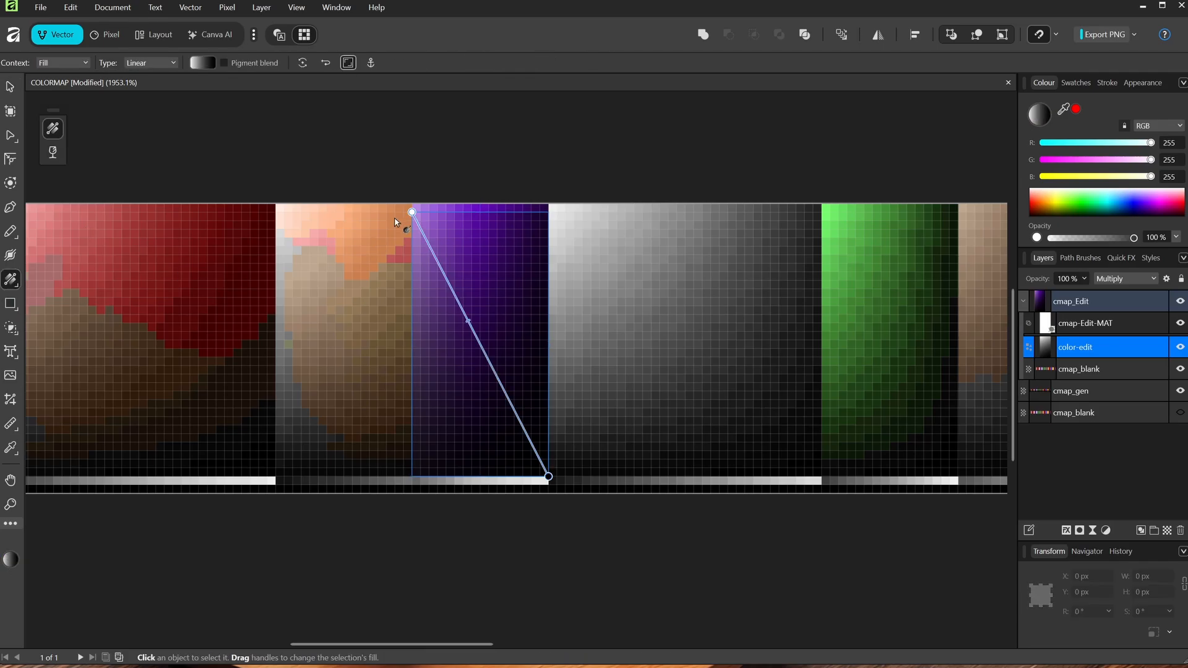
{"action": "left_click", "coordinate": [411, 205]}
{"action": "left_click", "coordinate": [11, 87]}
{"action": "left_click", "coordinate": [238, 129]}
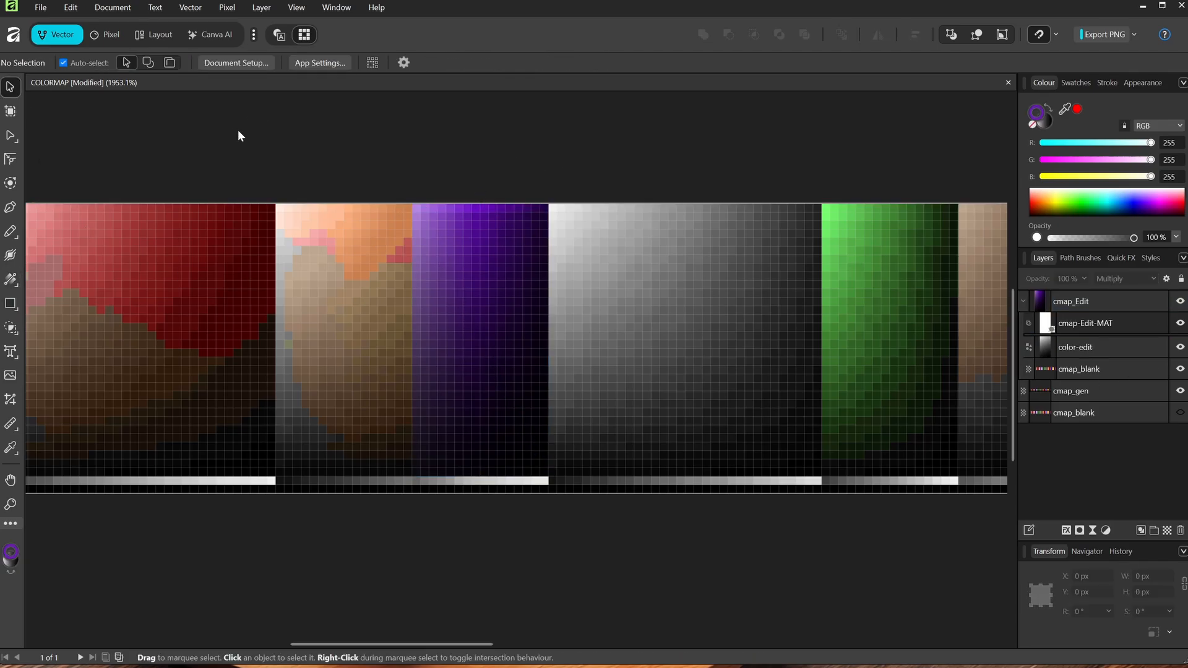
- Move the color-edit gradient's white end about 2 px inward from the rectangle's upper-left corner, then deselect the layer
{"action": "left_click", "coordinate": [402, 230]}
{"action": "key", "text": "g"}
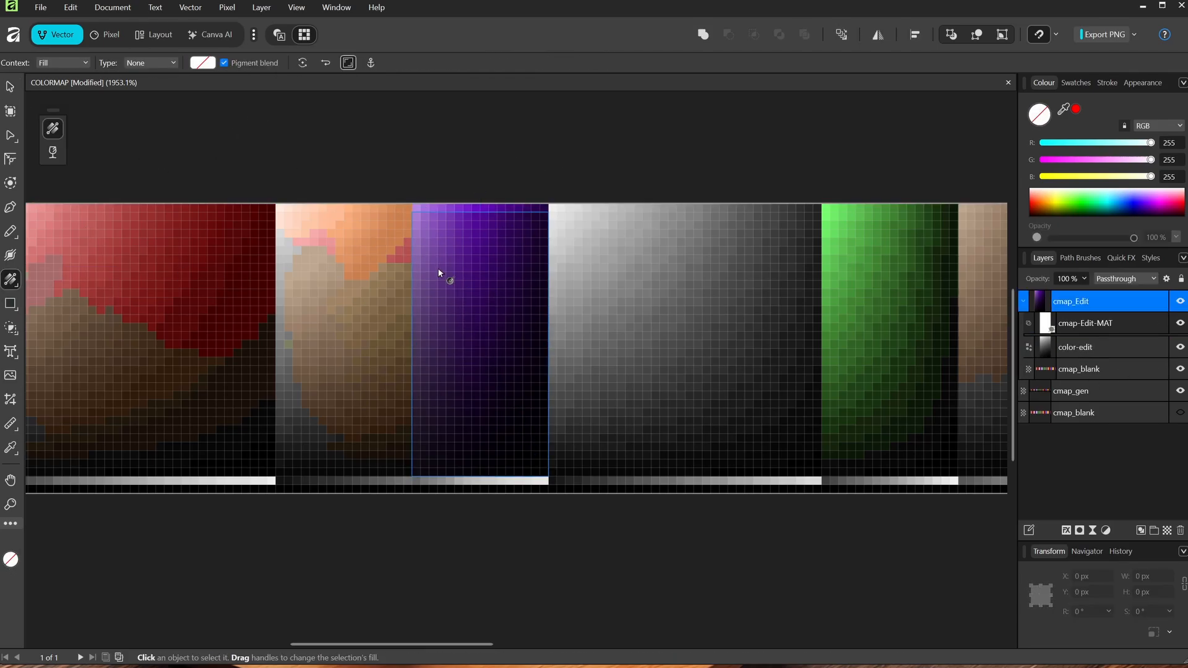
{"action": "left_click", "coordinate": [1093, 346]}
{"action": "left_click", "coordinate": [428, 230]}
{"action": "left_click_drag", "start_coordinate": [427, 229], "coordinate": [429, 232]}
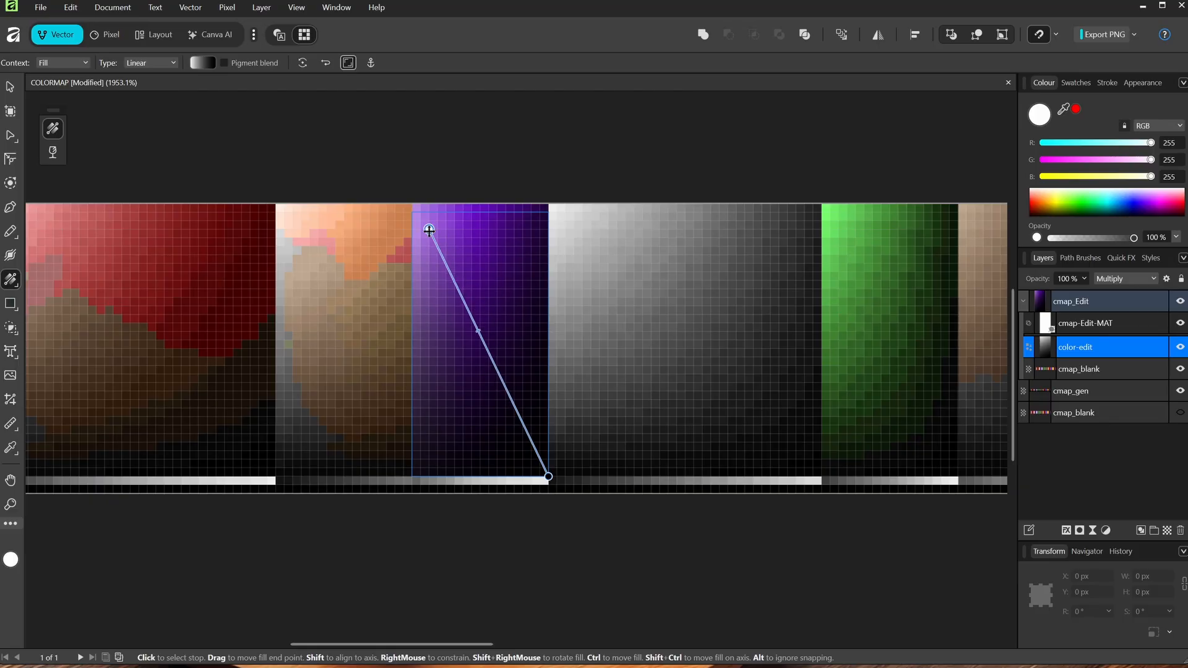
{"action": "key", "text": "v"}
{"action": "left_click", "coordinate": [240, 124]}
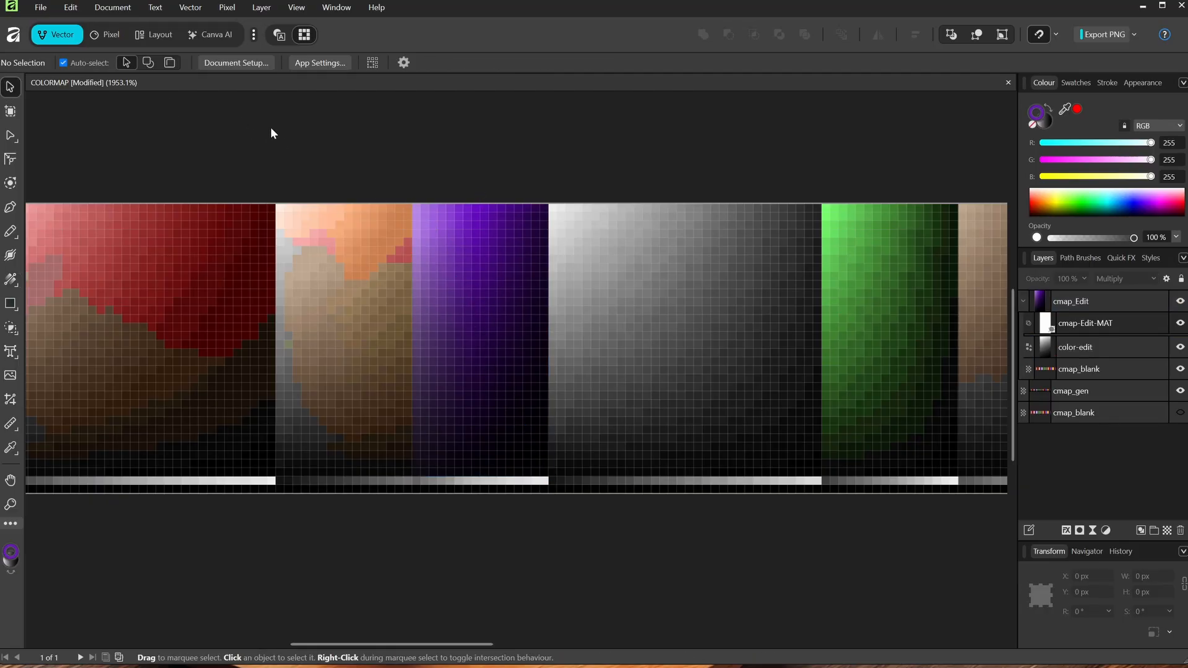
- Export the whole colormap document as a 256 × 34 px PNG over the existing file
{"action": "left_click", "coordinate": [45, 8]}
{"action": "mouse_move", "coordinate": [104, 360]}
{"action": "left_click", "coordinate": [263, 363]}
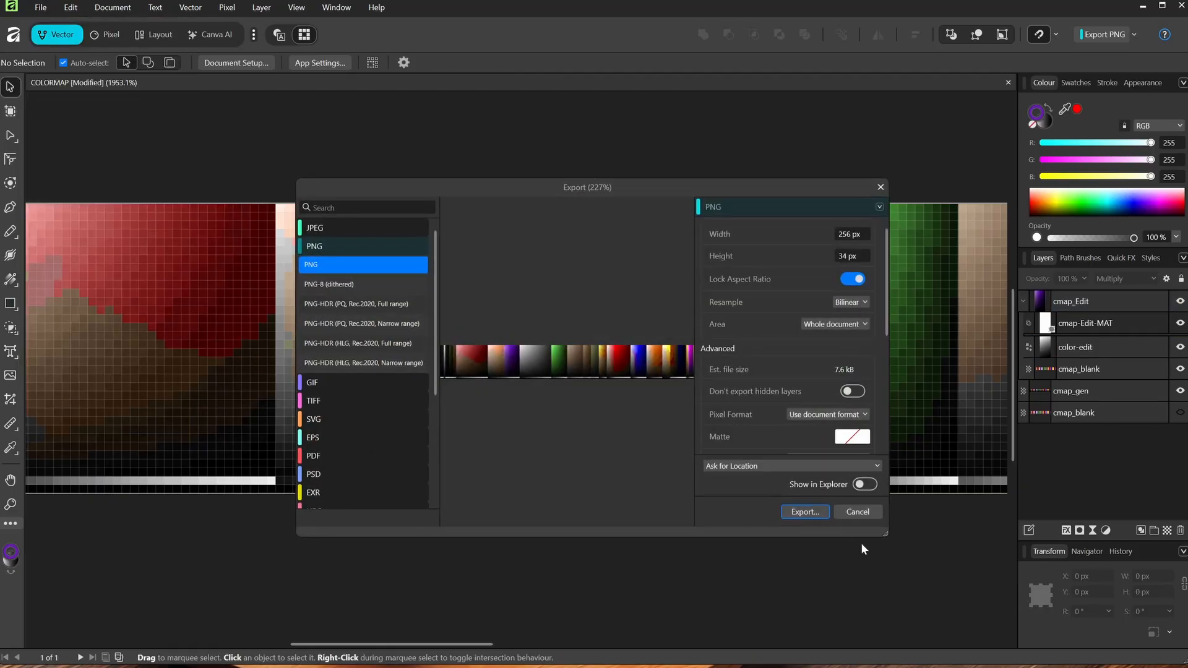
{"action": "left_click", "coordinate": [806, 513]}
{"action": "double_click", "coordinate": [461, 302]}
{"action": "left_click", "coordinate": [662, 370]}
- Switch to the console and rerun the build command "dmake fresh -- -nosound" to launch the test level
{"action": "key", "text": "super+grave"}
{"action": "key", "text": "Up"}
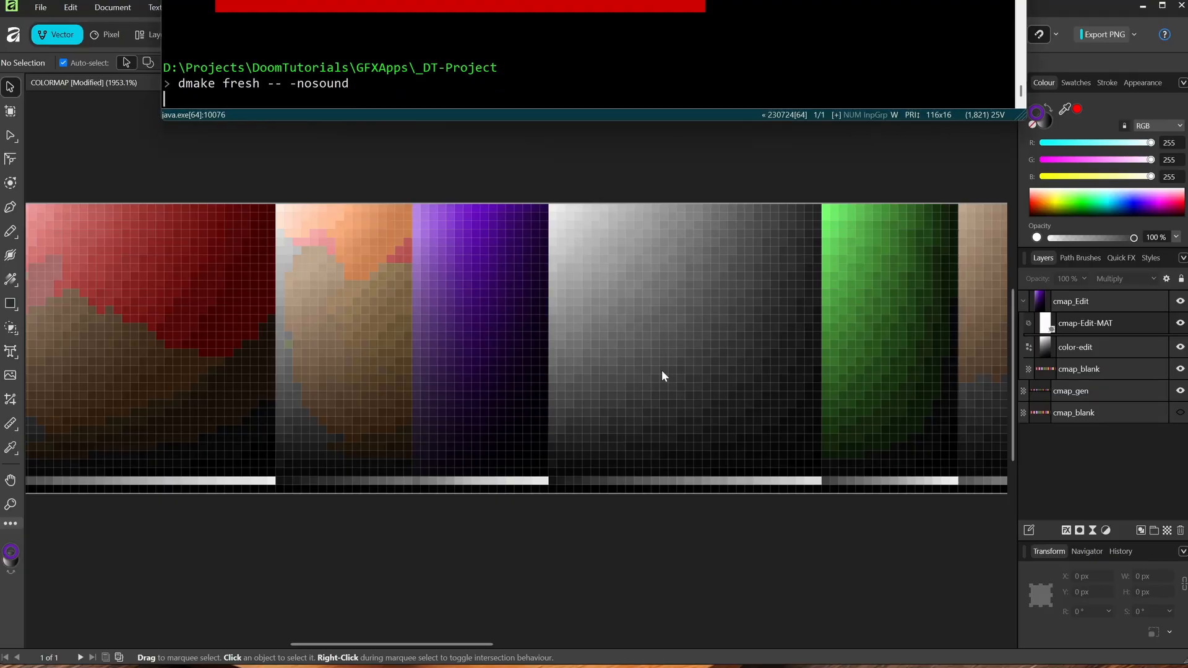
{"action": "key", "text": "Return"}
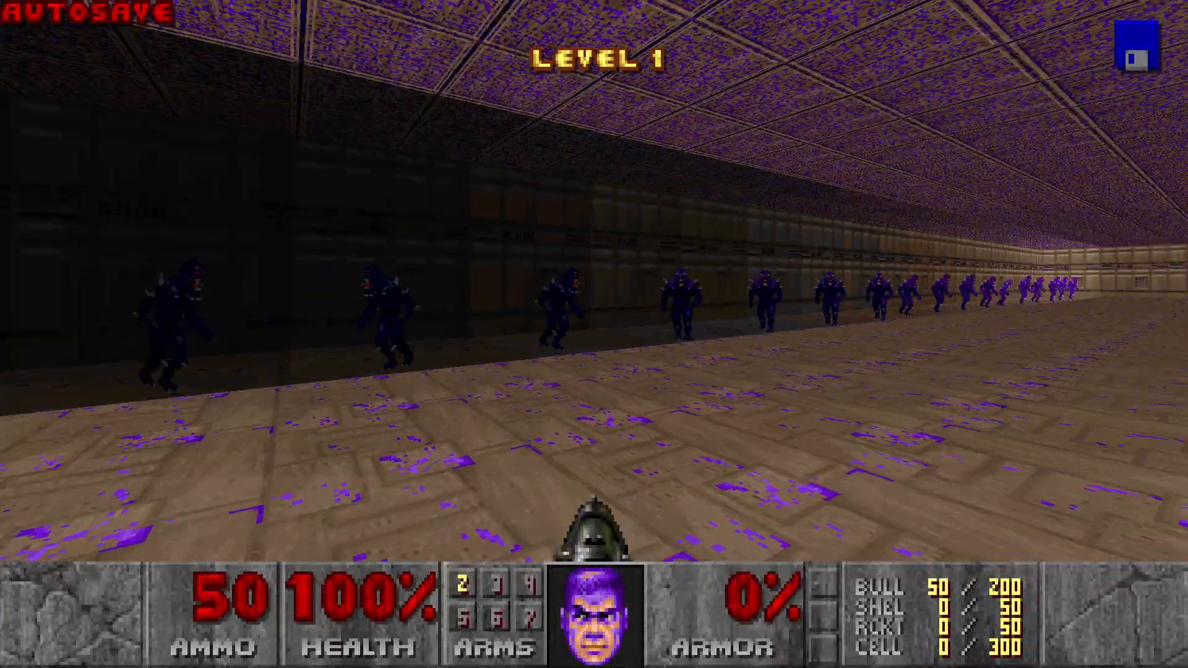
- Walk through the test level to examine how the enemies, walls, floor and ceiling shade in bright and dark areas
{"action": "key", "text": "w"}
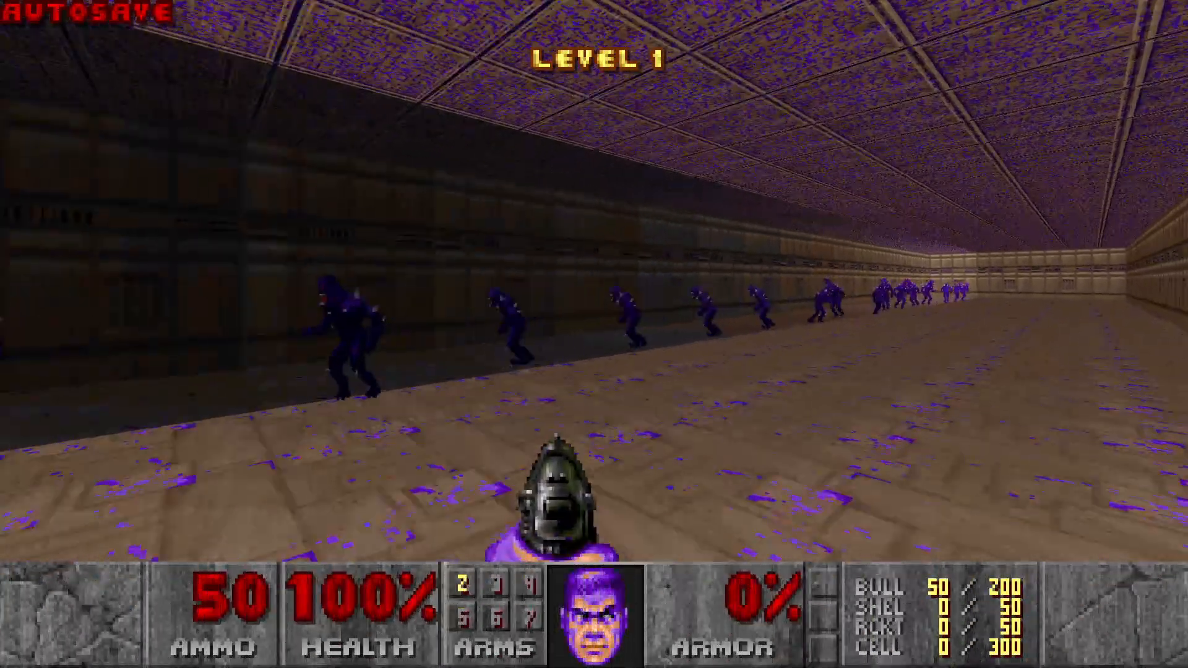
{"action": "key", "text": "w"}
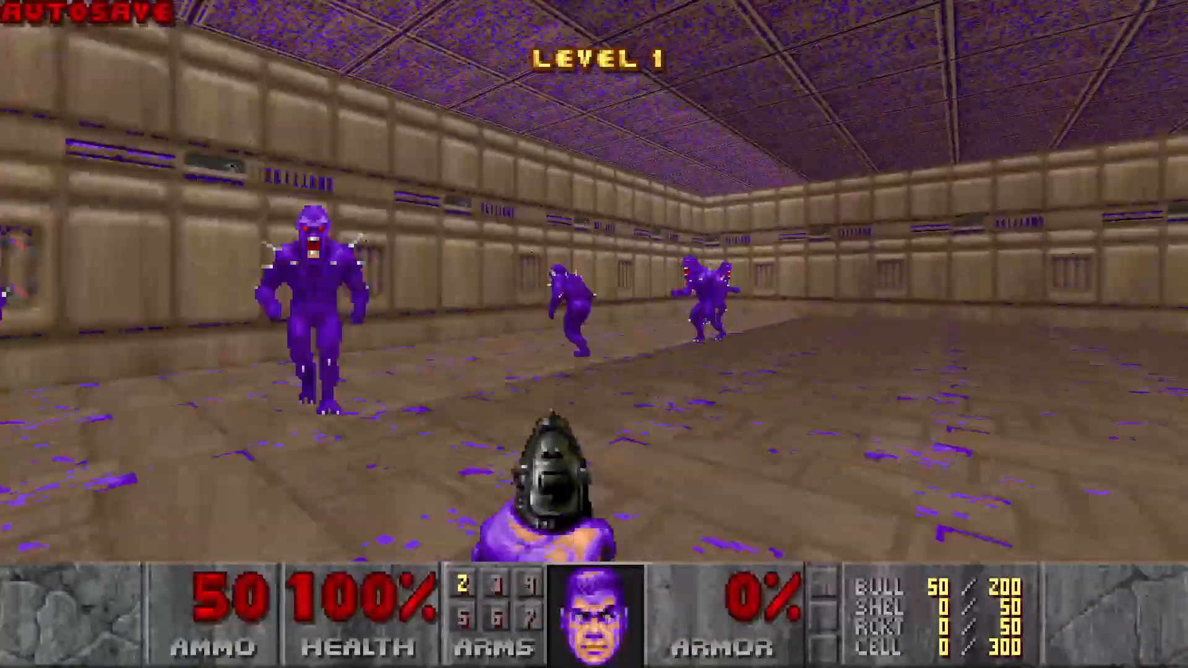
{"action": "key", "text": "a"}
{"action": "key", "text": "w"}
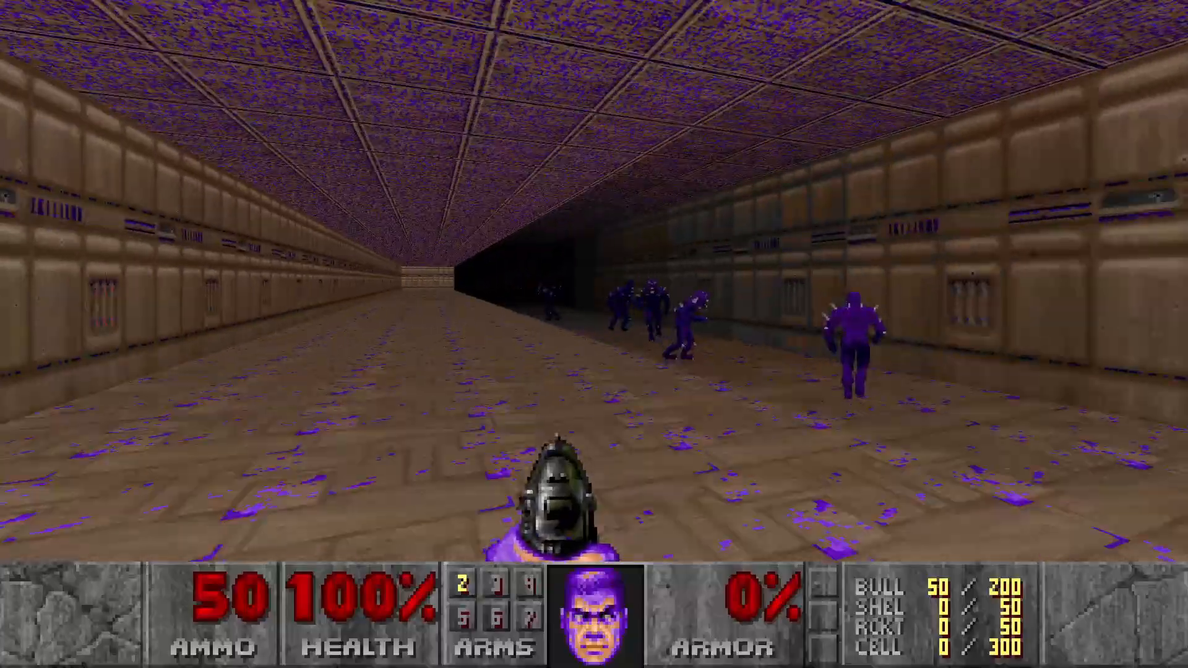
{"action": "key", "text": "w"}
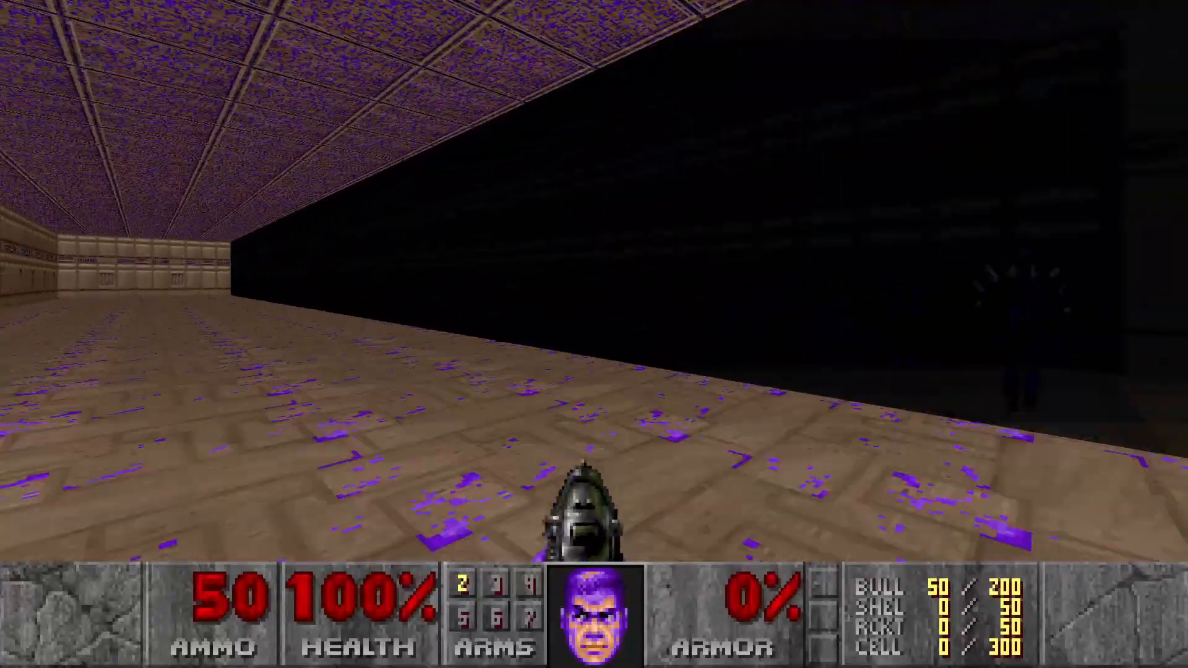
{"action": "key", "text": "w"}
{"action": "key", "text": "a"}
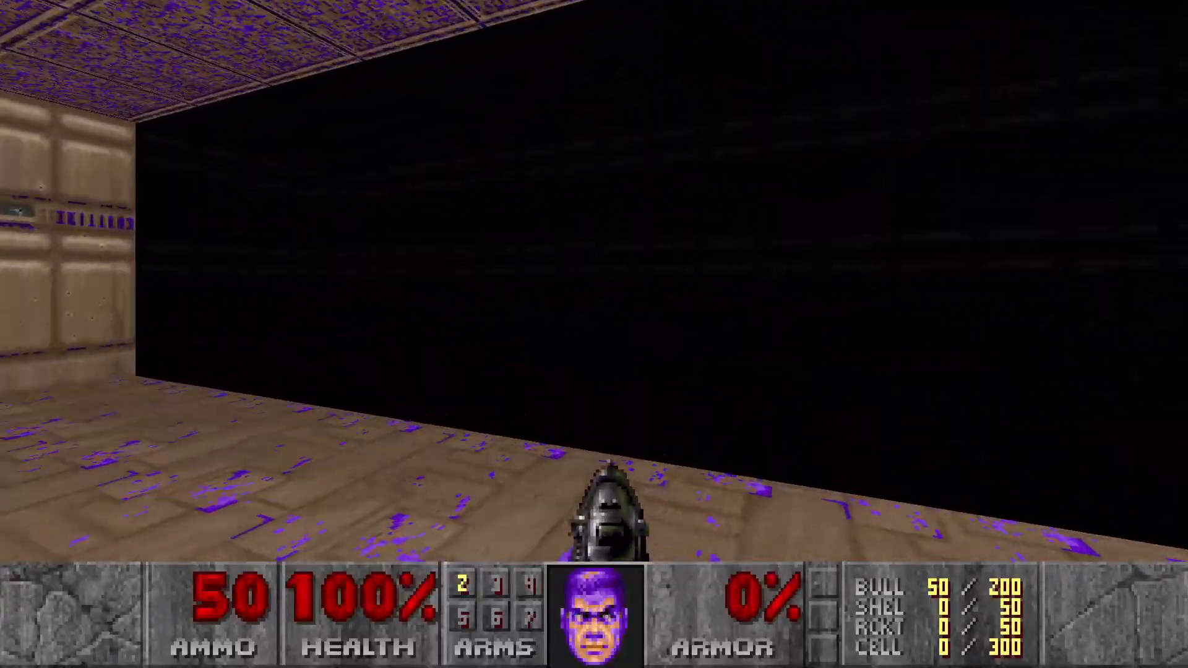
{"action": "key", "text": "w"}
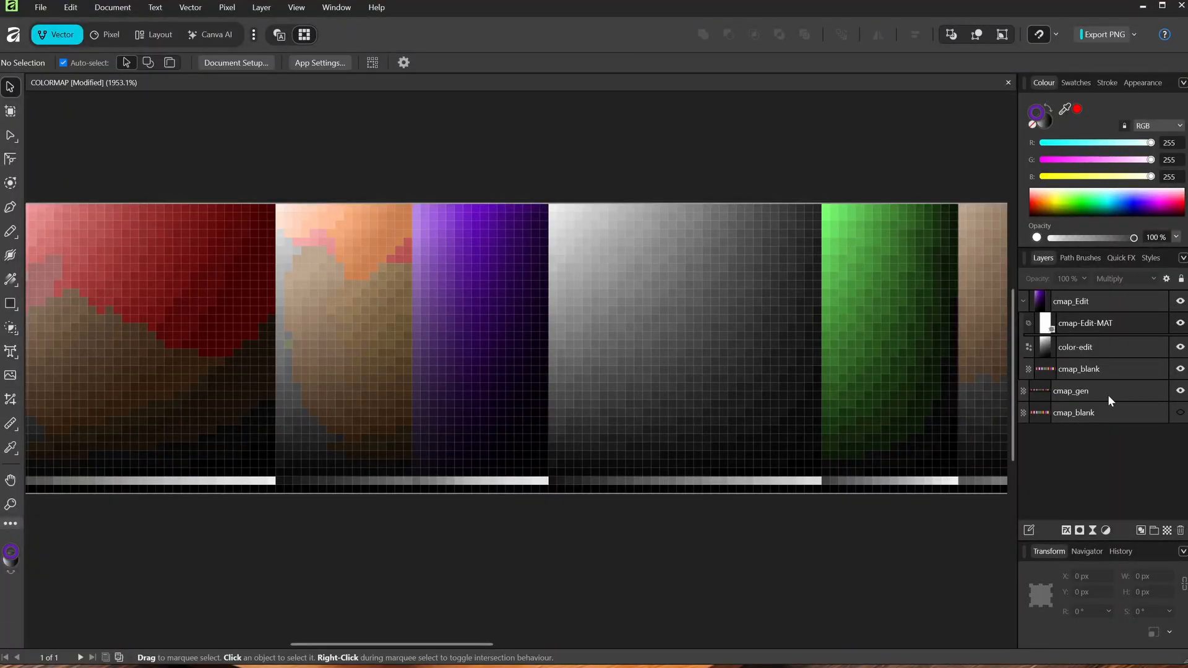
- Show the base cmap_blank layer instead of cmap_gen and export the whole document as a 256 × 34 px PNG over COLORMAP.png
{"action": "left_click", "coordinate": [1180, 413]}
{"action": "left_click", "coordinate": [1181, 391]}
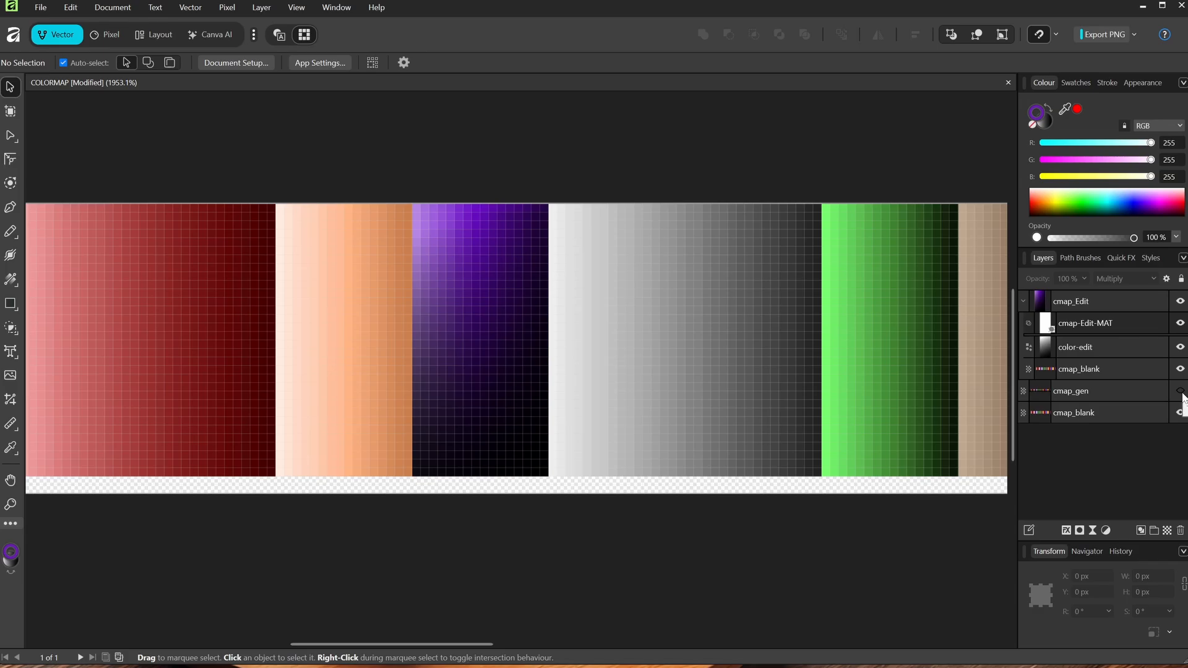
{"action": "left_click", "coordinate": [42, 9]}
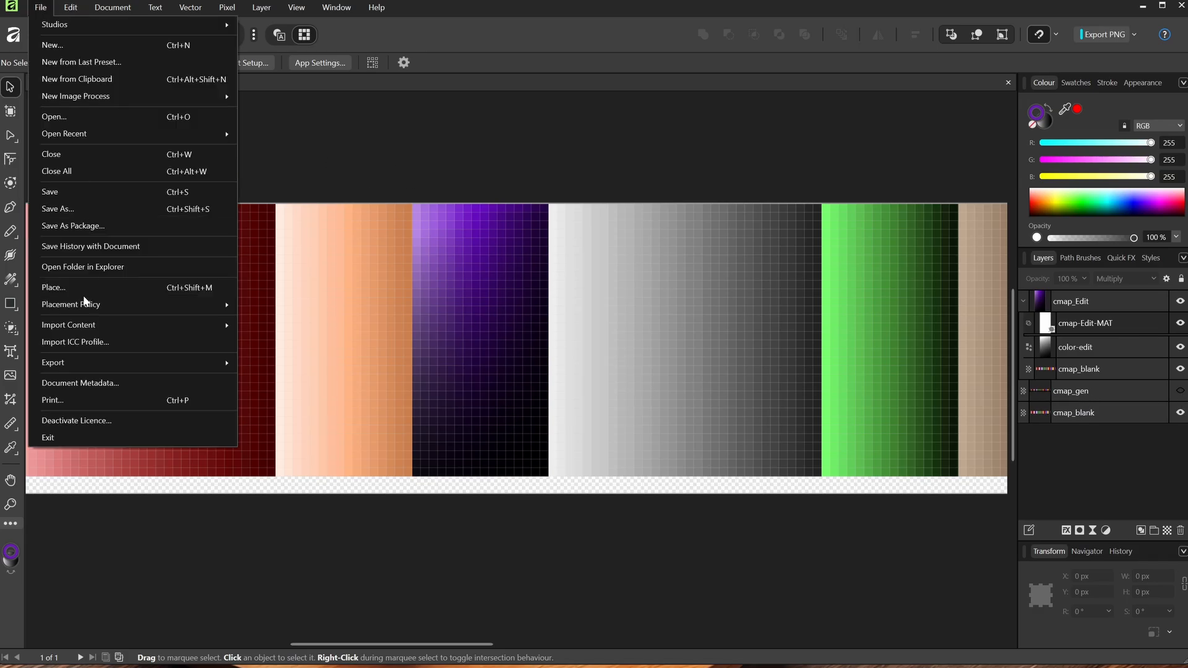
{"action": "mouse_move", "coordinate": [88, 362]}
{"action": "left_click", "coordinate": [254, 364]}
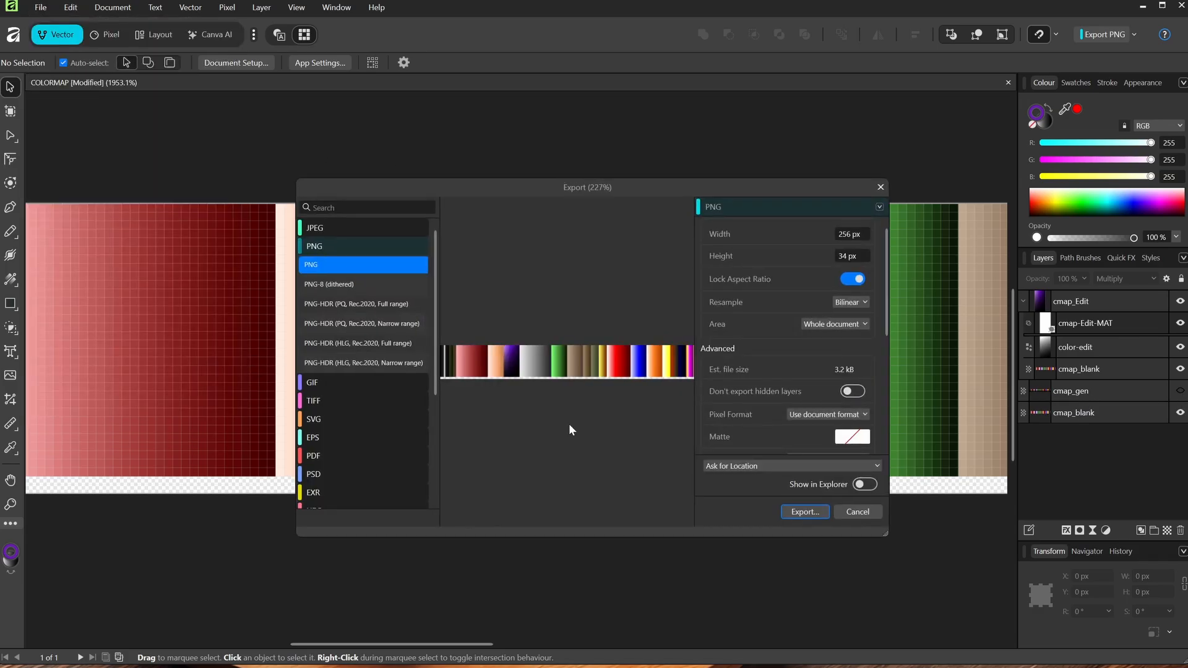
{"action": "left_click", "coordinate": [805, 513]}
{"action": "left_click", "coordinate": [969, 625]}
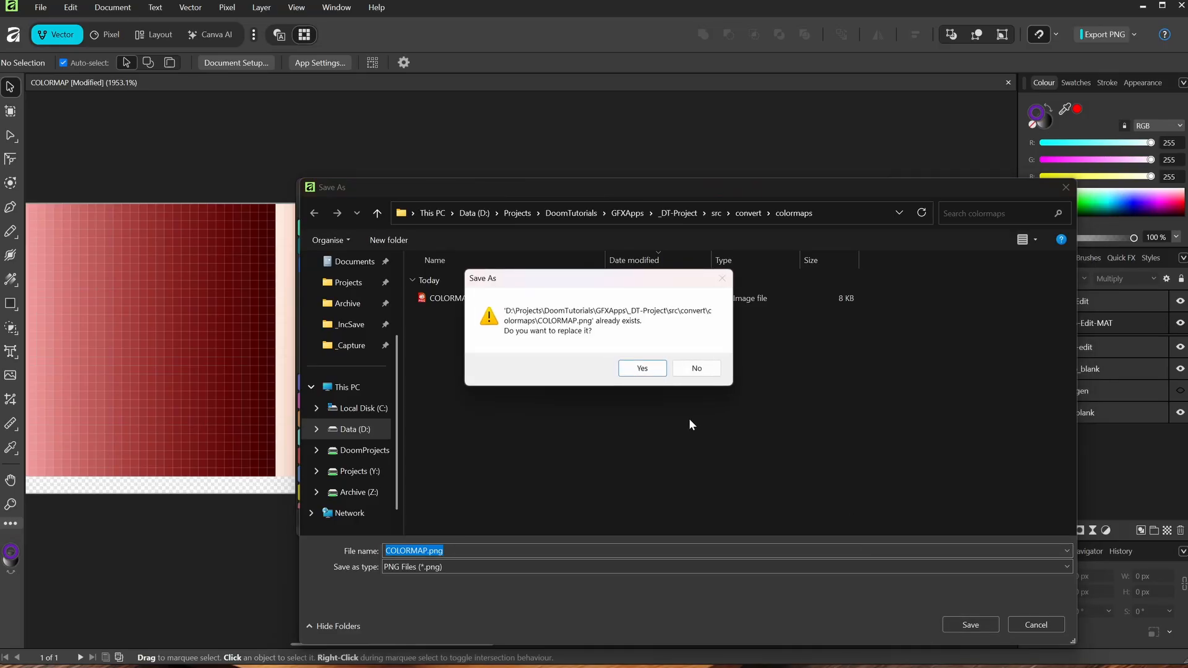
{"action": "left_click", "coordinate": [641, 367]}
- Switch to the console and run "dmake fresh -- -nosound" to rebuild the project and launch the test level
{"action": "key", "text": "ctrl+grave"}
{"action": "type", "text": "dmake fresh -- -nosound"}
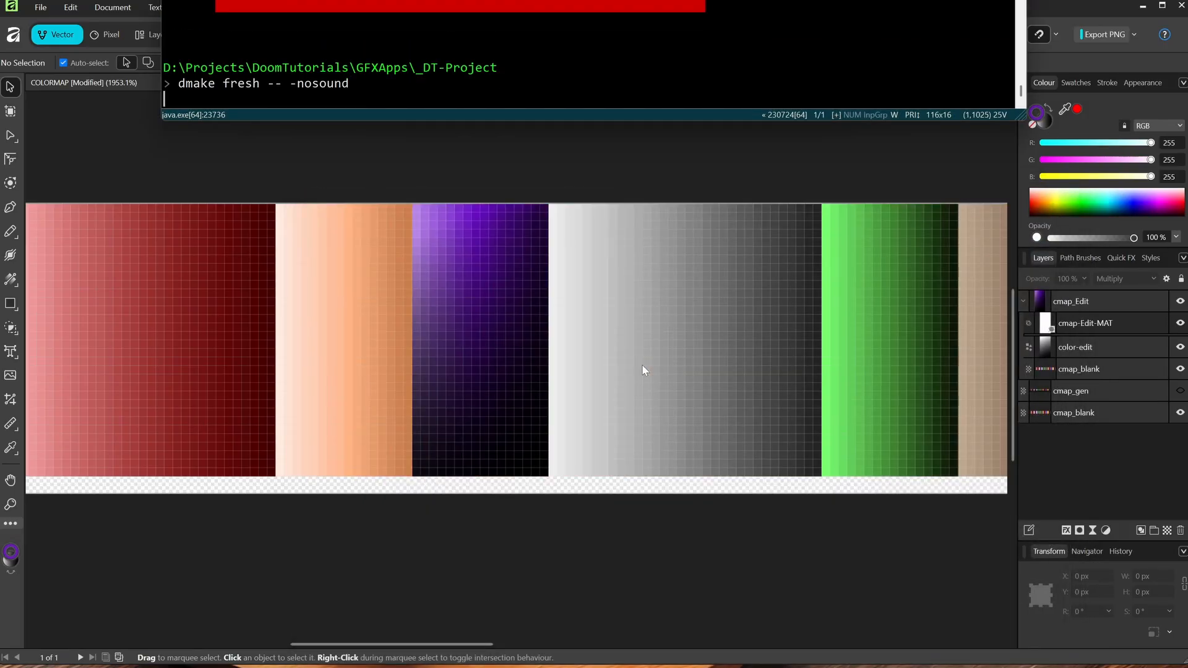
{"action": "key", "text": "Return"}
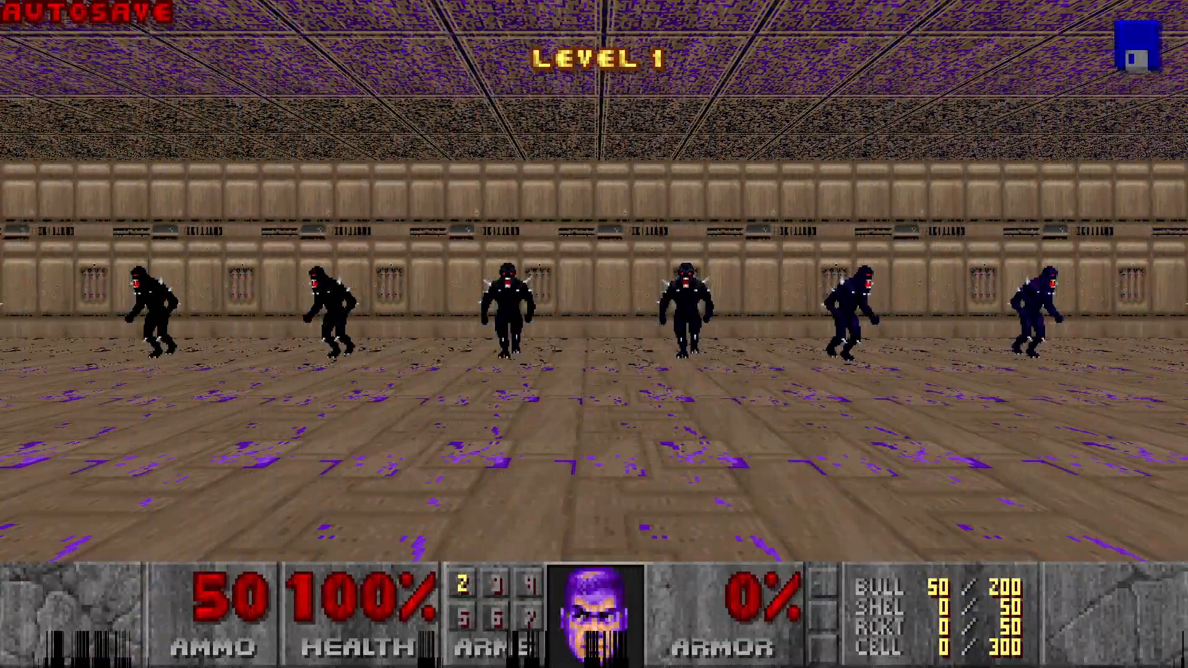
- Walk along the rows of enemies to examine how the purple, walls, floor and ceiling shade at different distances
{"action": "key", "text": "w"}
{"action": "key", "text": "w"}
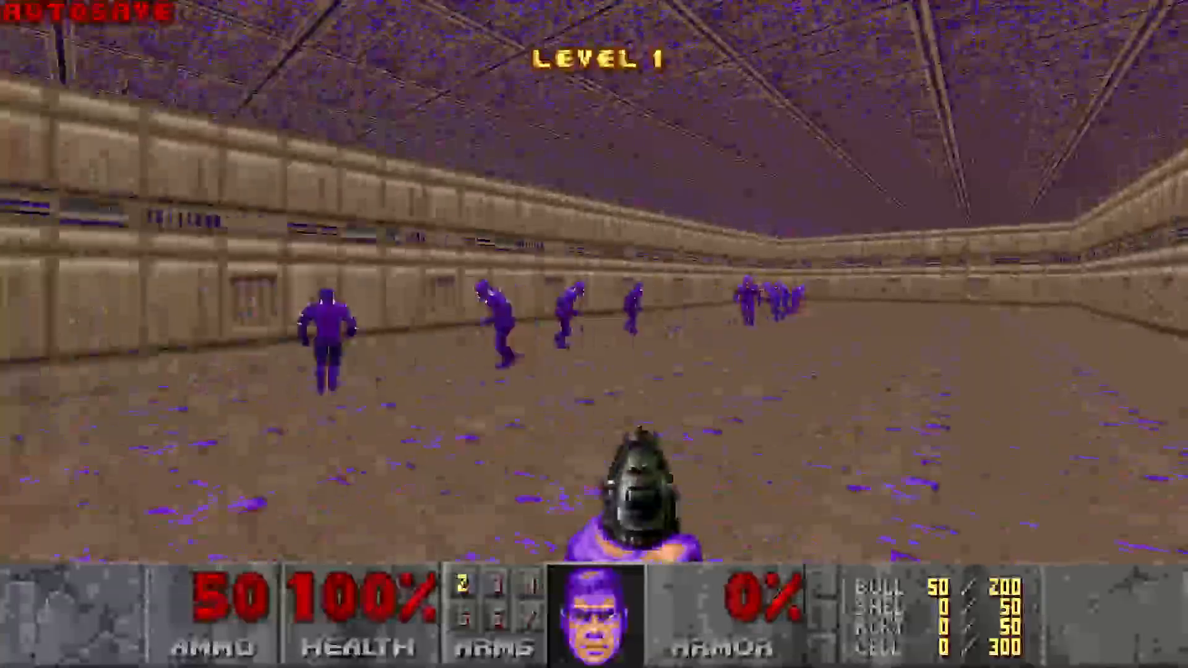
{"action": "key", "text": "w"}
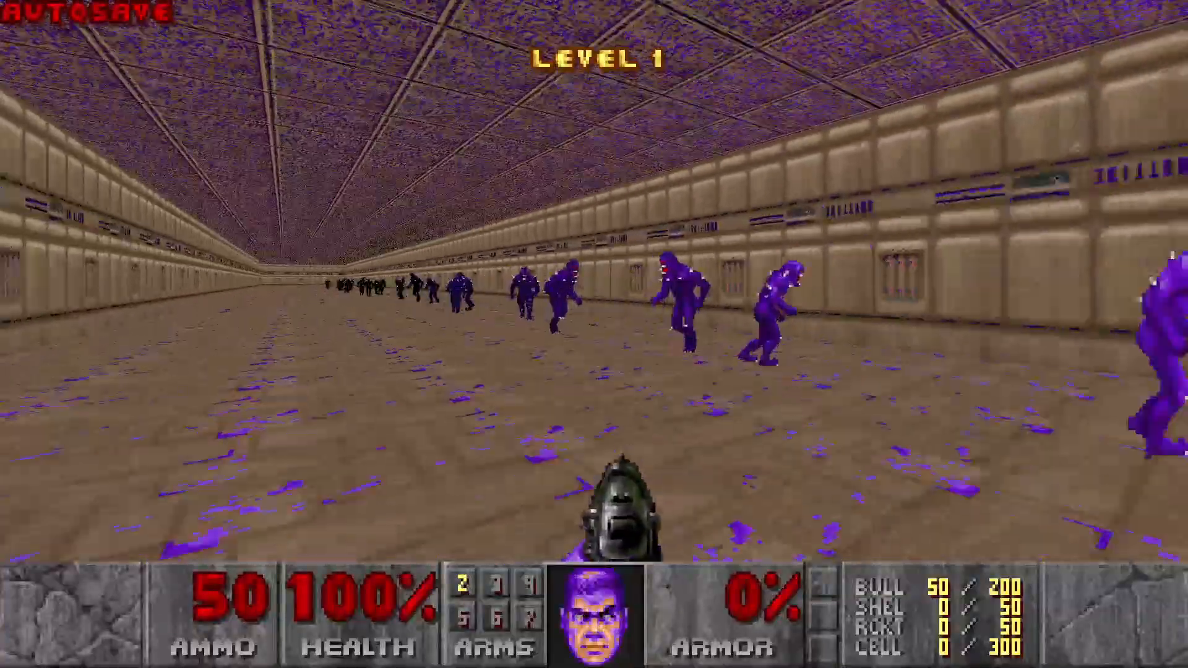
{"action": "key", "text": "w"}
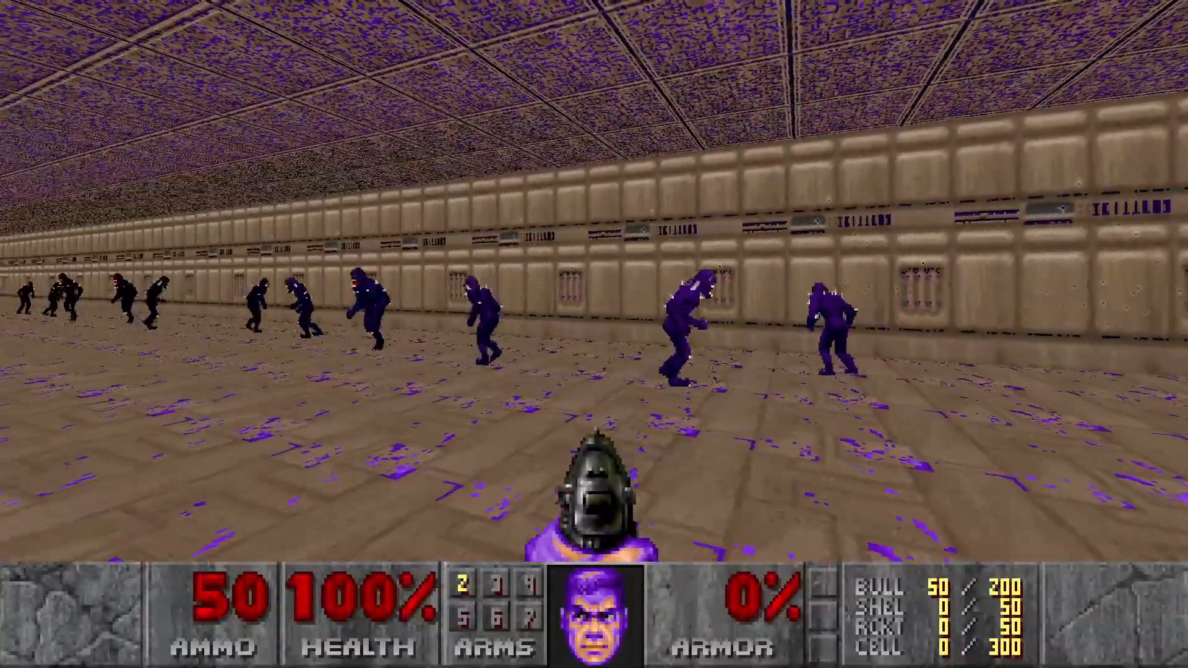
{"action": "key", "text": "a"}
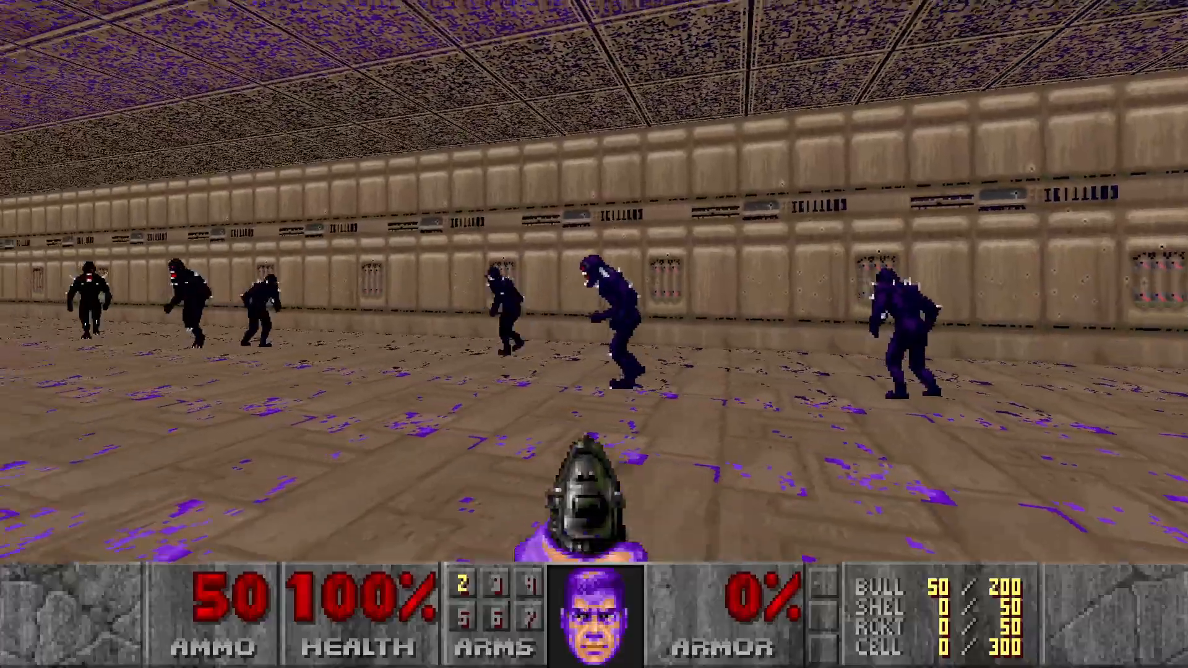
{"action": "key", "text": "a"}
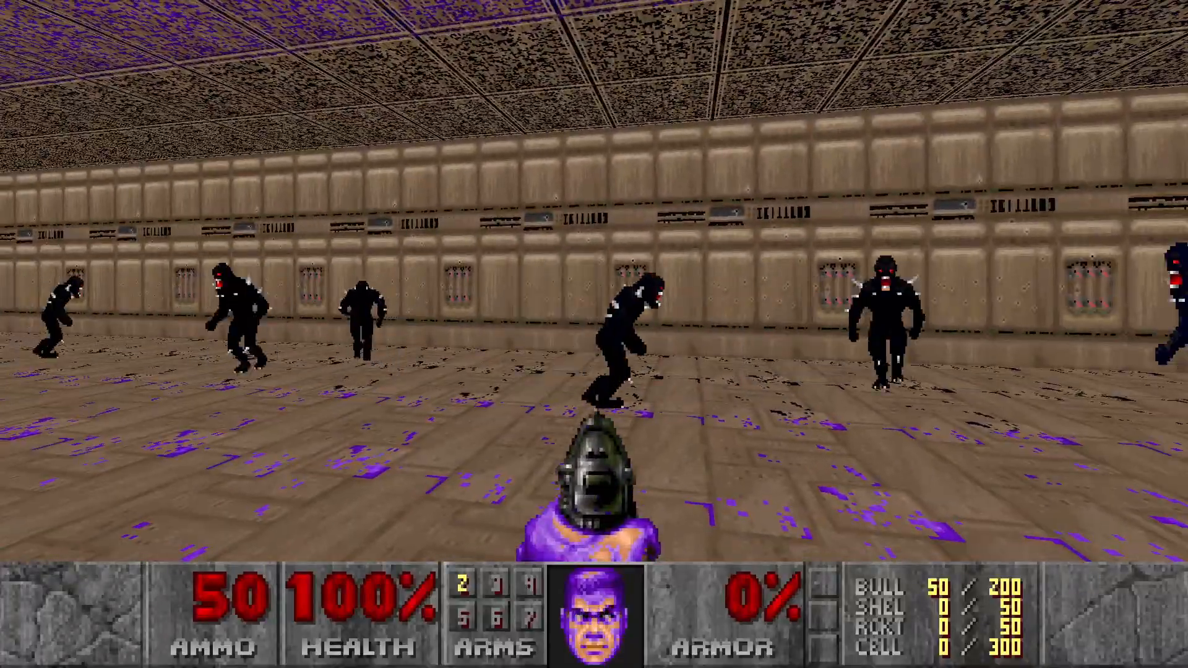
{"action": "key", "text": "w"}
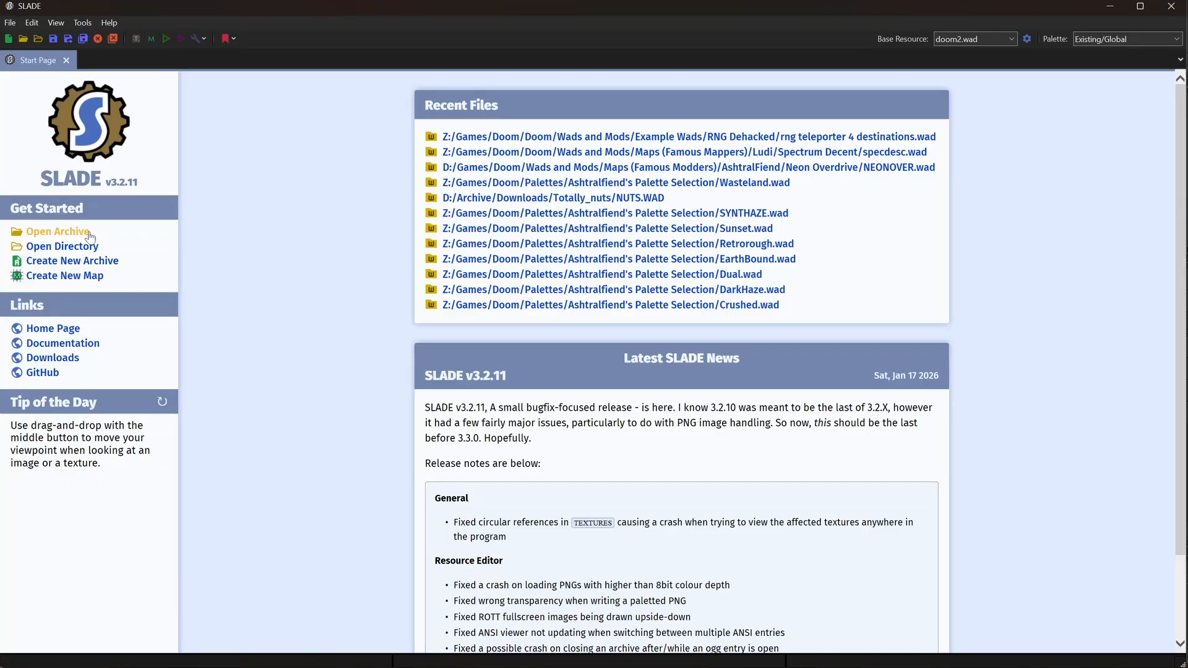
- In SLADE, open the built GFXPalette_Demo.wad archive and inspect the purple range of its COLORMAP lump
{"action": "left_click", "coordinate": [50, 230]}
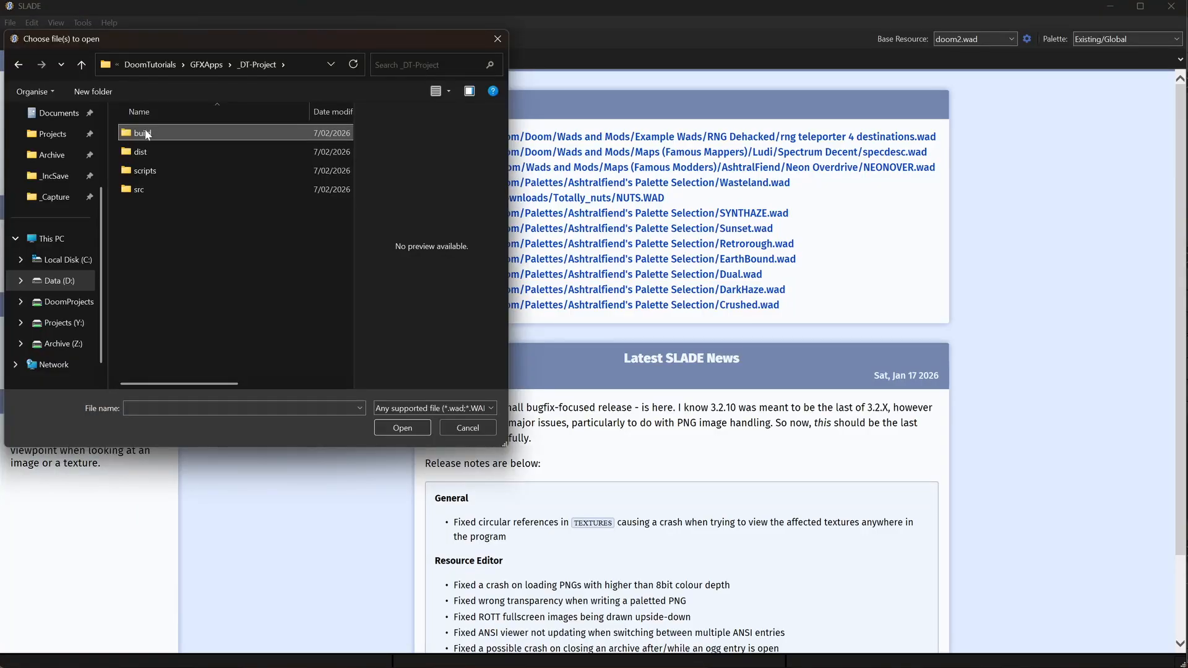
{"action": "double_click", "coordinate": [187, 190]}
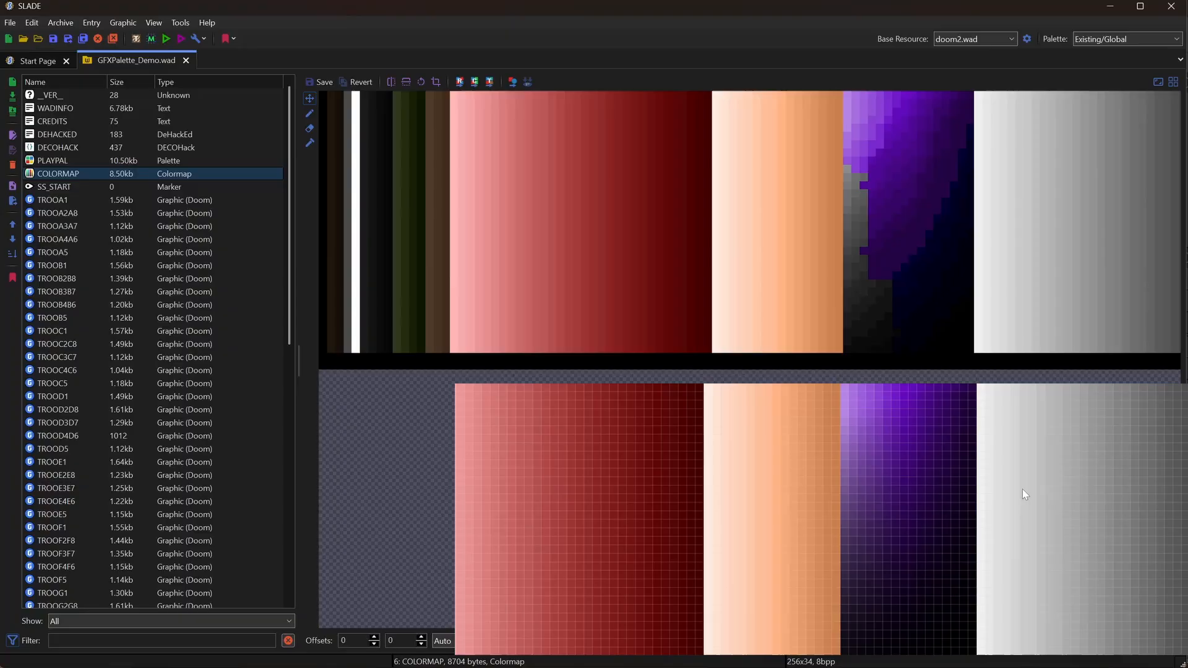
{"action": "key", "text": "F2"}
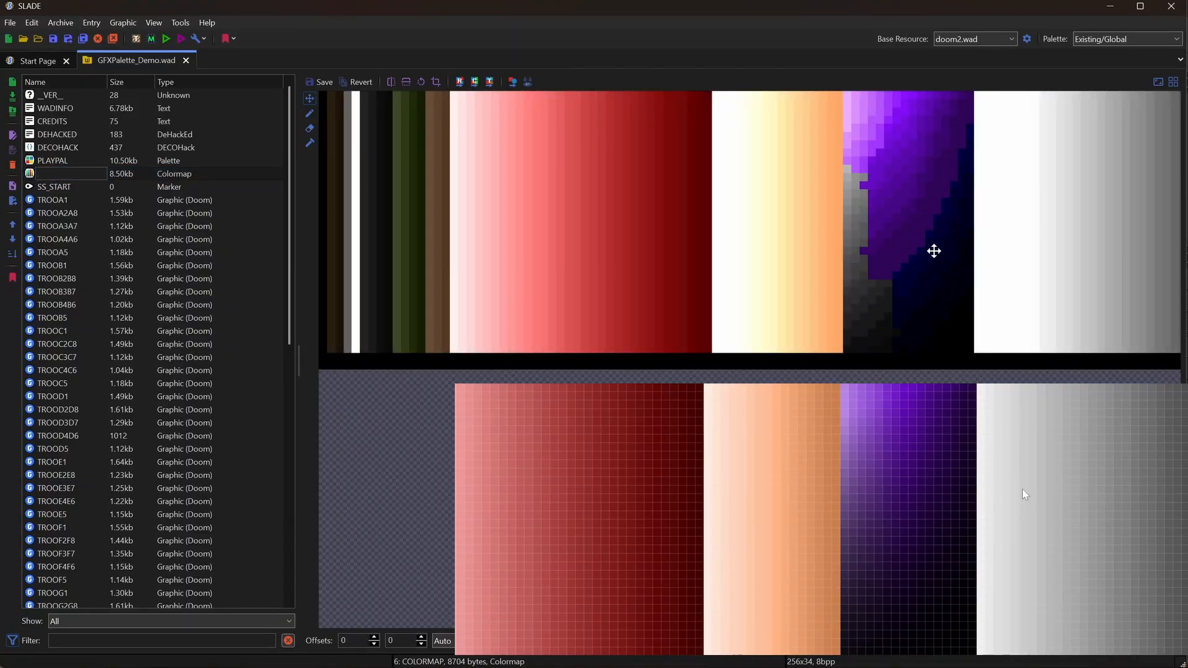
{"action": "left_click_drag", "start_coordinate": [934, 252], "coordinate": [620, 256]}
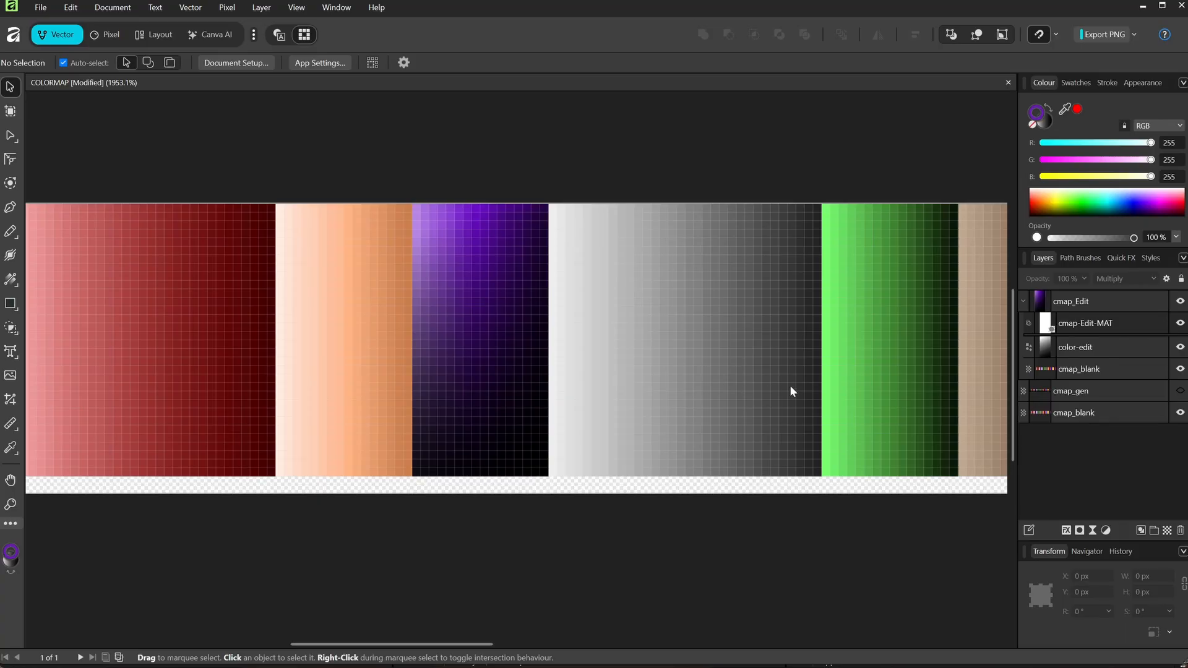
- Back in Affinity, make the cmap_gen layer visible again
{"action": "left_click", "coordinate": [1180, 391]}
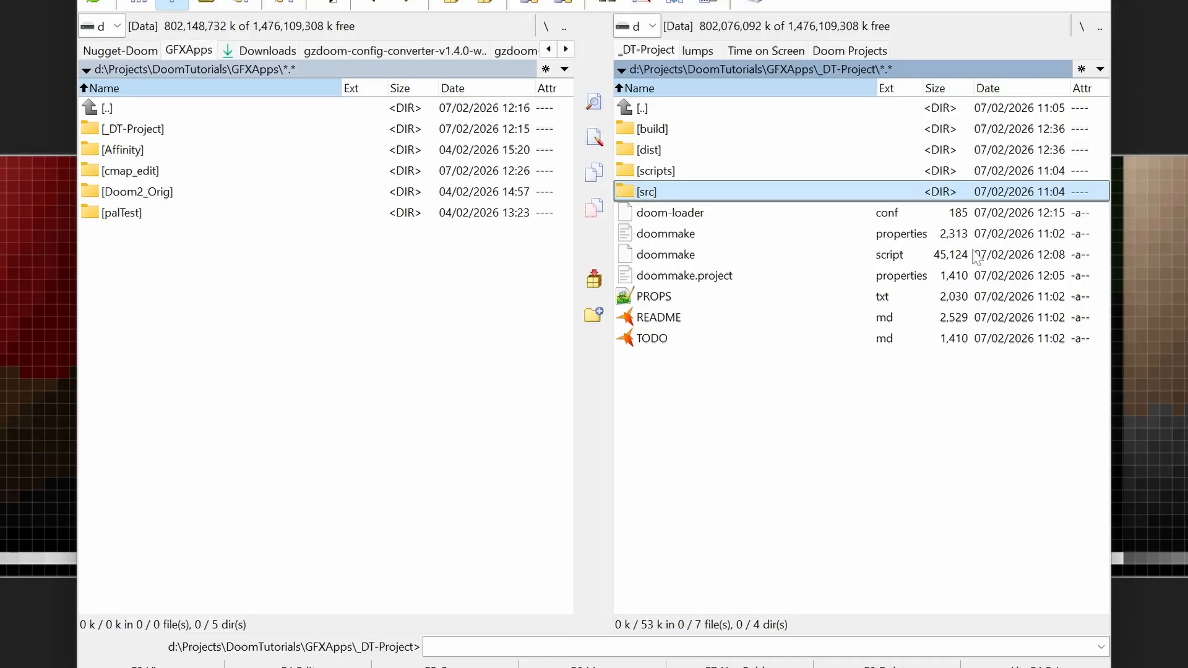
- Switch to the file manager and browse from the _DT-Project folder to src\convert\palettes
{"action": "key", "text": "Return"}
{"action": "key", "text": "Down"}
{"action": "key", "text": "Down"}
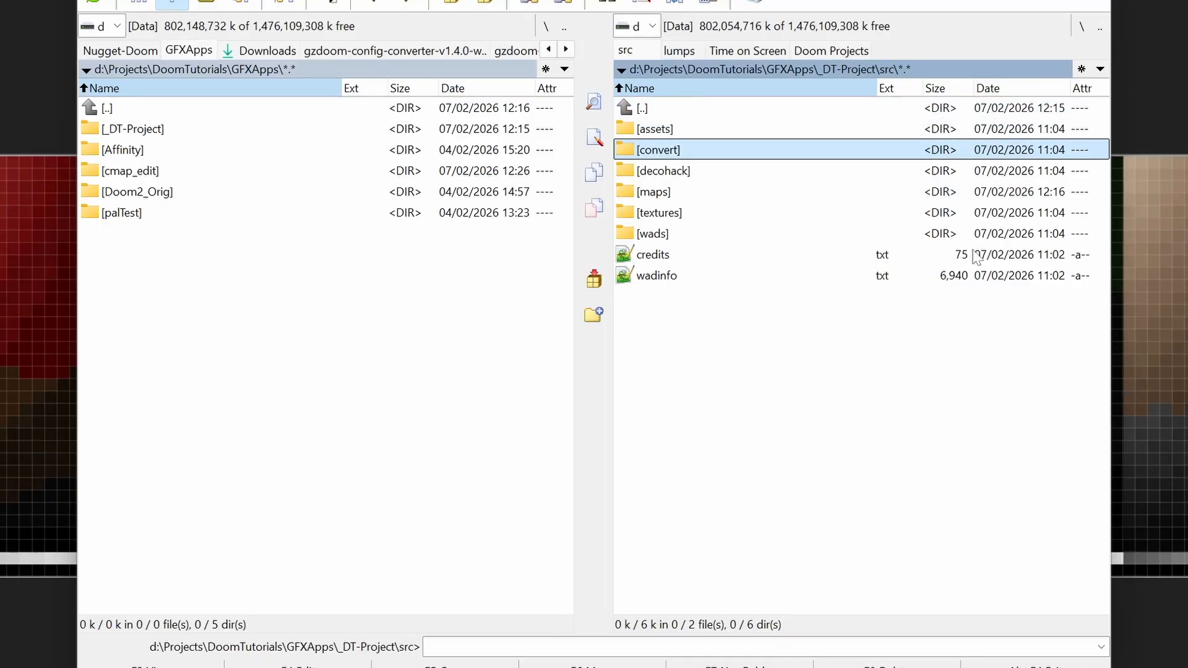
{"action": "key", "text": "Return"}
{"action": "key", "text": "Down"}
{"action": "key", "text": "Down"}
{"action": "key", "text": "Down"}
{"action": "key", "text": "Down"}
{"action": "key", "text": "Down"}
{"action": "key", "text": "Return"}
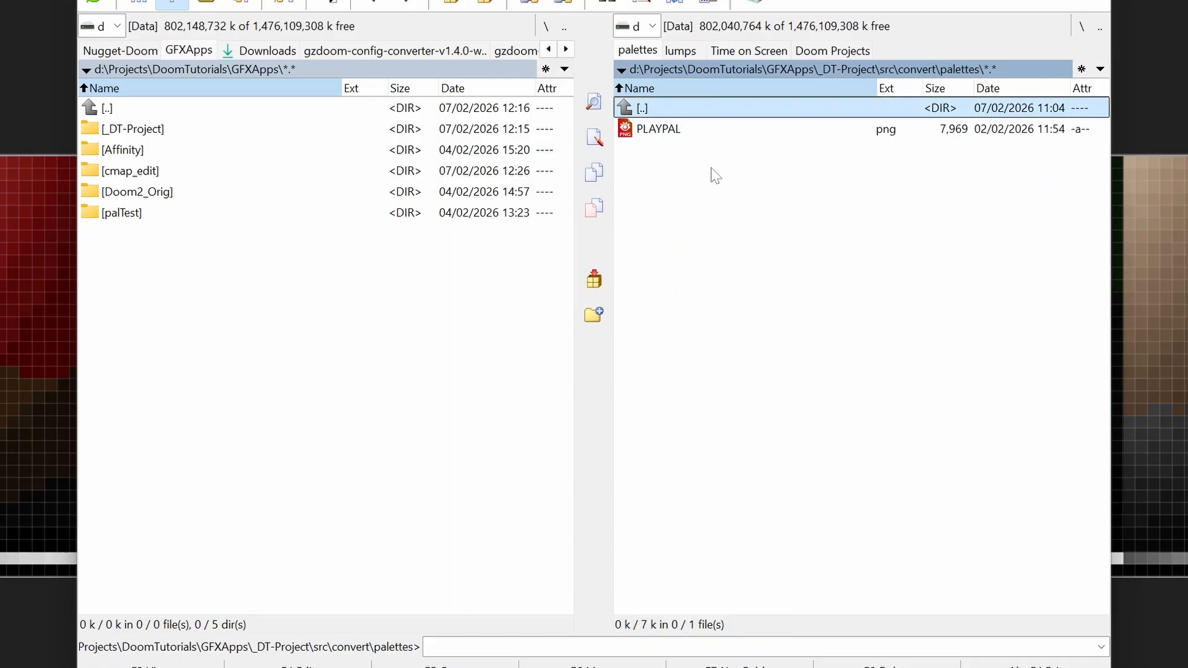
- Open PLAYPAL.png in the image viewer to examine its palette rows up close, and return to the file manager
{"action": "double_click", "coordinate": [671, 128]}
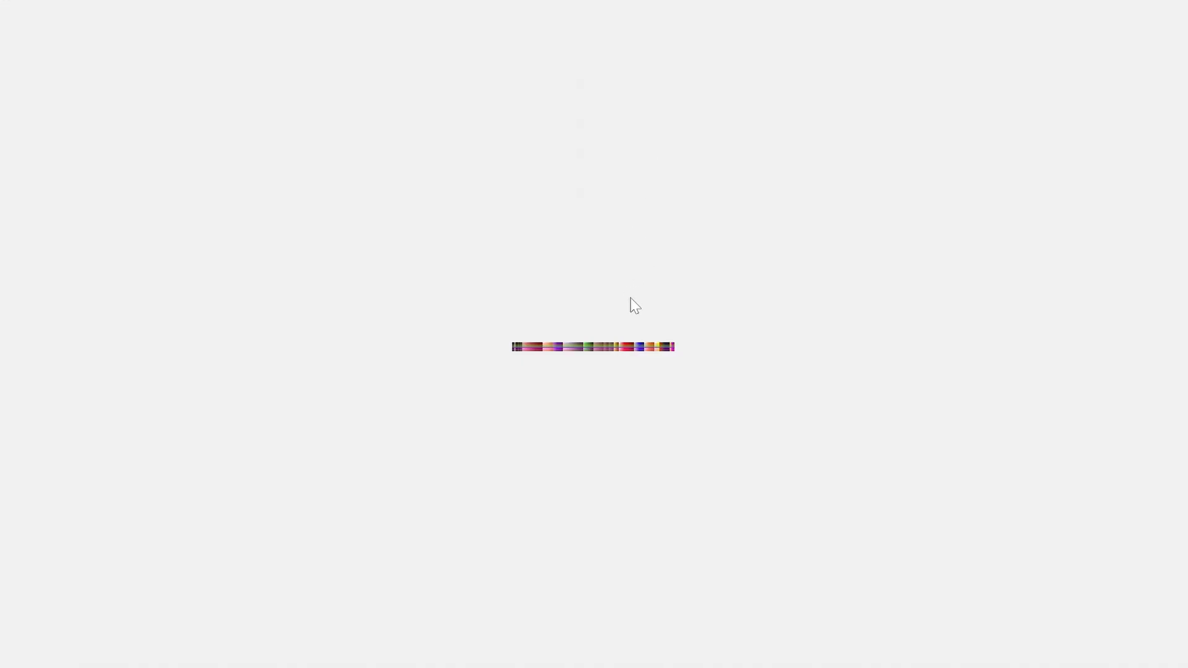
{"action": "scroll", "coordinate": [631, 298], "scroll_direction": "up", "scroll_amount": 5}
{"action": "scroll", "coordinate": [631, 298], "scroll_direction": "up", "scroll_amount": 2}
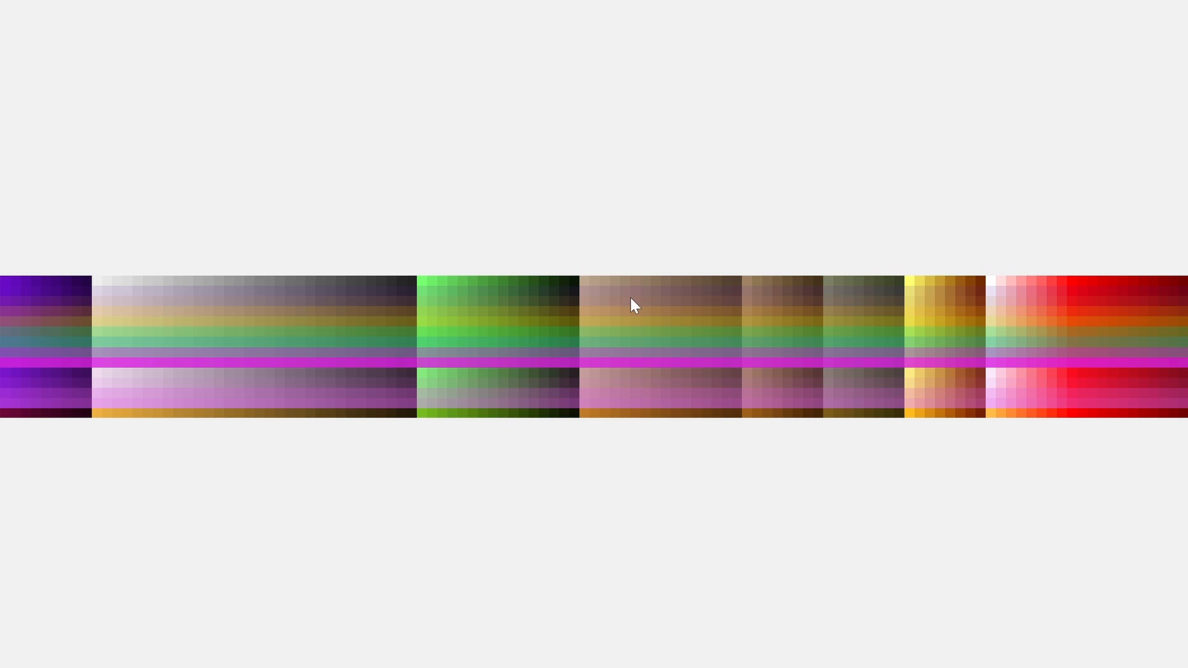
{"action": "key", "text": "alt+Tab"}
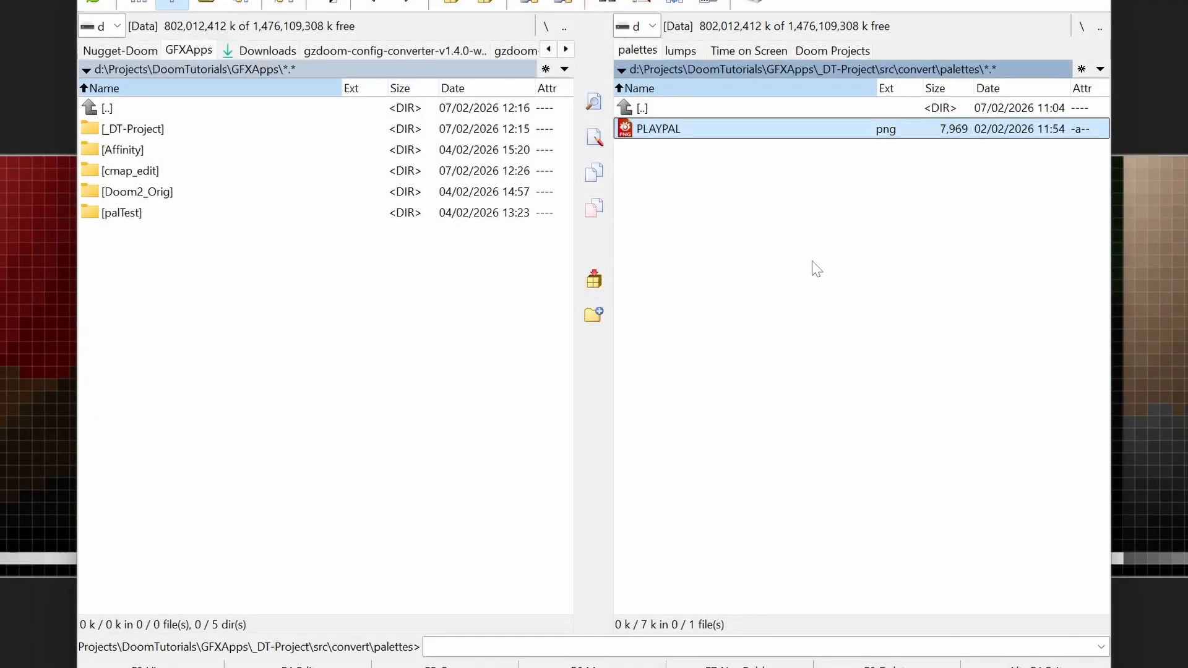
- Run "doomcube playpal.png" from the palettes folder to generate a LUT from the palette
{"action": "type", "text": "doomcube"}
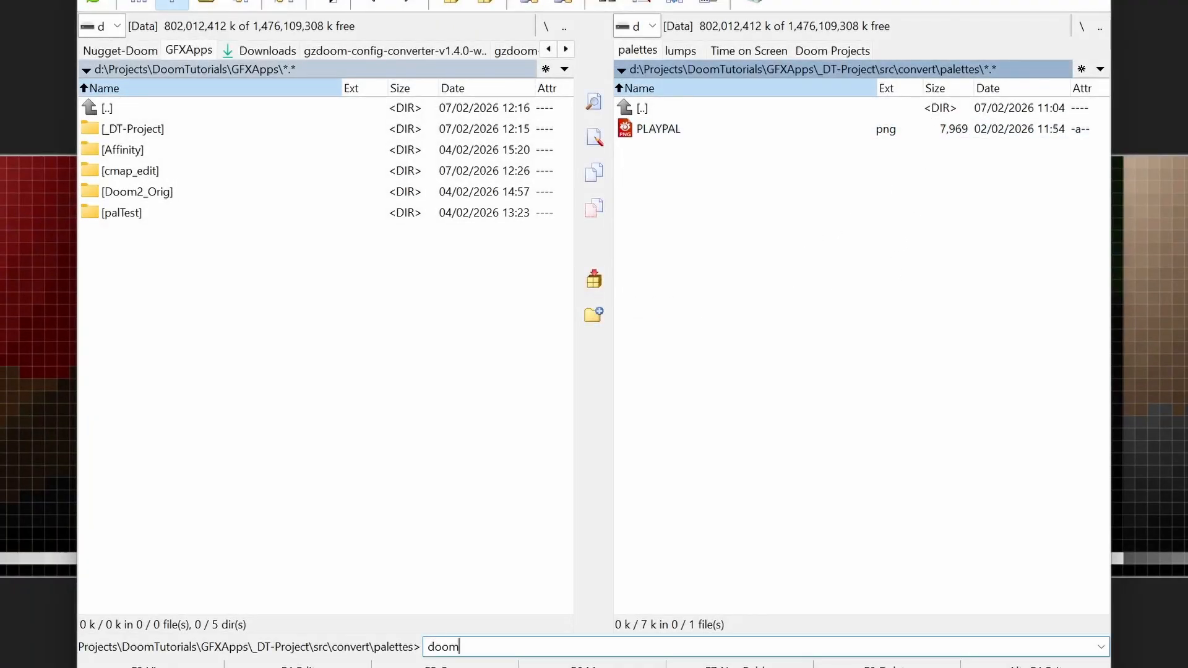
{"action": "type", "text": " playpal.png"}
{"action": "key", "text": "Return"}
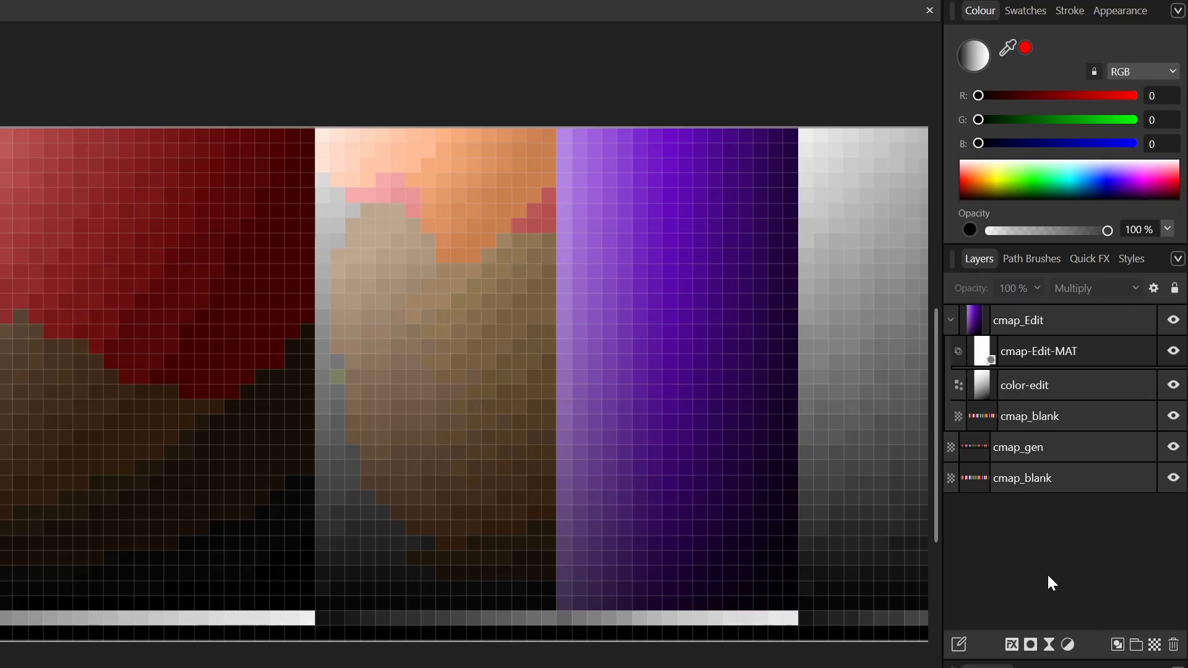
- In Affinity, add a LUT adjustment above cmap_Edit and load PLAYPAL.cube from the cmap_edit folder into it
{"action": "left_click", "coordinate": [1073, 644]}
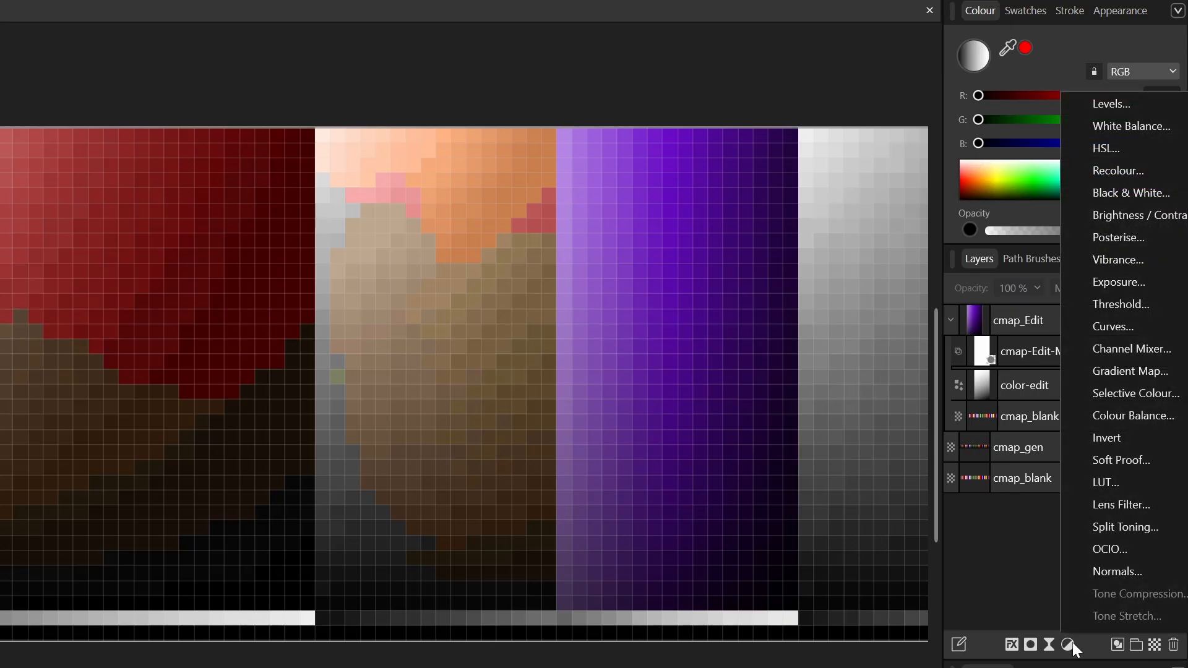
{"action": "left_click", "coordinate": [1130, 480]}
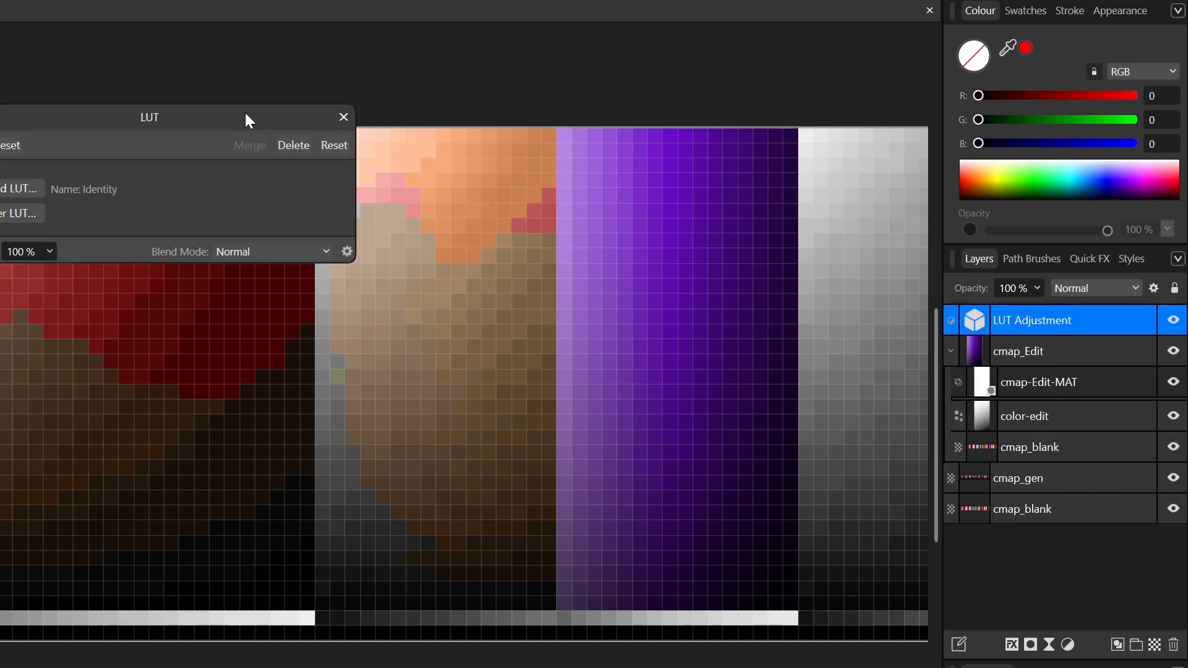
{"action": "left_click_drag", "start_coordinate": [245, 113], "coordinate": [822, 261]}
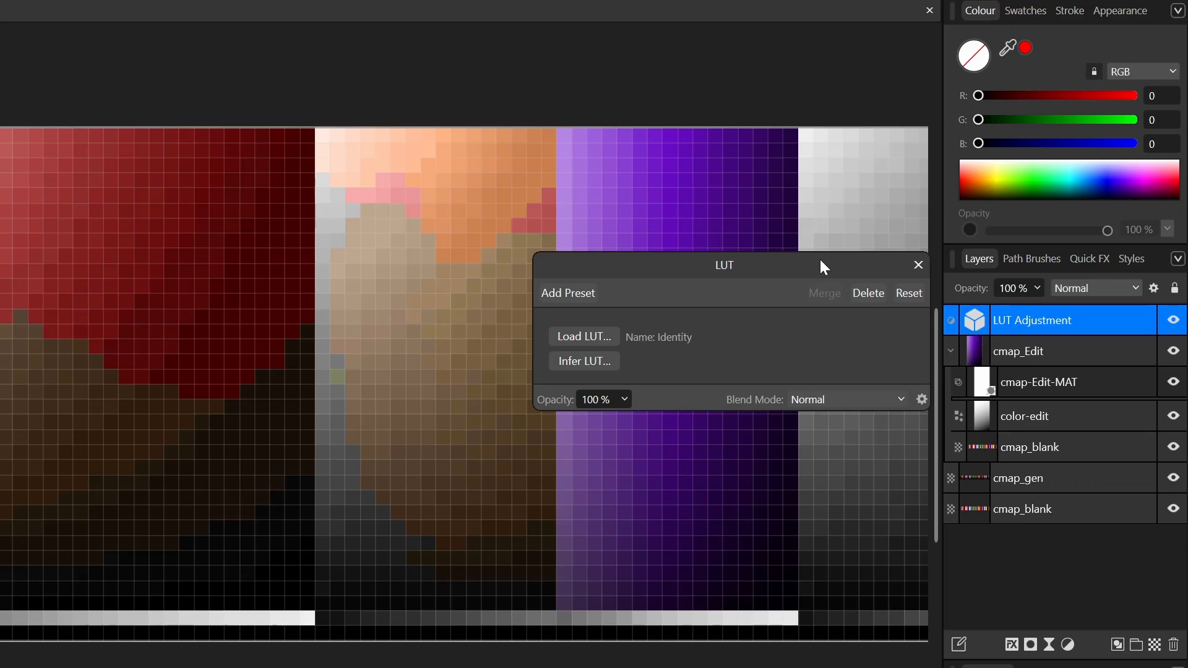
{"action": "left_click", "coordinate": [593, 339]}
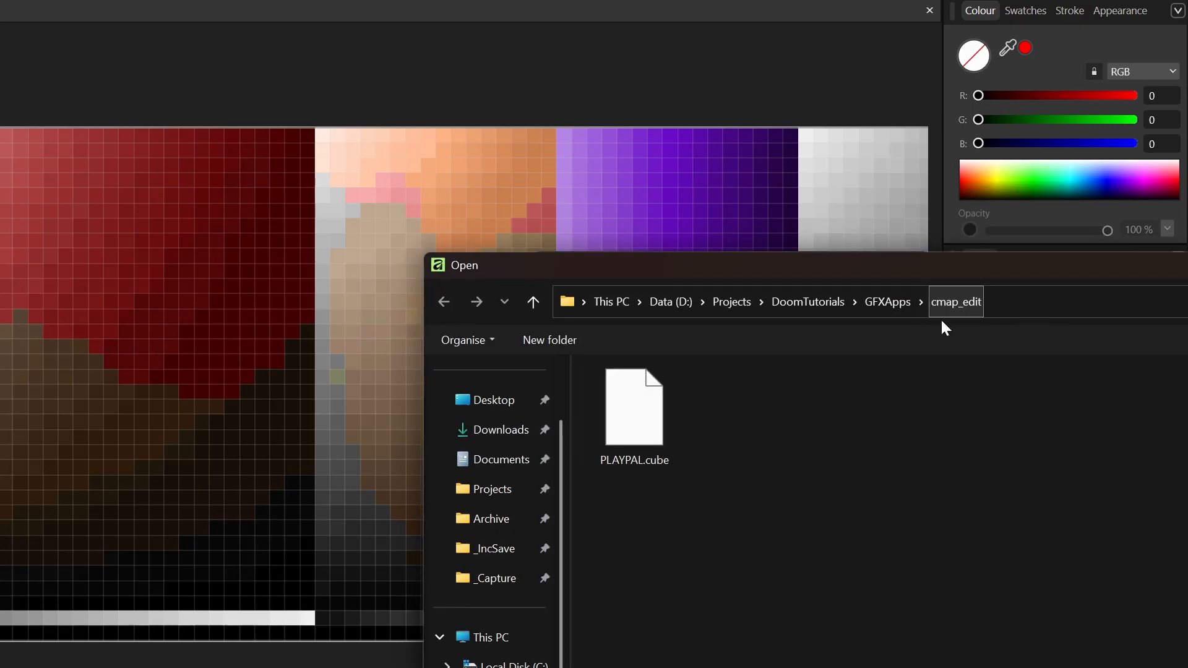
{"action": "double_click", "coordinate": [668, 429]}
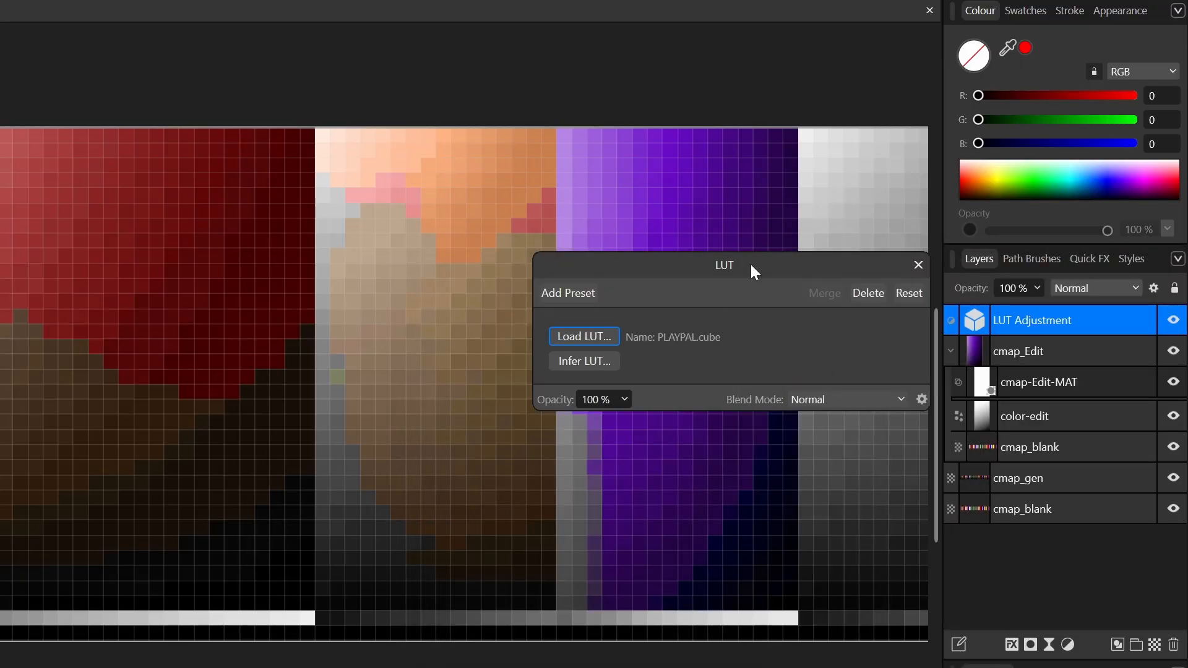
{"action": "left_click_drag", "start_coordinate": [754, 272], "coordinate": [279, 156]}
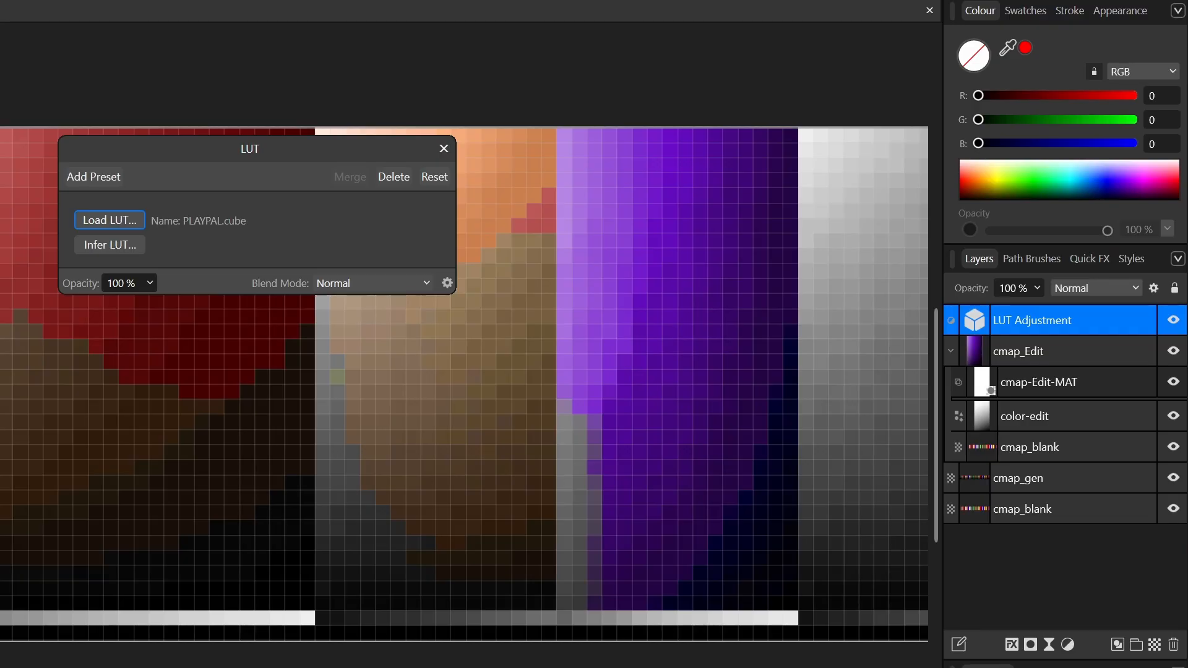
{"action": "left_click", "coordinate": [444, 149]}
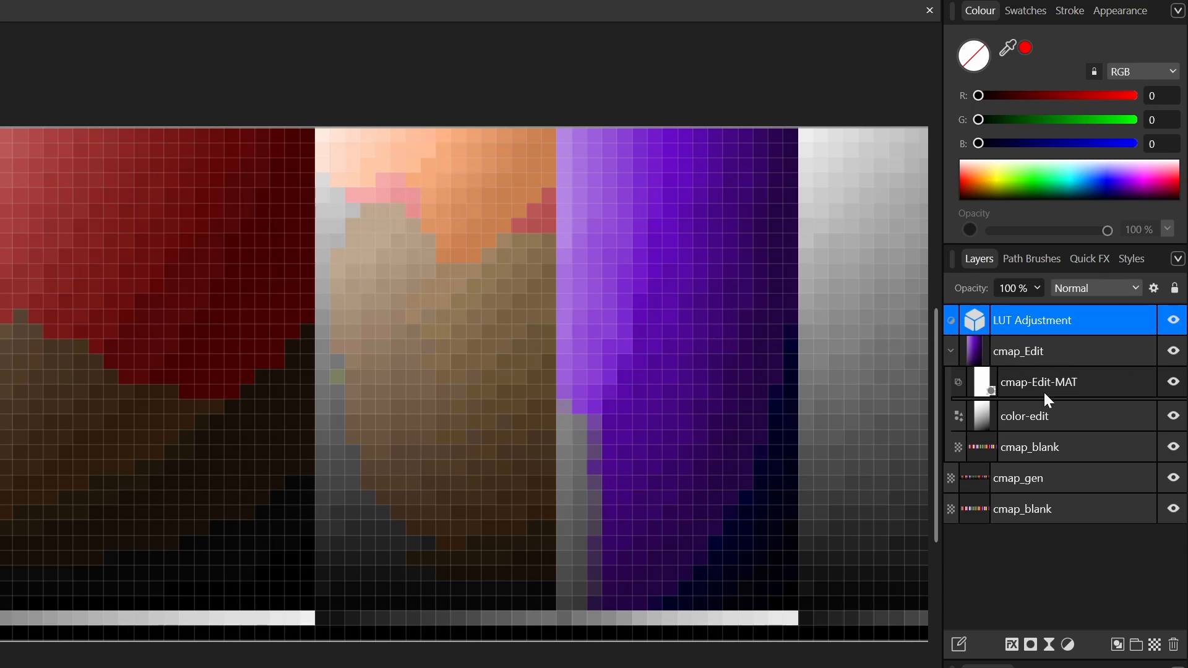
- Try the color-edit gradient's black end nearer the purple block's upper-left area, and return it to the lower-right corner
{"action": "left_click", "coordinate": [1046, 417]}
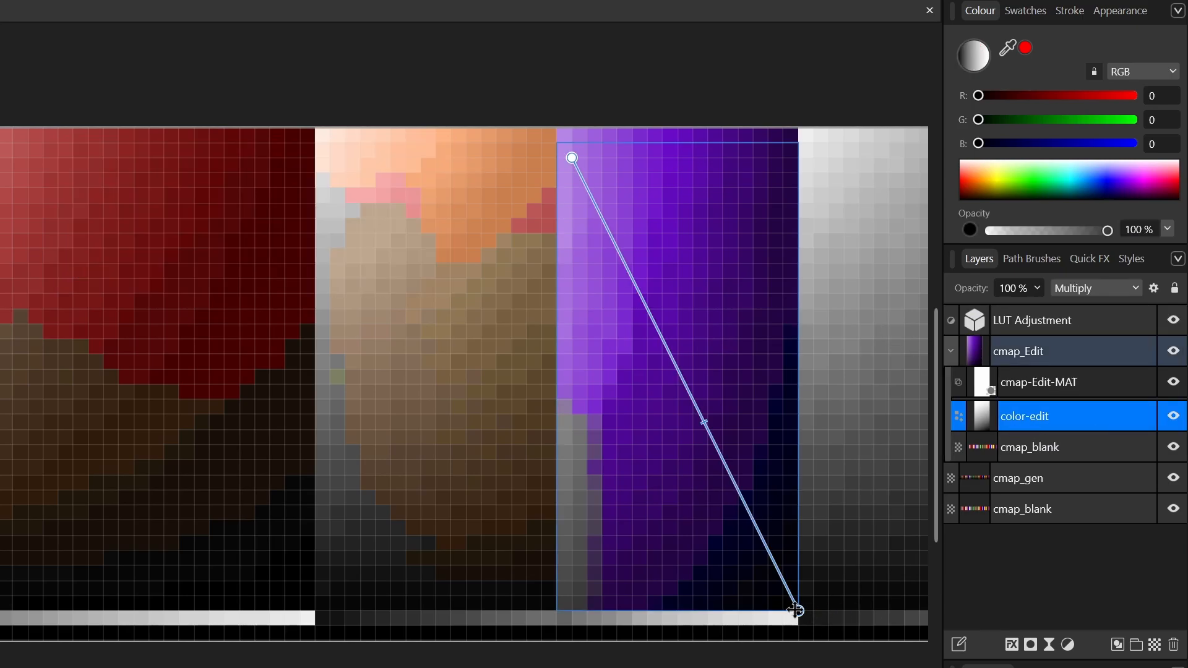
{"action": "left_click_drag", "start_coordinate": [798, 611], "coordinate": [632, 232]}
{"action": "left_click_drag", "start_coordinate": [675, 268], "coordinate": [798, 613]}
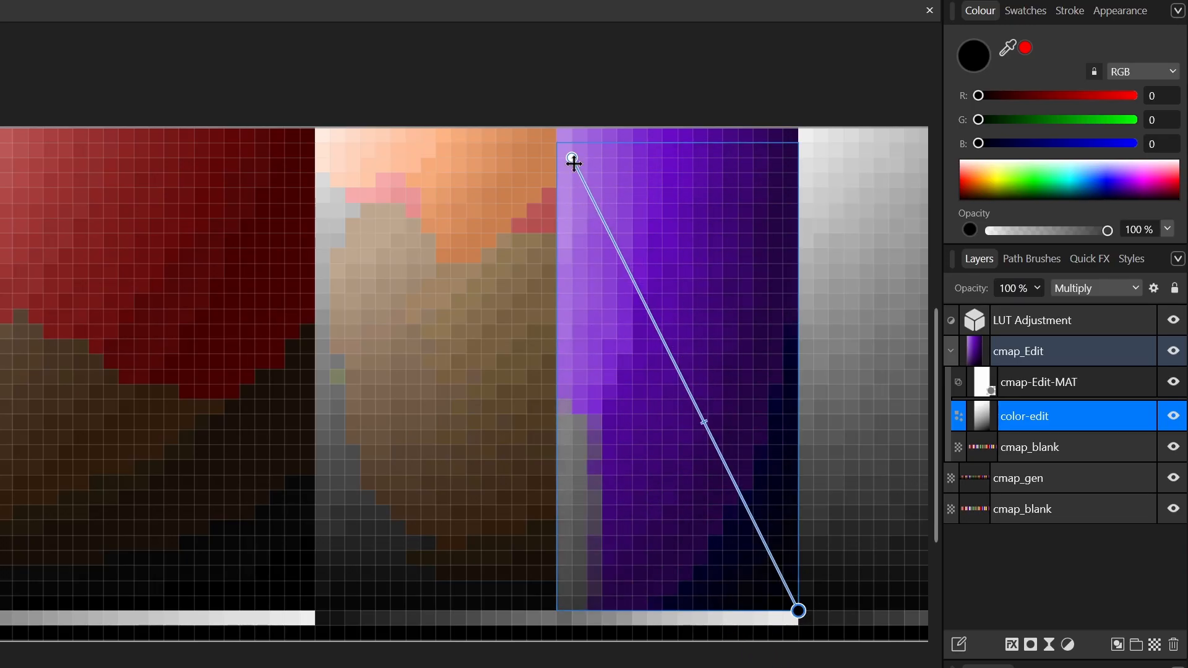
- Move the color-edit gradient's white end about 1 px left of and 5 px above the rectangle's upper-left corner
{"action": "left_click_drag", "start_coordinate": [572, 159], "coordinate": [550, 182]}
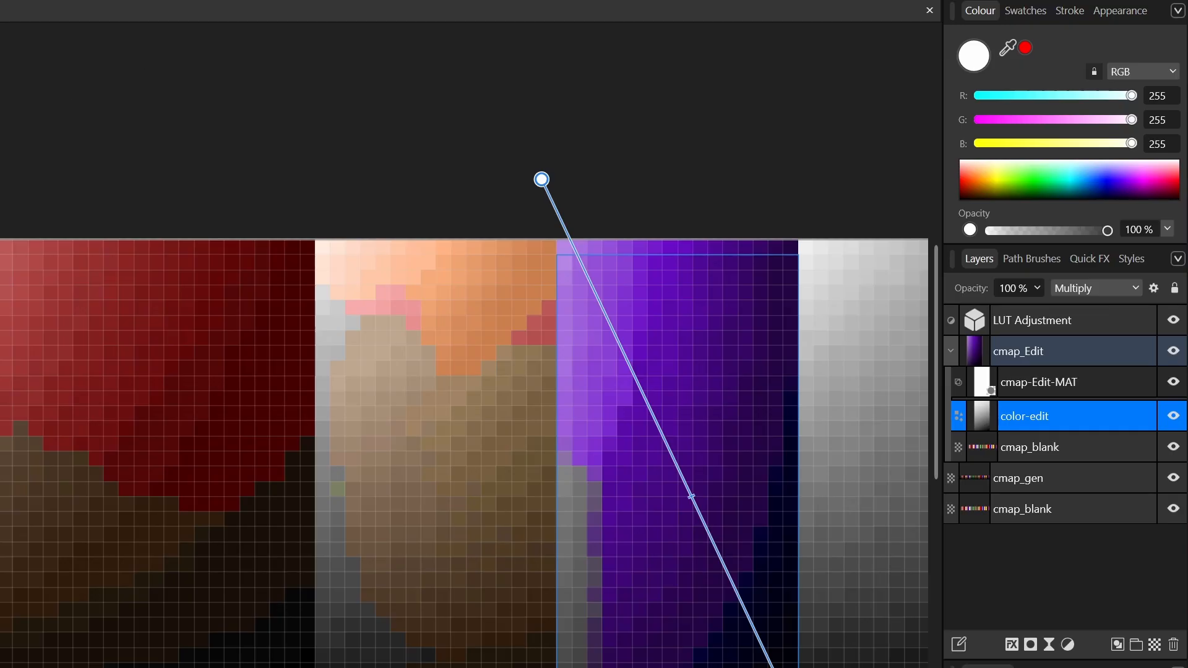
{"action": "key", "text": "v"}
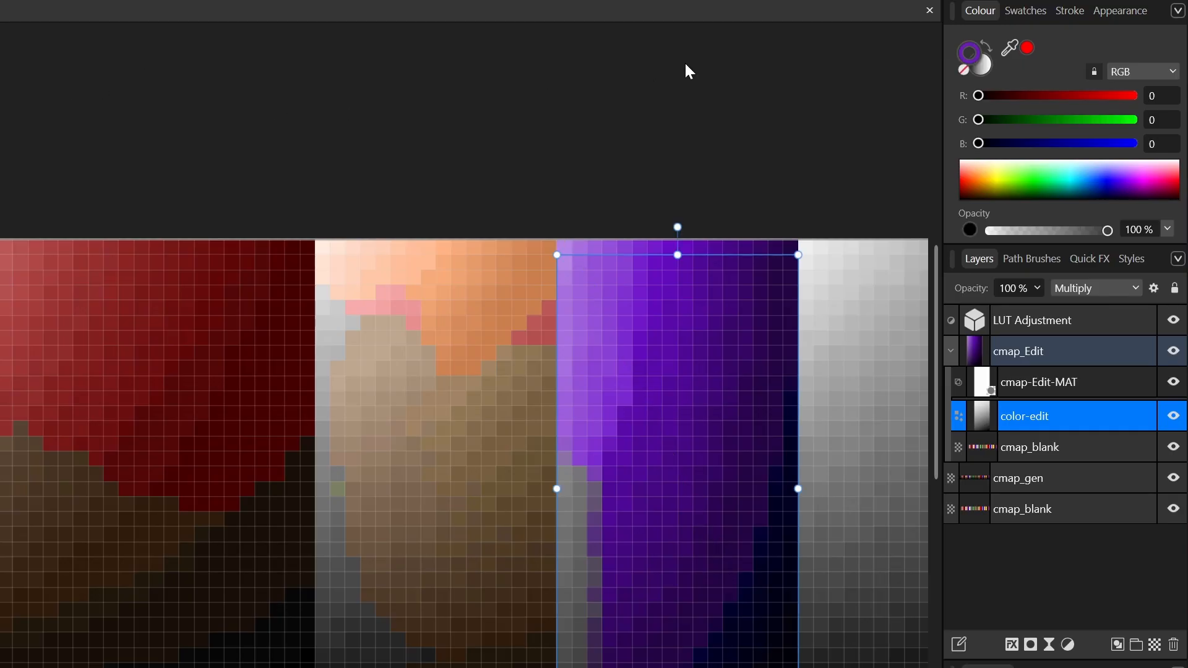
- Change the color-edit layer's blend mode to Subtract
{"action": "middle_click_drag", "start_coordinate": [724, 150], "coordinate": [539, 79]}
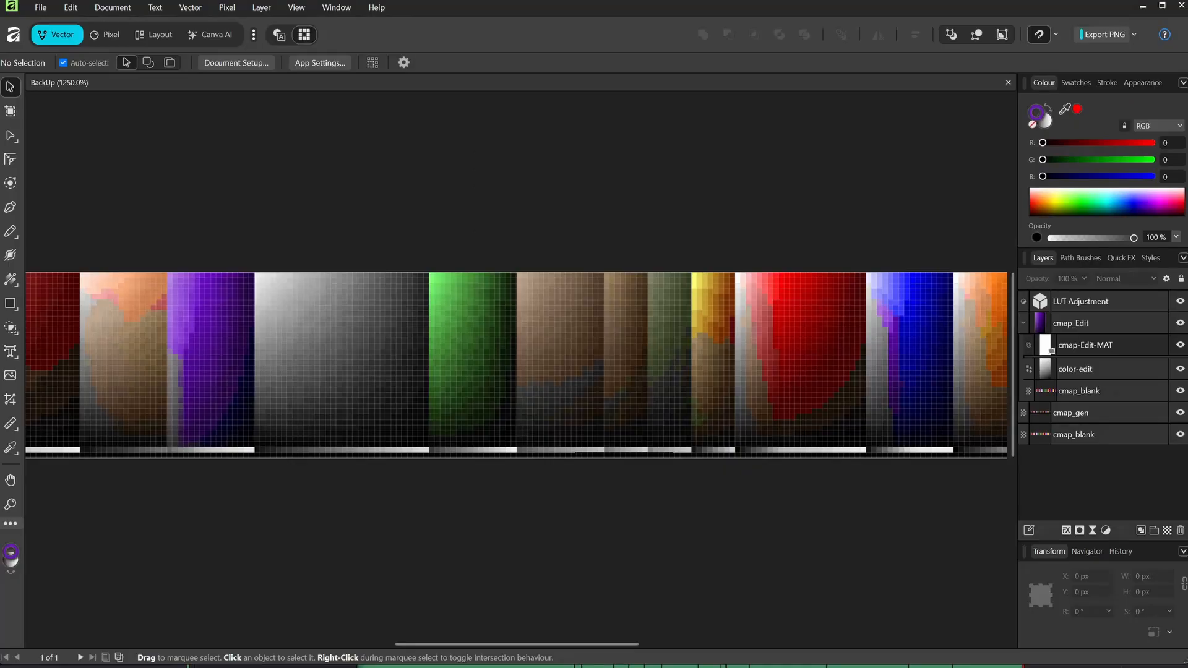
{"action": "left_click", "coordinate": [434, 347]}
{"action": "middle_click_drag", "start_coordinate": [300, 218], "coordinate": [637, 228]}
{"action": "scroll", "coordinate": [557, 296], "scroll_direction": "up", "scroll_amount": 2}
{"action": "left_click", "coordinate": [1075, 370]}
{"action": "left_click", "coordinate": [1126, 279]}
{"action": "scroll", "coordinate": [1136, 369], "scroll_direction": "down", "scroll_amount": 3}
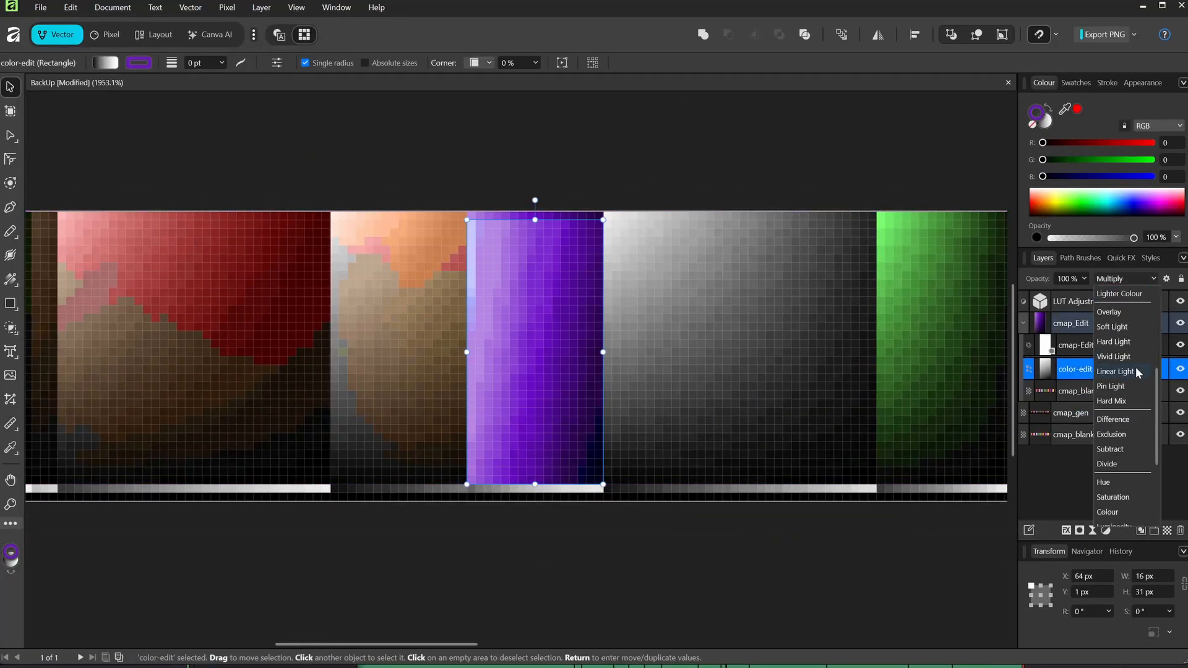
{"action": "left_click", "coordinate": [1114, 450]}
- Reverse the color-edit gradient, placing black about 3 px inside the purple block's upper-left corner and white beyond its lower-right corner
{"action": "left_click", "coordinate": [1051, 348]}
{"action": "key", "text": "g"}
{"action": "left_click", "coordinate": [562, 307]}
{"action": "left_click_drag", "start_coordinate": [603, 483], "coordinate": [544, 280]}
{"action": "left_click_drag", "start_coordinate": [458, 178], "coordinate": [654, 595]}
{"action": "left_click_drag", "start_coordinate": [543, 279], "coordinate": [492, 244]}
{"action": "left_click_drag", "start_coordinate": [654, 594], "coordinate": [639, 561]}
{"action": "middle_click_drag", "start_coordinate": [644, 559], "coordinate": [645, 541]}
{"action": "left_click", "coordinate": [711, 548]}
{"action": "left_click", "coordinate": [1075, 369]}
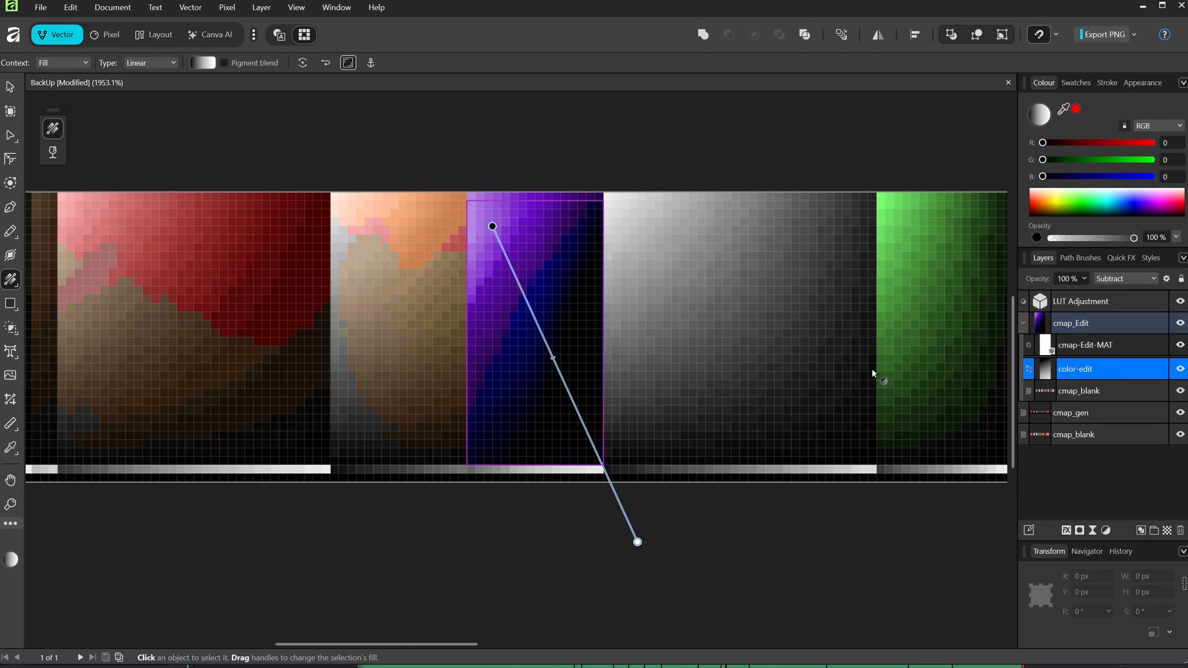
- Draw a 16 × 31 px rectangle over the purple block, starting one pixel row below its upper edge
{"action": "left_click", "coordinate": [1087, 454]}
{"action": "key", "text": "m"}
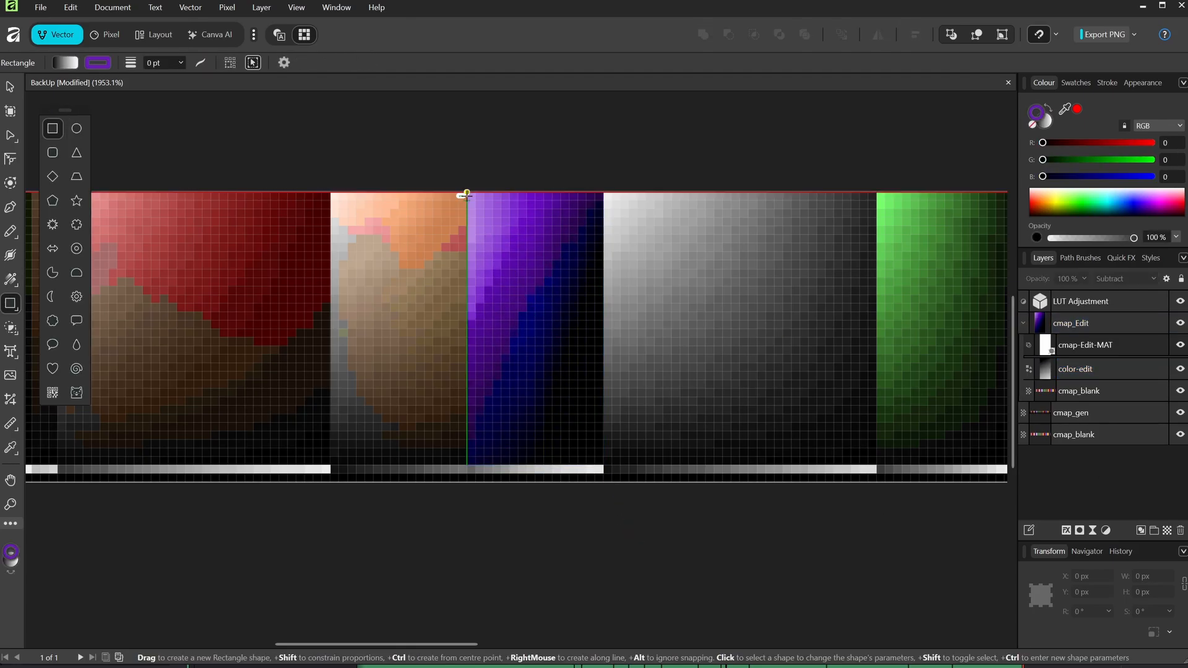
{"action": "mouse_move", "coordinate": [466, 193]}
{"action": "left_mouse_down"}
{"action": "mouse_move", "coordinate": [604, 465]}
{"action": "mouse_move", "coordinate": [536, 193]}
{"action": "left_mouse_up"}
- Give the new rectangle a linear gradient fill and sample light purple (180, 133, 227) for its upper end
{"action": "left_click", "coordinate": [10, 279]}
{"action": "scroll", "coordinate": [515, 364], "scroll_direction": "down", "scroll_amount": 3}
{"action": "middle_click_drag", "start_coordinate": [693, 281], "coordinate": [358, 287]}
{"action": "left_click_drag", "start_coordinate": [1063, 110], "coordinate": [982, 310]}
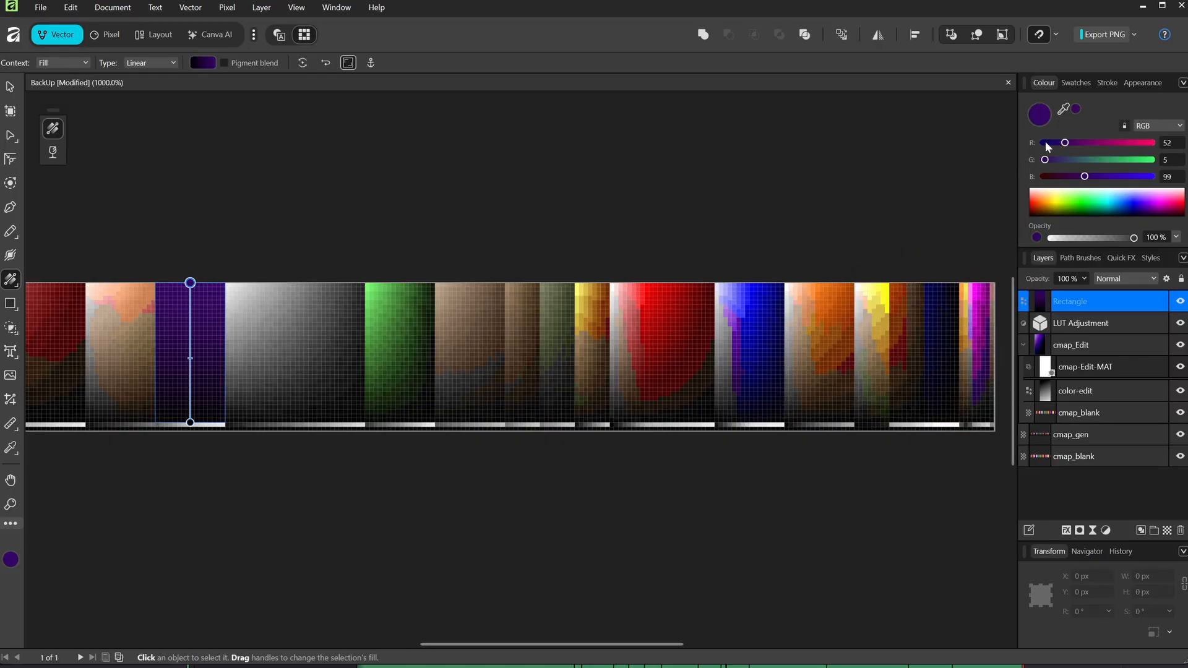
{"action": "left_click_drag", "start_coordinate": [1064, 109], "coordinate": [955, 284]}
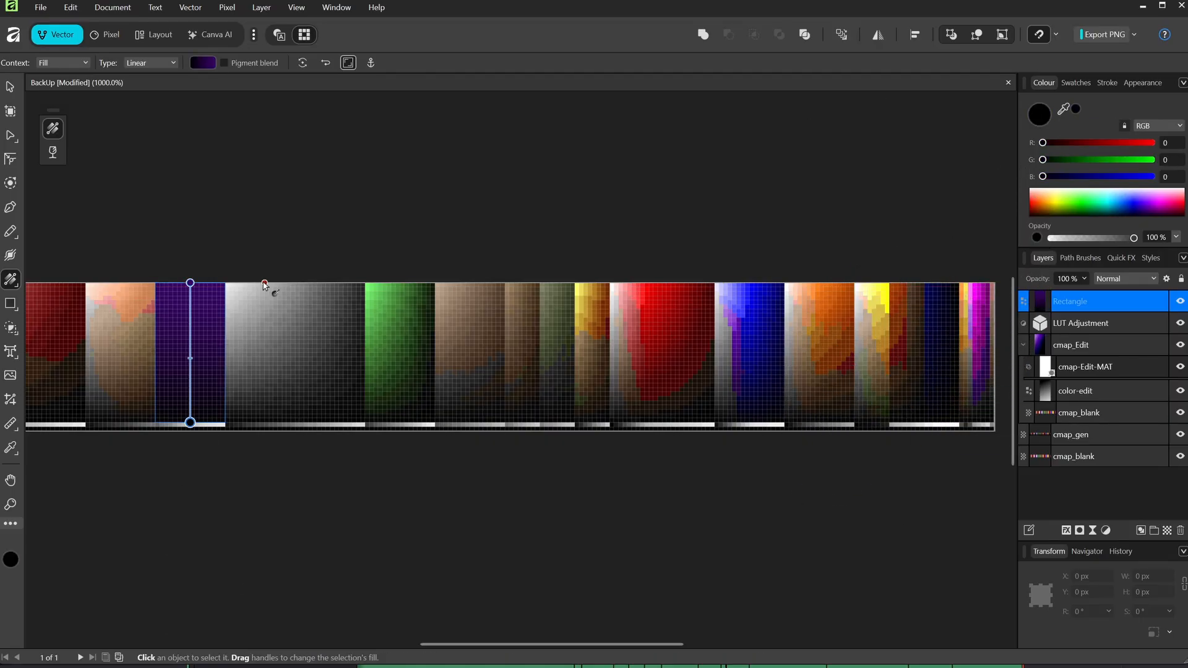
{"action": "key", "text": "v"}
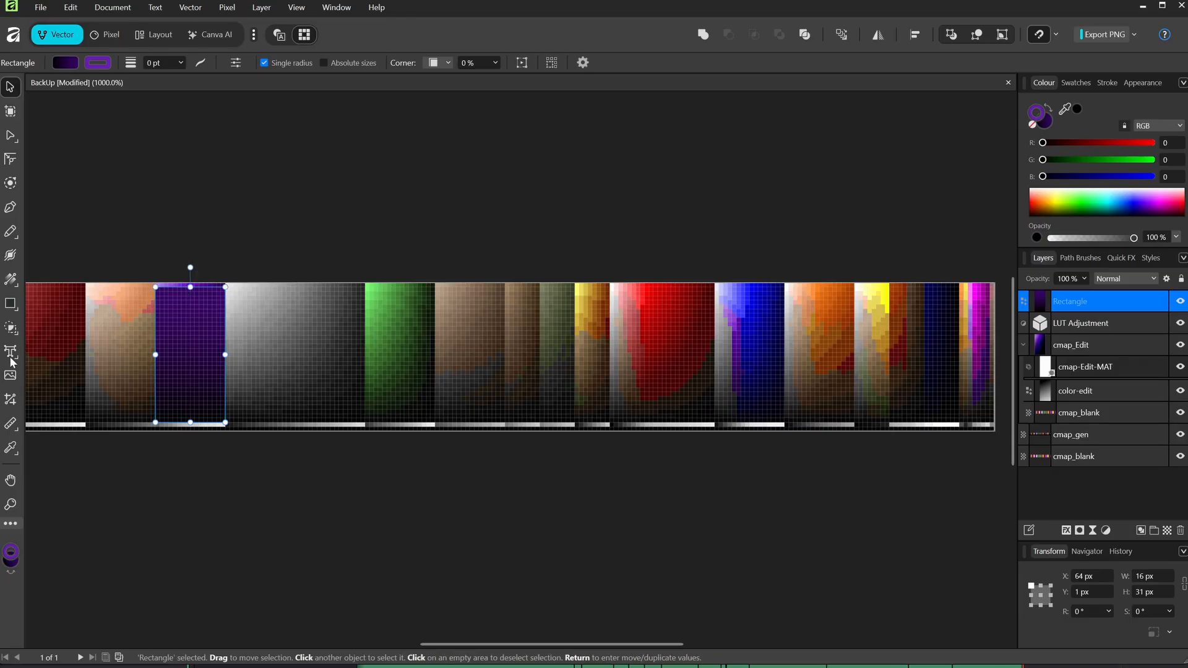
{"action": "left_click", "coordinate": [11, 279]}
{"action": "left_click_drag", "start_coordinate": [1063, 110], "coordinate": [157, 286]}
- Set the rectangle gradient's lower end to near-black blue (0, 0, 23) and add a dark blue (0, 0, 83) middle stop
{"action": "left_click", "coordinate": [191, 422]}
{"action": "left_click", "coordinate": [190, 376]}
{"action": "left_click_drag", "start_coordinate": [1064, 111], "coordinate": [927, 284]}
{"action": "left_click", "coordinate": [191, 422]}
{"action": "left_click_drag", "start_coordinate": [1064, 110], "coordinate": [949, 285]}
- Run the rectangle's gradient diagonally from upper-left to lower-right corner, moving its middle stop nearer the light end, and place the layer below LUT Adjustment
{"action": "scroll", "coordinate": [416, 405], "scroll_direction": "up", "scroll_amount": 3}
{"action": "middle_click_drag", "start_coordinate": [416, 405], "coordinate": [872, 422]}
{"action": "left_click_drag", "start_coordinate": [432, 219], "coordinate": [407, 265]}
{"action": "left_click_drag", "start_coordinate": [424, 460], "coordinate": [500, 455]}
{"action": "left_click_drag", "start_coordinate": [408, 264], "coordinate": [363, 190]}
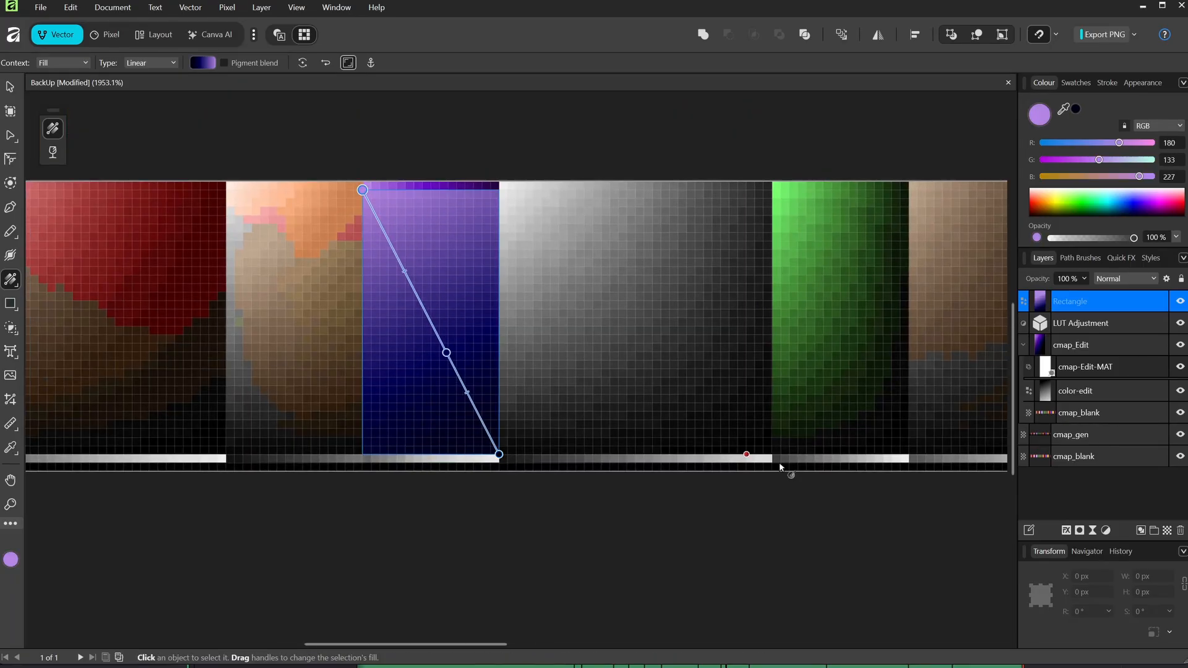
{"action": "left_click_drag", "start_coordinate": [1075, 304], "coordinate": [1084, 338]}
{"action": "left_click_drag", "start_coordinate": [446, 353], "coordinate": [419, 333]}
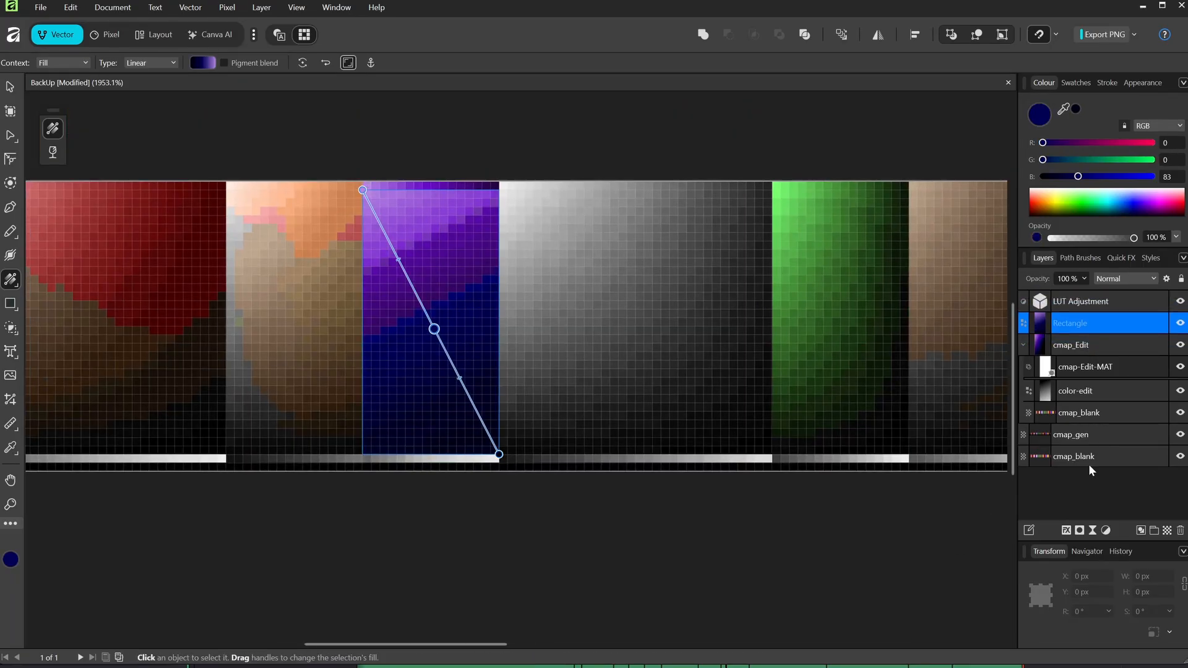
- Duplicate the gradient rectangle, make the duplicate's upper-left stop transparent, and apply it as a mask to the original Rectangle layer
{"action": "left_click", "coordinate": [1074, 327]}
{"action": "key", "text": "ctrl+j"}
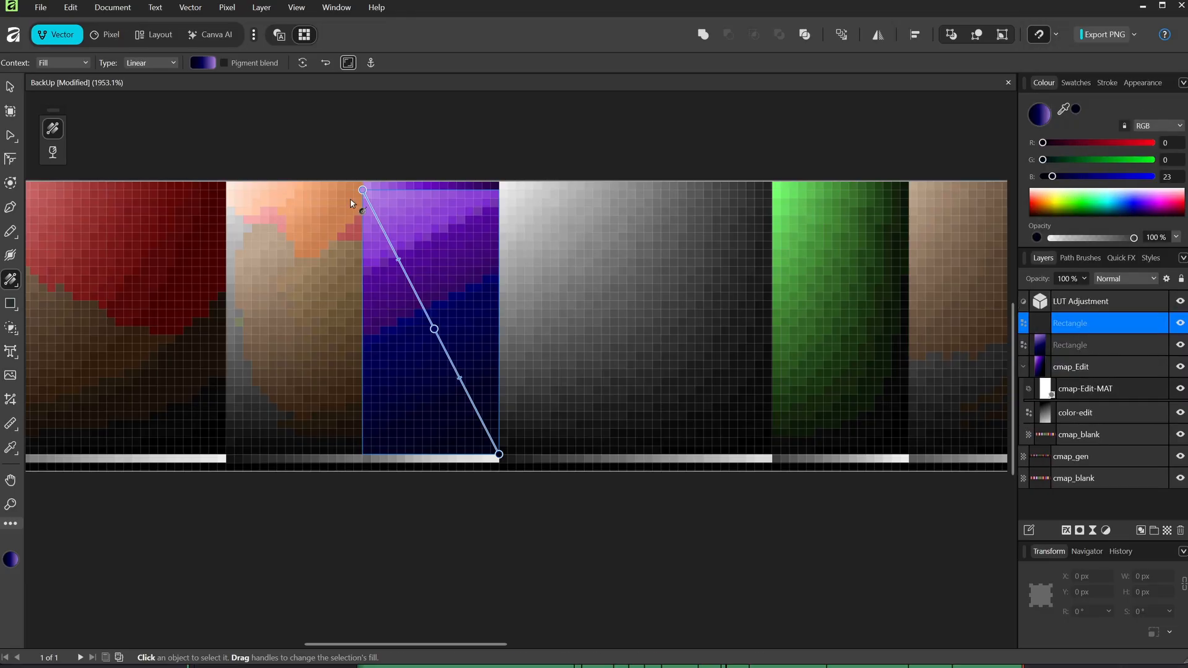
{"action": "left_click", "coordinate": [363, 190]}
{"action": "left_click_drag", "start_coordinate": [1132, 238], "coordinate": [1028, 237]}
{"action": "left_click_drag", "start_coordinate": [1041, 323], "coordinate": [1041, 347]}
{"action": "left_click", "coordinate": [7, 91]}
{"action": "left_click", "coordinate": [1047, 496]}
{"action": "left_click", "coordinate": [1105, 325]}
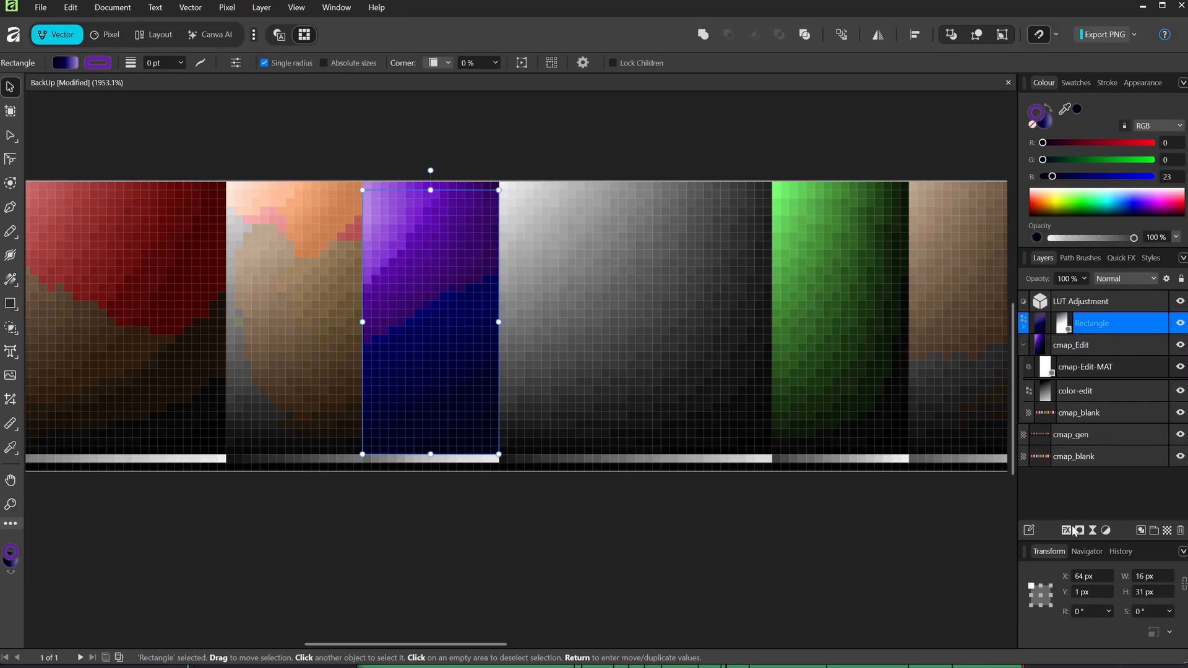
- Add a pixel layer and paint over the purple block's lower-right corner in near-black (7, 7, 7) with a 3 px Pixel tool
{"action": "left_click", "coordinate": [1167, 531]}
{"action": "left_click", "coordinate": [1077, 109]}
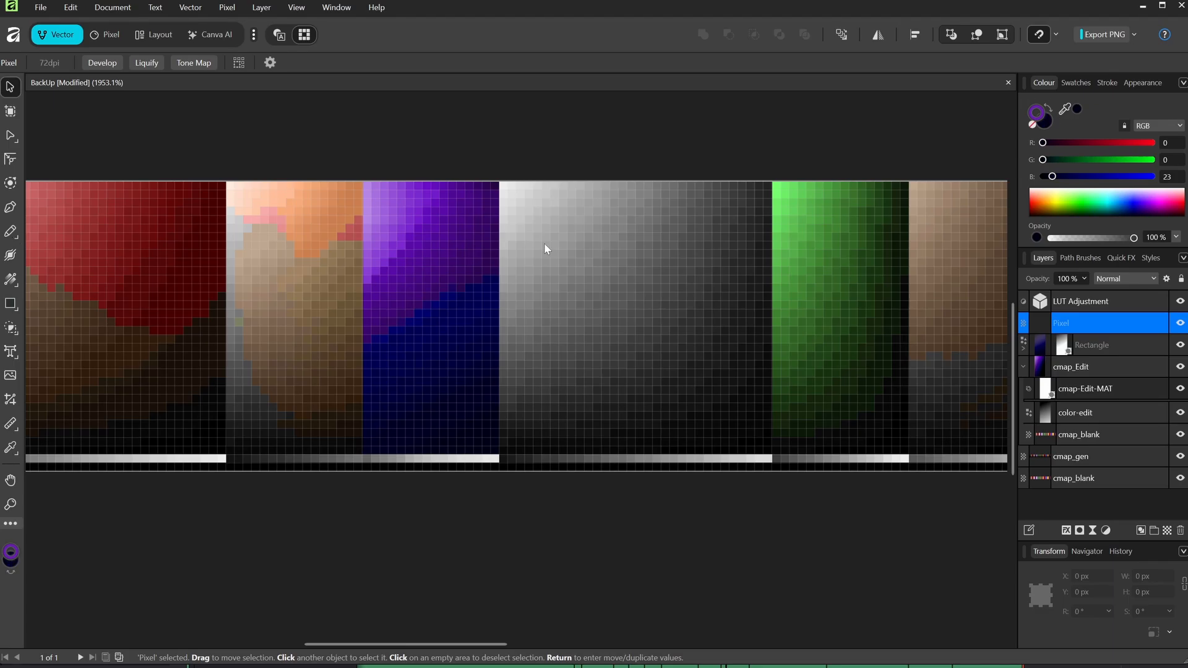
{"action": "left_click", "coordinate": [11, 232]}
{"action": "left_click", "coordinate": [105, 35]}
{"action": "left_click", "coordinate": [11, 209]}
{"action": "left_click", "coordinate": [52, 201]}
{"action": "left_click_drag", "start_coordinate": [1065, 109], "coordinate": [203, 424]}
{"action": "left_click", "coordinate": [1076, 109]}
{"action": "mouse_move", "coordinate": [507, 430]}
{"action": "left_mouse_down"}
{"action": "mouse_move", "coordinate": [481, 359]}
{"action": "mouse_move", "coordinate": [438, 438]}
{"action": "left_mouse_up"}
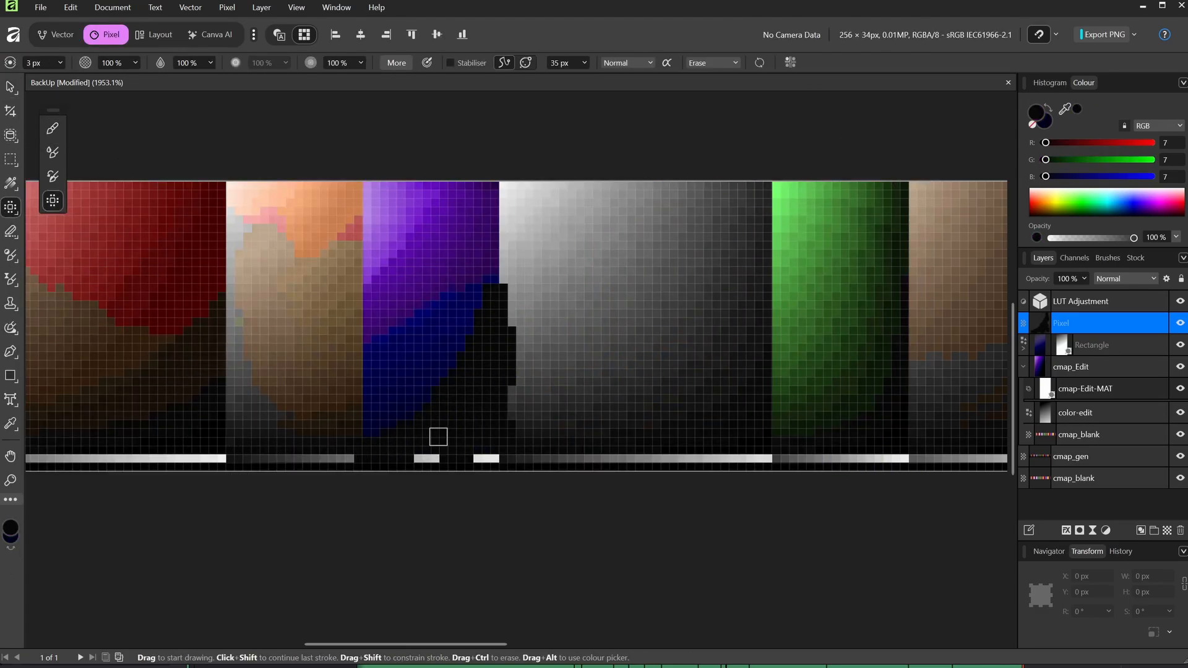
- Move the Pixel layer and the masked Rectangle layer into cmap_Edit, between cmap-Edit-MAT and color-edit
{"action": "left_click", "coordinate": [1151, 279]}
{"action": "left_click", "coordinate": [1126, 294]}
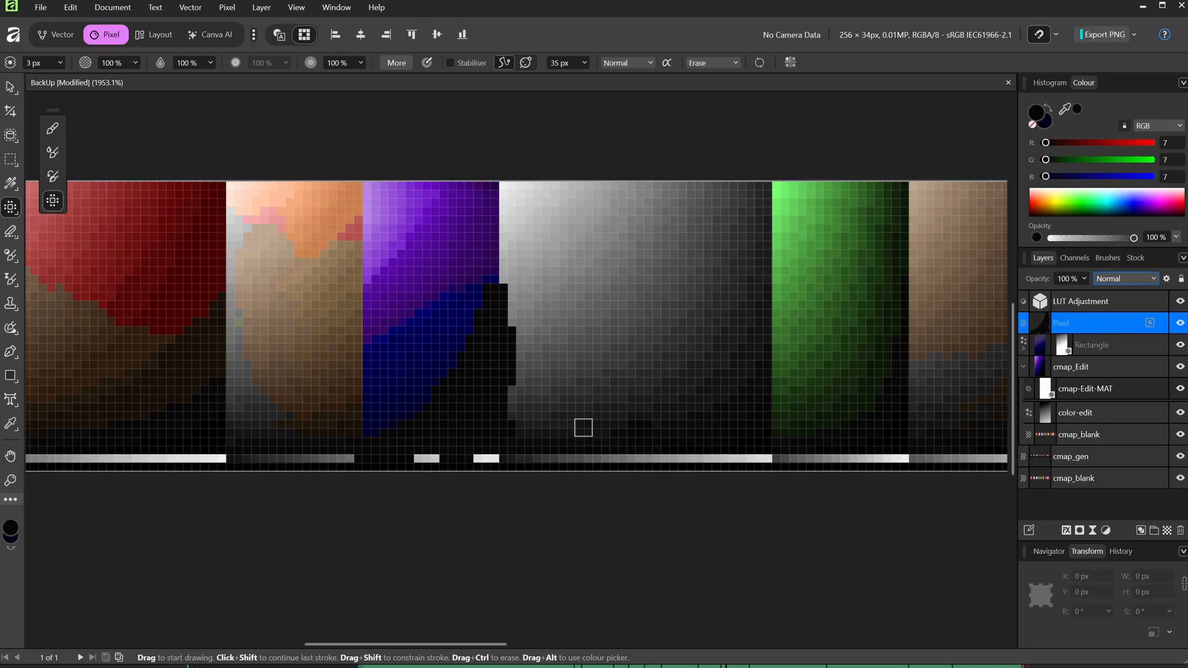
{"action": "left_click_drag", "start_coordinate": [1118, 326], "coordinate": [1110, 362]}
{"action": "left_click_drag", "start_coordinate": [1109, 352], "coordinate": [1111, 385]}
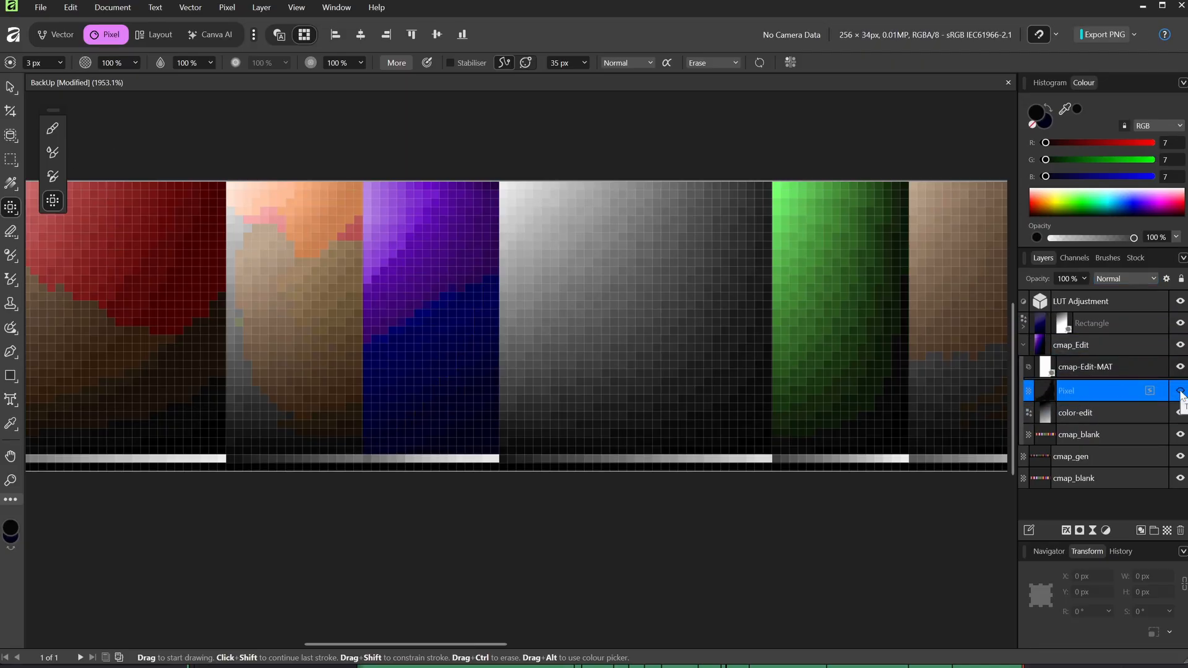
{"action": "left_click_drag", "start_coordinate": [1114, 318], "coordinate": [1114, 399]}
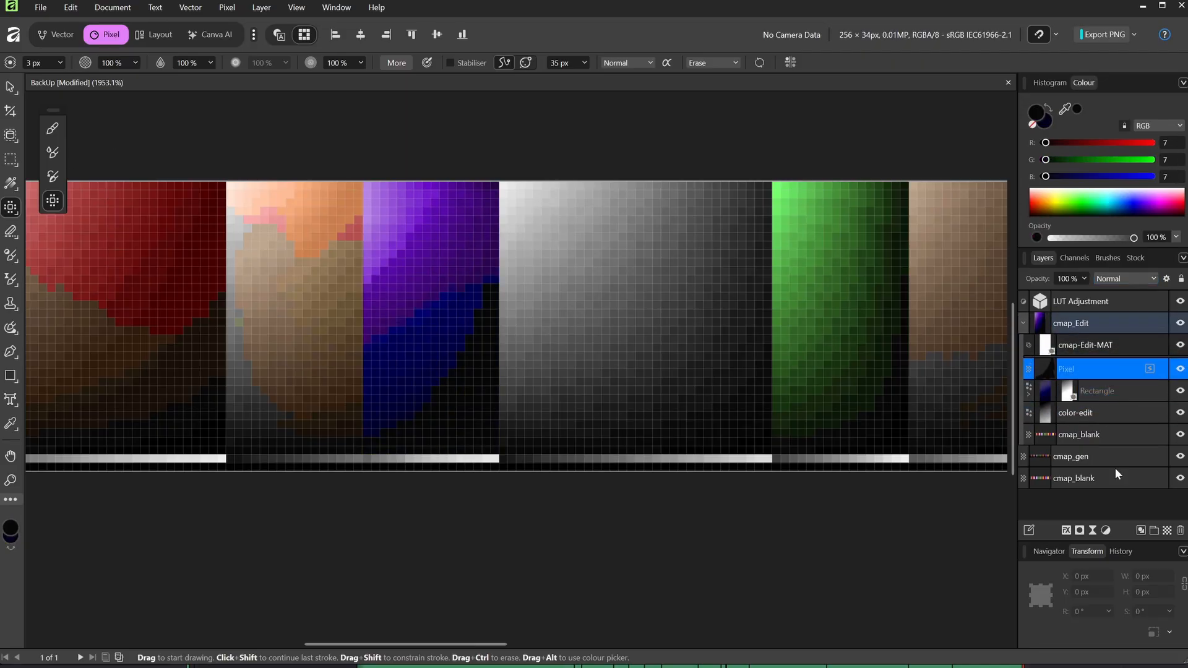
- Reposition the Rectangle mask's gradient diagonally across the purple block so the upper-left stays purple, and show the Pixel layer again
{"action": "left_click", "coordinate": [1069, 396]}
{"action": "left_click", "coordinate": [11, 183]}
{"action": "left_click_drag", "start_coordinate": [422, 344], "coordinate": [499, 549]}
{"action": "key", "text": "ctrl+z"}
{"action": "left_click_drag", "start_coordinate": [558, 608], "coordinate": [451, 393]}
{"action": "left_click_drag", "start_coordinate": [413, 335], "coordinate": [491, 446]}
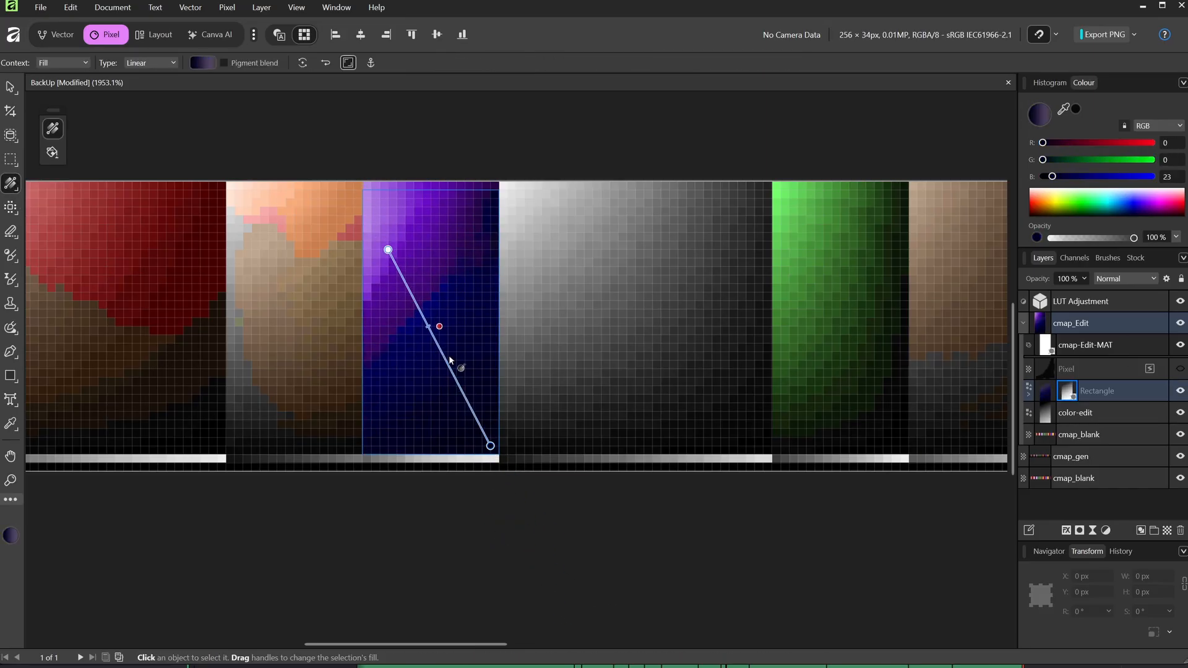
{"action": "left_click_drag", "start_coordinate": [388, 250], "coordinate": [402, 284]}
{"action": "left_click_drag", "start_coordinate": [482, 445], "coordinate": [385, 277]}
{"action": "left_click", "coordinate": [1180, 369]}
{"action": "left_click", "coordinate": [1099, 369]}
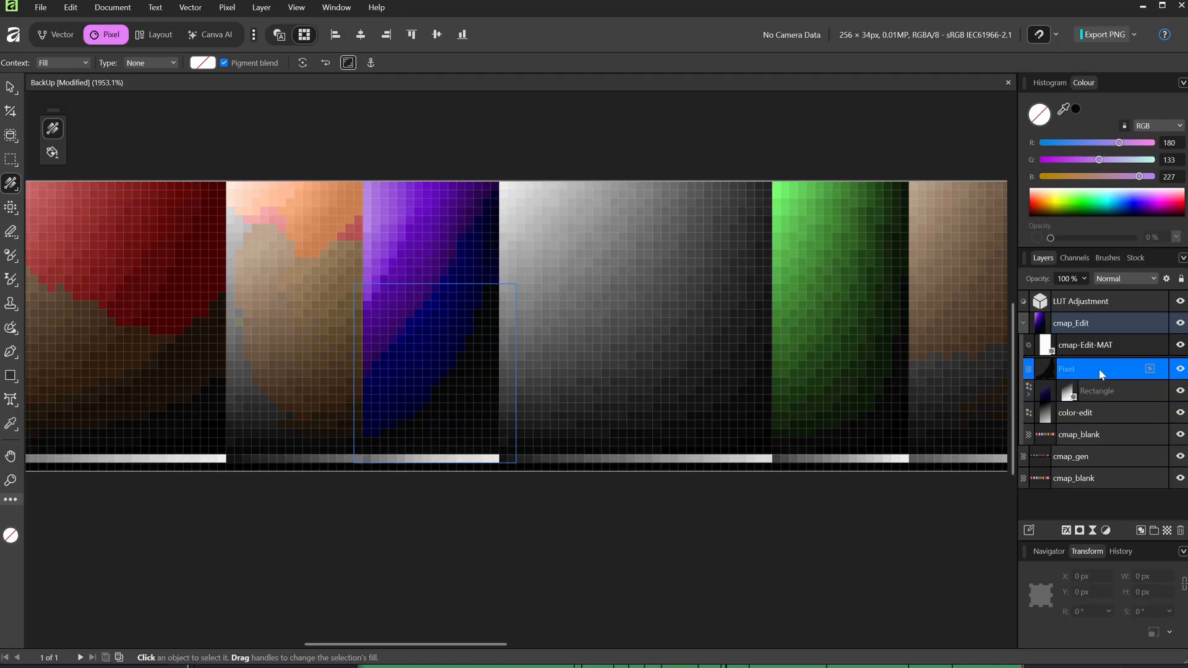
- Paste a copy of the Rectangle's gradient mask above the Pixel layer and run its gradient vertically down the purple block
{"action": "left_click", "coordinate": [1067, 391]}
{"action": "key", "text": "ctrl+c"}
{"action": "left_click", "coordinate": [1087, 371]}
{"action": "key", "text": "ctrl+v"}
{"action": "left_click_drag", "start_coordinate": [388, 276], "coordinate": [456, 190]}
{"action": "left_click_drag", "start_coordinate": [482, 446], "coordinate": [456, 454]}
- Set the Pixel layer's blend mode to Darken and mask it with the copied gradient rectangle
{"action": "left_click", "coordinate": [1112, 392]}
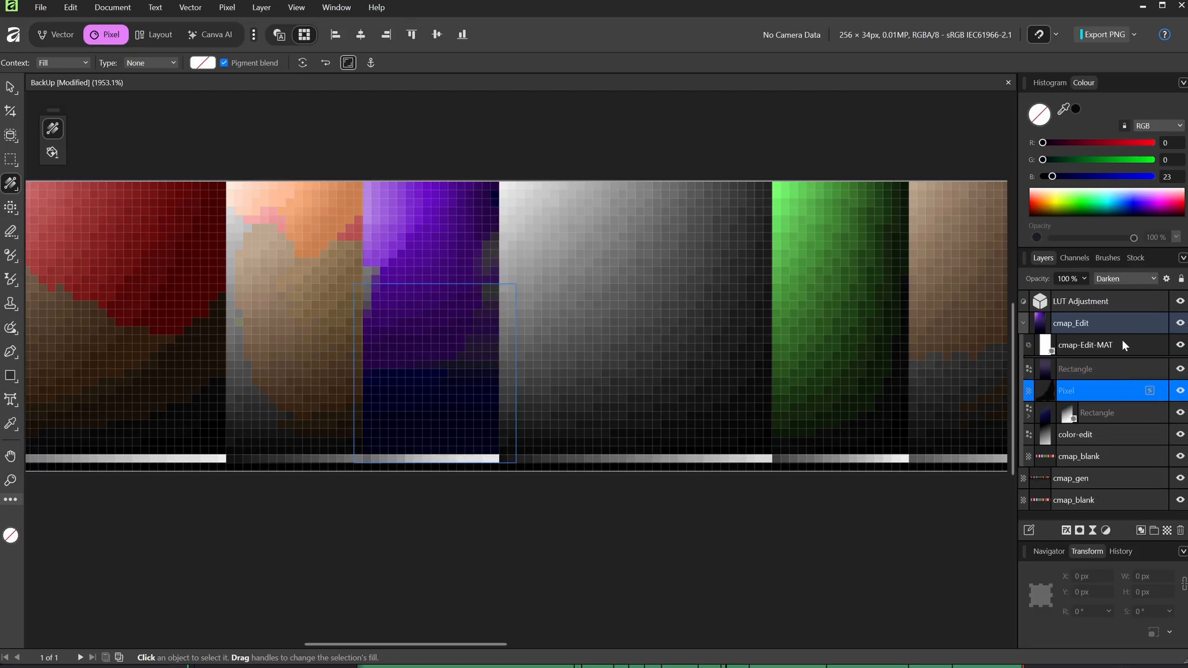
{"action": "left_click_drag", "start_coordinate": [1072, 370], "coordinate": [1052, 391]}
{"action": "left_click", "coordinate": [1104, 372]}
{"action": "left_click_drag", "start_coordinate": [1084, 279], "coordinate": [1031, 296]}
{"action": "key", "text": "v"}
{"action": "left_click", "coordinate": [175, 103]}
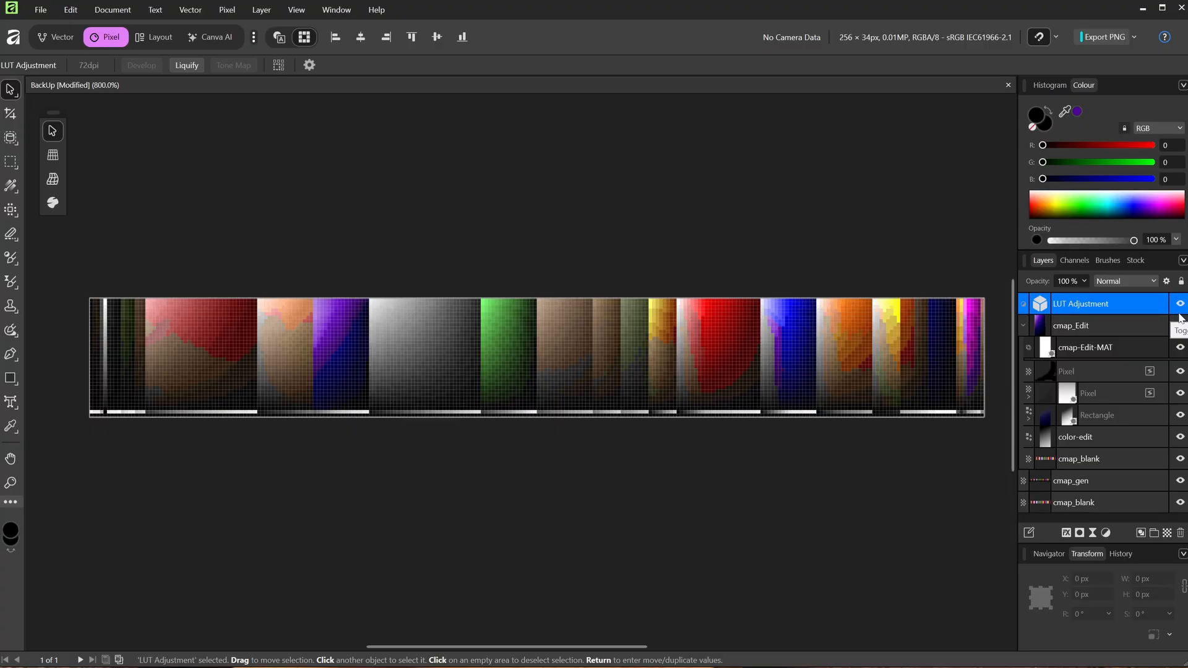
- Hide the LUT Adjustment layer and export the document as a PNG, replacing COLORMAP.png in the colormaps folder
{"action": "left_click", "coordinate": [1180, 303]}
{"action": "left_click", "coordinate": [40, 9]}
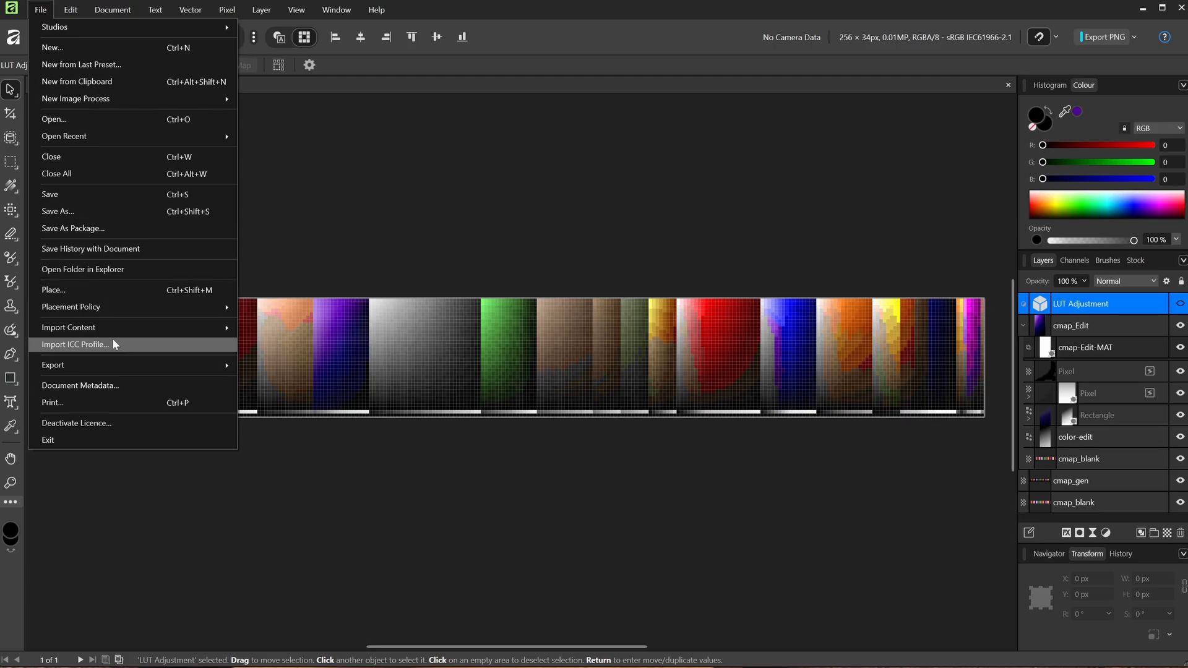
{"action": "mouse_move", "coordinate": [110, 365]}
{"action": "left_click", "coordinate": [253, 370]}
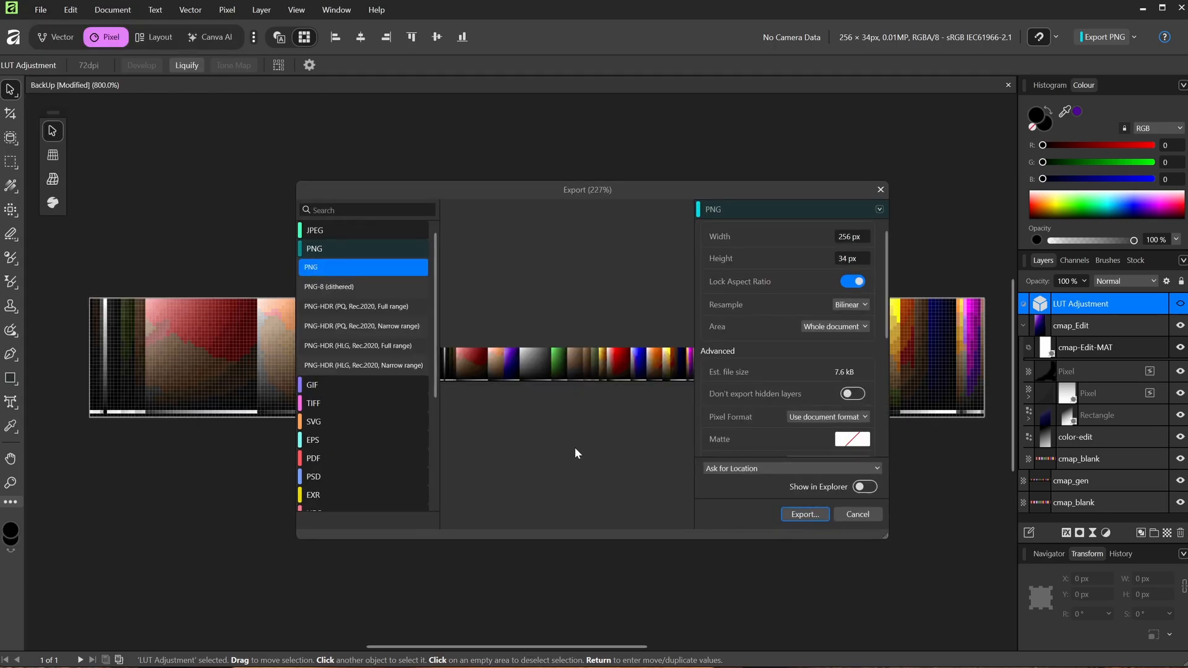
{"action": "left_click", "coordinate": [803, 514]}
{"action": "left_click", "coordinate": [466, 306]}
{"action": "key", "text": "Return"}
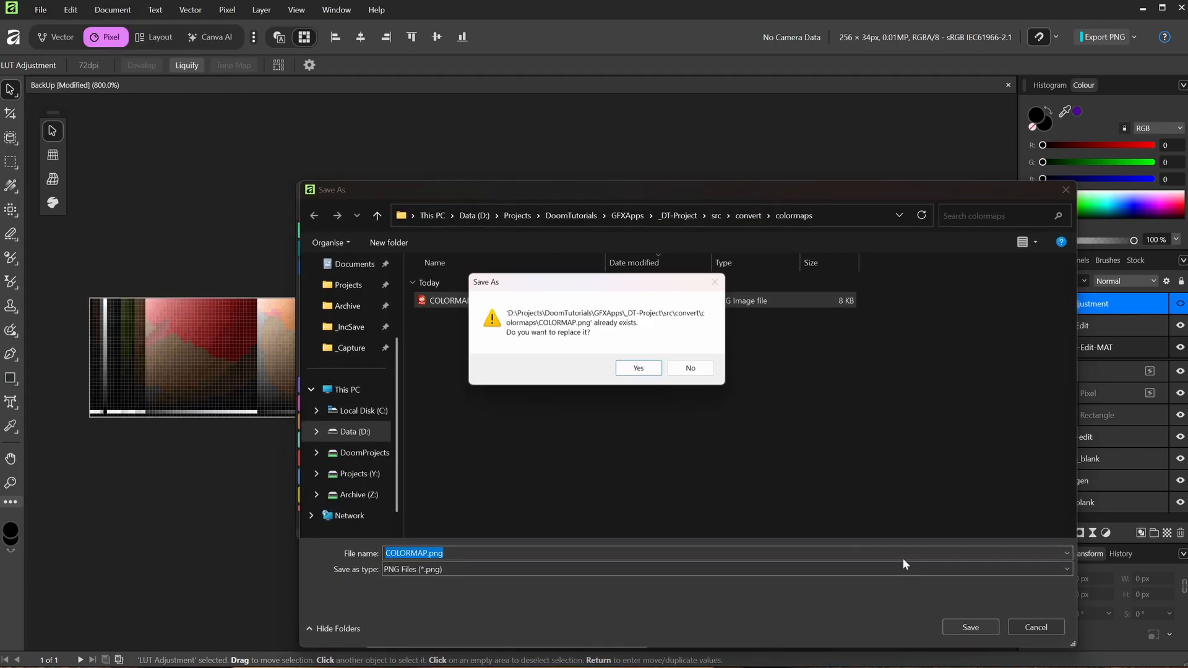
{"action": "left_click", "coordinate": [624, 369]}
- Switch to the terminal and run "dmake -- -nosound" to build the project and launch the game
{"action": "key", "text": "alt+Tab"}
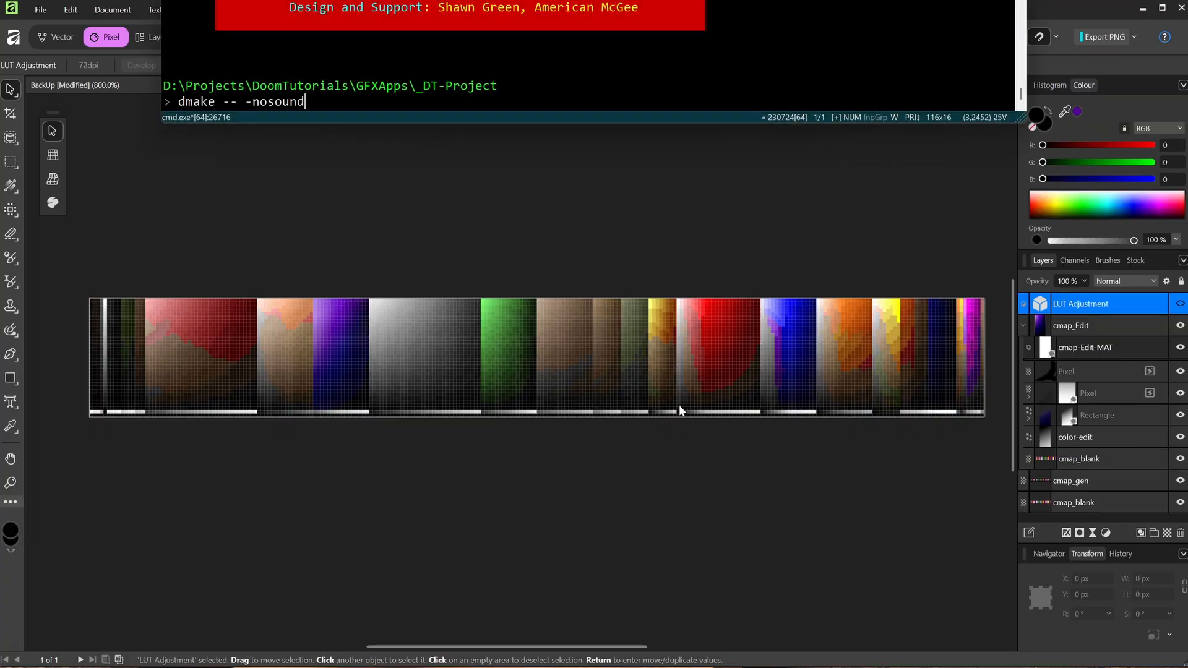
{"action": "key", "text": "Return"}
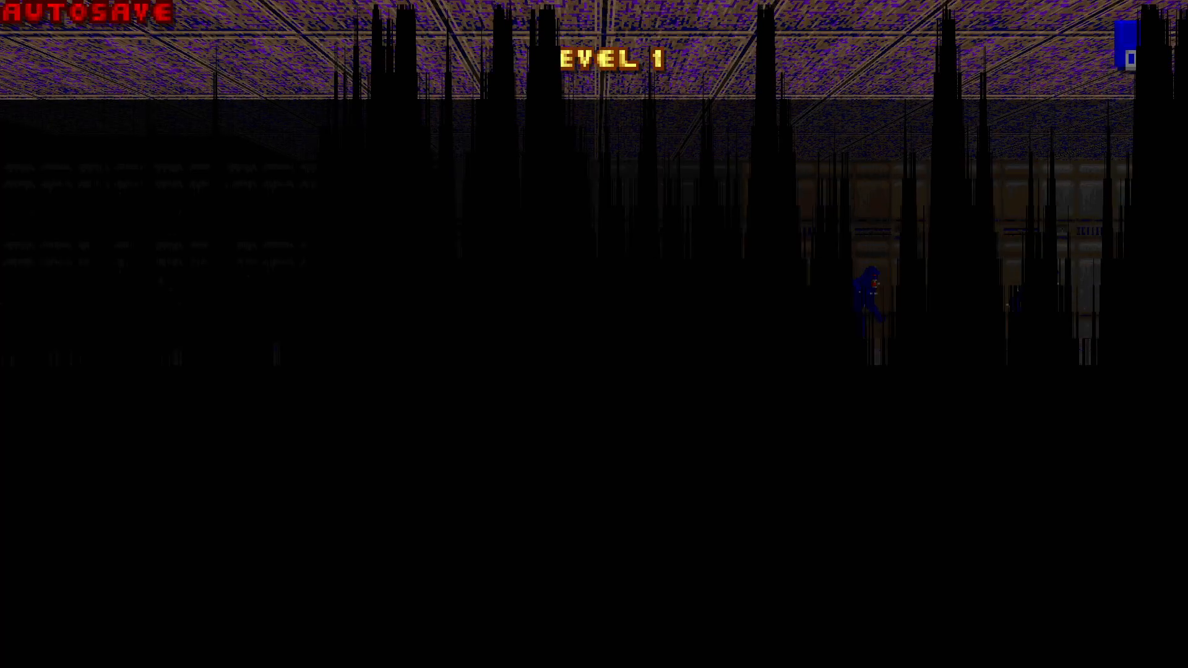
- Walk through the test level to examine how the purple monsters and surfaces shade from bright areas into darkness
{"action": "key", "text": "w"}
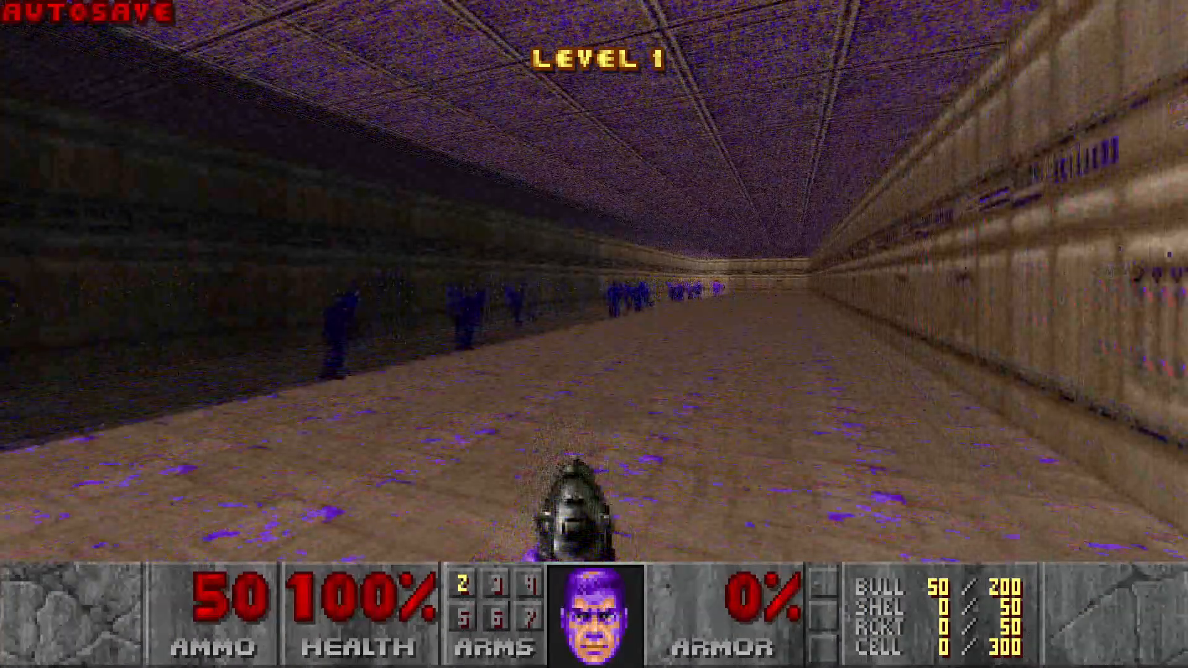
{"action": "key", "text": "w"}
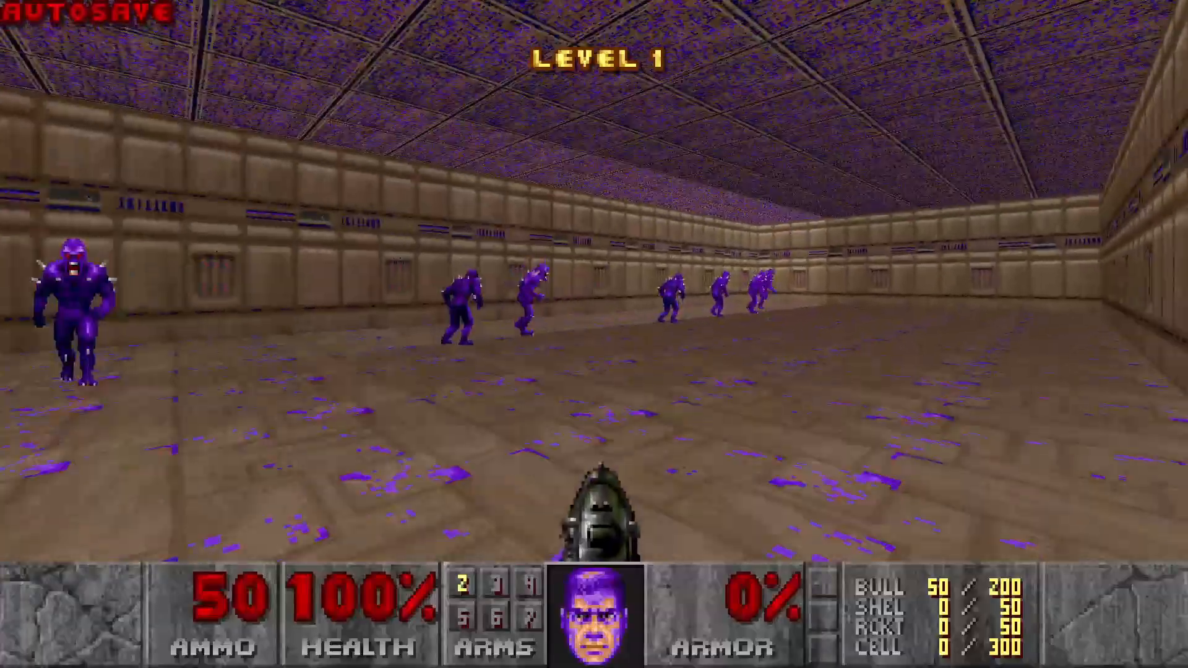
{"action": "key", "text": "w"}
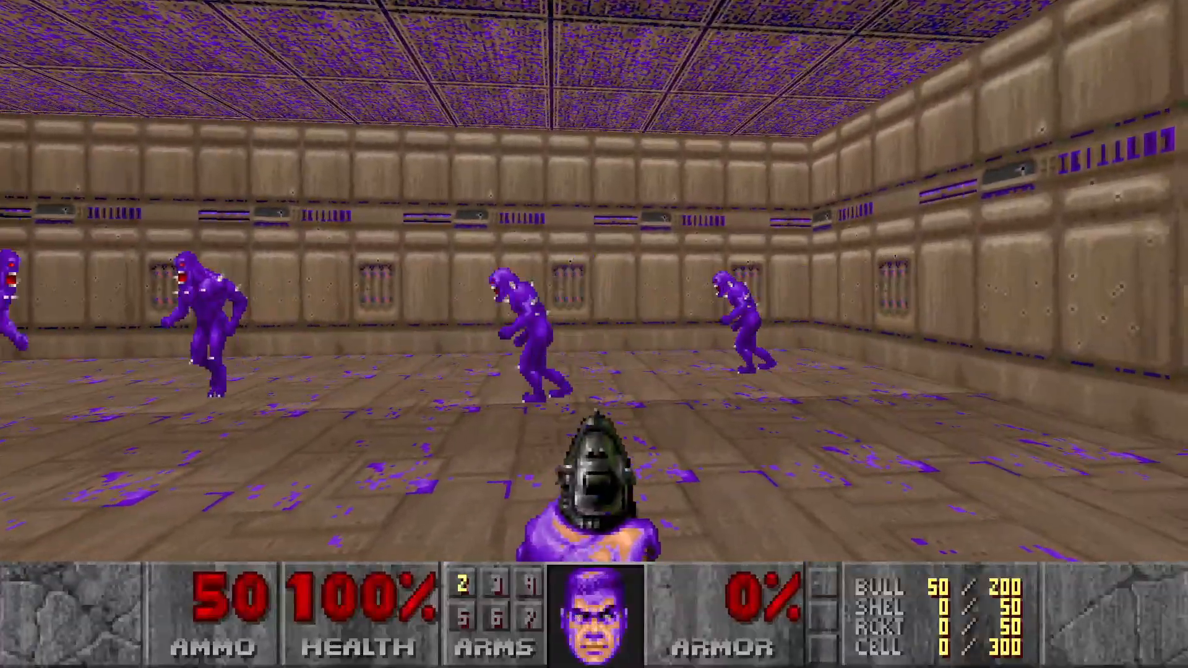
{"action": "key", "text": "w"}
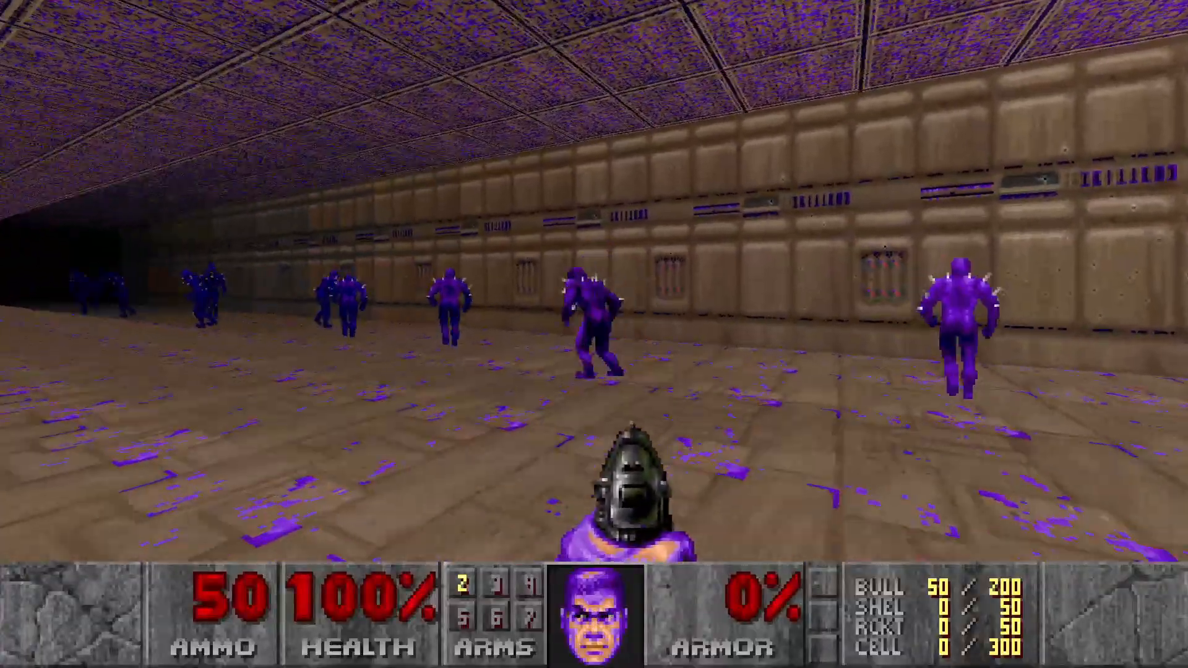
{"action": "key", "text": "w"}
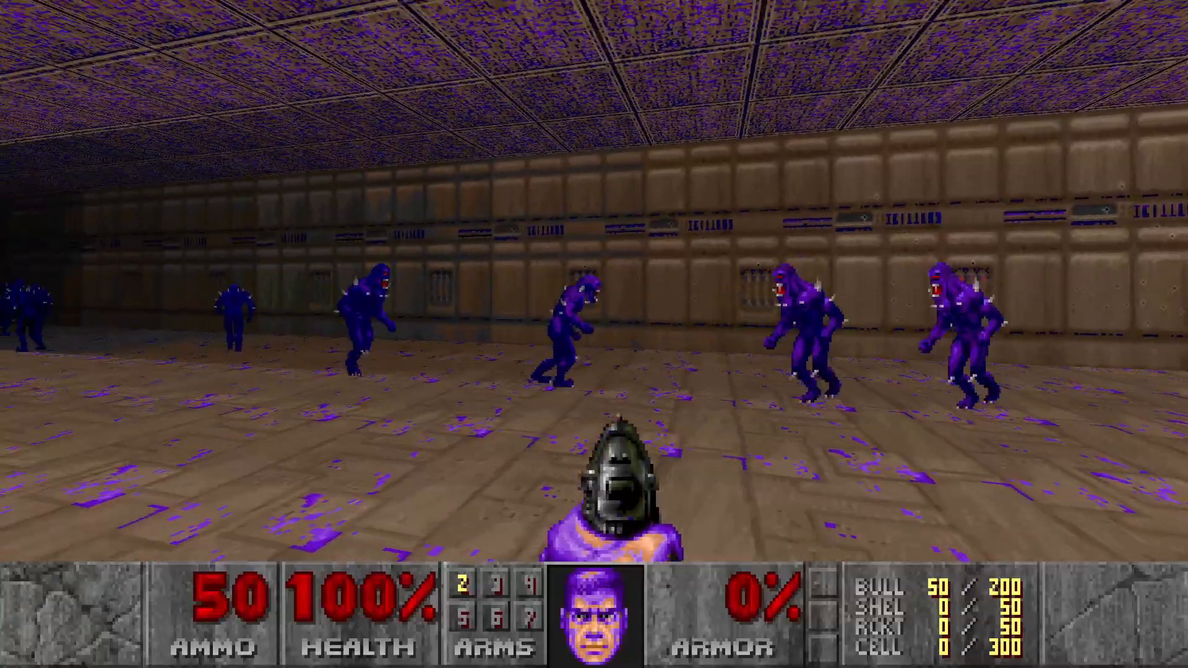
{"action": "key", "text": "w"}
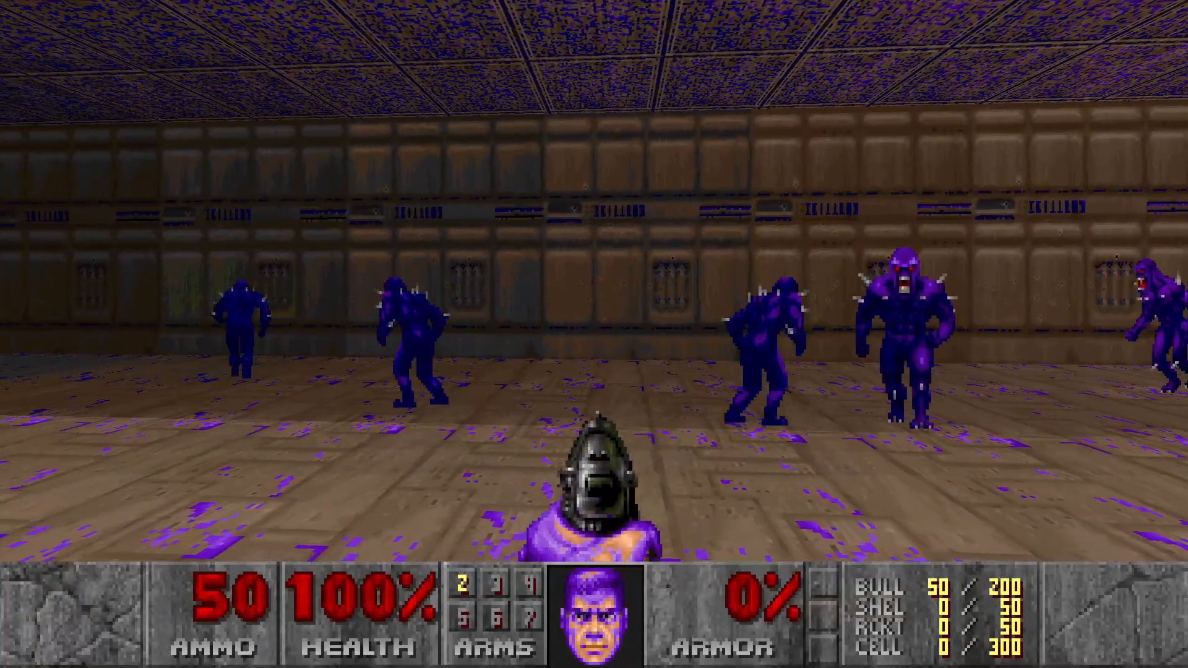
{"action": "key", "text": "w"}
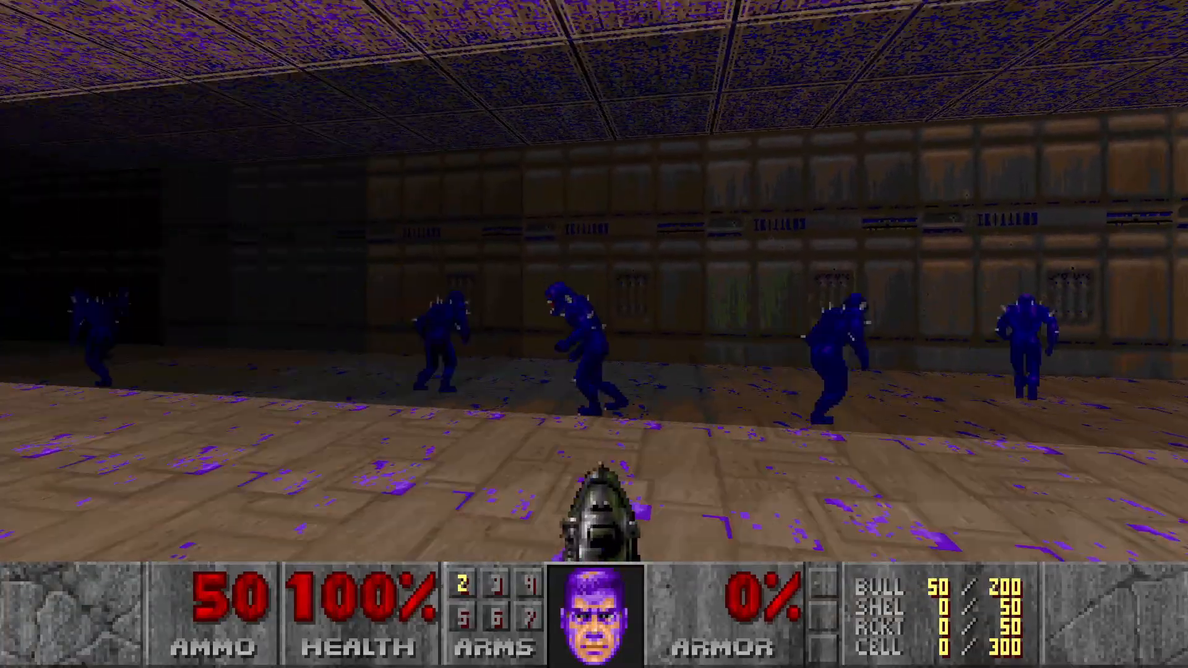
{"action": "key", "text": "w"}
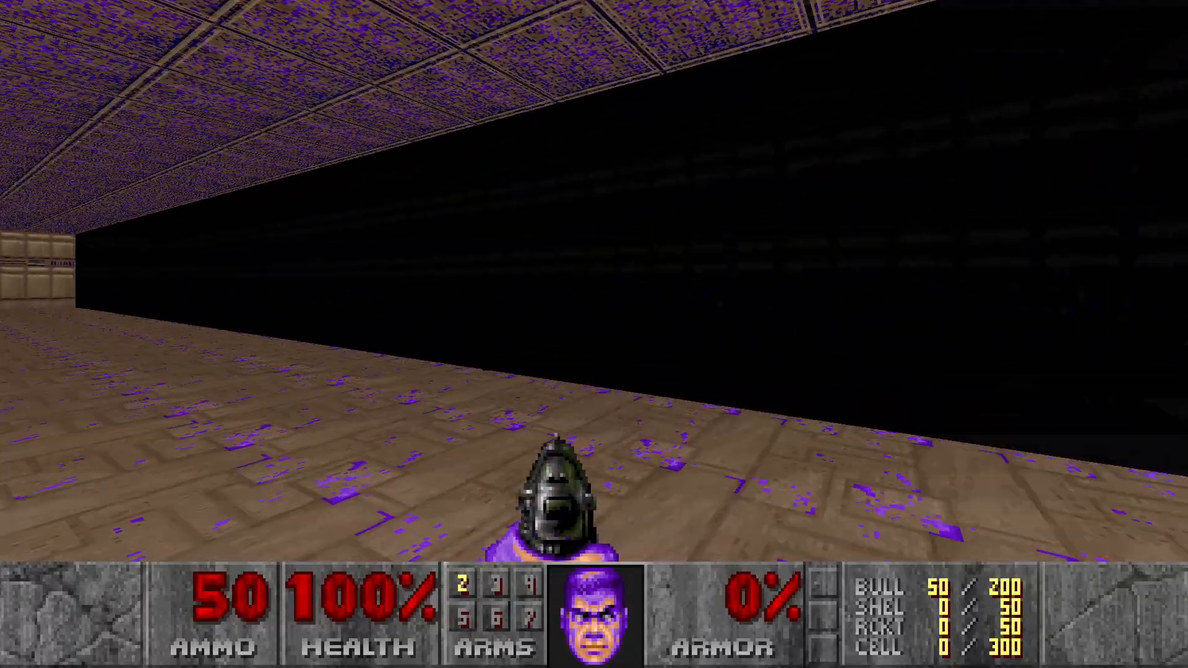
{"action": "key", "text": "w"}
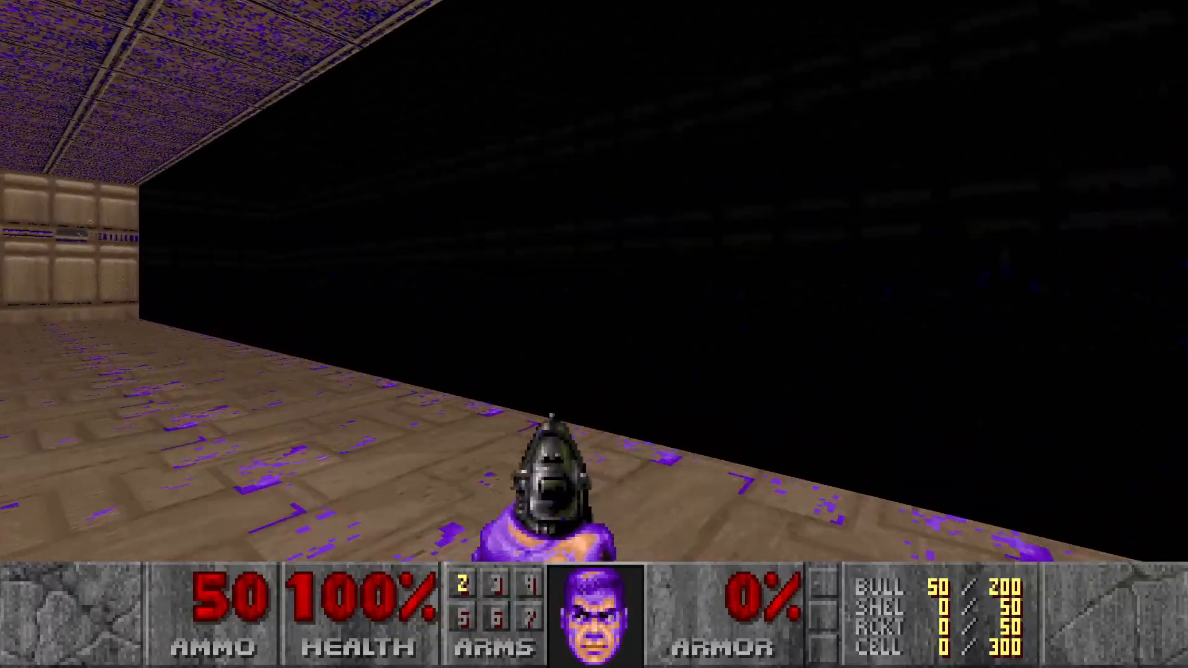
{"action": "key", "text": "w"}
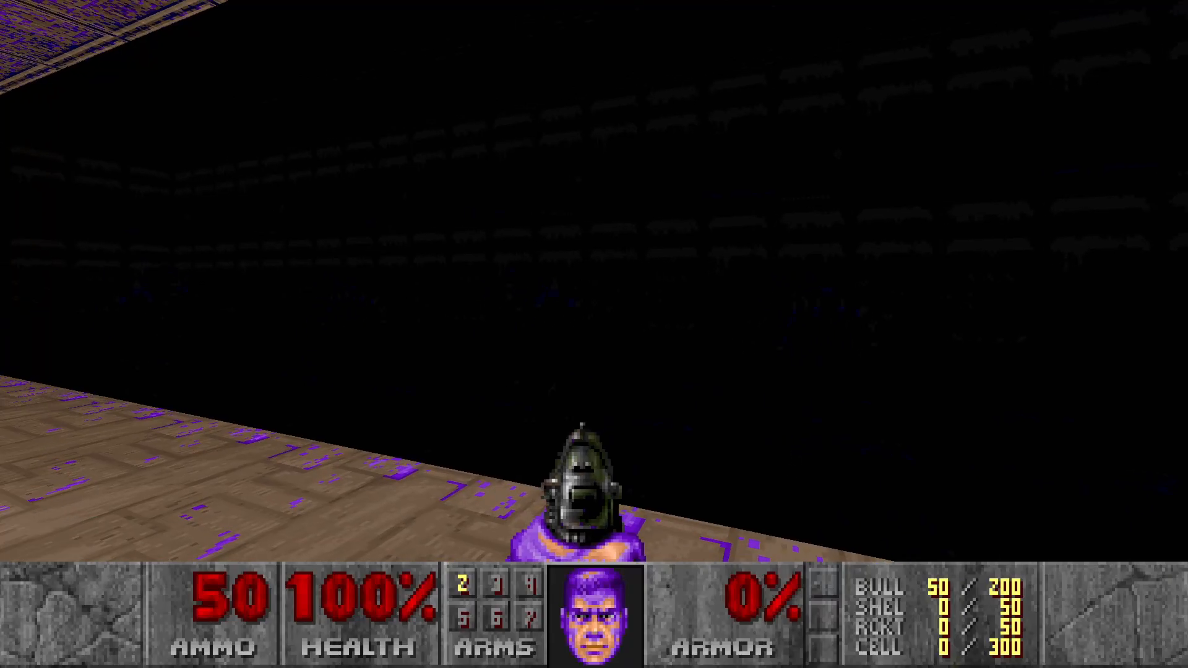
- Examine the purple monsters, floor and ceiling at the test level's dark-to-bright transition, and leave the game for the image editor
{"action": "key", "text": "a"}
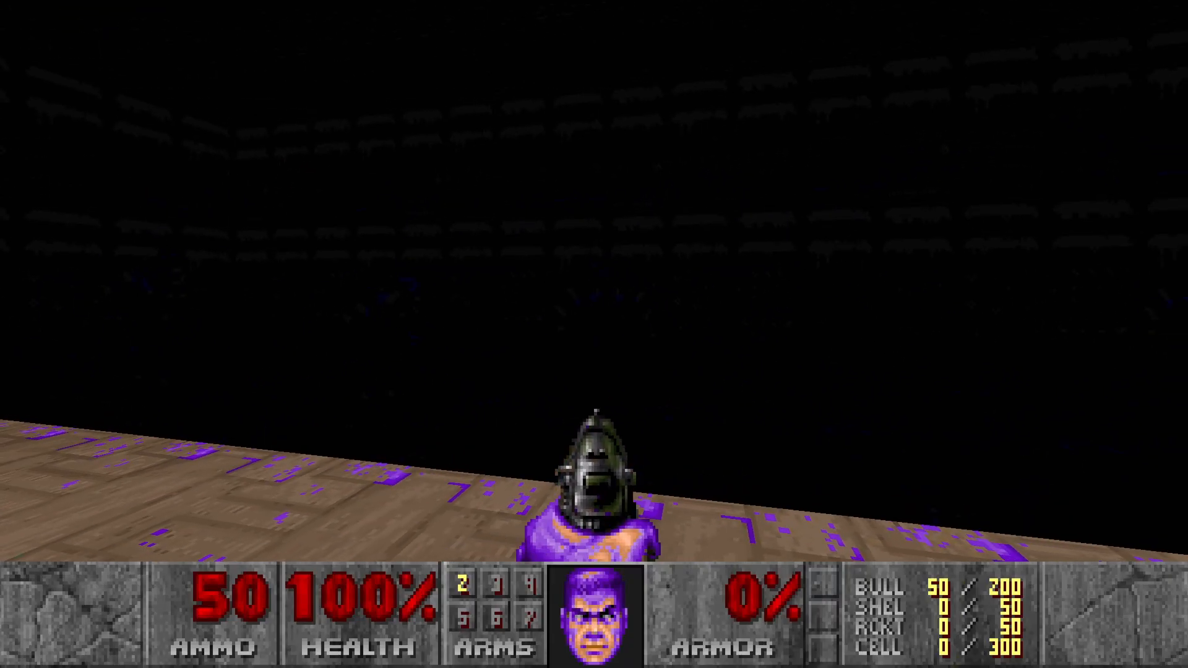
{"action": "key", "text": "a"}
{"action": "key", "text": "w"}
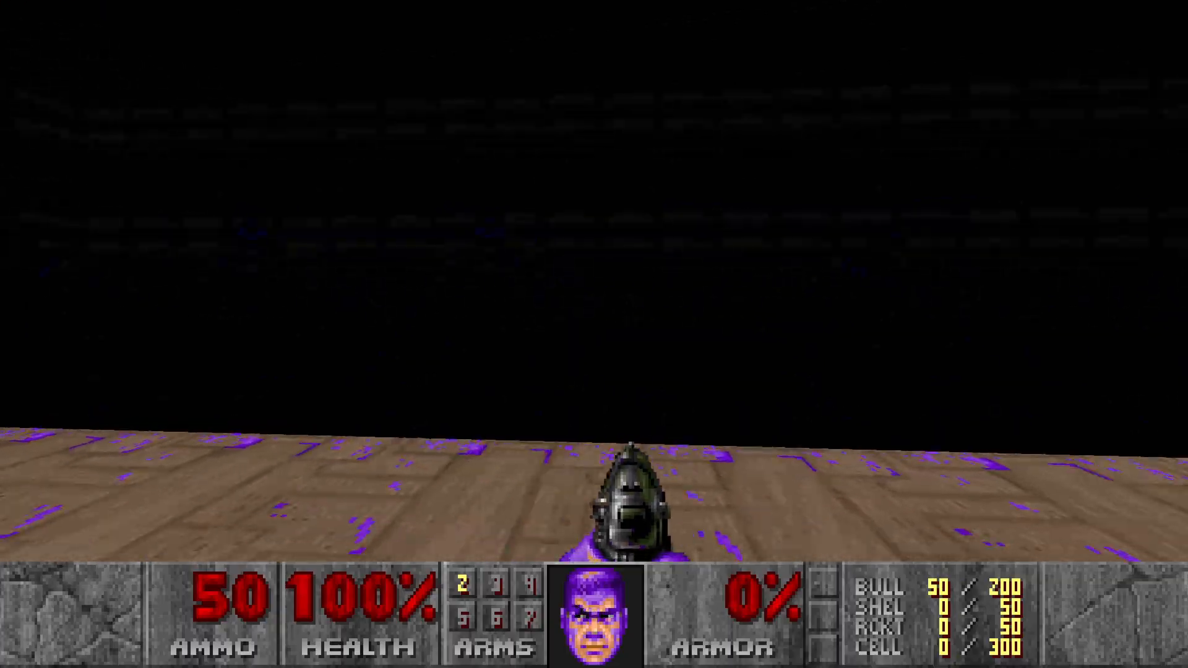
{"action": "key", "text": "d"}
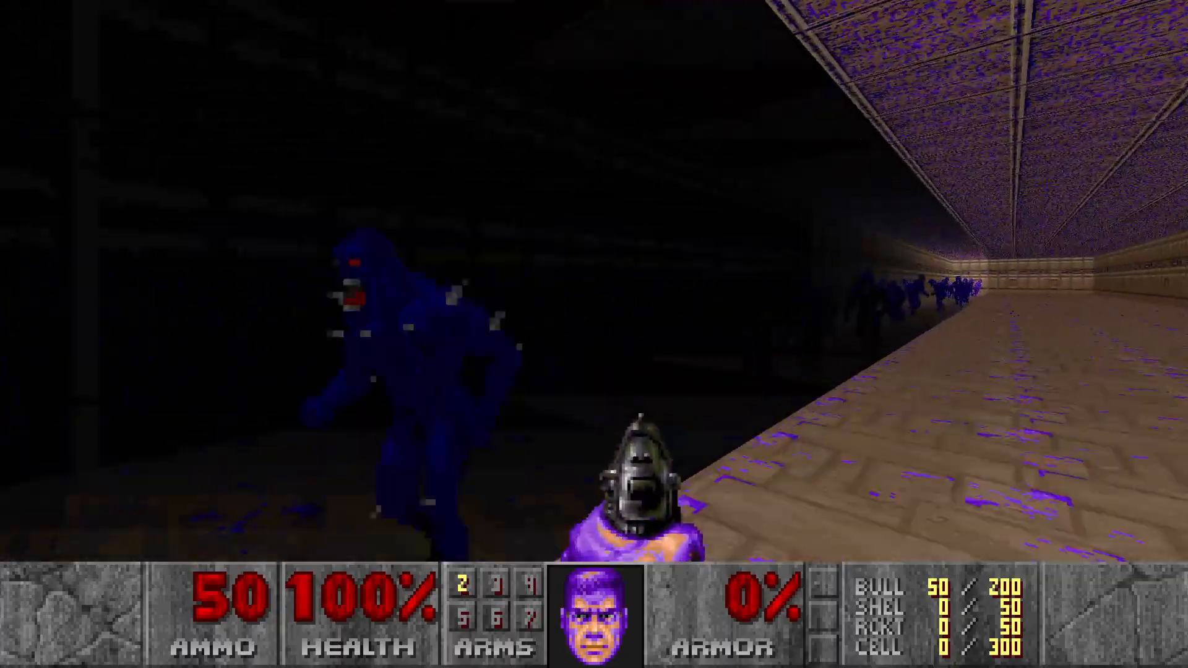
{"action": "key", "text": "d"}
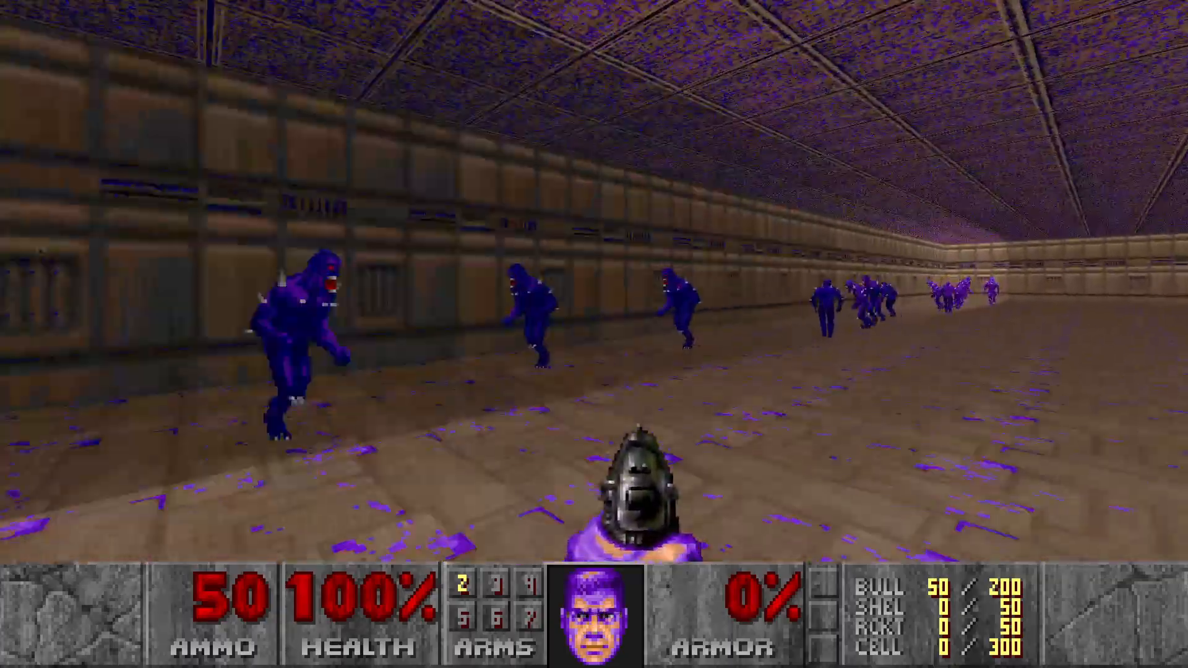
{"action": "key", "text": "d"}
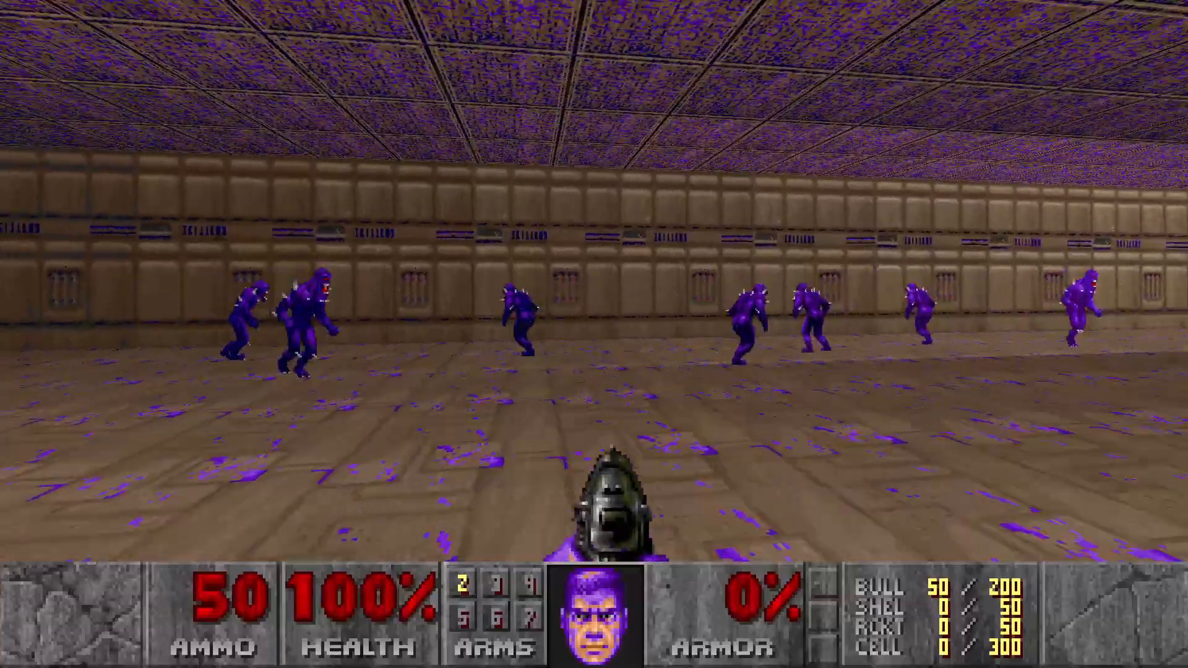
{"action": "key", "text": "d"}
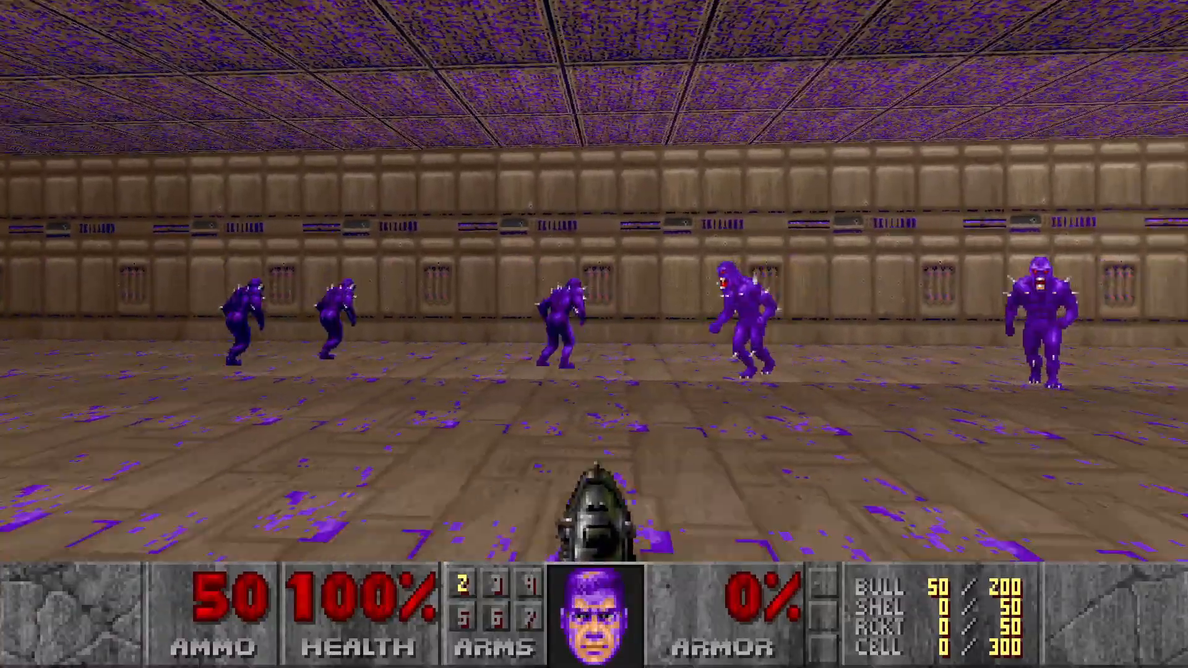
{"action": "key", "text": "d"}
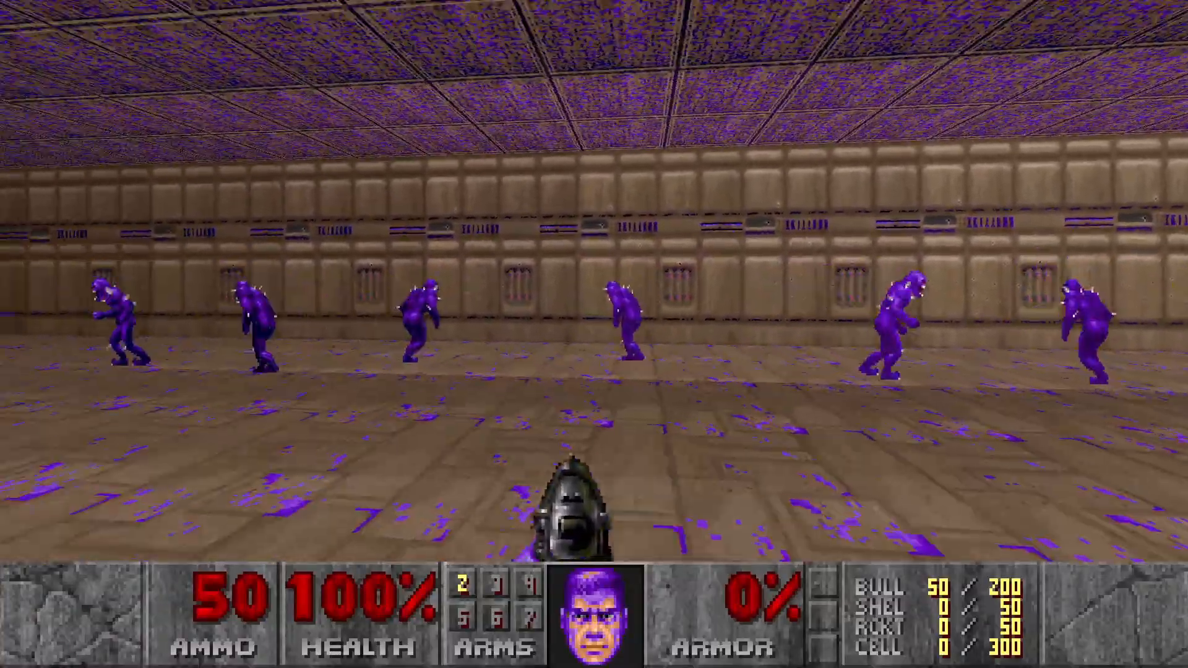
{"action": "key", "text": "a"}
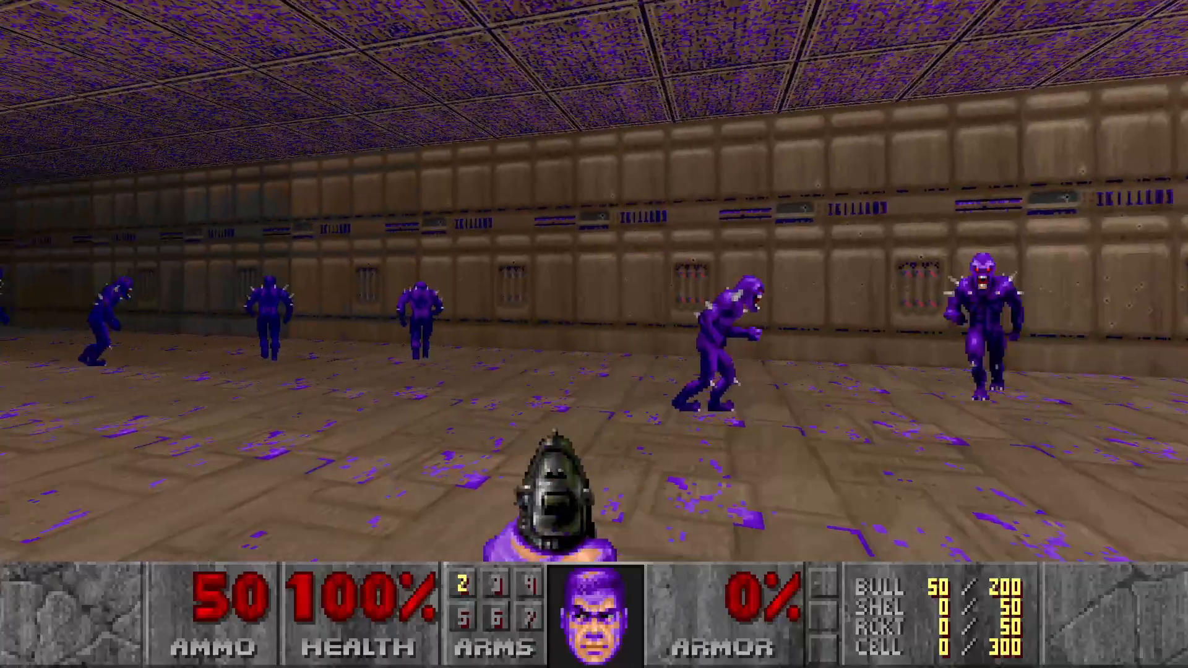
{"action": "key", "text": "s"}
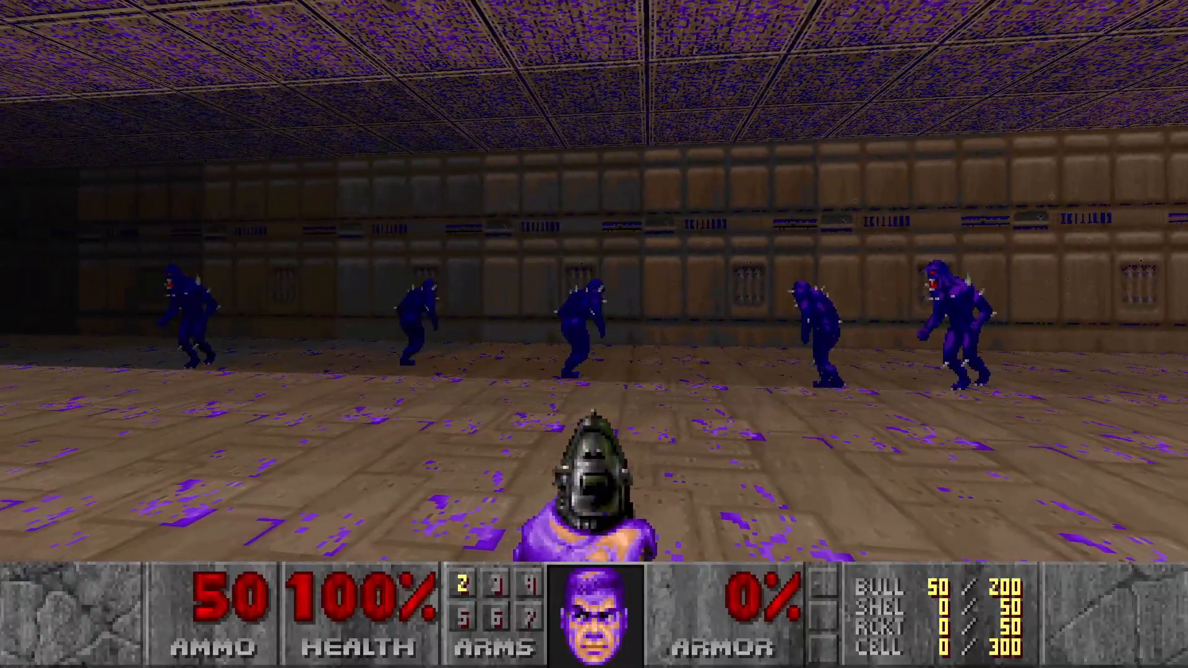
{"action": "key", "text": "Escape"}
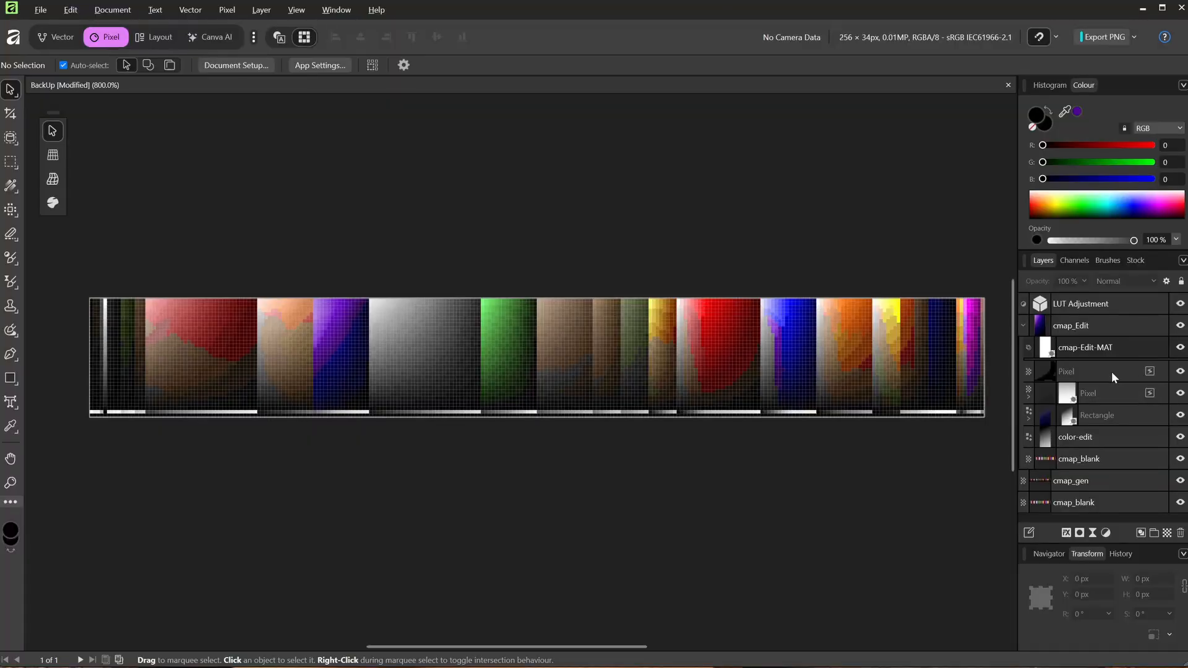
- Lower the opacity of the upper Pixel layer inside cmap_Edit to 88%
{"action": "left_click", "coordinate": [1101, 371]}
{"action": "left_click", "coordinate": [1084, 281]}
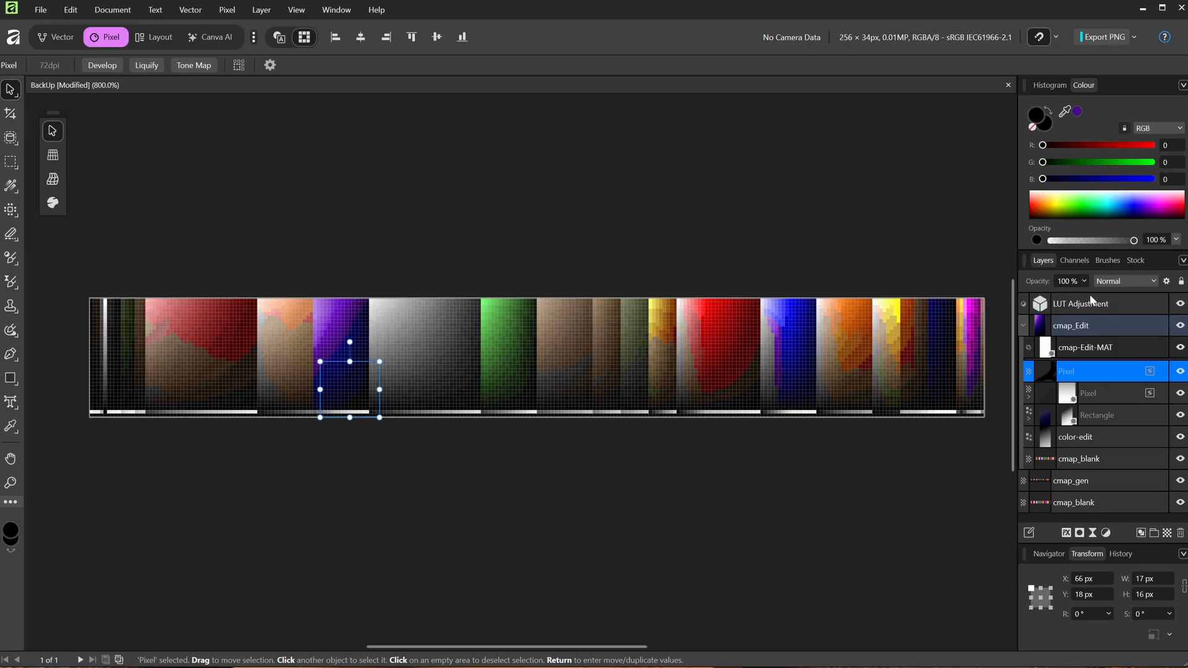
{"action": "scroll", "coordinate": [825, 342], "scroll_direction": "up", "scroll_amount": 5, "text": "ctrl"}
{"action": "left_click", "coordinate": [1084, 281]}
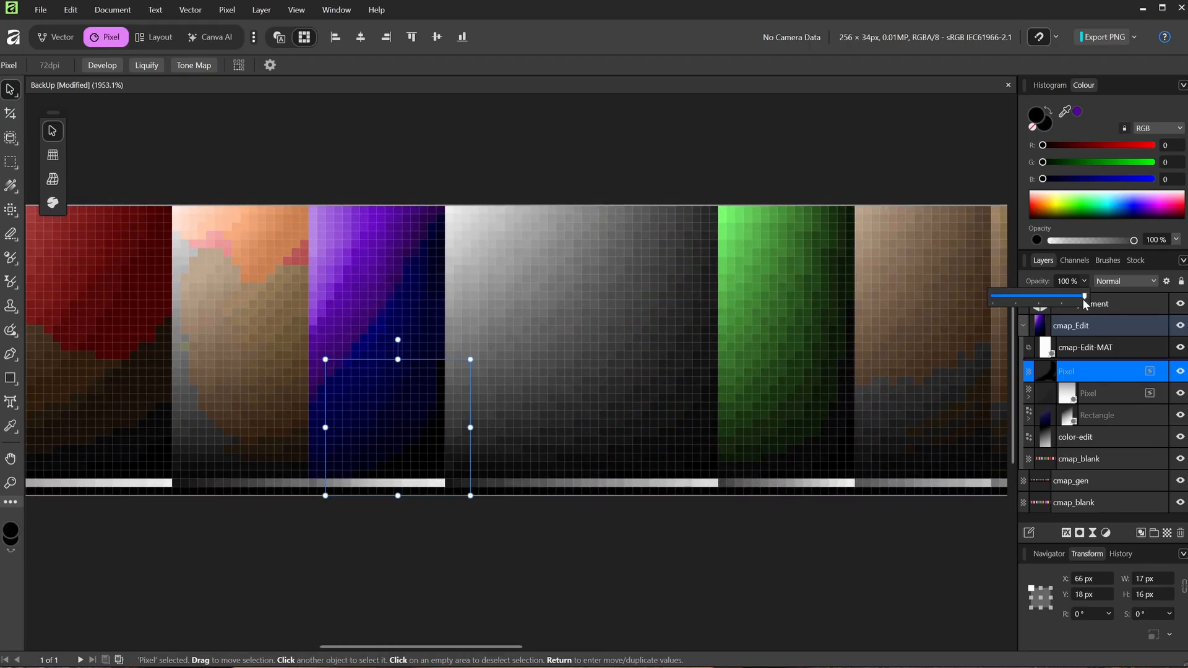
{"action": "mouse_move", "coordinate": [1082, 298]}
{"action": "left_mouse_down"}
{"action": "mouse_move", "coordinate": [1035, 297]}
{"action": "mouse_move", "coordinate": [1074, 296]}
{"action": "left_mouse_up"}
{"action": "left_click", "coordinate": [778, 552]}
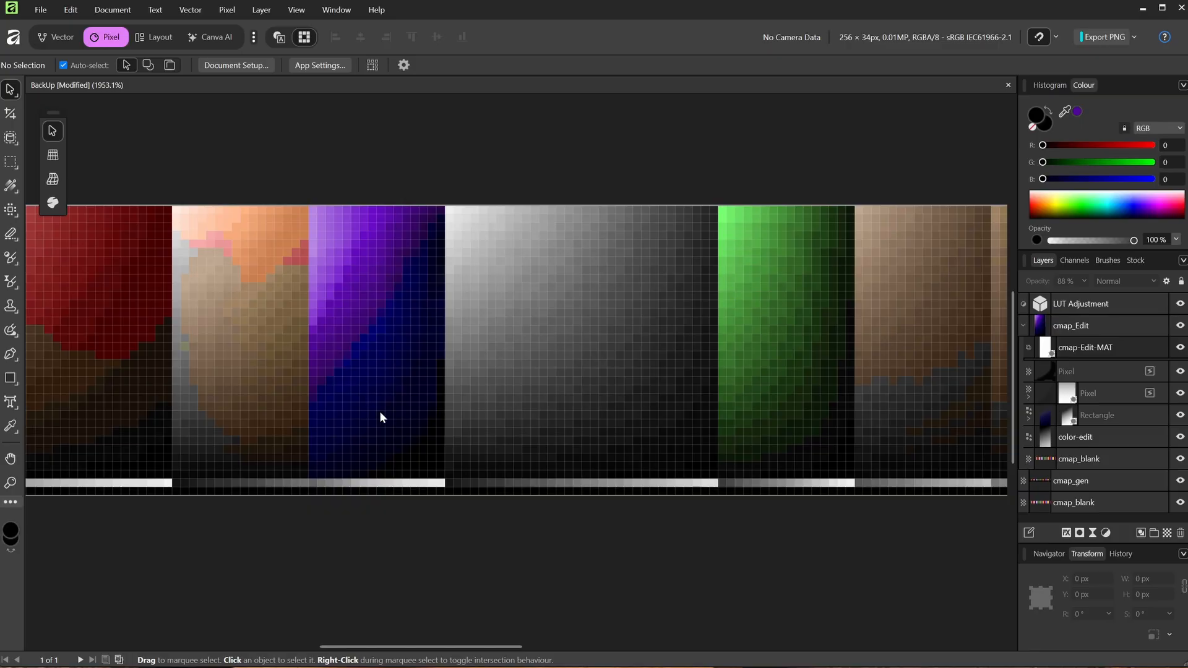
{"action": "scroll", "coordinate": [380, 411], "scroll_direction": "down", "scroll_amount": 5, "text": "ctrl"}
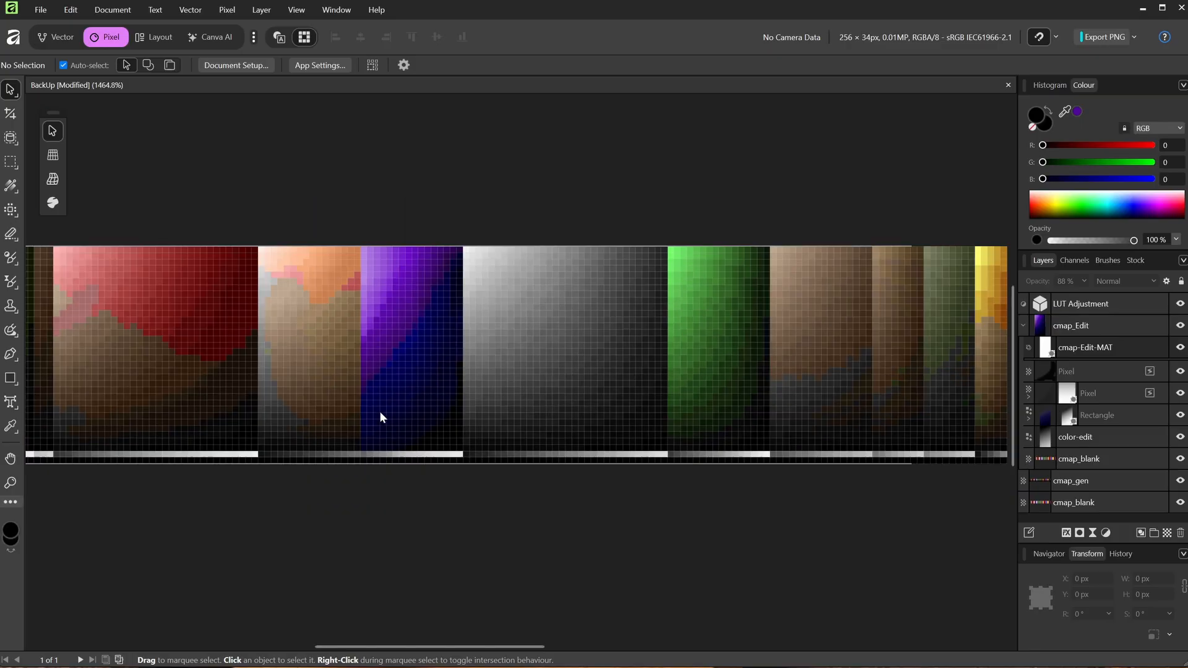
{"action": "scroll", "coordinate": [451, 453], "scroll_direction": "right", "scroll_amount": 3}
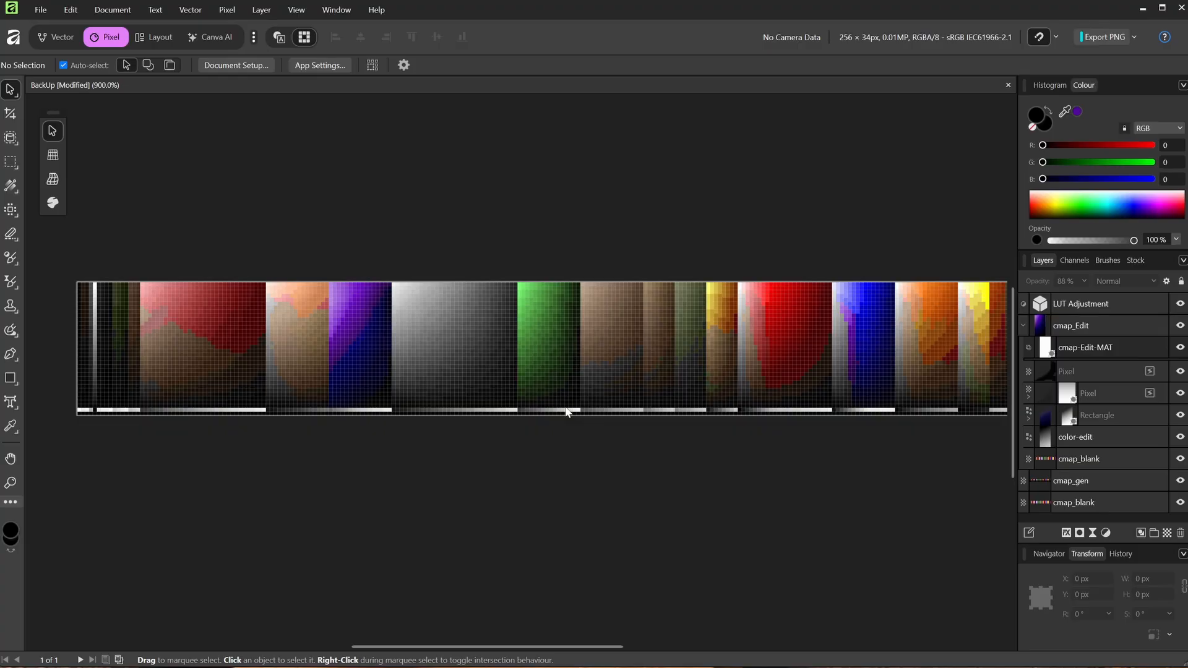
- Hide the LUT Adjustment layer and export the reworked colormap as a PNG over COLORMAP.png in the colormaps folder
{"action": "left_click", "coordinate": [1089, 304]}
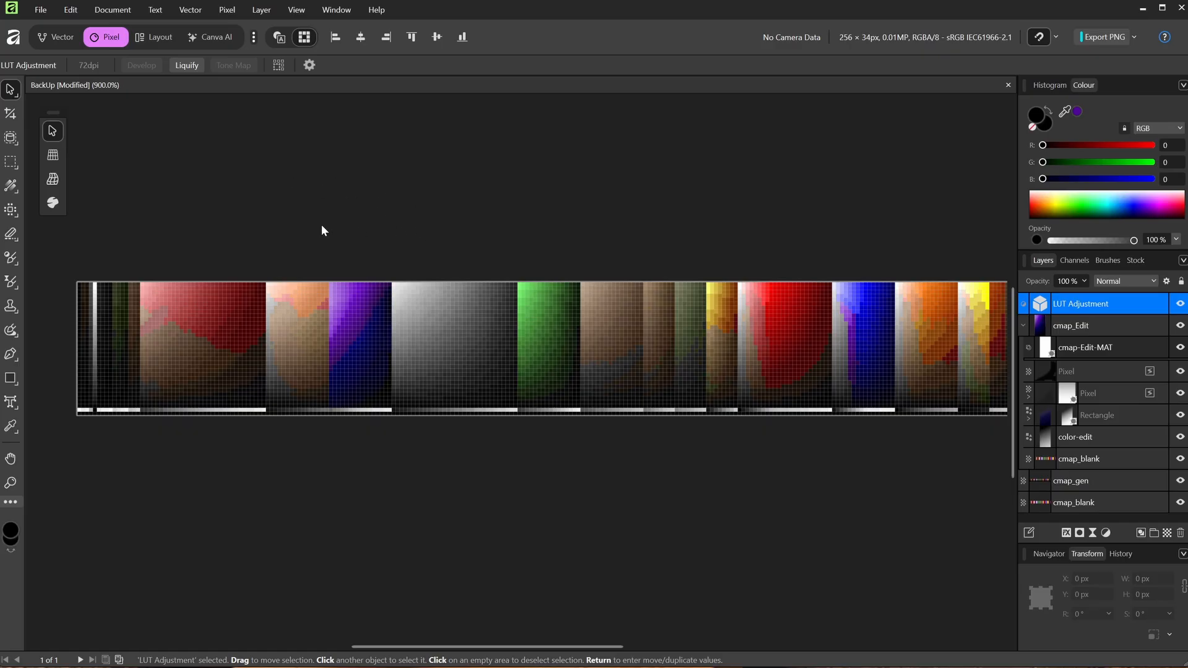
{"action": "left_click", "coordinate": [41, 10]}
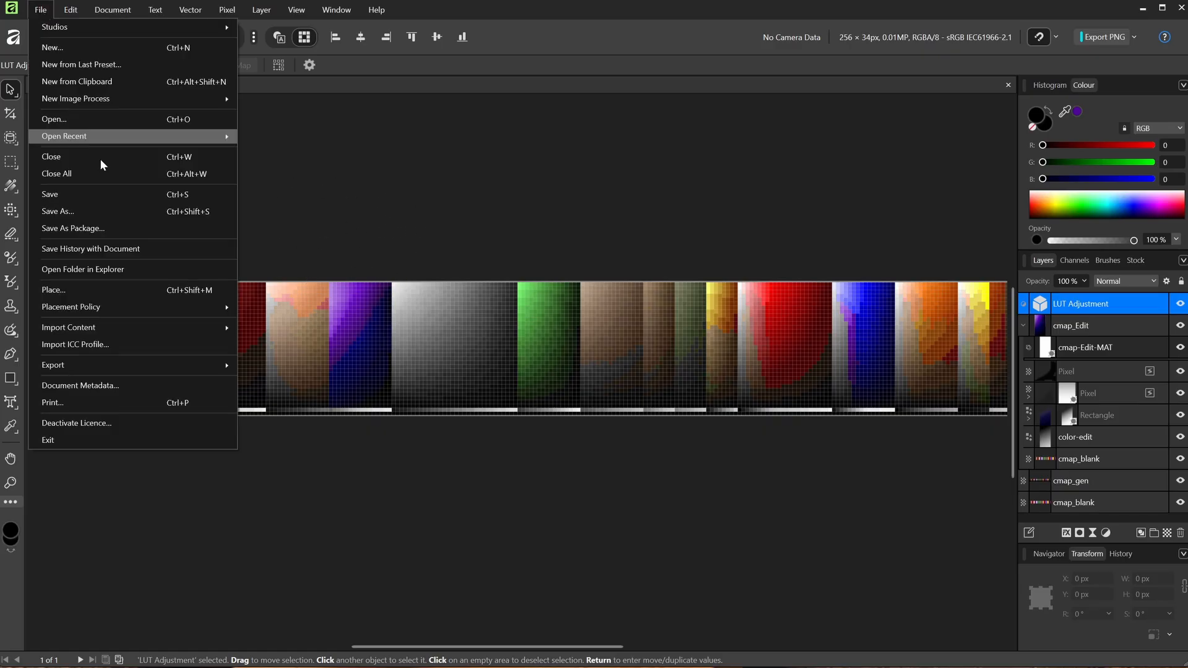
{"action": "mouse_move", "coordinate": [105, 370]}
{"action": "left_click", "coordinate": [1179, 304]}
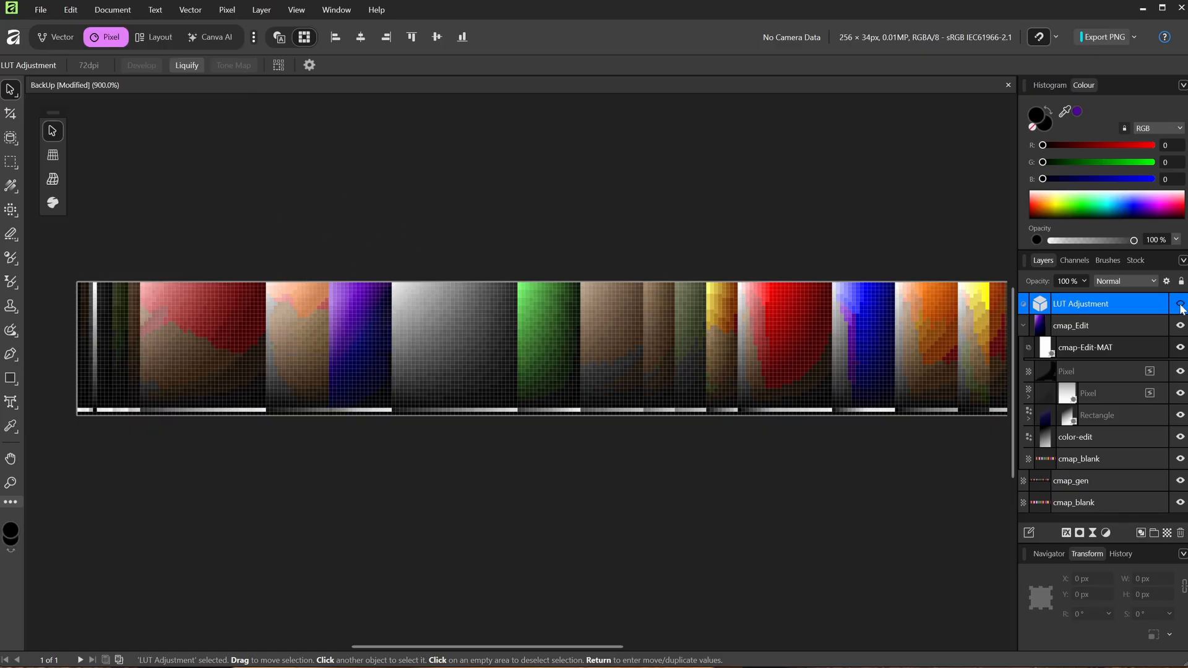
{"action": "left_click", "coordinate": [41, 10]}
{"action": "mouse_move", "coordinate": [103, 330]}
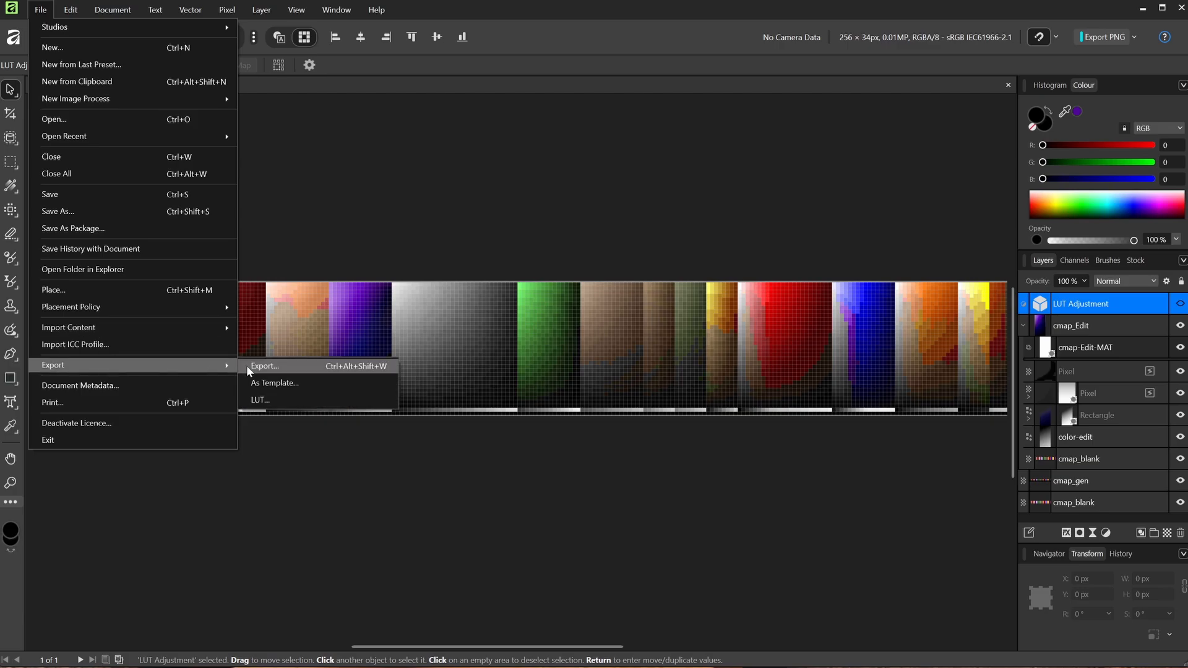
{"action": "left_click", "coordinate": [246, 365]}
{"action": "left_click", "coordinate": [802, 514]}
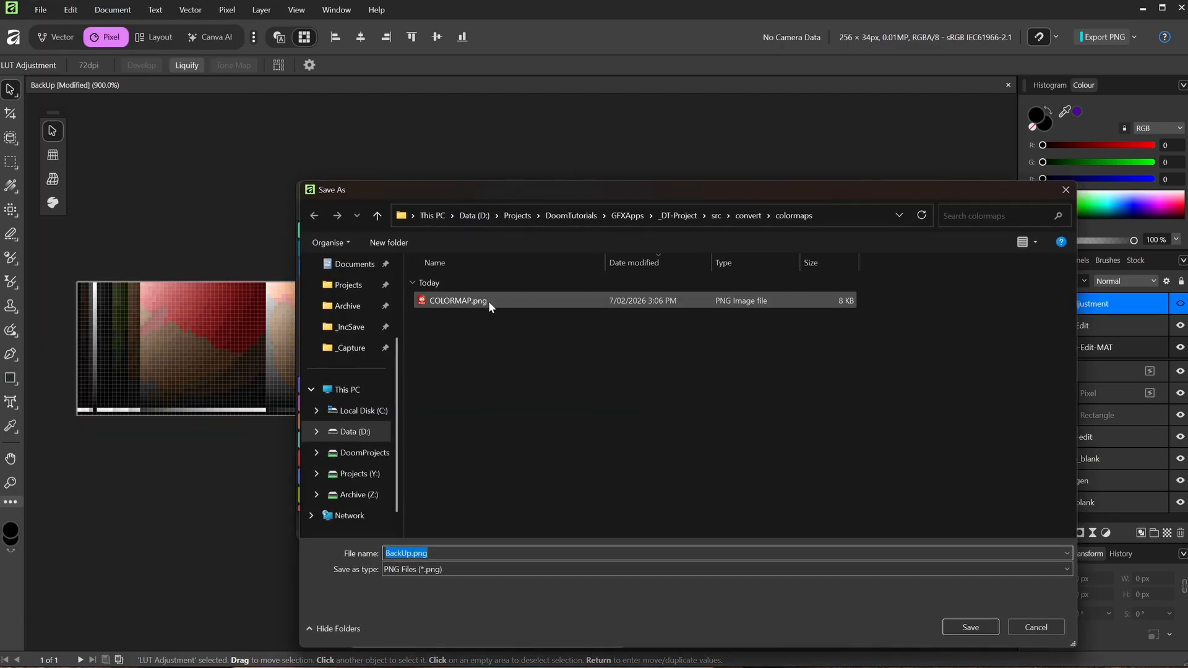
{"action": "left_click", "coordinate": [489, 300]}
{"action": "left_click", "coordinate": [969, 627]}
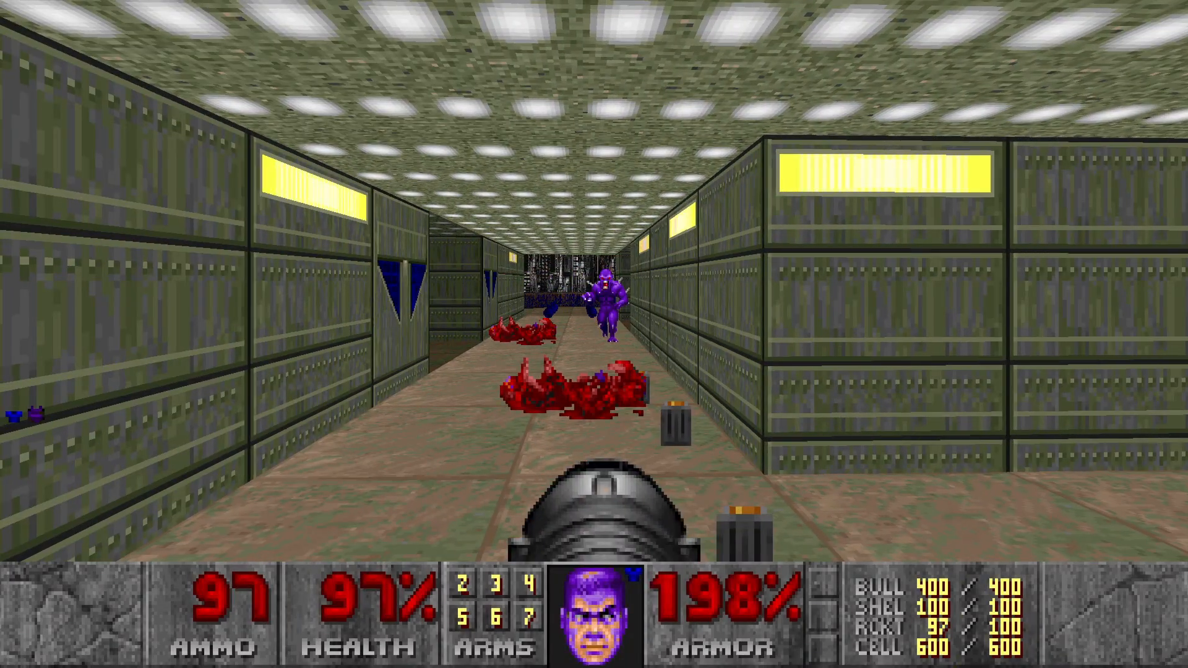
- Move from the lit green corridor into the dark pillared hall to compare purple shading on walls, floor and monsters
{"action": "key", "text": "a"}
{"action": "key", "text": "d"}
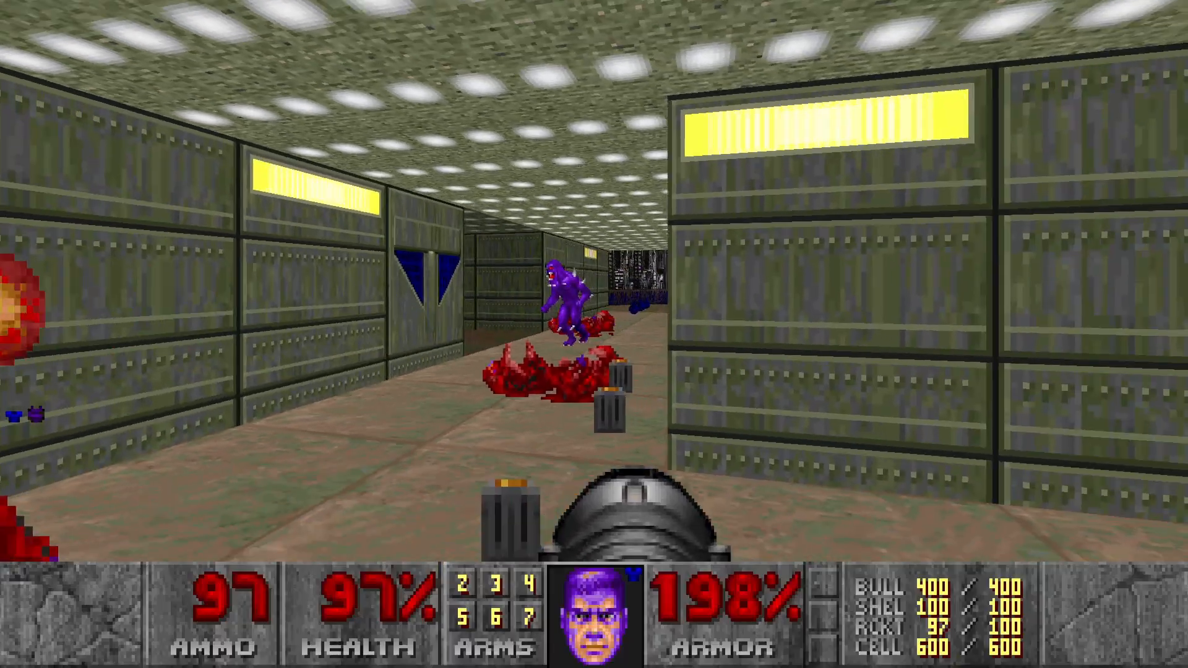
{"action": "key", "text": "s"}
{"action": "key", "text": "s"}
{"action": "key", "text": "a"}
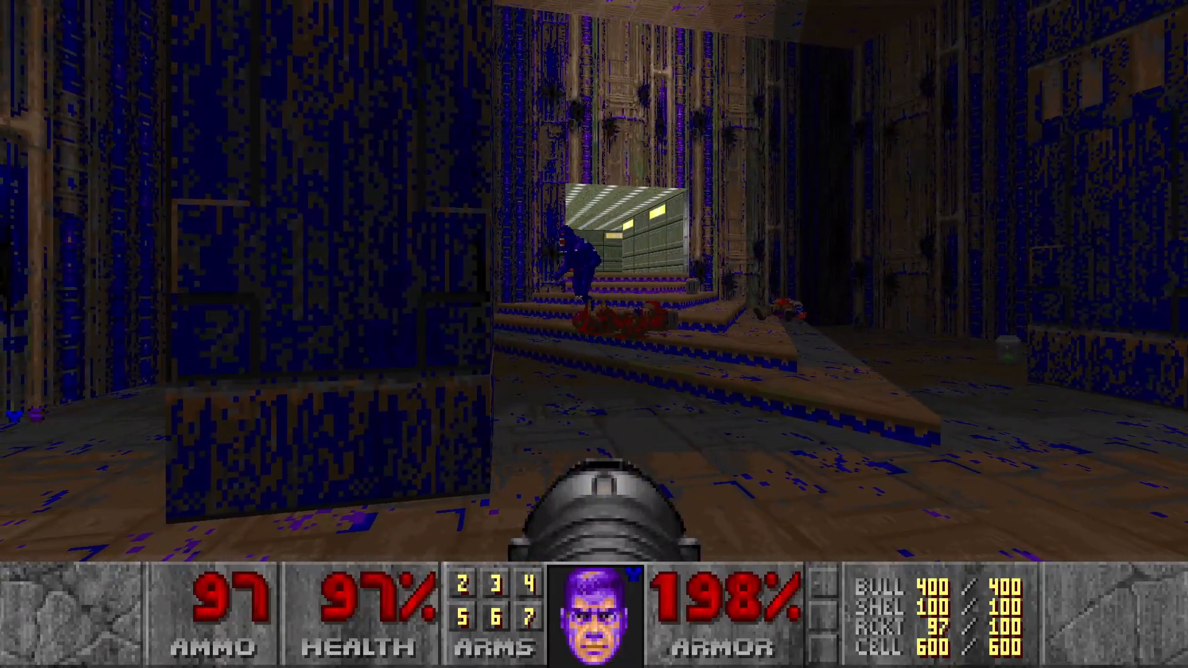
{"action": "key", "text": "d"}
{"action": "key", "text": "d"}
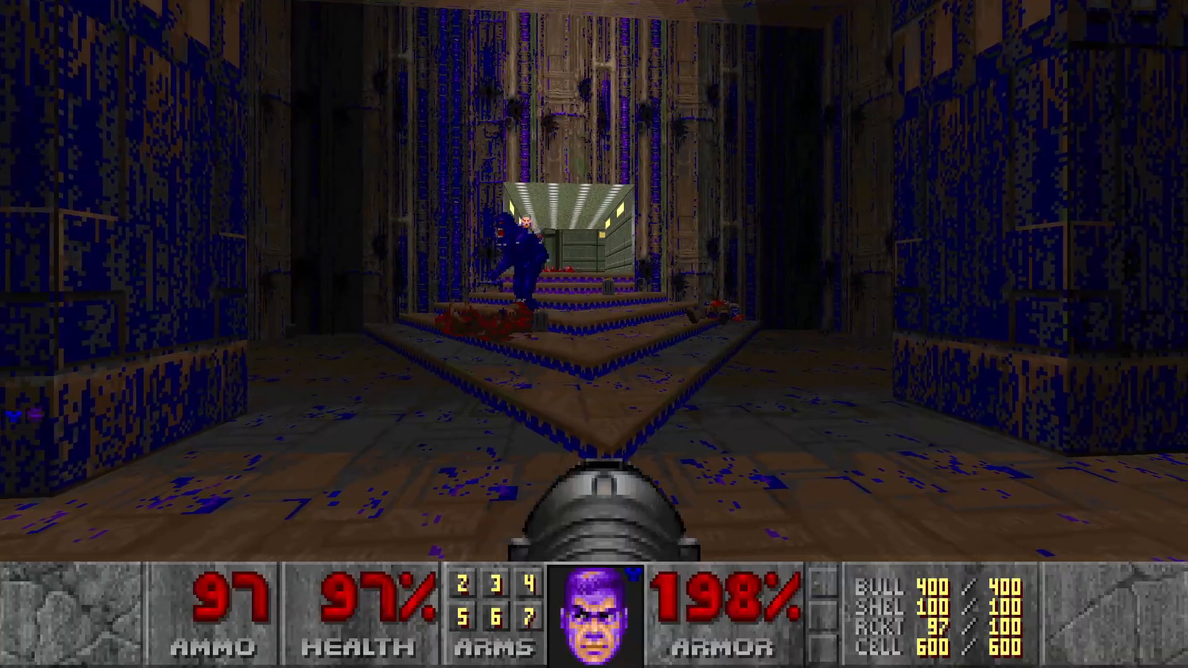
{"action": "key", "text": "a"}
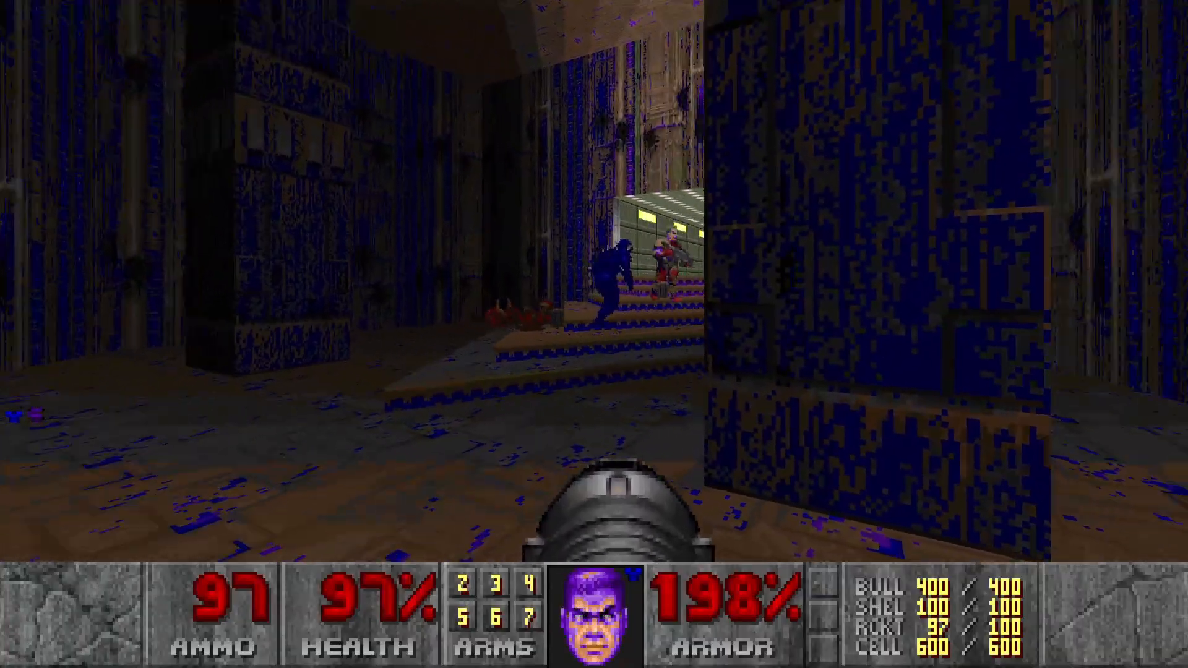
{"action": "key", "text": "a"}
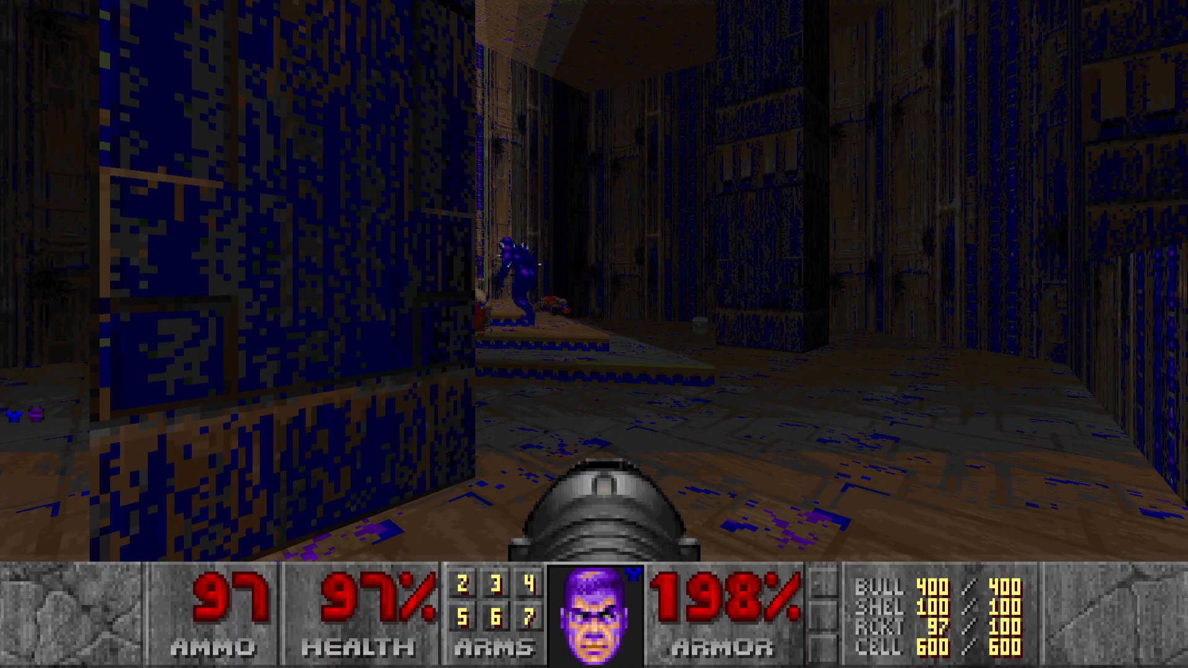
{"action": "key", "text": "d"}
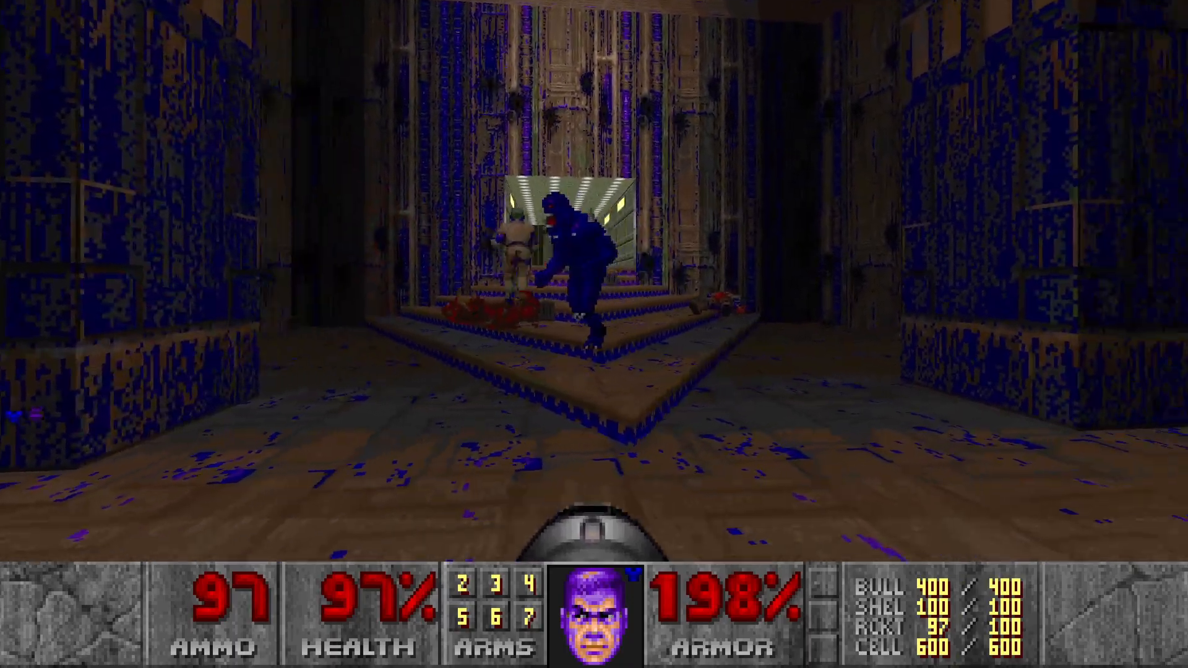
{"action": "key", "text": "d"}
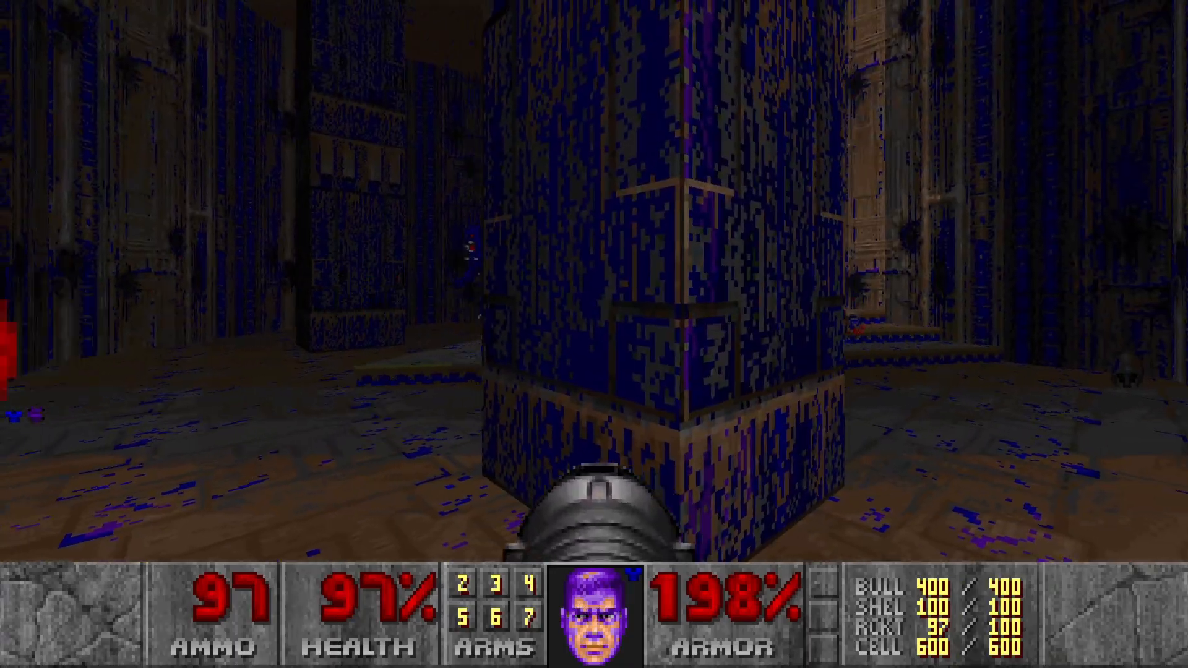
- Fight the purple monsters with the rocket launcher around the stairs and green corridors to check their shading in play
{"action": "key", "text": "a"}
{"action": "left_click", "coordinate": [594, 335]}
{"action": "key", "text": "w"}
{"action": "left_click", "coordinate": [594, 334]}
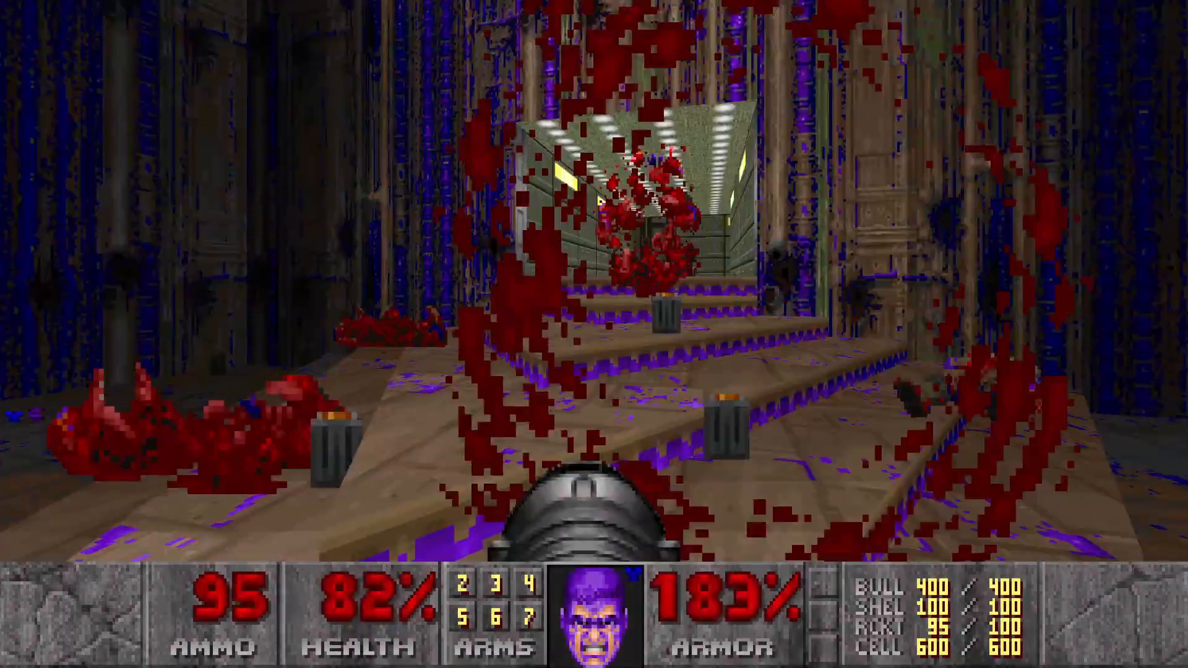
{"action": "key", "text": "w"}
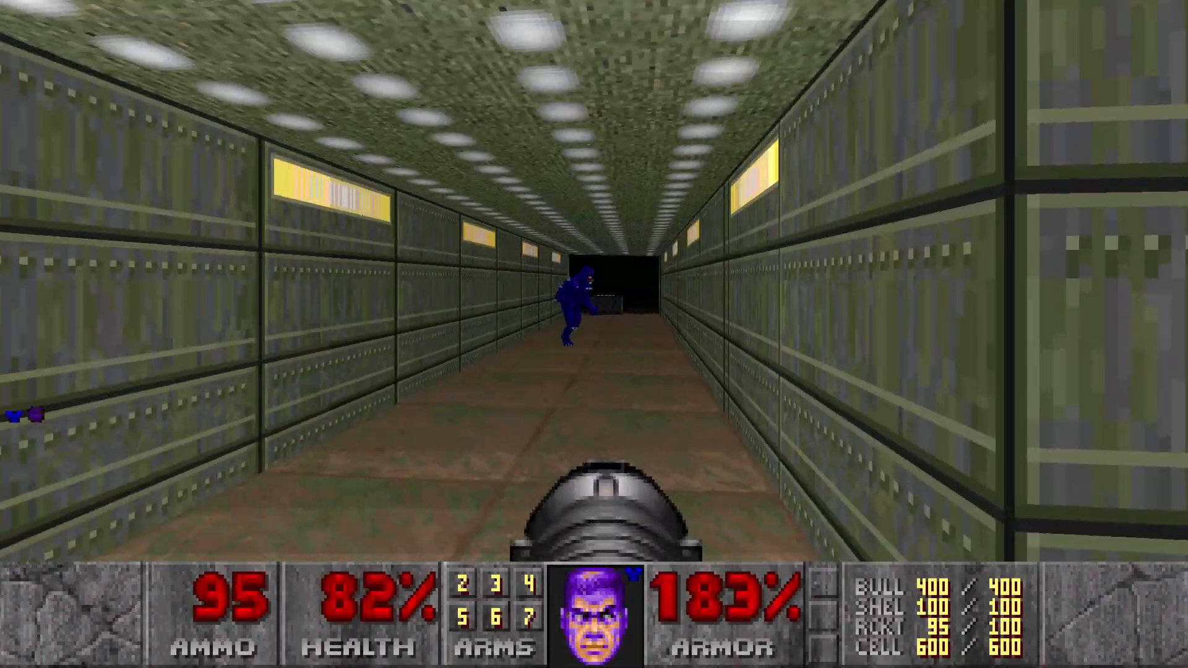
{"action": "left_click", "coordinate": [594, 334]}
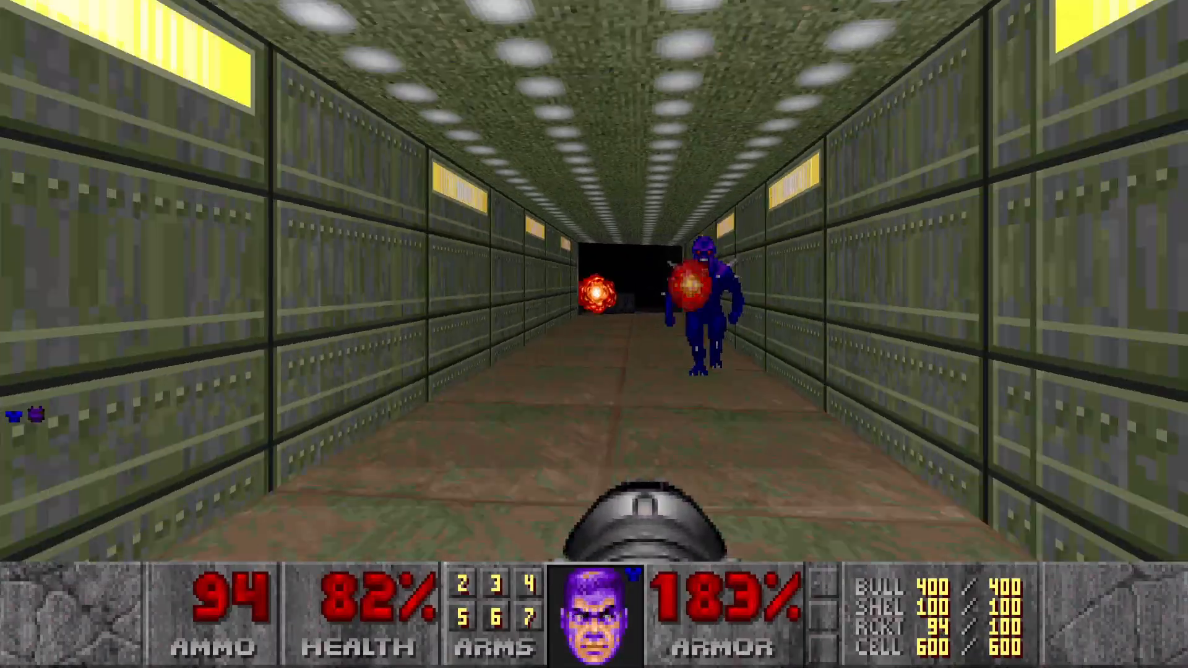
{"action": "left_click", "coordinate": [594, 334]}
{"action": "key", "text": "s"}
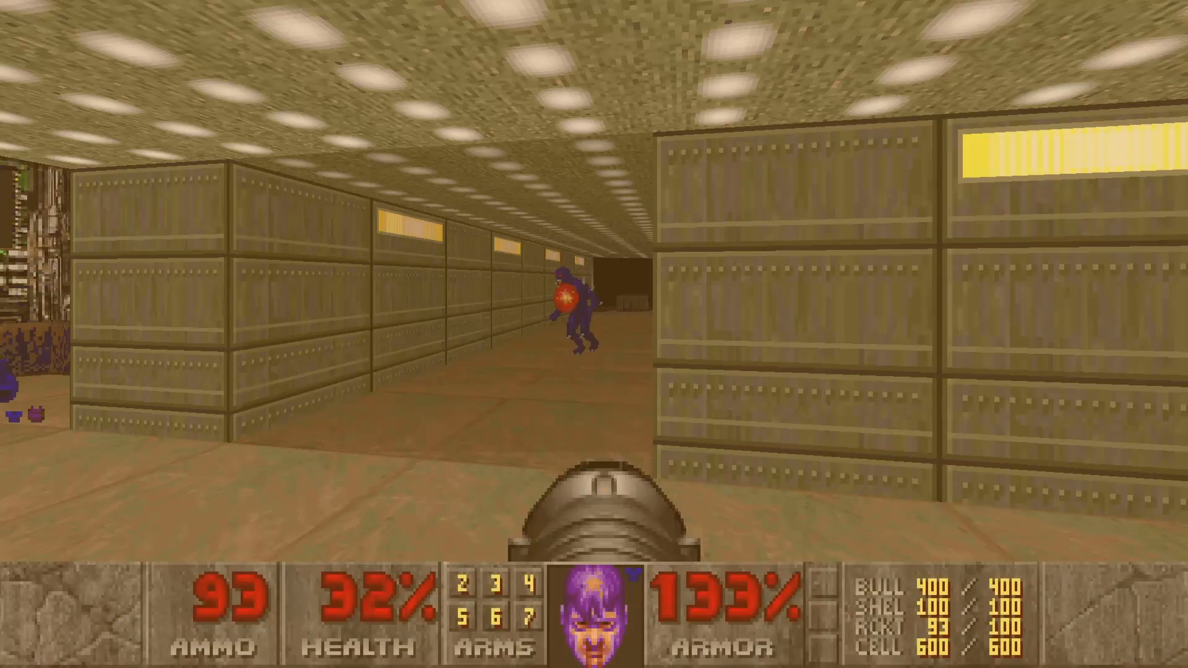
{"action": "key", "text": "d"}
{"action": "key", "text": "w"}
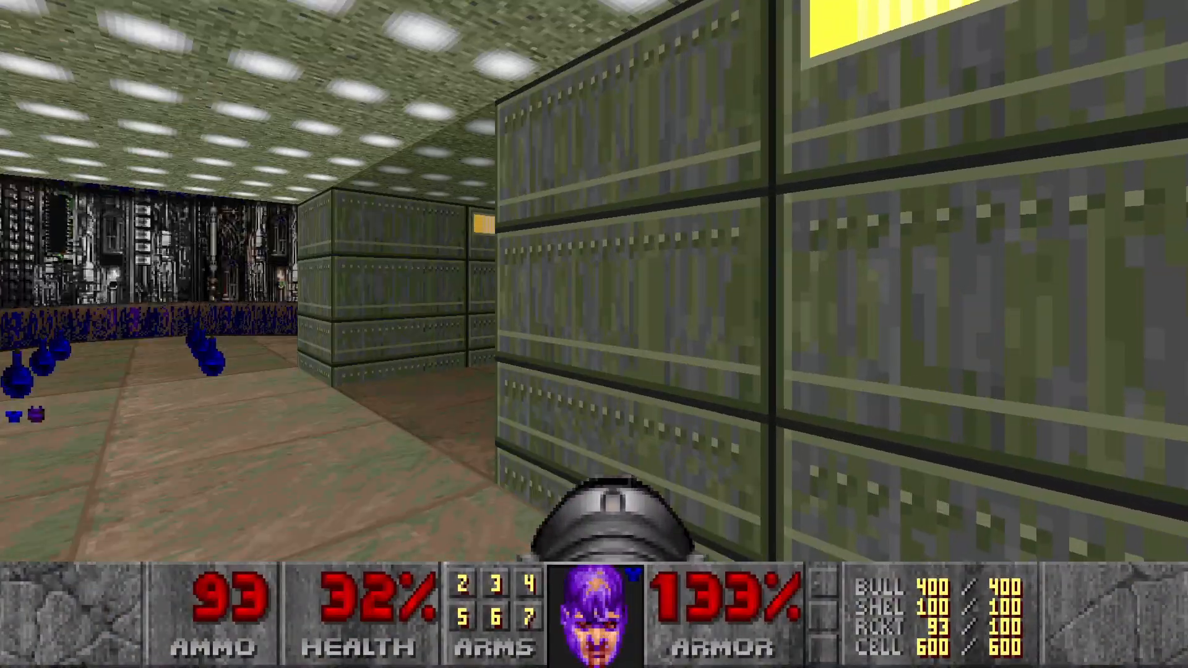
{"action": "key", "text": "s"}
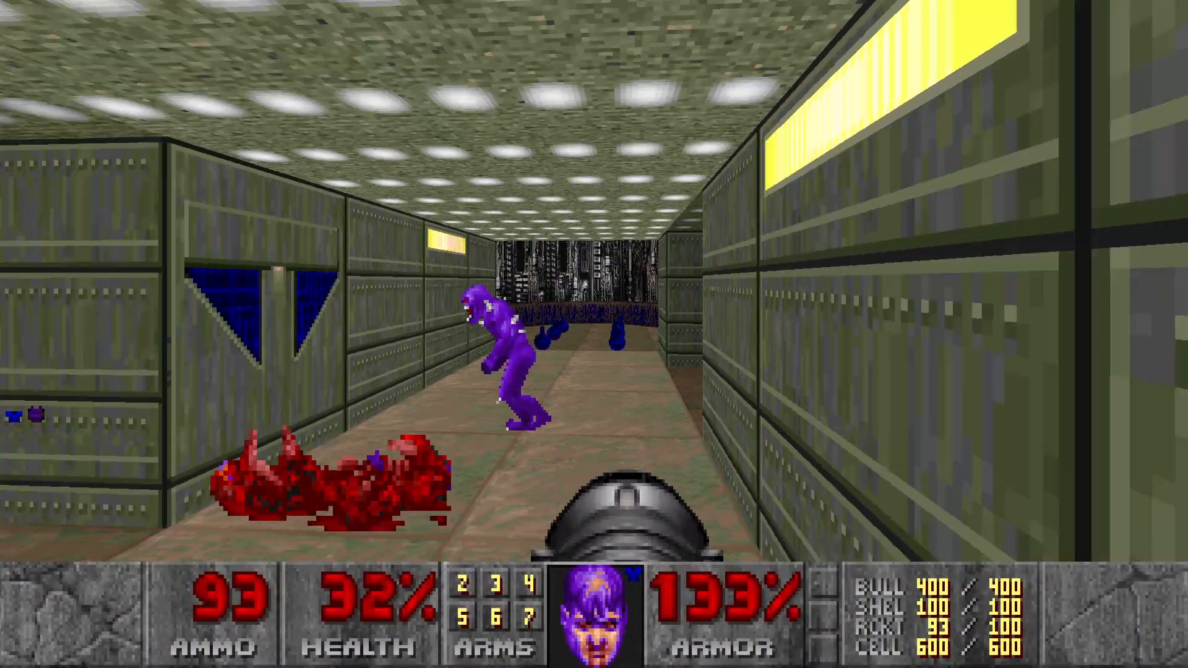
{"action": "key", "text": "w"}
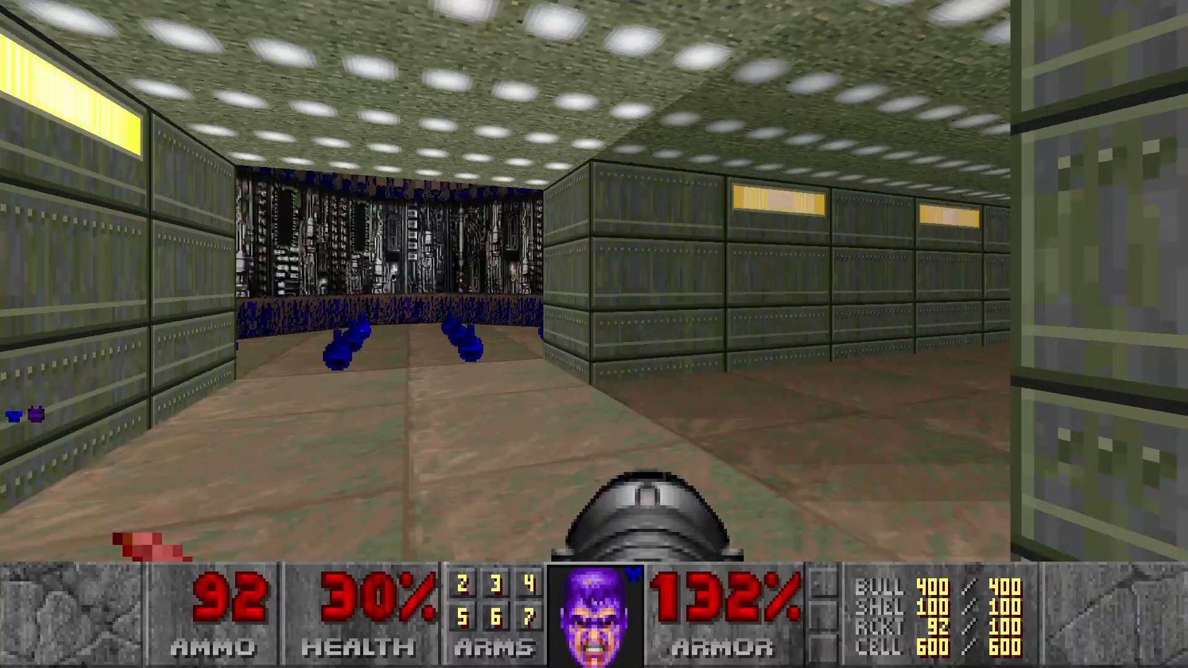
- Walk from the lit green corridor into the dark pillared hall and fire a rocket to check the shading of distant walls and floor
{"action": "key", "text": "w"}
{"action": "key", "text": "w"}
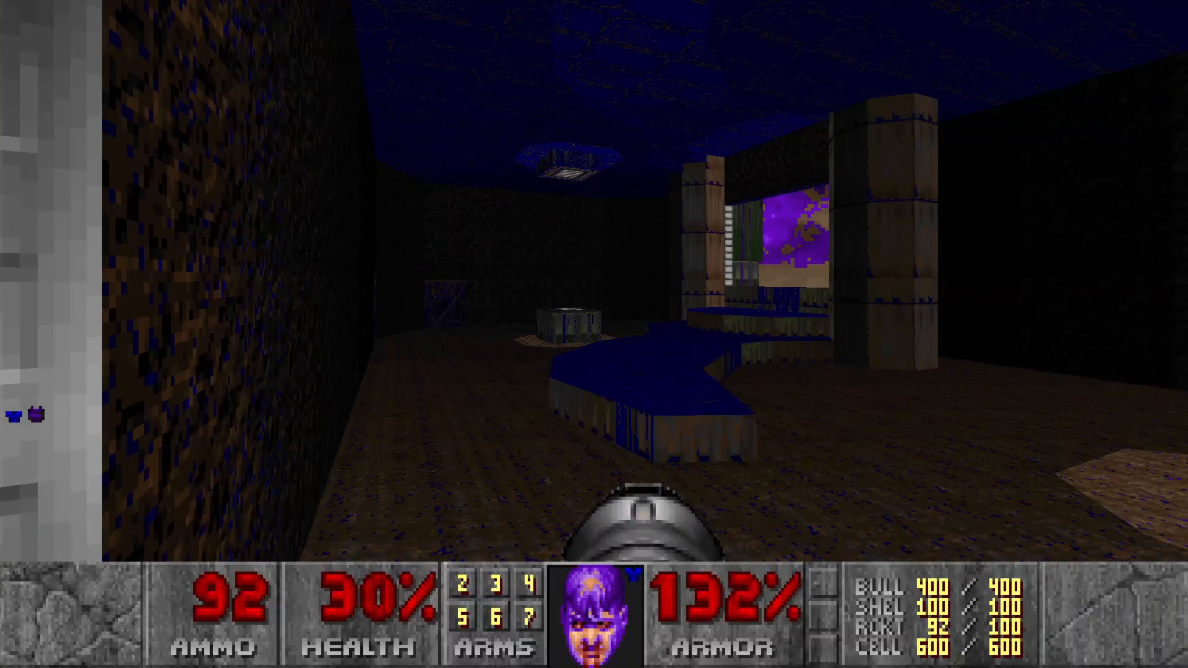
{"action": "key", "text": "ctrl"}
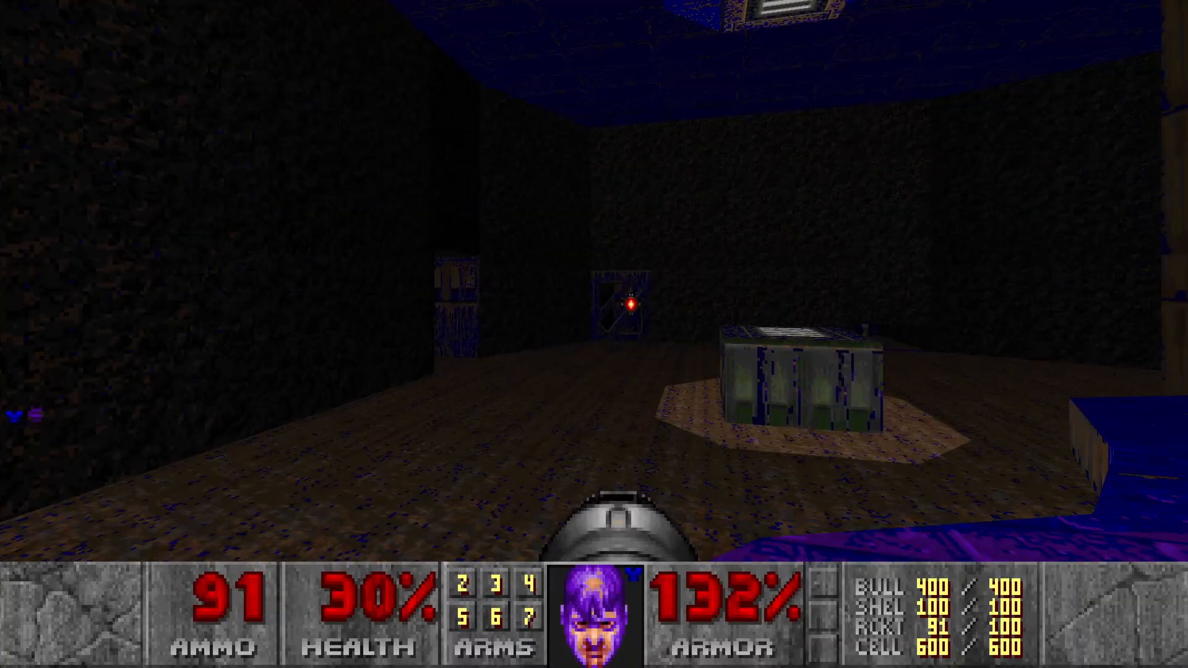
{"action": "key", "text": "w"}
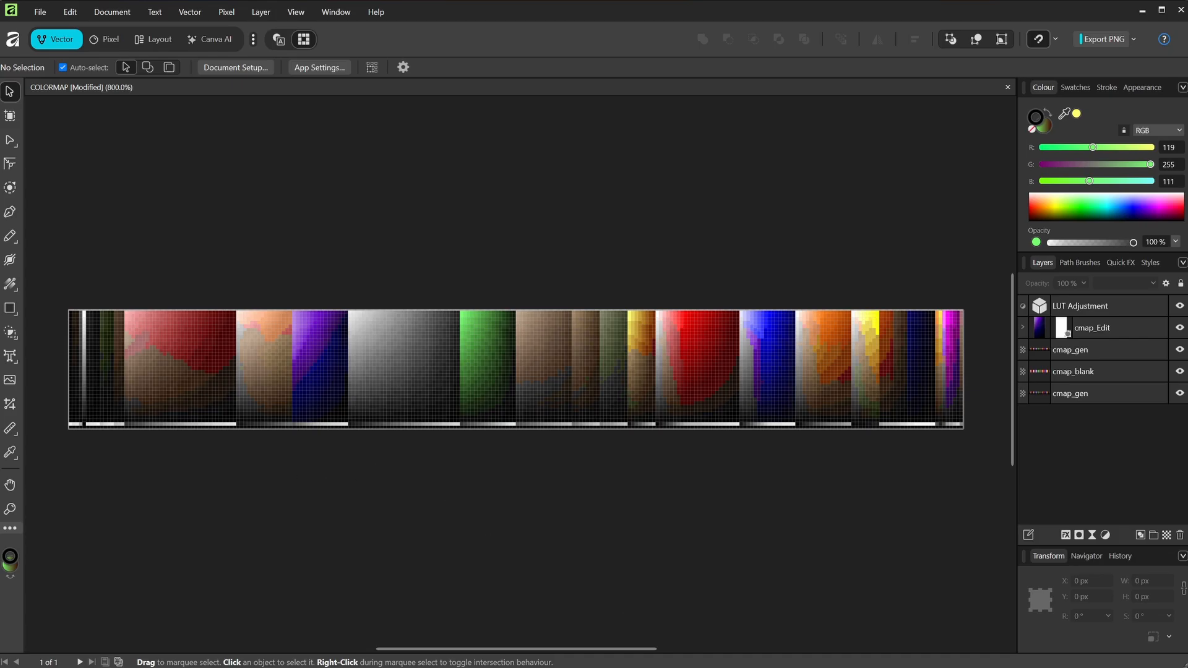
- Switch to SLADE, open NEONOVER.wad and examine the colour fades in its COLORMAP entry up close
{"action": "left_click", "coordinate": [576, 666]}
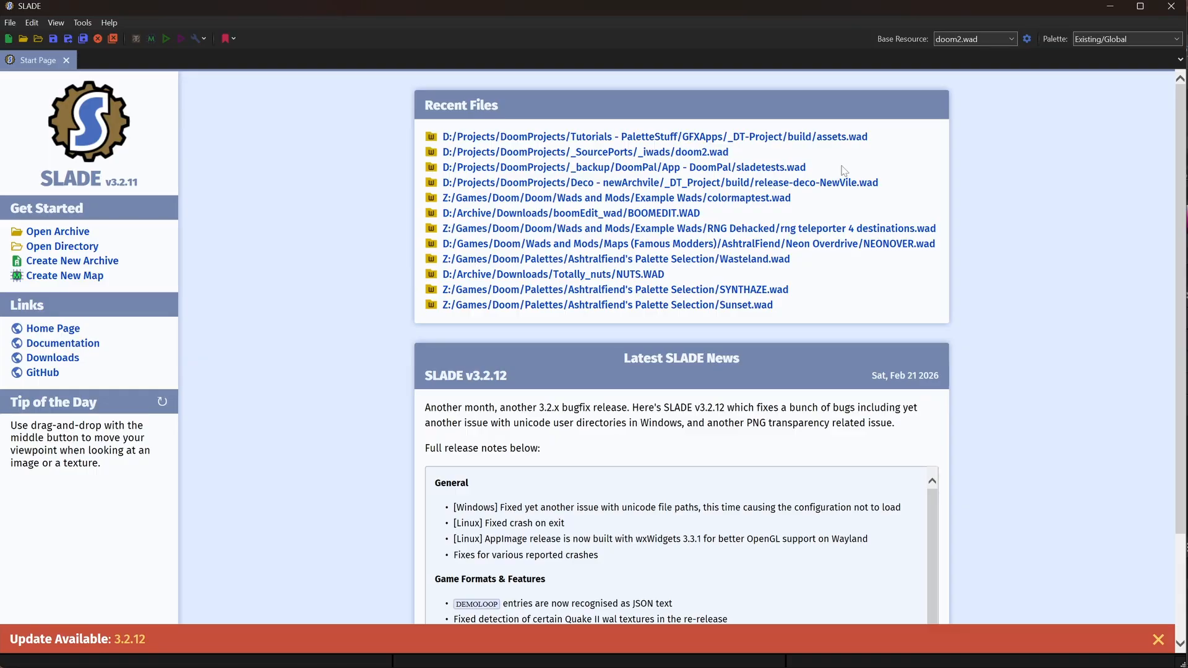
{"action": "left_click", "coordinate": [808, 243]}
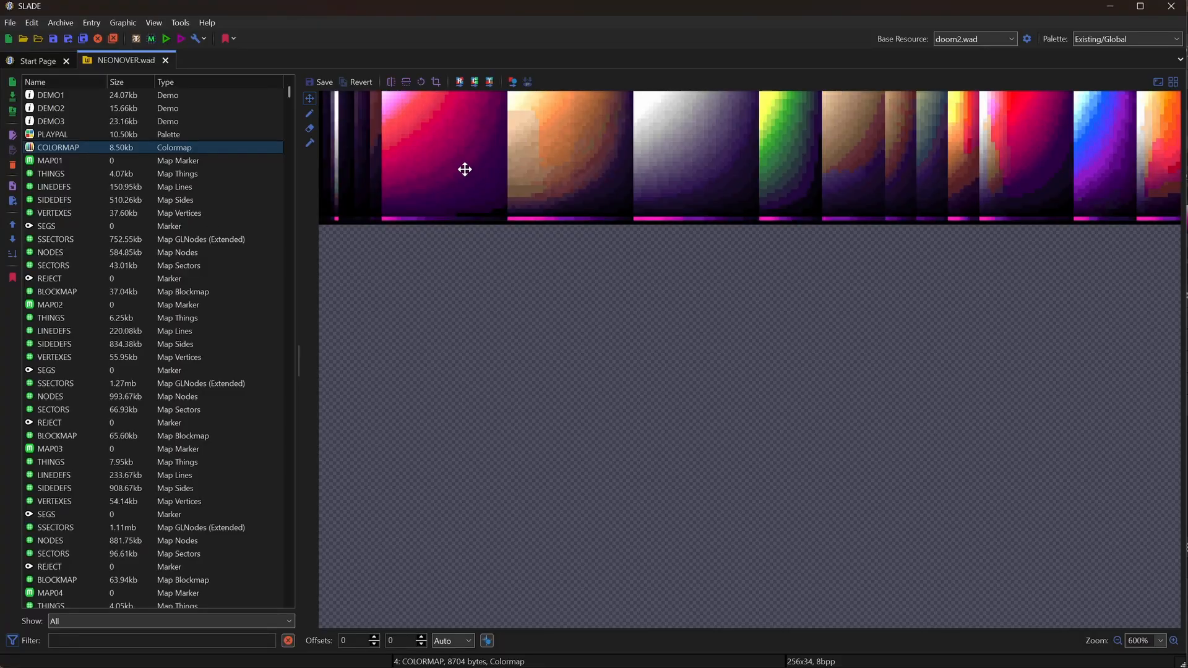
{"action": "scroll", "coordinate": [407, 143], "scroll_direction": "up", "scroll_amount": 1}
{"action": "scroll", "coordinate": [407, 144], "scroll_direction": "up", "scroll_amount": 5}
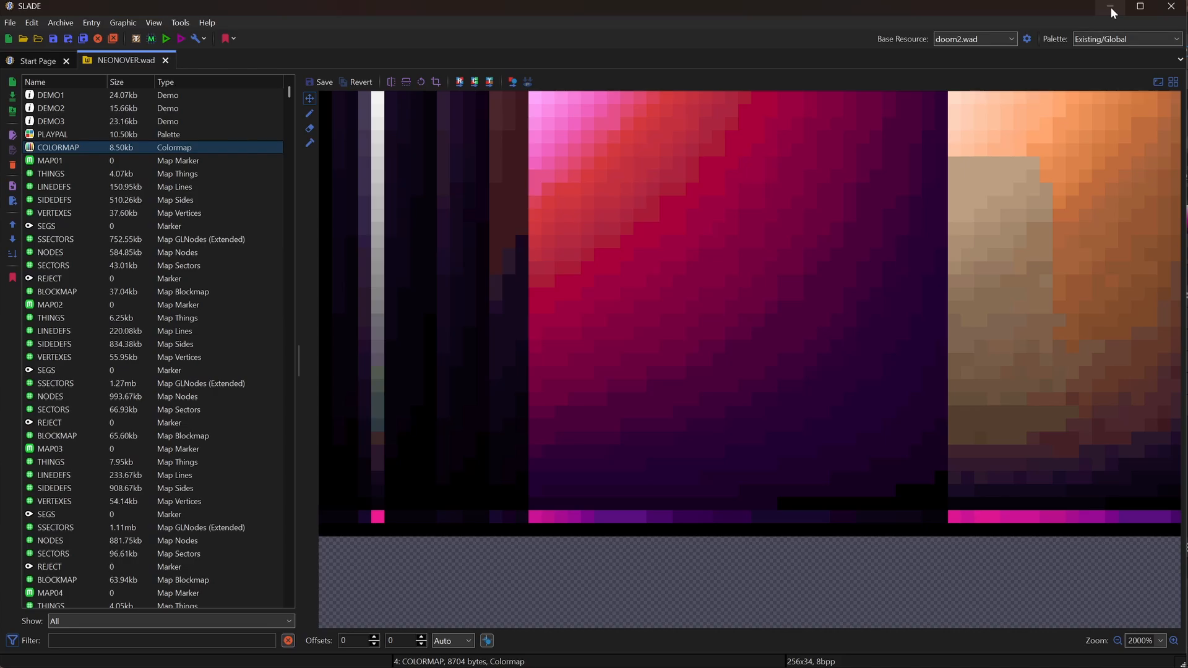
{"action": "left_click", "coordinate": [1111, 6]}
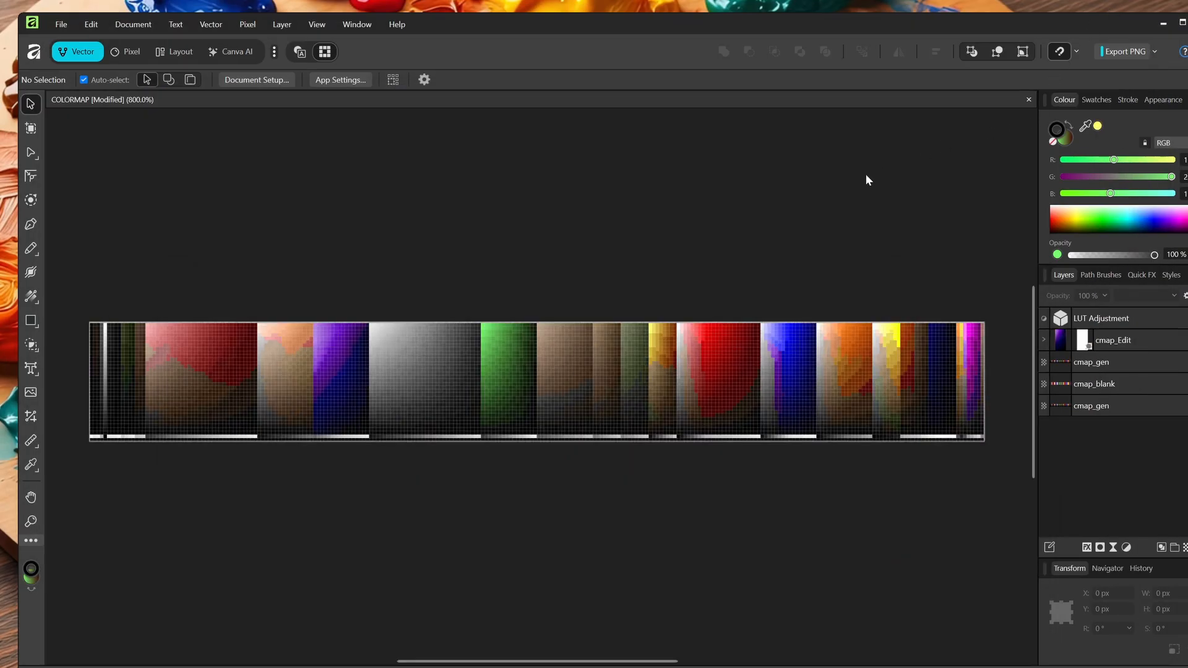
- Close NEONOVER.wad in SLADE and open doom2.wad, showing the TROOA1 sprite
{"action": "mouse_move", "coordinate": [715, 667]}
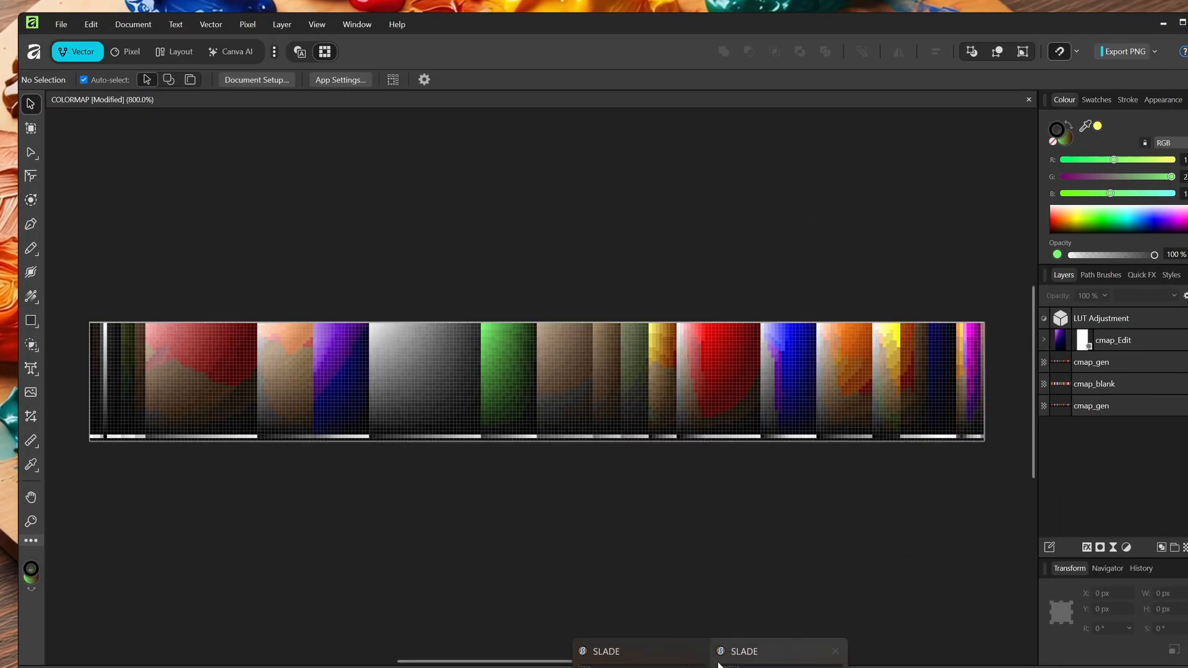
{"action": "left_click", "coordinate": [768, 664]}
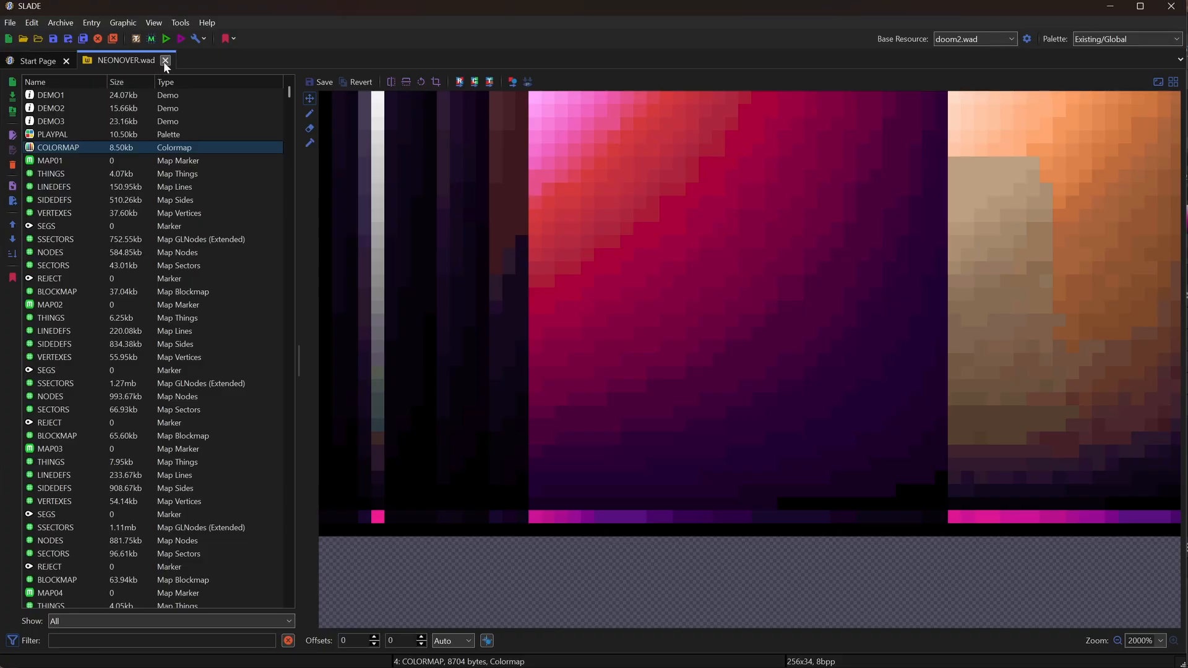
{"action": "left_click", "coordinate": [165, 60]}
{"action": "left_click", "coordinate": [676, 166]}
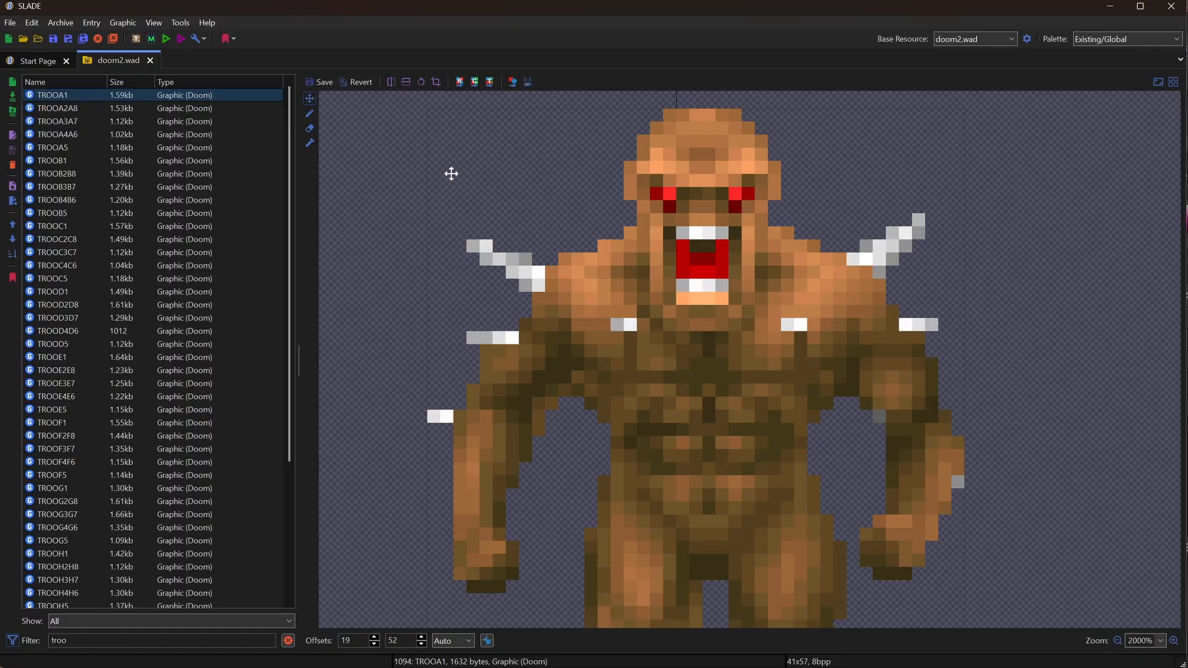
- Load a saved translation file into Colour Remap for the TROOA1 sprite
{"action": "left_click", "coordinate": [458, 82]}
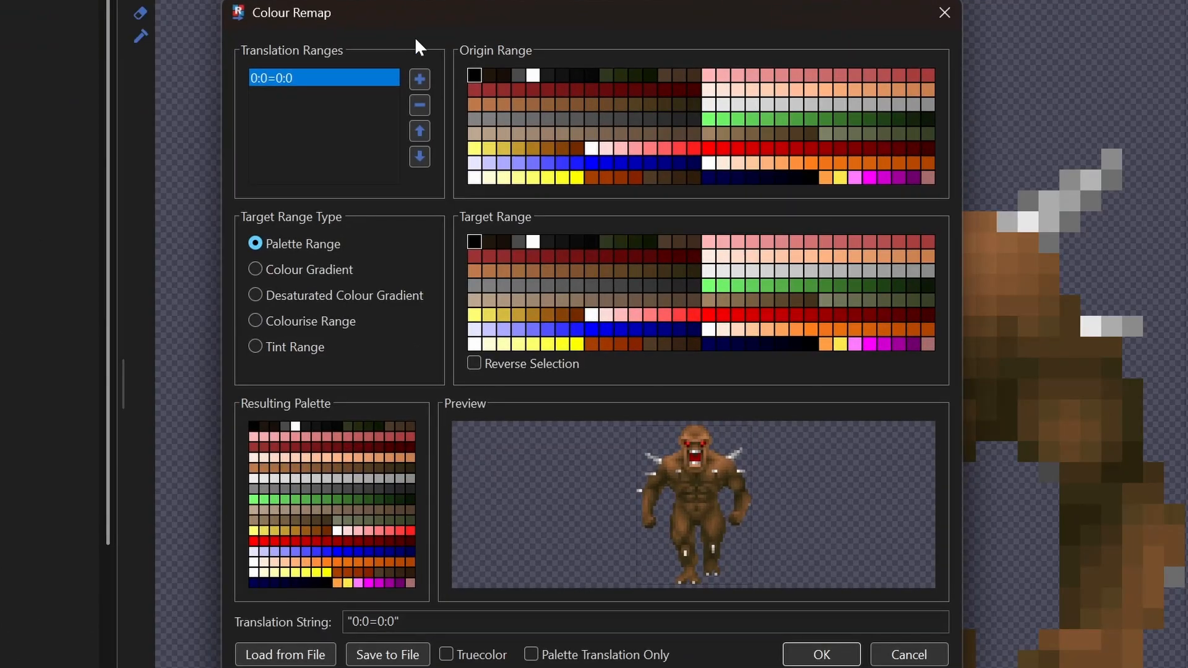
{"action": "left_click", "coordinate": [304, 655]}
{"action": "key", "text": "Escape"}
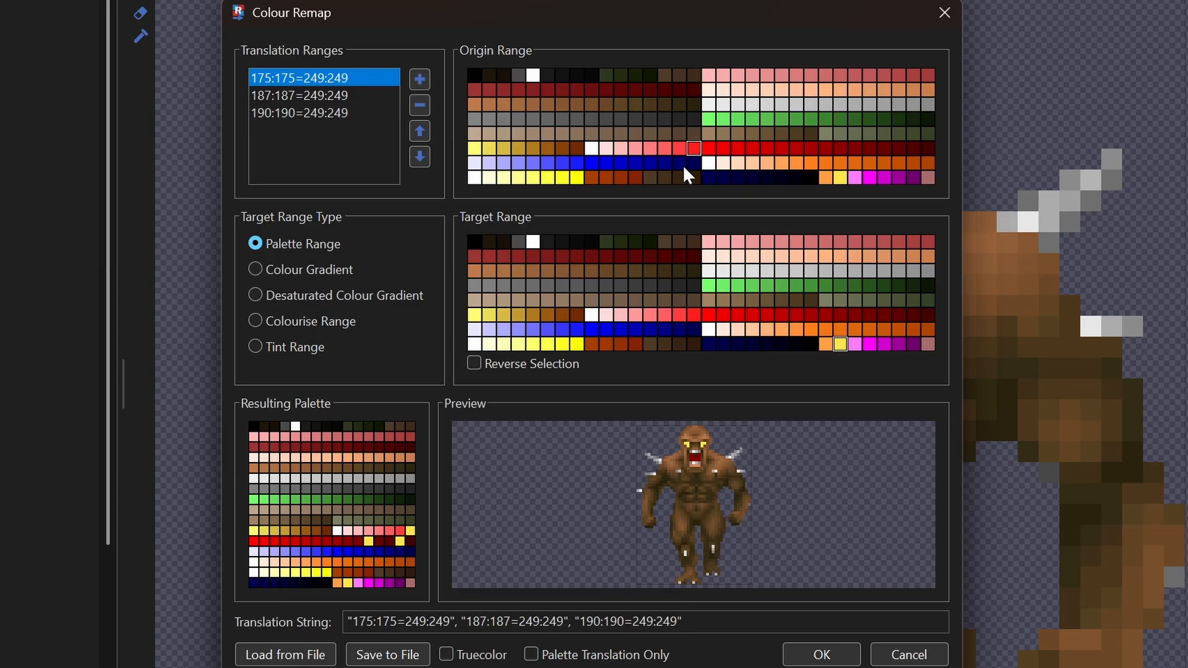
- Examine the translation ranges 175, 187 and 190 mapped to 249 for the sprite's eyes, and cancel the remap
{"action": "left_click", "coordinate": [322, 96]}
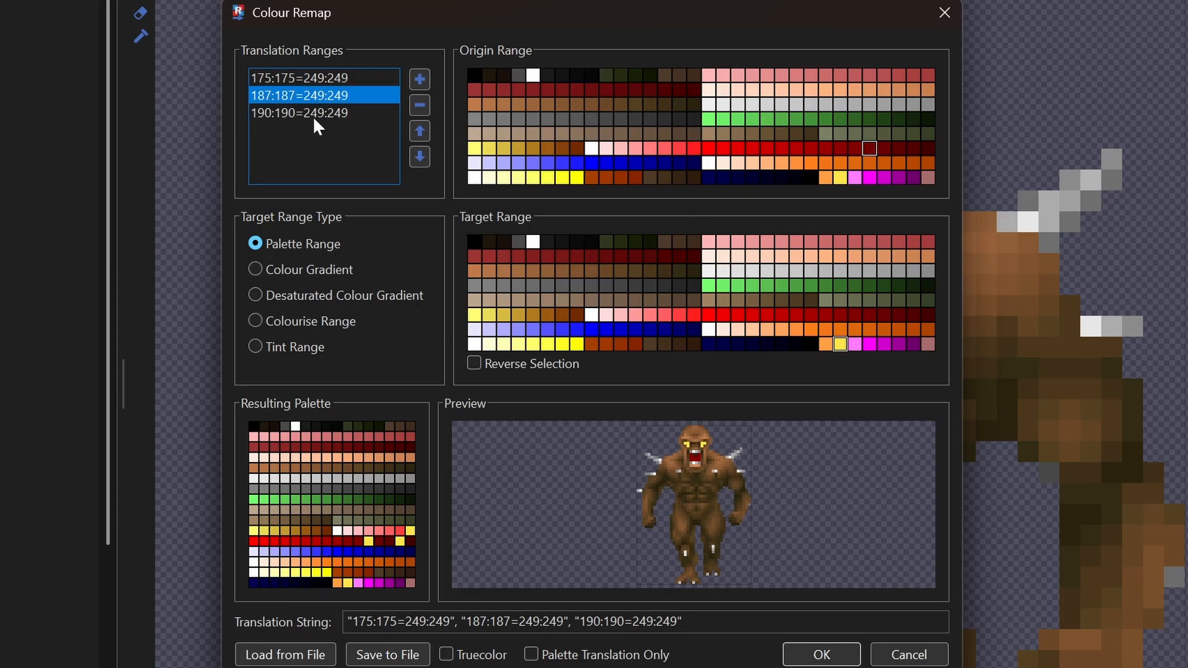
{"action": "left_click", "coordinate": [314, 117]}
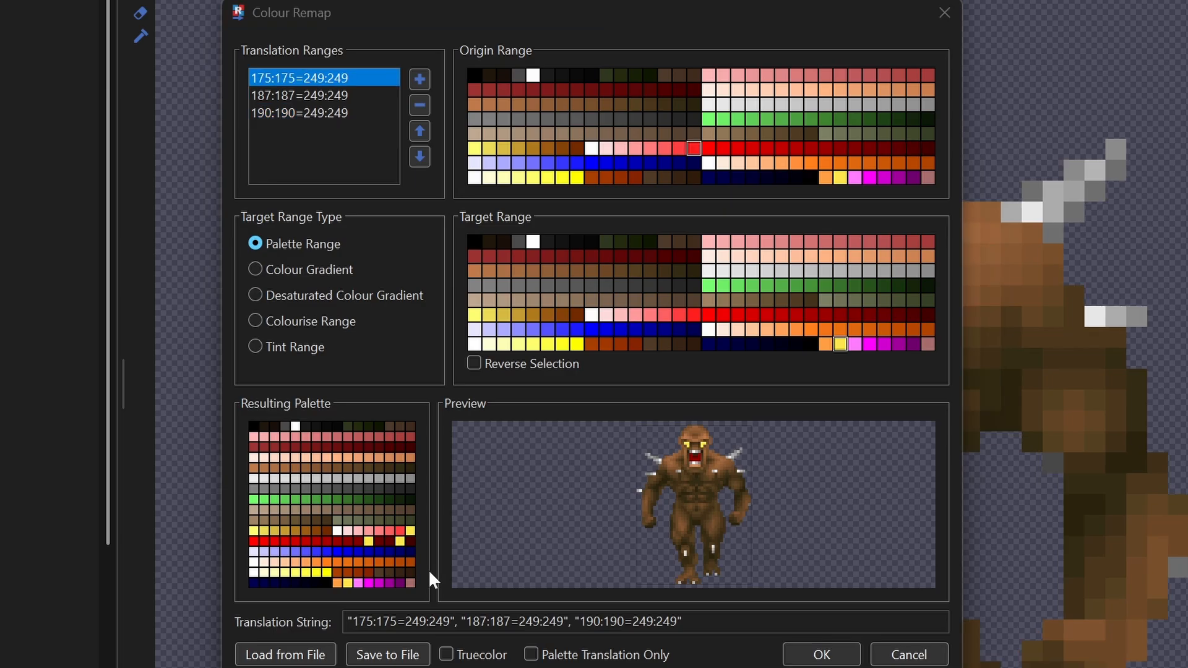
{"action": "left_click", "coordinate": [303, 94]}
{"action": "left_click", "coordinate": [300, 112]}
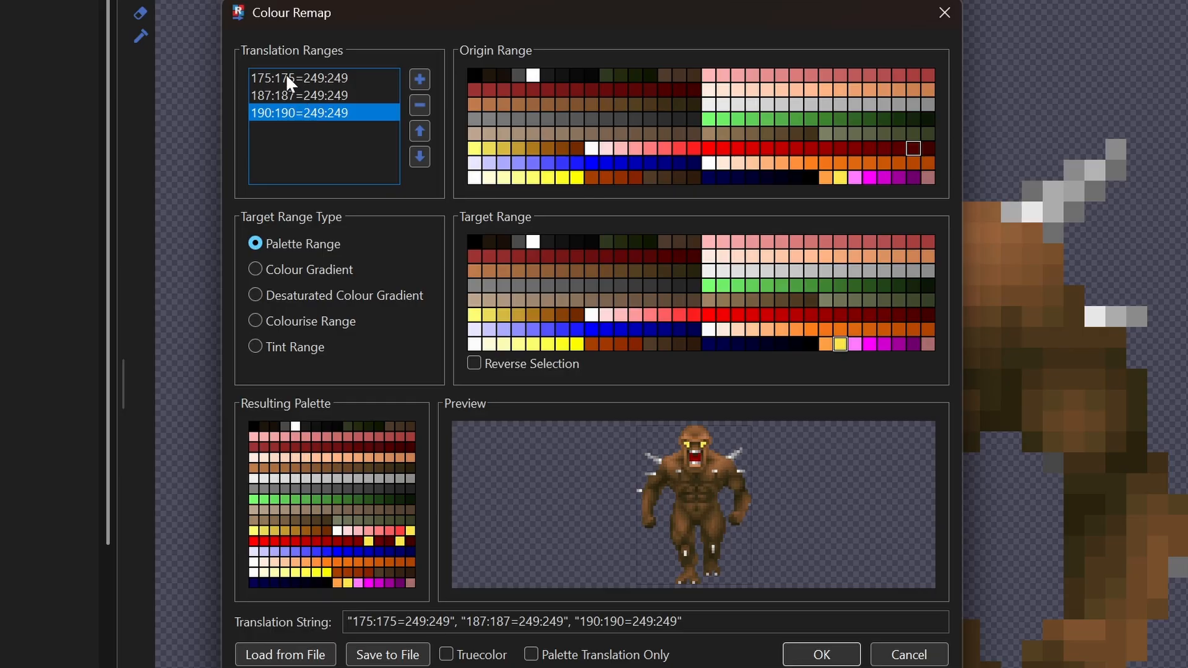
{"action": "left_click", "coordinate": [282, 77]}
{"action": "left_click", "coordinate": [281, 96]}
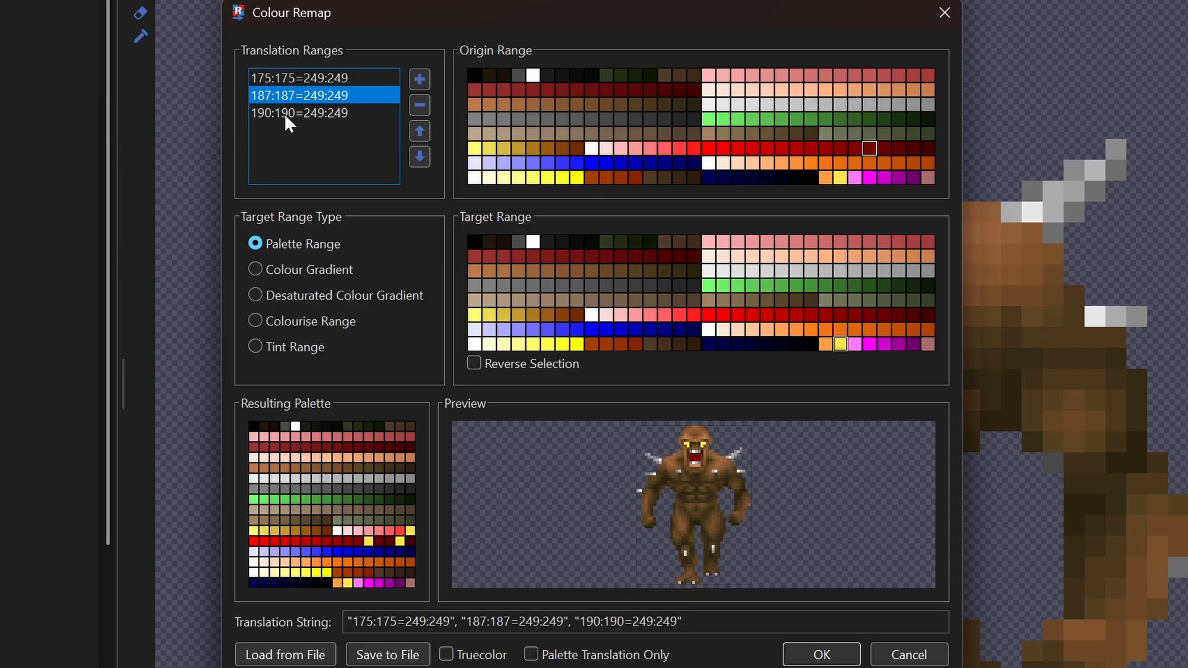
{"action": "left_click", "coordinate": [284, 114]}
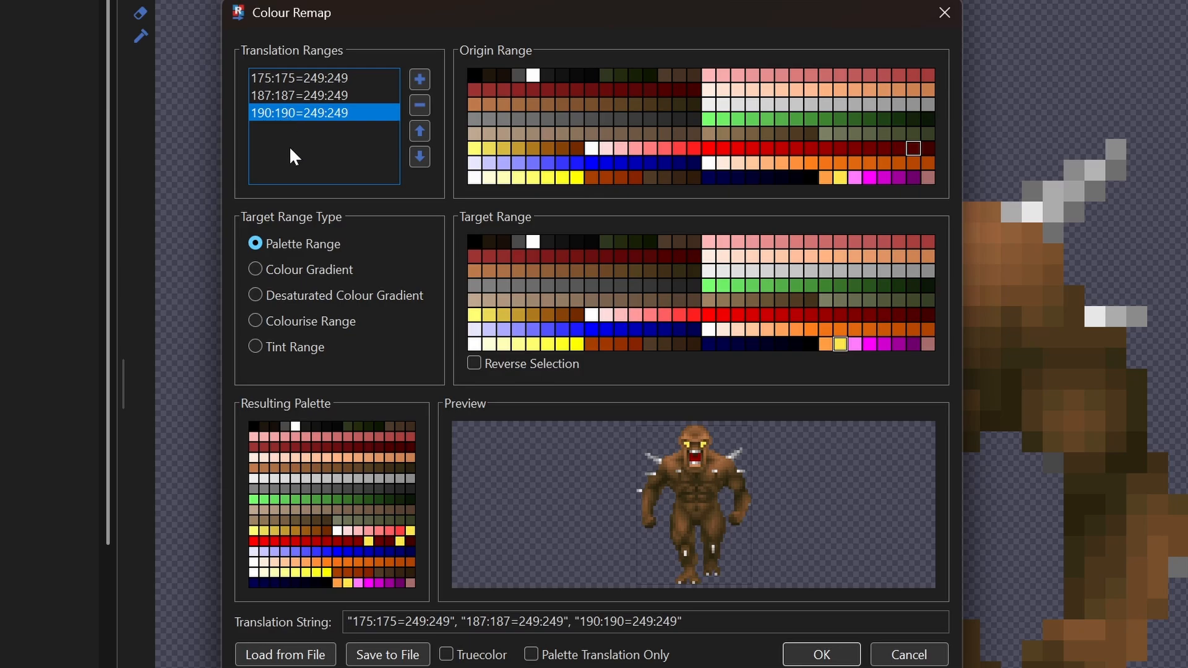
{"action": "left_click", "coordinate": [912, 652]}
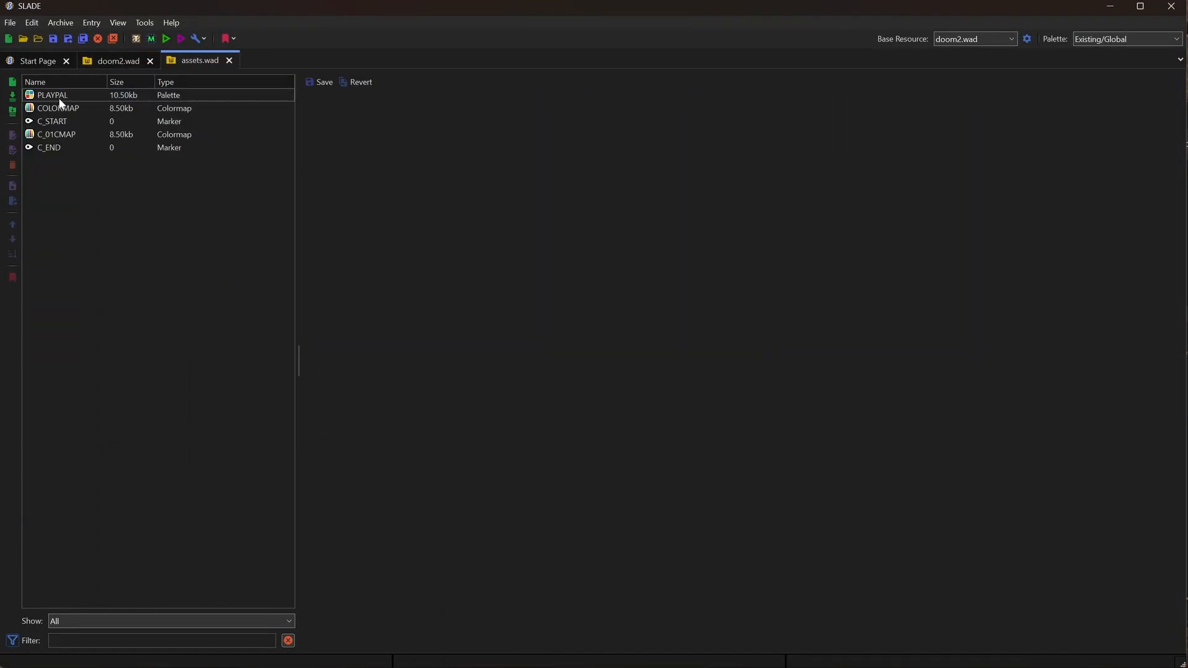
- Copy the TROOA1 sprite from doom2.wad into assets.wad and view it with the custom PLAYPAL
{"action": "left_click", "coordinate": [58, 95]}
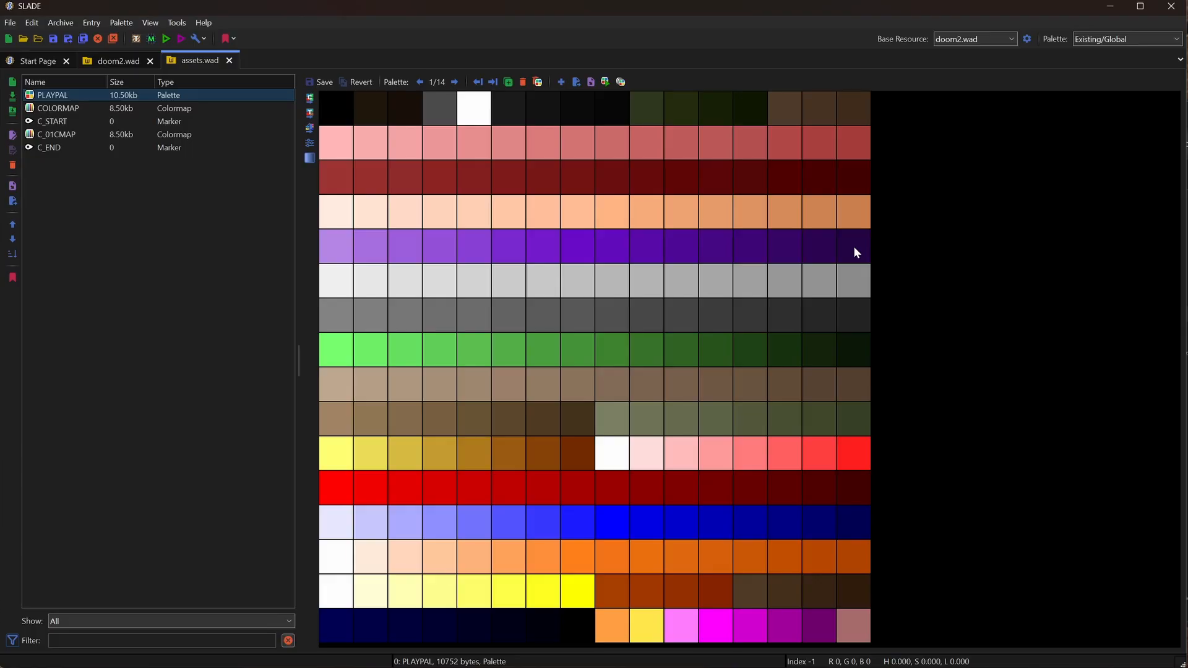
{"action": "left_click", "coordinate": [110, 63]}
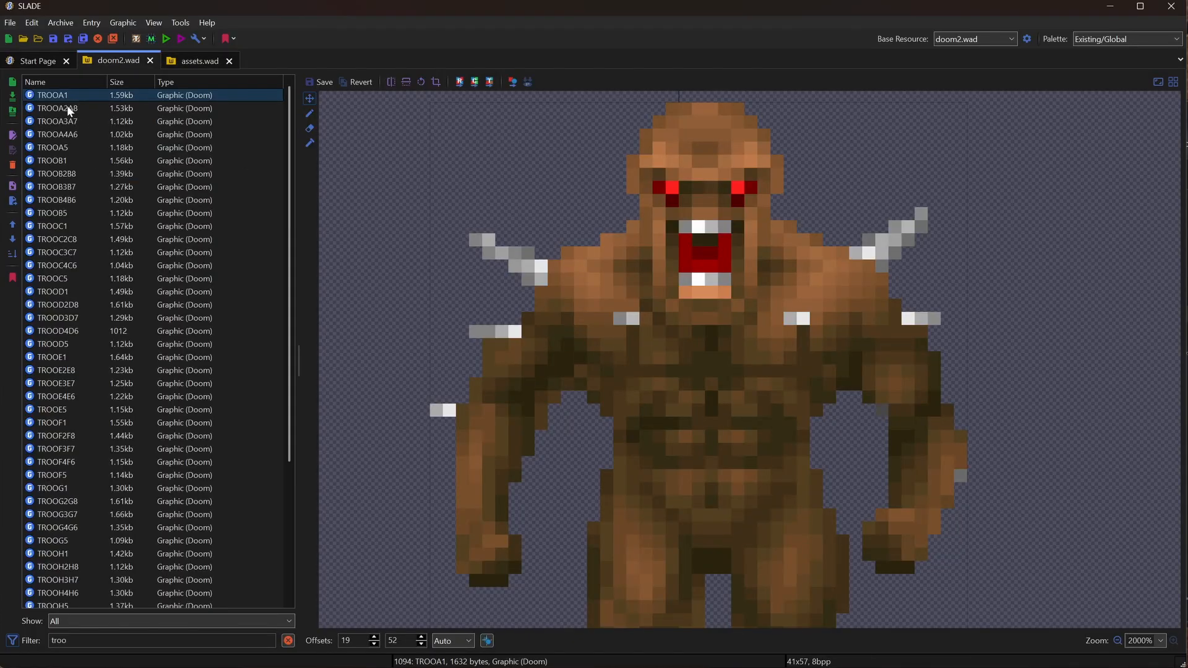
{"action": "left_click", "coordinate": [188, 62]}
{"action": "key", "text": "ctrl+v"}
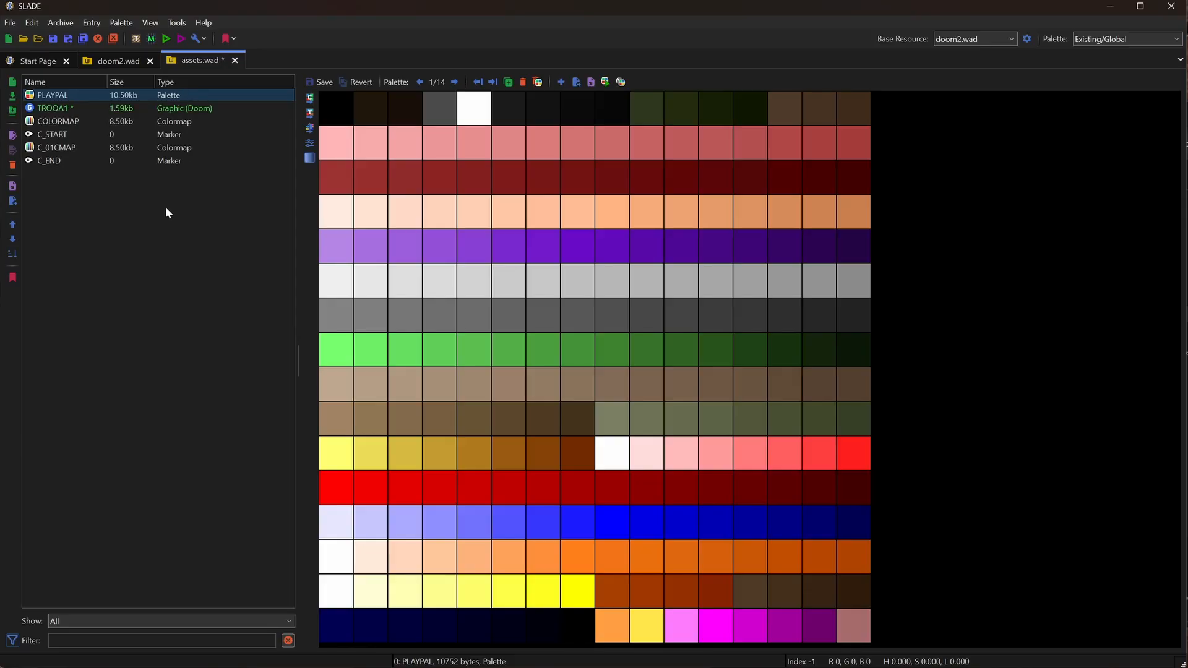
{"action": "left_click", "coordinate": [65, 110]}
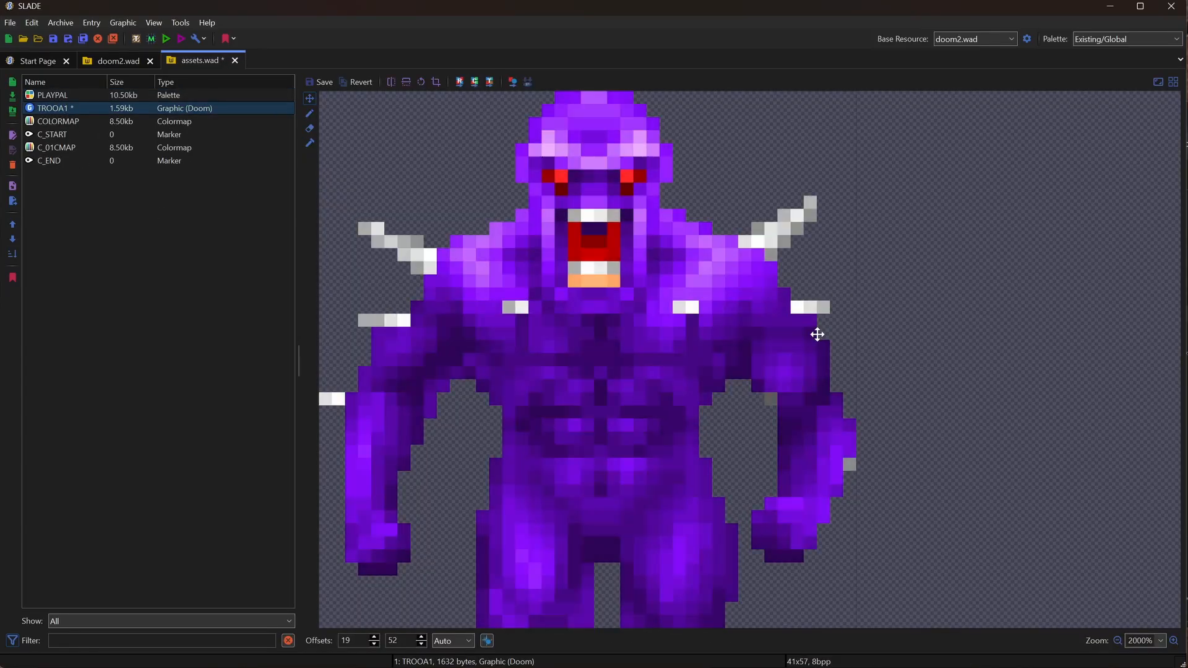
{"action": "scroll", "coordinate": [774, 315], "scroll_direction": "down", "scroll_amount": 3}
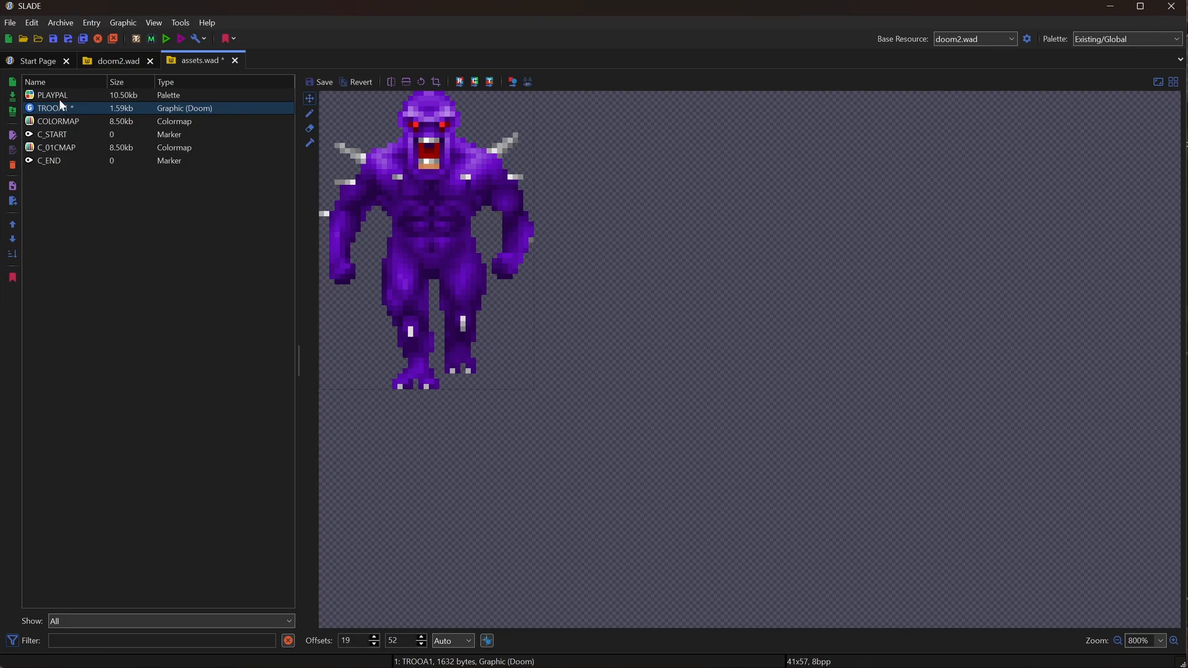
- Start a Colour Remap on the copied TROOA1 sprite and set its origin range to the purple row, 64:79
{"action": "left_click", "coordinate": [459, 81]}
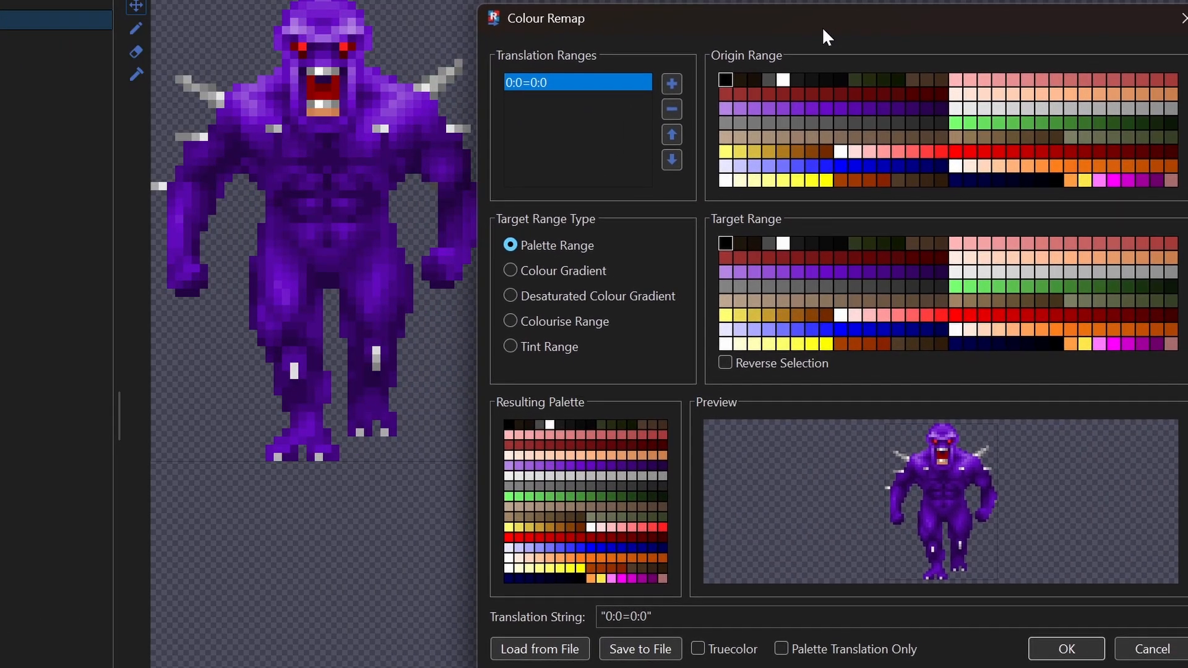
{"action": "mouse_move", "coordinate": [819, 24]}
{"action": "left_mouse_down"}
{"action": "mouse_move", "coordinate": [789, 28]}
{"action": "mouse_move", "coordinate": [812, 23]}
{"action": "left_mouse_up"}
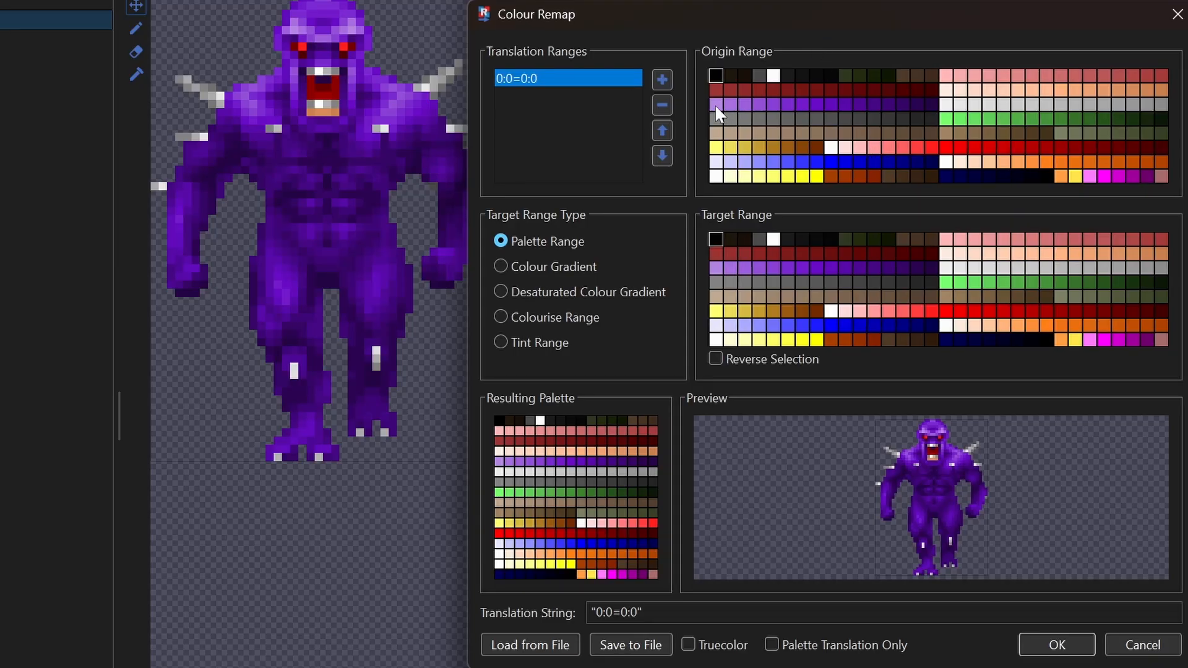
{"action": "left_click_drag", "start_coordinate": [716, 104], "coordinate": [821, 105]}
{"action": "left_click_drag", "start_coordinate": [919, 108], "coordinate": [925, 109]}
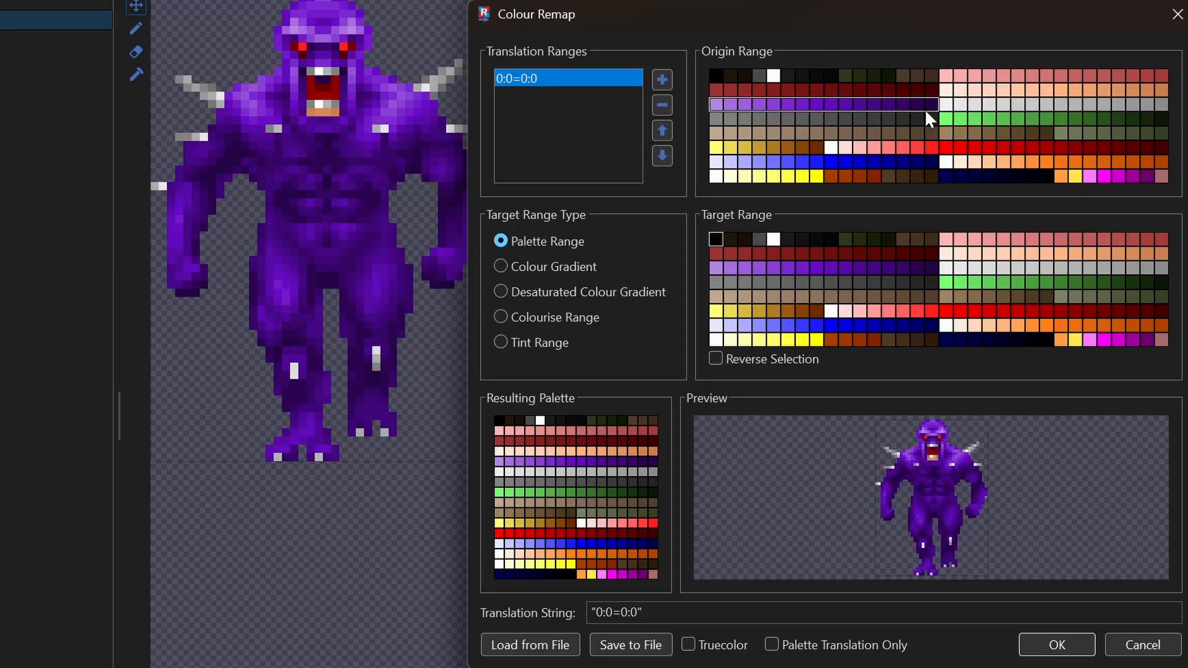
{"action": "left_click", "coordinate": [726, 113]}
{"action": "left_click_drag", "start_coordinate": [722, 101], "coordinate": [839, 99]}
{"action": "left_click_drag", "start_coordinate": [922, 99], "coordinate": [923, 102]}
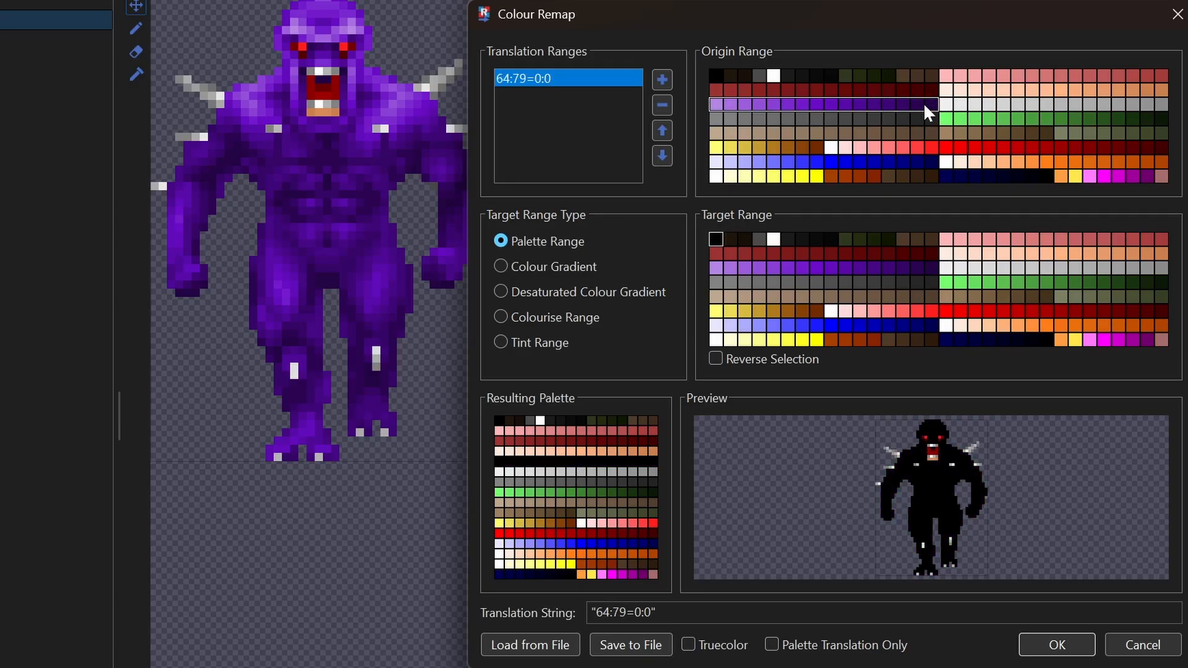
- Try target ranges 250:250, 69:79 and 71:79 for the purple translation to compare progressively darker versions of the sprite
{"action": "left_click", "coordinate": [1089, 340]}
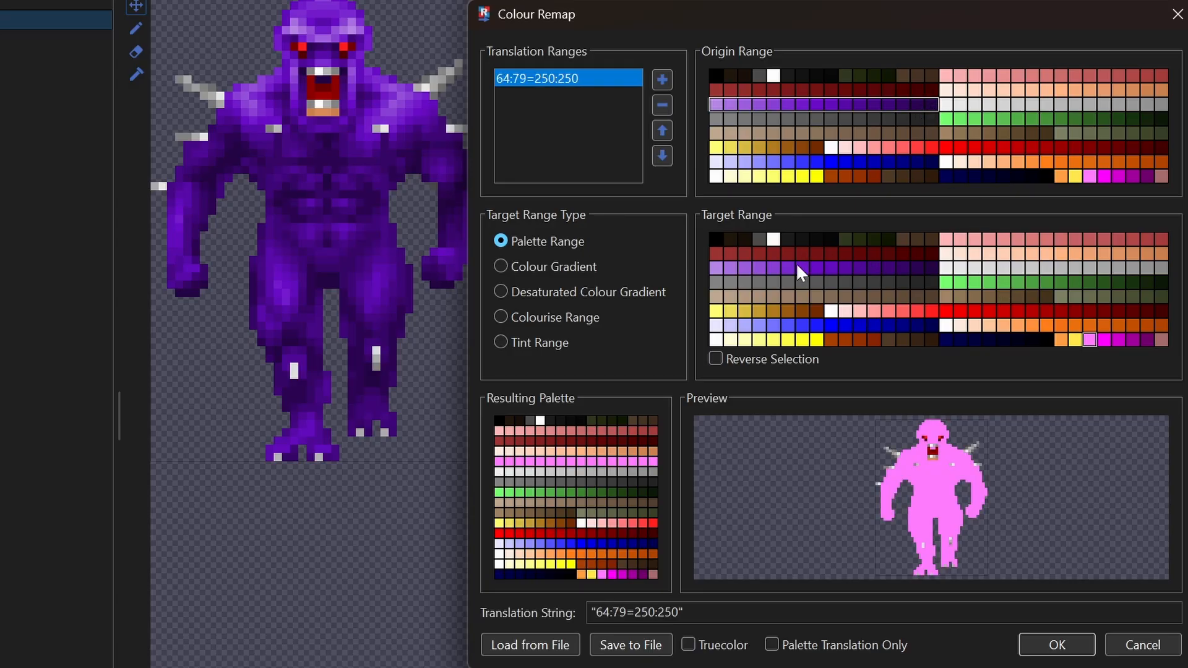
{"action": "left_click_drag", "start_coordinate": [786, 270], "coordinate": [929, 269]}
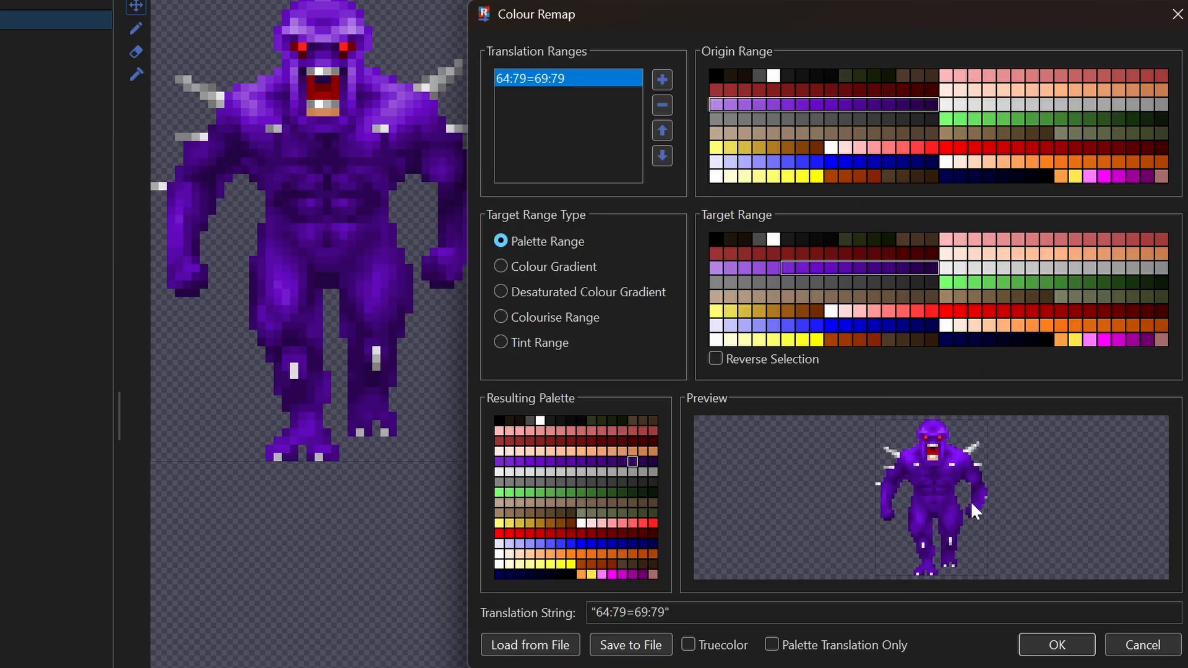
{"action": "left_click_drag", "start_coordinate": [820, 267], "coordinate": [845, 268]}
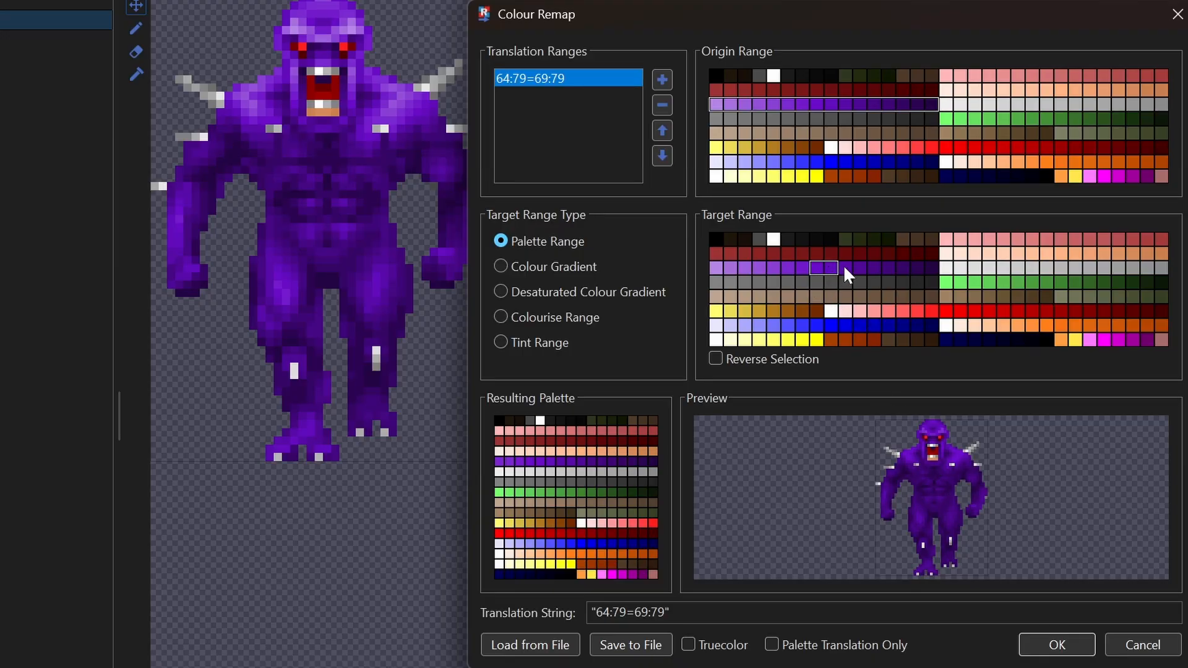
{"action": "left_click_drag", "start_coordinate": [936, 277], "coordinate": [934, 279]}
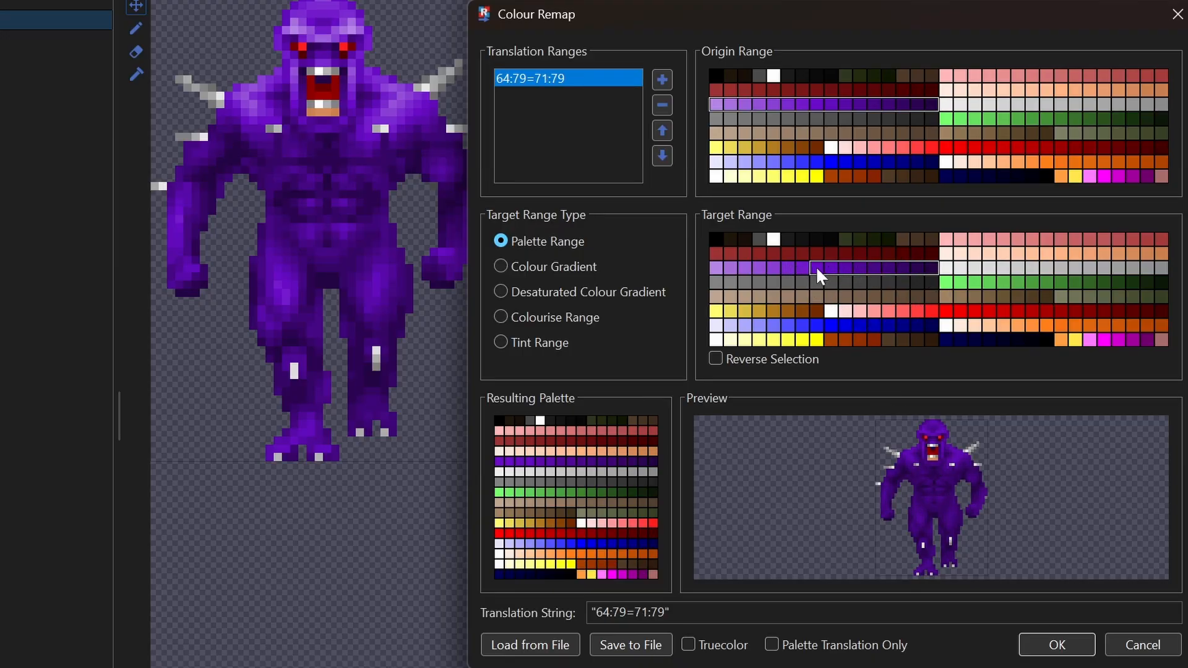
{"action": "left_click_drag", "start_coordinate": [792, 267], "coordinate": [813, 268]}
{"action": "left_click_drag", "start_coordinate": [932, 273], "coordinate": [931, 272]}
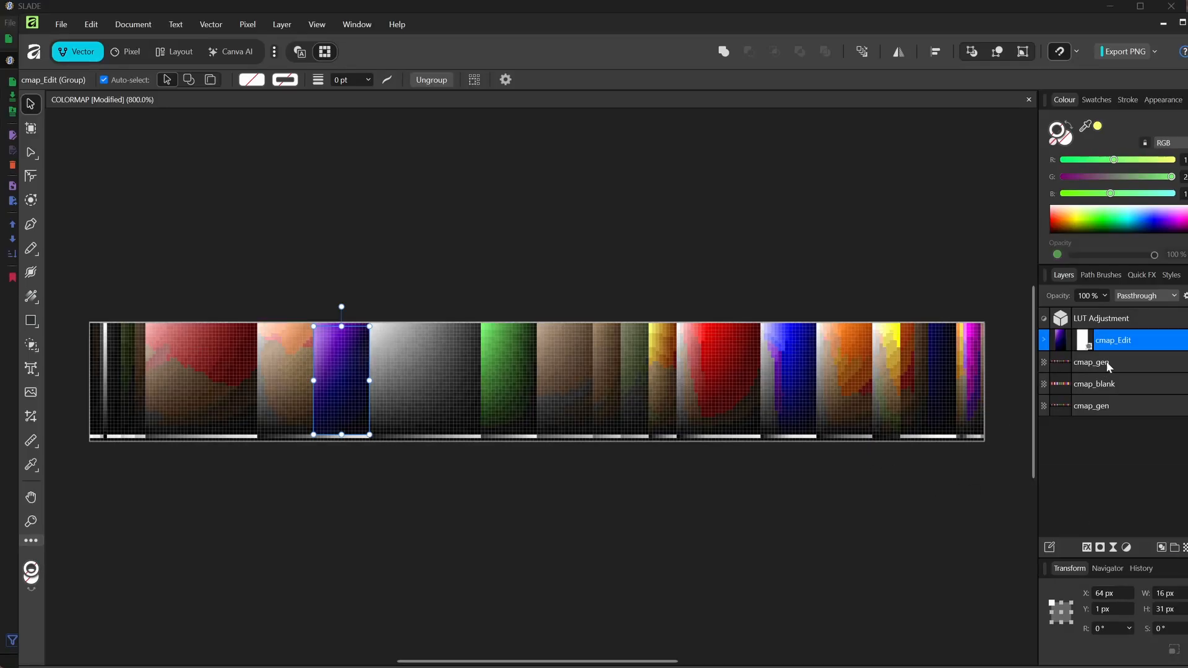
- Back in the COLORMAP document, duplicate the cmap_blank layer and move the copy above the LUT Adjustment layer
{"action": "left_click", "coordinate": [1142, 388]}
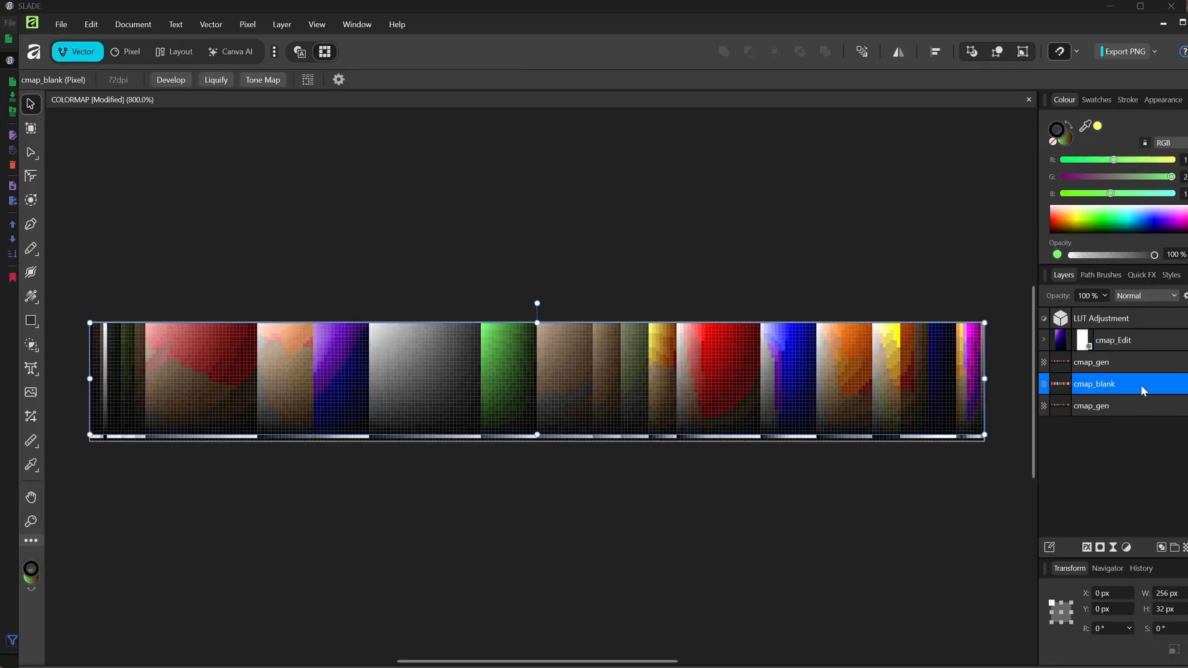
{"action": "right_click", "coordinate": [1141, 384]}
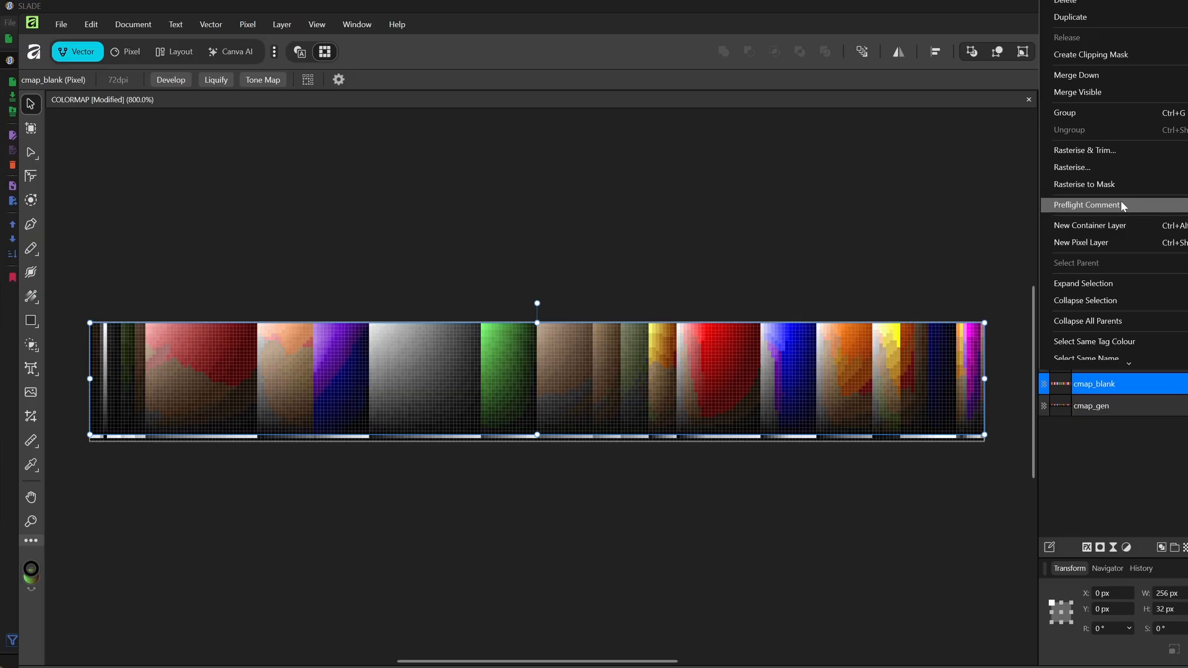
{"action": "left_click", "coordinate": [1080, 18]}
{"action": "left_click_drag", "start_coordinate": [1091, 409], "coordinate": [1101, 321]}
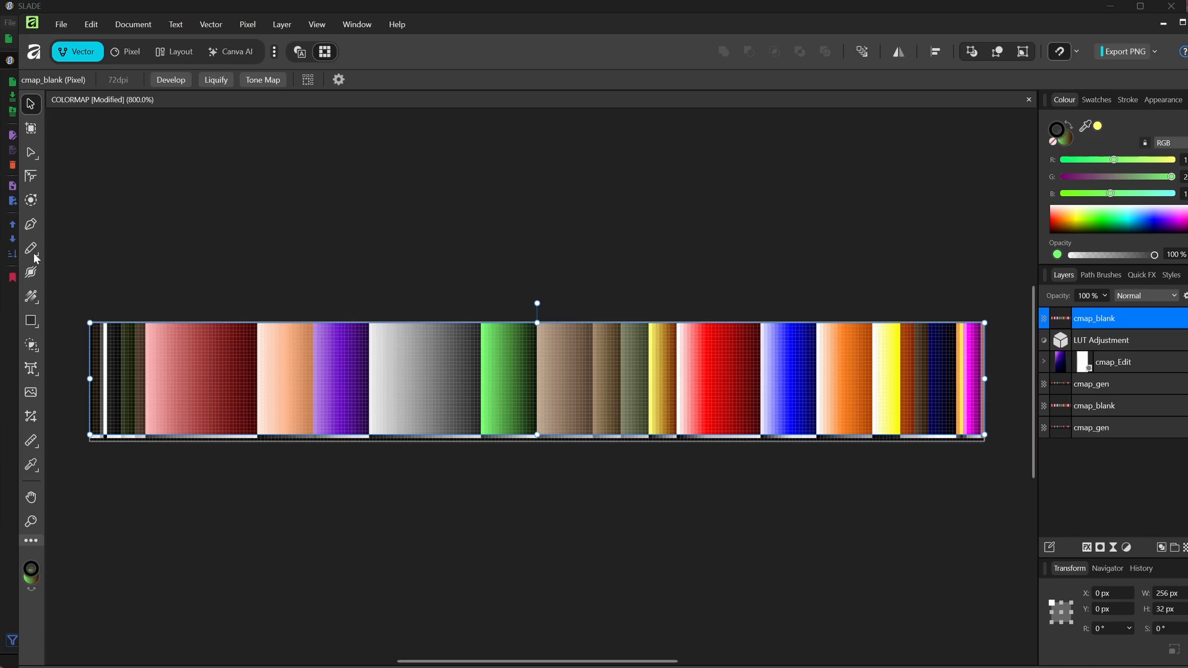
- In pixel editing mode, marquee-select the pink-to-dark-red range at X 16 px, 32 × 32 px, and duplicate it onto its own layer
{"action": "left_click", "coordinate": [34, 321]}
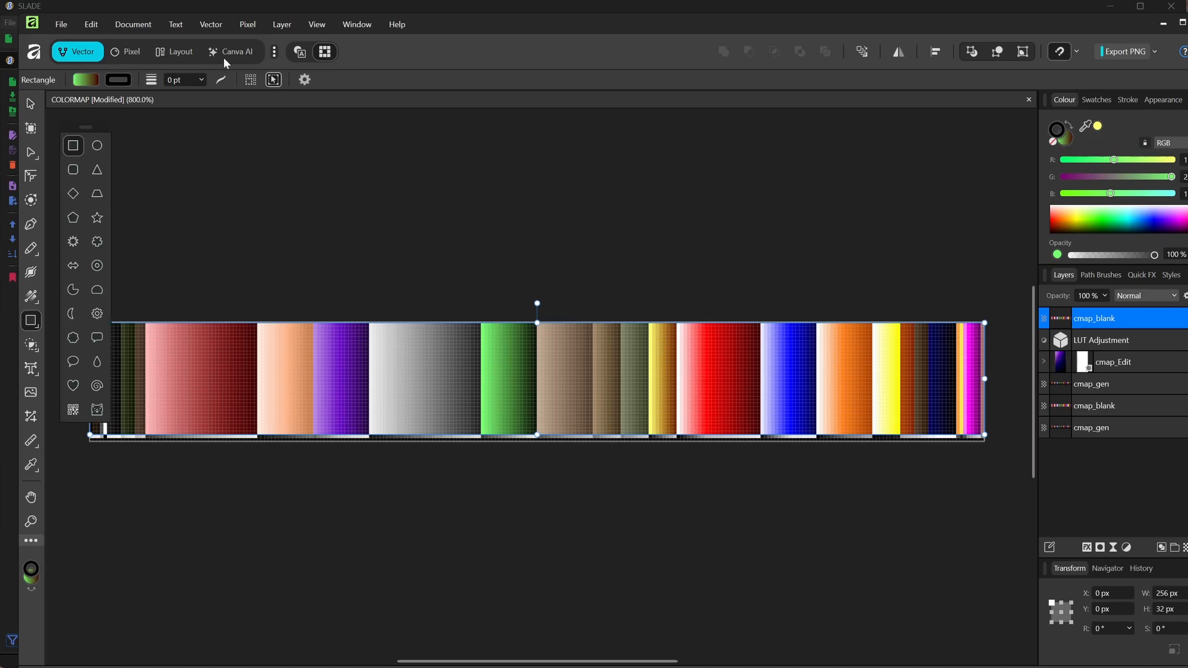
{"action": "left_click", "coordinate": [141, 52]}
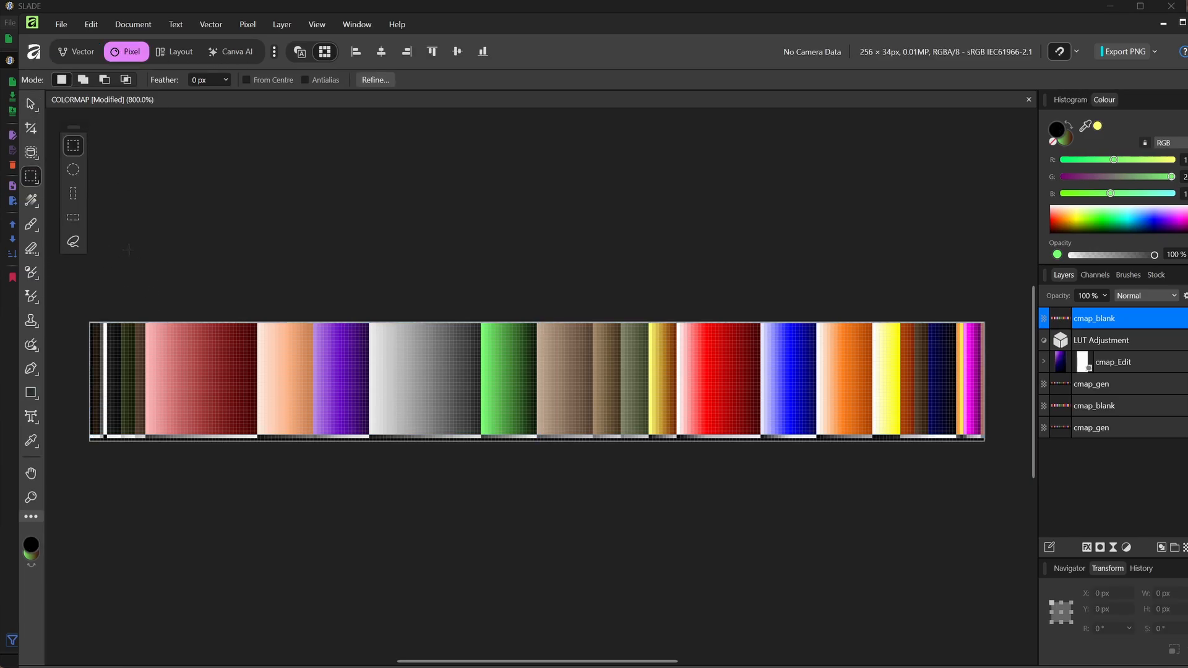
{"action": "left_click_drag", "start_coordinate": [257, 323], "coordinate": [145, 434]}
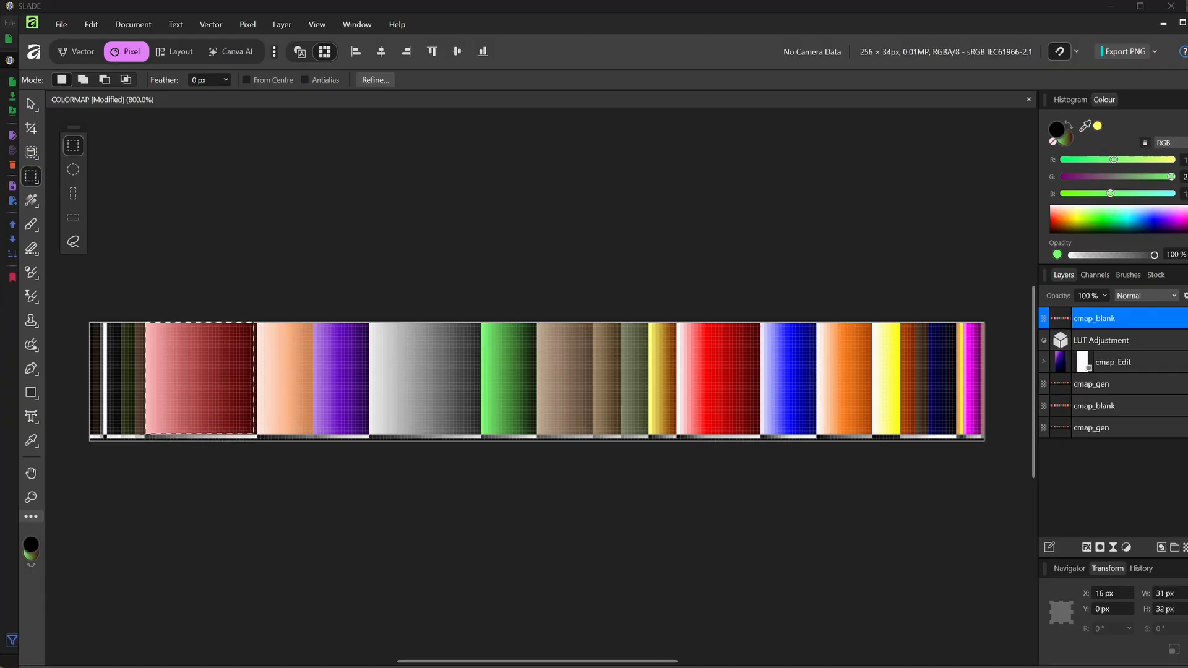
{"action": "key", "text": "ctrl+equal"}
{"action": "key", "text": "ctrl+equal"}
{"action": "key", "text": "ctrl+equal"}
{"action": "key", "text": "ctrl+equal"}
{"action": "middle_click_drag", "start_coordinate": [331, 440], "coordinate": [886, 429]}
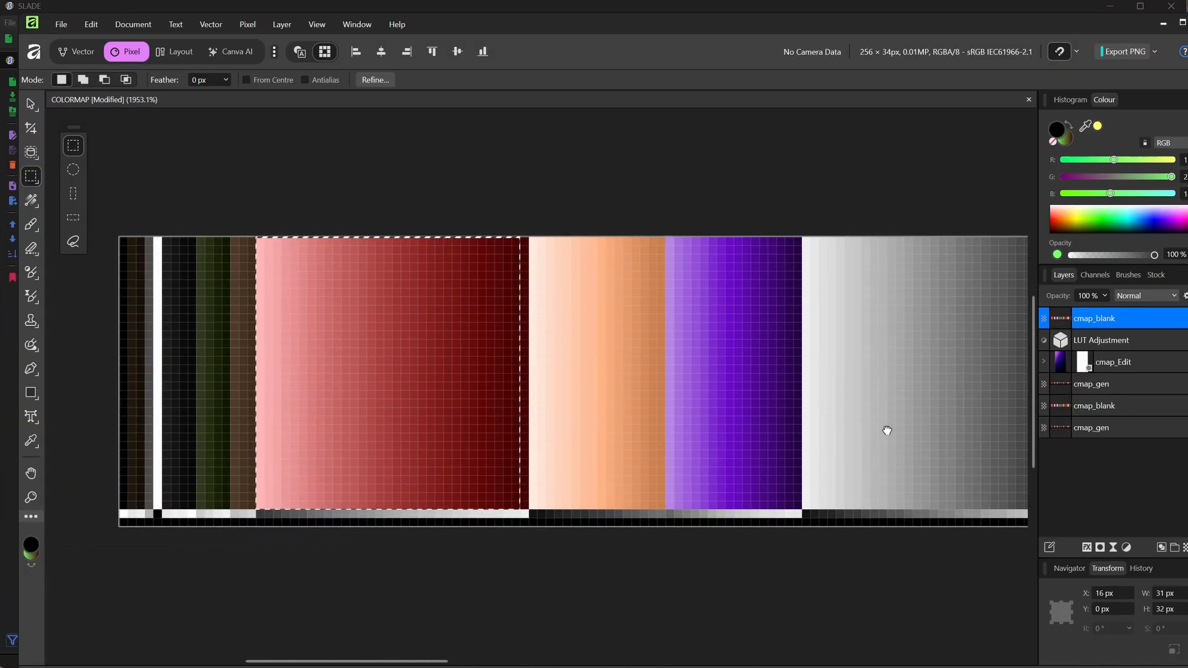
{"action": "left_click_drag", "start_coordinate": [525, 273], "coordinate": [527, 512]}
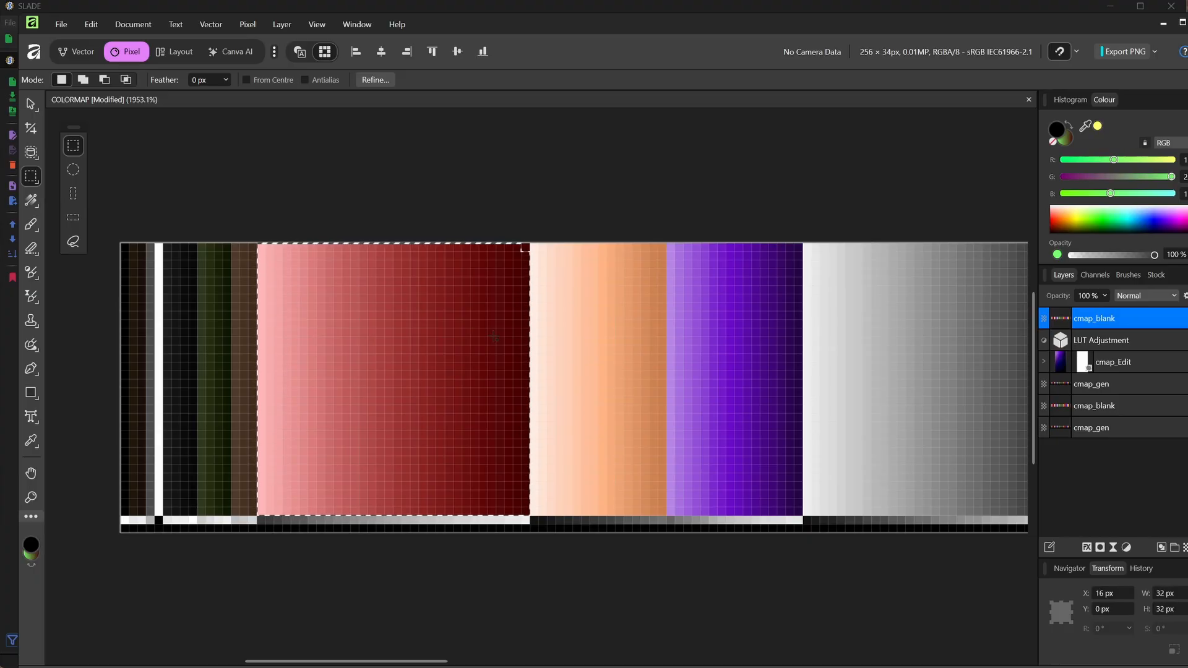
{"action": "left_click_drag", "start_coordinate": [525, 247], "coordinate": [528, 249], "text": "ctrl"}
{"action": "left_click", "coordinate": [1186, 547]}
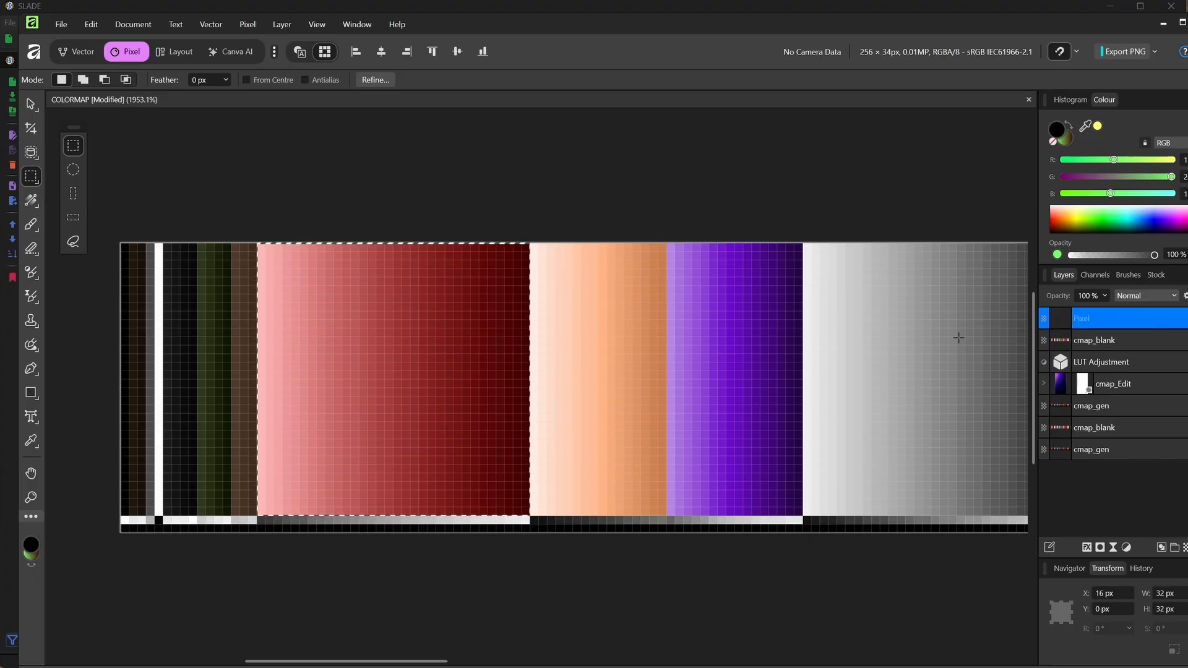
- Copy the bright red range of the upper cmap_blank at X 168 px, 24 × 32 px, onto its own layer and hide that cmap_blank
{"action": "middle_click_drag", "start_coordinate": [960, 337], "coordinate": [361, 376]}
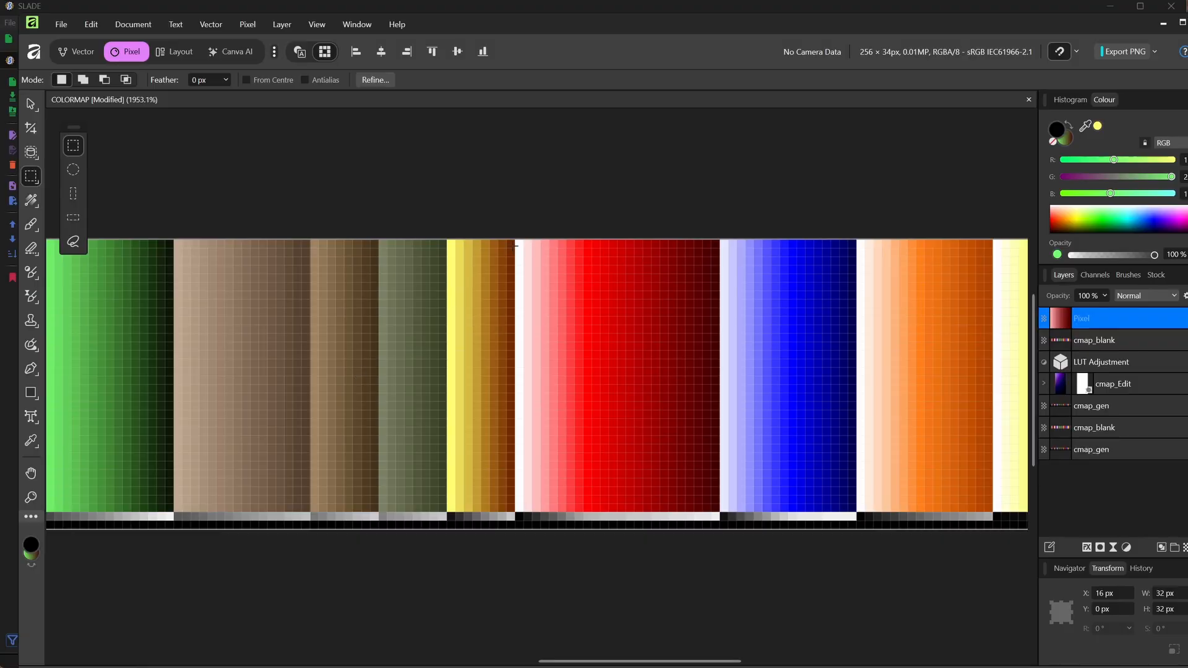
{"action": "left_click_drag", "start_coordinate": [517, 242], "coordinate": [719, 513]}
{"action": "left_click", "coordinate": [1101, 347]}
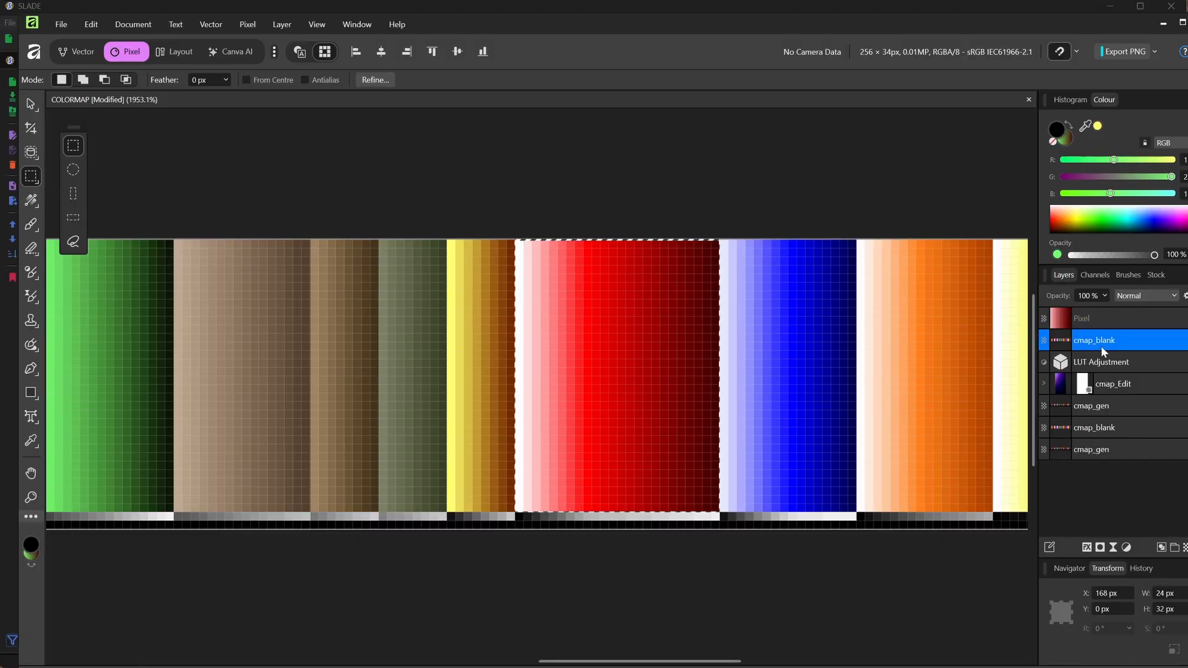
{"action": "key", "text": "ctrl+j"}
{"action": "left_click", "coordinate": [1187, 362]}
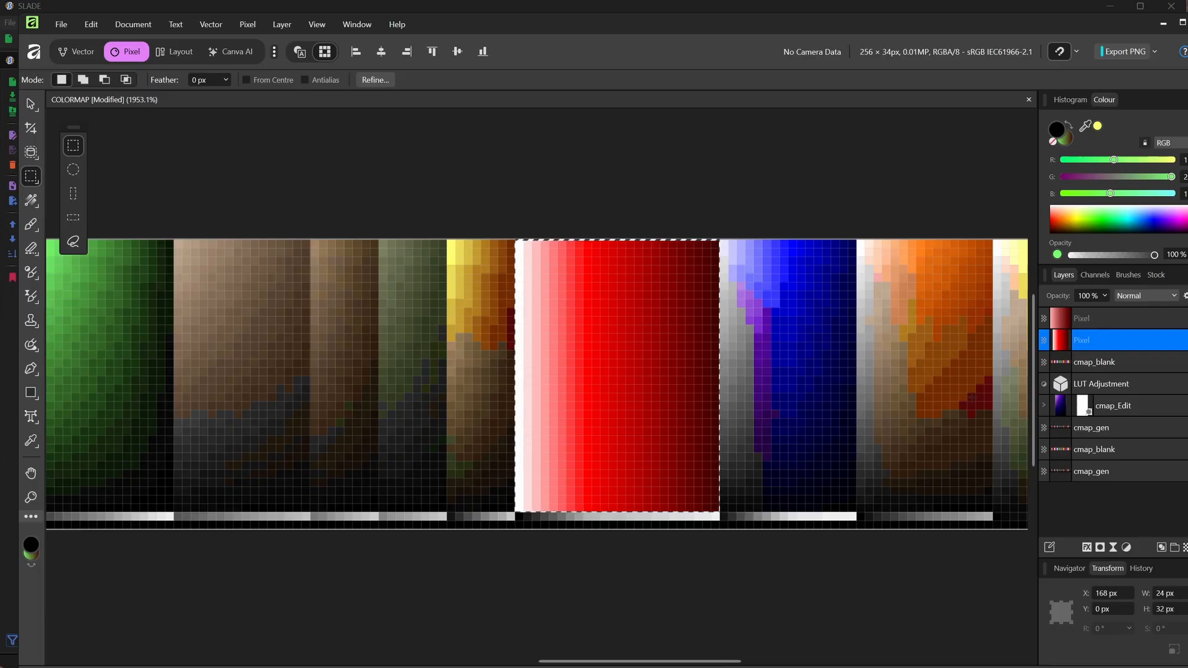
- Clear the selection and export the whole document as PNG over the colormap file in a folder under src\convert
{"action": "key", "text": "ctrl+minus"}
{"action": "left_click_drag", "start_coordinate": [478, 261], "coordinate": [659, 261]}
{"action": "left_click", "coordinate": [61, 24]}
{"action": "mouse_move", "coordinate": [210, 384]}
{"action": "left_click", "coordinate": [269, 381]}
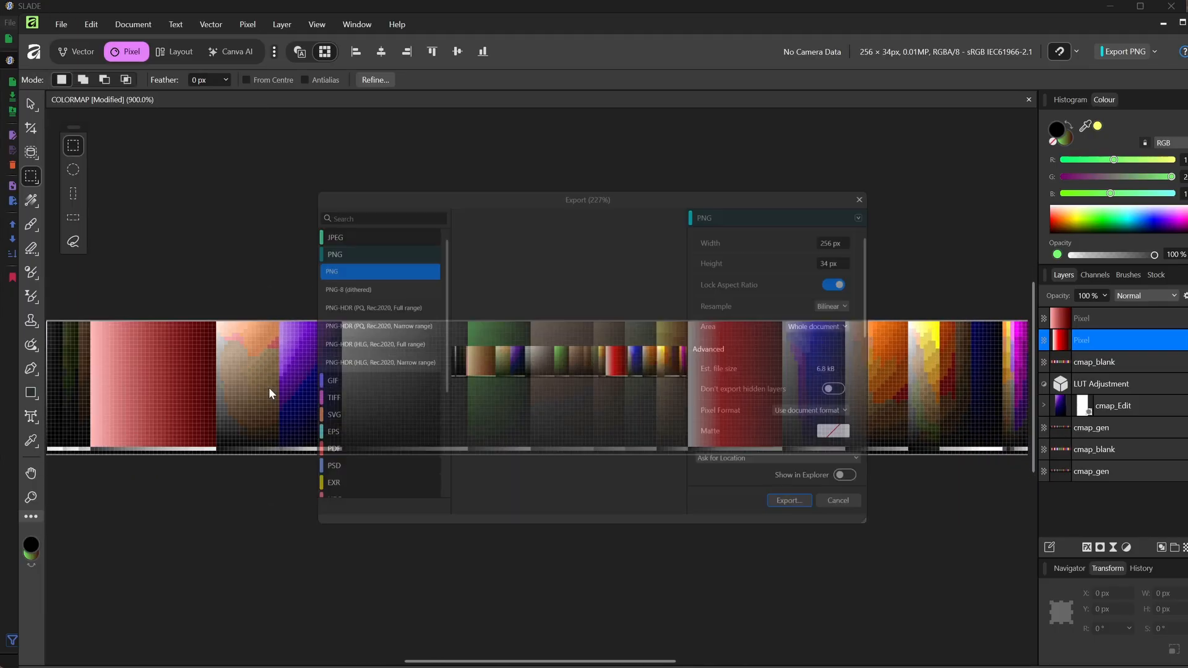
{"action": "left_click", "coordinate": [802, 512]}
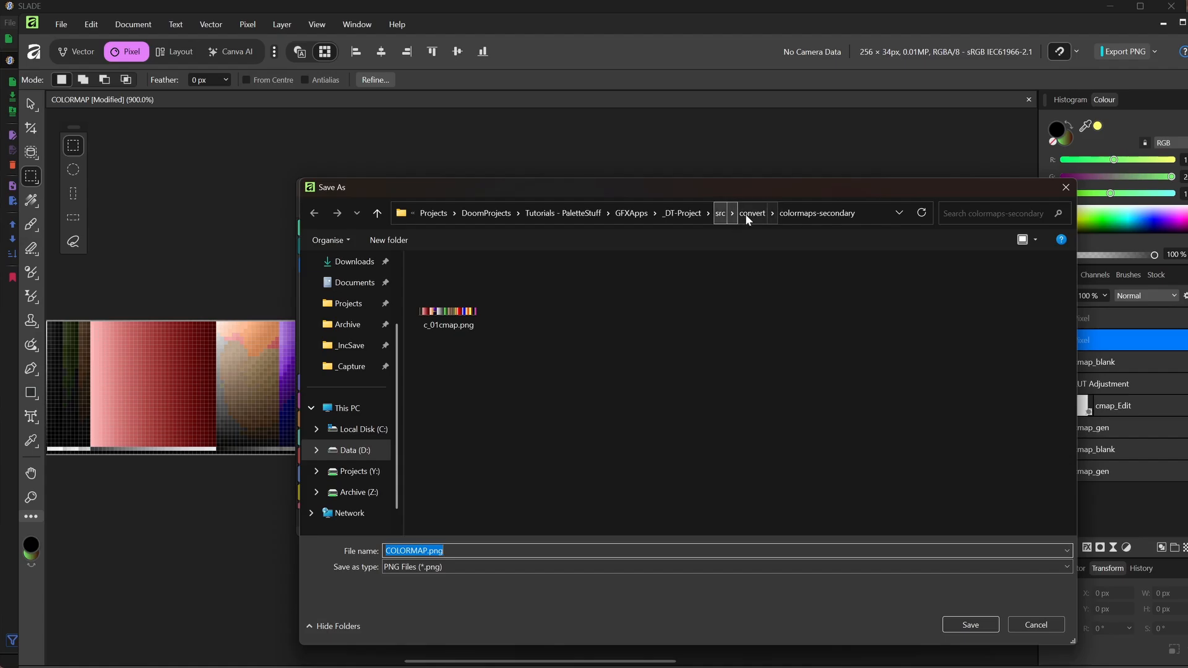
{"action": "left_click", "coordinate": [745, 213]}
{"action": "double_click", "coordinate": [433, 284]}
{"action": "double_click", "coordinate": [442, 291]}
{"action": "left_click", "coordinate": [640, 371]}
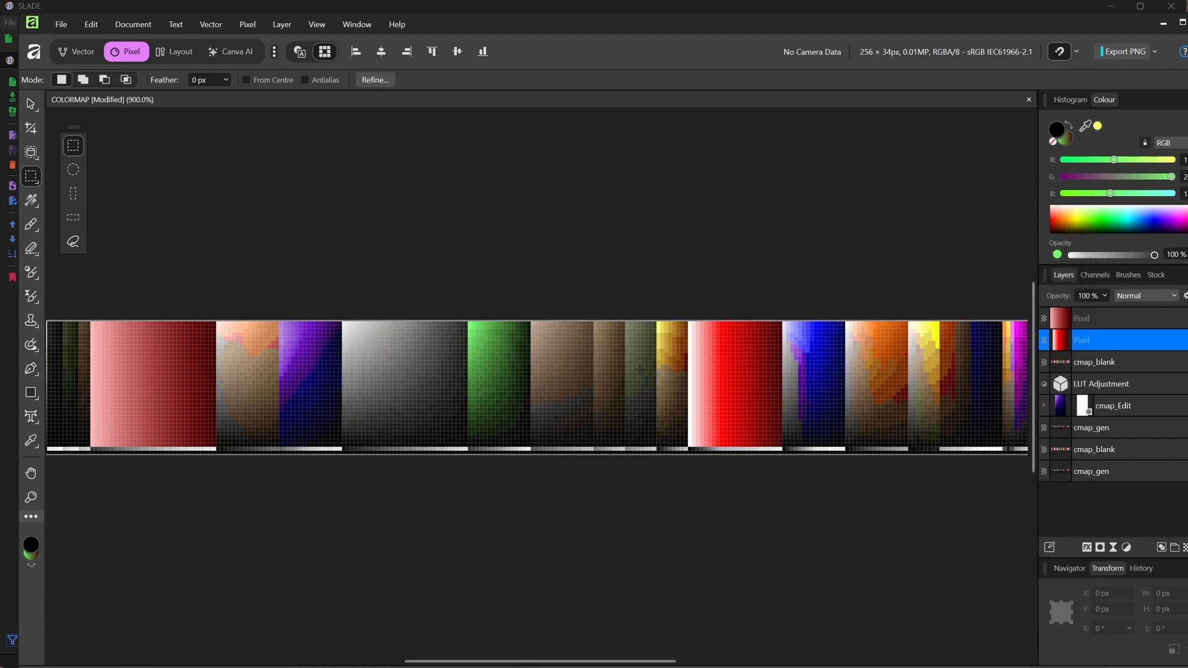
- Rerun the previous console command to launch the Doom test level with the newly exported colormap
{"action": "key", "text": "ctrl+grave"}
{"action": "key", "text": "Up"}
{"action": "key", "text": "Return"}
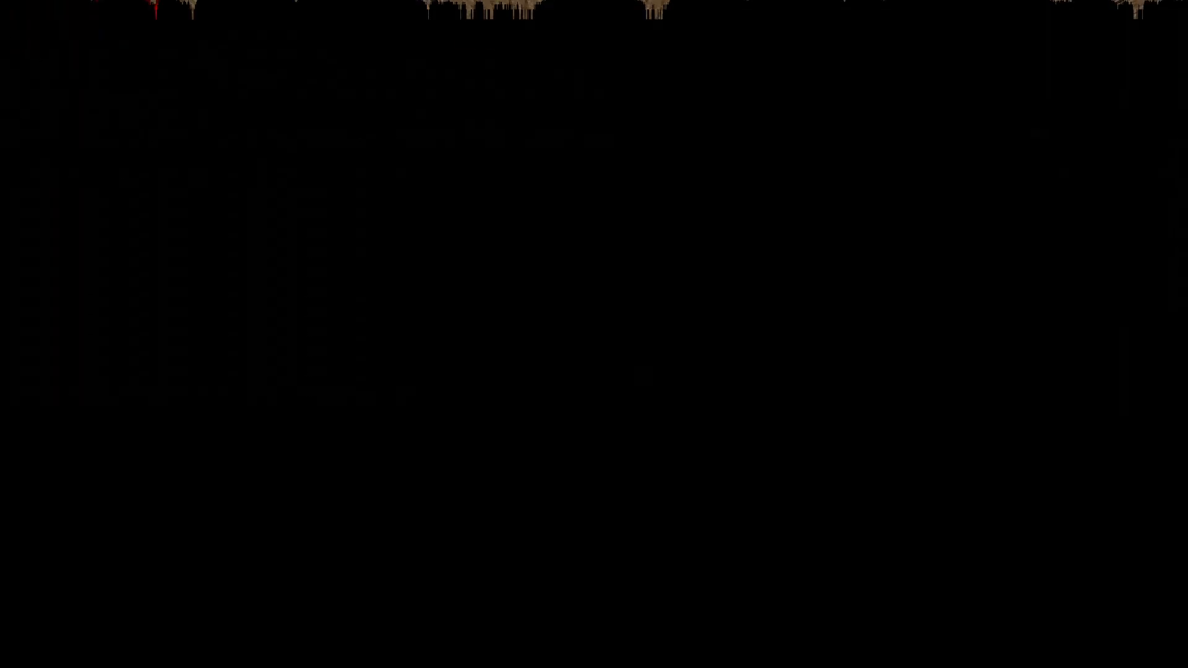
- Walk along the numbered light-level corridor, examine how the undarkened reds show in the dark sectors, and quit the game
{"action": "key", "text": "a"}
{"action": "key", "text": "w"}
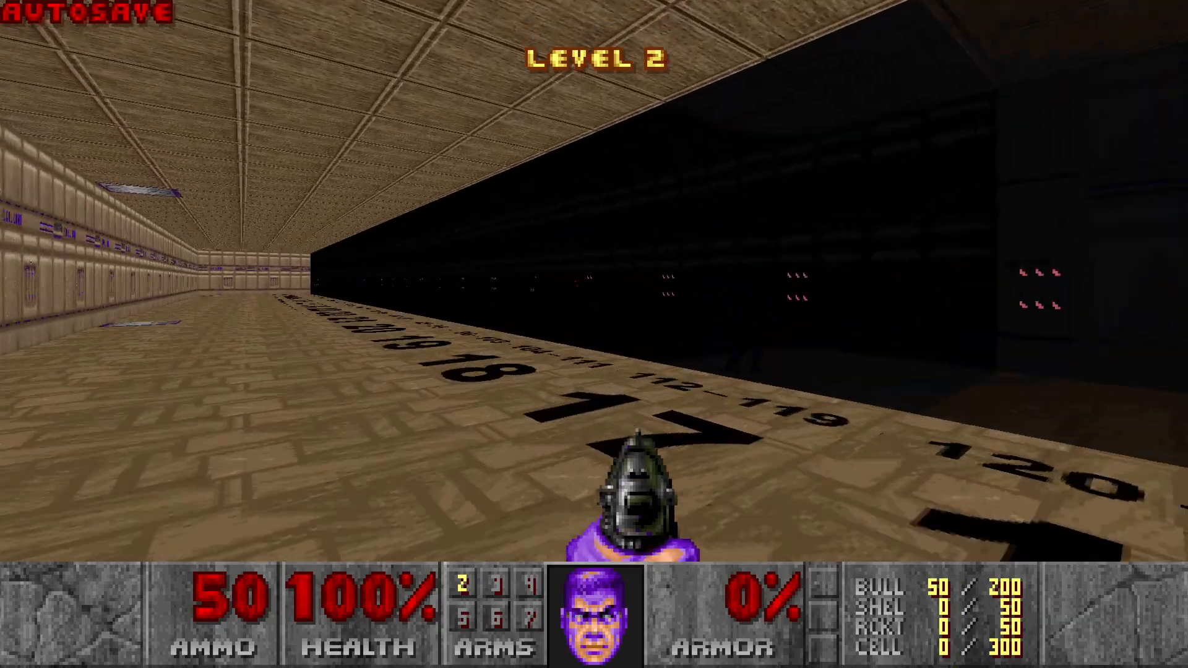
{"action": "key", "text": "a"}
{"action": "key", "text": "w"}
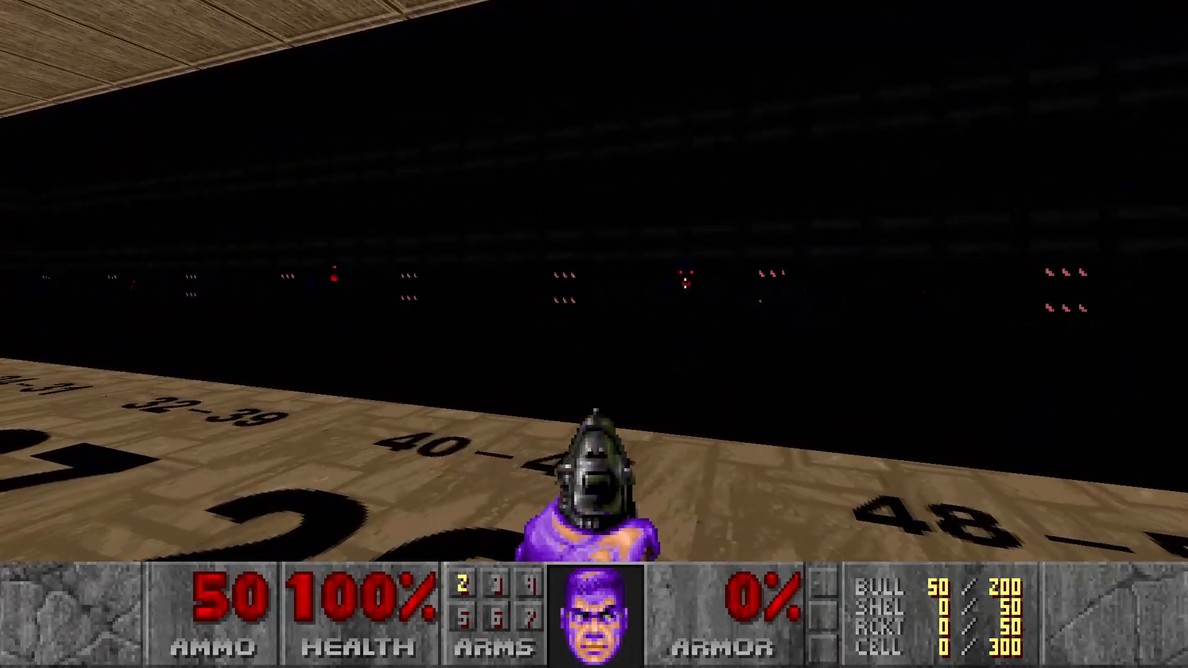
{"action": "key", "text": "a"}
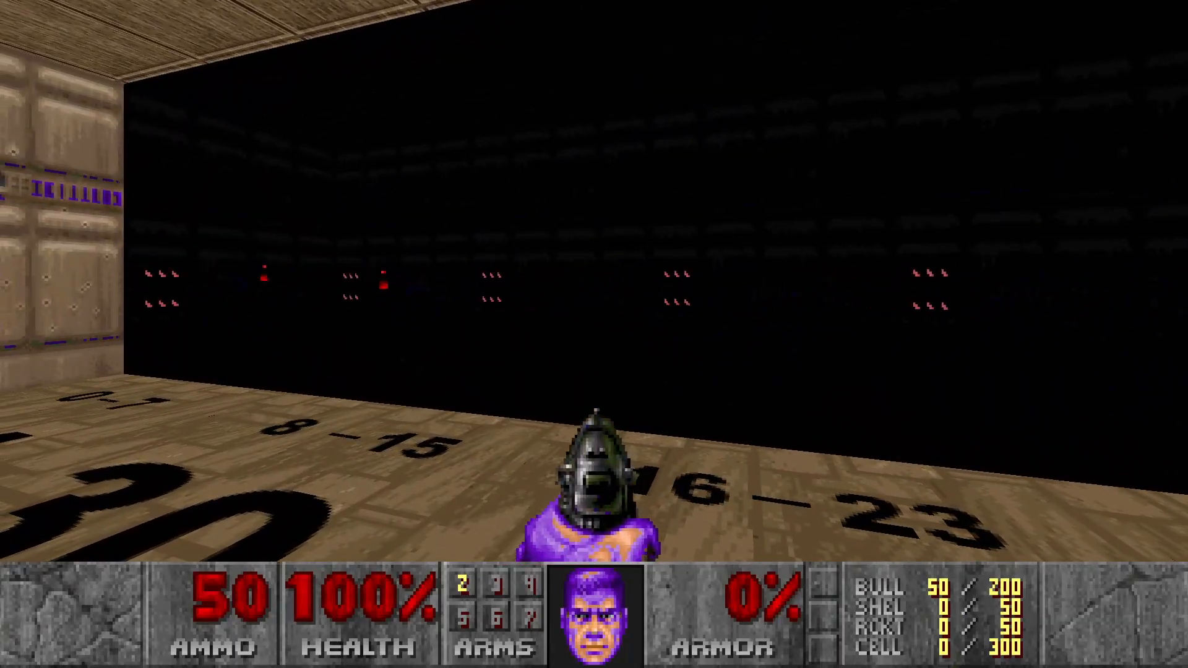
{"action": "key", "text": "w"}
{"action": "key", "text": "d"}
{"action": "key", "text": "w"}
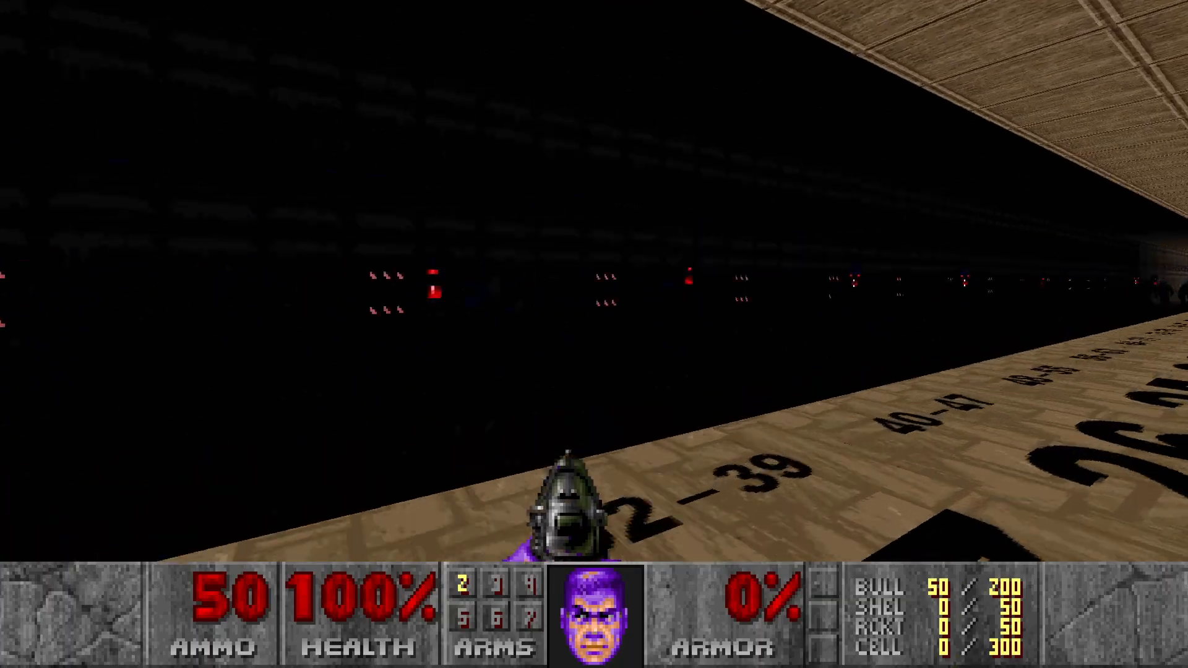
{"action": "key", "text": "d"}
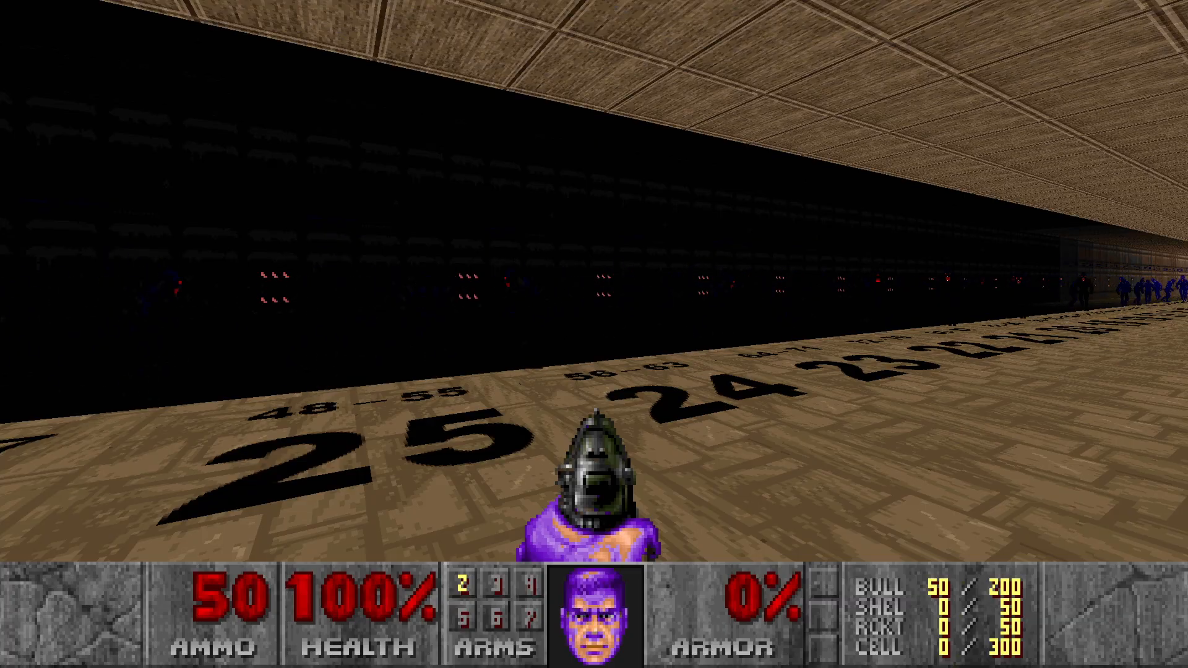
{"action": "key", "text": "w"}
{"action": "key", "text": "d"}
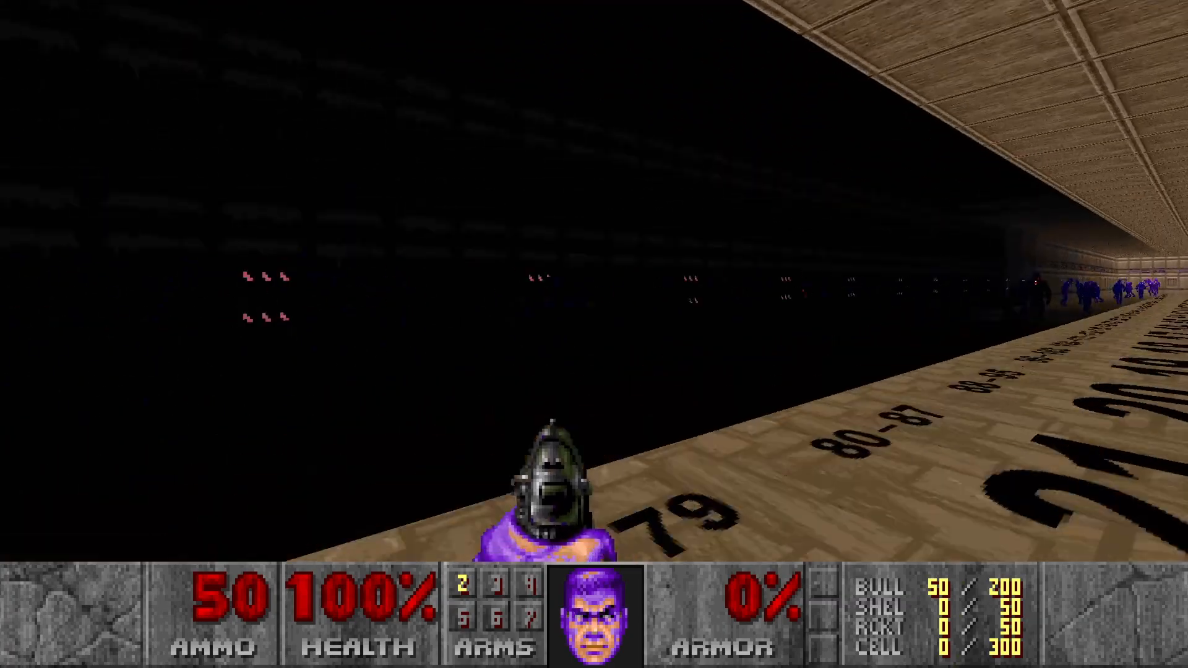
{"action": "key", "text": "a"}
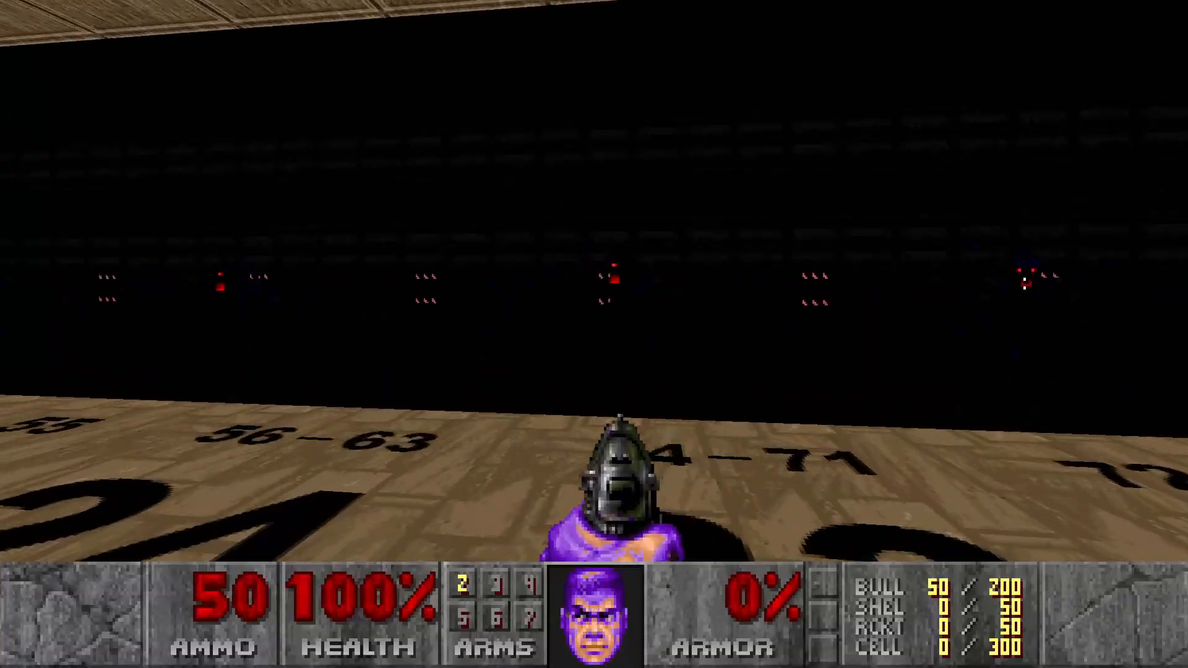
{"action": "key", "text": "d"}
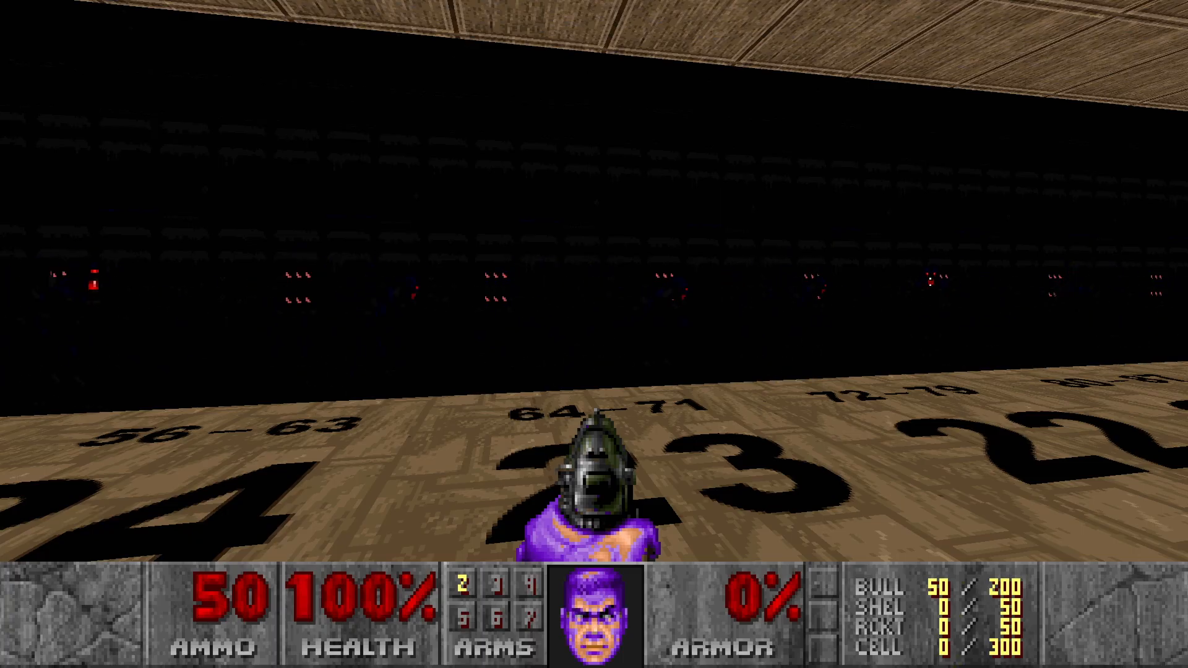
{"action": "key", "text": "Escape"}
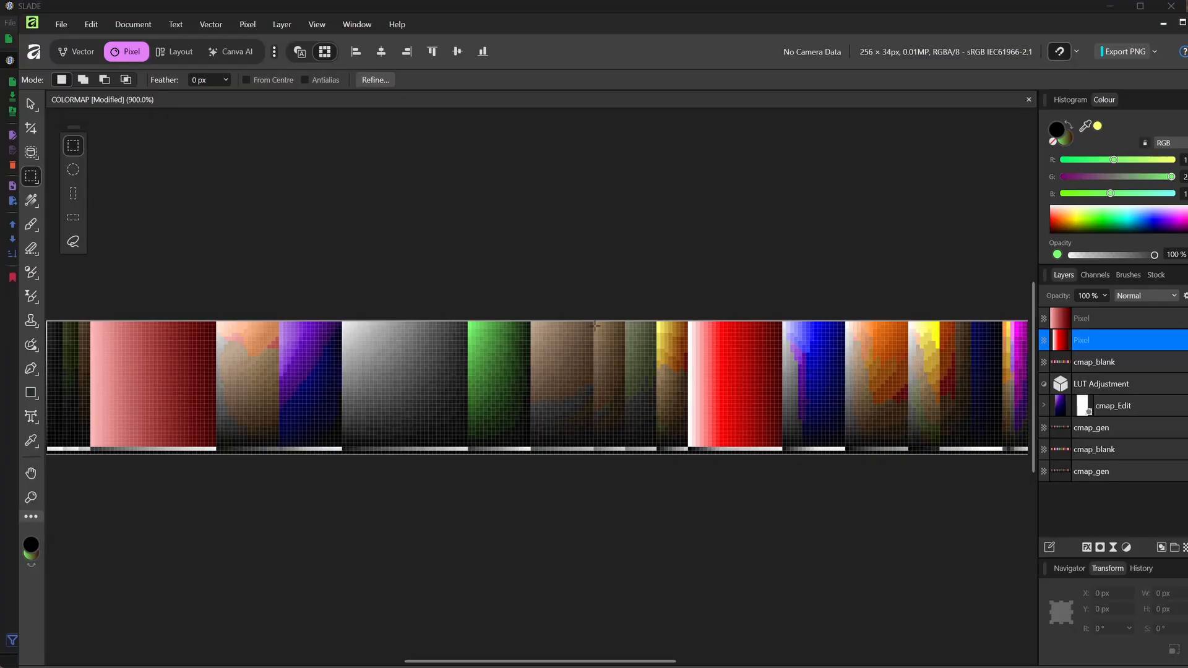
- Examine the colormap's colour ranges up close, marking a 14 × 1 px strip on the top row of the pink-to-dark-red range
{"action": "scroll", "coordinate": [594, 325], "scroll_direction": "up", "scroll_amount": 5, "text": "ctrl"}
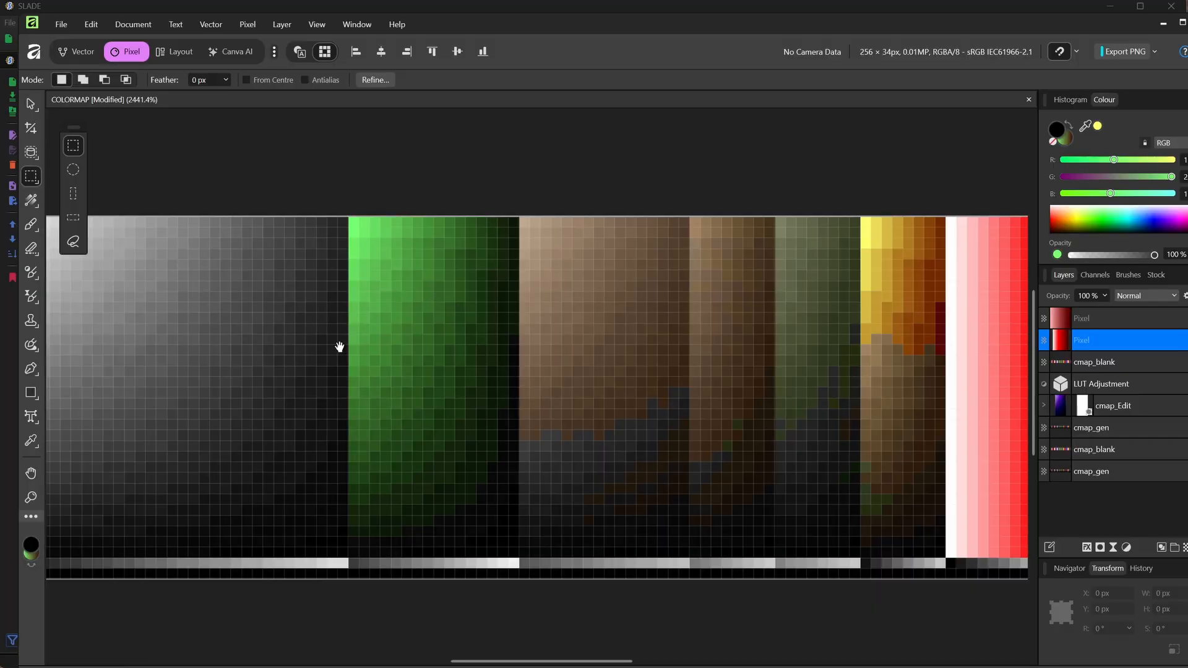
{"action": "left_click_drag", "start_coordinate": [340, 345], "coordinate": [893, 387]}
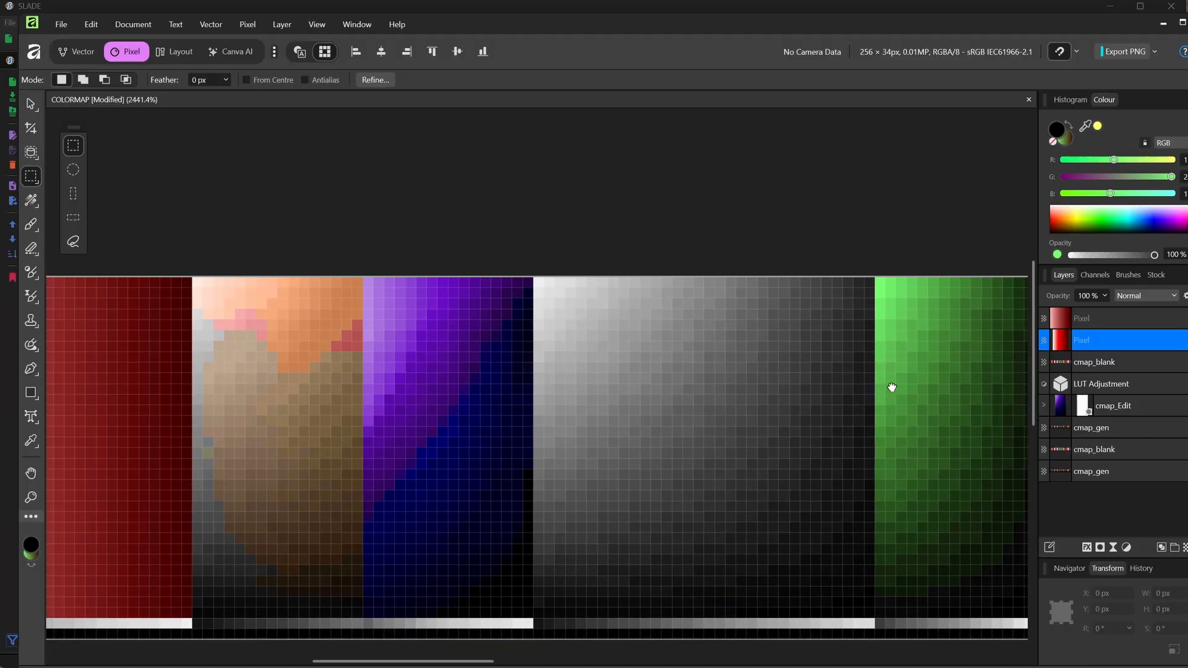
{"action": "left_click_drag", "start_coordinate": [475, 381], "coordinate": [903, 388]}
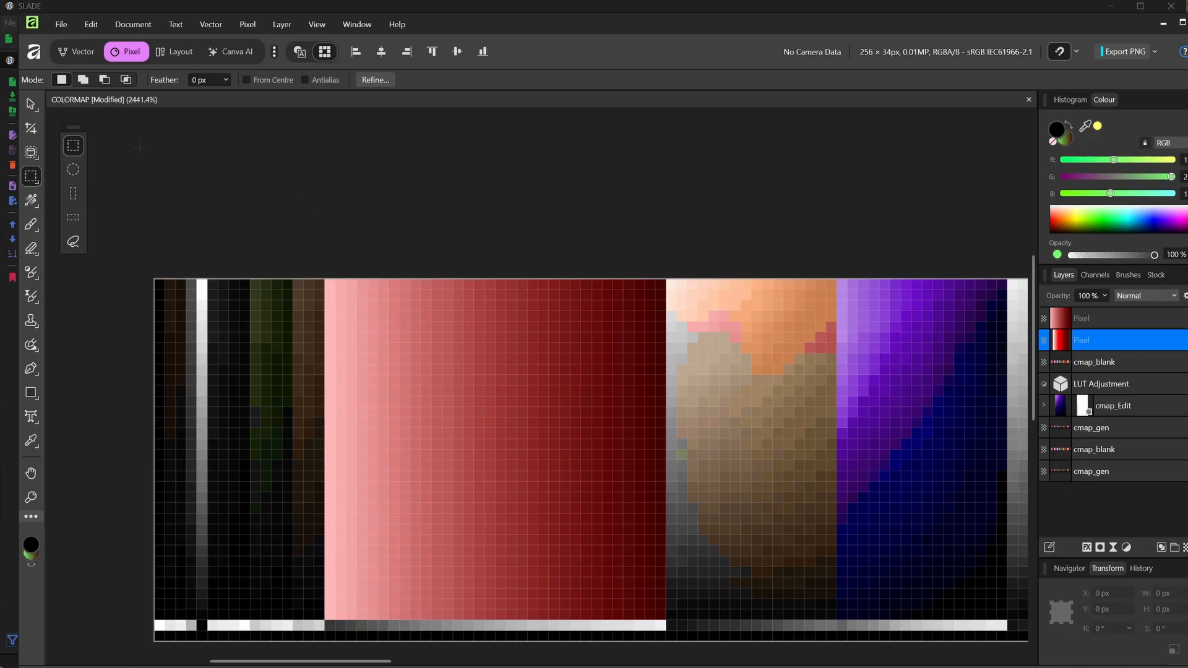
{"action": "left_click_drag", "start_coordinate": [398, 213], "coordinate": [549, 291]}
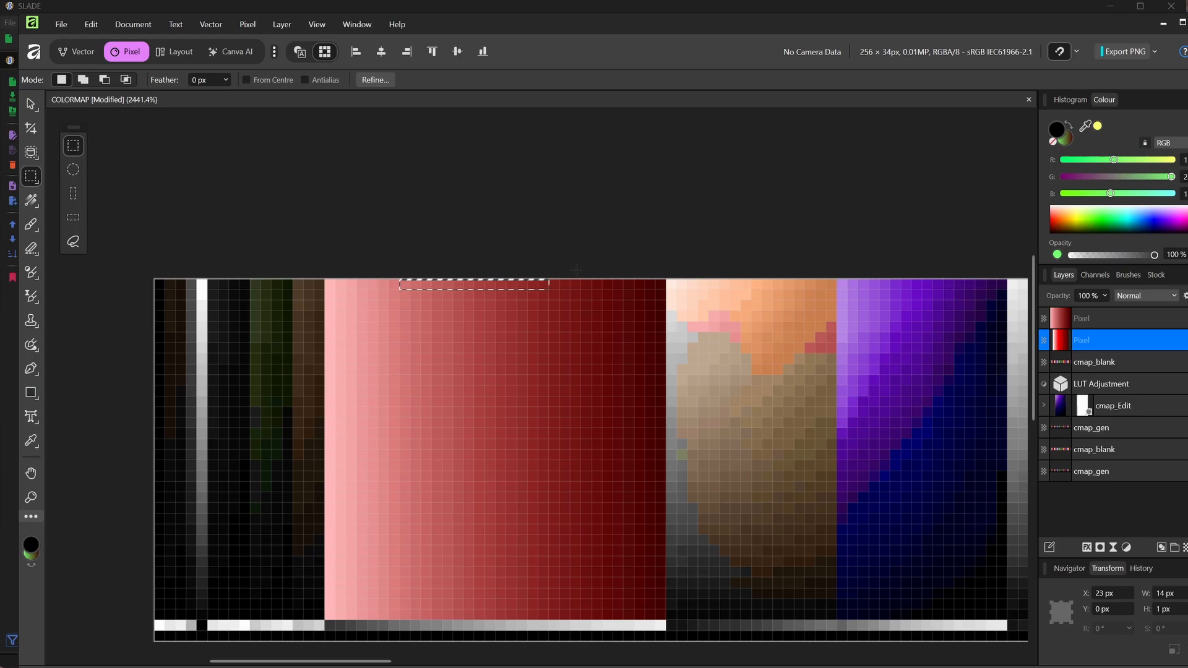
{"action": "scroll", "coordinate": [576, 270], "scroll_direction": "down", "scroll_amount": 5, "text": "ctrl"}
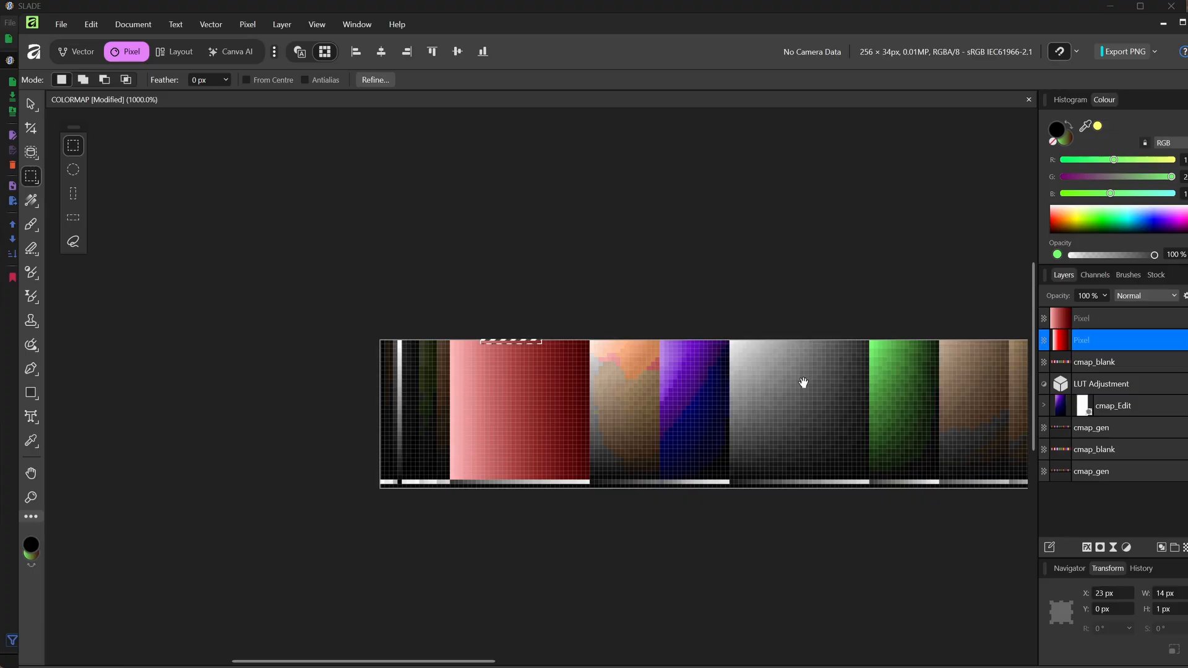
{"action": "middle_click_drag", "start_coordinate": [800, 384], "coordinate": [472, 314]}
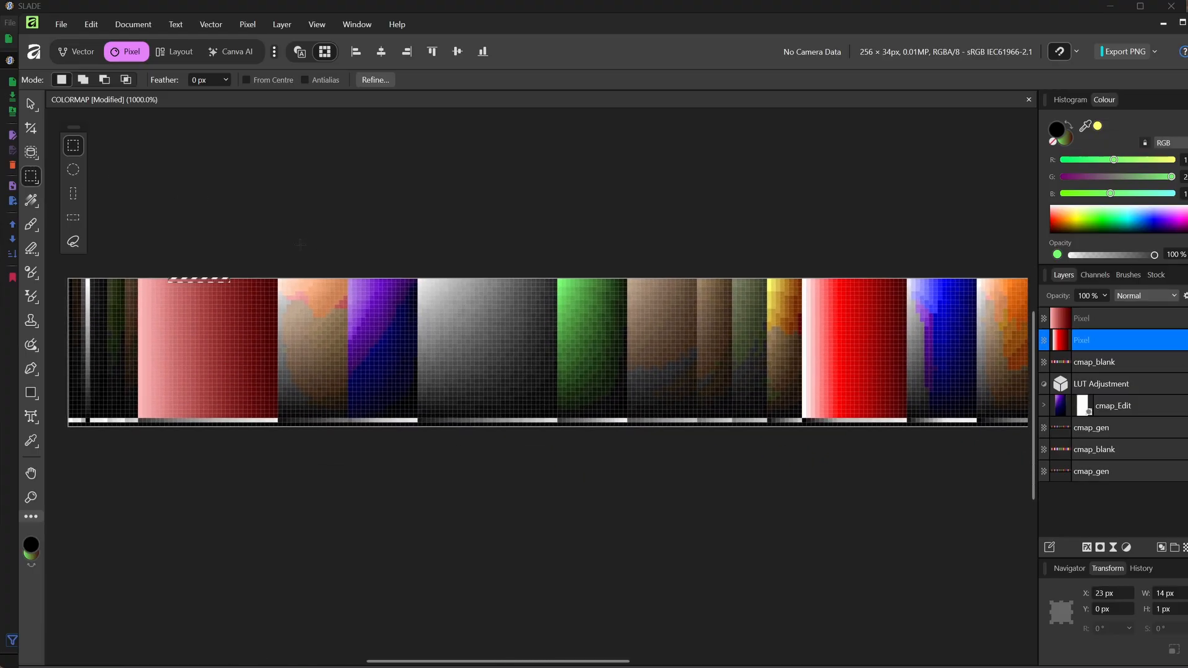
{"action": "scroll", "coordinate": [577, 270], "scroll_direction": "up", "scroll_amount": 2, "text": "ctrl"}
{"action": "scroll", "coordinate": [577, 270], "scroll_direction": "down", "scroll_amount": 2, "text": "ctrl"}
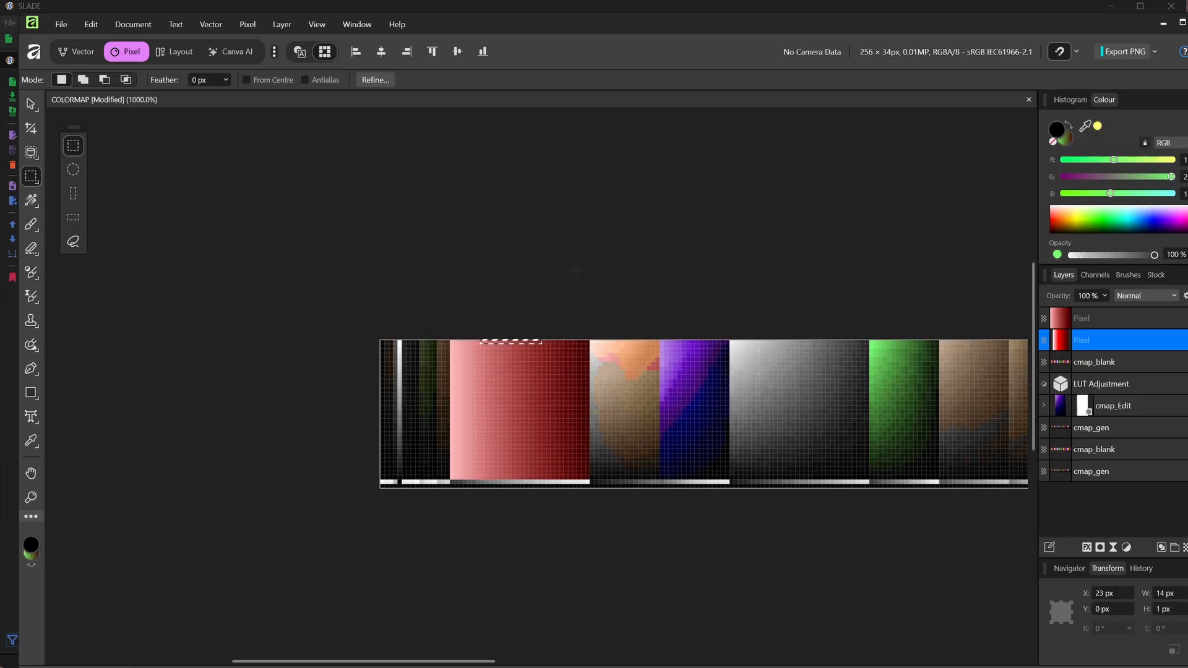
{"action": "middle_click_drag", "start_coordinate": [803, 384], "coordinate": [472, 310]}
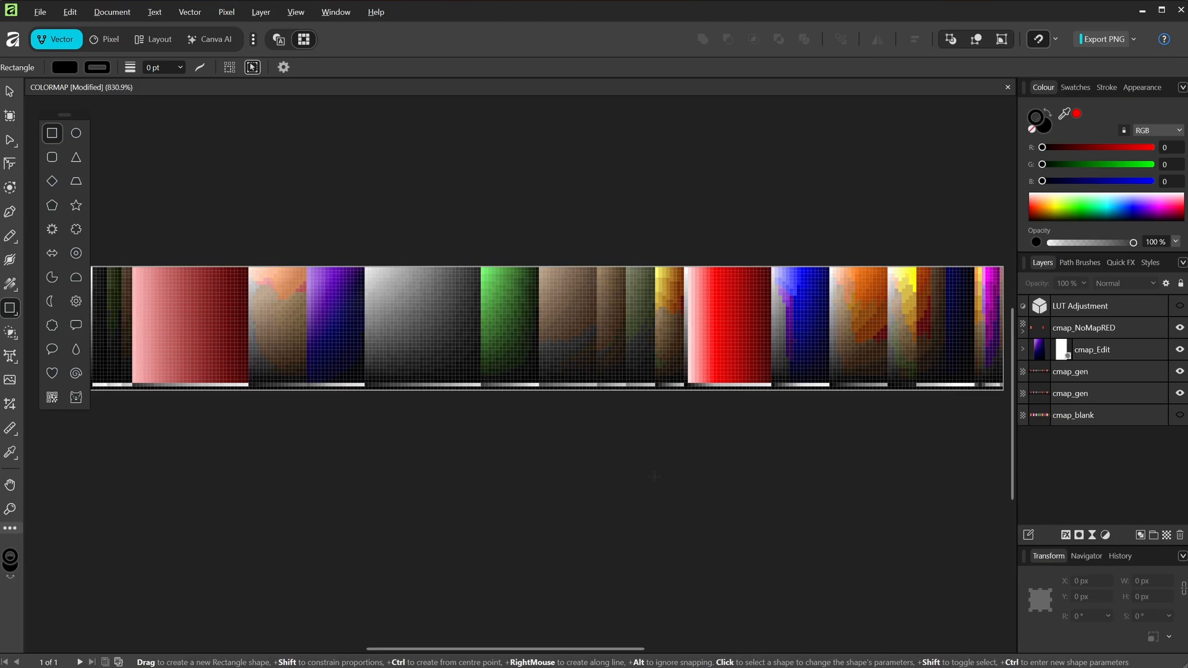
- Inspect the inverted greyscale row beneath the 32 light levels of the colormap, around the green range
{"action": "key", "text": "ctrl+plus"}
{"action": "key", "text": "ctrl+plus"}
{"action": "key", "text": "ctrl+plus"}
{"action": "key", "text": "ctrl+plus"}
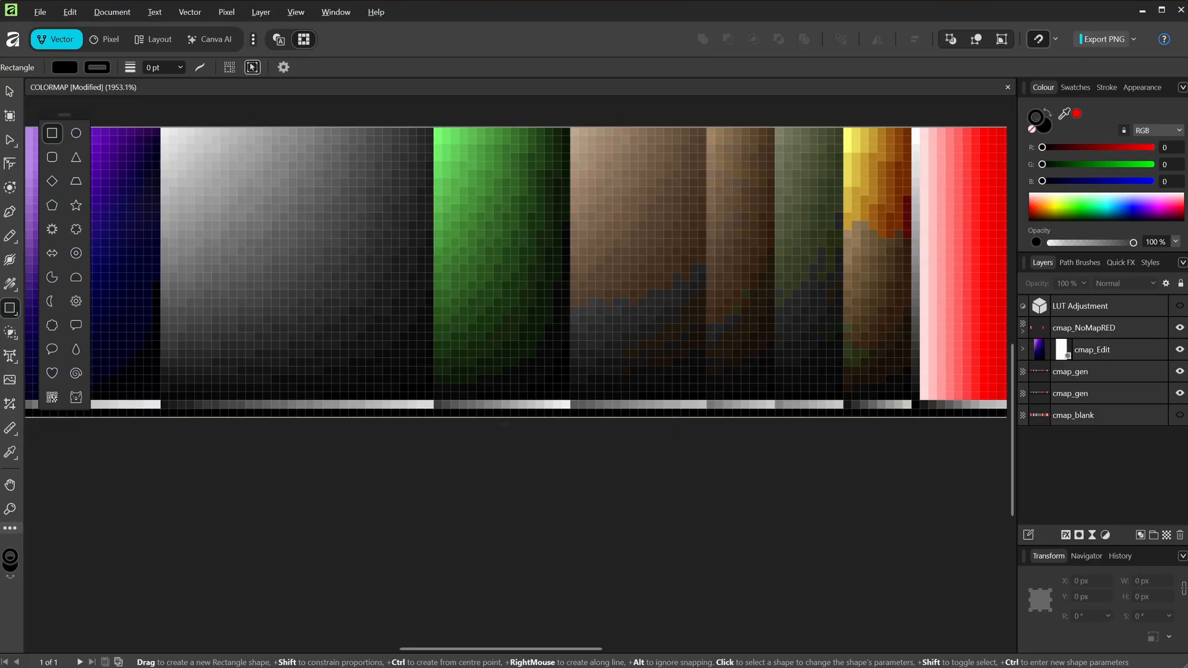
{"action": "left_click_drag", "start_coordinate": [433, 393], "coordinate": [475, 394]}
{"action": "scroll", "coordinate": [654, 417], "scroll_direction": "down", "scroll_amount": 1, "text": "ctrl"}
{"action": "scroll", "coordinate": [654, 417], "scroll_direction": "down", "scroll_amount": 2, "text": "ctrl"}
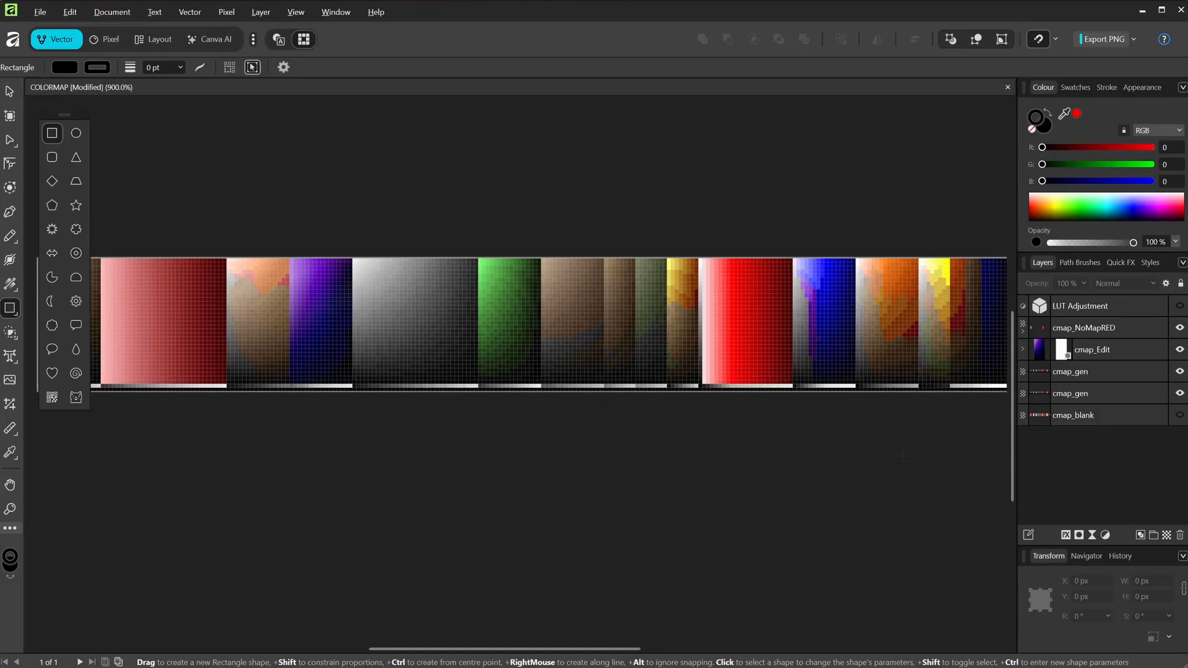
{"action": "key", "text": "space"}
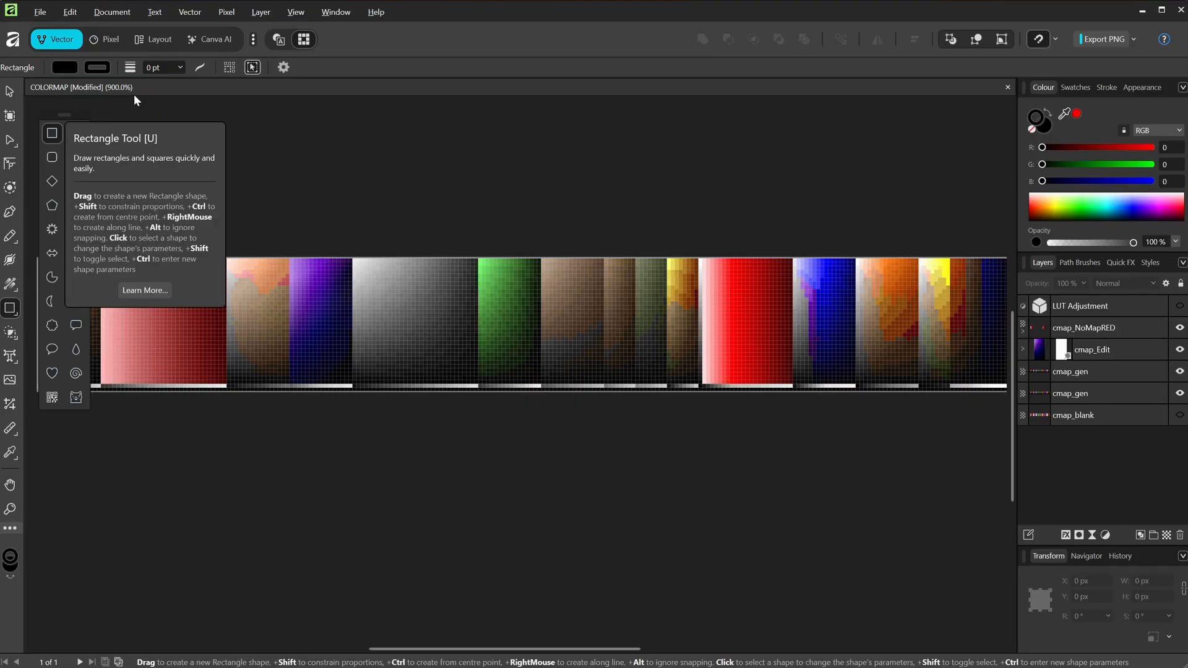
- Switch to pixel editing and choose the rectangular marquee for working on the row below the colormap's light levels
{"action": "left_click", "coordinate": [118, 36]}
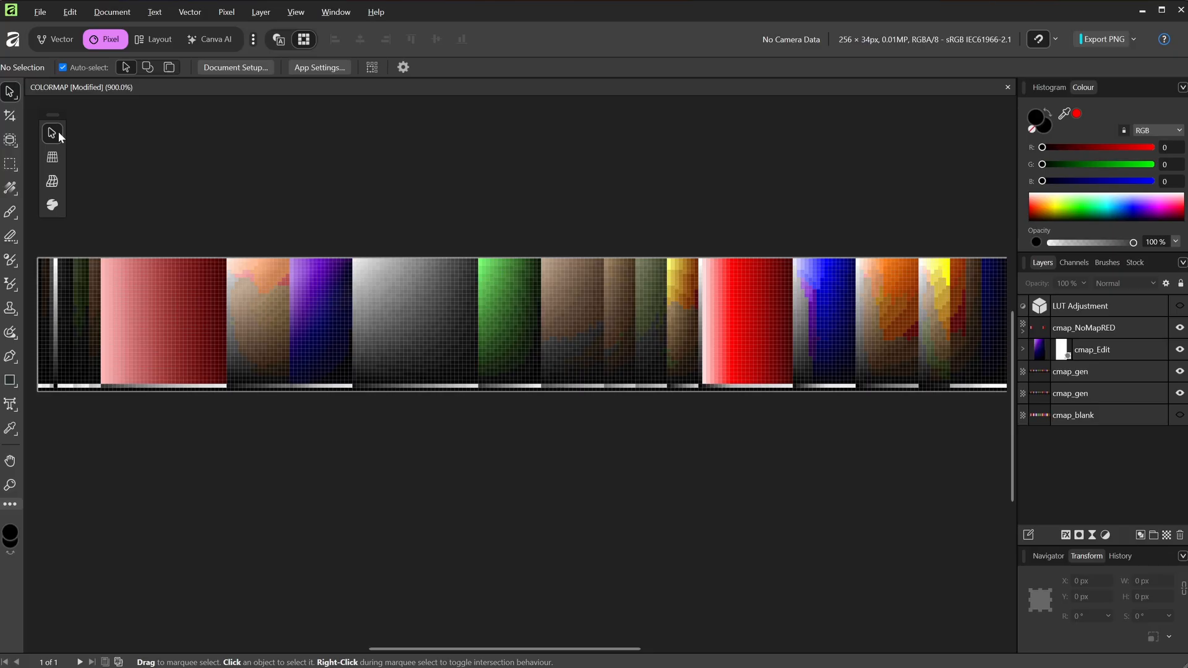
{"action": "left_click", "coordinate": [9, 164]}
{"action": "key", "text": "ctrl+plus"}
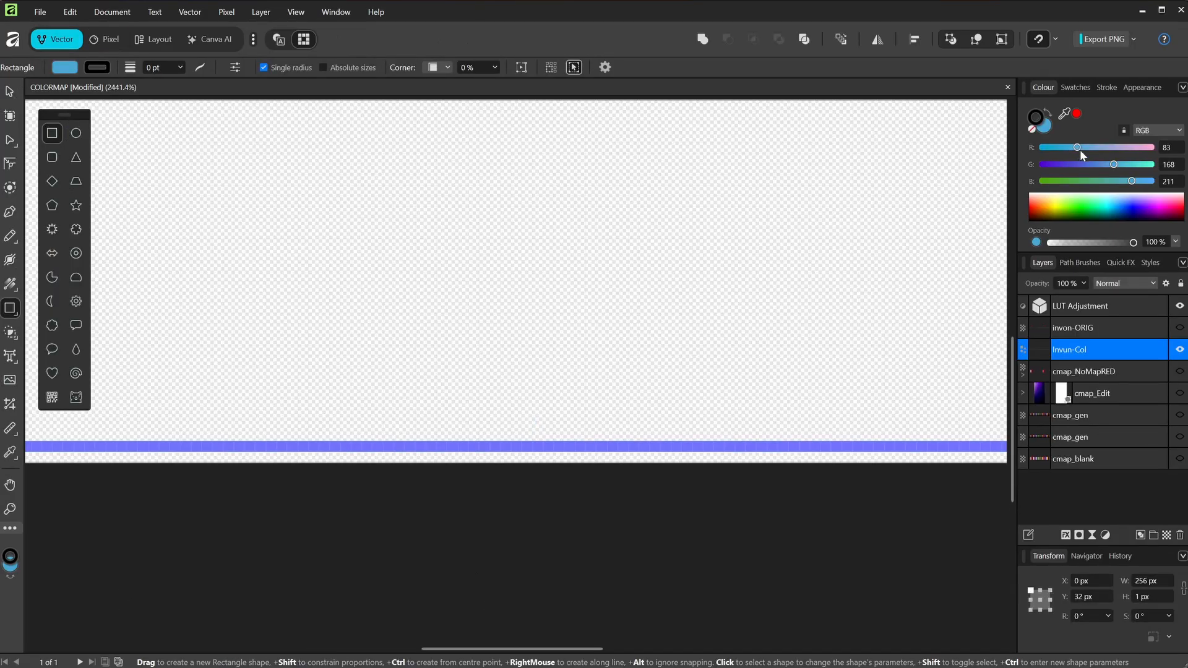
- Set the Invun-Col strip's fill to red 13 and blue 205, and blend the invon-ORIG row over it with Colour Burn
{"action": "left_click_drag", "start_coordinate": [1078, 148], "coordinate": [1047, 148]}
{"action": "left_click_drag", "start_coordinate": [1131, 181], "coordinate": [1131, 193]}
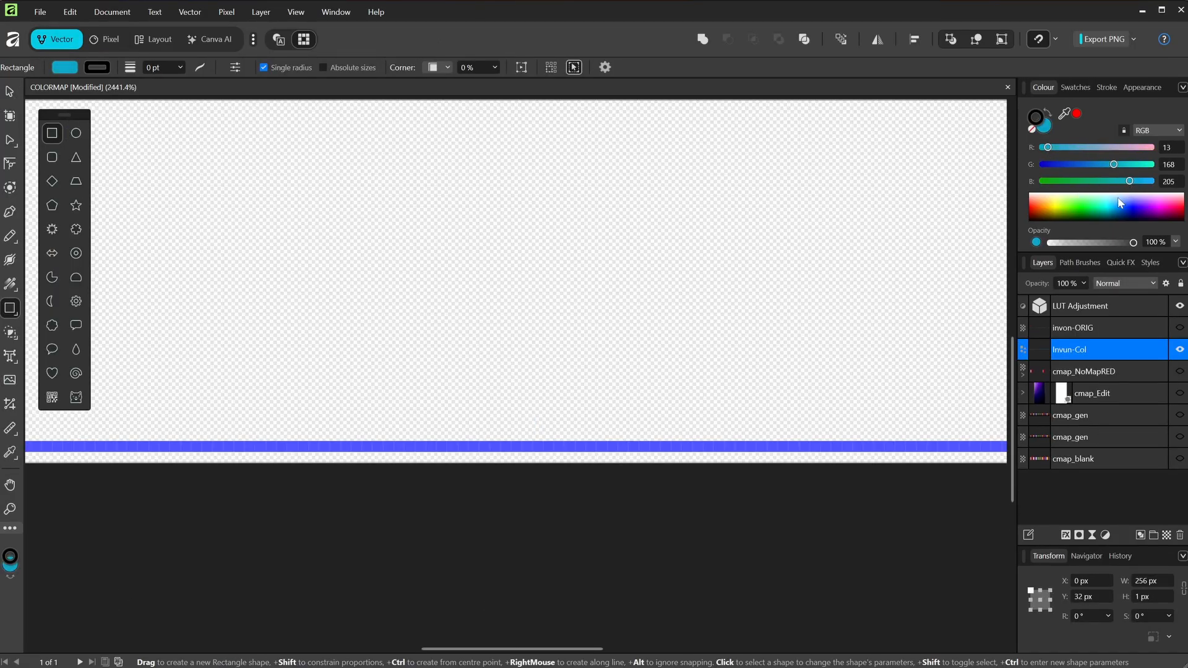
{"action": "left_click", "coordinate": [1180, 328]}
{"action": "left_click", "coordinate": [1164, 329]}
{"action": "left_click", "coordinate": [1151, 283]}
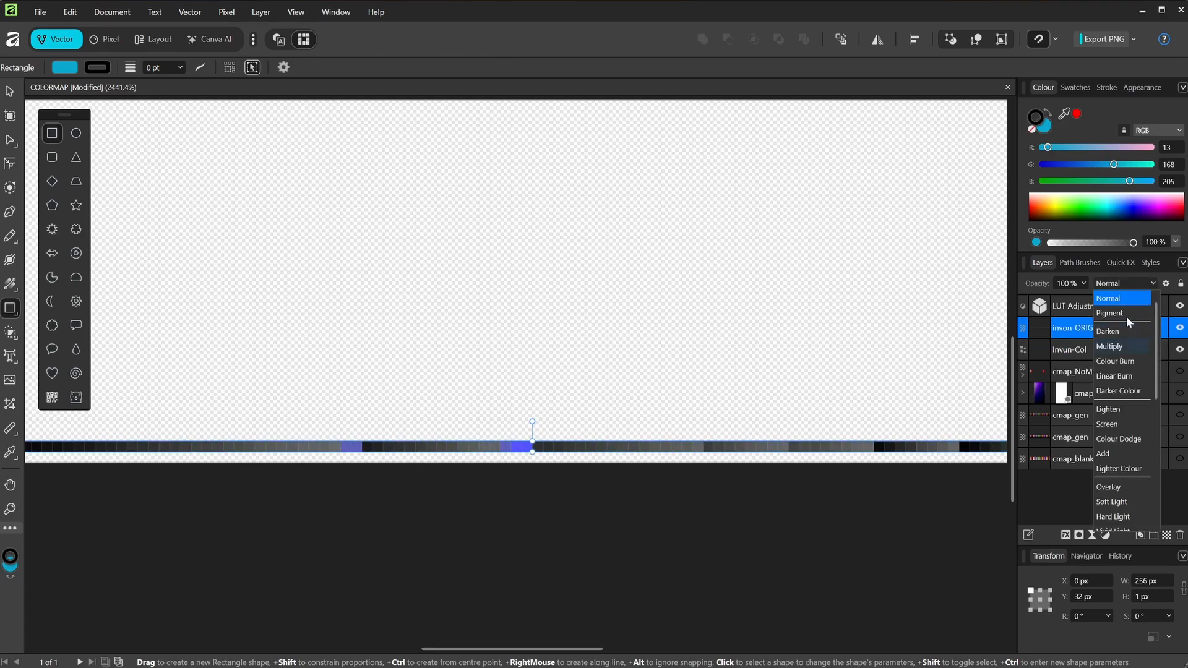
{"action": "key", "text": "Down"}
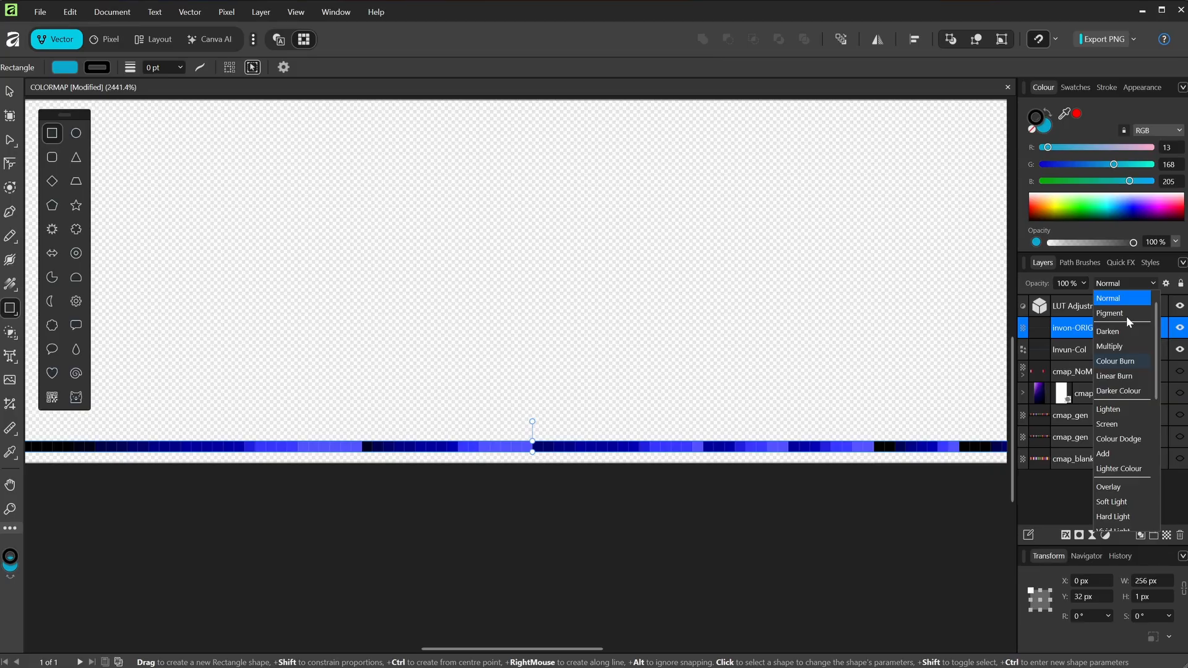
{"action": "key", "text": "Return"}
- Show the cmap_NoMapRED, cmap_Edit and lower cmap_gen layers, and hide the LUT Adjustment
{"action": "key", "text": "ctrl+minus"}
{"action": "key", "text": "ctrl+minus"}
{"action": "key", "text": "ctrl+minus"}
{"action": "key", "text": "ctrl+minus"}
{"action": "key", "text": "ctrl+minus"}
{"action": "key", "text": "ctrl+minus"}
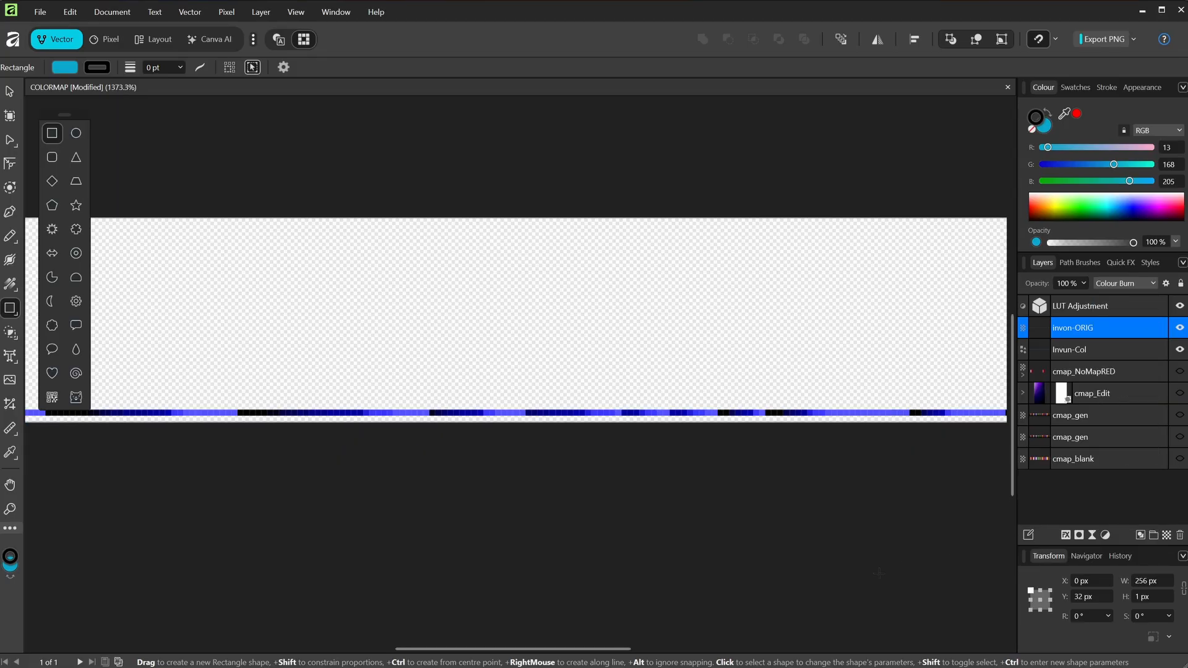
{"action": "left_click", "coordinate": [1180, 372]}
{"action": "left_click", "coordinate": [1180, 393]}
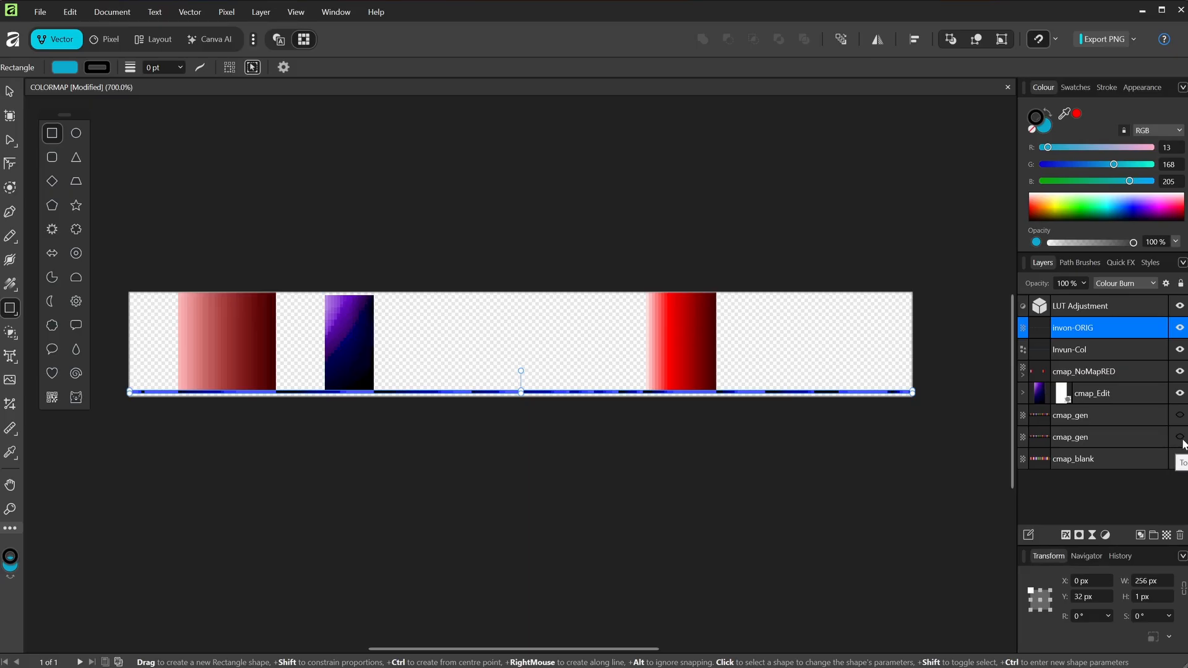
{"action": "left_click", "coordinate": [1180, 436]}
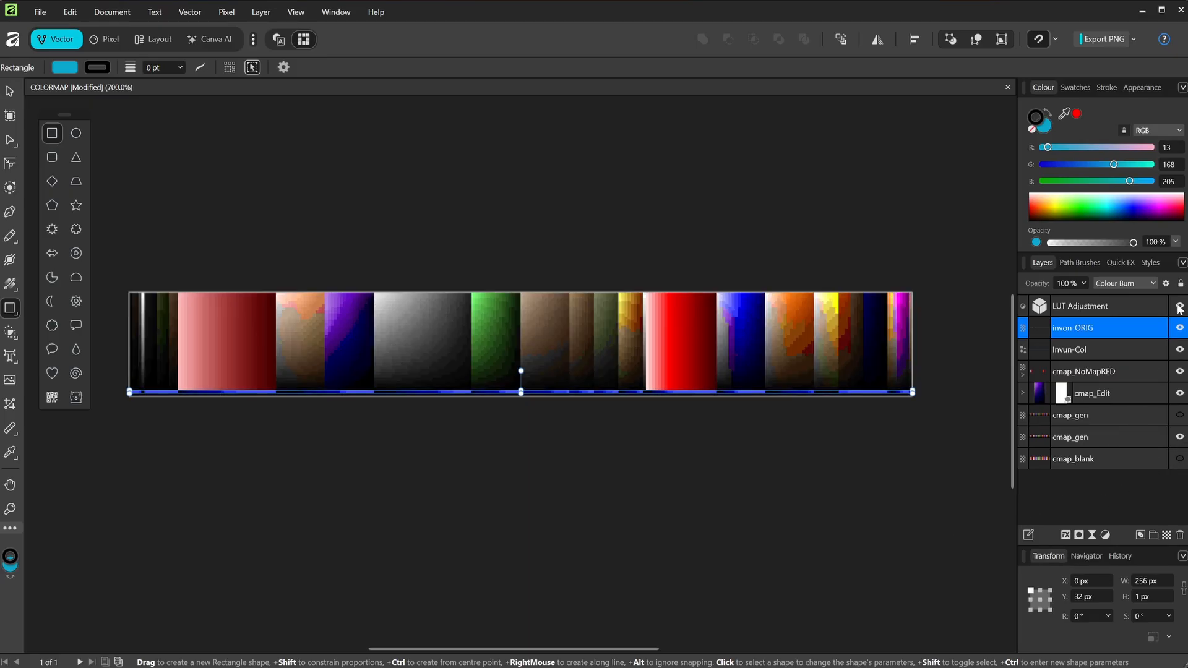
{"action": "left_click", "coordinate": [1180, 305]}
- Export the colormap as a 256 × 34 px PNG, replacing COLORMAP.png in the project's colormaps folder
{"action": "left_click", "coordinate": [40, 12]}
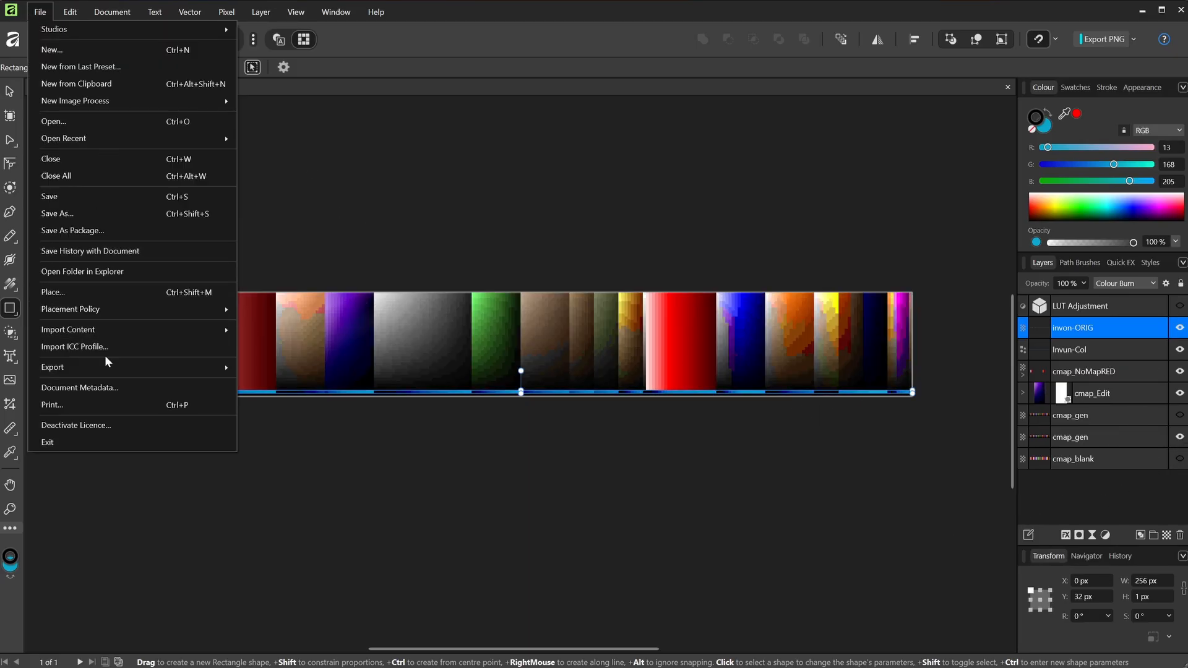
{"action": "mouse_move", "coordinate": [106, 365]}
{"action": "left_click", "coordinate": [278, 380]}
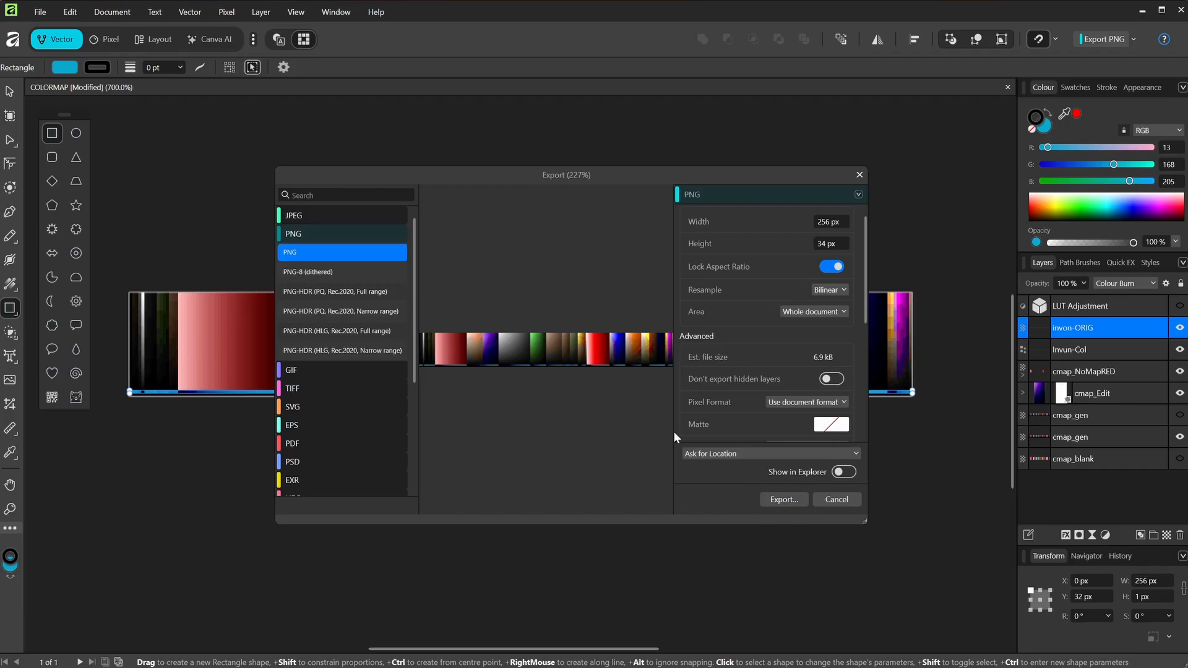
{"action": "left_click", "coordinate": [784, 500]}
{"action": "double_click", "coordinate": [444, 309]}
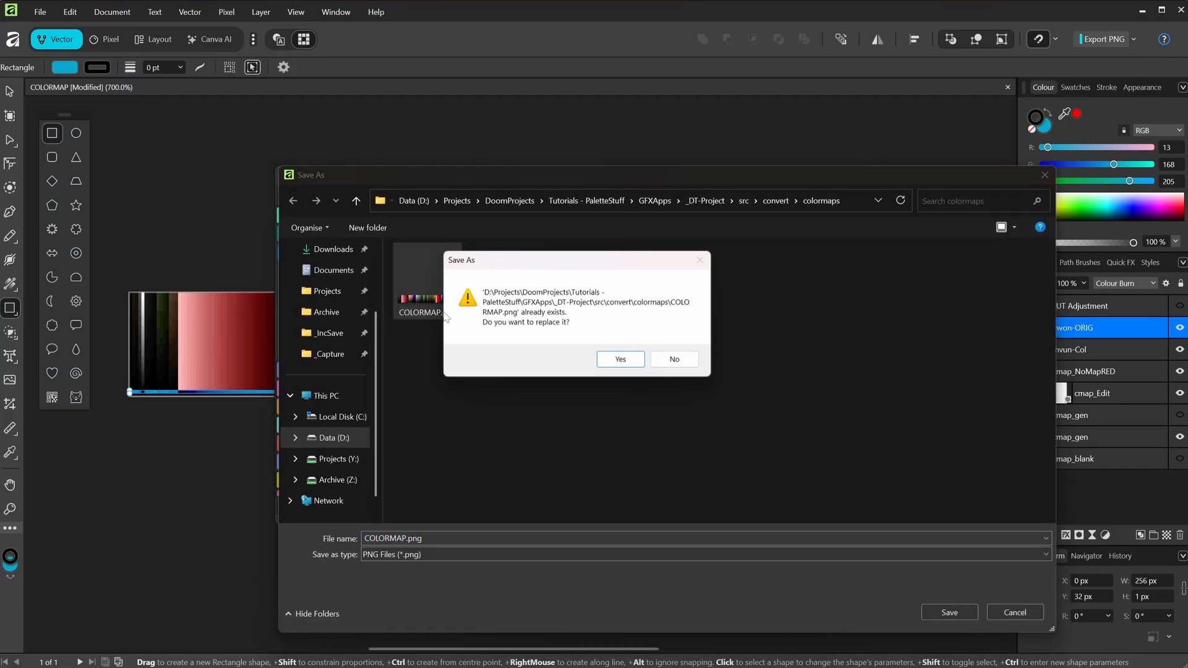
{"action": "left_click", "coordinate": [616, 355]}
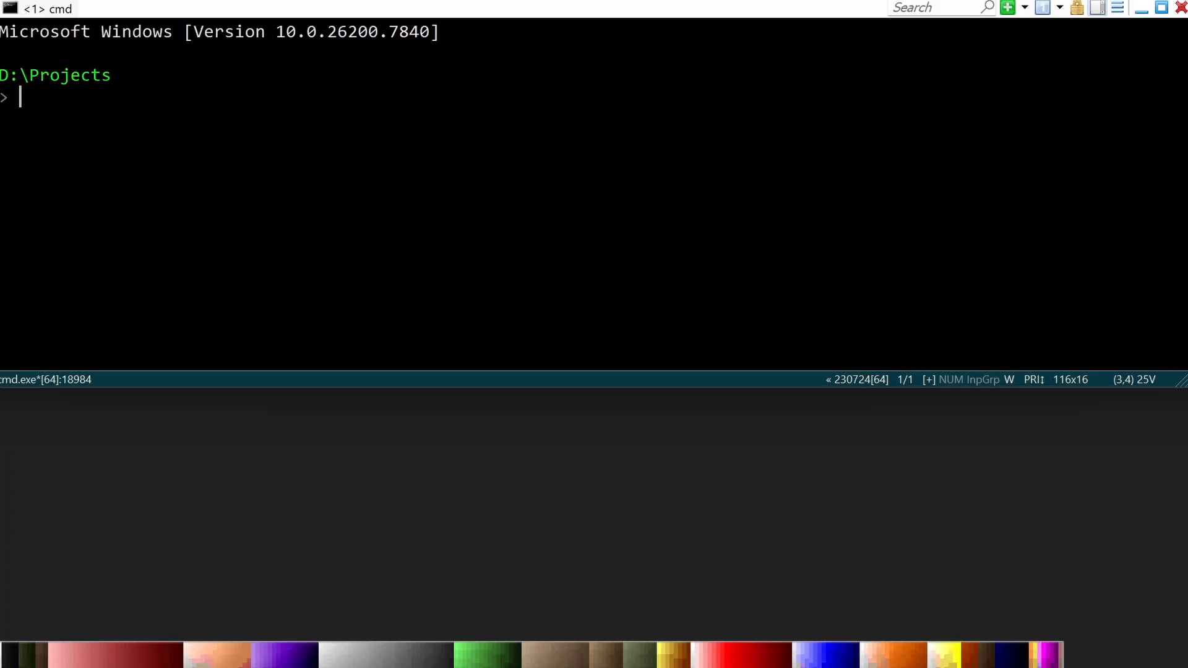
- Change the console directory to "DoomProjects\Tutorials - PaletteStuff\GFXApps\_DT-Project"
{"action": "type", "text": "cd DoomProjects\\t"}
{"action": "key", "text": "Tab"}
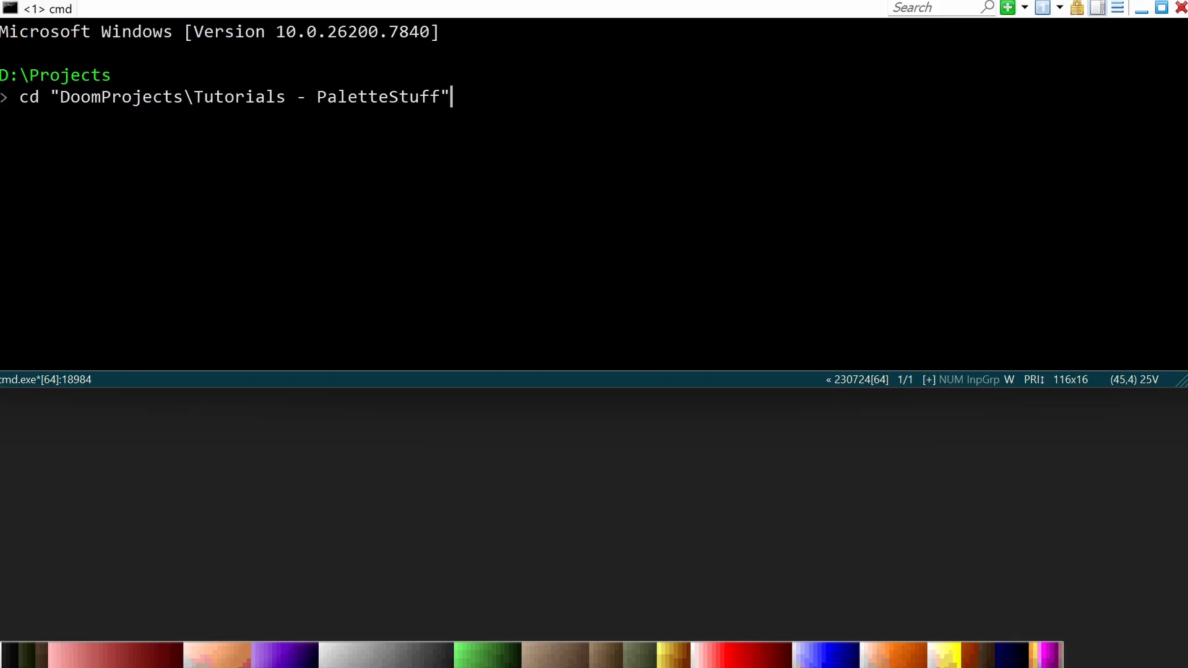
{"action": "type", "text": "\\"}
{"action": "key", "text": "Tab"}
{"action": "type", "text": "\\"}
{"action": "key", "text": "Tab"}
{"action": "key", "text": "Return"}
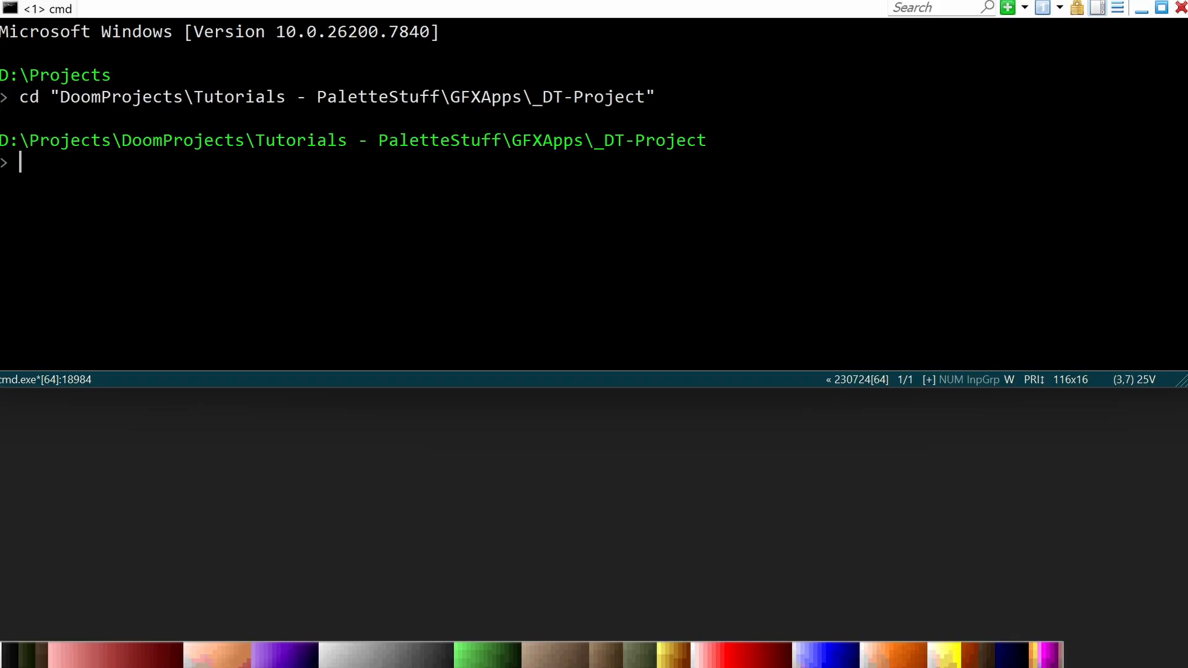
{"action": "type", "text": "doommake doo"}
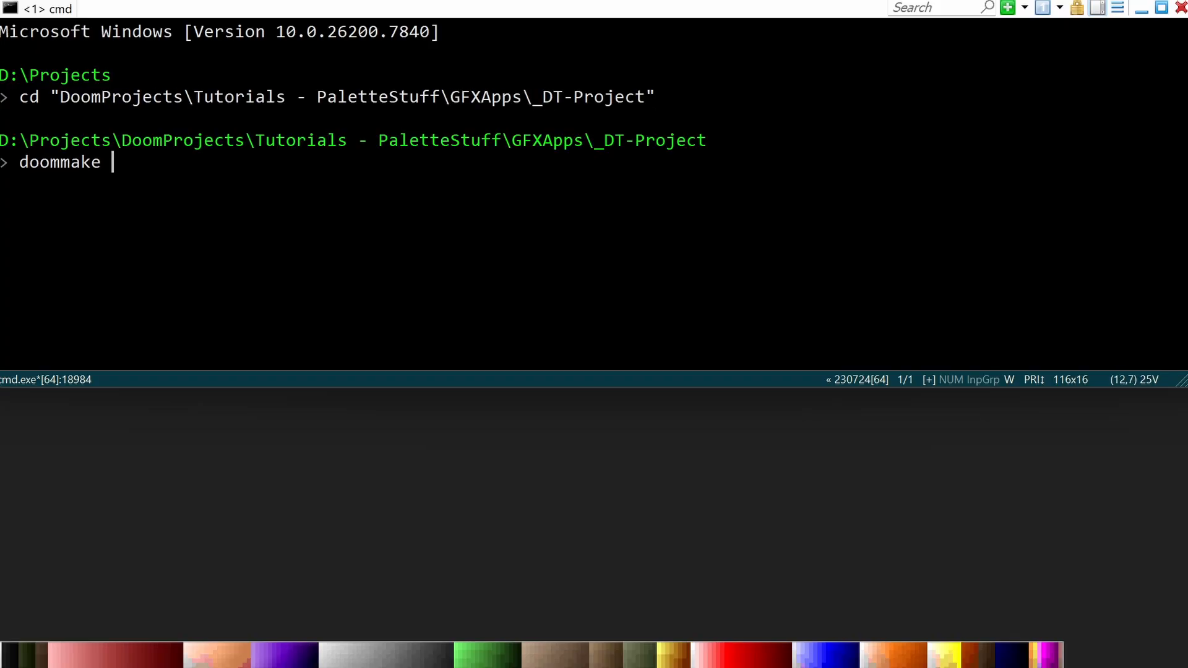
{"action": "key", "text": "BackSpace"}
{"action": "key", "text": "BackSpace"}
{"action": "key", "text": "BackSpace"}
{"action": "key", "text": "BackSpace"}
{"action": "key", "text": "BackSpace"}
{"action": "key", "text": "BackSpace"}
{"action": "key", "text": "BackSpace"}
{"action": "key", "text": "BackSpace"}
{"action": "key", "text": "BackSpace"}
{"action": "key", "text": "BackSpace"}
{"action": "key", "text": "BackSpace"}
{"action": "key", "text": "BackSpace"}
- Run "dmake -- -nosound" in the console to build the project and launch the game
{"action": "type", "text": "dmake -- -nosound"}
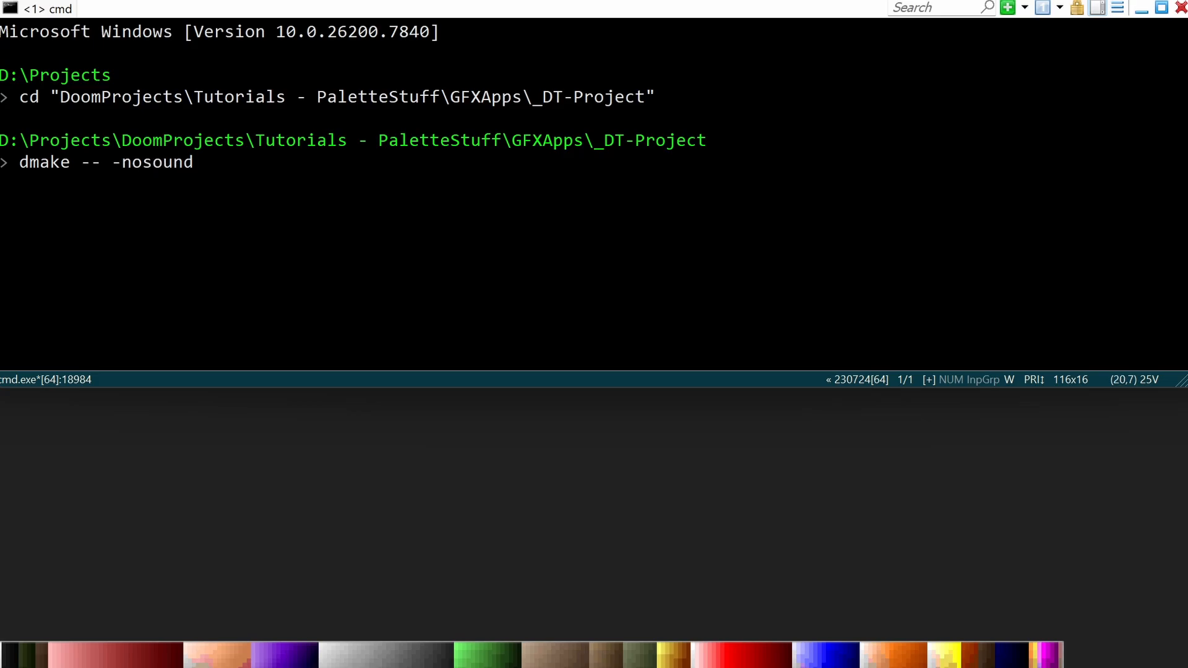
{"action": "key", "text": "Return"}
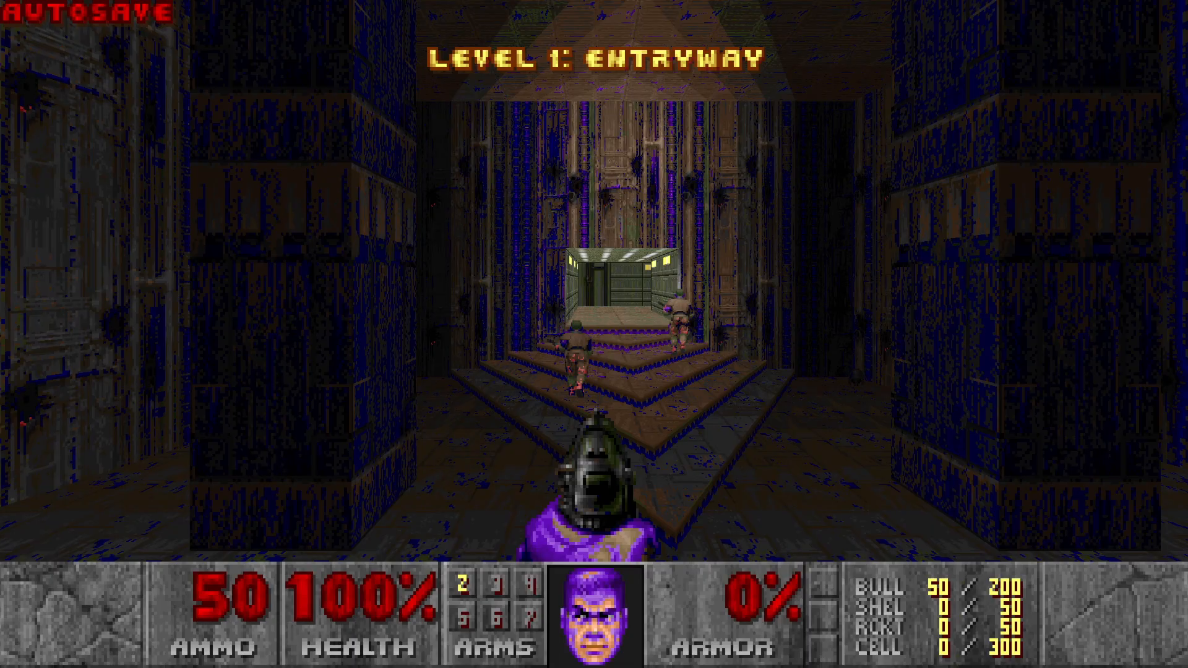
- Activate invulnerability with the idbeholdv cheat, examine how the recoloured colormap row looks in game, and quit
{"action": "type", "text": "idbeholdv"}
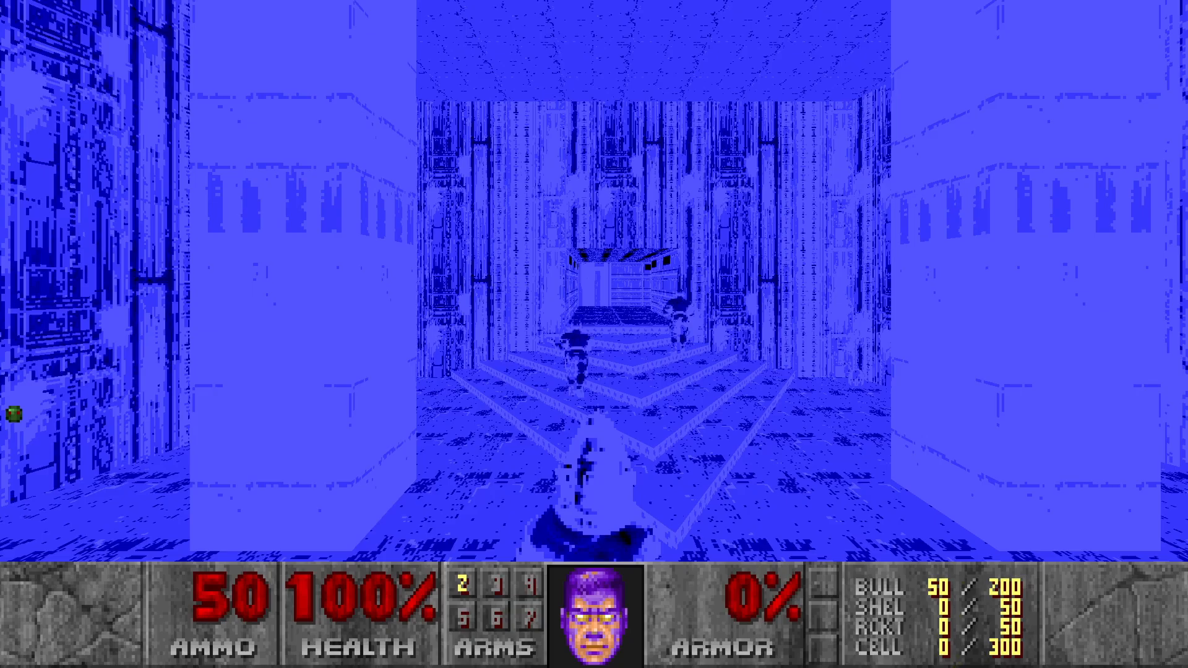
{"action": "key", "text": "v"}
{"action": "key", "text": "v"}
{"action": "key", "text": "v"}
{"action": "key", "text": "v"}
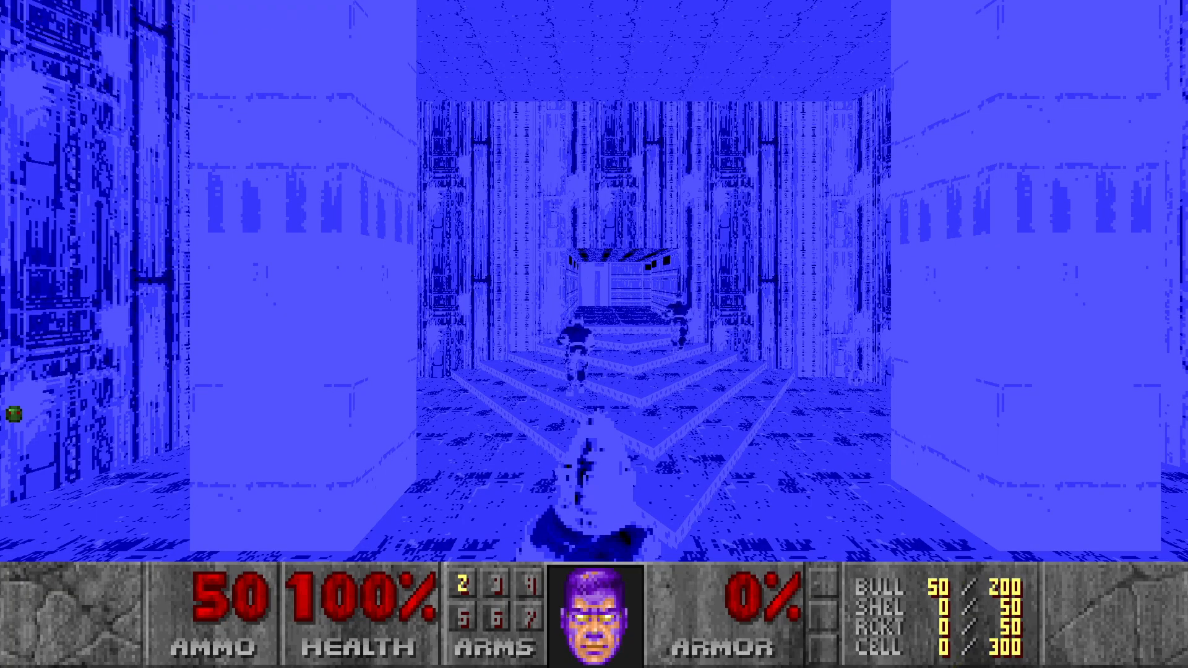
{"action": "key", "text": "Escape"}
{"action": "key", "text": "Up"}
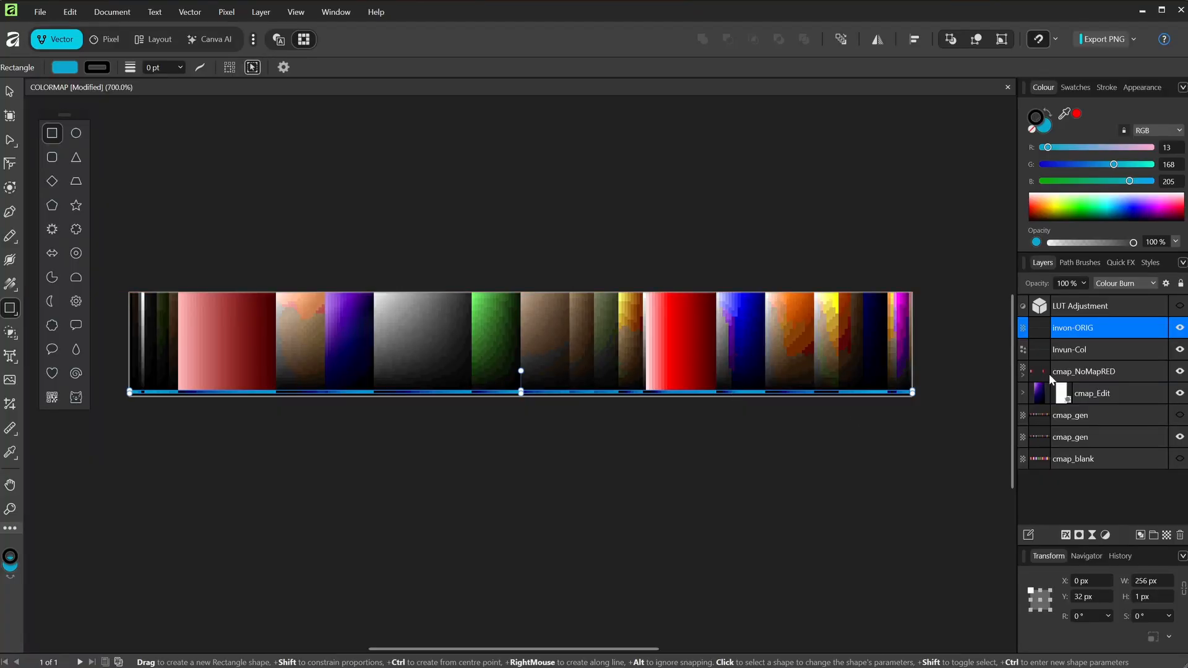
- With the LUT Adjustment visible, set the Invun-Col strip's green value to 102
{"action": "key", "text": "ctrl+equal"}
{"action": "key", "text": "ctrl+equal"}
{"action": "key", "text": "ctrl+equal"}
{"action": "key", "text": "ctrl+equal"}
{"action": "key", "text": "ctrl+equal"}
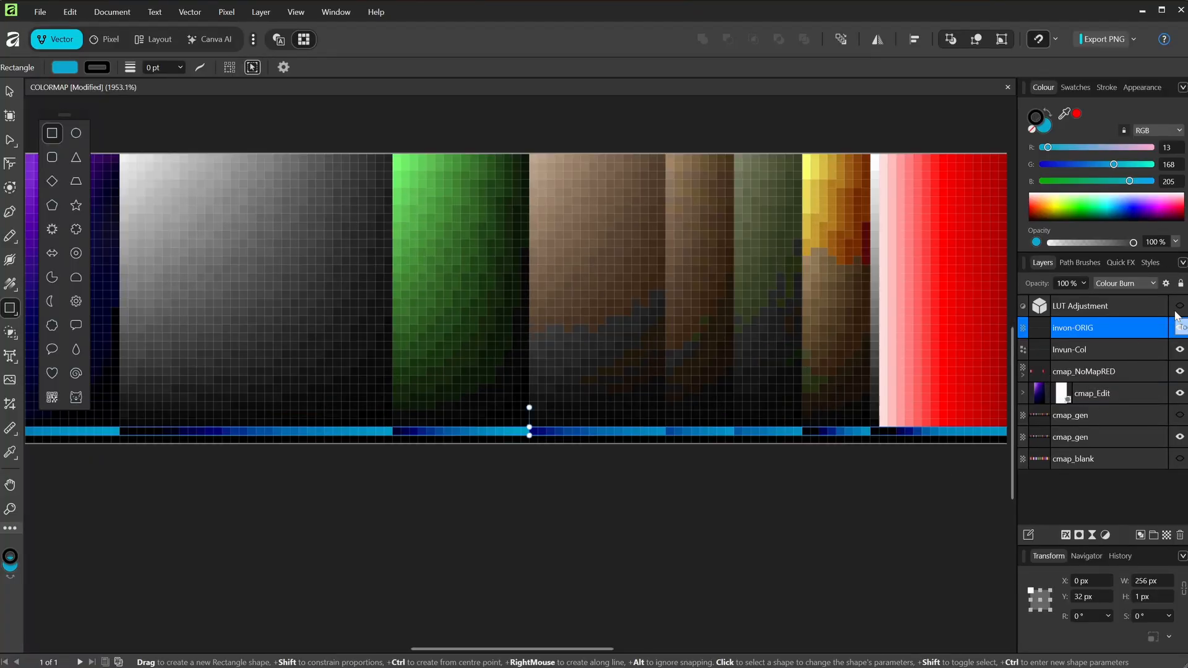
{"action": "left_click_drag", "start_coordinate": [1114, 164], "coordinate": [1082, 181]}
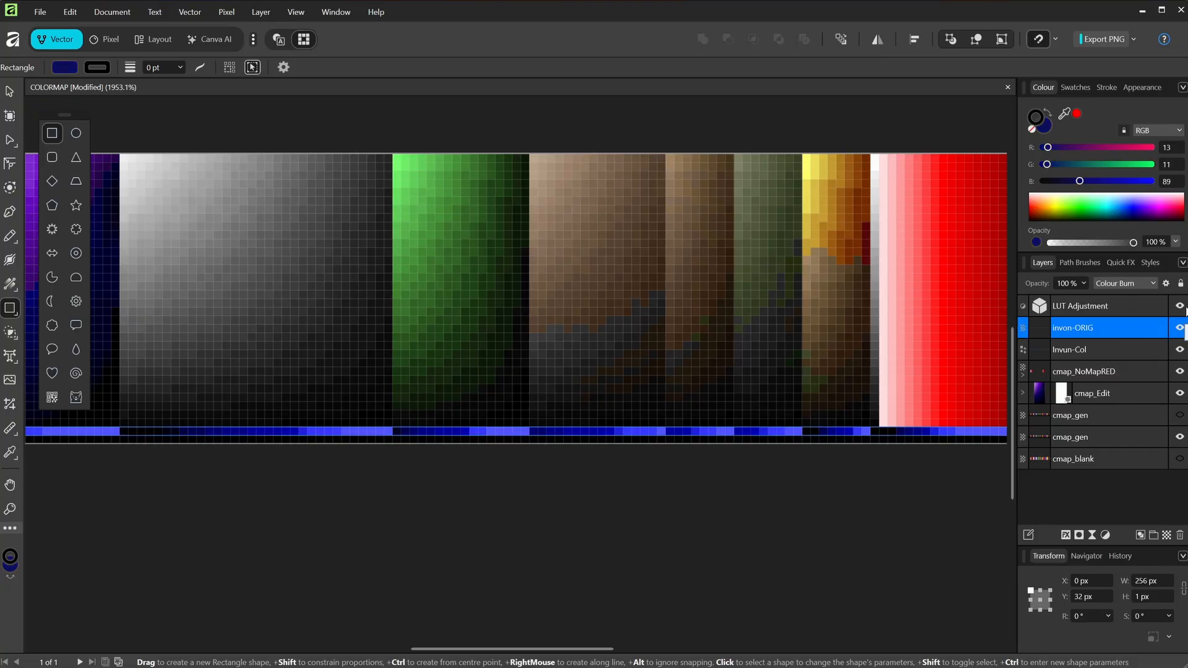
{"action": "left_click", "coordinate": [1134, 355]}
{"action": "left_click_drag", "start_coordinate": [1114, 164], "coordinate": [1086, 162]}
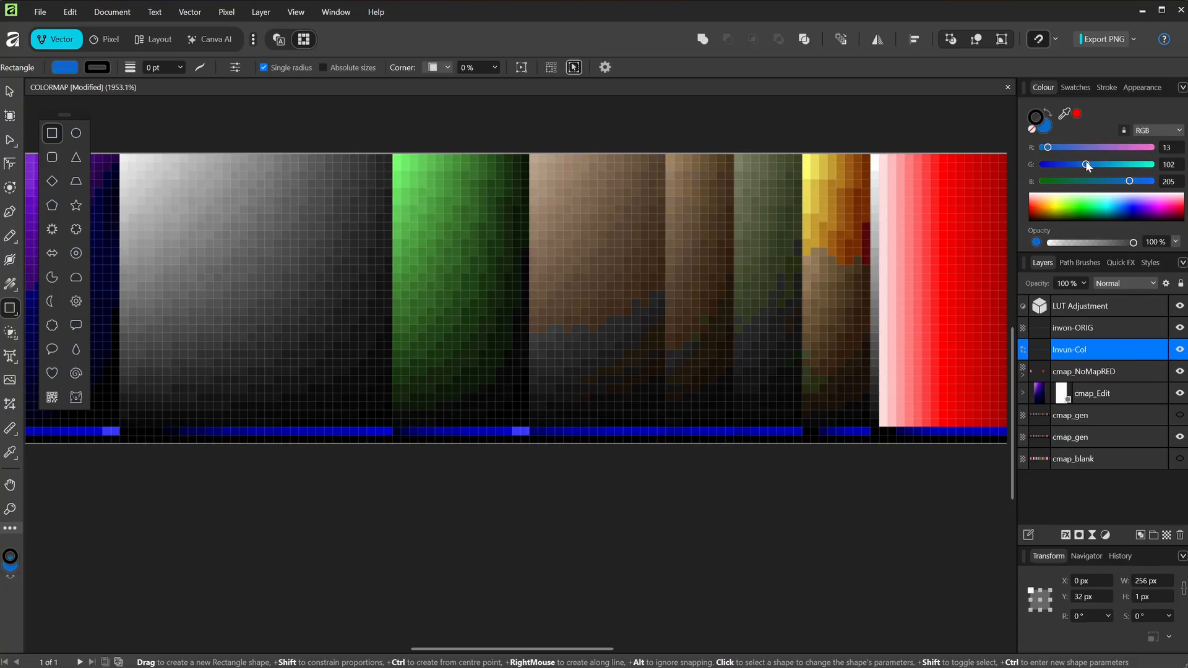
- Re-export the colormap with the adjusted blue strip as PNG, overwriting COLORMAP.png in the colormaps folder
{"action": "left_click", "coordinate": [40, 11]}
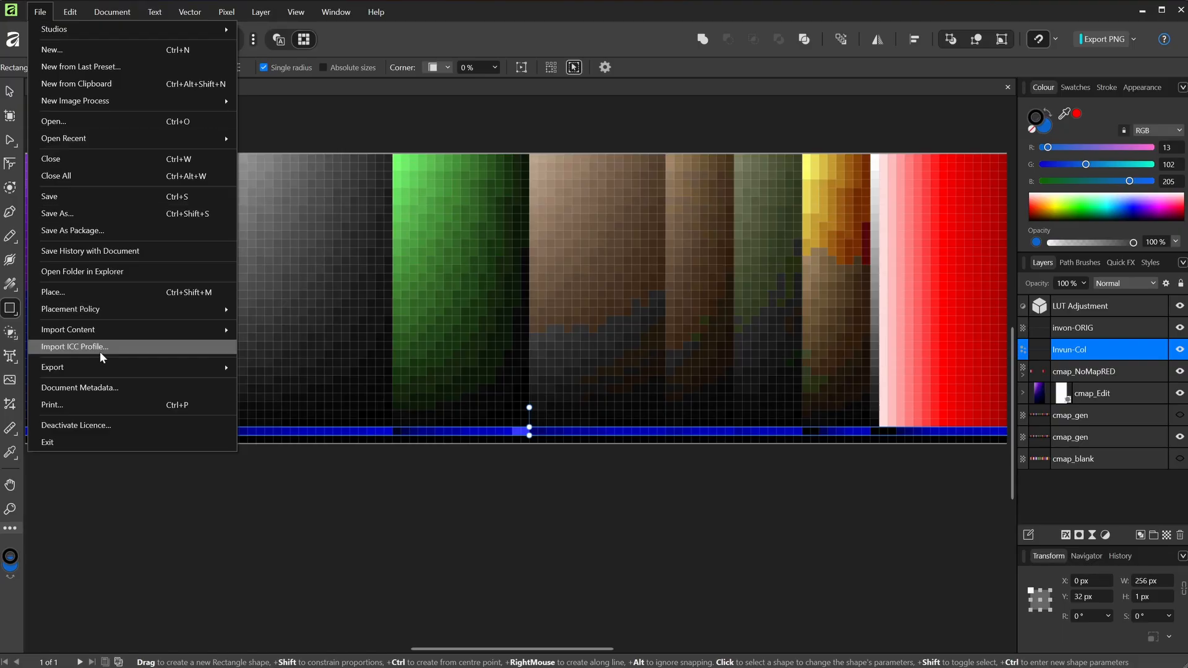
{"action": "mouse_move", "coordinate": [56, 367]}
{"action": "left_click", "coordinate": [334, 368]}
{"action": "left_click", "coordinate": [781, 497]}
{"action": "left_click", "coordinate": [941, 614]}
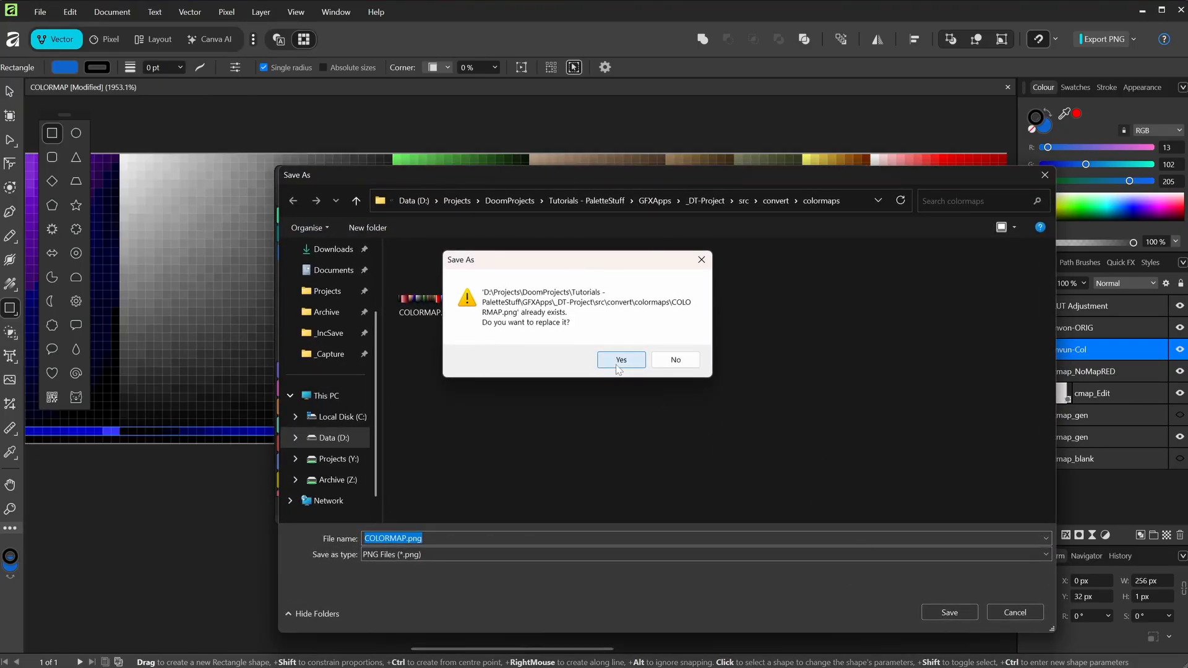
{"action": "left_click", "coordinate": [619, 361]}
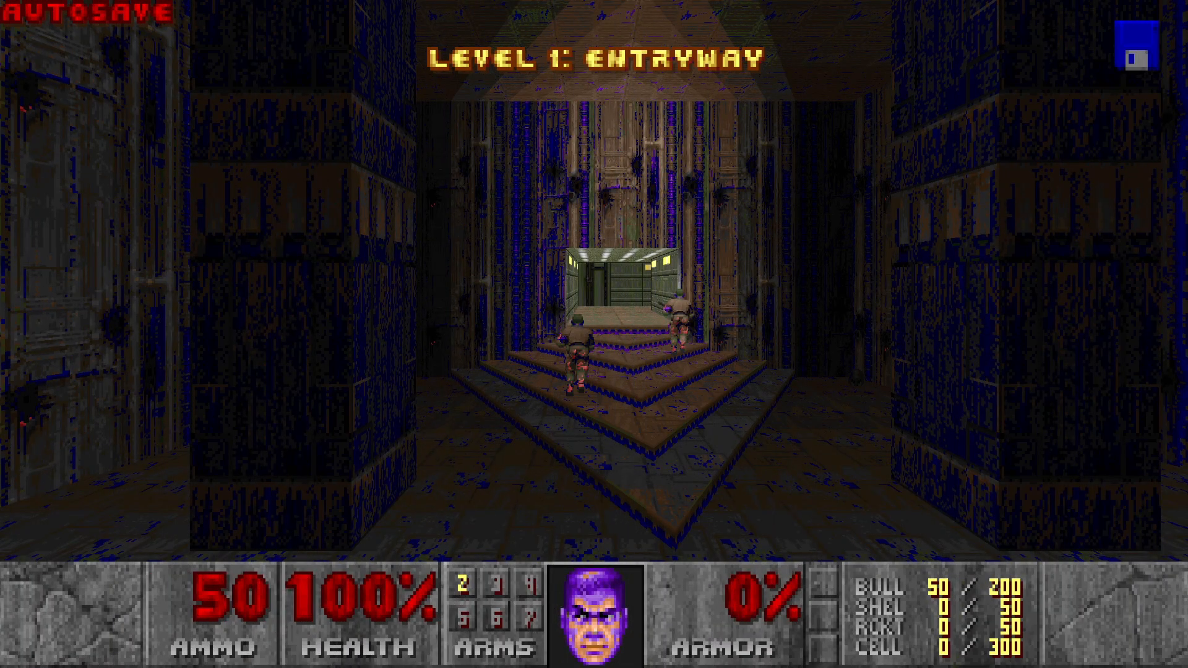
- Use the idbeholdv cheat in the relaunched game to check the adjusted invulnerability colours, and quit
{"action": "type", "text": "idbeholdv"}
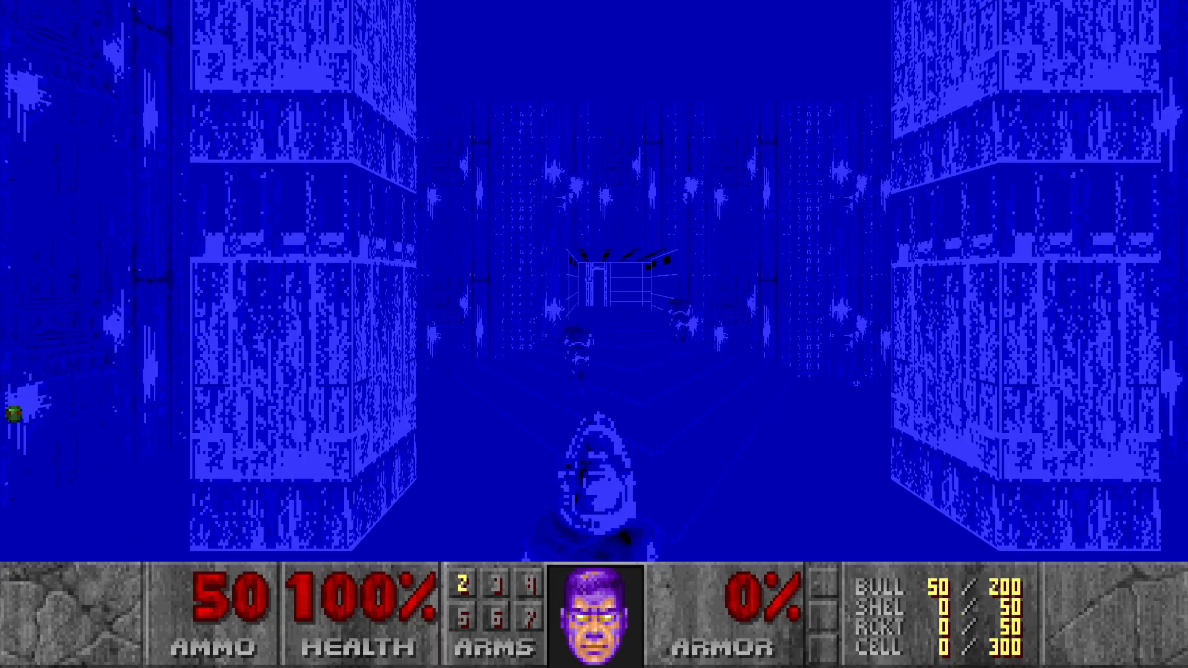
{"action": "key", "text": "Escape"}
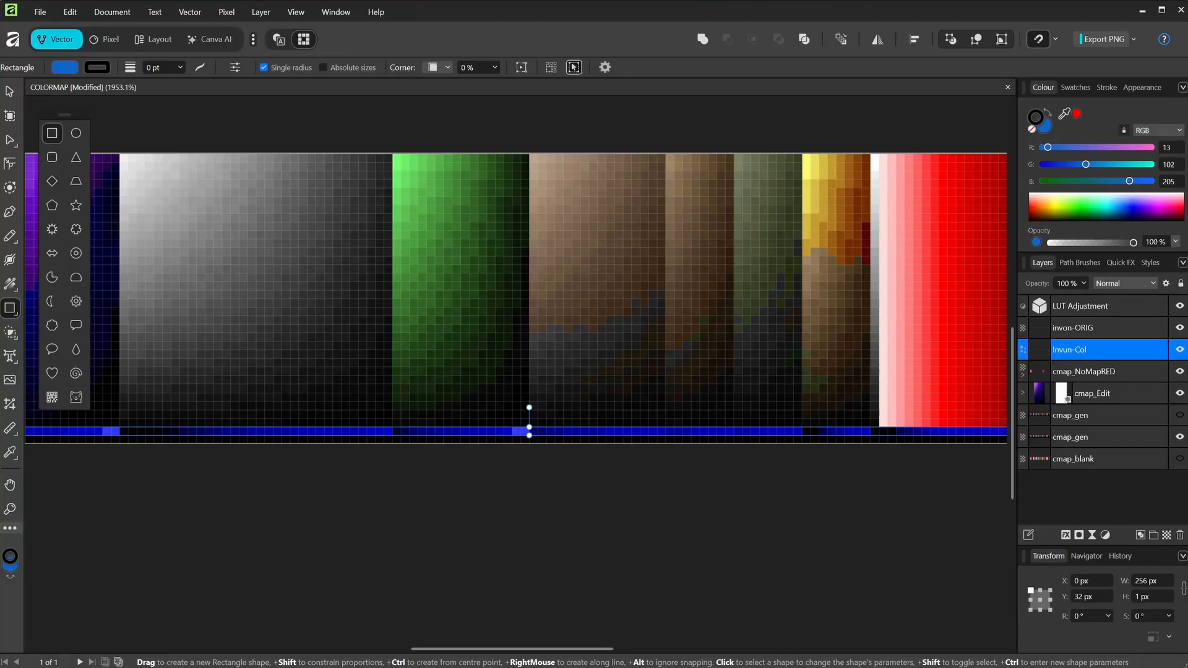
- Hide the Invun-Col strip and toggle the Pixel layer's visibility to compare its greyscale row with the one beneath
{"action": "left_click", "coordinate": [1179, 350]}
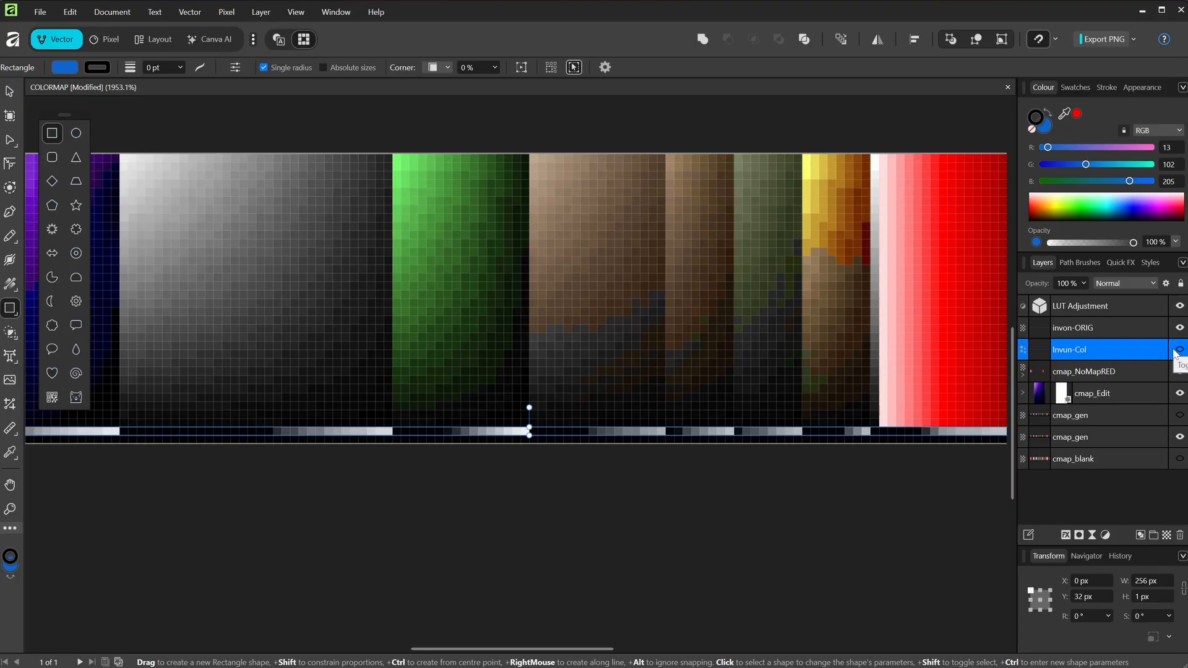
{"action": "left_click", "coordinate": [1110, 328]}
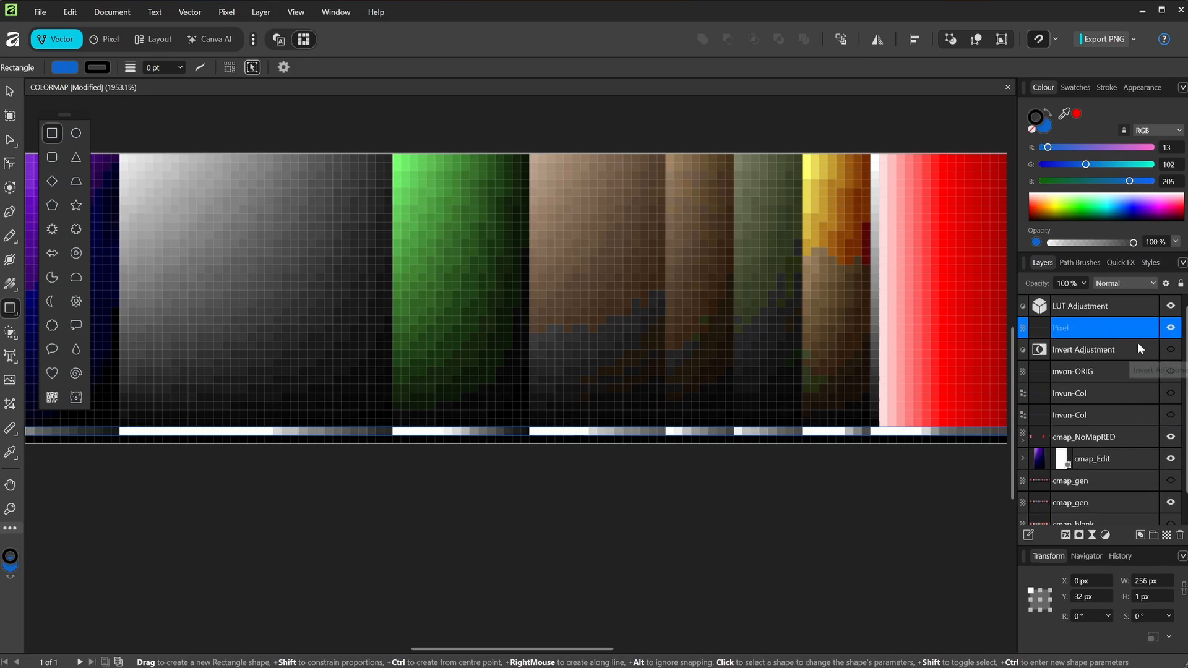
{"action": "left_click", "coordinate": [1171, 328]}
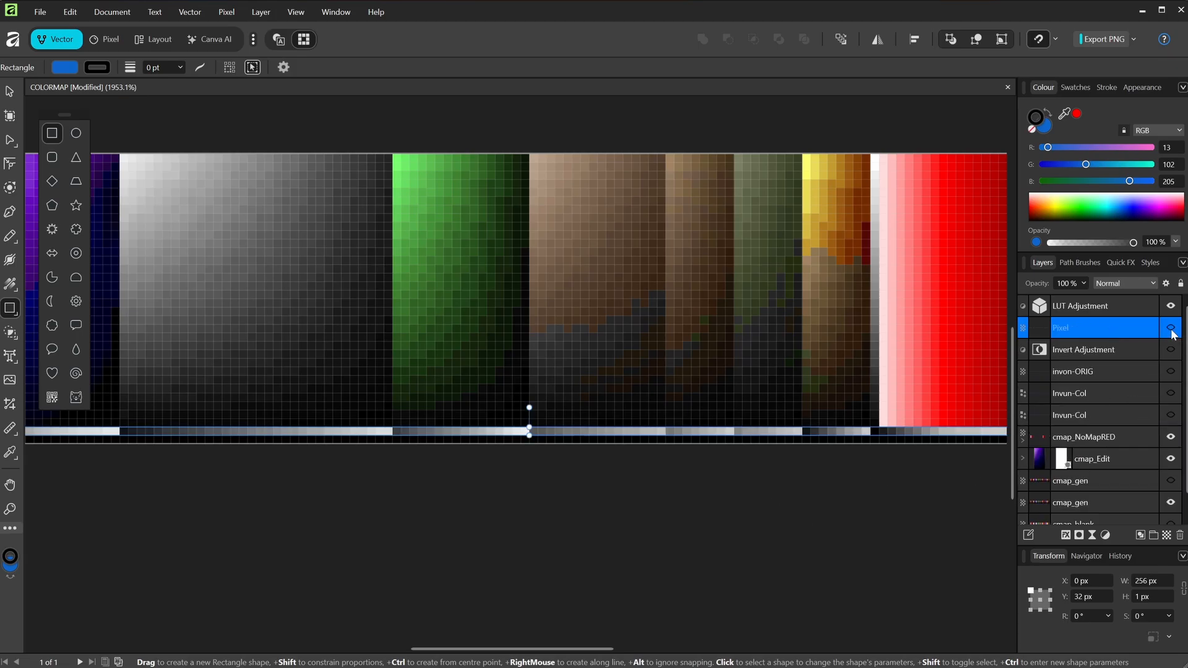
{"action": "left_click", "coordinate": [1170, 329]}
{"action": "left_click", "coordinate": [1170, 328]}
{"action": "left_click", "coordinate": [1172, 330]}
{"action": "left_click", "coordinate": [1171, 330]}
{"action": "left_click", "coordinate": [1171, 329]}
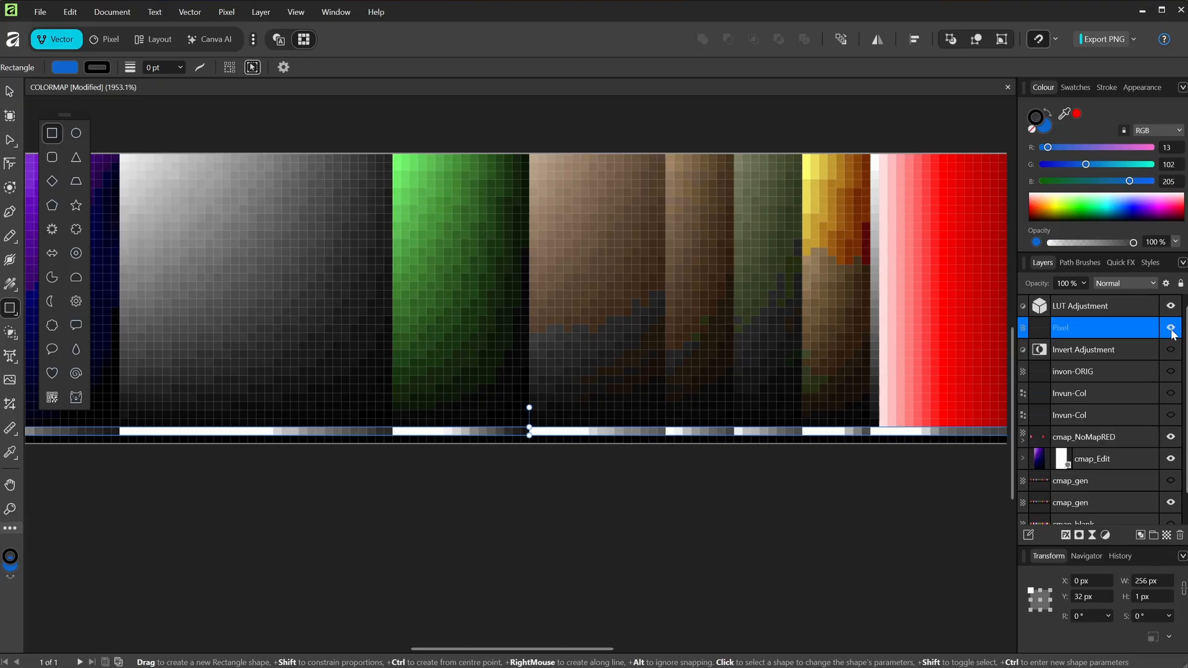
- Show the upper Invun-Col strip and set the Pixel layer's blend mode to Multiply
{"action": "left_click", "coordinate": [1172, 393]}
{"action": "left_click", "coordinate": [1150, 285]}
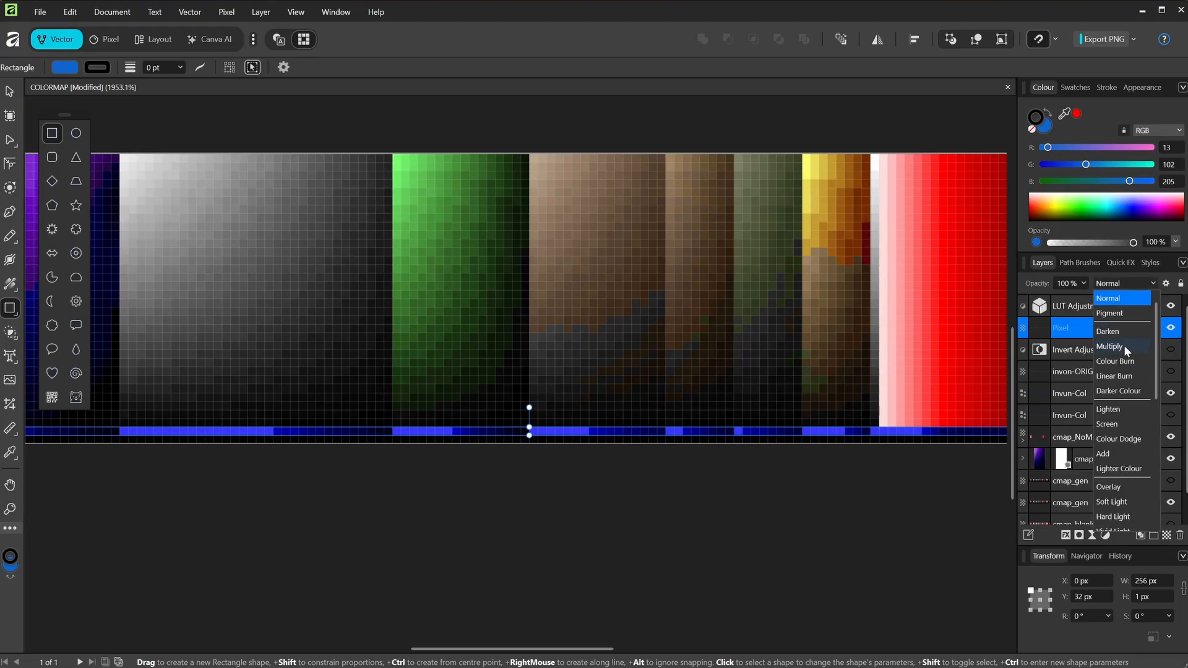
{"action": "left_click", "coordinate": [1124, 345]}
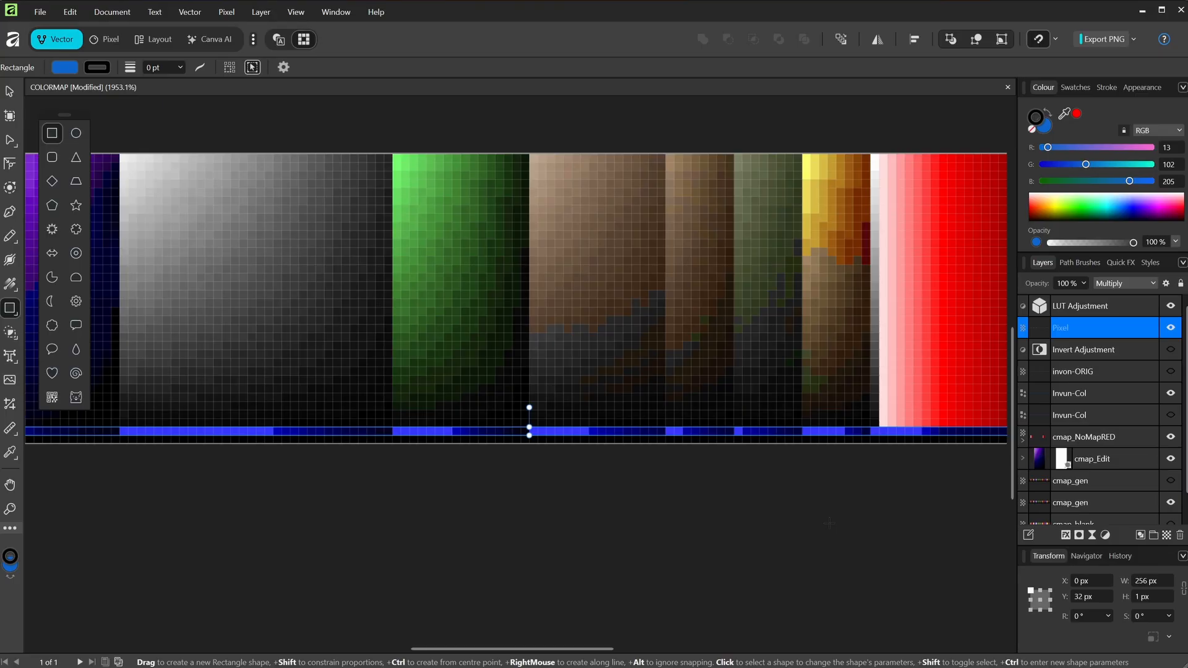
- Export the colormap with the multiplied Pixel layer as PNG, overwriting COLORMAP.png in the colormaps folder
{"action": "left_click", "coordinate": [40, 12]}
{"action": "mouse_move", "coordinate": [113, 366]}
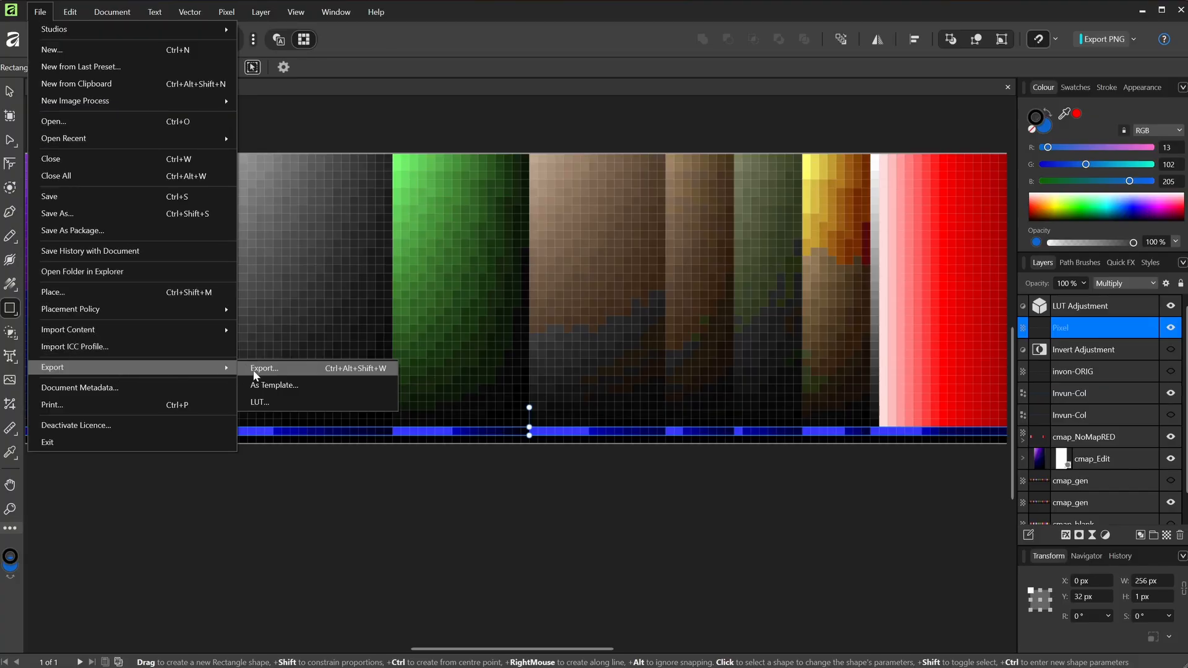
{"action": "left_click", "coordinate": [279, 367]}
{"action": "left_click", "coordinate": [781, 499]}
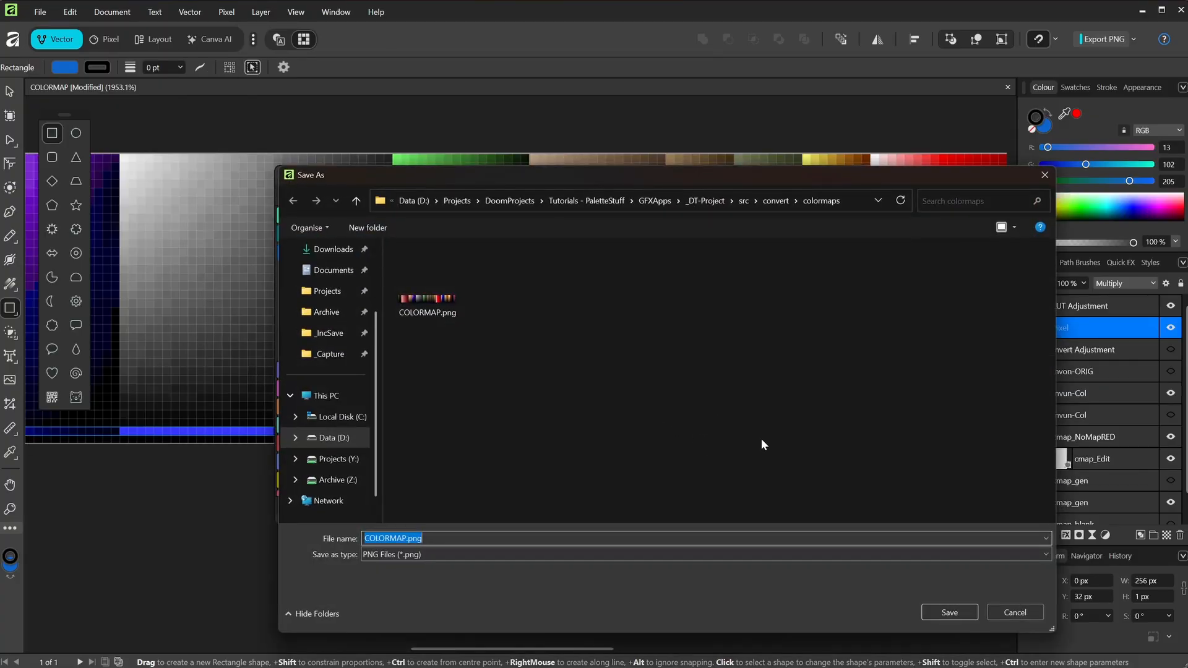
{"action": "left_click", "coordinate": [941, 613]}
{"action": "left_click", "coordinate": [619, 365]}
- Rebuild and launch the project with dmake -- -nosound, check the multiplied row in game with the idbeholdv cheat, and quit
{"action": "key", "text": "ctrl+grave"}
{"action": "key", "text": "Up"}
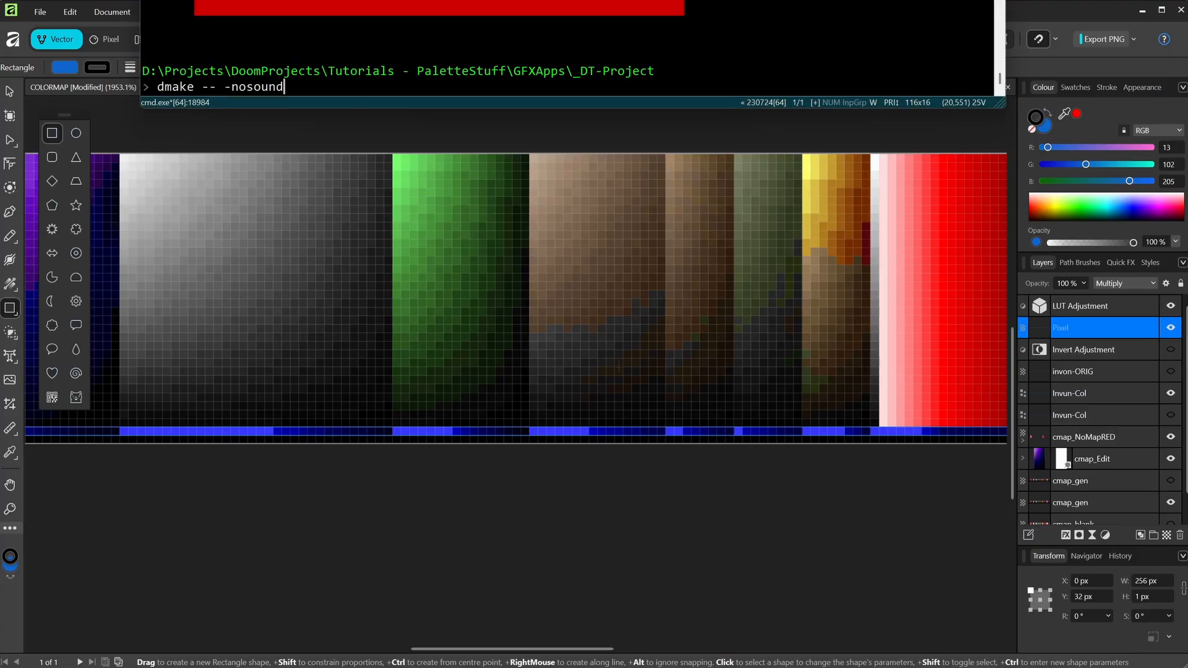
{"action": "key", "text": "Return"}
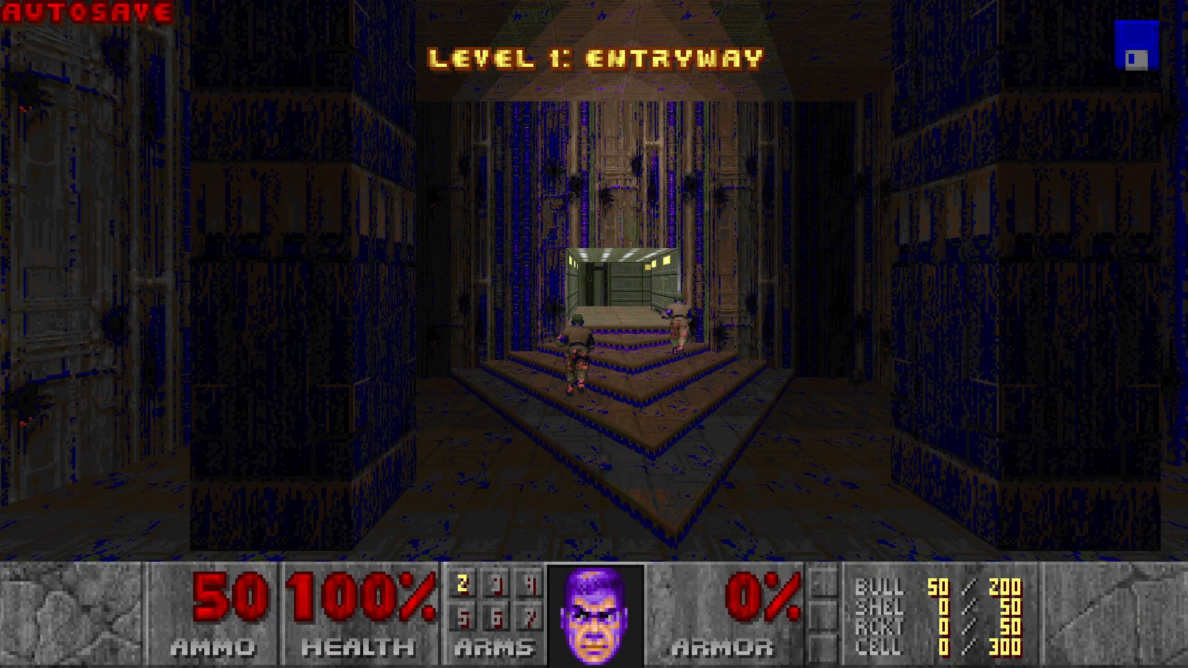
{"action": "type", "text": "idbeholdv"}
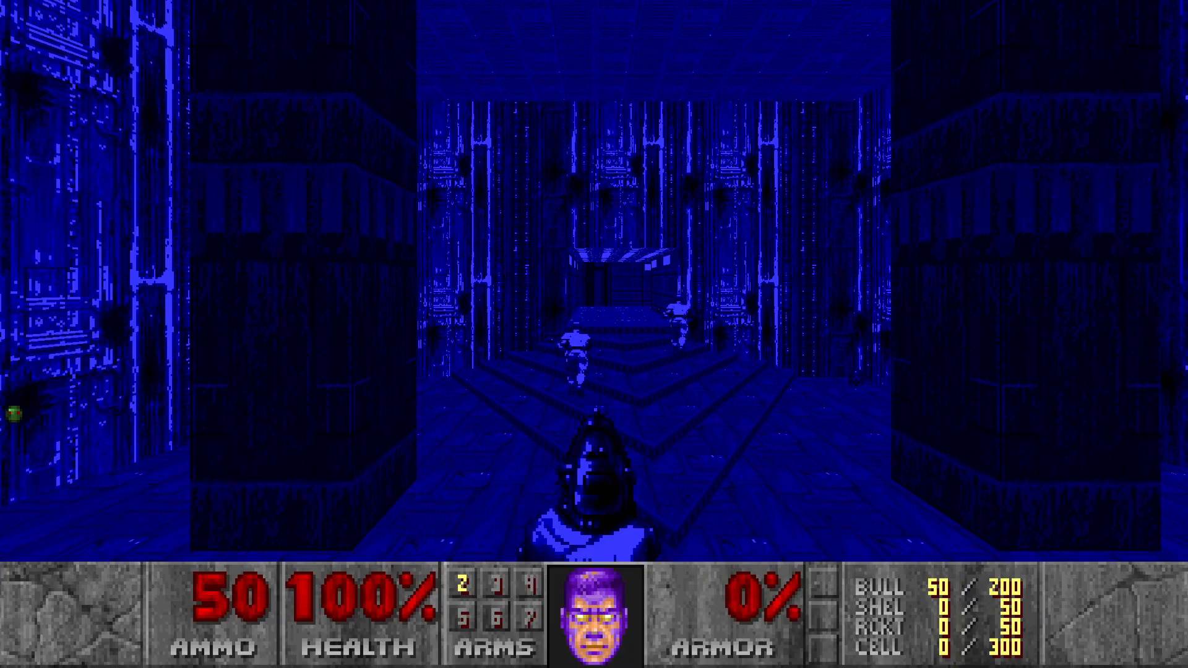
{"action": "key", "text": "Escape"}
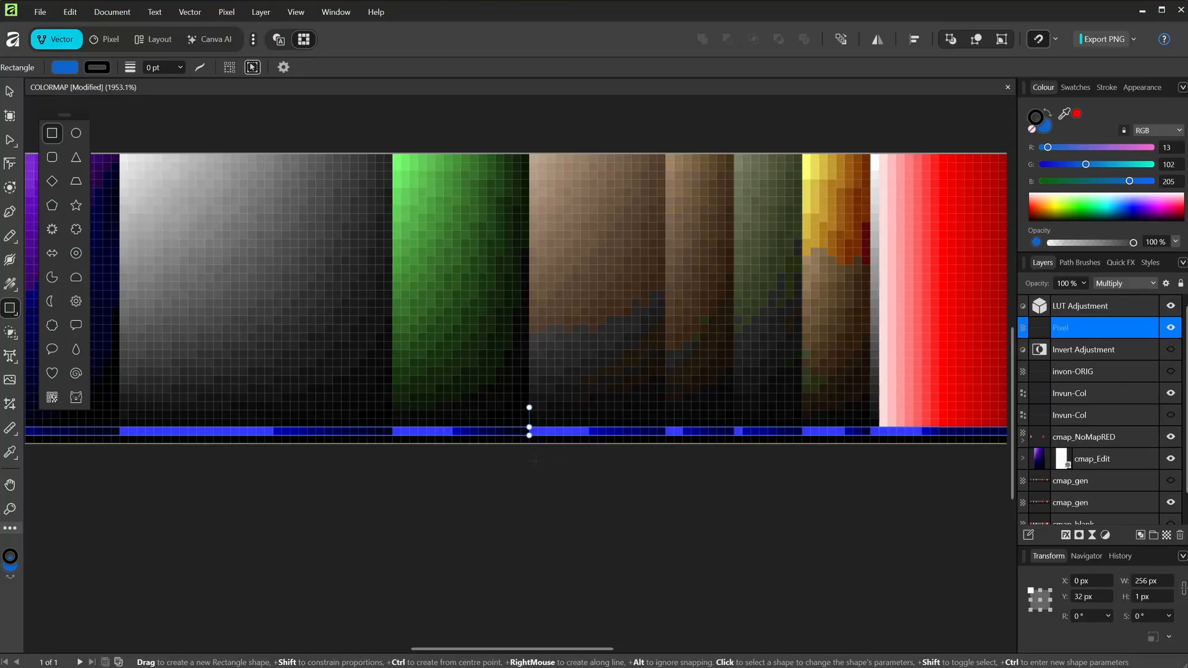
- Draw a 16 × 1 px rectangle above the visible Invun-Col layer at X 64 px, Y 32 px, beneath the purple columns
{"action": "scroll", "coordinate": [393, 555], "scroll_direction": "left", "scroll_amount": 6}
{"action": "left_click", "coordinate": [1127, 395]}
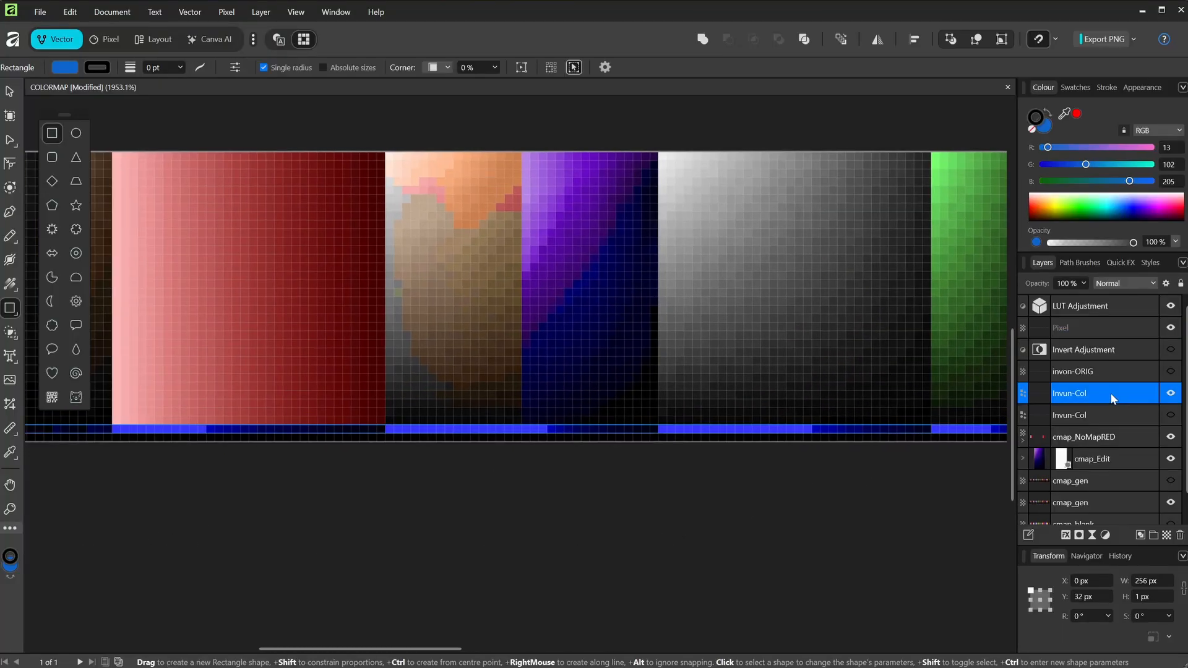
{"action": "mouse_move", "coordinate": [522, 374]}
{"action": "left_mouse_down"}
{"action": "mouse_move", "coordinate": [578, 386]}
{"action": "mouse_move", "coordinate": [658, 381]}
{"action": "mouse_move", "coordinate": [612, 377]}
{"action": "mouse_move", "coordinate": [610, 429]}
{"action": "left_mouse_up"}
{"action": "key", "text": "v"}
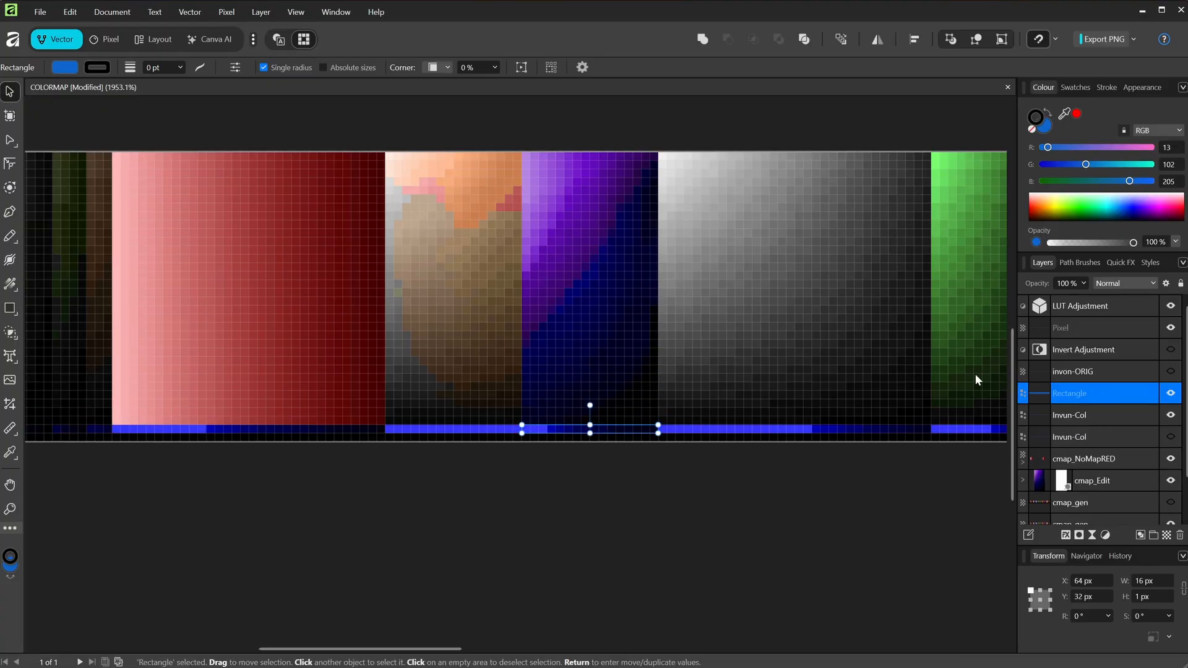
- Set the new rectangle's fill to orange-red, RGB 255, 70, 27
{"action": "left_click", "coordinate": [1153, 147]}
{"action": "left_click_drag", "start_coordinate": [1086, 165], "coordinate": [1049, 164]}
{"action": "left_click_drag", "start_coordinate": [1130, 182], "coordinate": [1073, 165]}
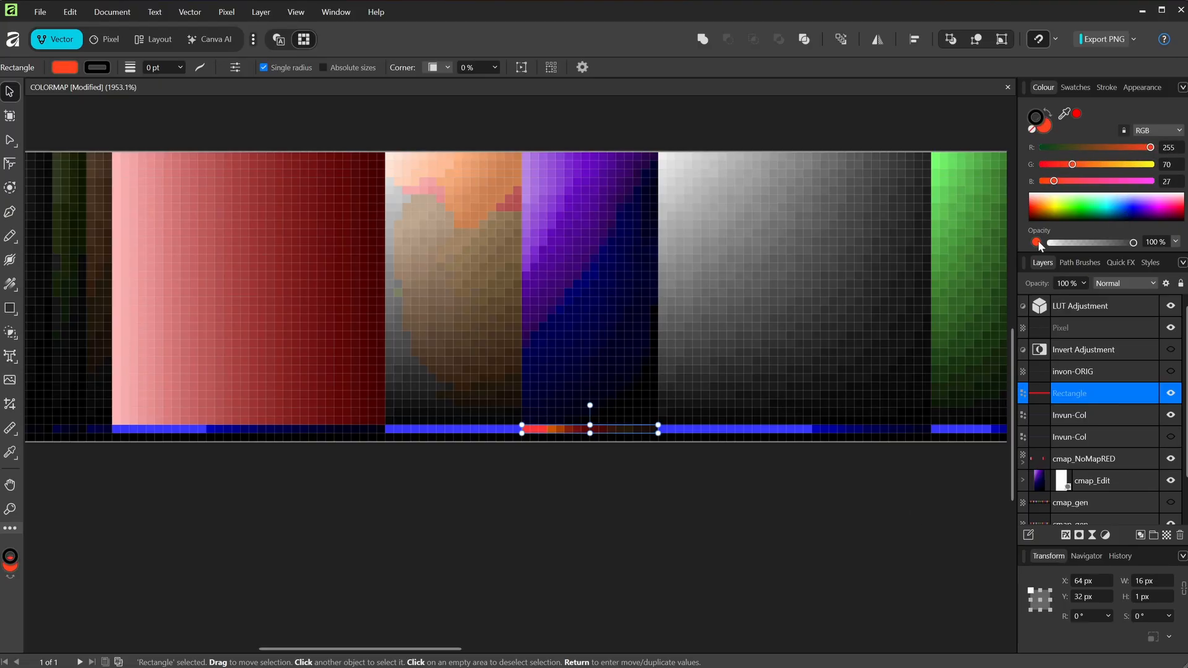
- Export the colormap with the orange-red segment as PNG, overwriting COLORMAP.png in the colormaps folder
{"action": "left_click", "coordinate": [39, 12]}
{"action": "mouse_move", "coordinate": [93, 367]}
{"action": "left_click", "coordinate": [265, 372]}
{"action": "left_click", "coordinate": [795, 502]}
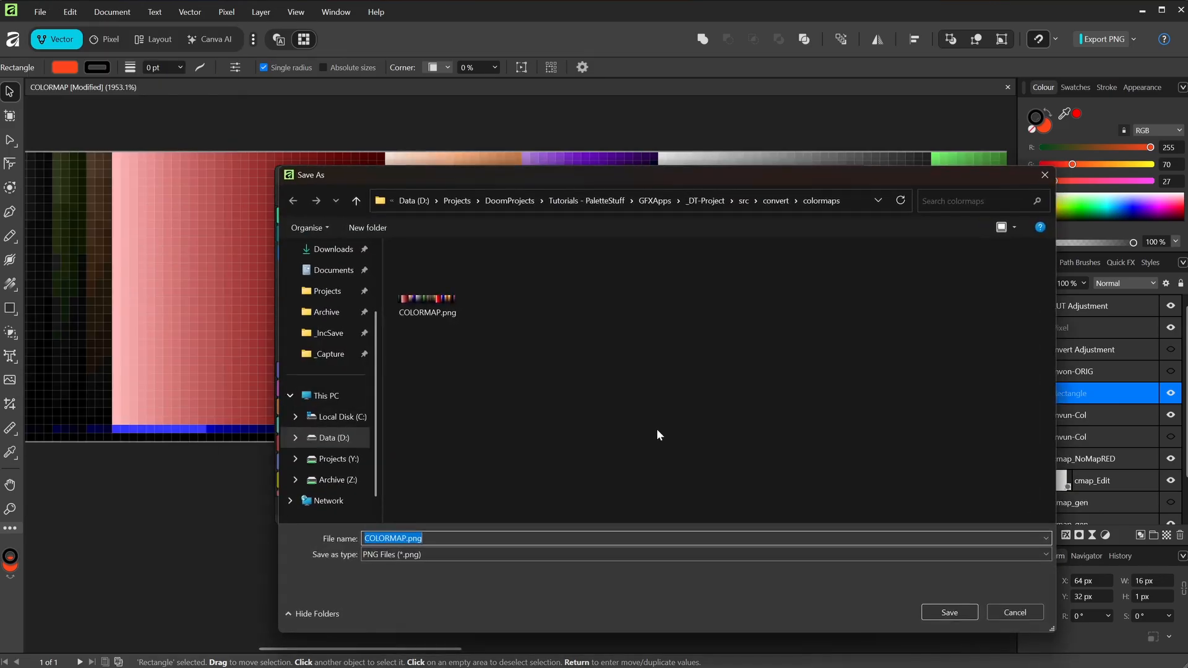
{"action": "double_click", "coordinate": [422, 300]}
{"action": "left_click", "coordinate": [631, 361]}
- Rebuild and launch the game with dmake -- -nosound, and turn on invulnerability with the idbeholdv cheat
{"action": "key", "text": "ctrl+grave"}
{"action": "key", "text": "Up"}
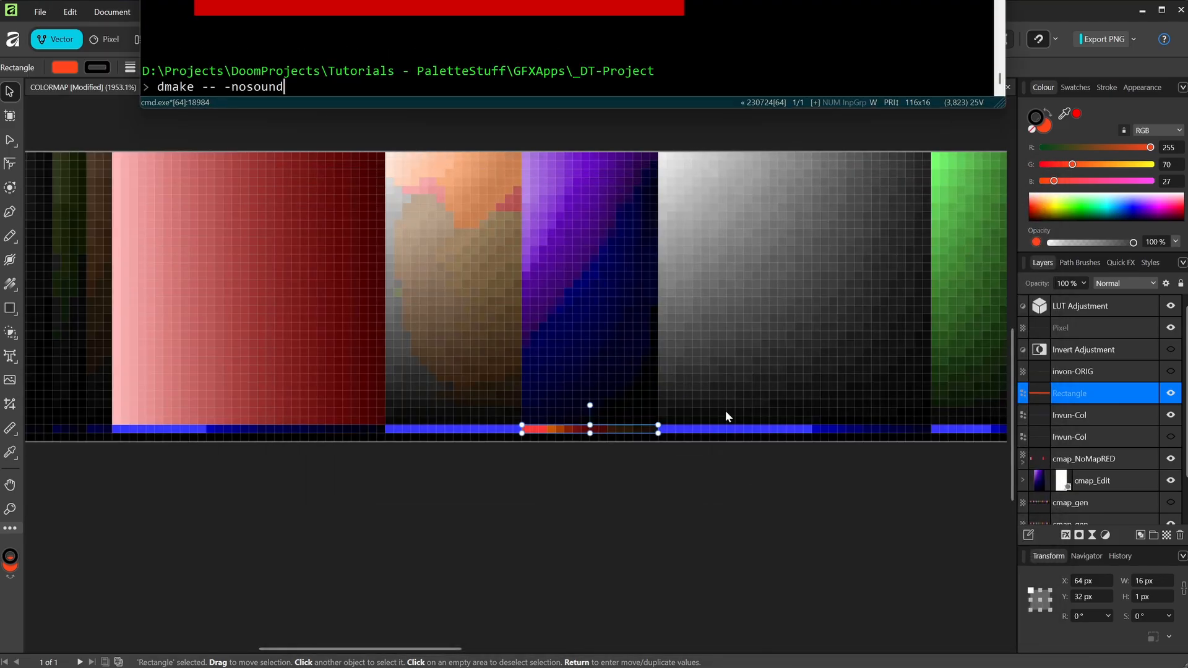
{"action": "key", "text": "Return"}
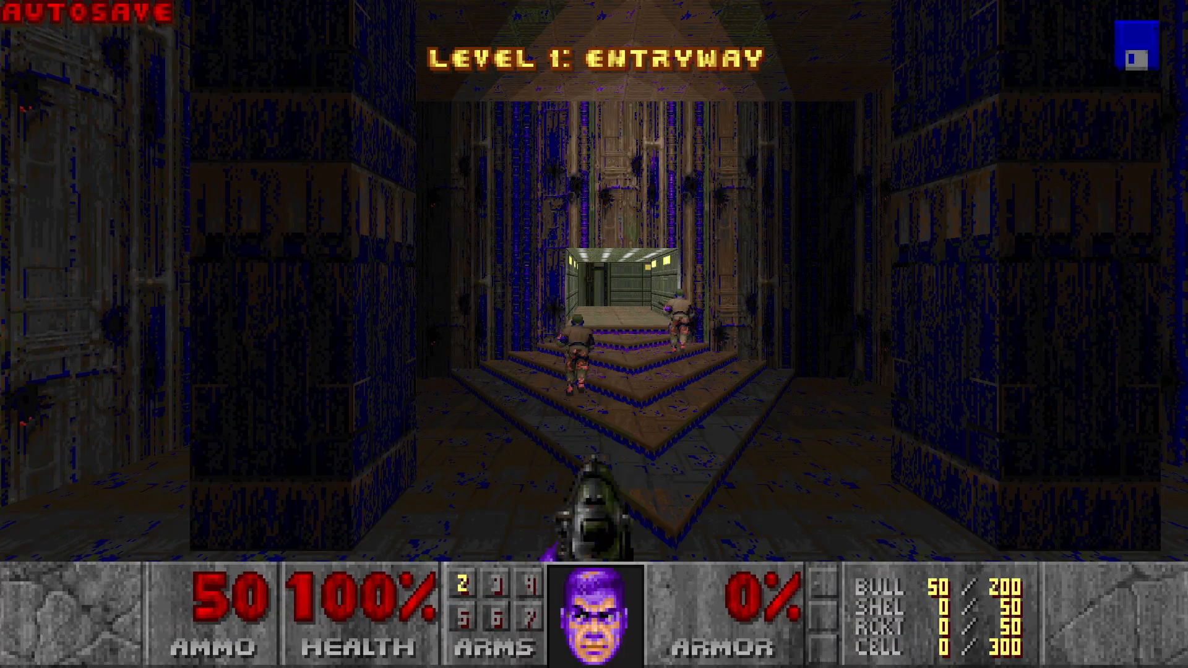
{"action": "type", "text": "idbeholdv"}
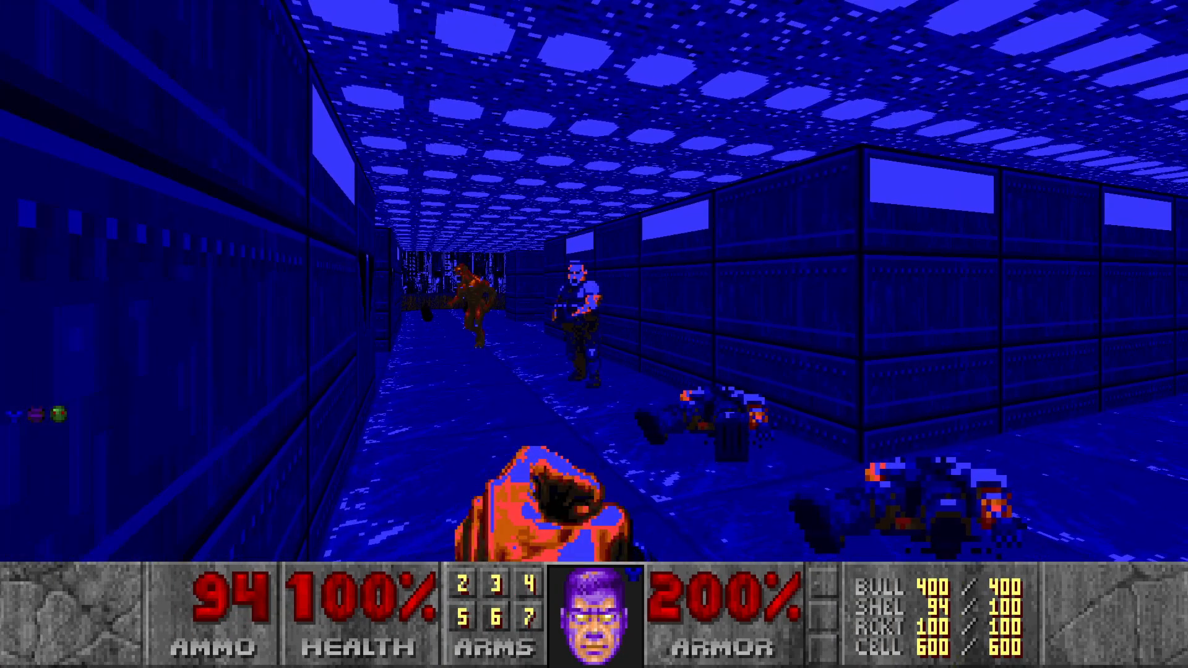
- Move and shoot through the Entryway level to examine the invulnerability colours on enemies, walls and weapon, and quit the game
{"action": "key", "text": "ctrl"}
{"action": "key", "text": "d"}
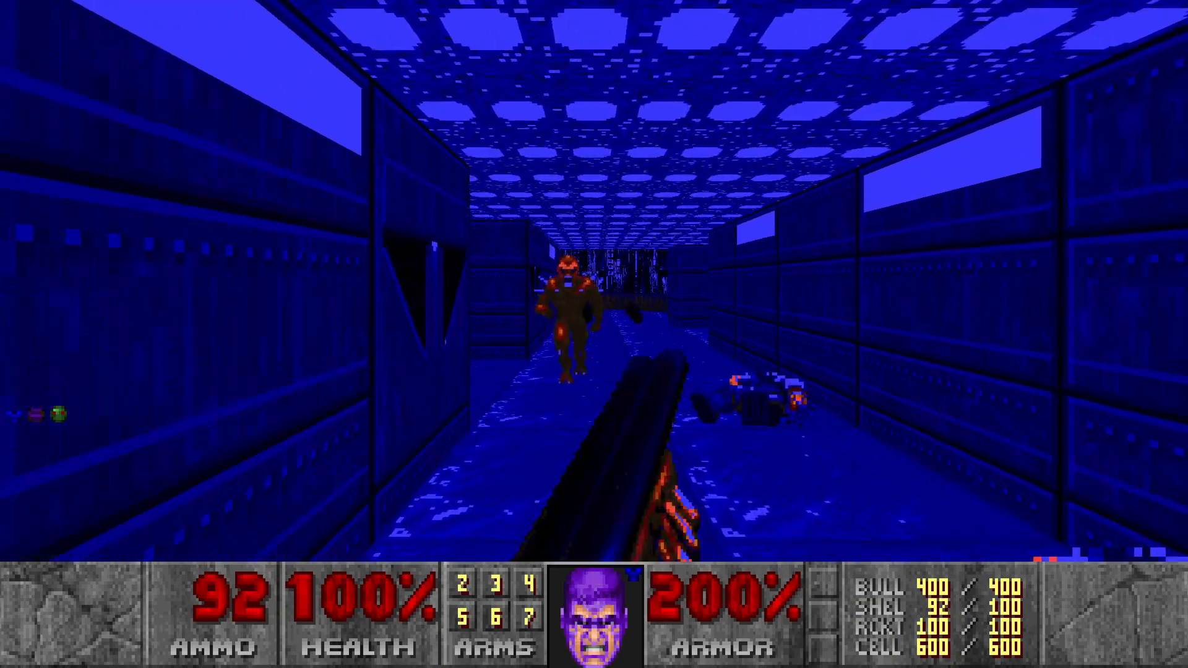
{"action": "key", "text": "s"}
{"action": "key", "text": "d"}
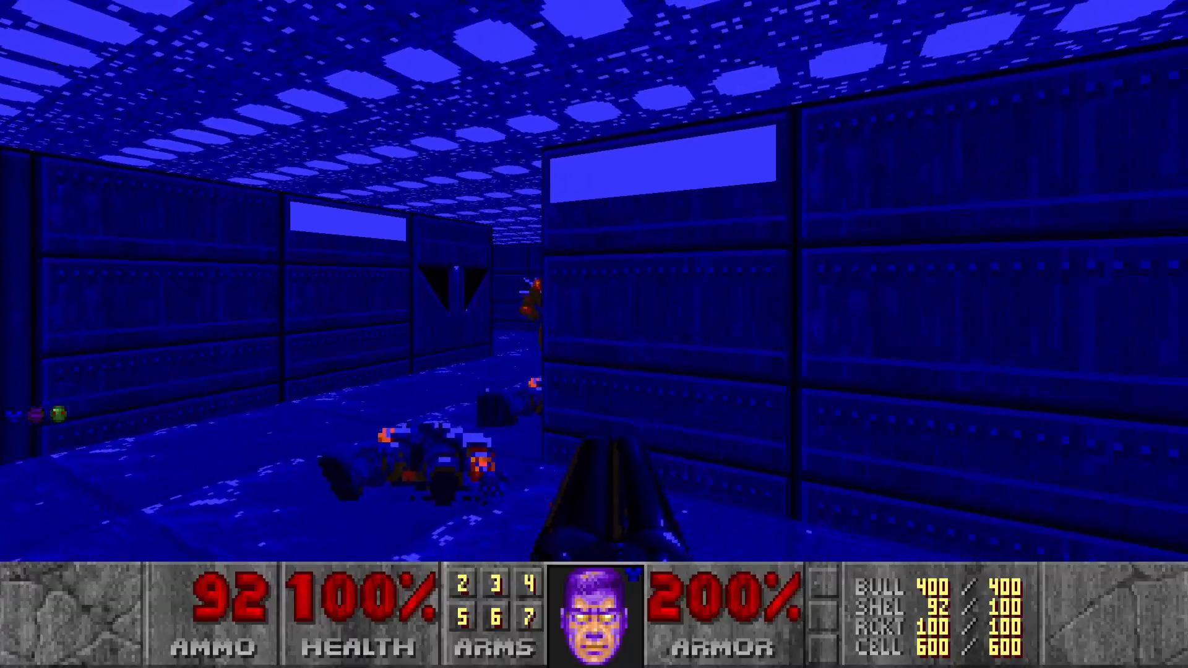
{"action": "key", "text": "s"}
{"action": "key", "text": "s"}
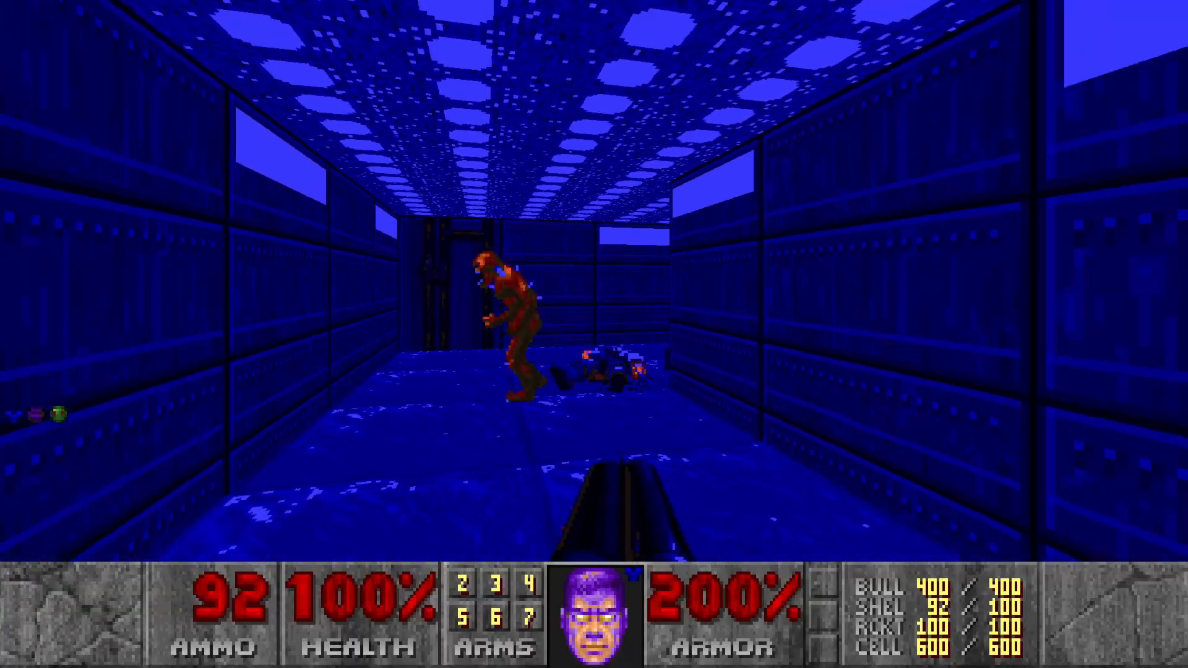
{"action": "key", "text": "a"}
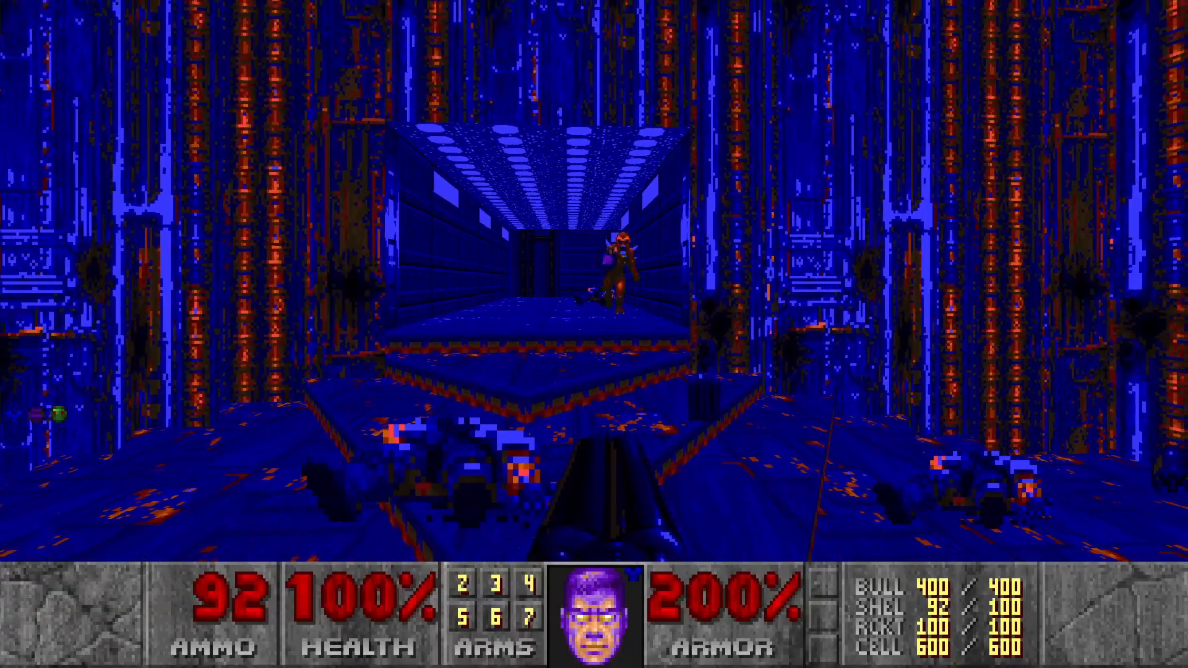
{"action": "key", "text": "d"}
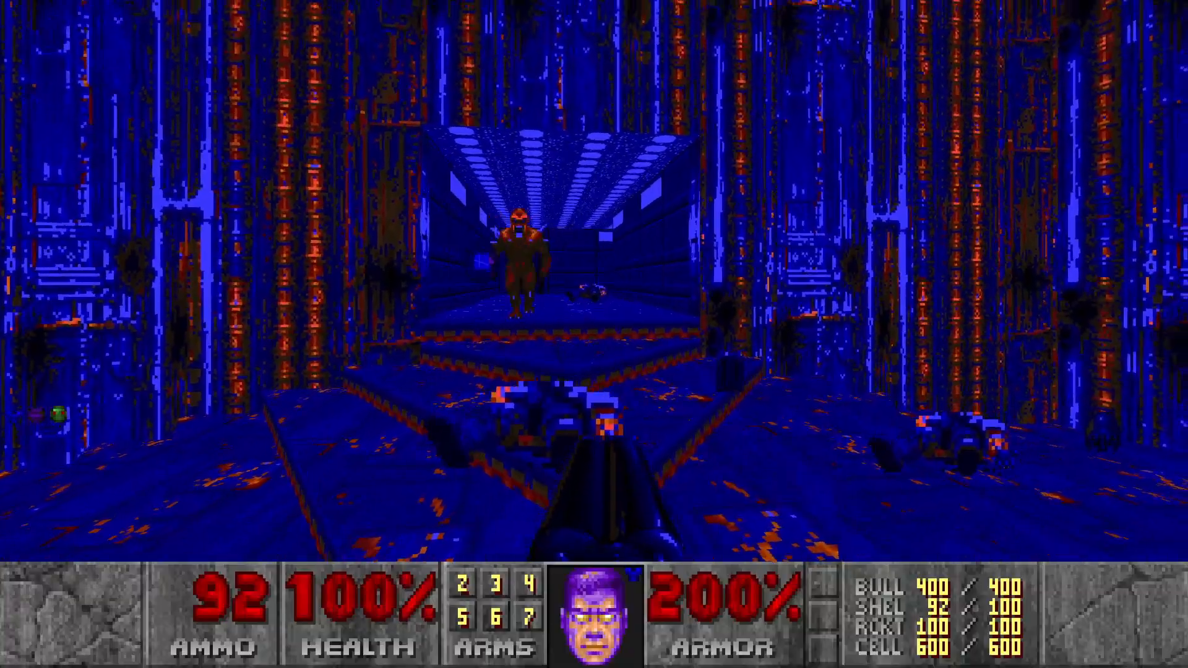
{"action": "key", "text": "a"}
{"action": "key", "text": "s"}
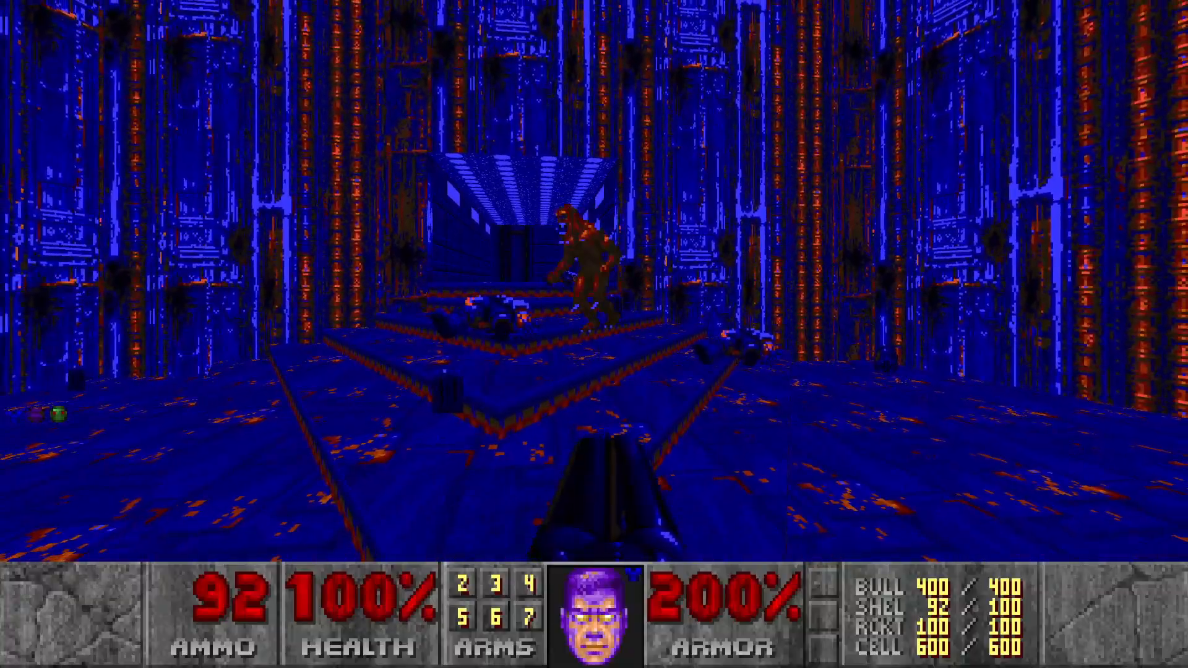
{"action": "key", "text": "d"}
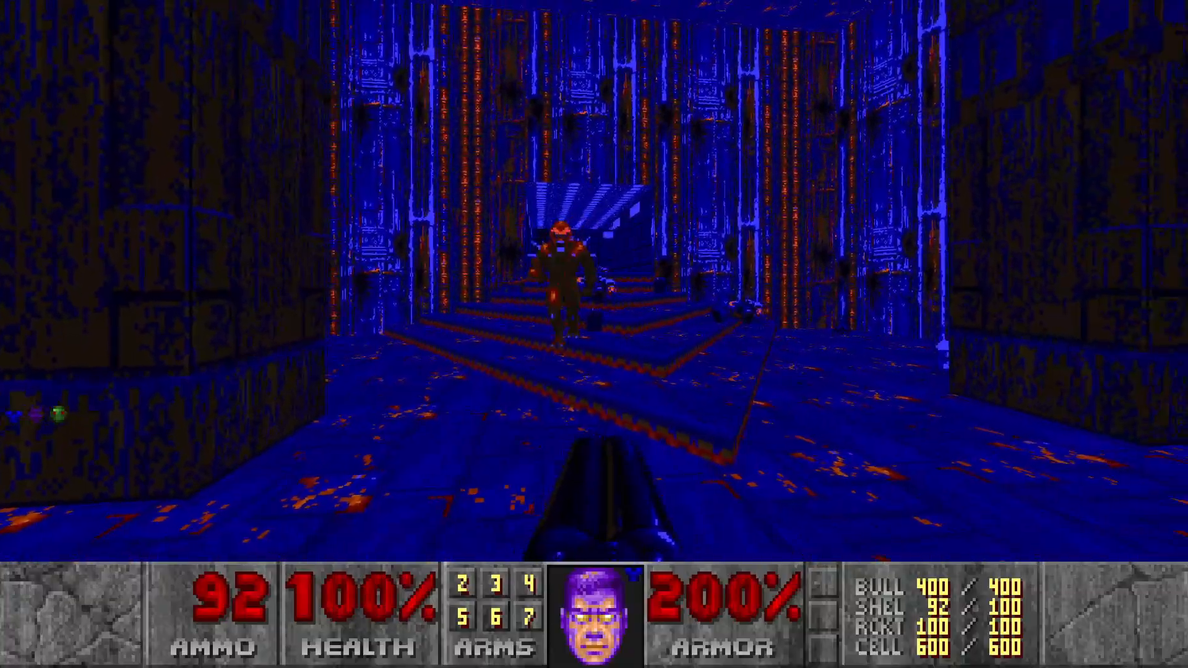
{"action": "key", "text": "a"}
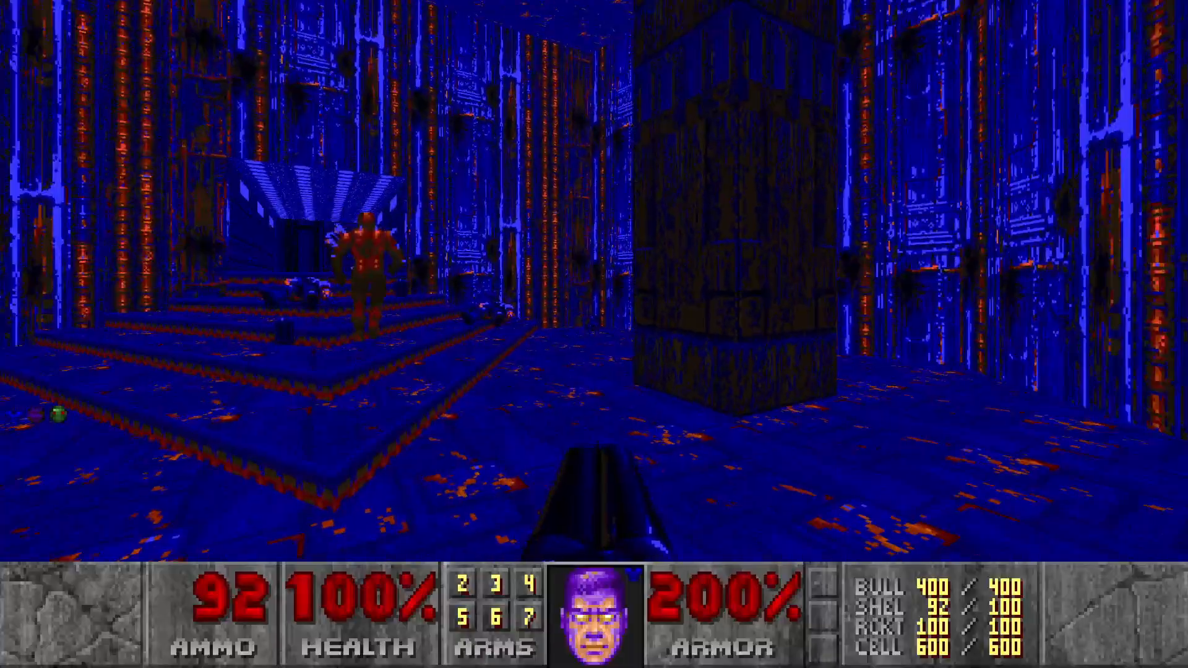
{"action": "key", "text": "d"}
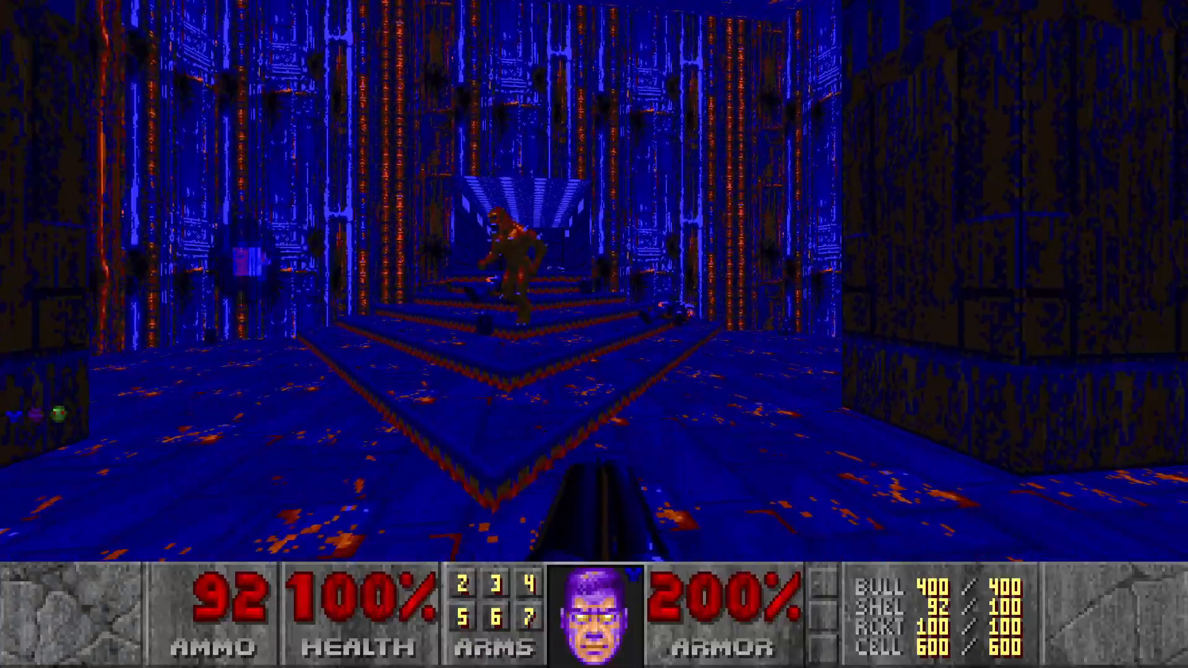
{"action": "key", "text": "a"}
{"action": "key", "text": "d"}
{"action": "key", "text": "a"}
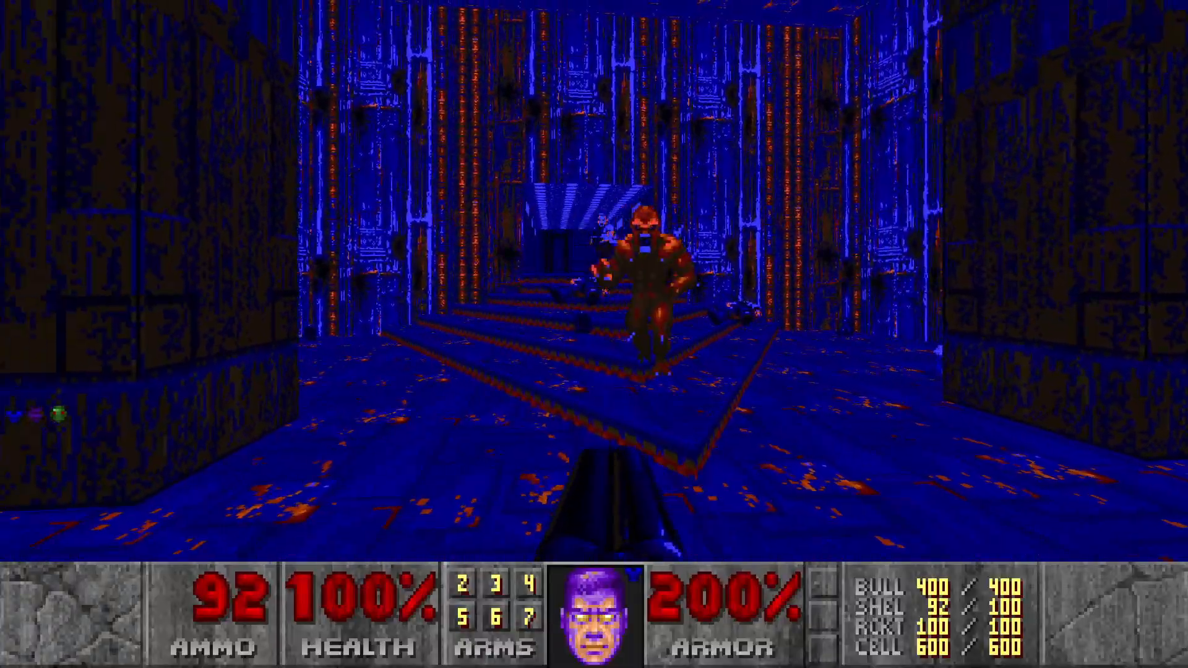
{"action": "key", "text": "d"}
{"action": "key", "text": "d"}
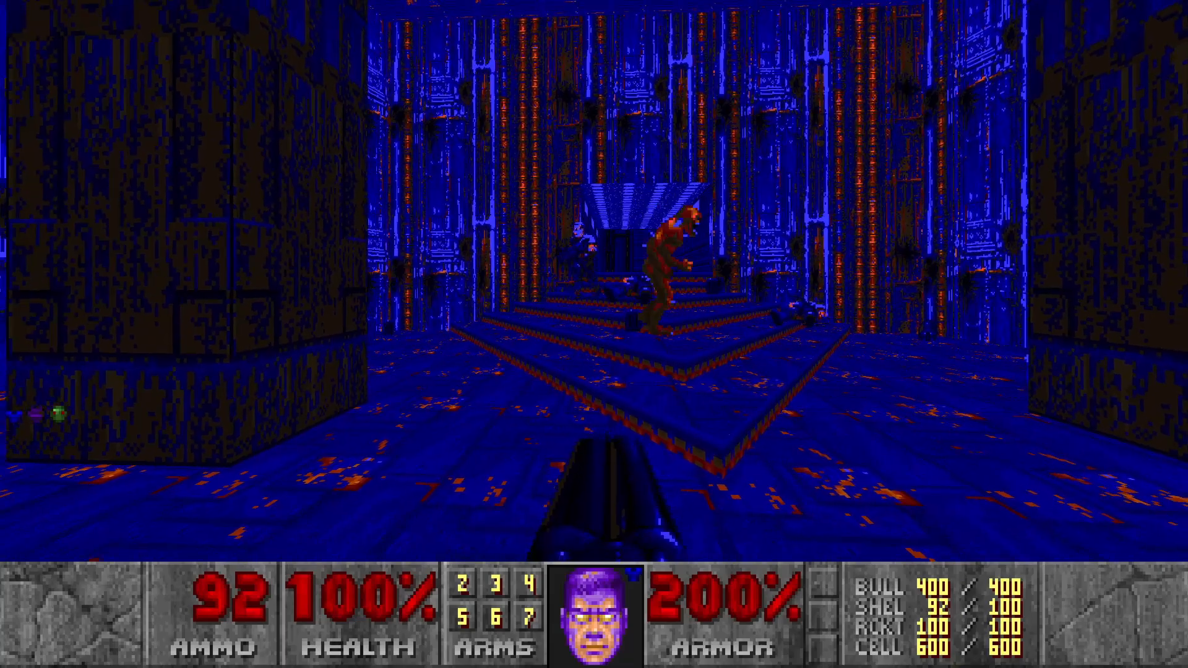
{"action": "key", "text": "ctrl"}
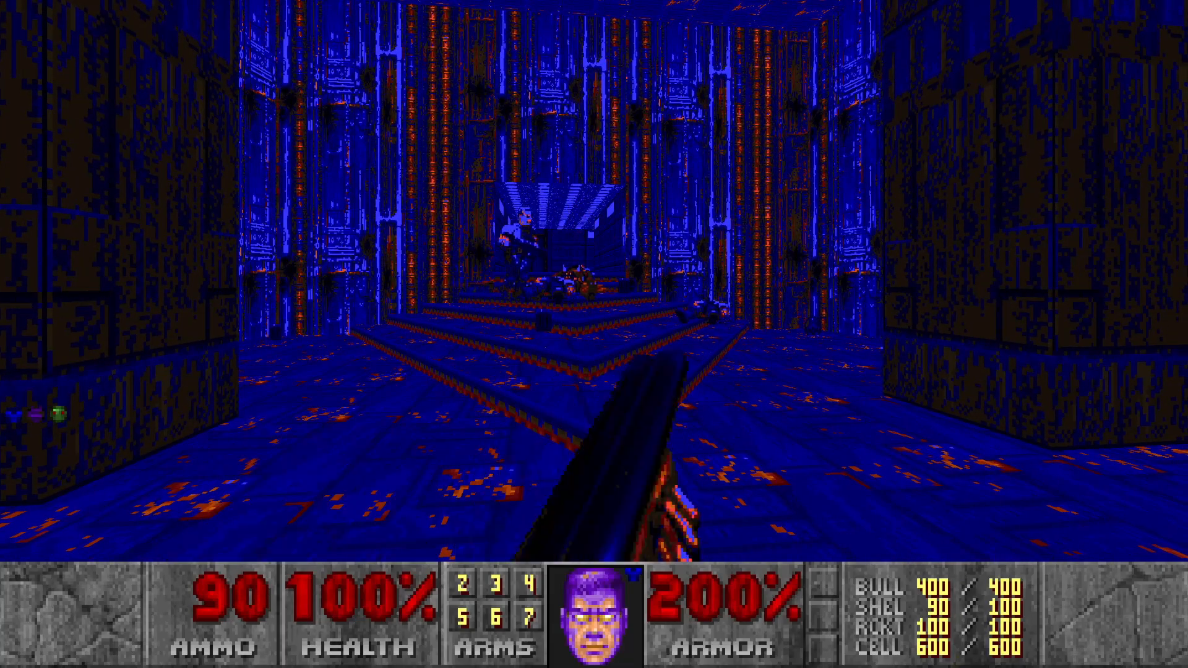
{"action": "key", "text": "Escape"}
{"action": "key", "text": "Up"}
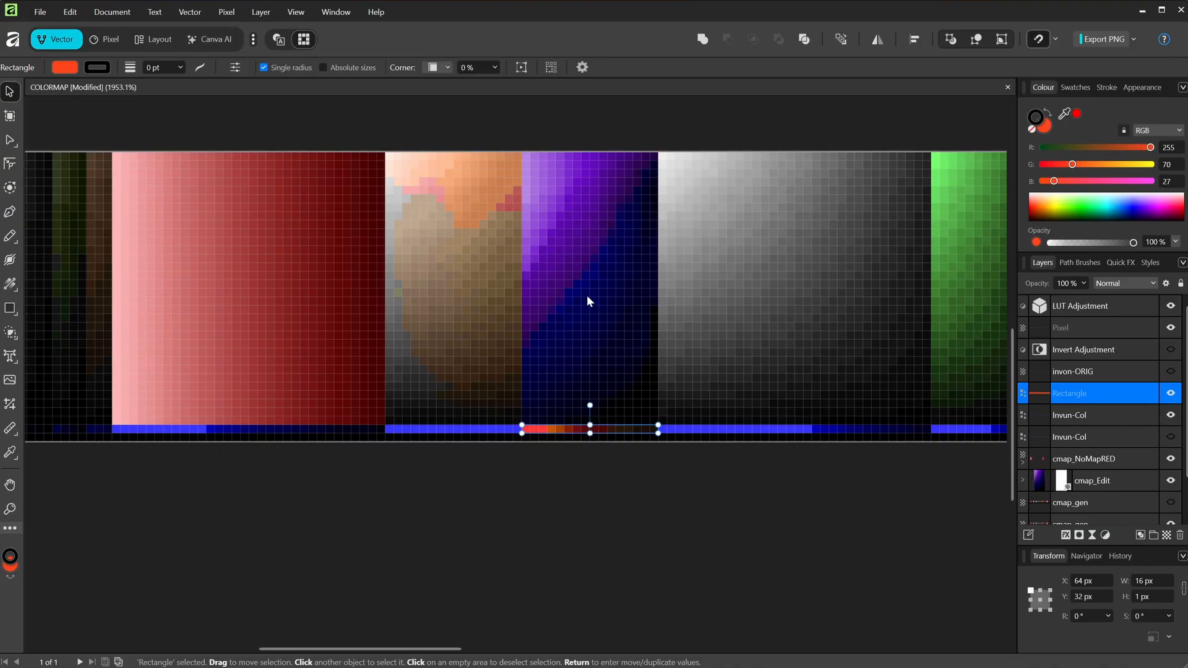
{"action": "scroll", "coordinate": [587, 295], "scroll_direction": "down", "scroll_amount": 5, "text": "ctrl"}
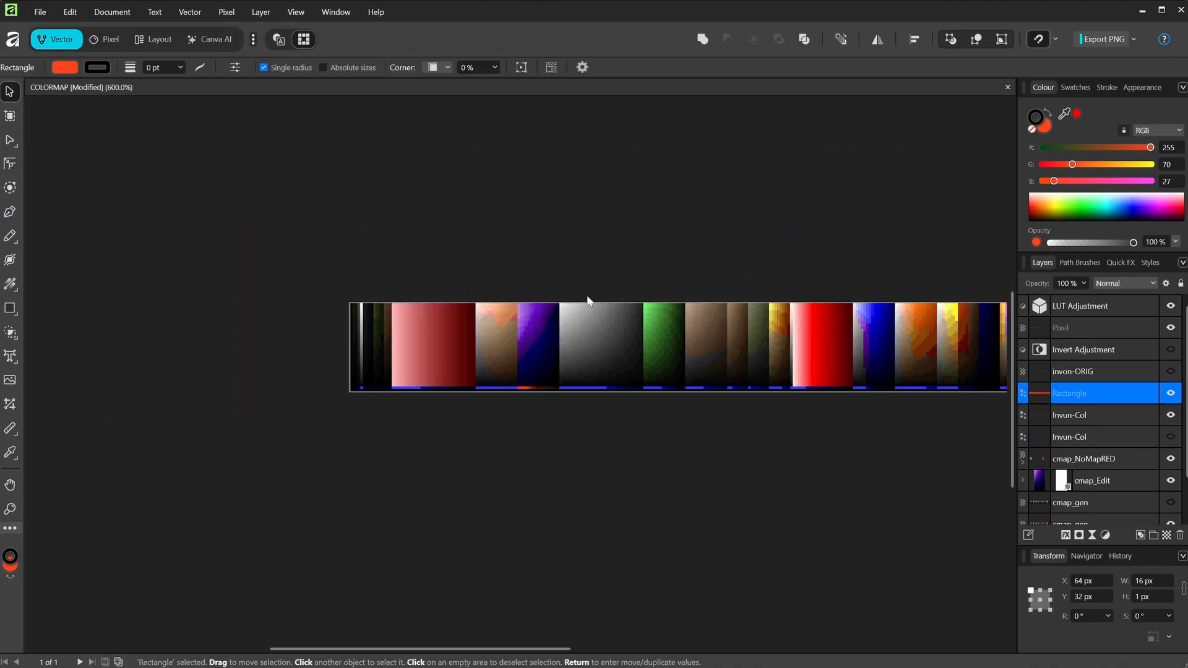
{"action": "middle_click_drag", "start_coordinate": [631, 382], "coordinate": [498, 391]}
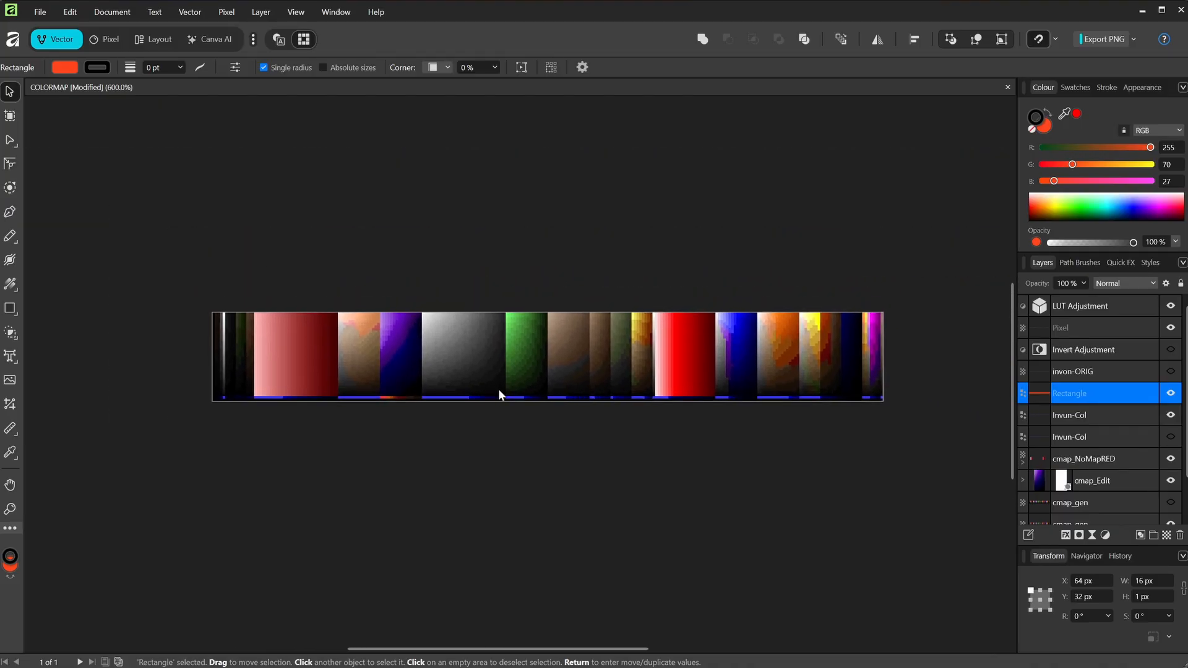